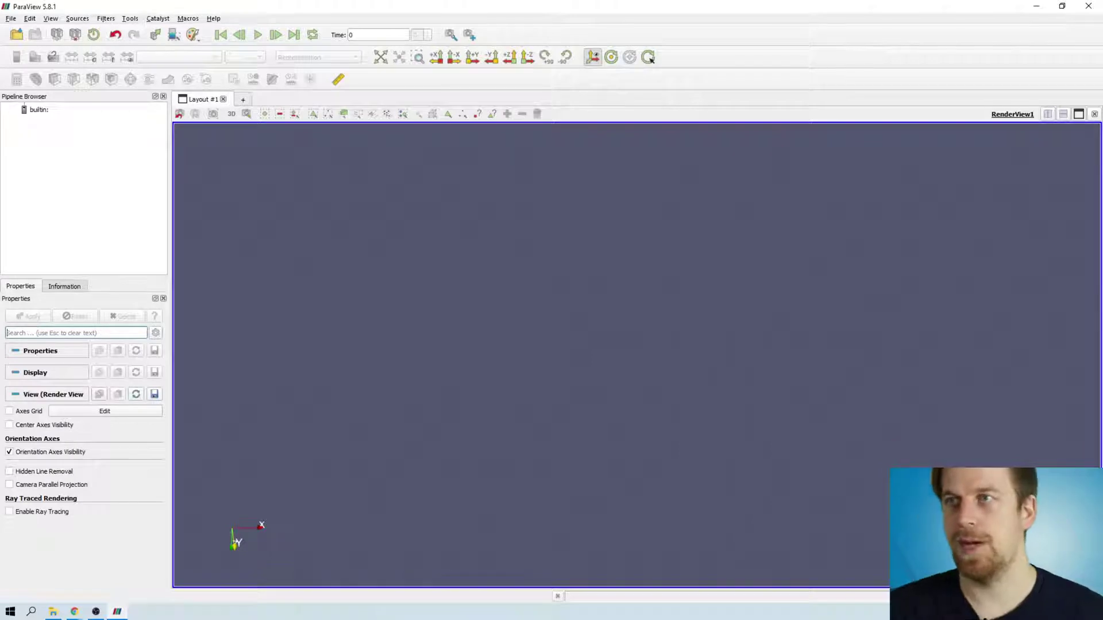
{"action": "key", "text": "alt+Tab"}
{"action": "key", "text": "Tab"}
{"action": "key", "text": "Tab"}
{"action": "key", "text": "Tab"}
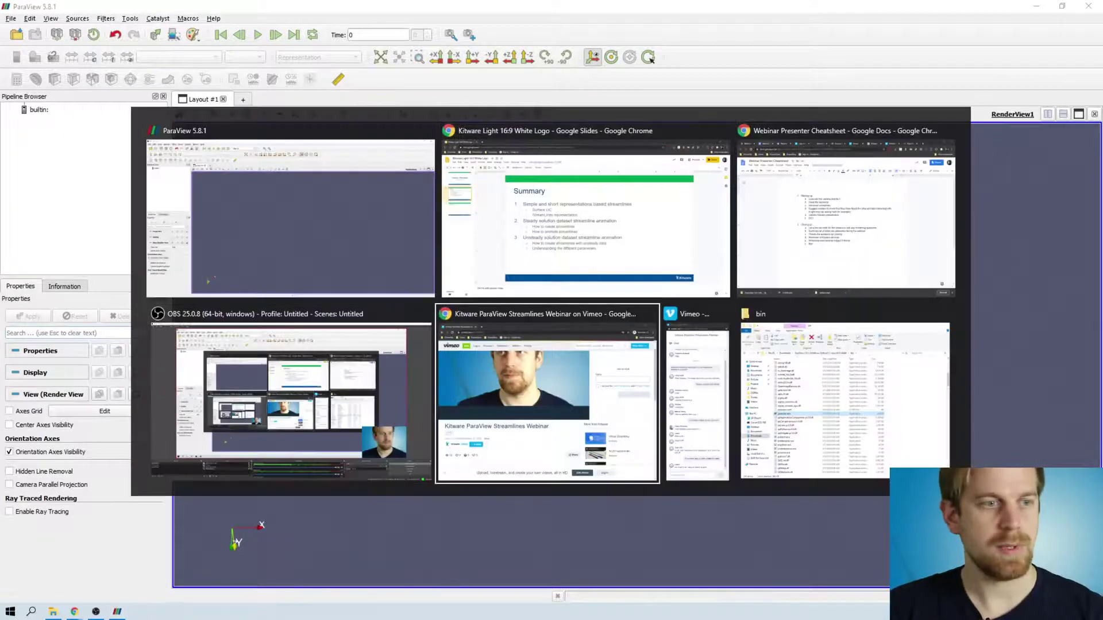
{"action": "key", "text": "Escape"}
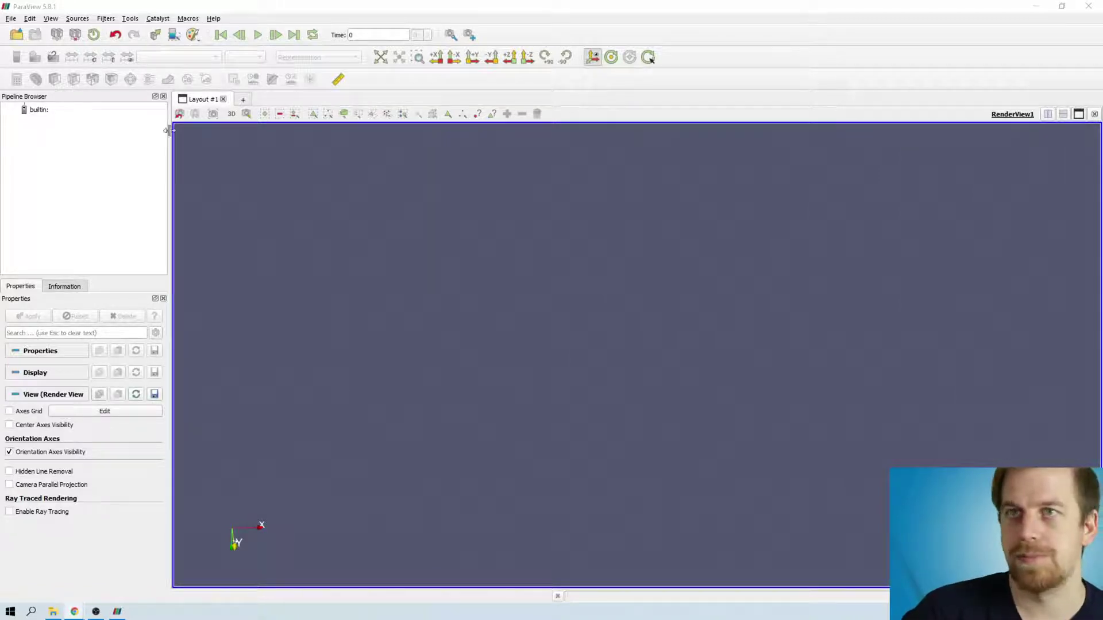
Step: Open flowData.vtu from the webinar folder and load it with all its arrays into the render view
{"action": "left_click", "coordinate": [10, 19]}
{"action": "left_click", "coordinate": [27, 32]}
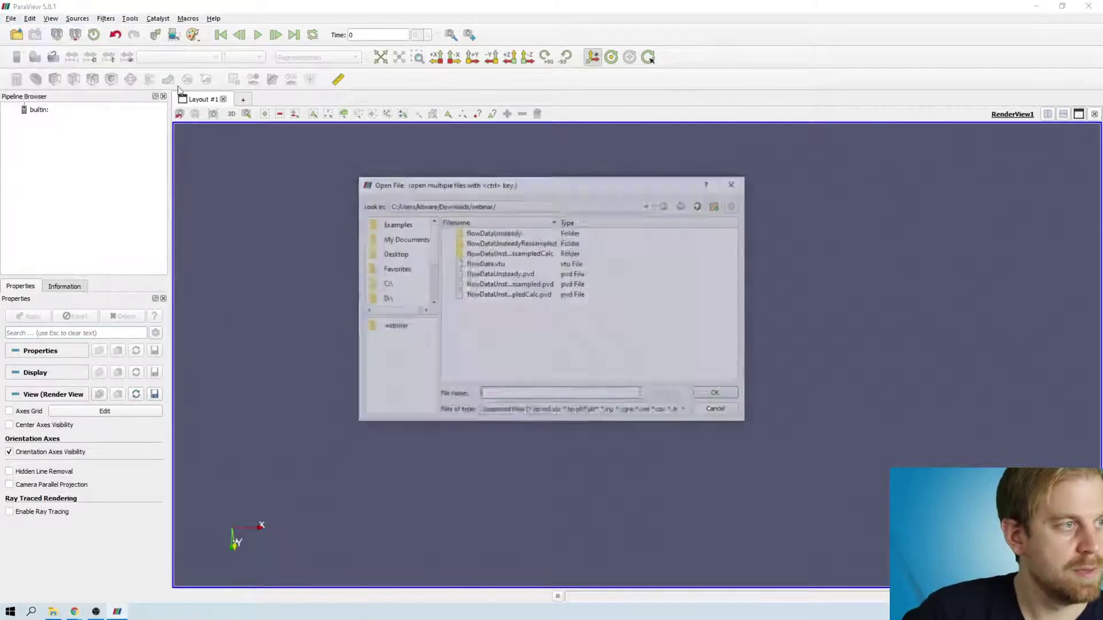
{"action": "left_click", "coordinate": [486, 264]}
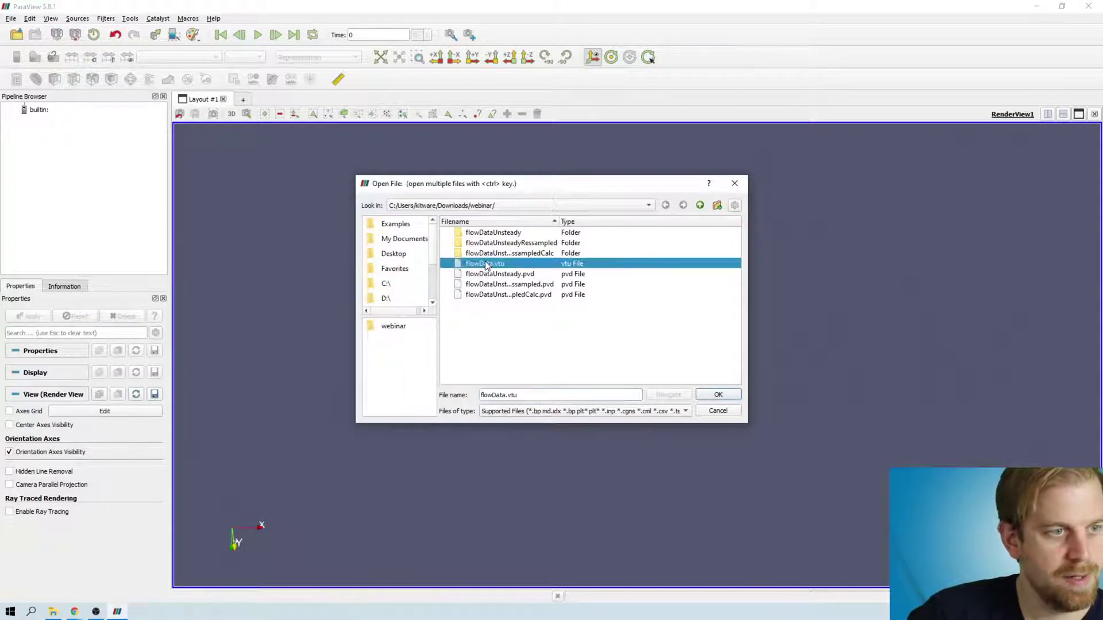
{"action": "double_click", "coordinate": [486, 266]}
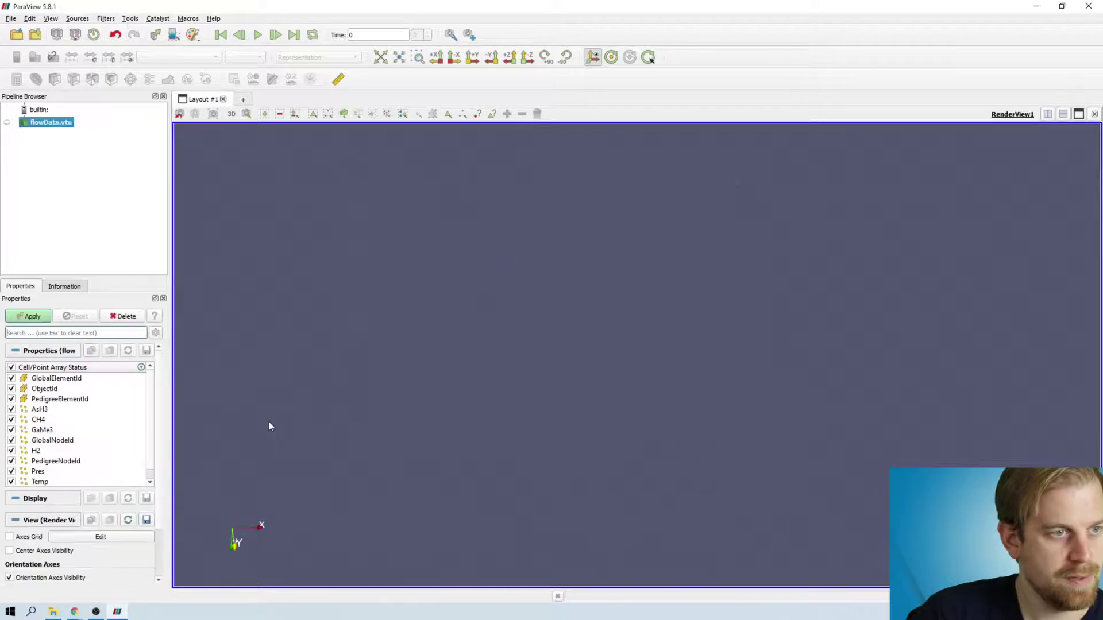
{"action": "left_click_drag", "start_coordinate": [749, 324], "coordinate": [700, 315]}
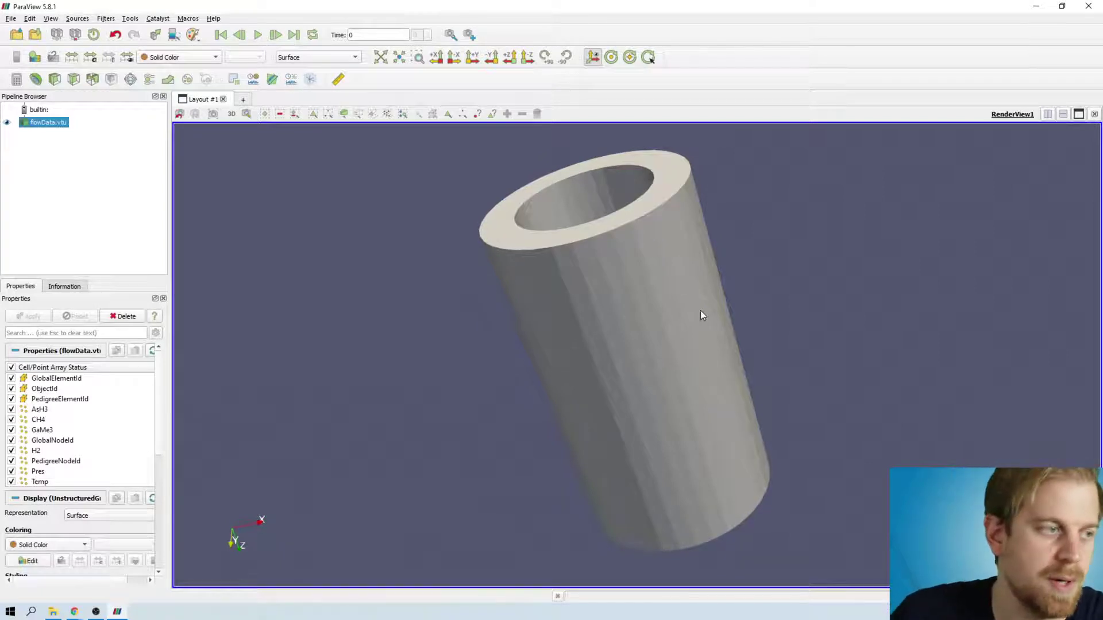
{"action": "left_click_drag", "start_coordinate": [701, 315], "coordinate": [748, 294]}
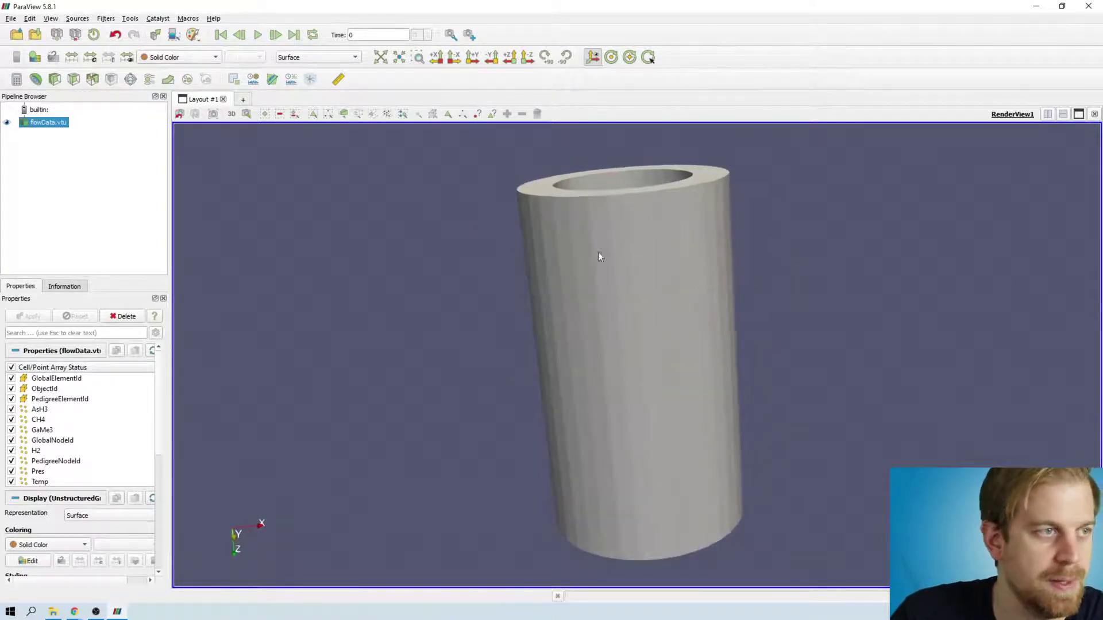
Step: Color the flowData.vtu surface by the magnitude of the V array
{"action": "left_click", "coordinate": [309, 57]}
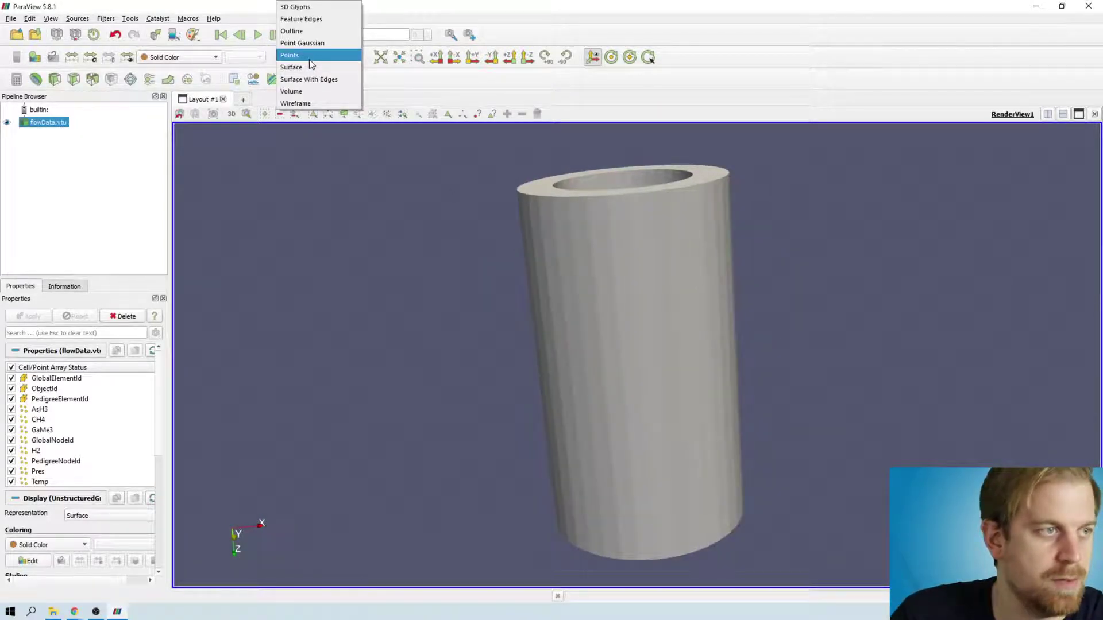
{"action": "left_click", "coordinate": [133, 126]}
{"action": "left_click", "coordinate": [171, 58]}
{"action": "left_click", "coordinate": [174, 166]}
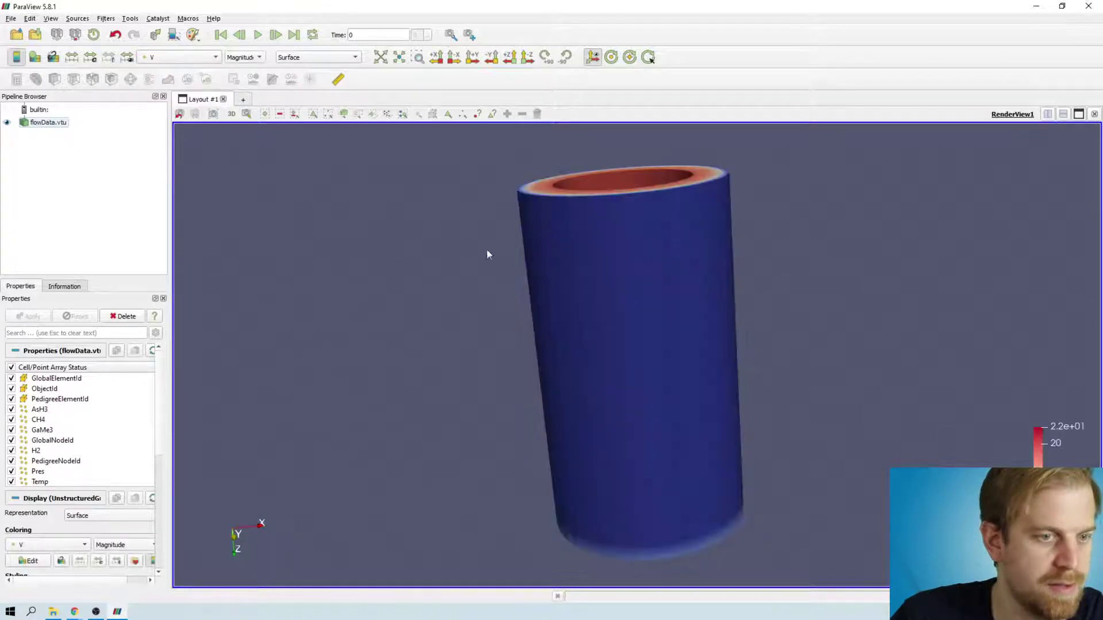
{"action": "left_click_drag", "start_coordinate": [661, 275], "coordinate": [673, 355]}
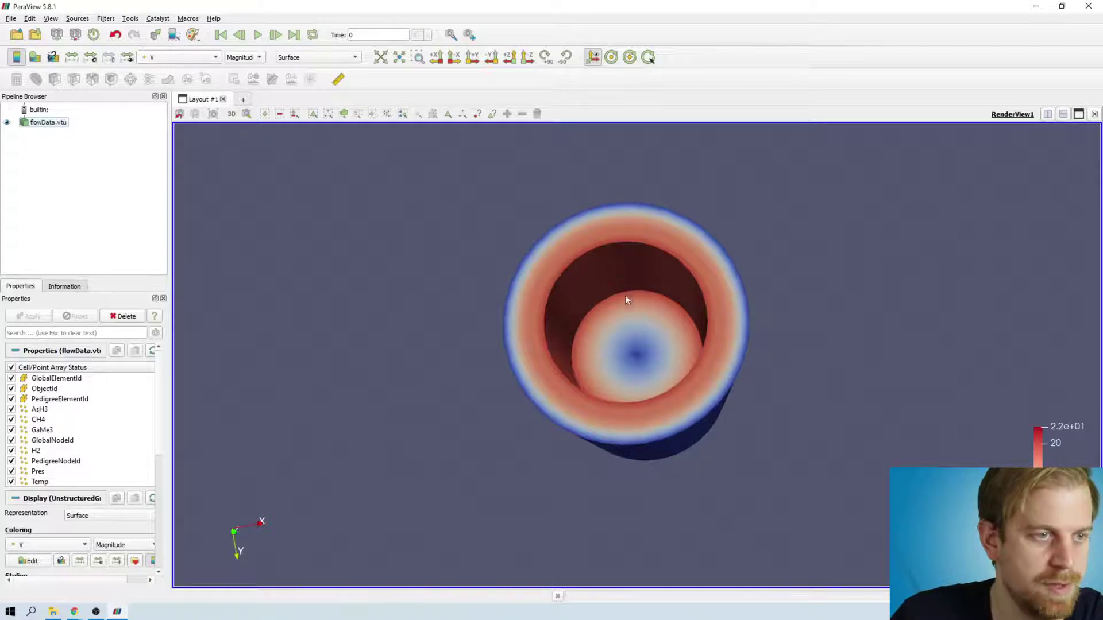
{"action": "left_click_drag", "start_coordinate": [625, 295], "coordinate": [611, 268]}
Step: Switch the flowData.vtu representation to 3D Glyphs and reveal its advanced properties
{"action": "left_click", "coordinate": [301, 57]}
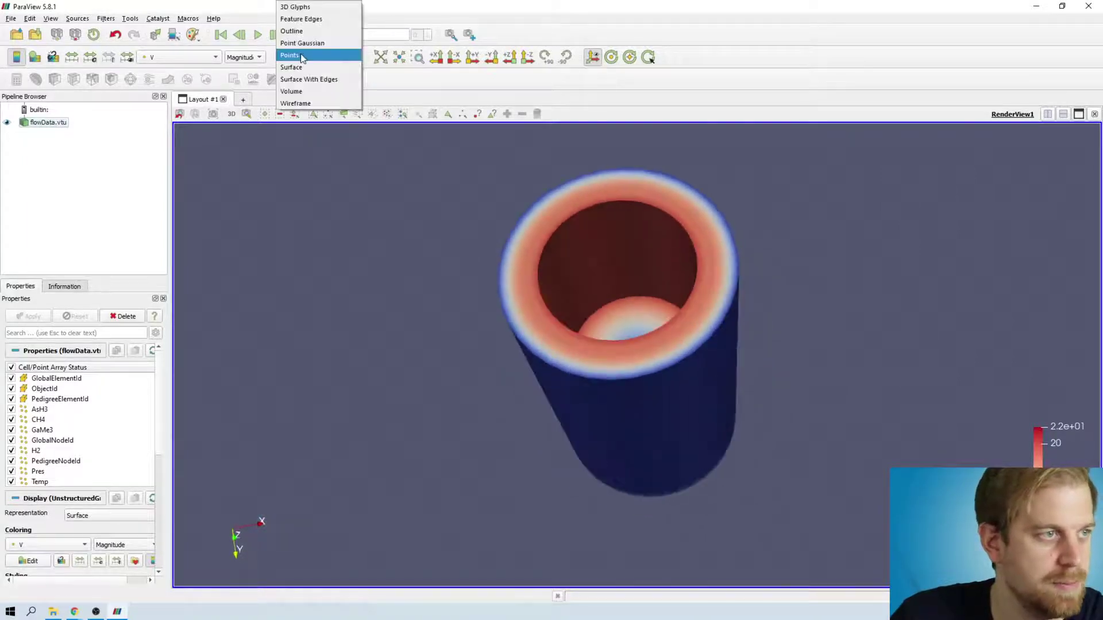
{"action": "left_click", "coordinate": [299, 7]}
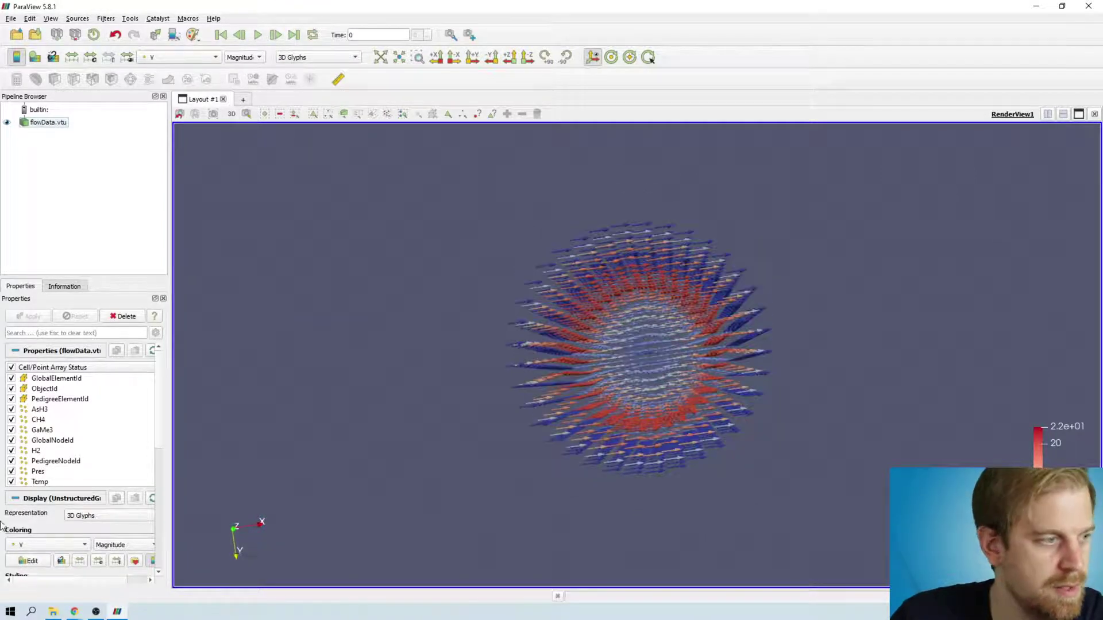
{"action": "scroll", "coordinate": [78, 495], "scroll_direction": "down", "scroll_amount": 10}
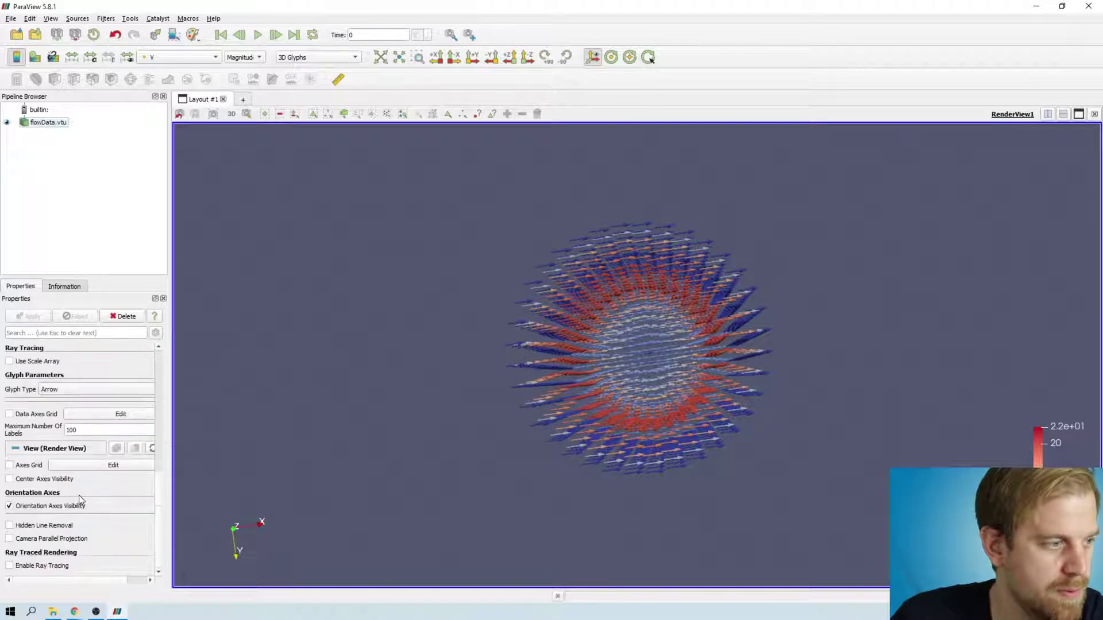
{"action": "scroll", "coordinate": [86, 497], "scroll_direction": "up", "scroll_amount": 3}
{"action": "scroll", "coordinate": [79, 498], "scroll_direction": "down", "scroll_amount": 1}
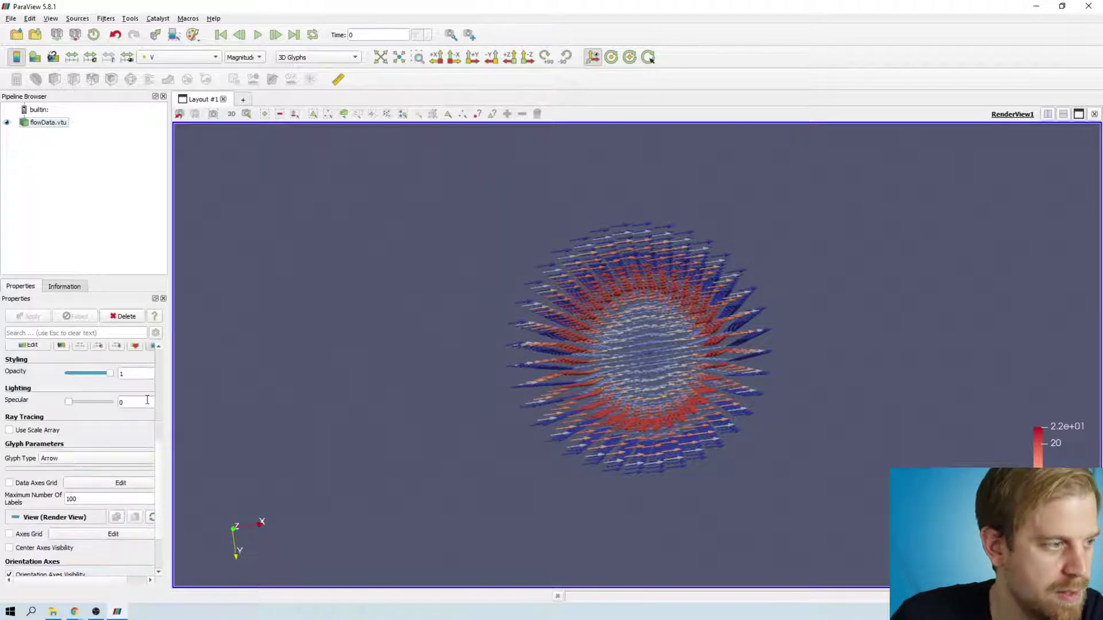
{"action": "left_click", "coordinate": [155, 332]}
Step: Set the ray tracing Scale Array of flowData.vtu to V
{"action": "scroll", "coordinate": [111, 430], "scroll_direction": "down", "scroll_amount": 3}
{"action": "scroll", "coordinate": [111, 430], "scroll_direction": "down", "scroll_amount": 8}
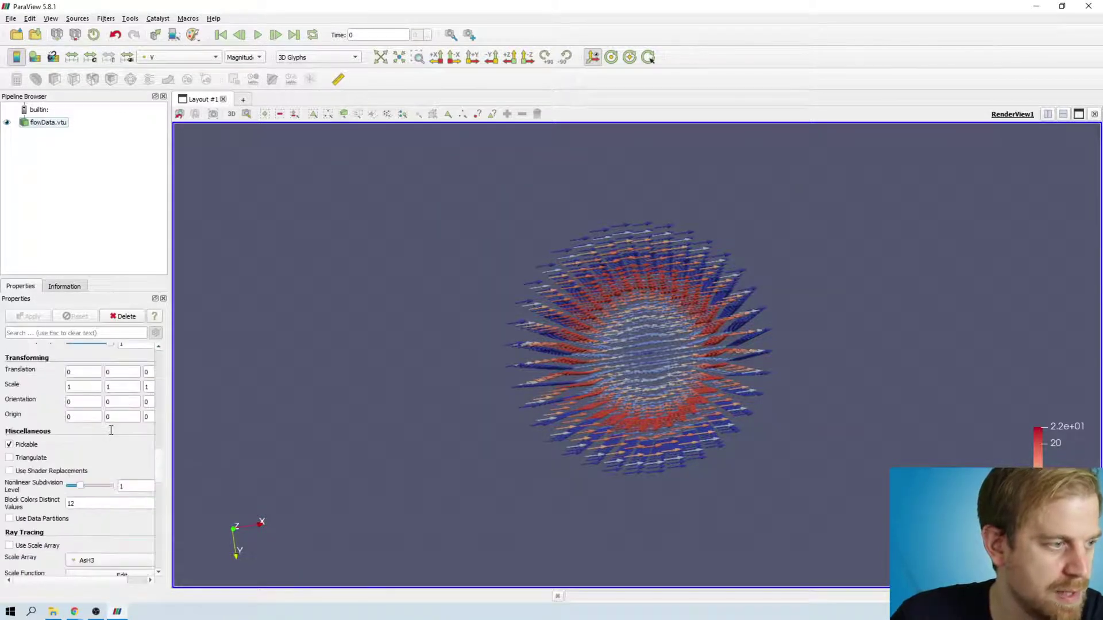
{"action": "left_click", "coordinate": [90, 493]}
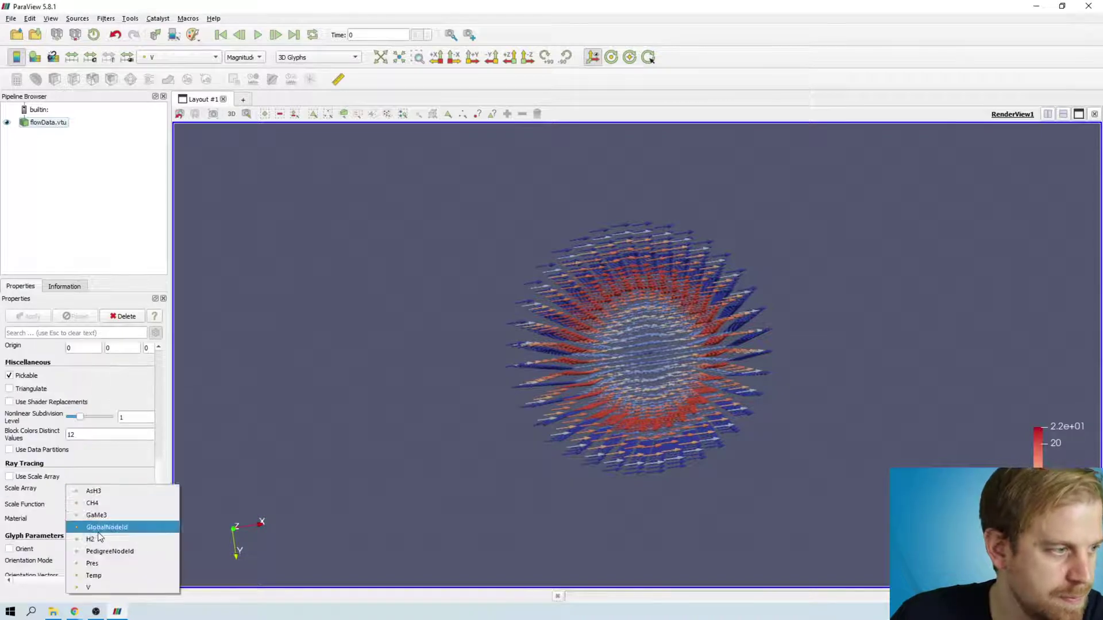
{"action": "left_click", "coordinate": [102, 593]}
{"action": "left_click_drag", "start_coordinate": [744, 339], "coordinate": [723, 340]}
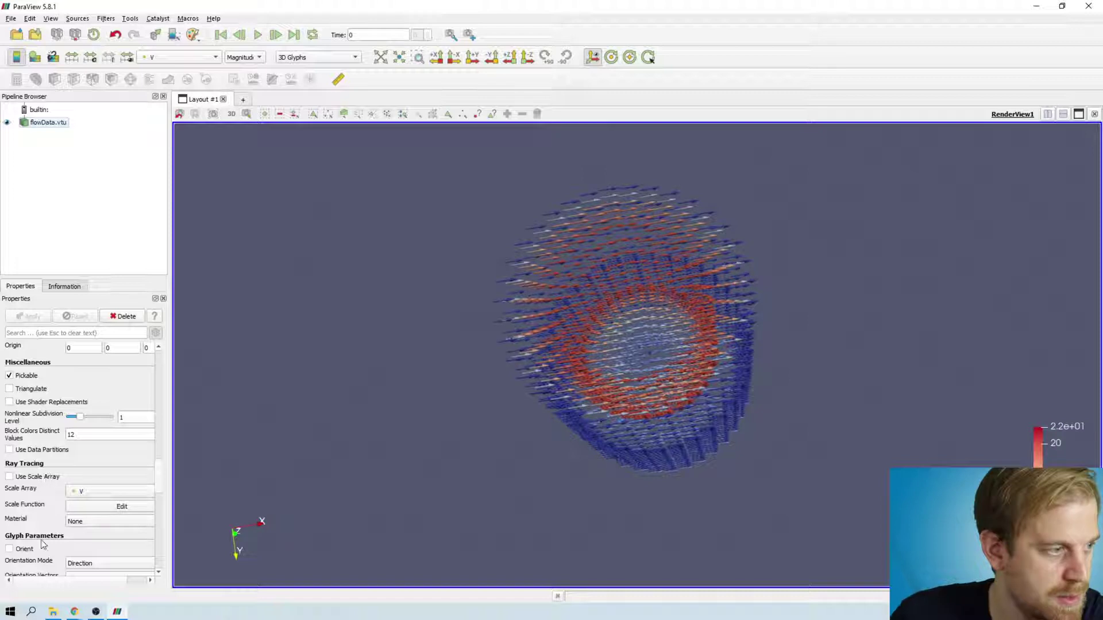
Step: Enable Orient for the arrow glyphs, use V as their orientation vectors, and dismiss the output messages
{"action": "left_click", "coordinate": [26, 549]}
{"action": "scroll", "coordinate": [35, 517], "scroll_direction": "down", "scroll_amount": 2}
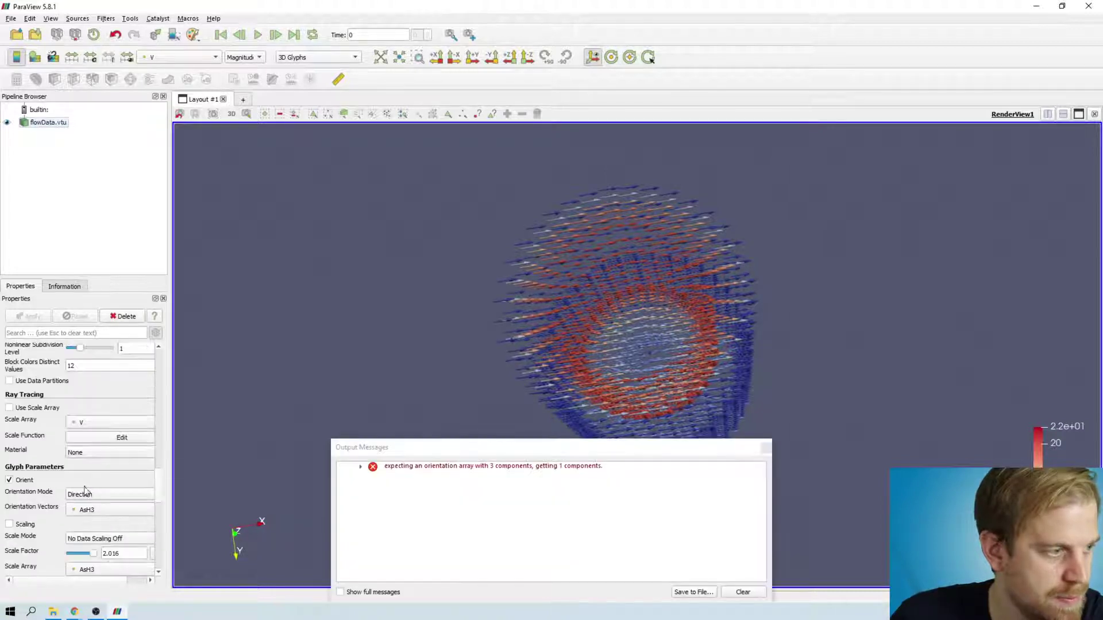
{"action": "left_click", "coordinate": [95, 493]}
{"action": "left_click", "coordinate": [83, 494]}
{"action": "left_click", "coordinate": [109, 509]}
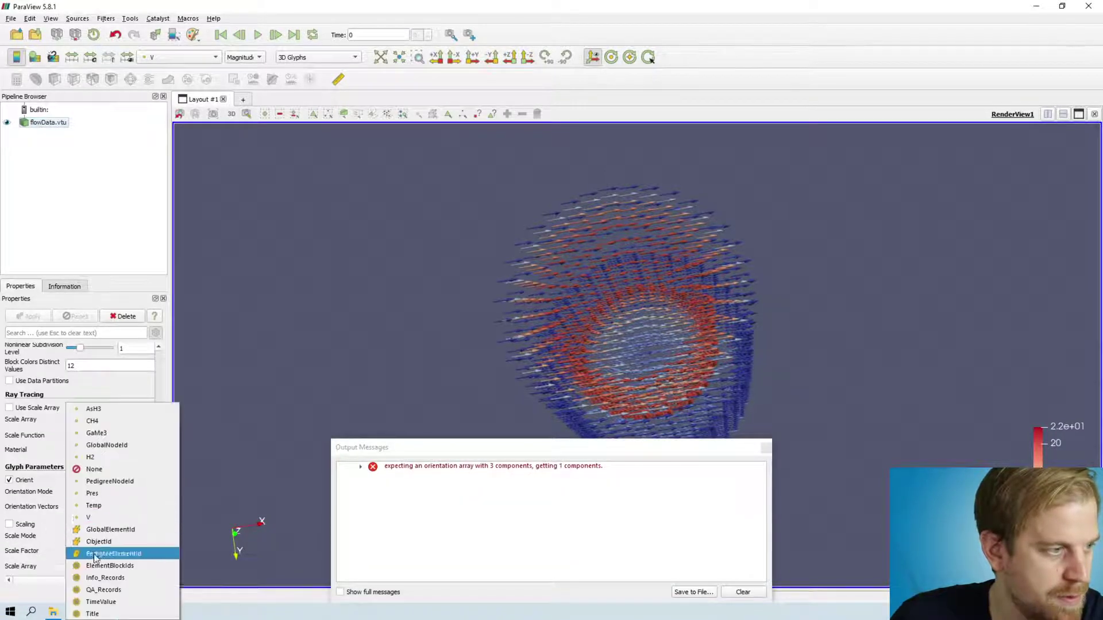
{"action": "left_click", "coordinate": [87, 522]}
{"action": "left_click_drag", "start_coordinate": [592, 371], "coordinate": [614, 360]}
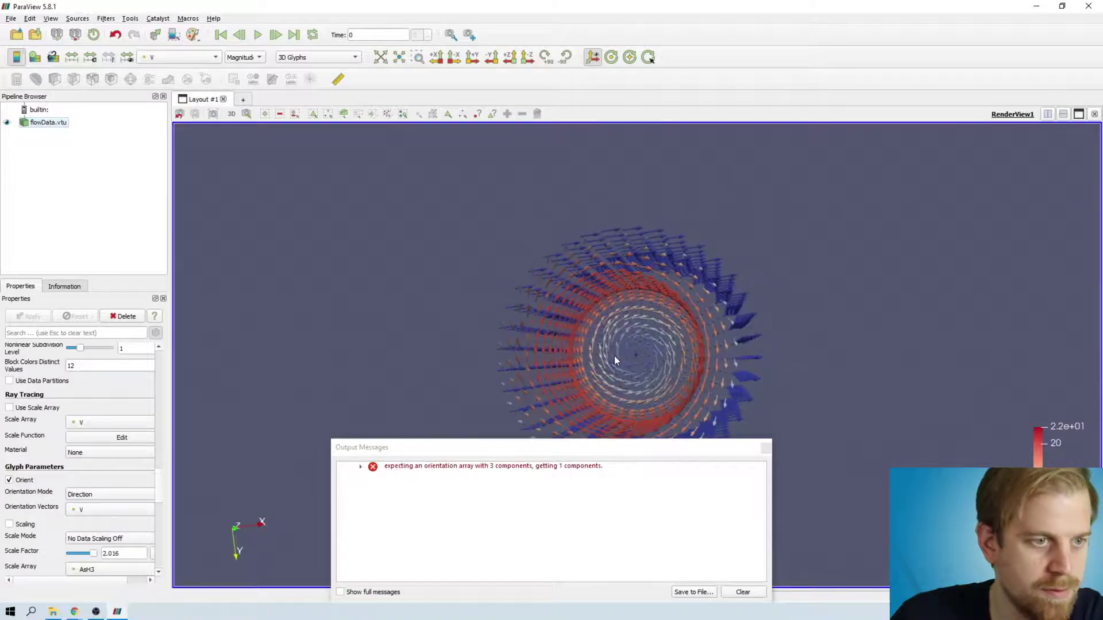
{"action": "left_click", "coordinate": [766, 448]}
{"action": "scroll", "coordinate": [711, 380], "scroll_direction": "up", "scroll_amount": 5}
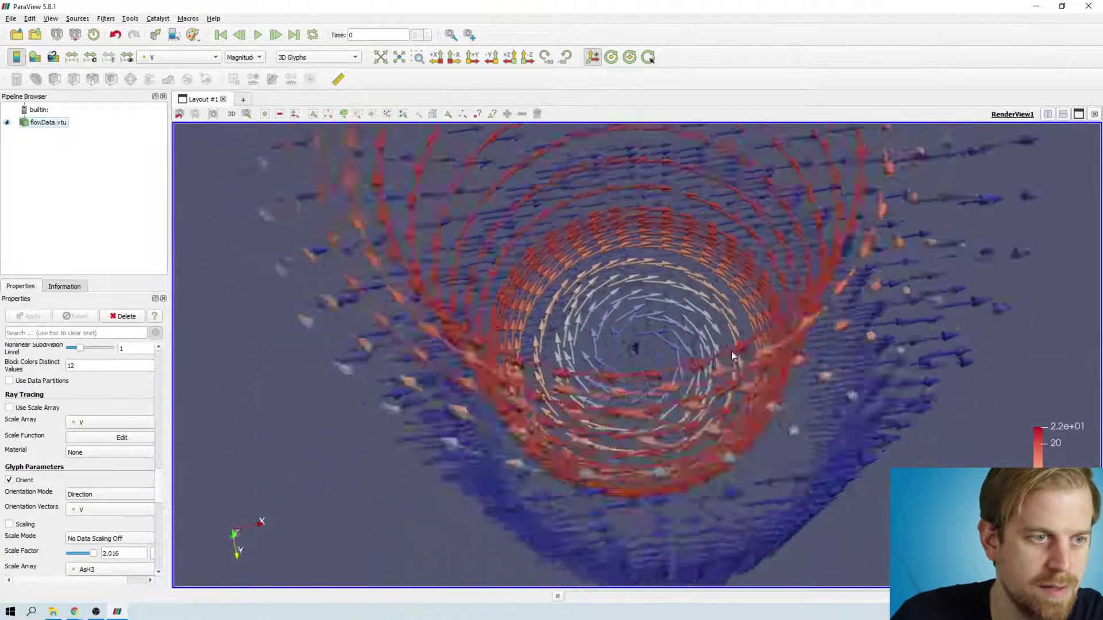
{"action": "left_click_drag", "start_coordinate": [733, 355], "coordinate": [546, 367]}
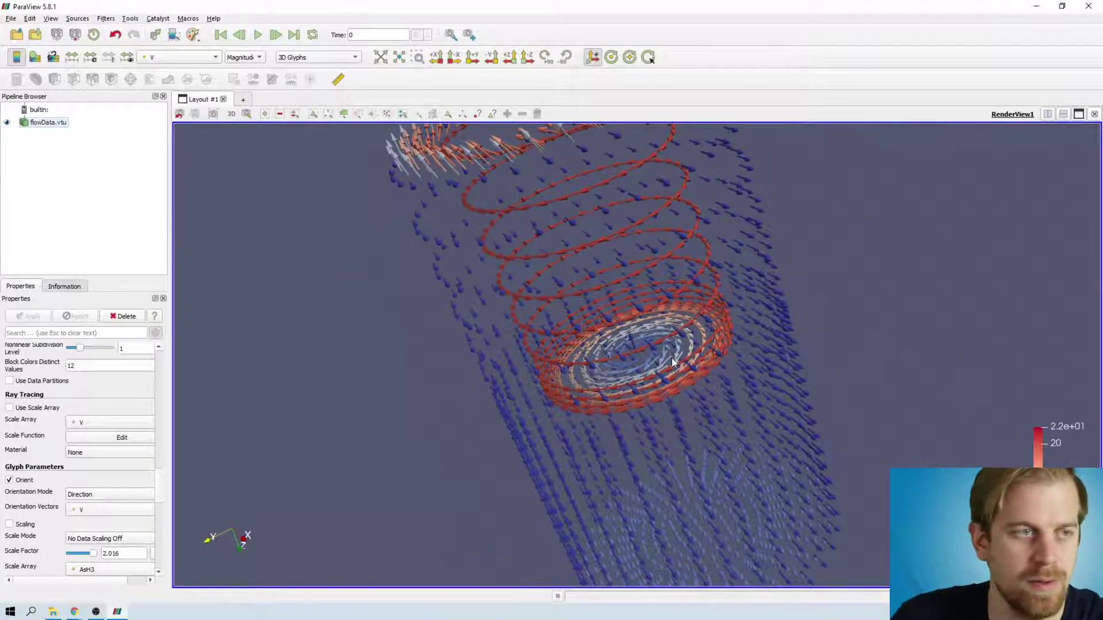
{"action": "left_click_drag", "start_coordinate": [671, 357], "coordinate": [729, 378]}
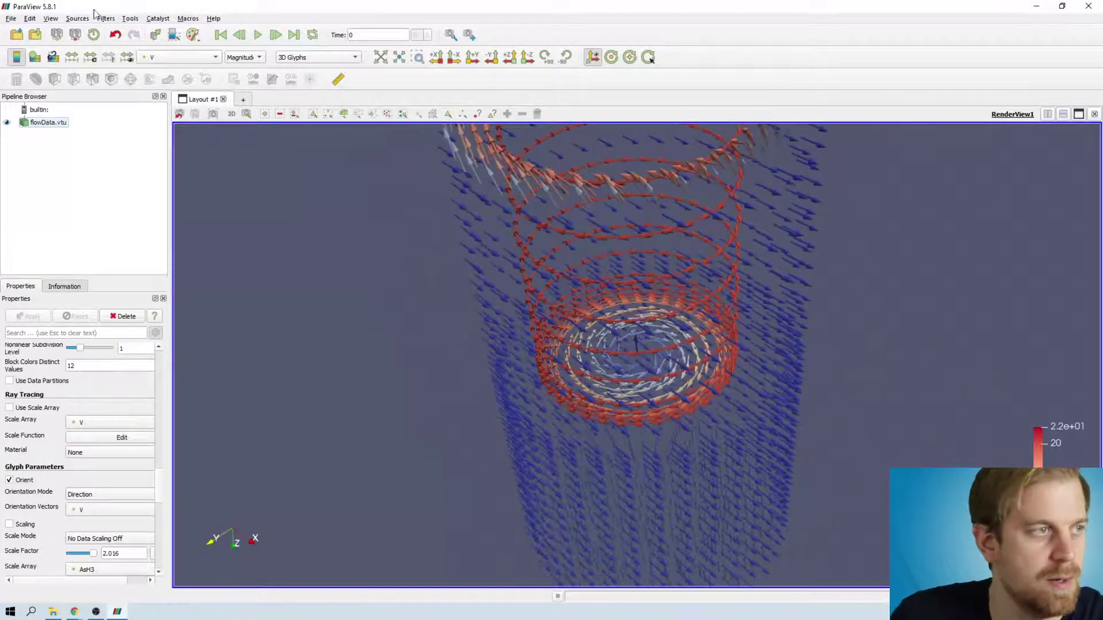
Step: Load the SurfaceLIC and StreamLinesRepresentation local plugins
{"action": "left_click", "coordinate": [130, 18]}
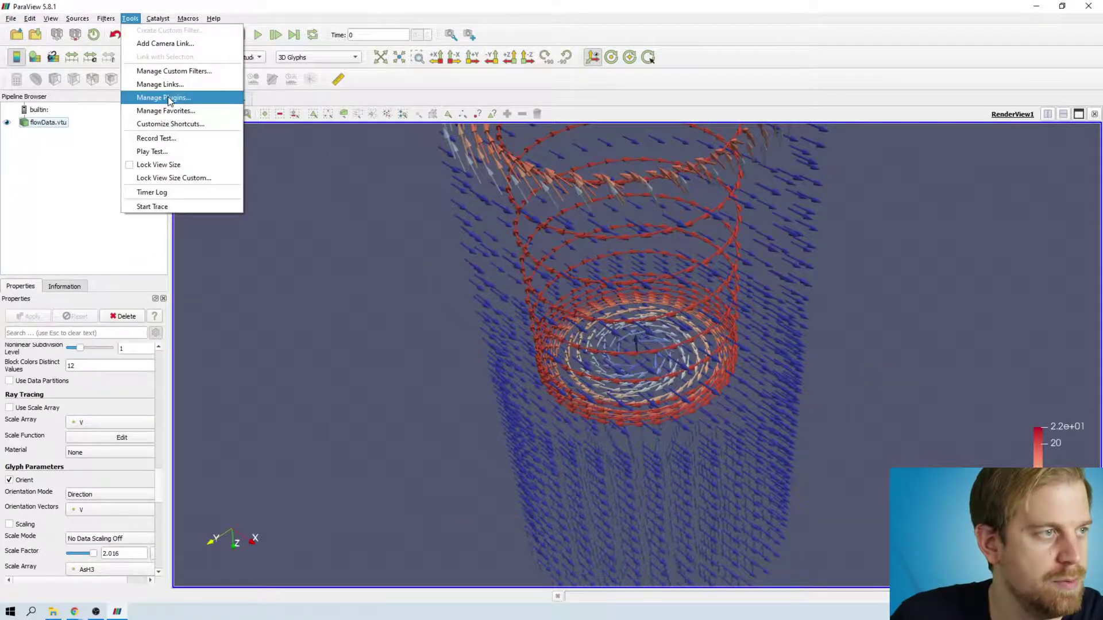
{"action": "left_click", "coordinate": [169, 99]}
{"action": "scroll", "coordinate": [632, 326], "scroll_direction": "down", "scroll_amount": 1}
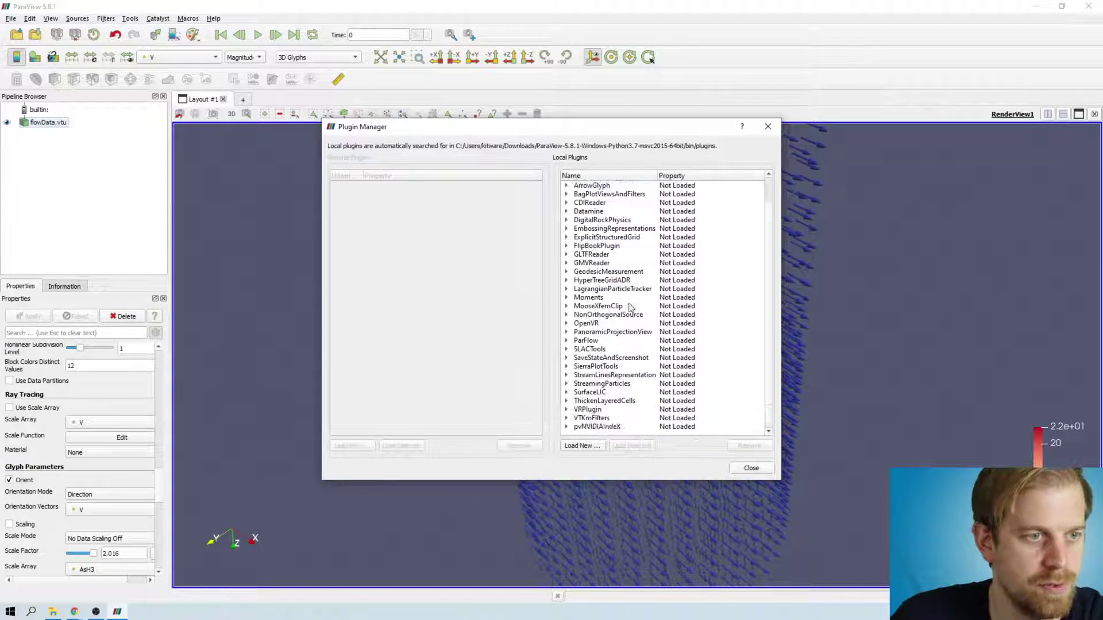
{"action": "left_click", "coordinate": [602, 392]}
{"action": "left_click", "coordinate": [632, 447]}
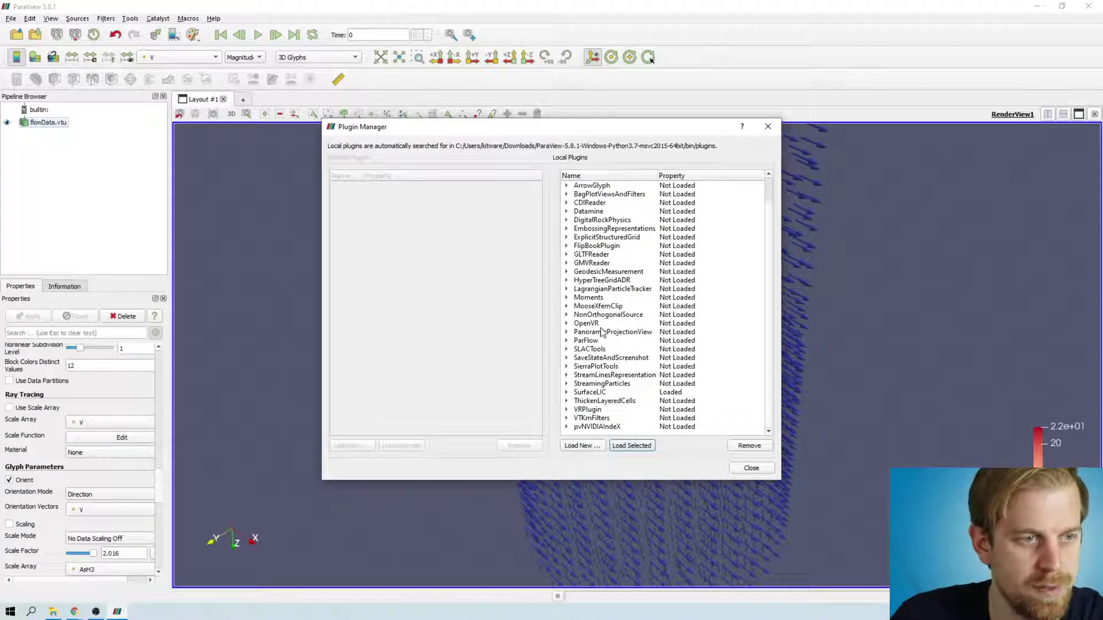
{"action": "left_click", "coordinate": [616, 375]}
{"action": "left_click", "coordinate": [632, 446]}
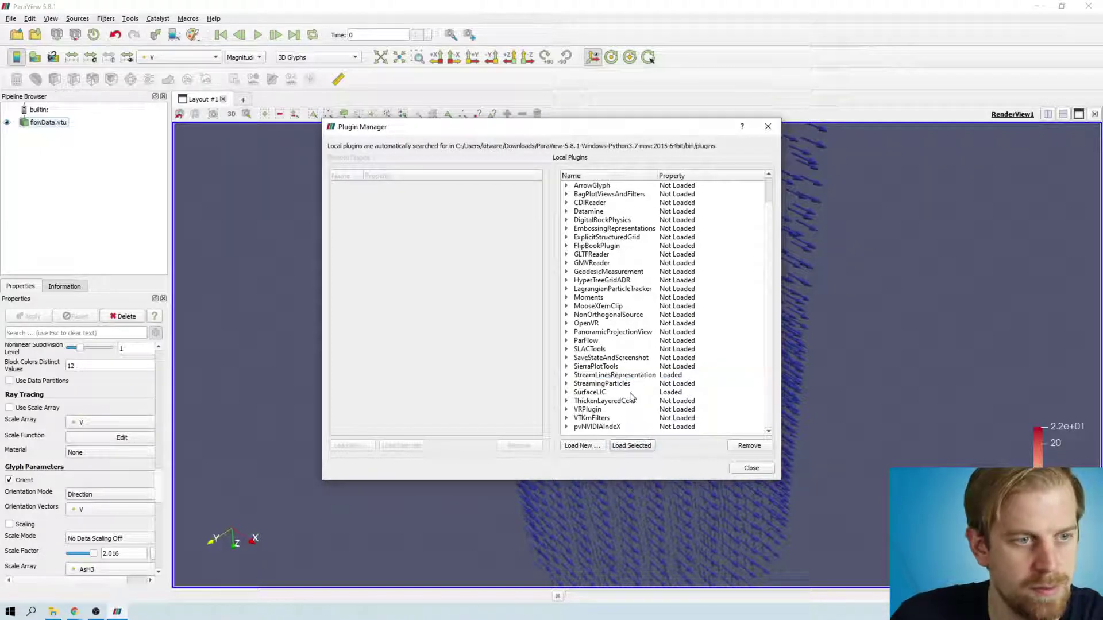
{"action": "left_click", "coordinate": [594, 393]}
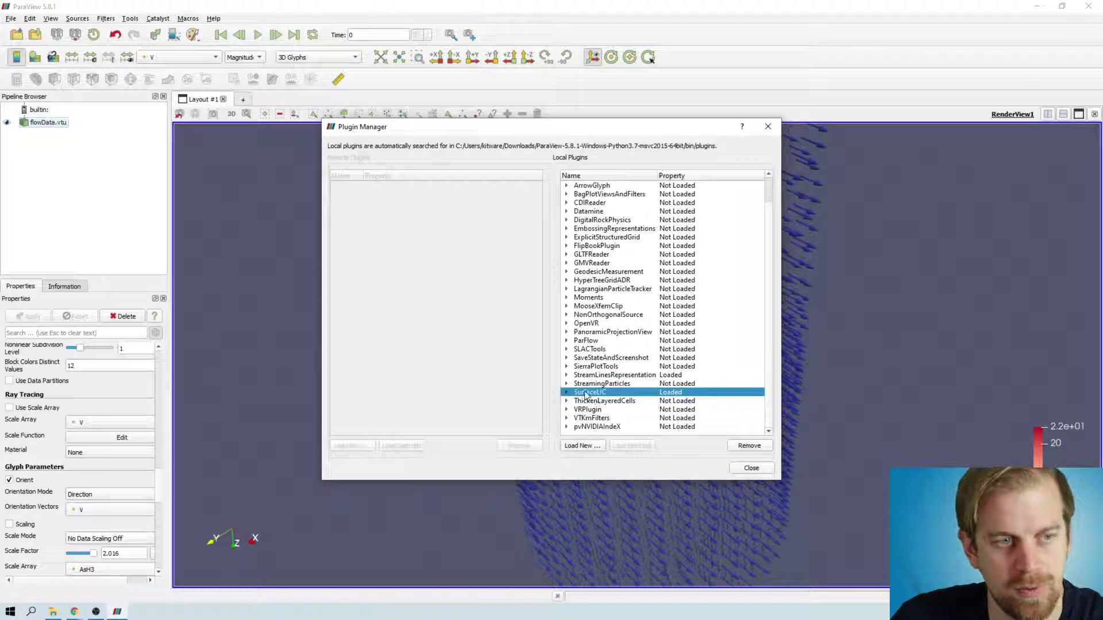
{"action": "left_click", "coordinate": [751, 468]}
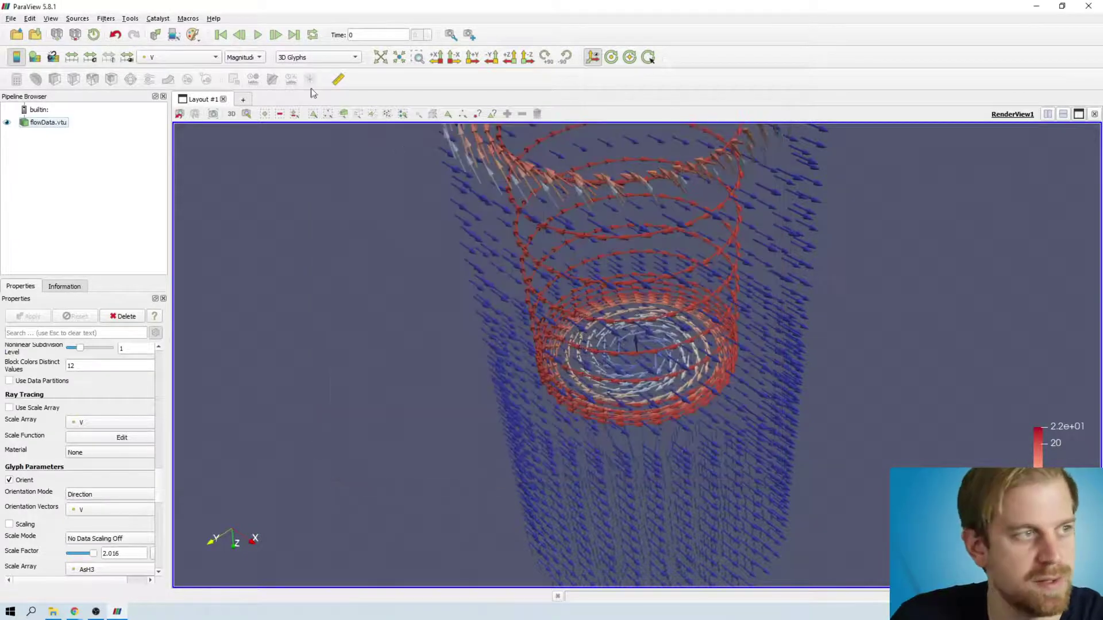
Step: Check the load status of the SurfaceLIC plugin in the Plugin Manager
{"action": "left_click", "coordinate": [130, 18]}
{"action": "left_click", "coordinate": [175, 98]}
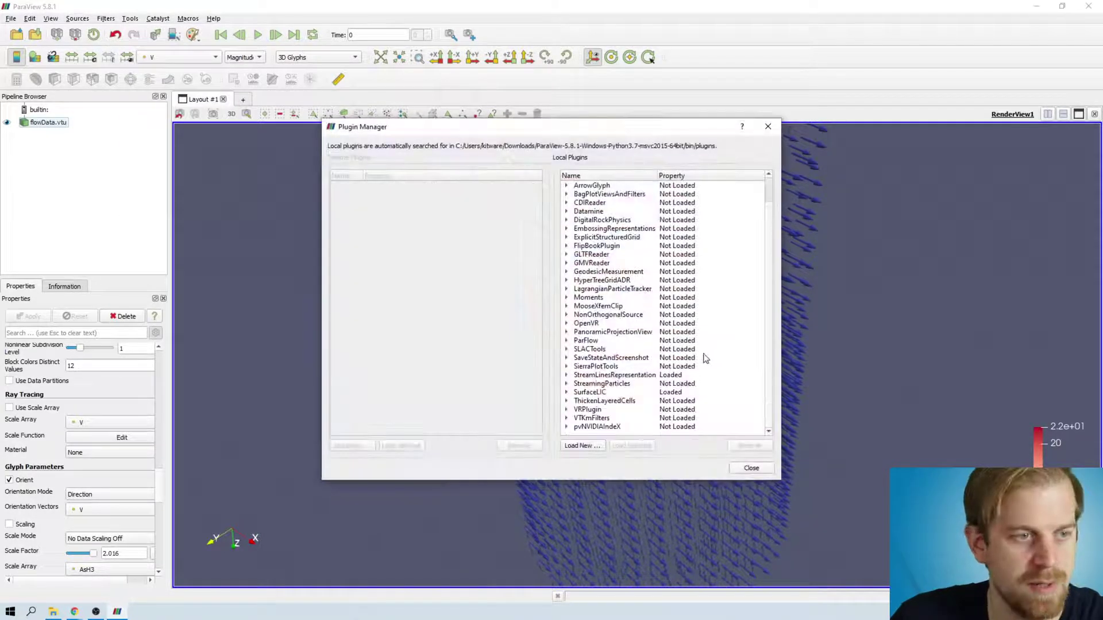
{"action": "left_click", "coordinate": [608, 393]}
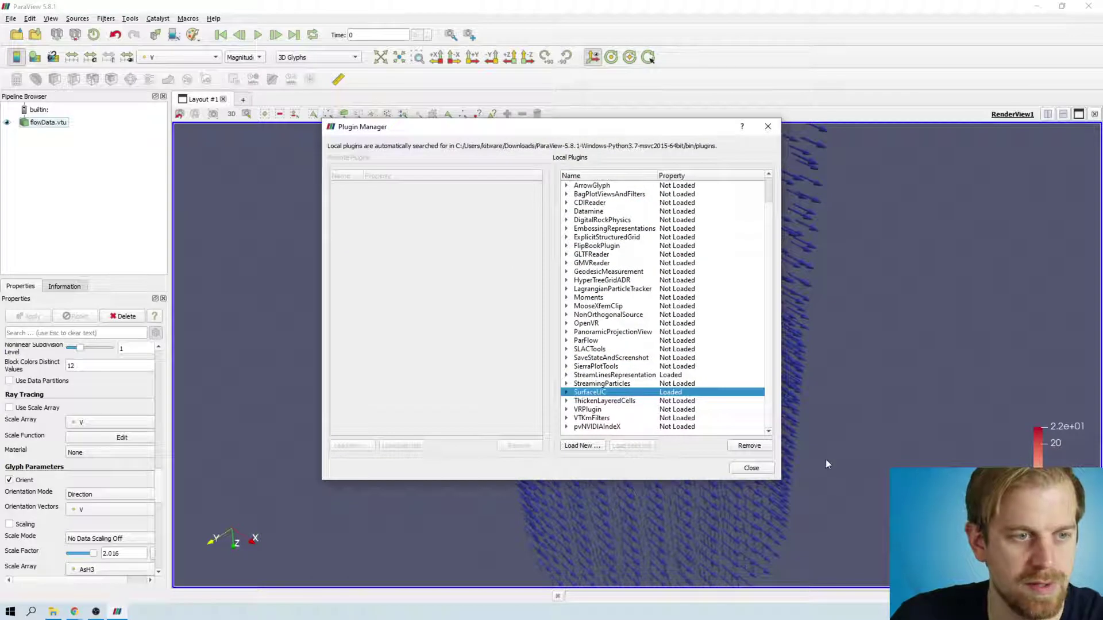
{"action": "left_click", "coordinate": [751, 468]}
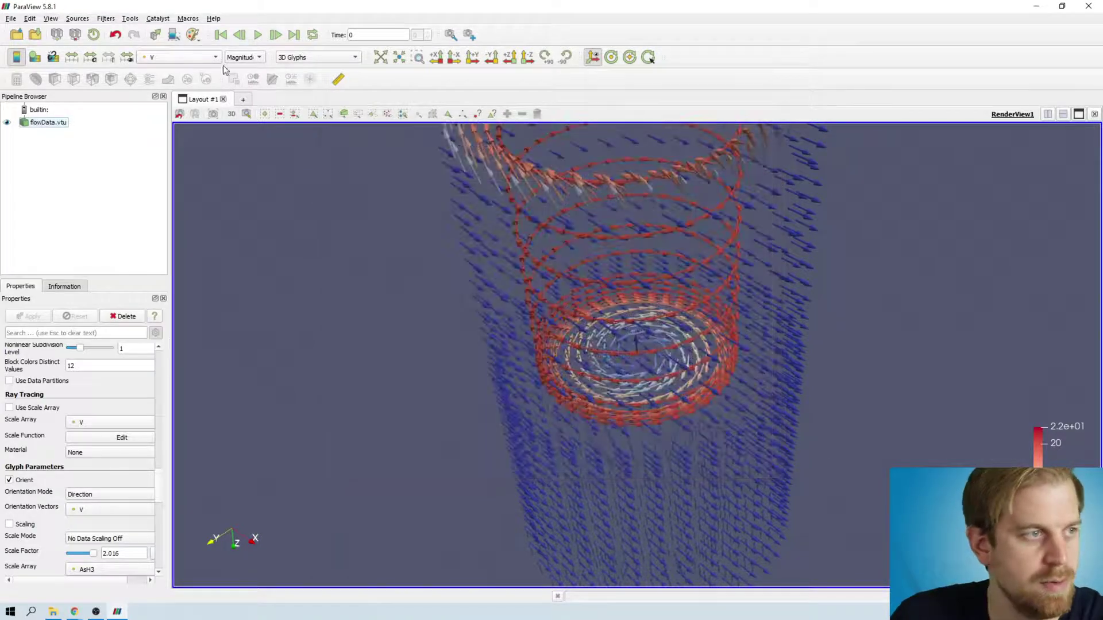
Step: Create a second layout and show flowData.vtu in a new render view there
{"action": "left_click", "coordinate": [243, 100]}
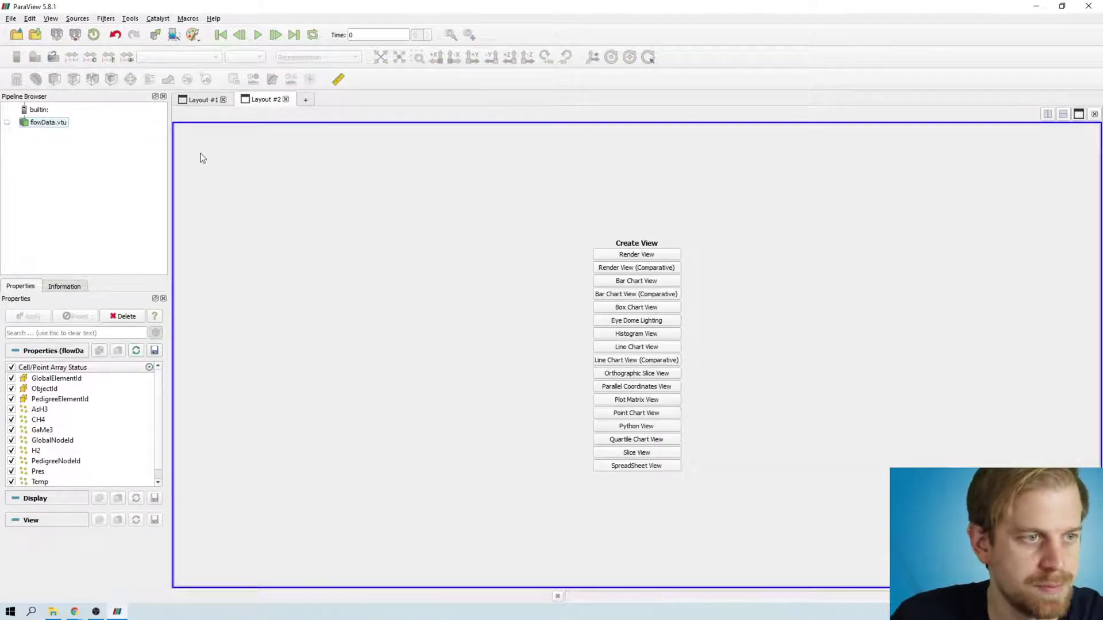
{"action": "left_click", "coordinate": [7, 123]}
{"action": "left_click_drag", "start_coordinate": [645, 382], "coordinate": [699, 415]}
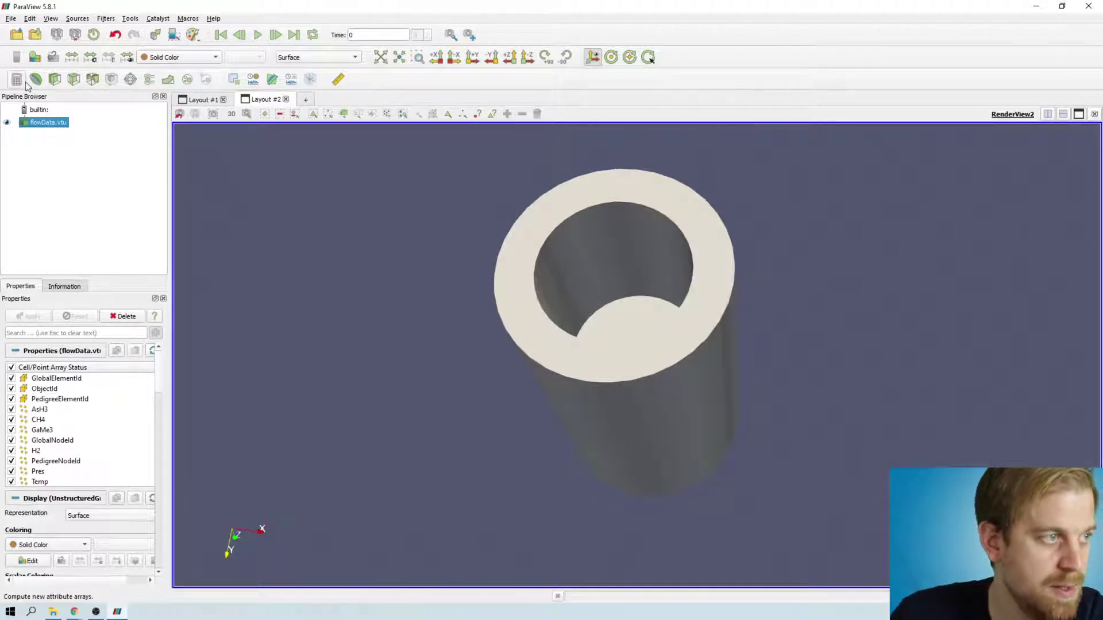
Step: Slice flowData.vtu with a plane normal to X and display the slice with the Surface LIC representation
{"action": "left_click", "coordinate": [73, 79]}
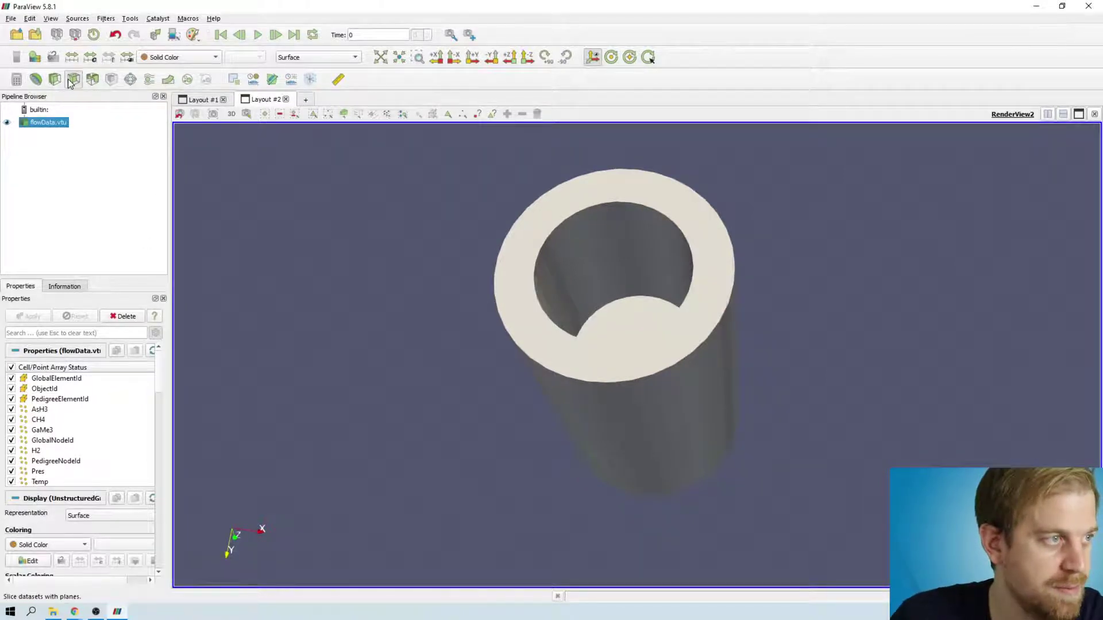
{"action": "left_click", "coordinate": [33, 317]}
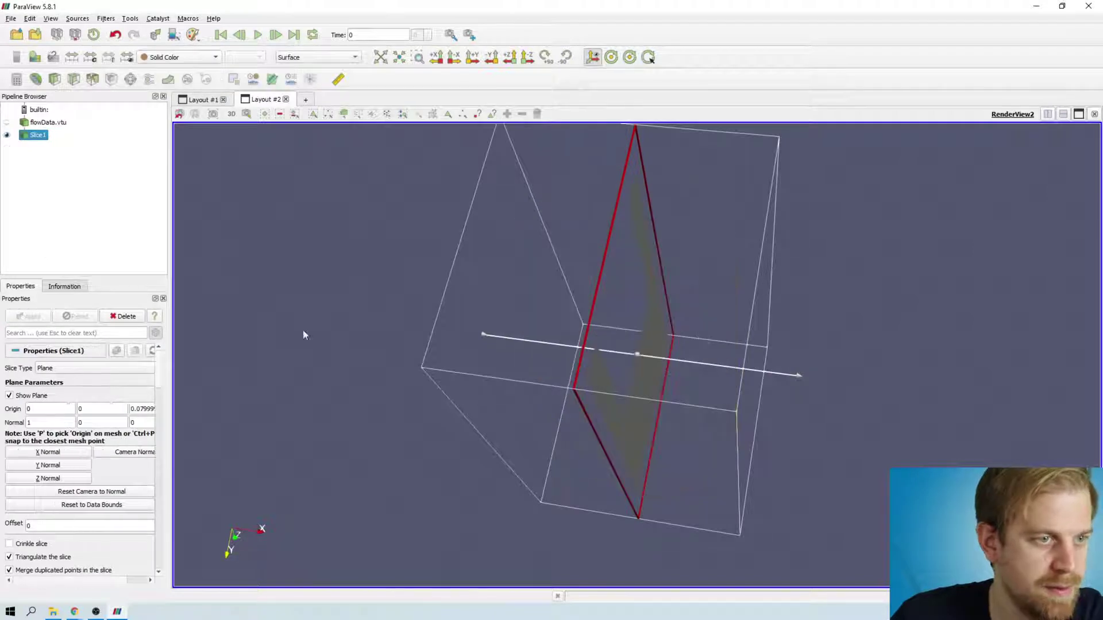
{"action": "left_click_drag", "start_coordinate": [302, 333], "coordinate": [298, 258]}
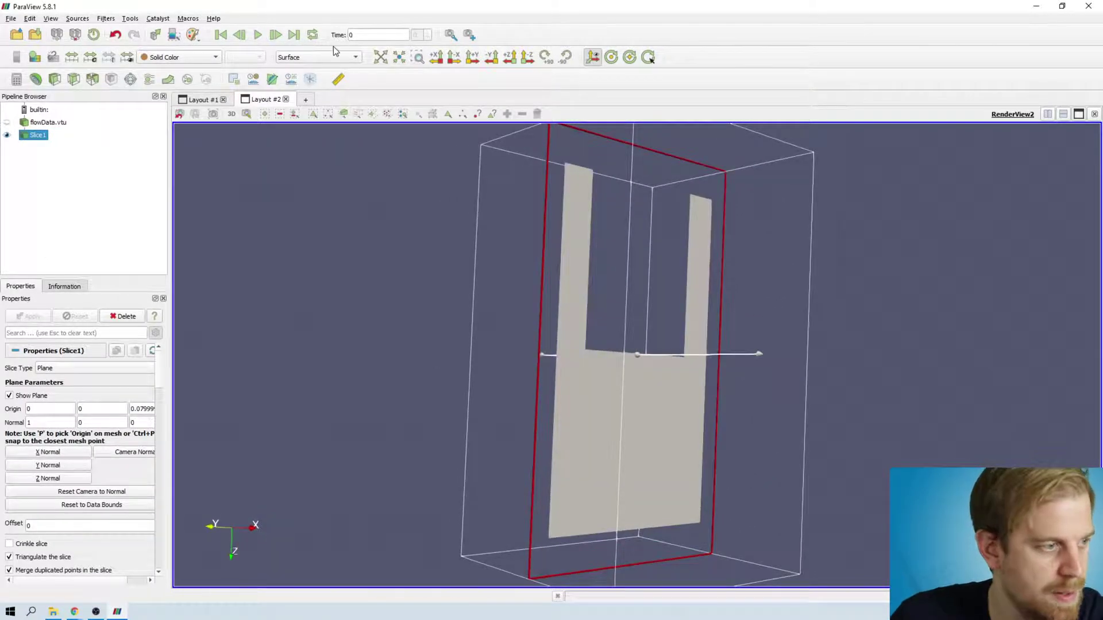
{"action": "left_click", "coordinate": [316, 58]}
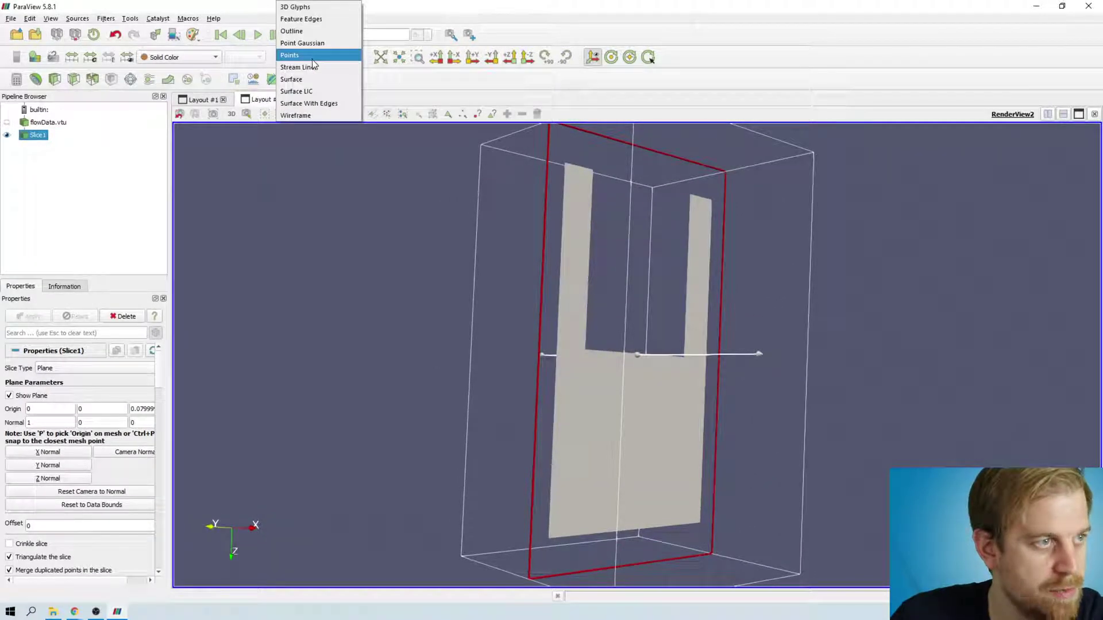
{"action": "left_click", "coordinate": [316, 92]}
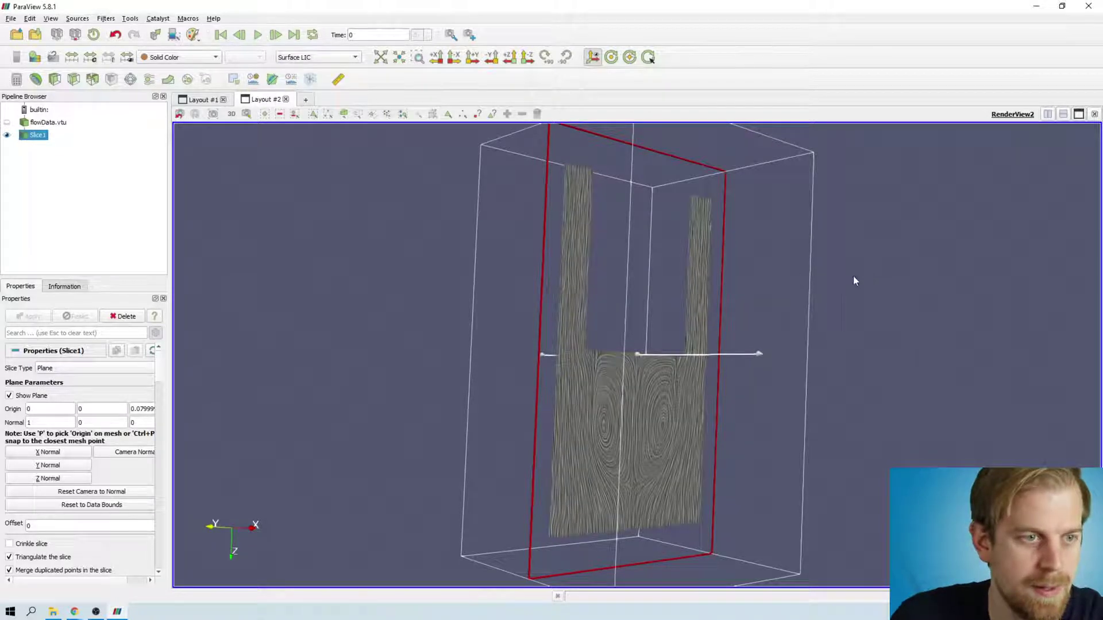
Step: Color the Surface LIC slice by Temp
{"action": "left_click_drag", "start_coordinate": [796, 282], "coordinate": [762, 296]}
{"action": "left_click", "coordinate": [192, 60]}
{"action": "left_click", "coordinate": [192, 129]}
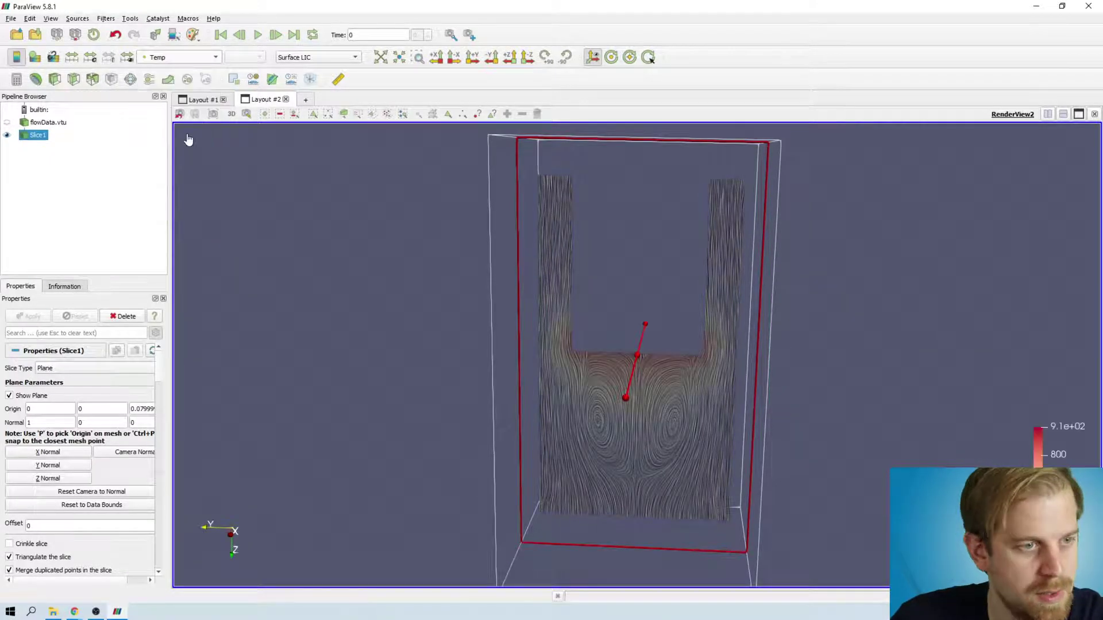
Step: Shift the slice plane along its normal to an X origin of about 1.3 and apply the change
{"action": "left_click_drag", "start_coordinate": [996, 284], "coordinate": [896, 233]}
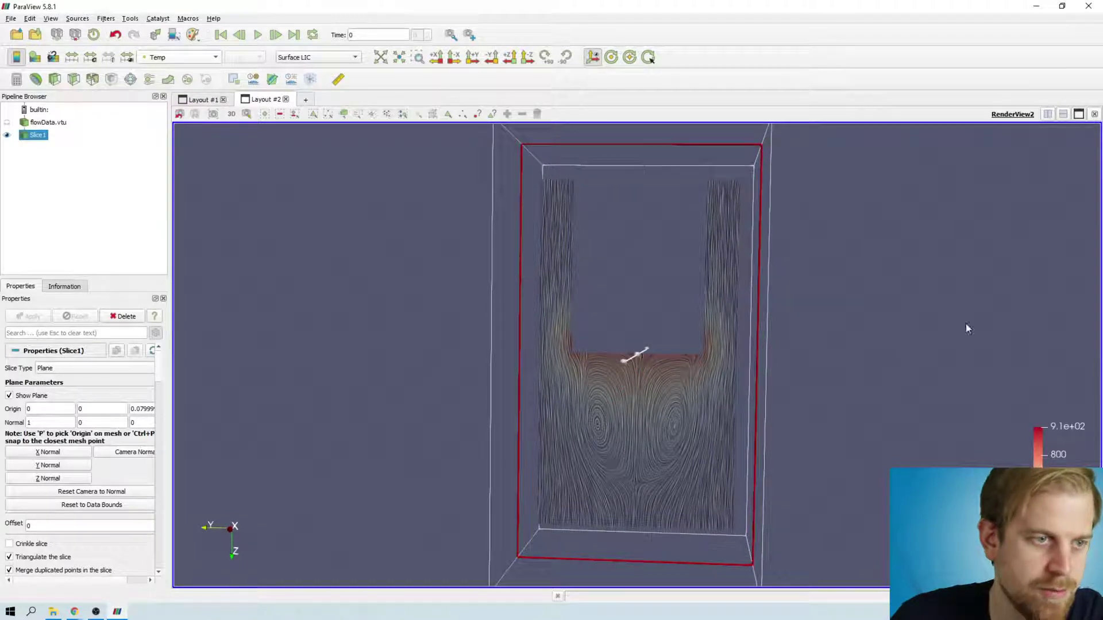
{"action": "left_click_drag", "start_coordinate": [966, 323], "coordinate": [900, 367]}
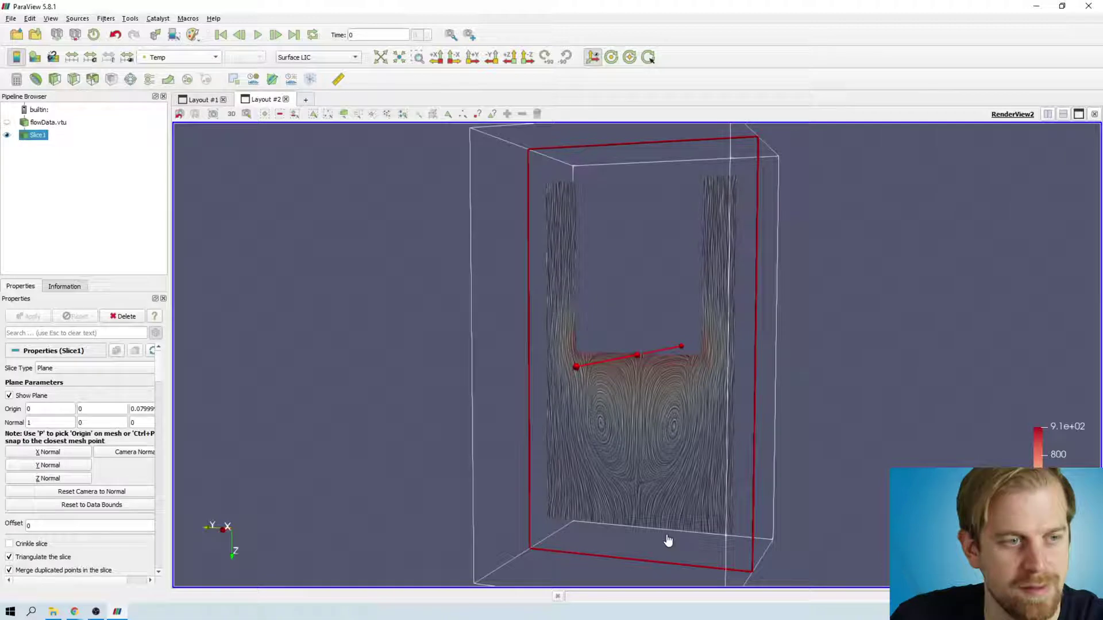
{"action": "left_click_drag", "start_coordinate": [668, 541], "coordinate": [597, 540]}
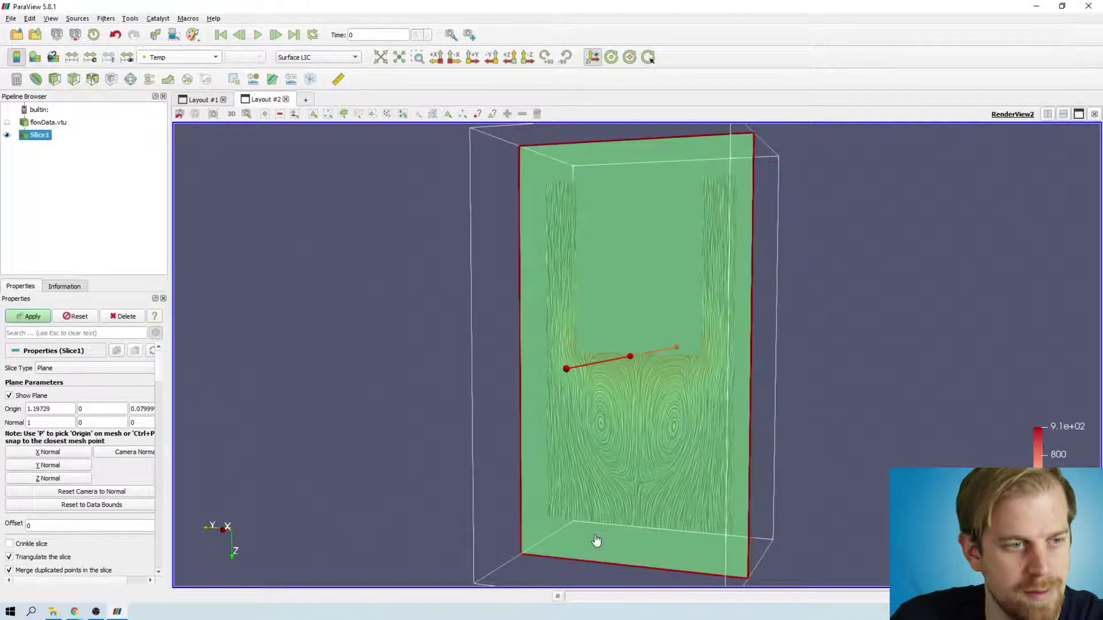
{"action": "left_click", "coordinate": [25, 317]}
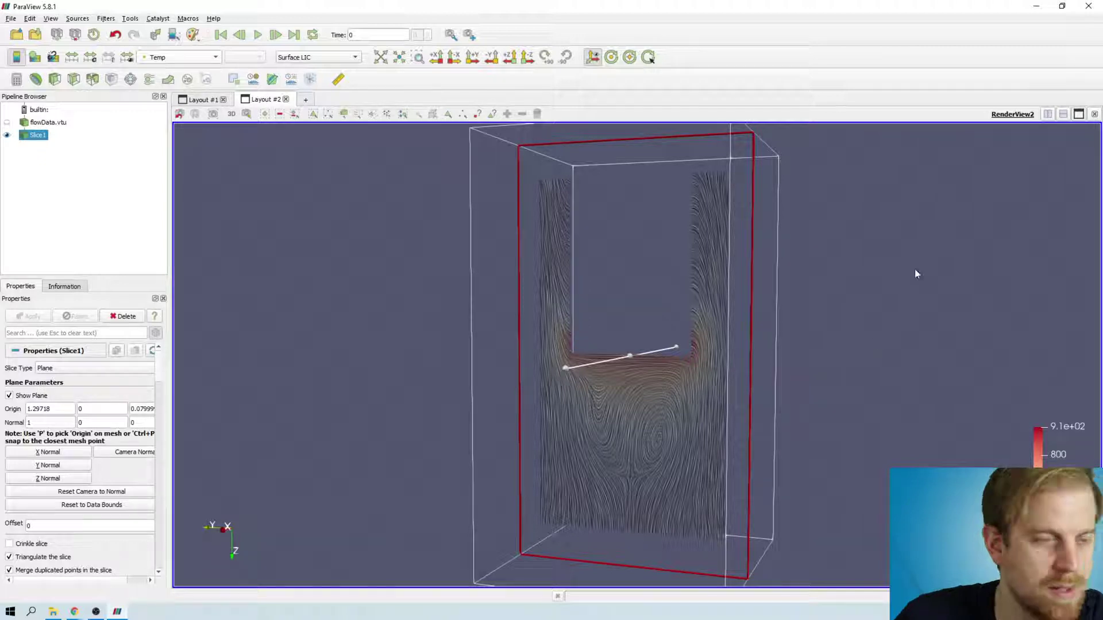
Step: Show flowData.vtu again and apply an Extract Surface filter to it
{"action": "left_click", "coordinate": [7, 122]}
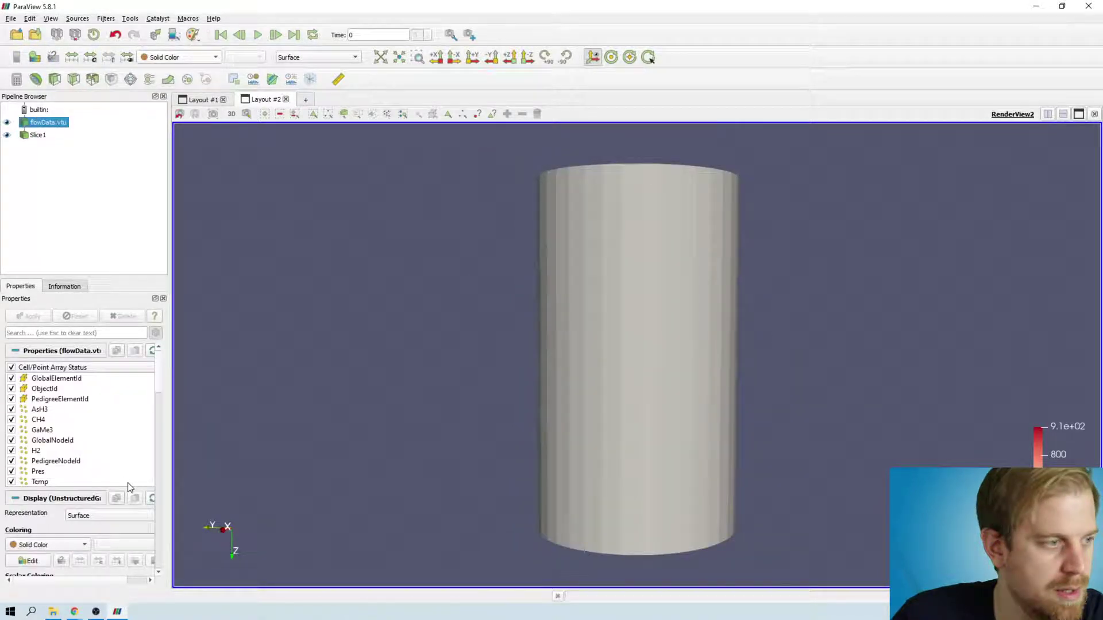
{"action": "key", "text": "ctrl+space"}
{"action": "type", "text": "extract s"}
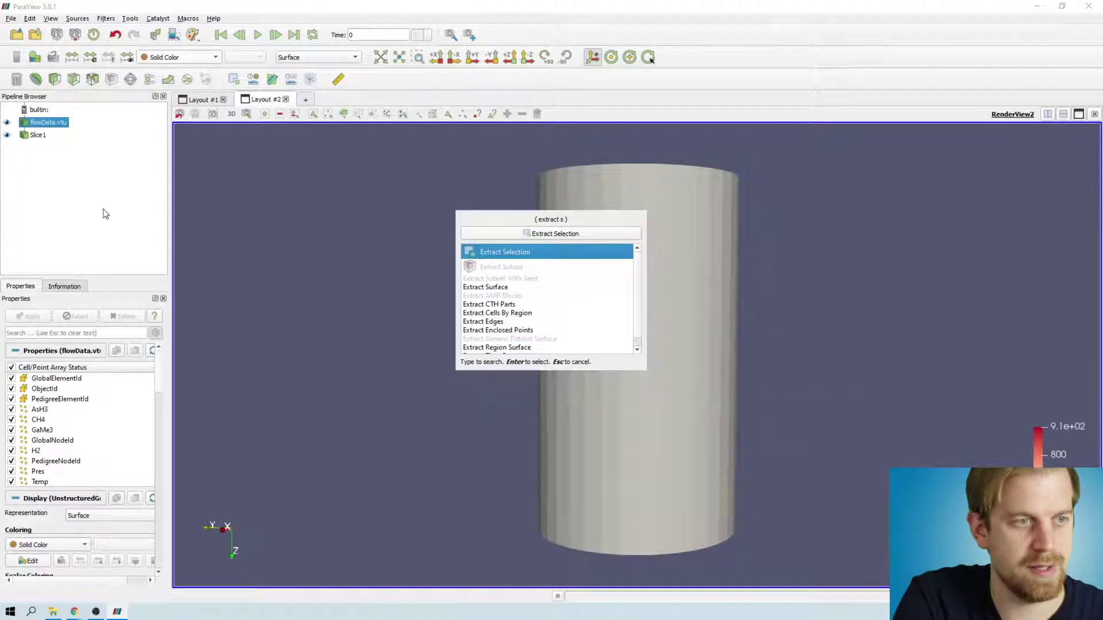
{"action": "type", "text": "ur"}
{"action": "key", "text": "Return"}
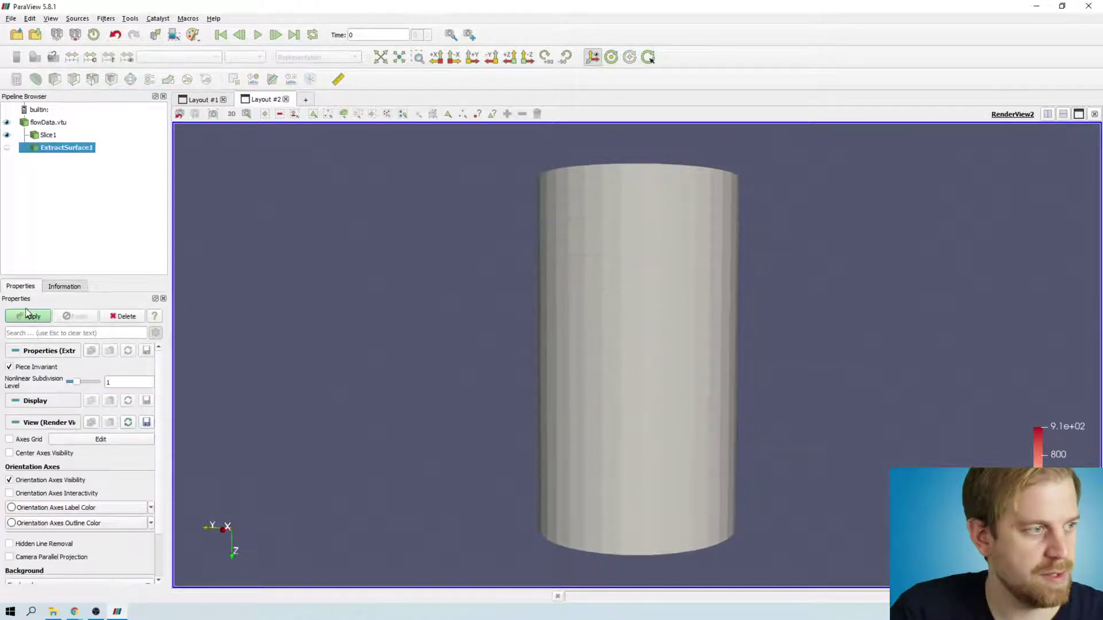
{"action": "left_click", "coordinate": [27, 315]}
Step: Apply a Generate Surface Normals filter to the extracted surface with a feature angle of 30
{"action": "key", "text": "ctrl+space"}
{"action": "type", "text": "gene"}
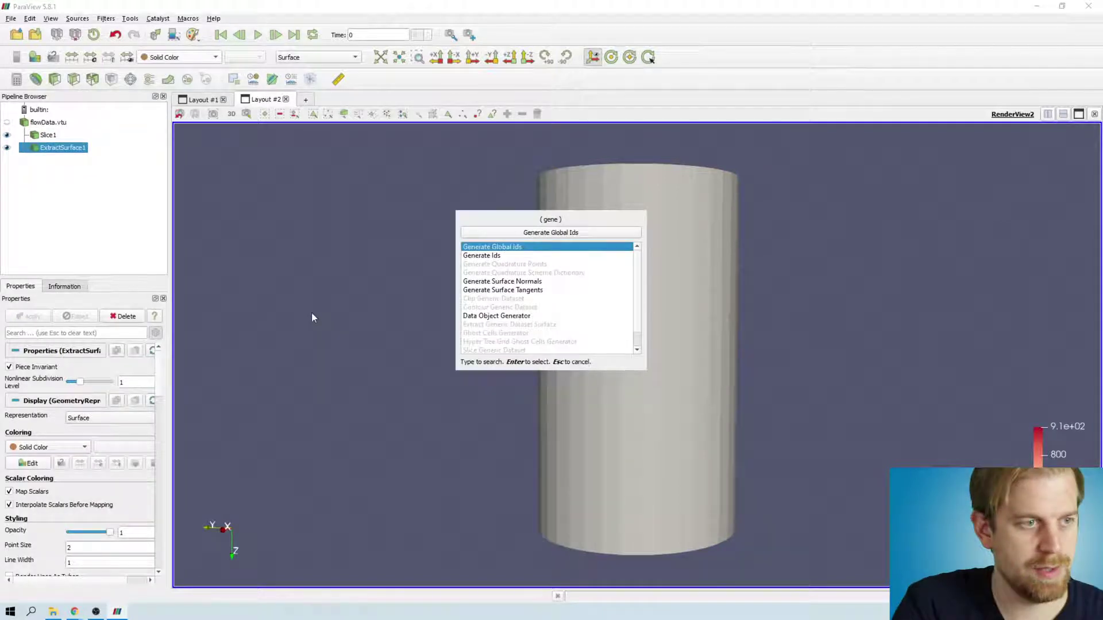
{"action": "key", "text": "Down"}
{"action": "key", "text": "Down"}
{"action": "key", "text": "Return"}
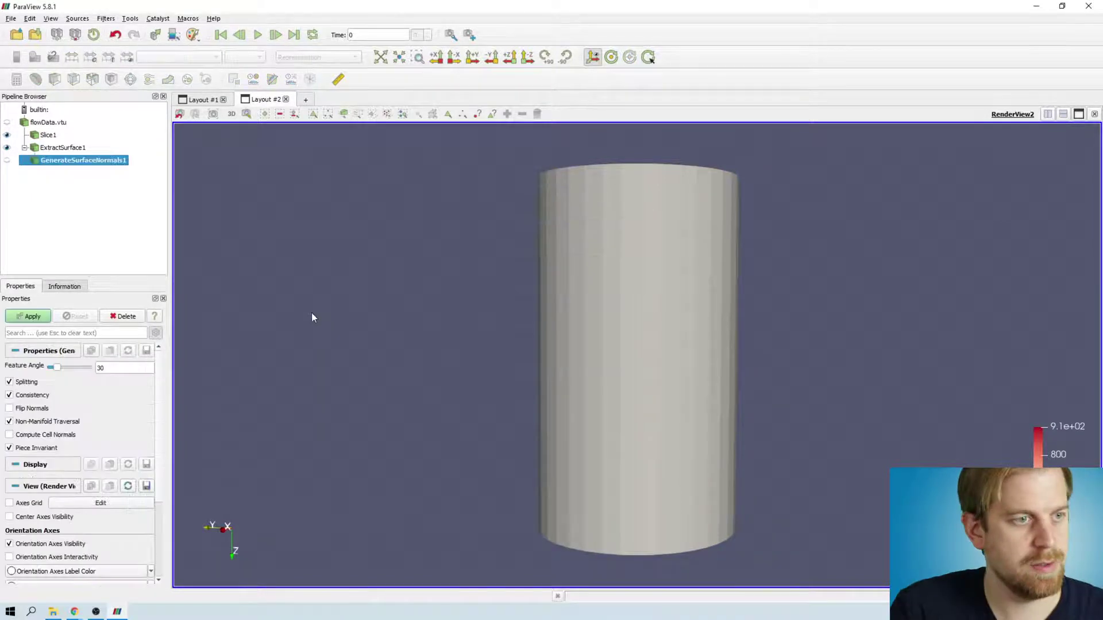
{"action": "left_click", "coordinate": [22, 316]}
Step: Give the smoothed surface an opacity of 0.14, PBR interpolation and a metallic value of 0.8
{"action": "scroll", "coordinate": [118, 506], "scroll_direction": "down", "scroll_amount": 2}
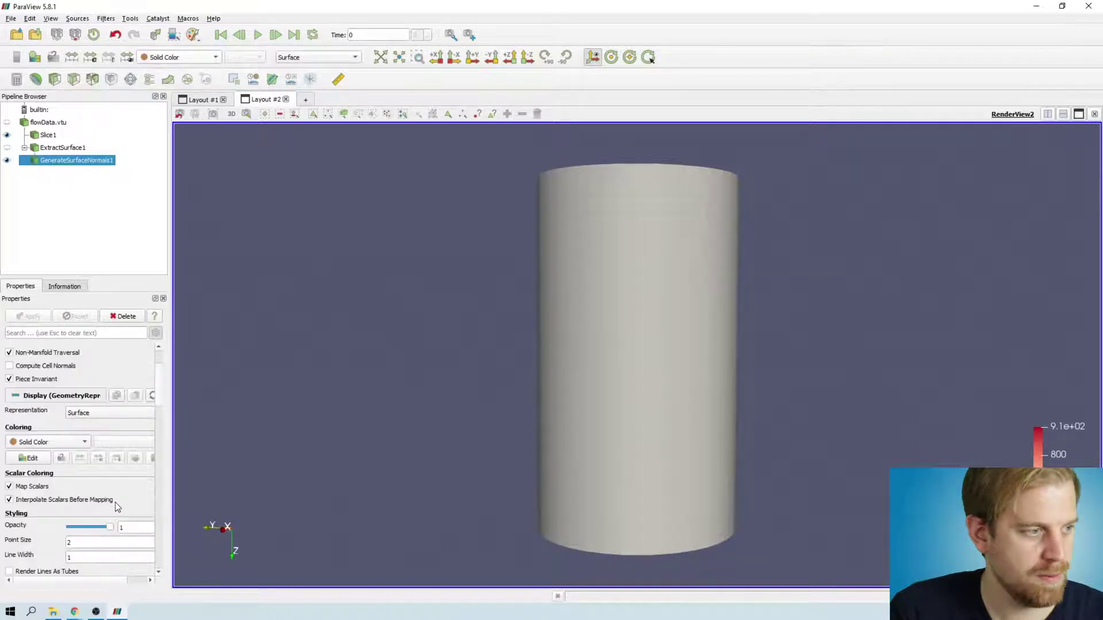
{"action": "left_click_drag", "start_coordinate": [109, 526], "coordinate": [70, 527]}
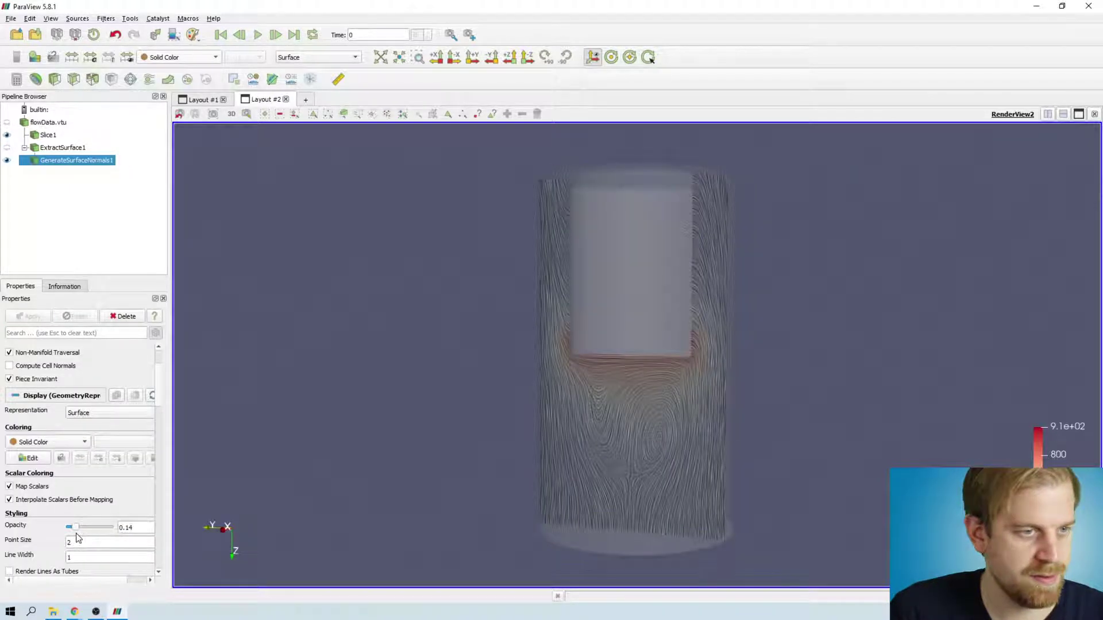
{"action": "scroll", "coordinate": [75, 534], "scroll_direction": "down", "scroll_amount": 3}
{"action": "left_click", "coordinate": [103, 438]}
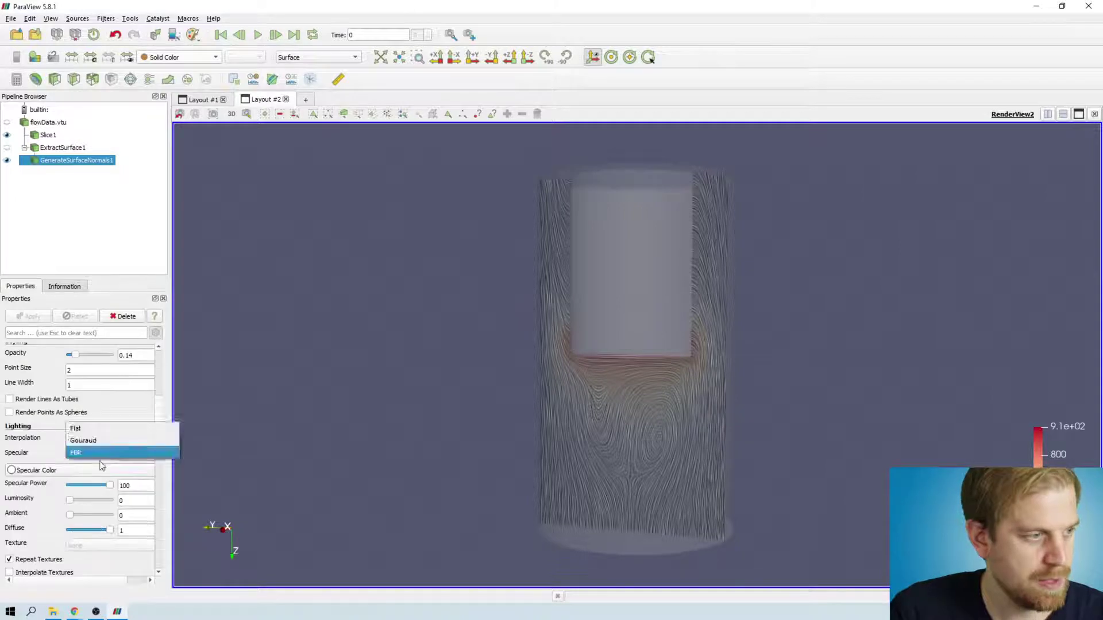
{"action": "left_click", "coordinate": [101, 453]}
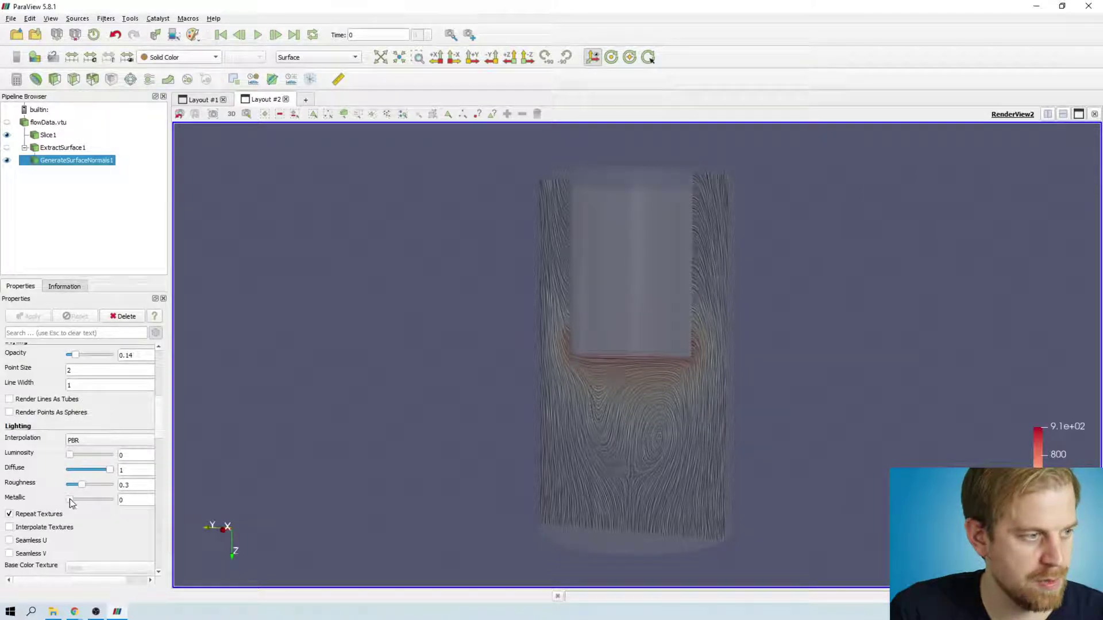
{"action": "left_click_drag", "start_coordinate": [70, 498], "coordinate": [105, 500]}
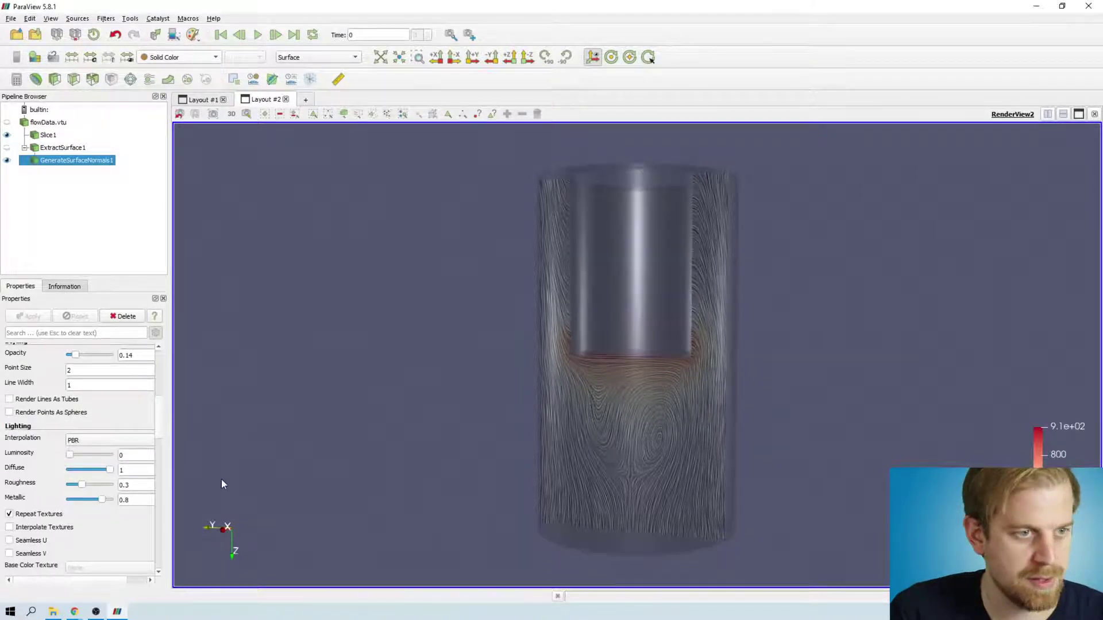
Step: Color the translucent outer surface by AsH3 and inspect it up close together with the slice
{"action": "left_click", "coordinate": [174, 59]}
{"action": "left_click", "coordinate": [174, 67]}
{"action": "mouse_move", "coordinate": [807, 393]}
{"action": "left_mouse_down"}
{"action": "mouse_move", "coordinate": [808, 374]}
{"action": "mouse_move", "coordinate": [809, 391]}
{"action": "mouse_move", "coordinate": [795, 393]}
{"action": "left_mouse_up"}
{"action": "scroll", "coordinate": [796, 395], "scroll_direction": "up", "scroll_amount": 5}
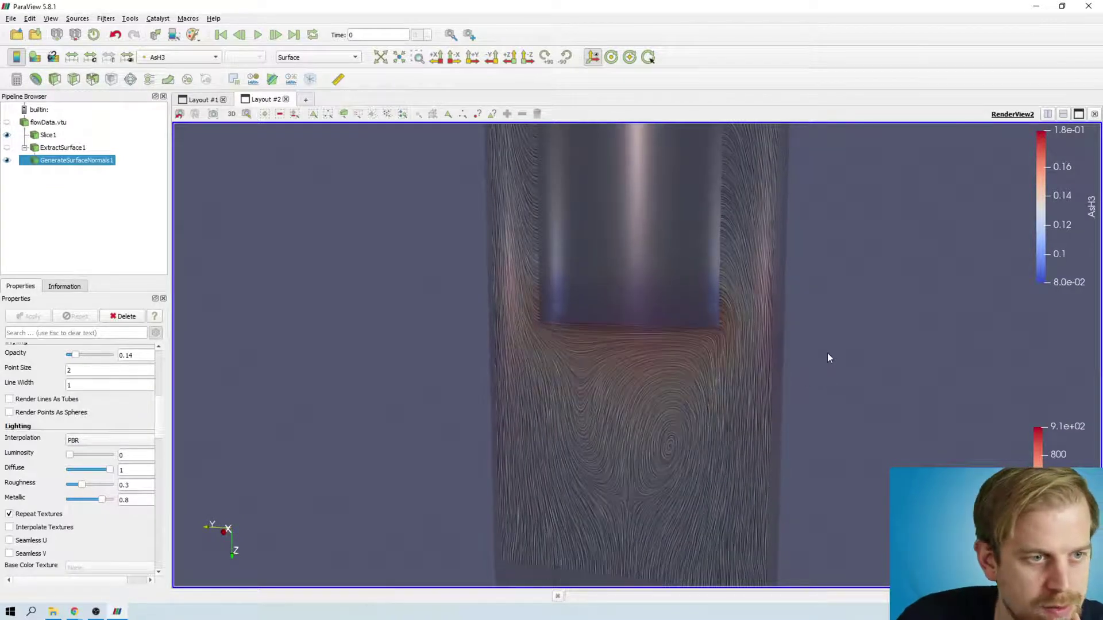
{"action": "mouse_move", "coordinate": [828, 357]}
{"action": "left_mouse_down"}
{"action": "mouse_move", "coordinate": [827, 334]}
{"action": "mouse_move", "coordinate": [841, 369]}
{"action": "left_mouse_up"}
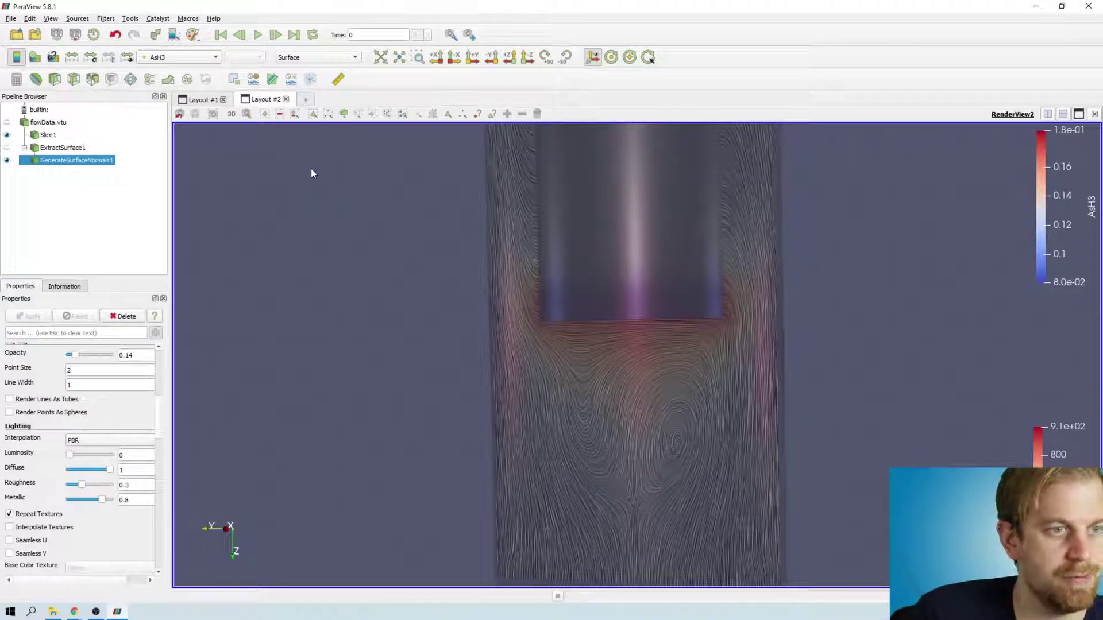
Step: Hide the slice and show flowData.vtu in the render view
{"action": "left_click", "coordinate": [7, 135]}
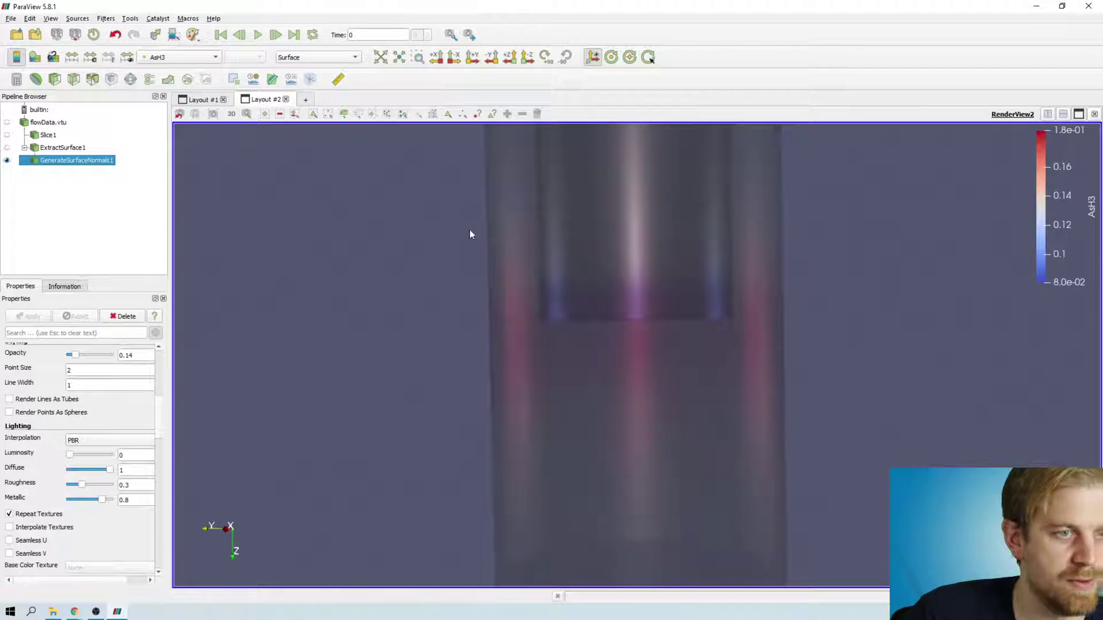
{"action": "left_click", "coordinate": [7, 122]}
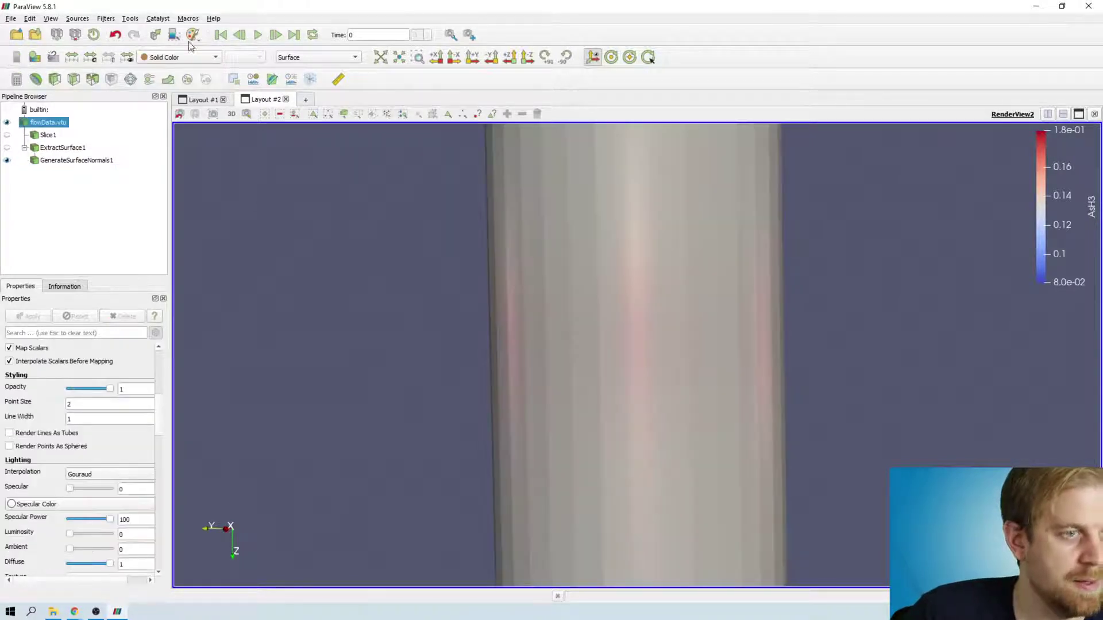
Step: Check the load status of the StreamLinesRepresentation plugin in the Plugin Manager
{"action": "left_click", "coordinate": [130, 19]}
{"action": "left_click", "coordinate": [164, 98]}
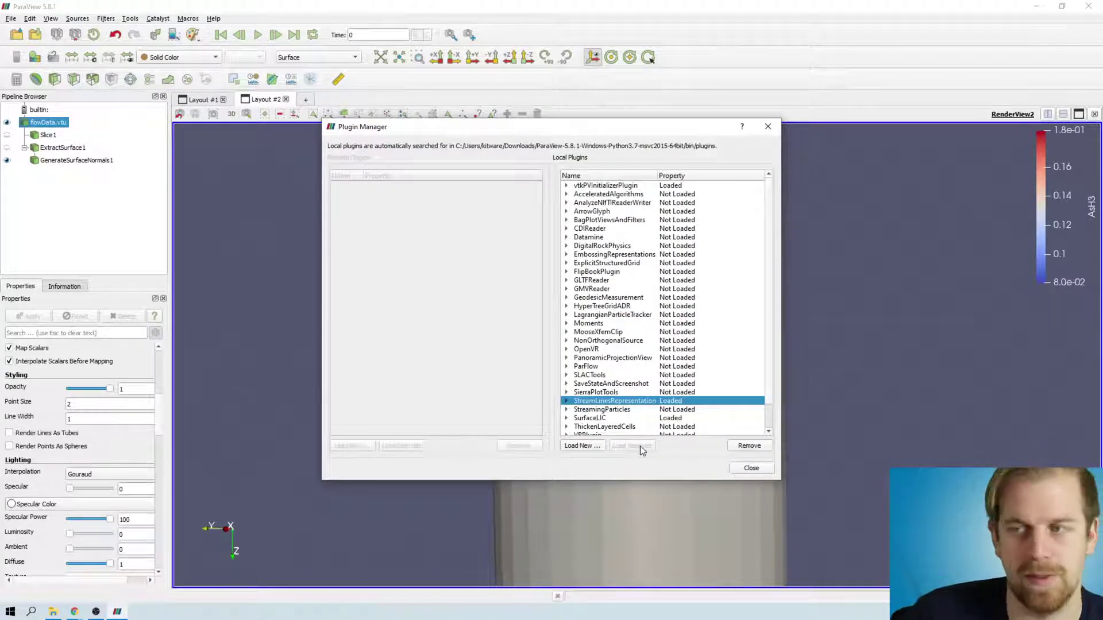
{"action": "left_click", "coordinate": [750, 467]}
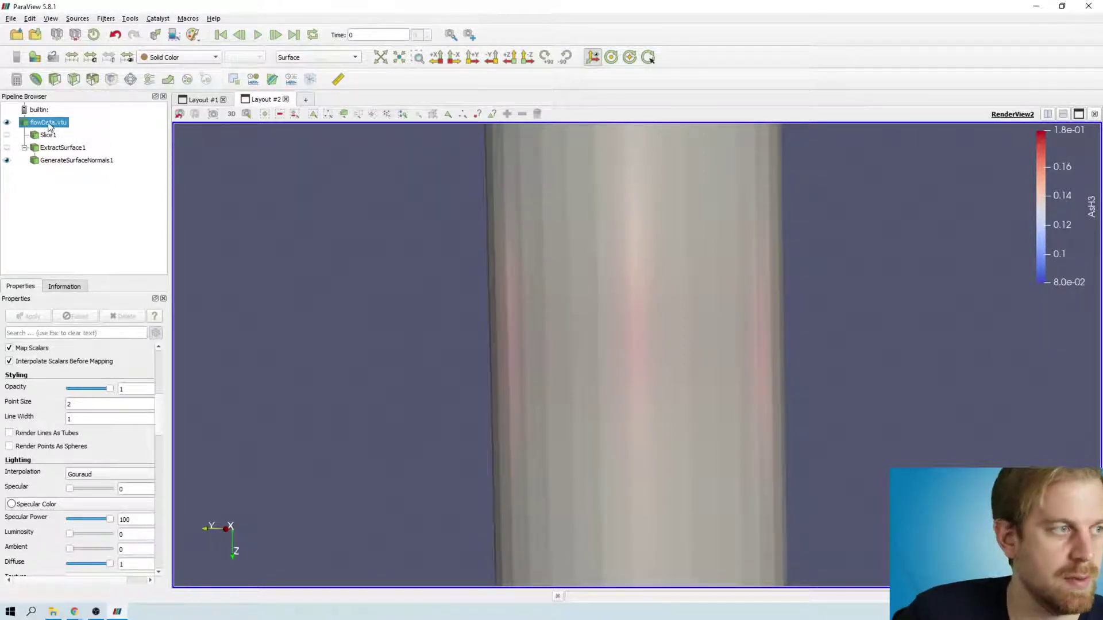
Step: Display flowData.vtu with the Stream Lines representation, color it by Temp, and inspect the animated flow from several angles
{"action": "left_click", "coordinate": [339, 58]}
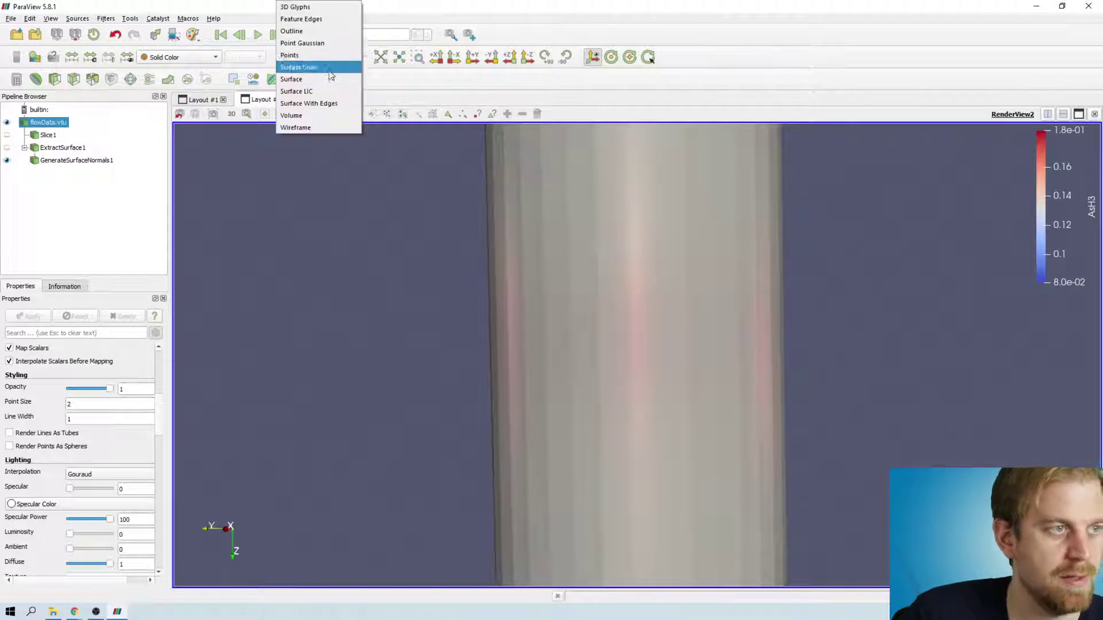
{"action": "left_click", "coordinate": [331, 67]}
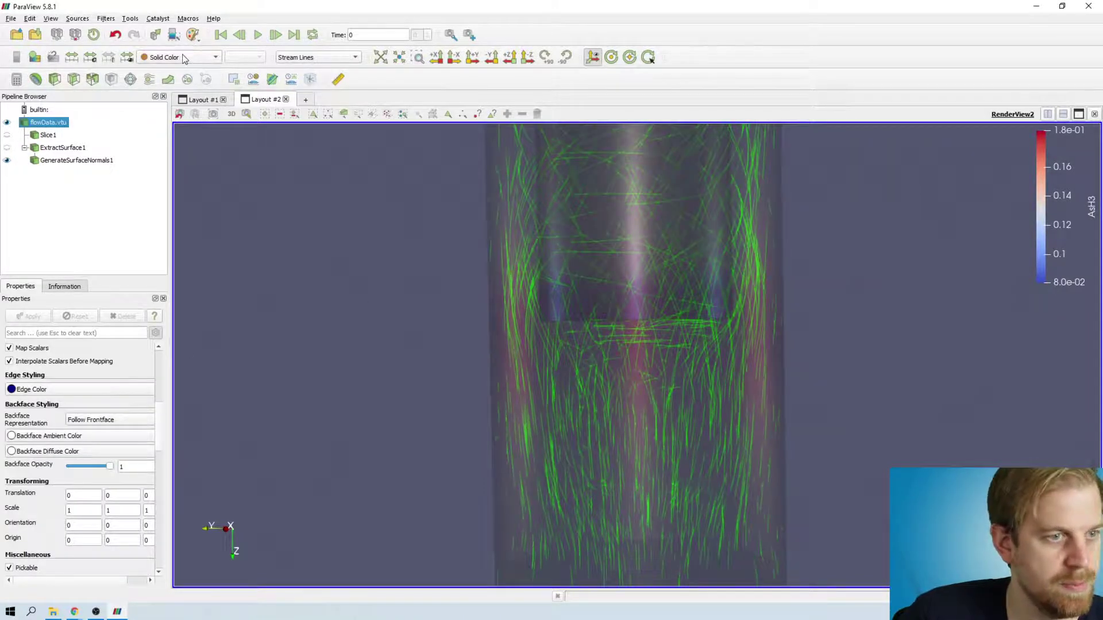
{"action": "left_click", "coordinate": [206, 57]}
{"action": "left_click", "coordinate": [184, 156]}
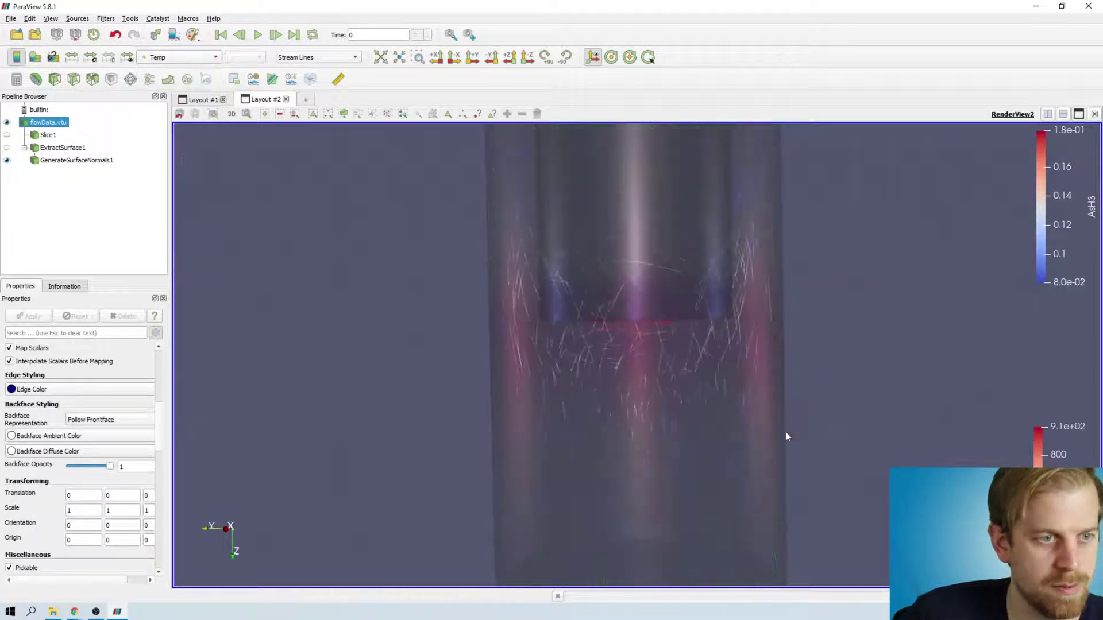
{"action": "left_click_drag", "start_coordinate": [785, 435], "coordinate": [779, 230]}
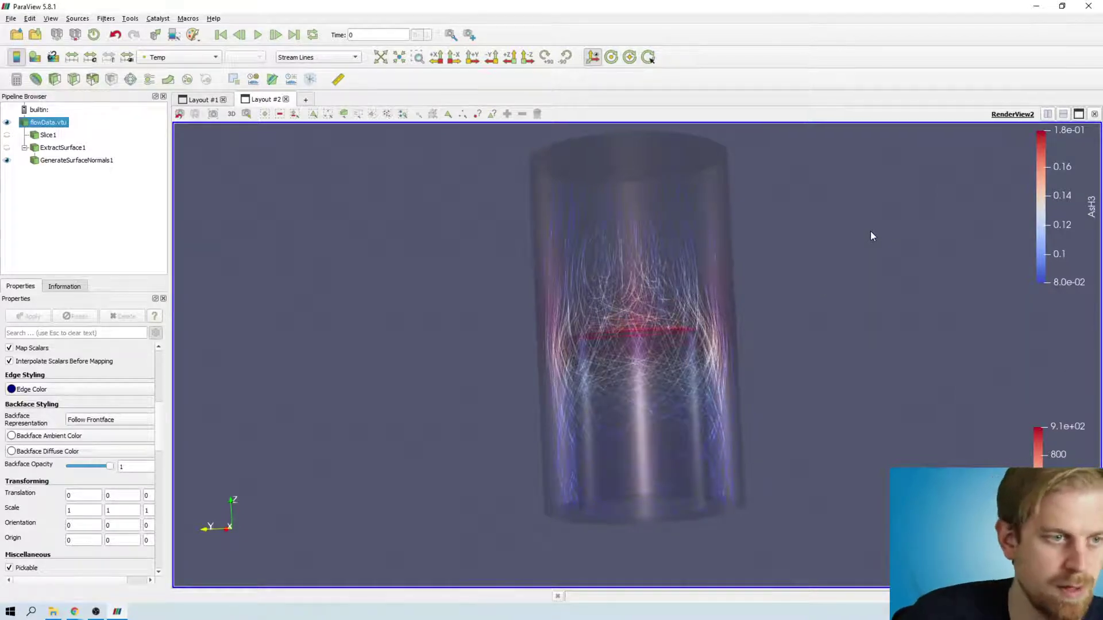
{"action": "left_click_drag", "start_coordinate": [870, 231], "coordinate": [840, 252]}
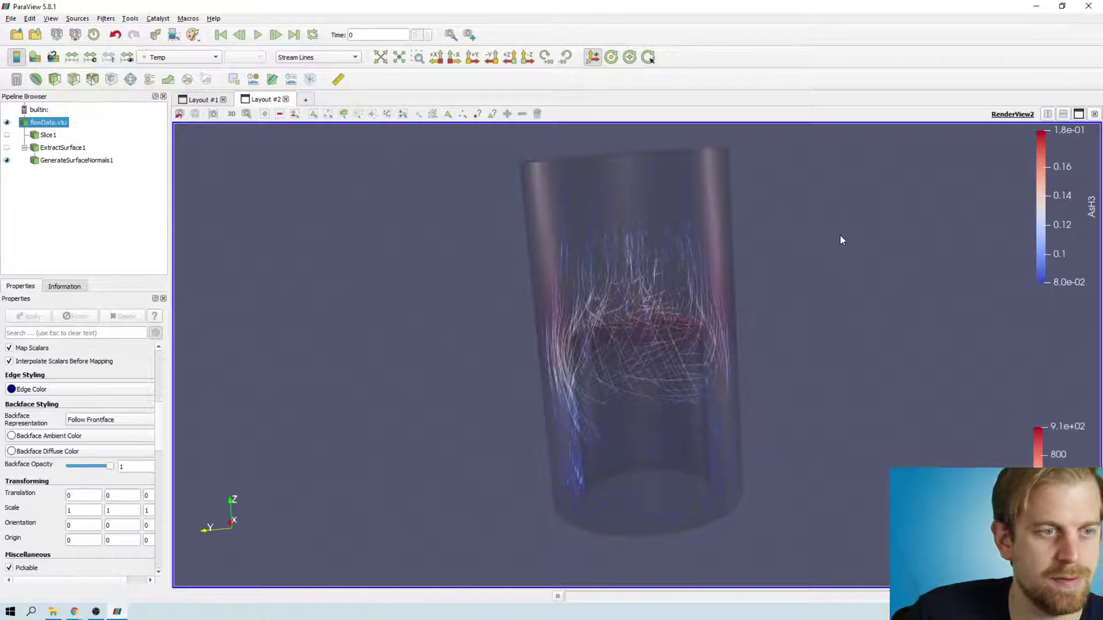
{"action": "left_click_drag", "start_coordinate": [819, 322], "coordinate": [879, 316]}
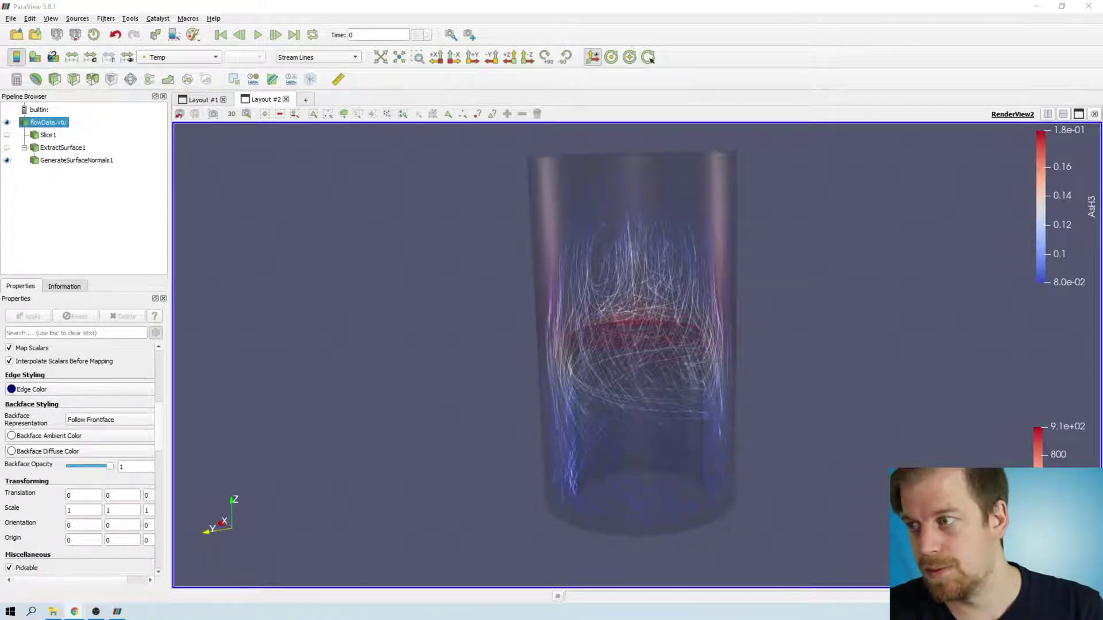
{"action": "key", "text": "alt+Tab"}
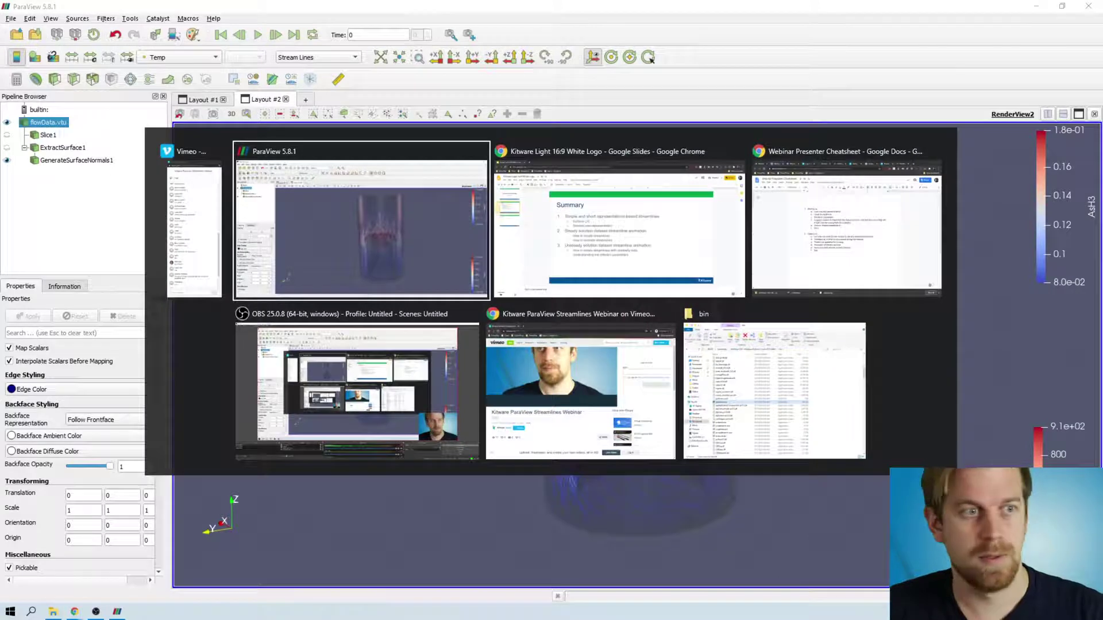
{"action": "key", "text": "alt+Tab"}
{"action": "key", "text": "alt+Tab"}
{"action": "key", "text": "alt+Tab"}
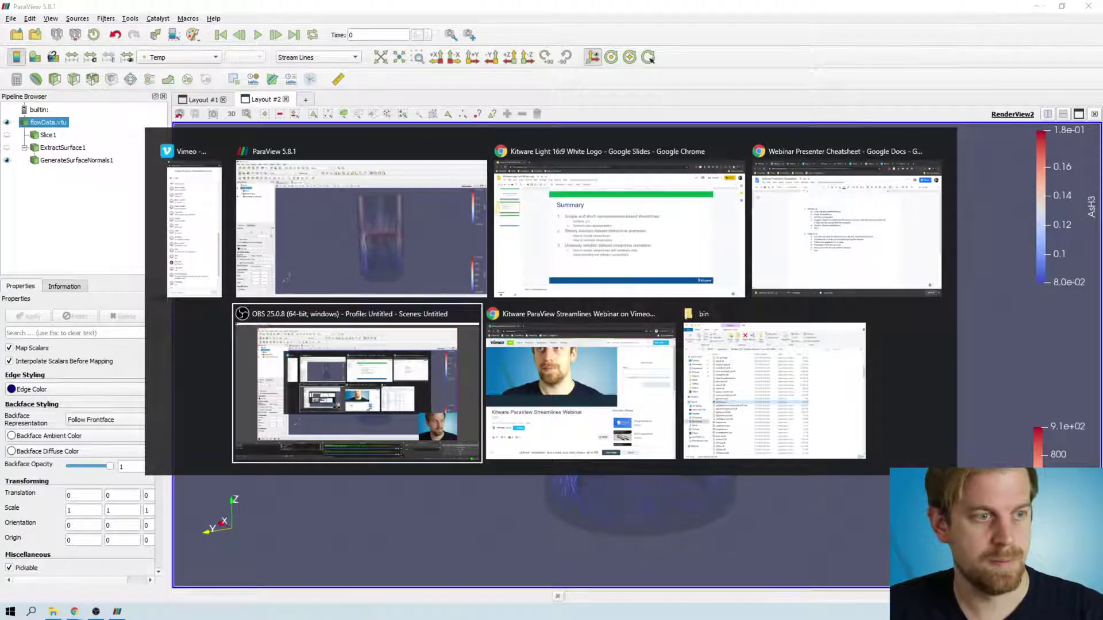
{"action": "key", "text": "alt+Tab"}
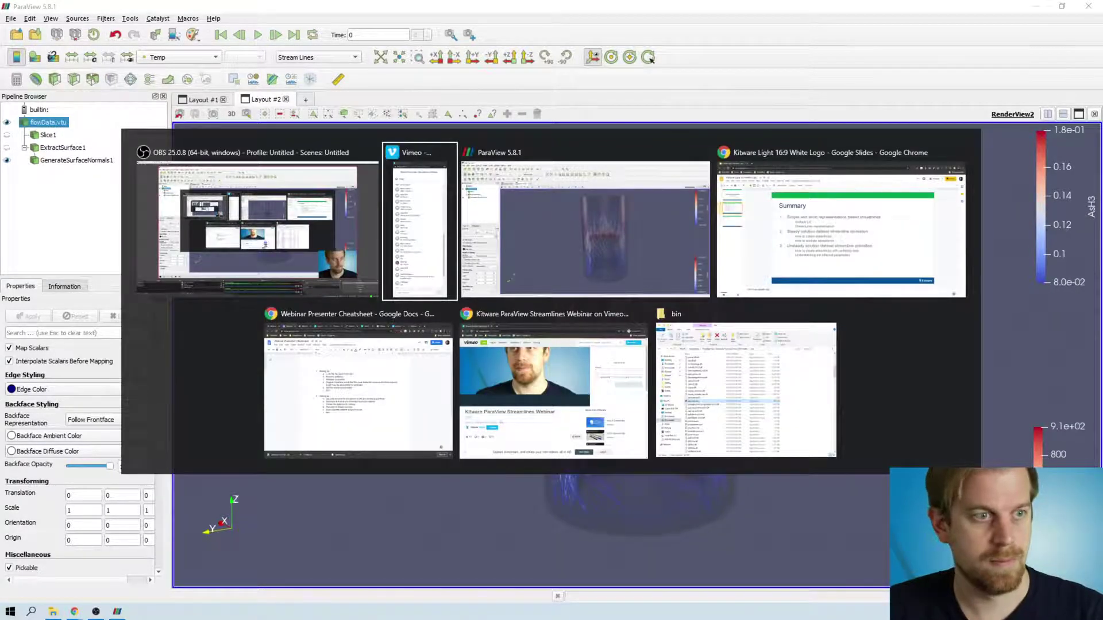
{"action": "key", "text": "alt+Tab"}
{"action": "key", "text": "alt+Tab"}
{"action": "key", "text": "alt+Tab"}
{"action": "key", "text": "alt+Tab"}
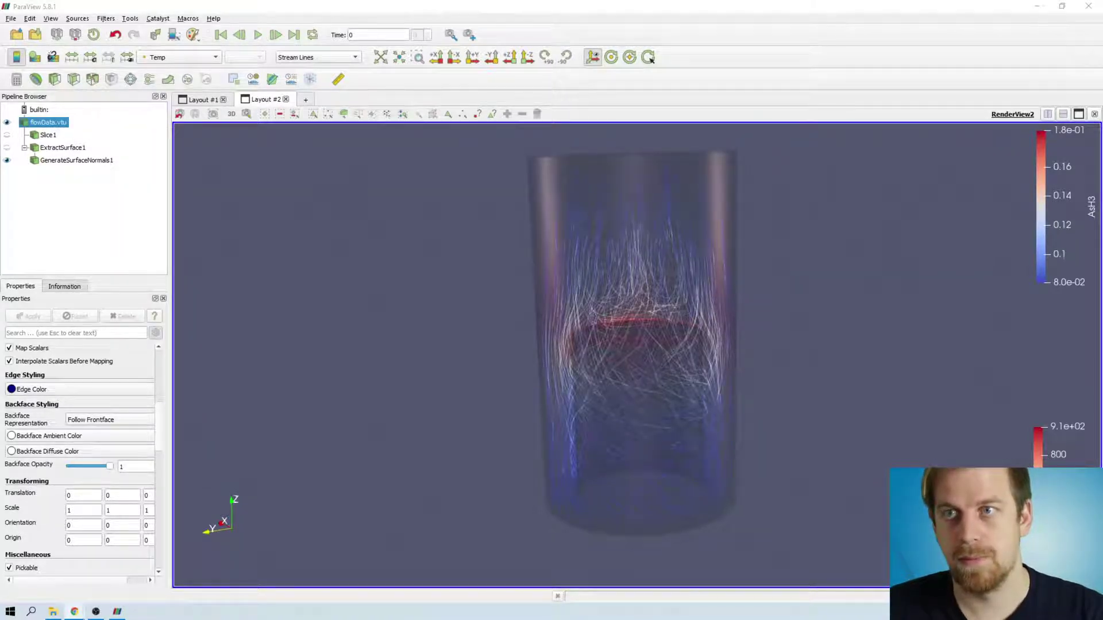
{"action": "key", "text": "alt+Tab"}
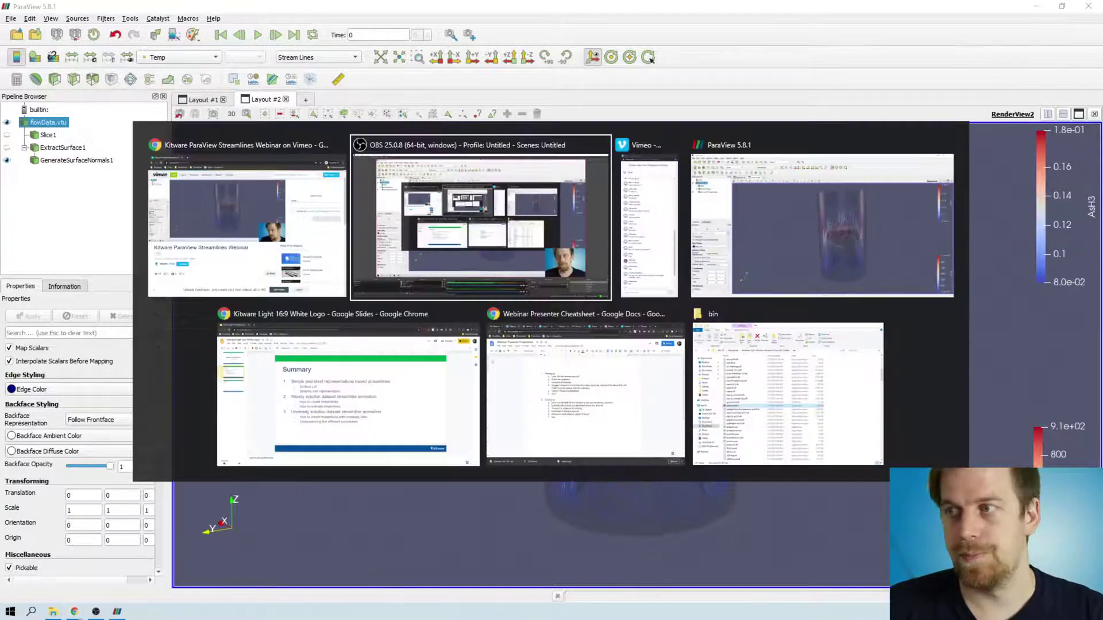
{"action": "key", "text": "alt+Tab"}
{"action": "key", "text": "alt+Tab"}
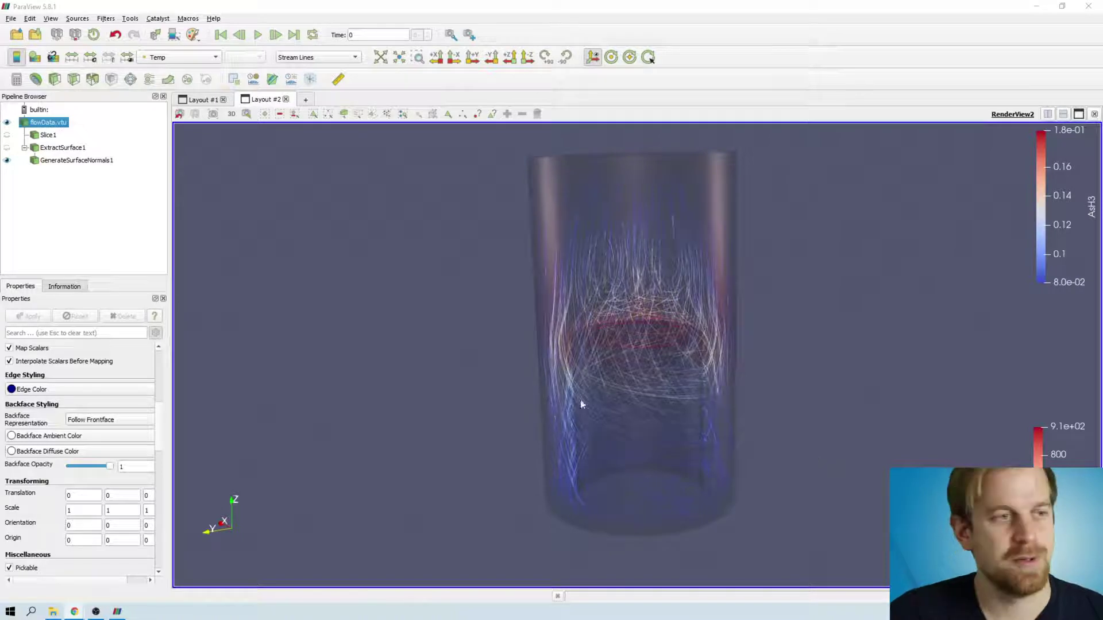
Step: Try the Stream Lines representation on Slice1, and settle on the Surface representation
{"action": "left_click", "coordinate": [46, 138]}
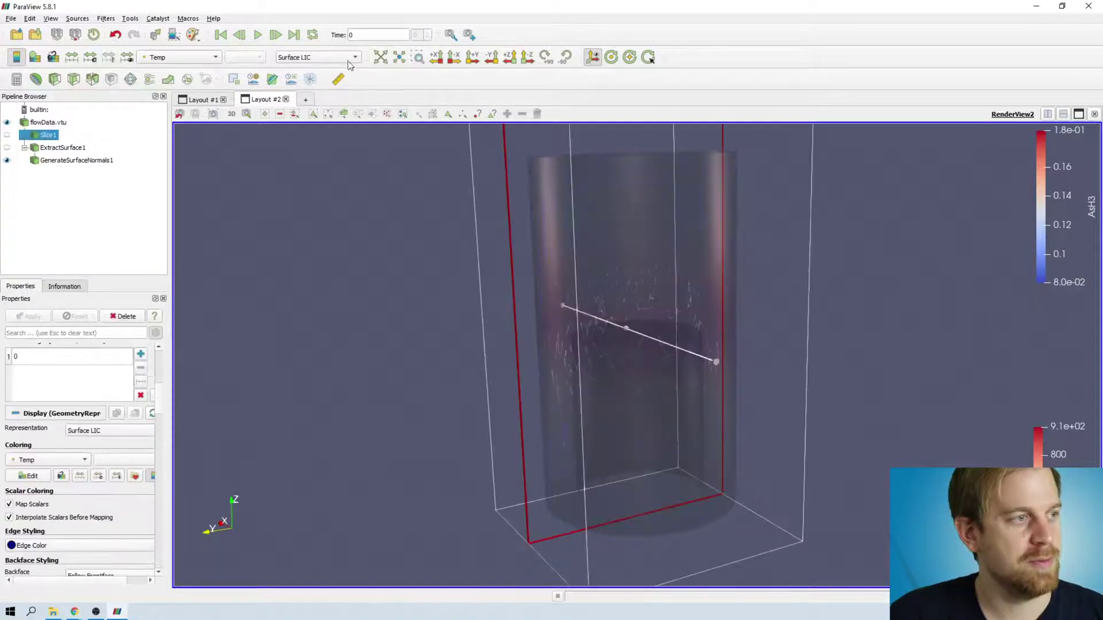
{"action": "left_click", "coordinate": [321, 57]}
{"action": "left_click", "coordinate": [331, 70]}
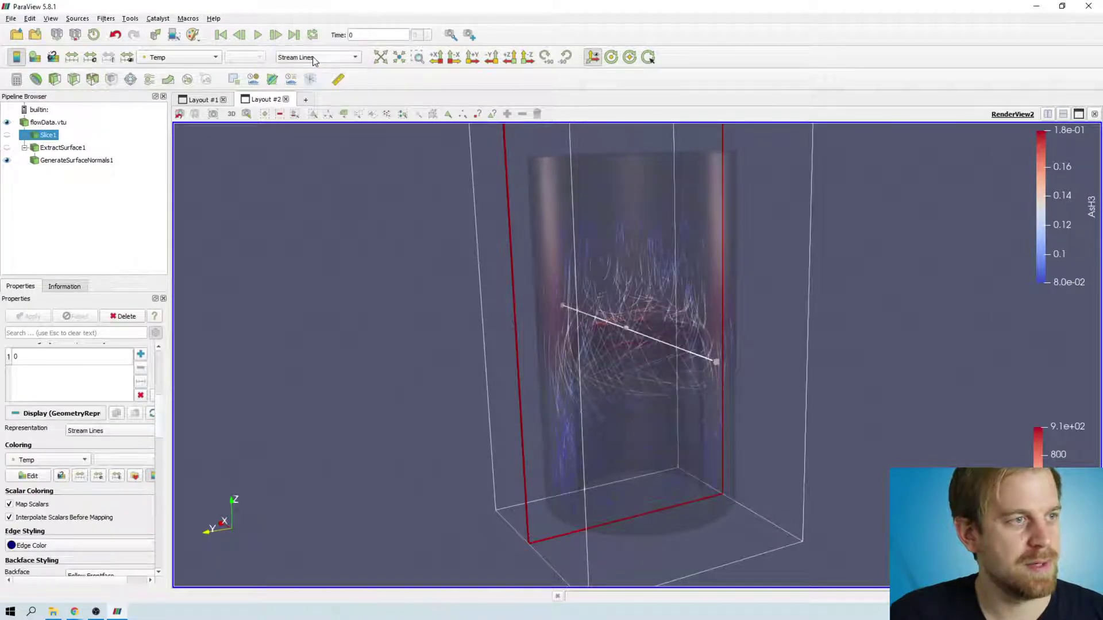
{"action": "left_click", "coordinate": [312, 57]}
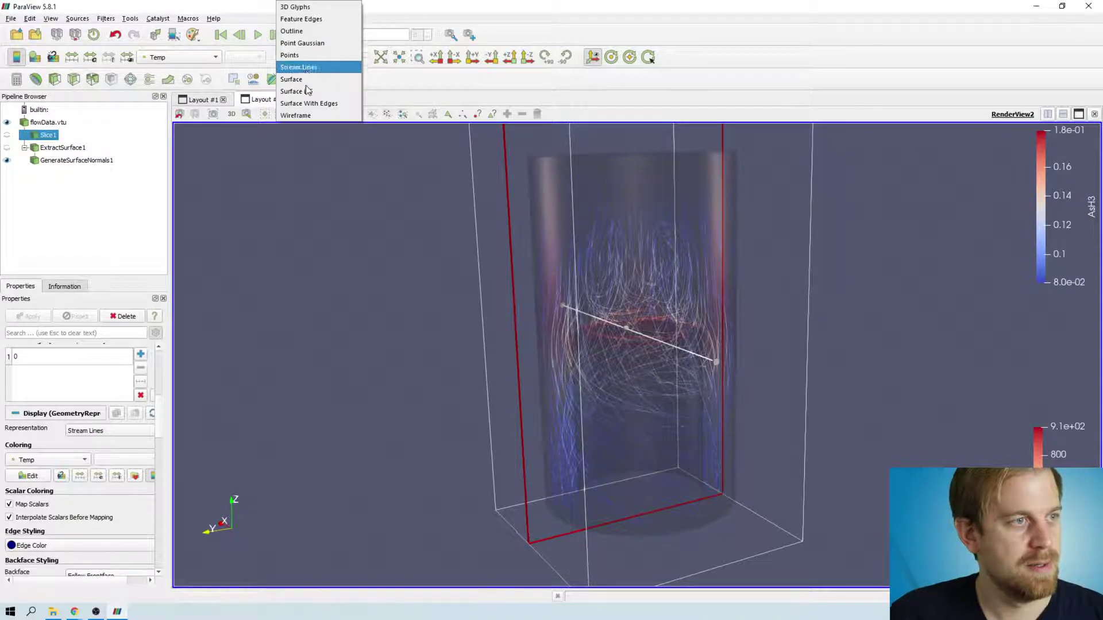
{"action": "left_click", "coordinate": [310, 79]}
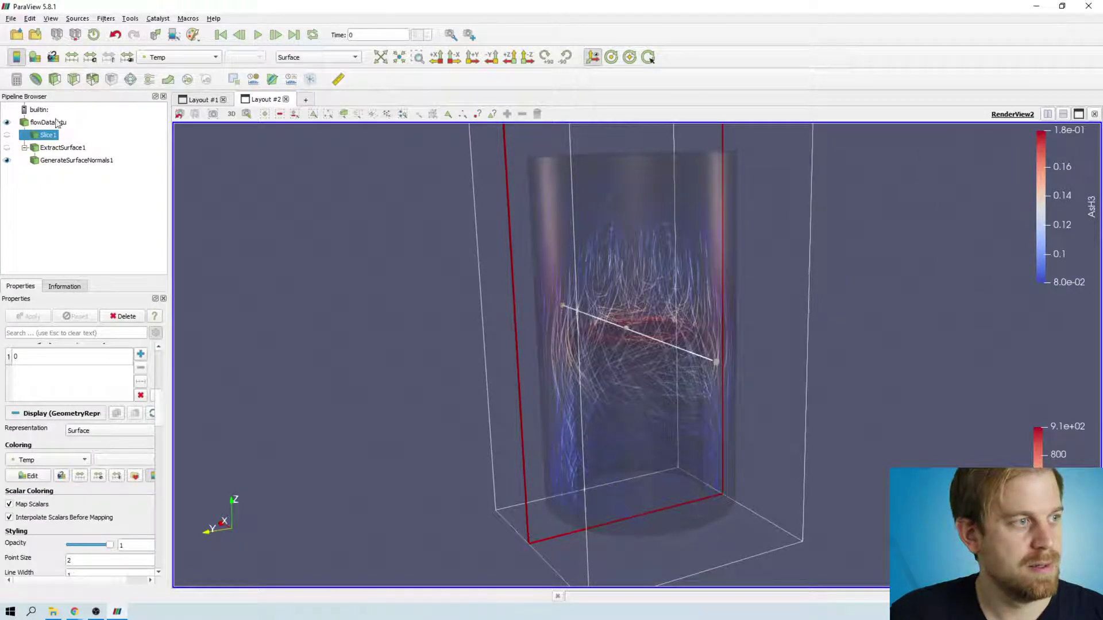
Step: Show Slice1 in place of flowData.vtu and inspect the plain temperature-colored slice from the front
{"action": "left_click", "coordinate": [7, 135]}
{"action": "left_click", "coordinate": [7, 122]}
{"action": "left_click_drag", "start_coordinate": [857, 377], "coordinate": [859, 333]}
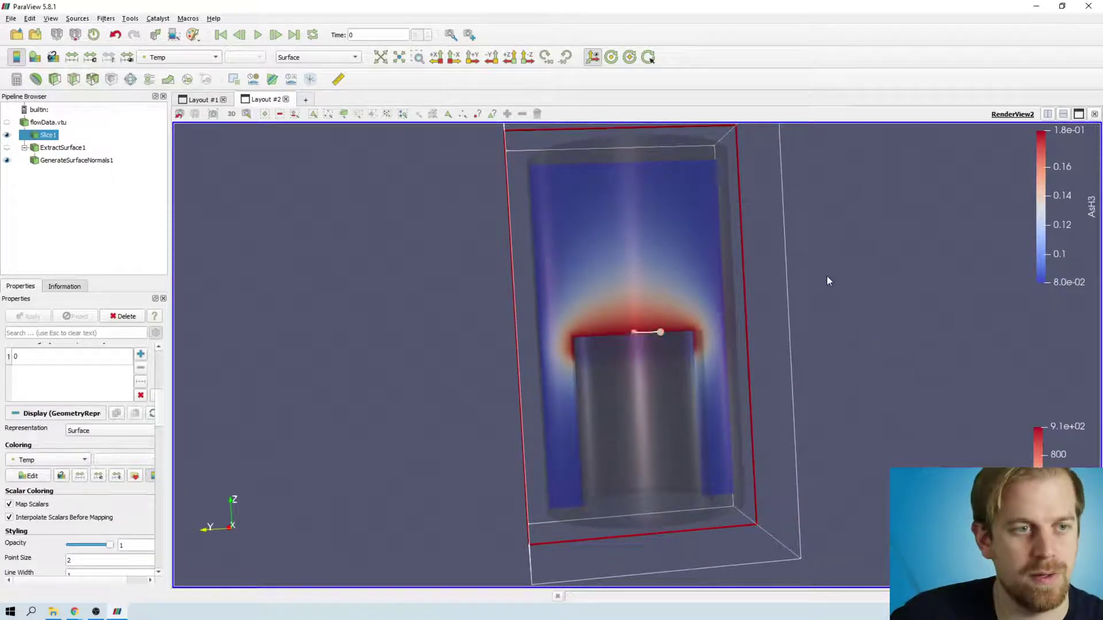
{"action": "mouse_move", "coordinate": [826, 276]}
{"action": "left_mouse_down"}
{"action": "mouse_move", "coordinate": [838, 285]}
{"action": "mouse_move", "coordinate": [820, 282]}
{"action": "left_mouse_up"}
{"action": "left_click", "coordinate": [325, 57]}
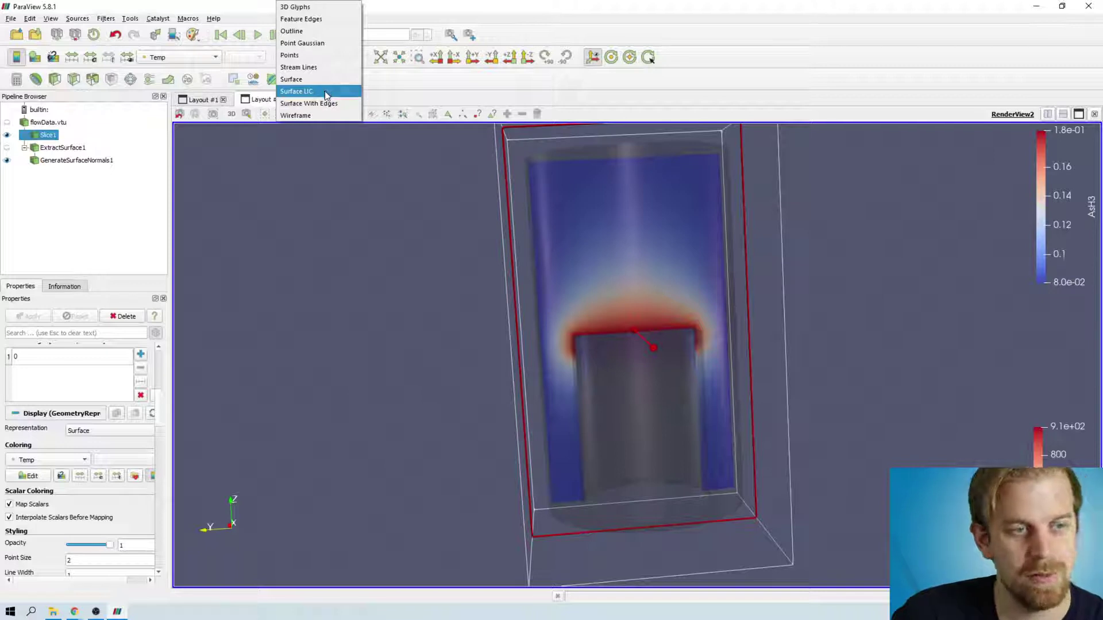
{"action": "left_click", "coordinate": [389, 347]}
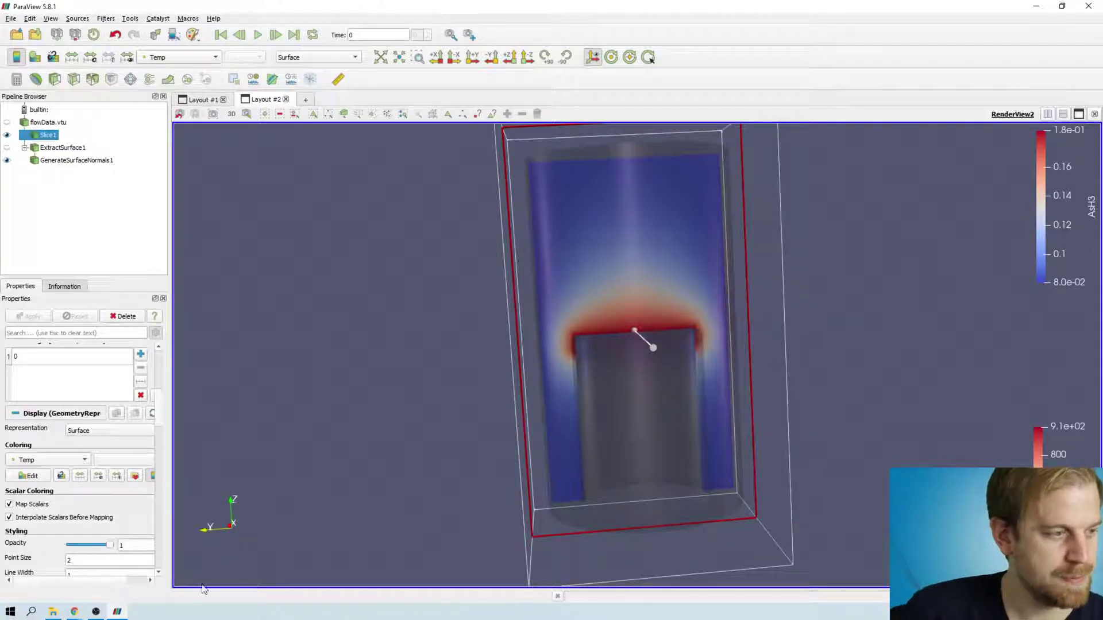
{"action": "key", "text": "alt+Tab"}
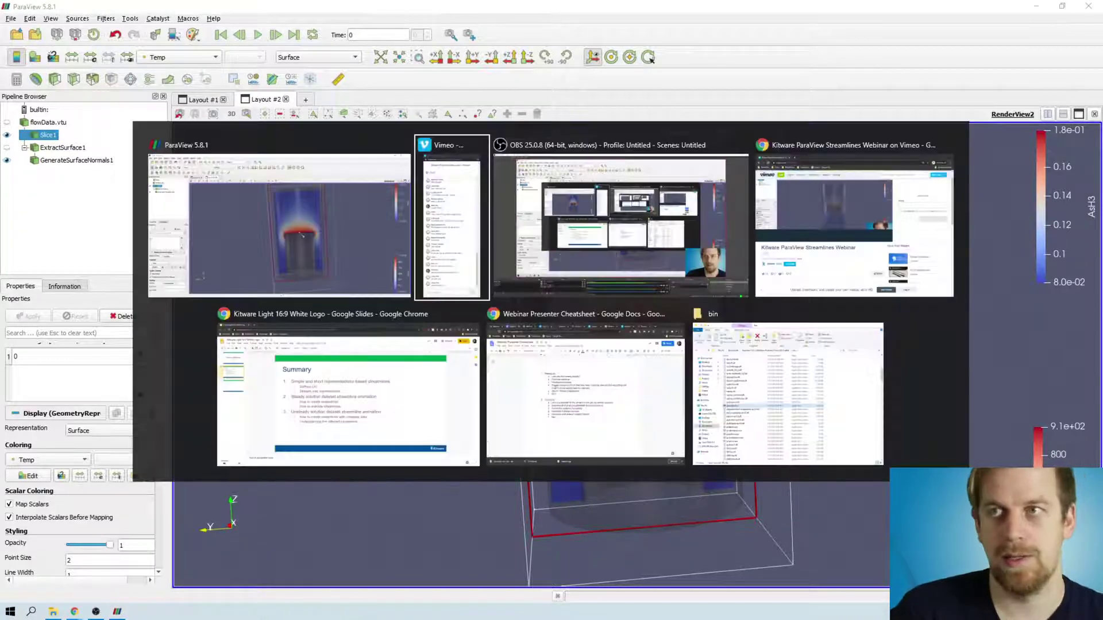
{"action": "key", "text": "Tab"}
{"action": "key", "text": "Tab"}
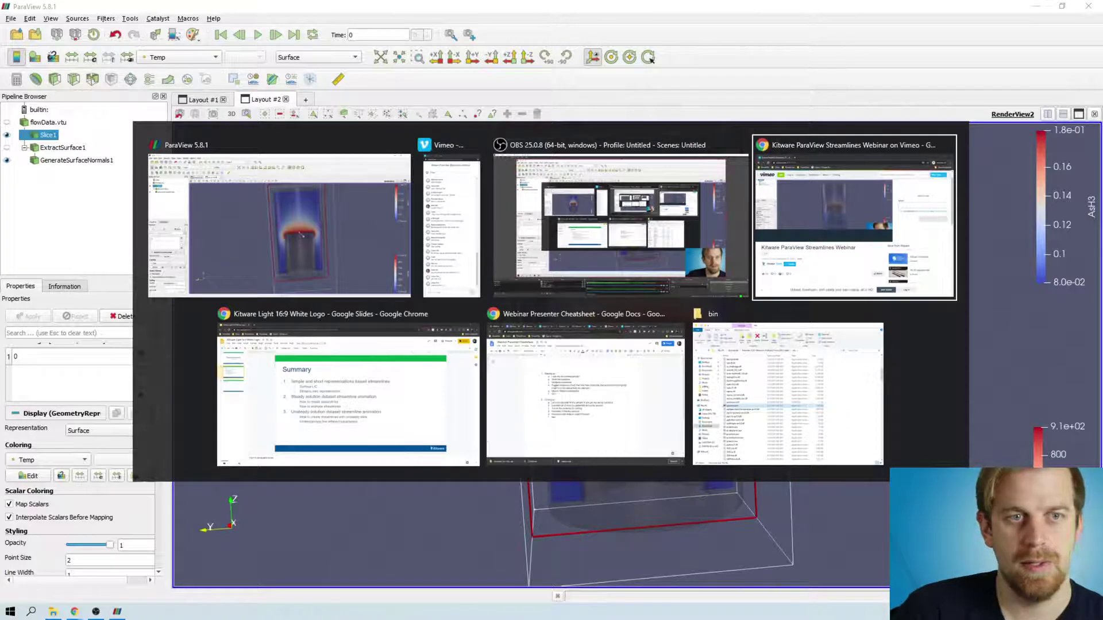
{"action": "key", "text": "Escape"}
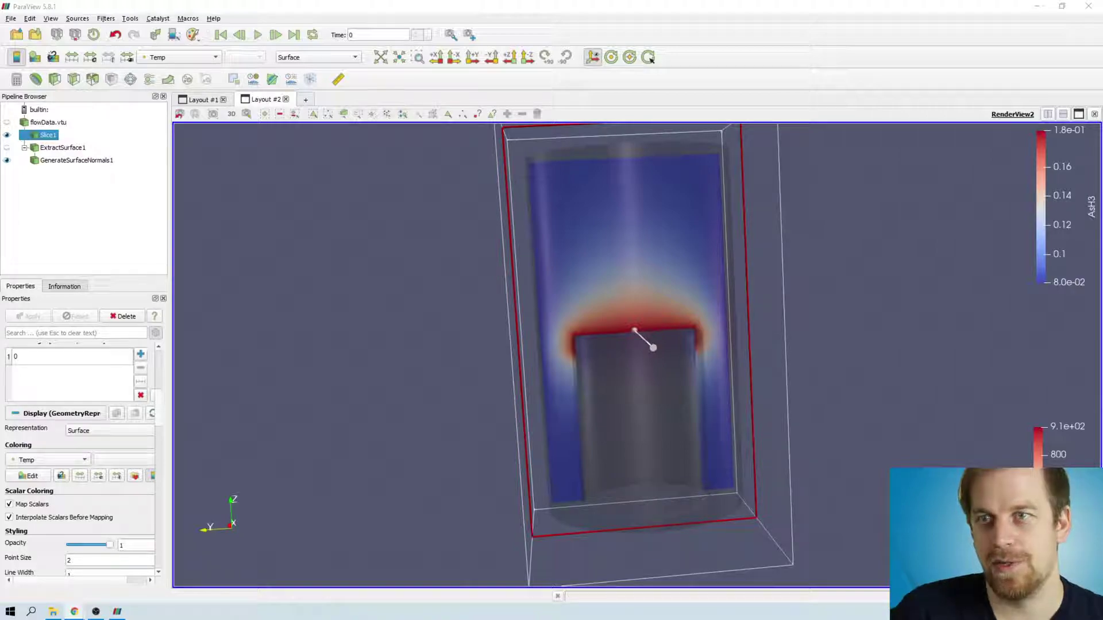
Step: Switch to the browser and examine the example figures in the introduction of the ParaView wiki's Line Integral Convolution page
{"action": "key", "text": "alt+Tab"}
{"action": "scroll", "coordinate": [691, 279], "scroll_direction": "down", "scroll_amount": 6}
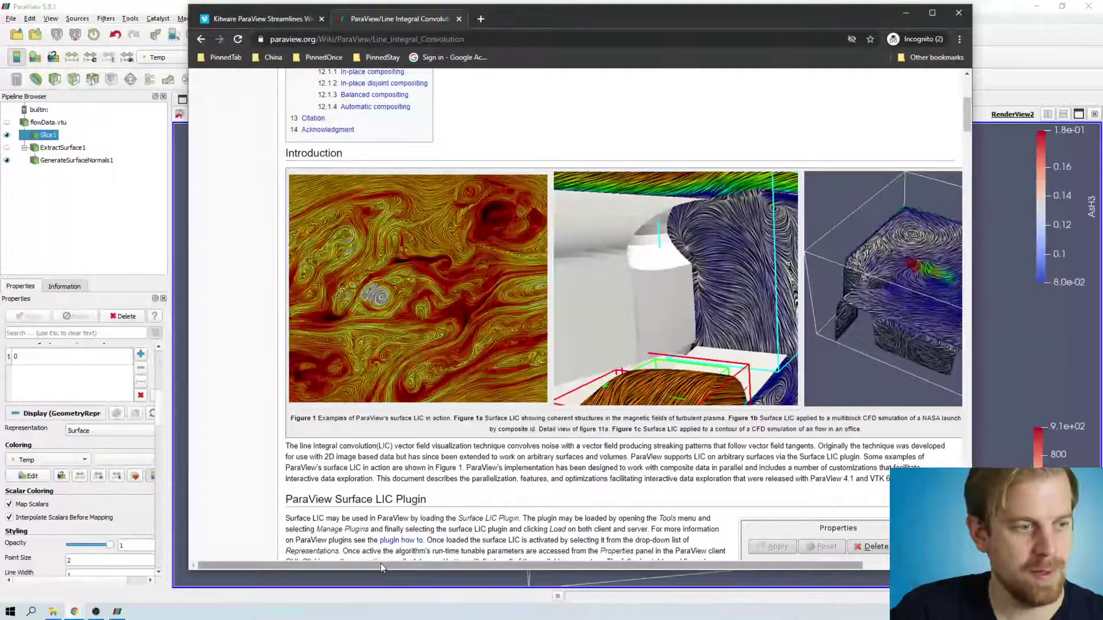
{"action": "left_click_drag", "start_coordinate": [381, 565], "coordinate": [472, 568]}
{"action": "scroll", "coordinate": [800, 340], "scroll_direction": "down", "scroll_amount": 2}
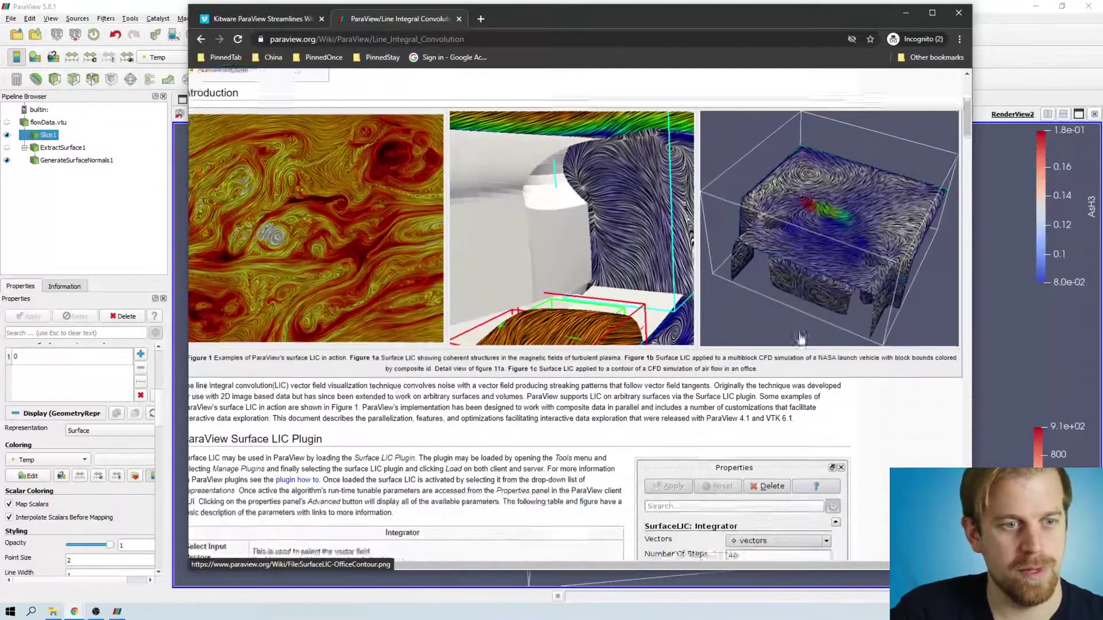
{"action": "scroll", "coordinate": [800, 340], "scroll_direction": "up", "scroll_amount": 3}
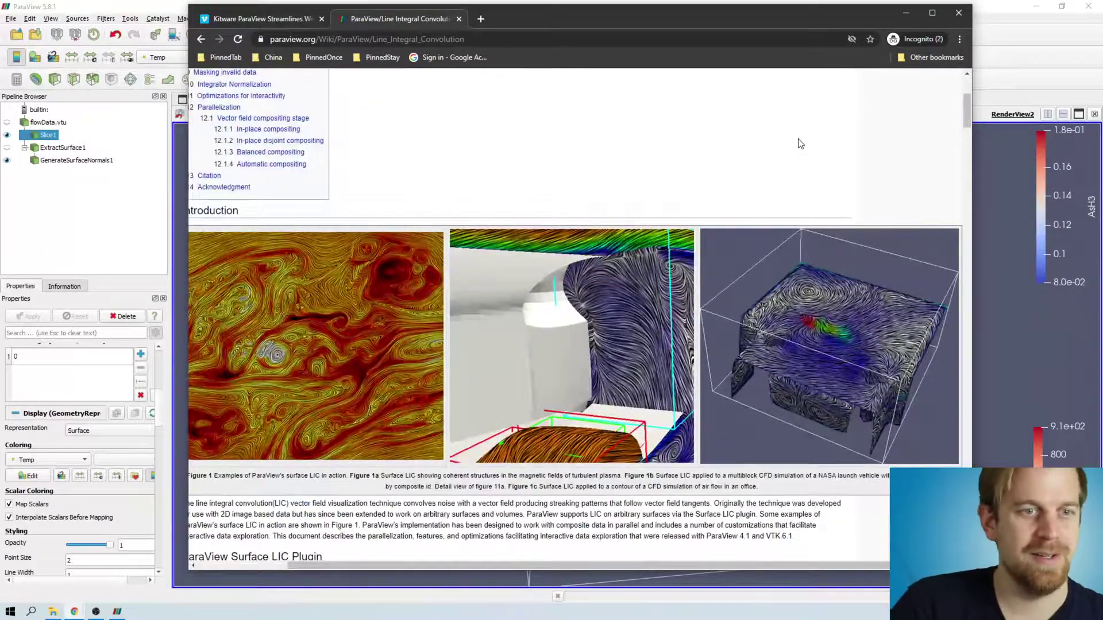
{"action": "scroll", "coordinate": [799, 150], "scroll_direction": "down", "scroll_amount": 1}
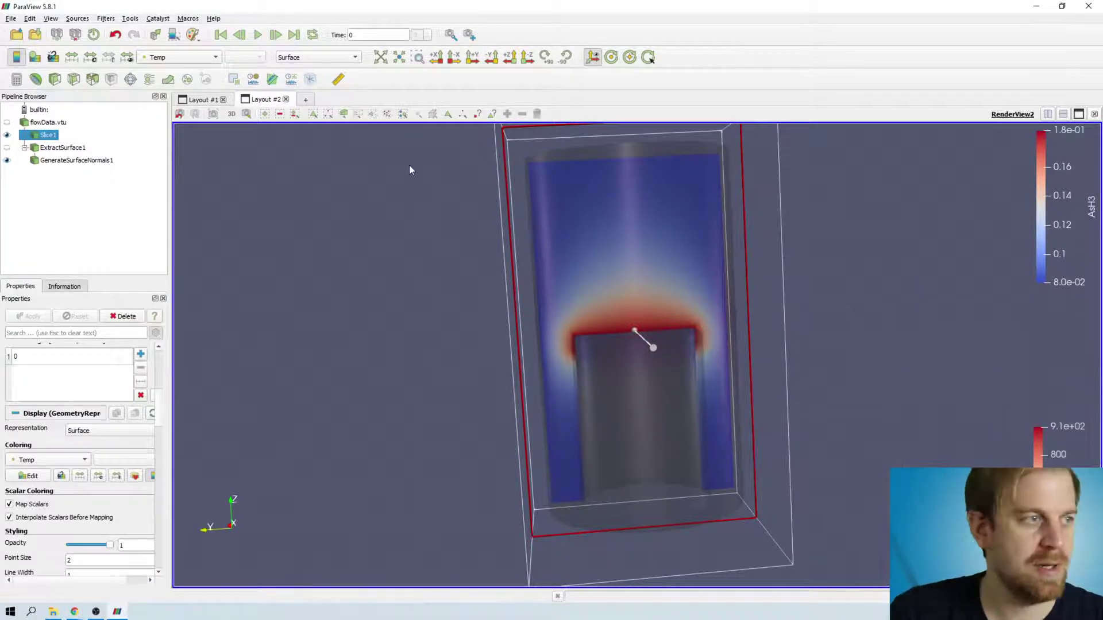
Step: Hide Slice1 and flowData.vtu, and check the load status of the StreamLinesRepresentation plugin in the Plugin Manager
{"action": "left_click", "coordinate": [7, 122]}
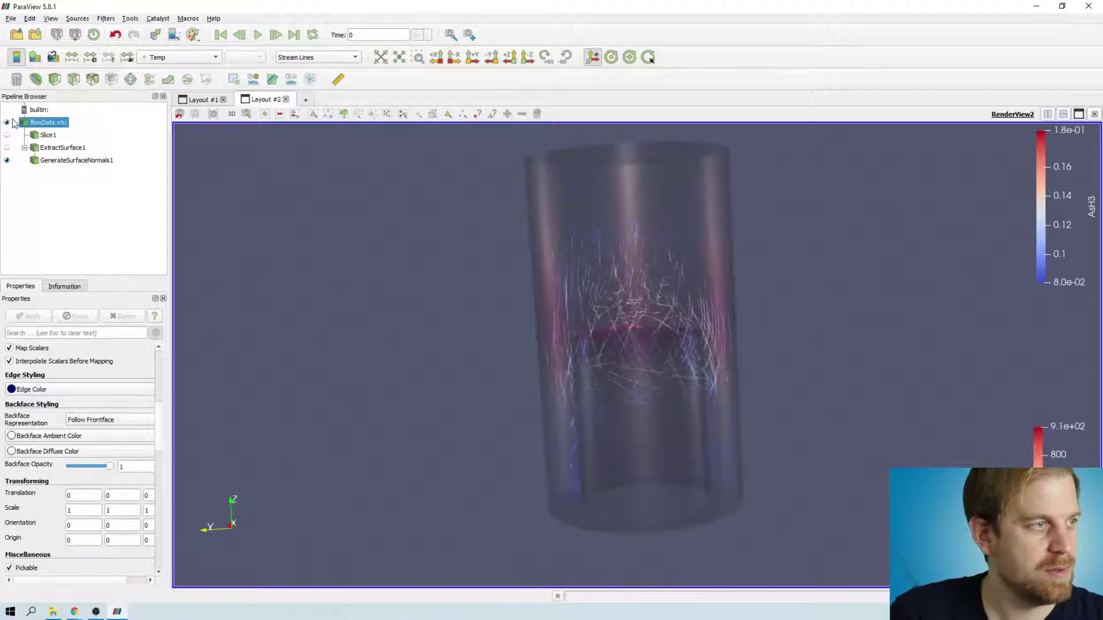
{"action": "left_click", "coordinate": [7, 122]}
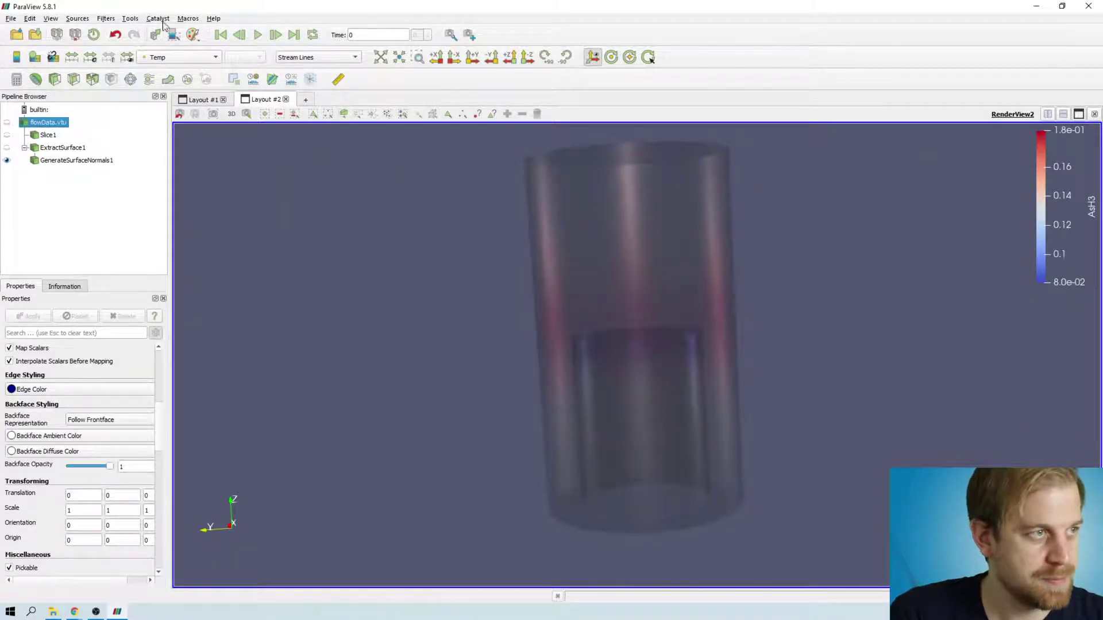
{"action": "left_click", "coordinate": [129, 20]}
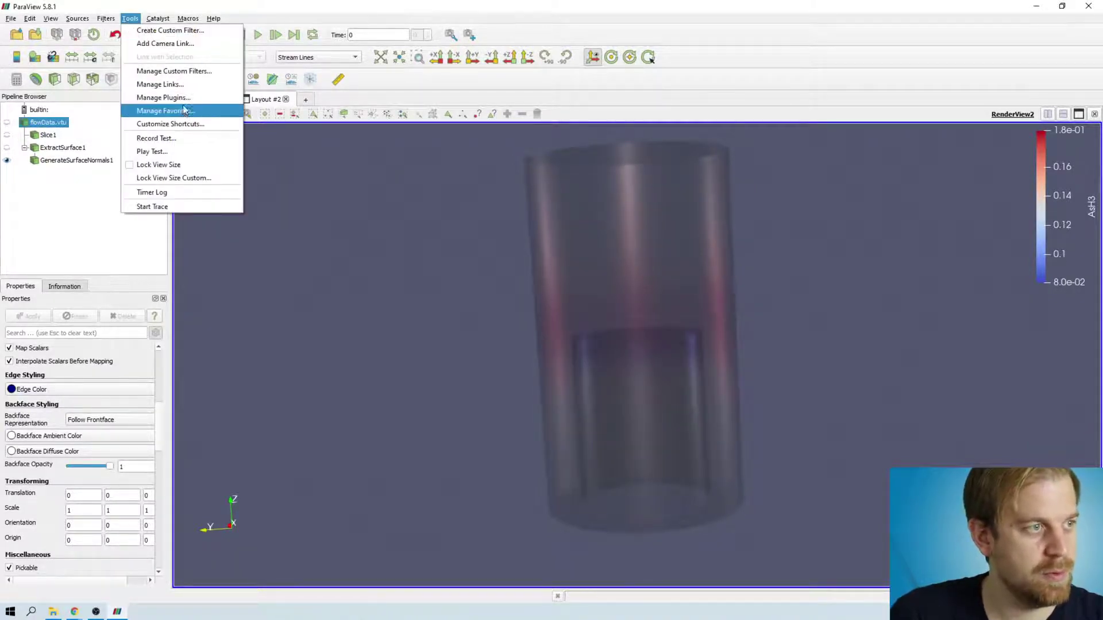
{"action": "left_click", "coordinate": [164, 98]}
{"action": "left_click", "coordinate": [629, 402]}
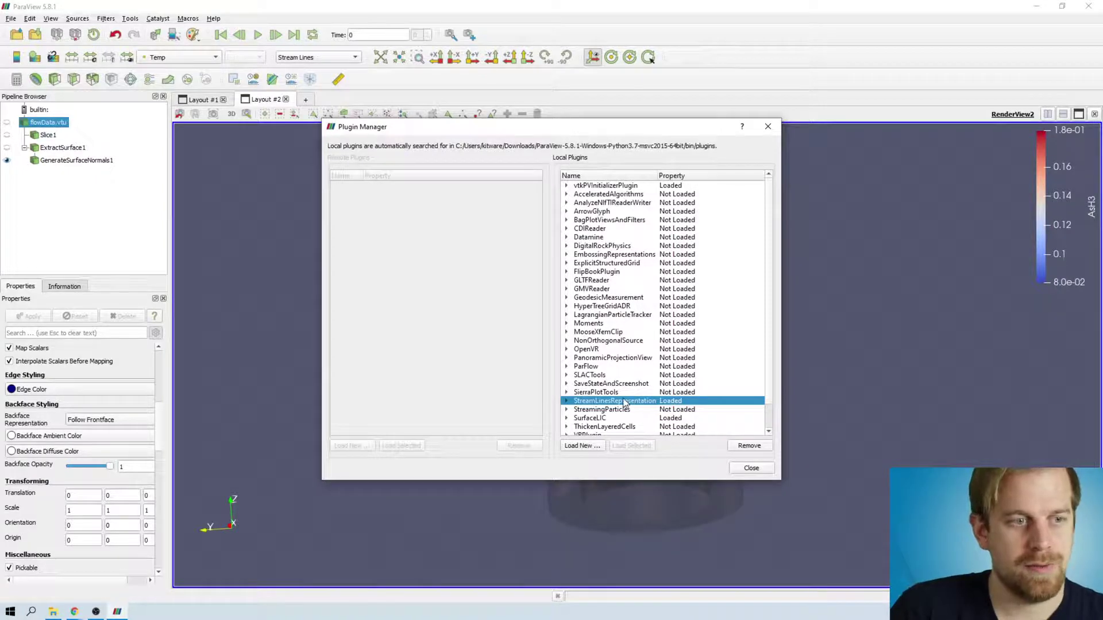
{"action": "left_click", "coordinate": [761, 468]}
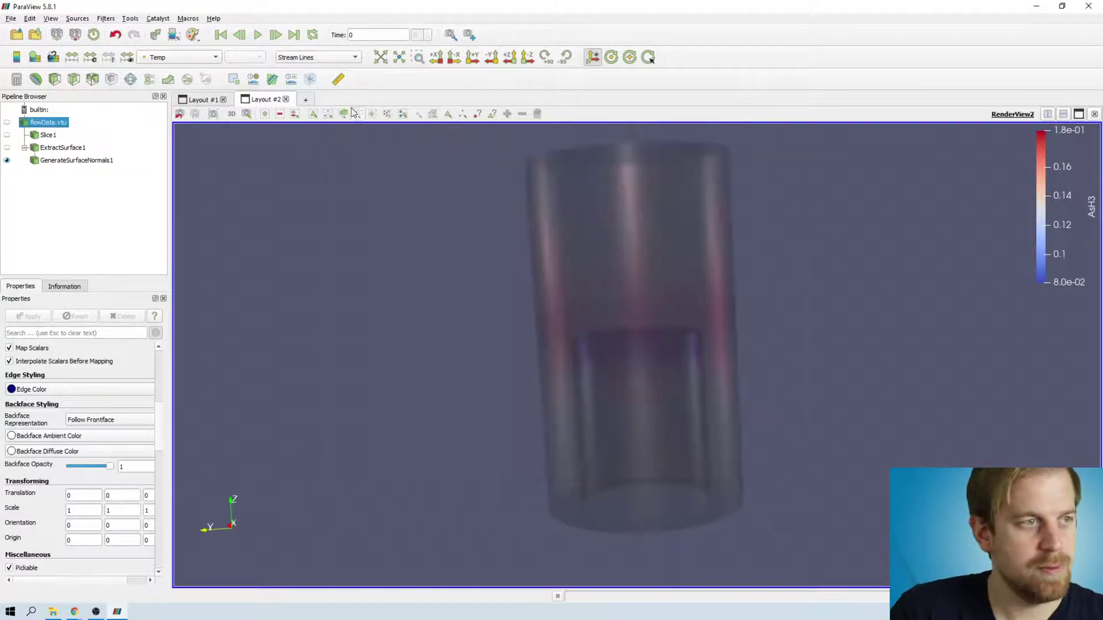
Step: Show flowData.vtu with the Stream Lines representation and inspect the animated flow from other sides of the cylinder
{"action": "left_click", "coordinate": [321, 58]}
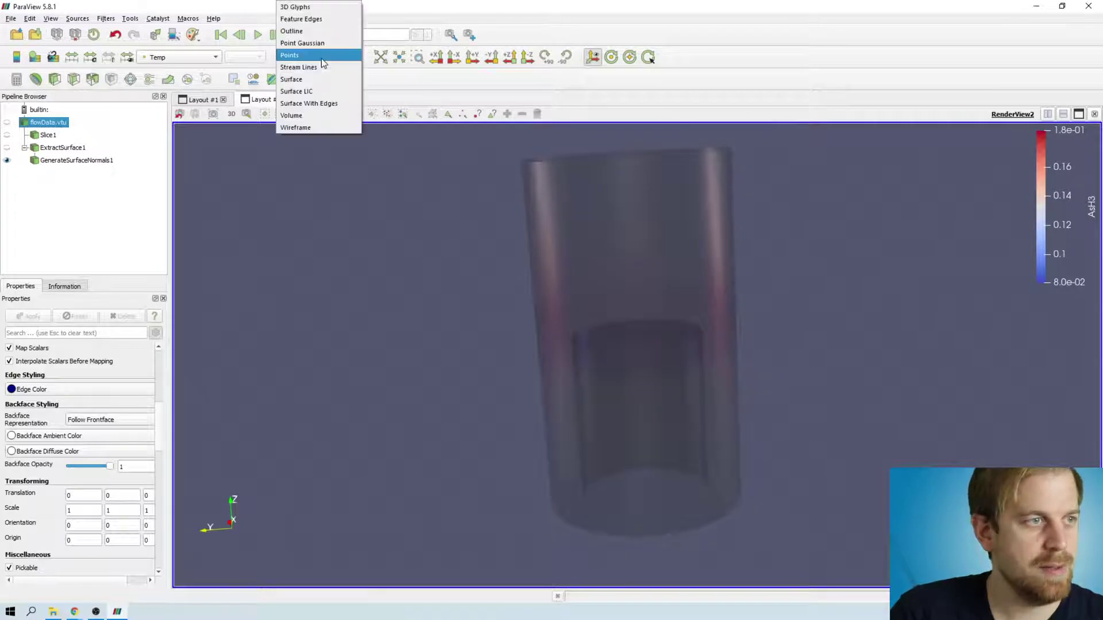
{"action": "left_click", "coordinate": [320, 67]}
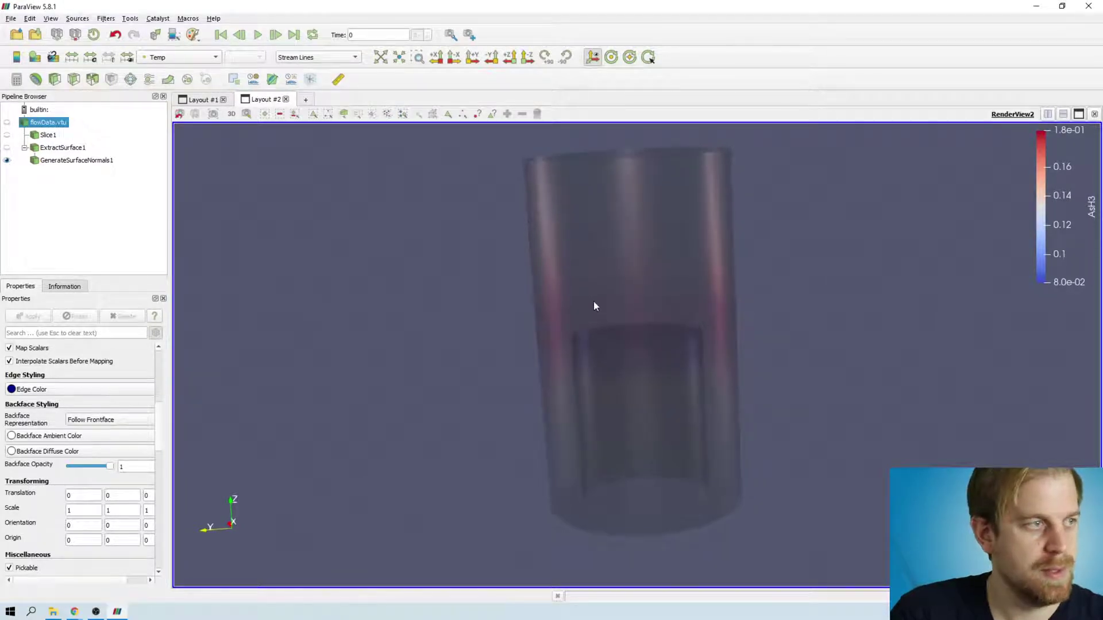
{"action": "left_click", "coordinate": [7, 123]}
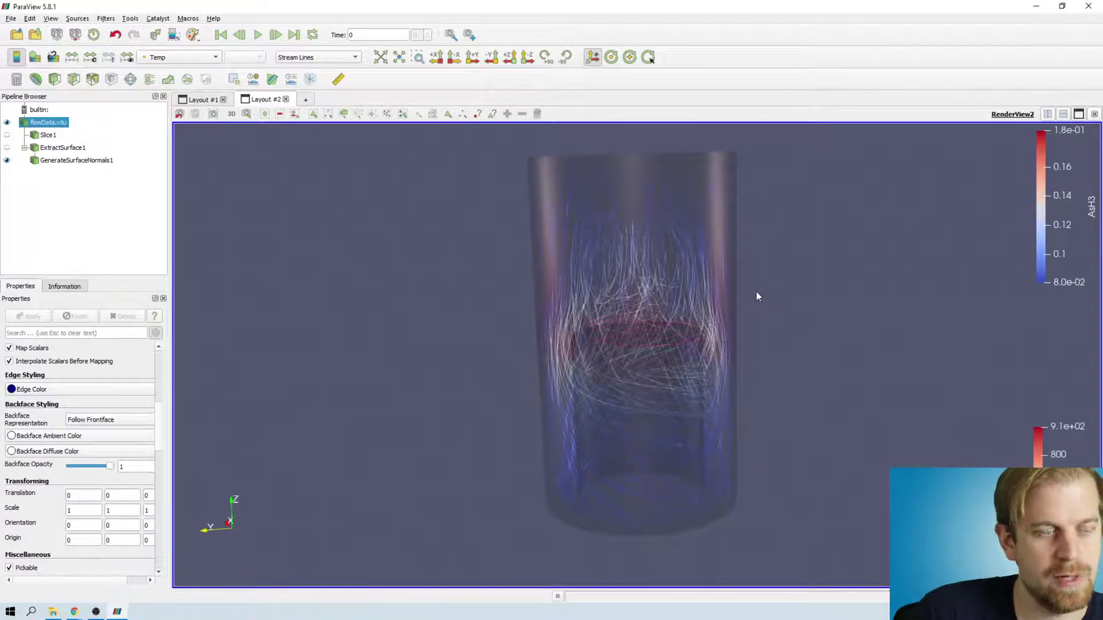
{"action": "left_click_drag", "start_coordinate": [864, 277], "coordinate": [769, 300]}
{"action": "left_click_drag", "start_coordinate": [862, 299], "coordinate": [405, 277]}
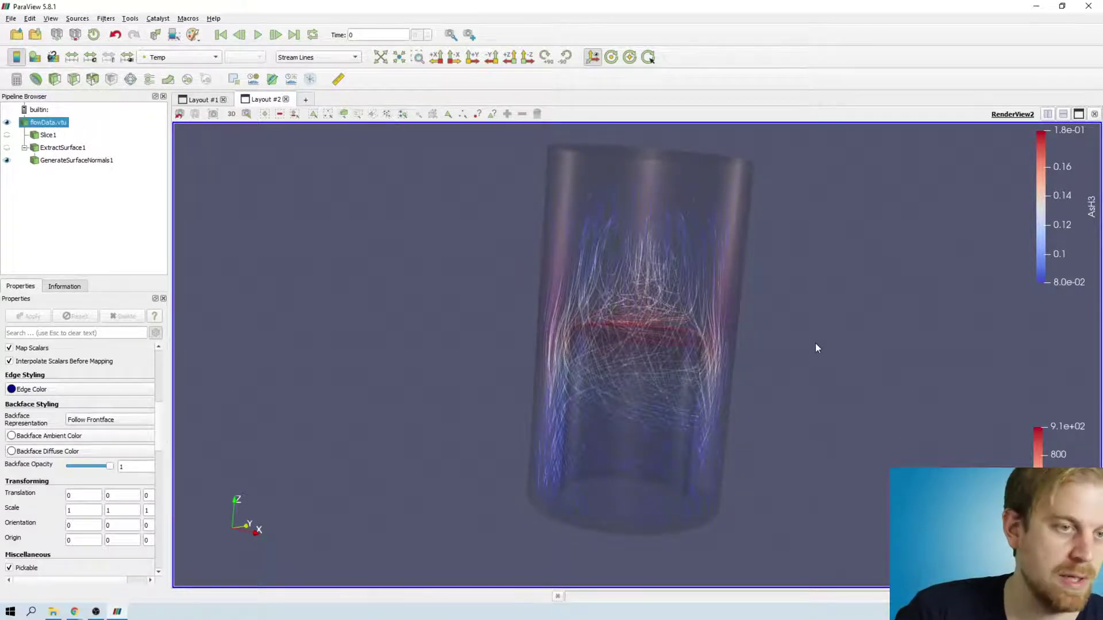
{"action": "left_click", "coordinate": [11, 19]}
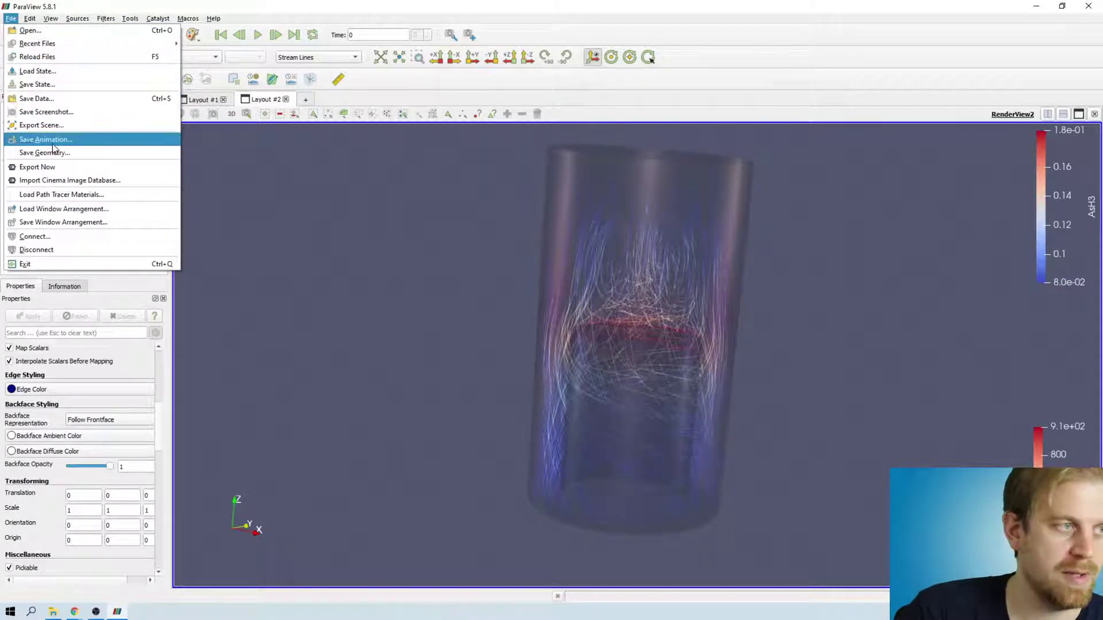
{"action": "left_click", "coordinate": [310, 262]}
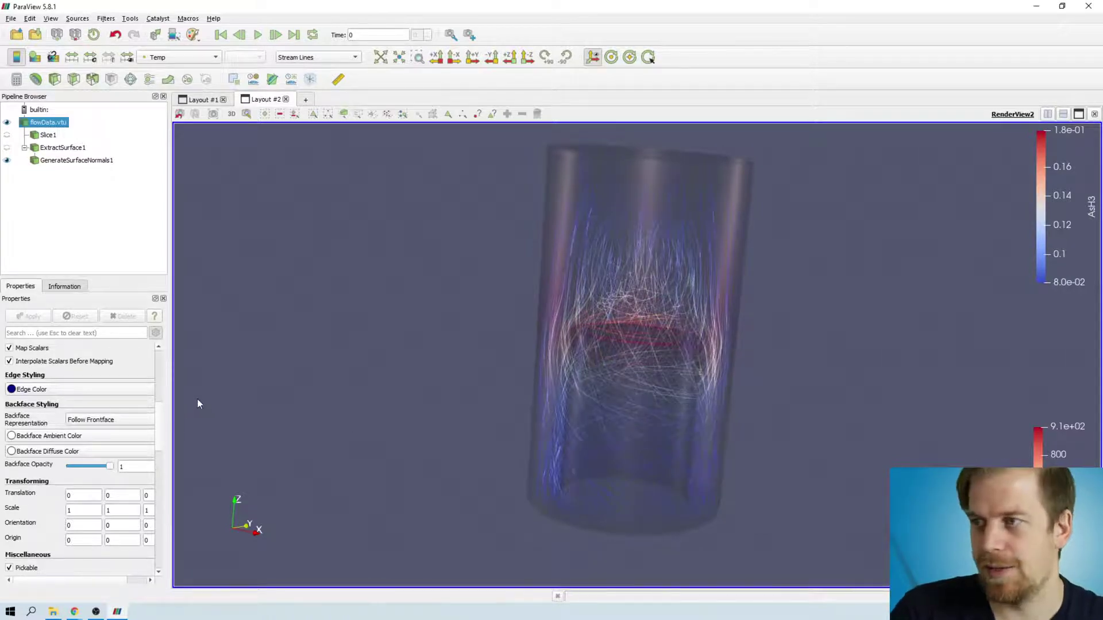
Step: Search the properties of flowData.vtu for "line" and examine the Stream Lines display settings
{"action": "scroll", "coordinate": [160, 443], "scroll_direction": "down", "scroll_amount": 3}
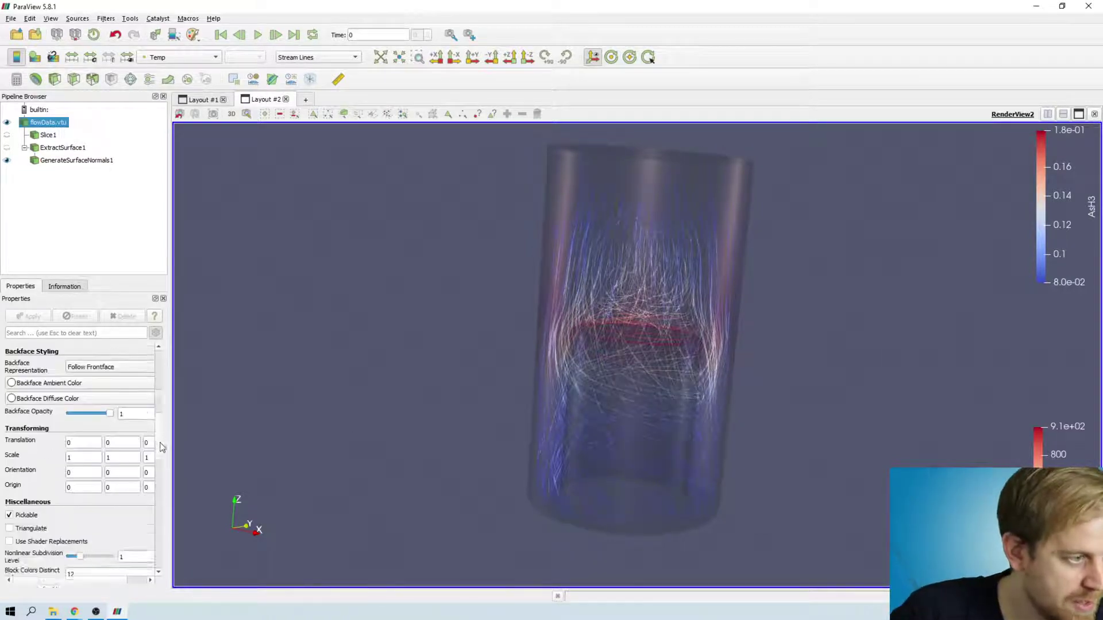
{"action": "scroll", "coordinate": [162, 447], "scroll_direction": "down", "scroll_amount": 15}
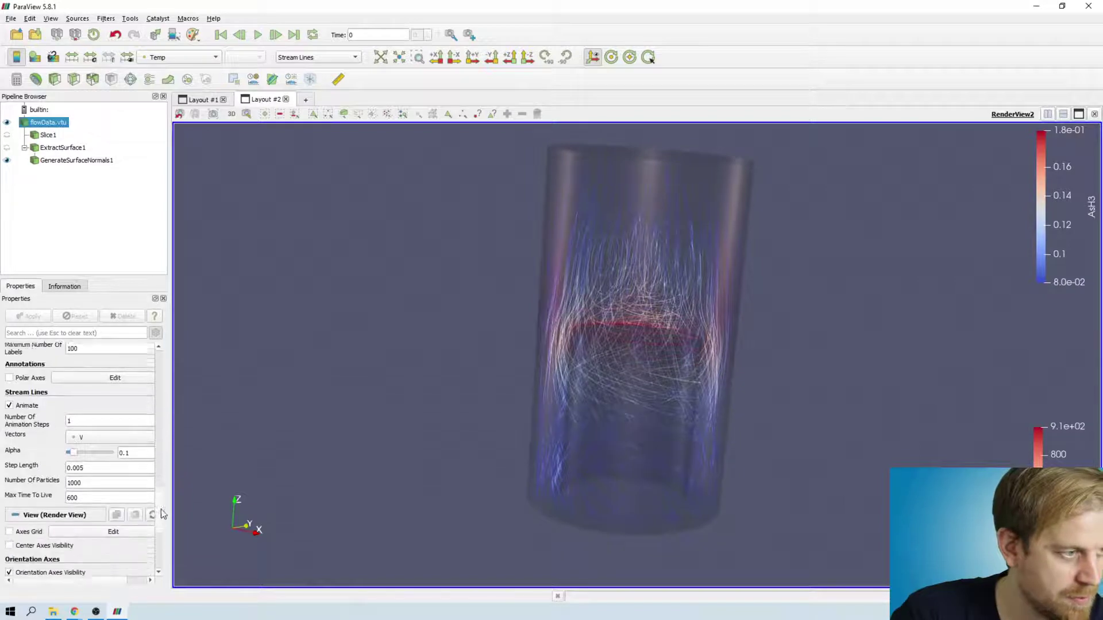
{"action": "scroll", "coordinate": [162, 513], "scroll_direction": "down", "scroll_amount": 1}
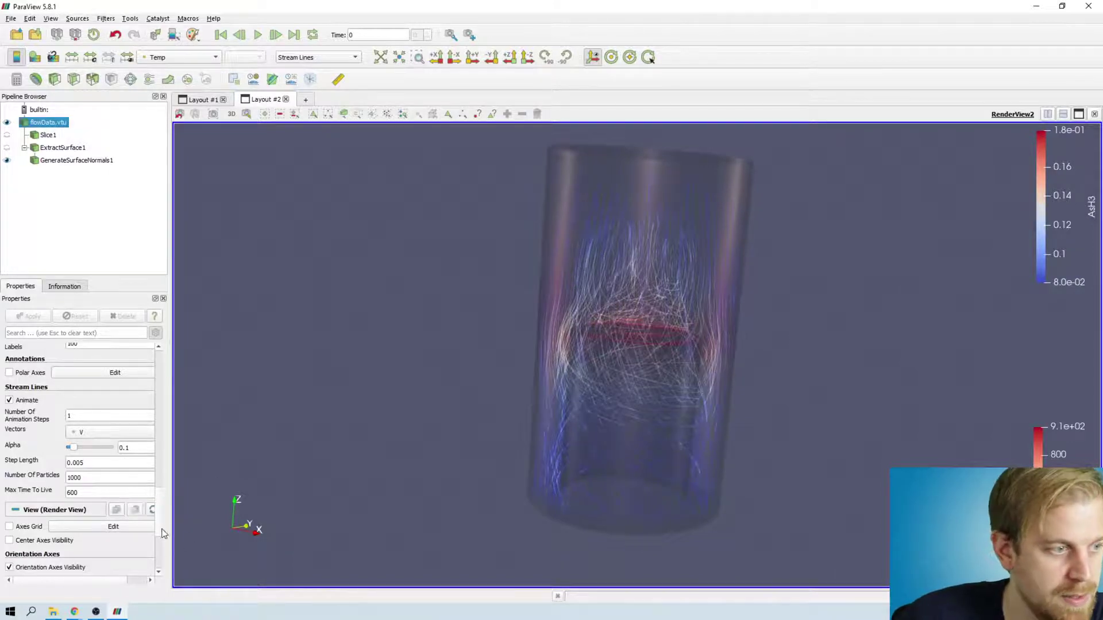
{"action": "scroll", "coordinate": [156, 410], "scroll_direction": "up", "scroll_amount": 10}
{"action": "scroll", "coordinate": [157, 410], "scroll_direction": "down", "scroll_amount": 5}
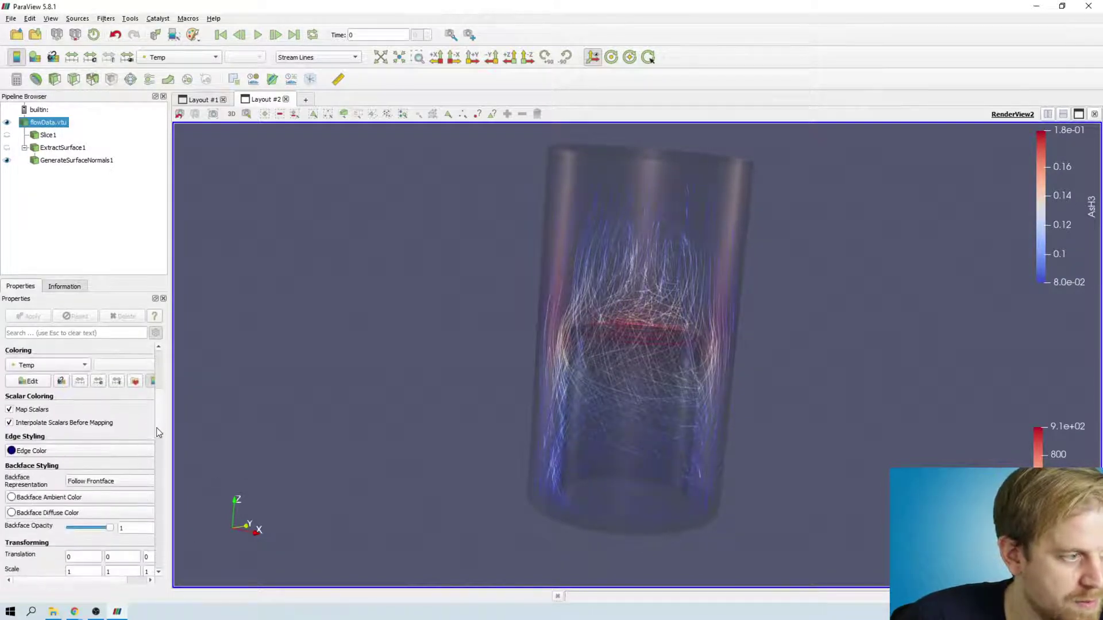
{"action": "scroll", "coordinate": [157, 439], "scroll_direction": "up", "scroll_amount": 10}
{"action": "left_click", "coordinate": [82, 333]}
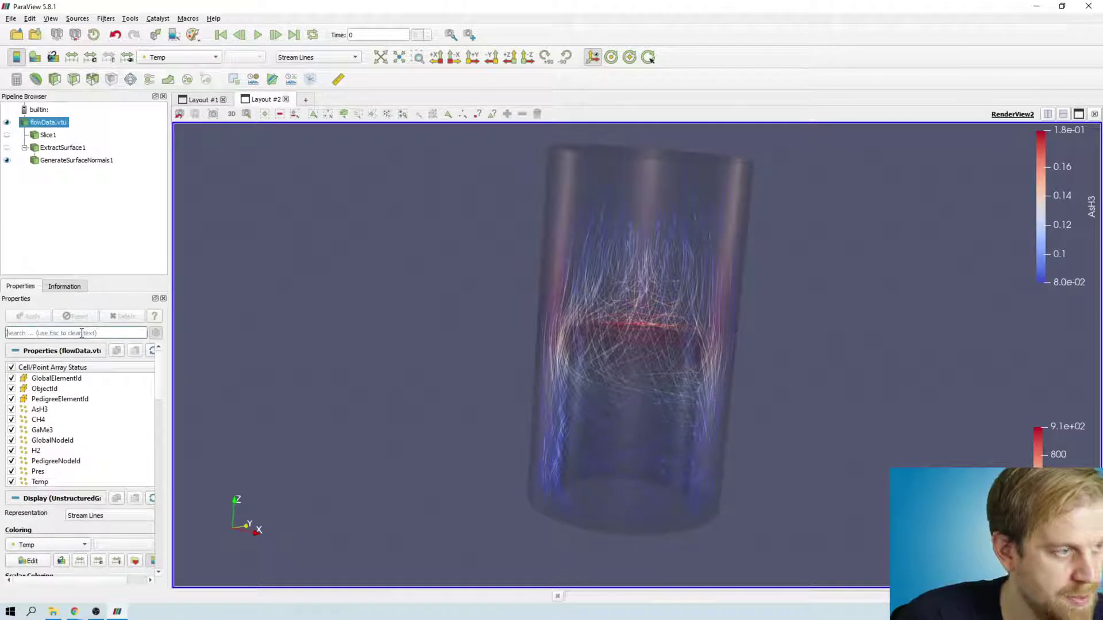
{"action": "type", "text": "line"}
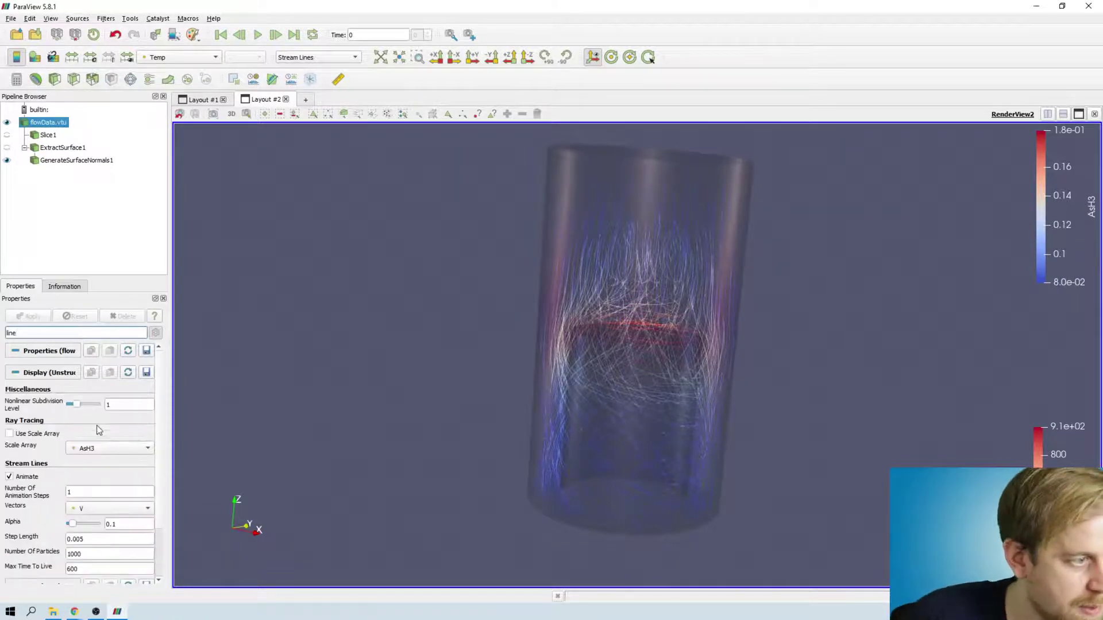
{"action": "scroll", "coordinate": [48, 451], "scroll_direction": "down", "scroll_amount": 2}
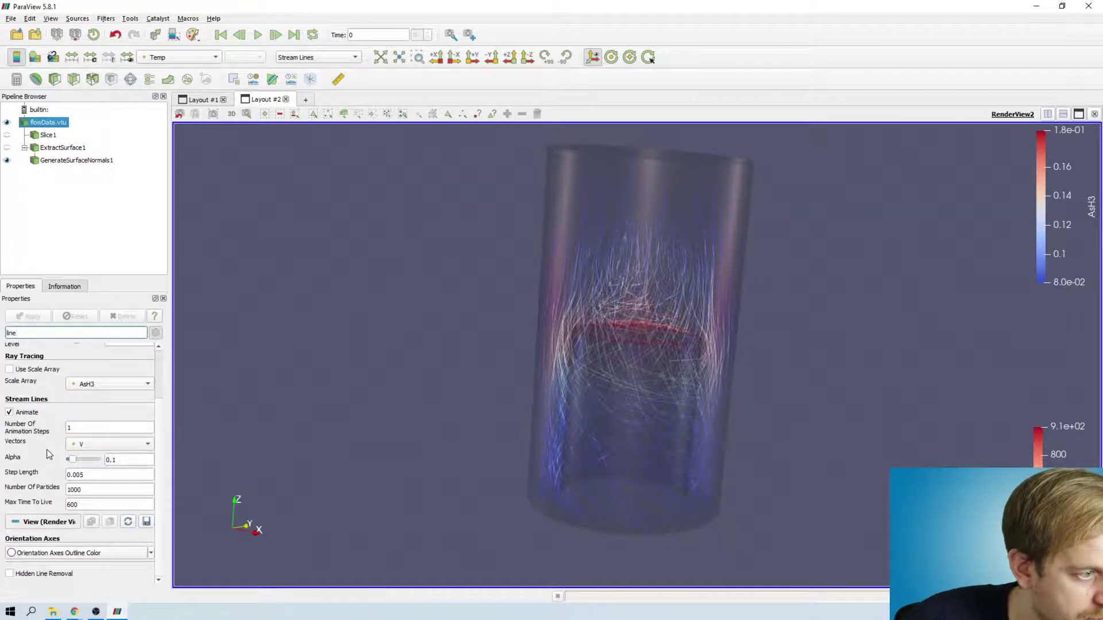
Step: Clear the property search and inspect the animated stream lines of flowData.vtu from another side of the cylinder
{"action": "scroll", "coordinate": [47, 450], "scroll_direction": "up", "scroll_amount": 2}
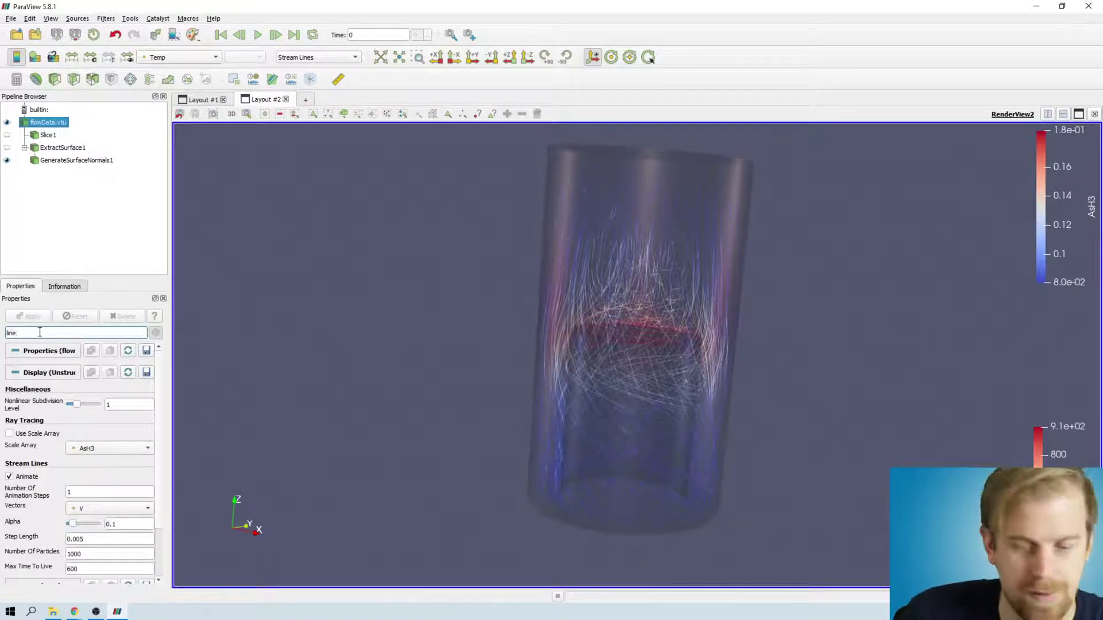
{"action": "key", "text": "Escape"}
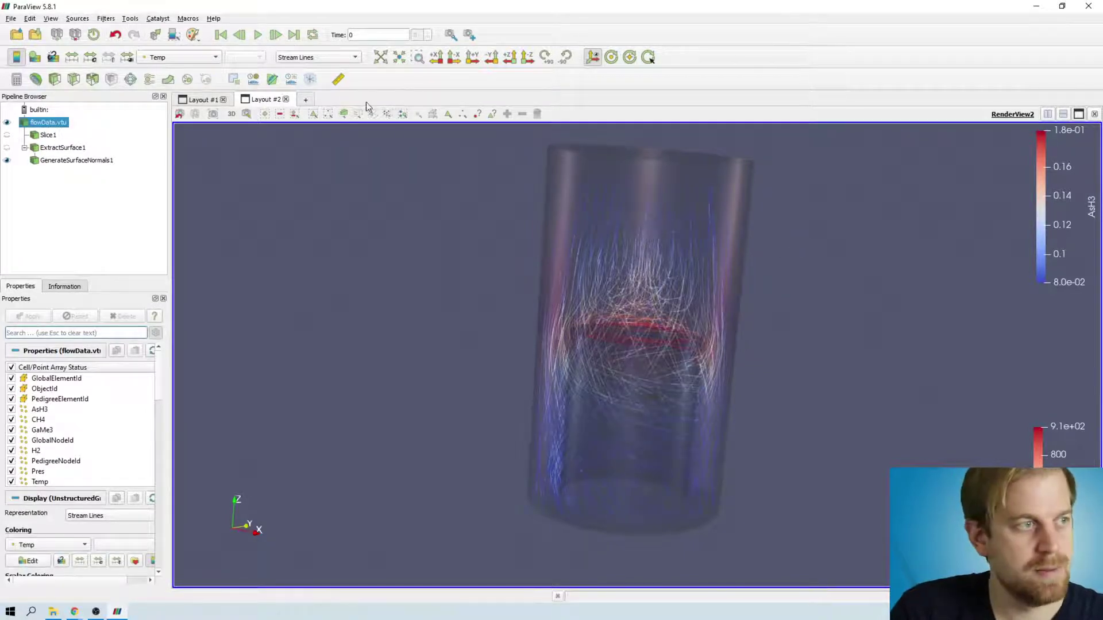
{"action": "left_click_drag", "start_coordinate": [769, 311], "coordinate": [610, 267]}
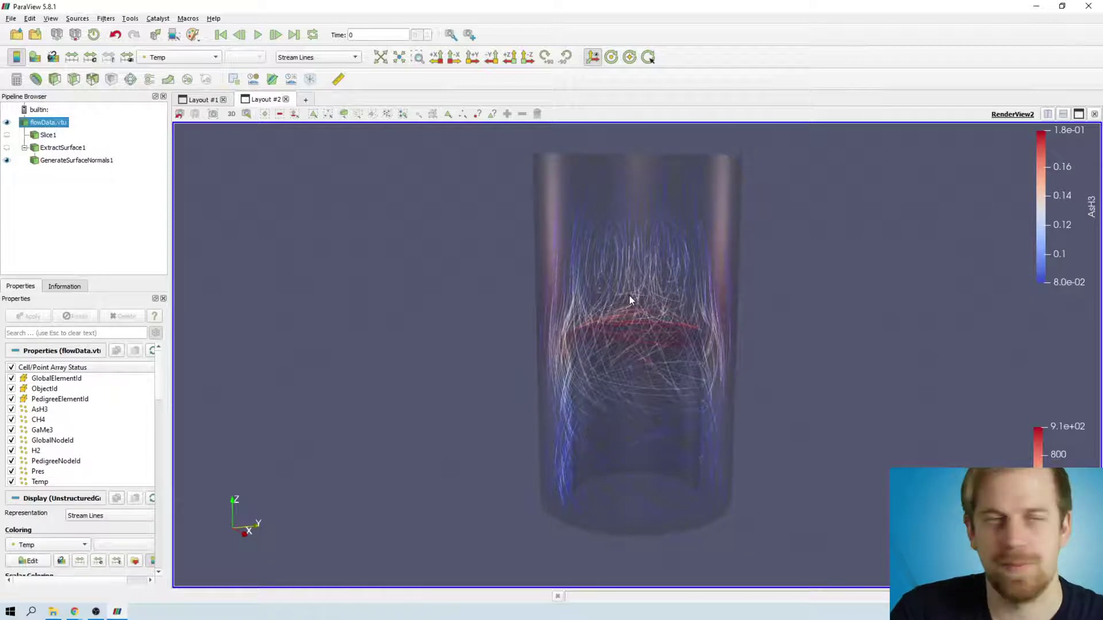
{"action": "left_click", "coordinate": [93, 160]}
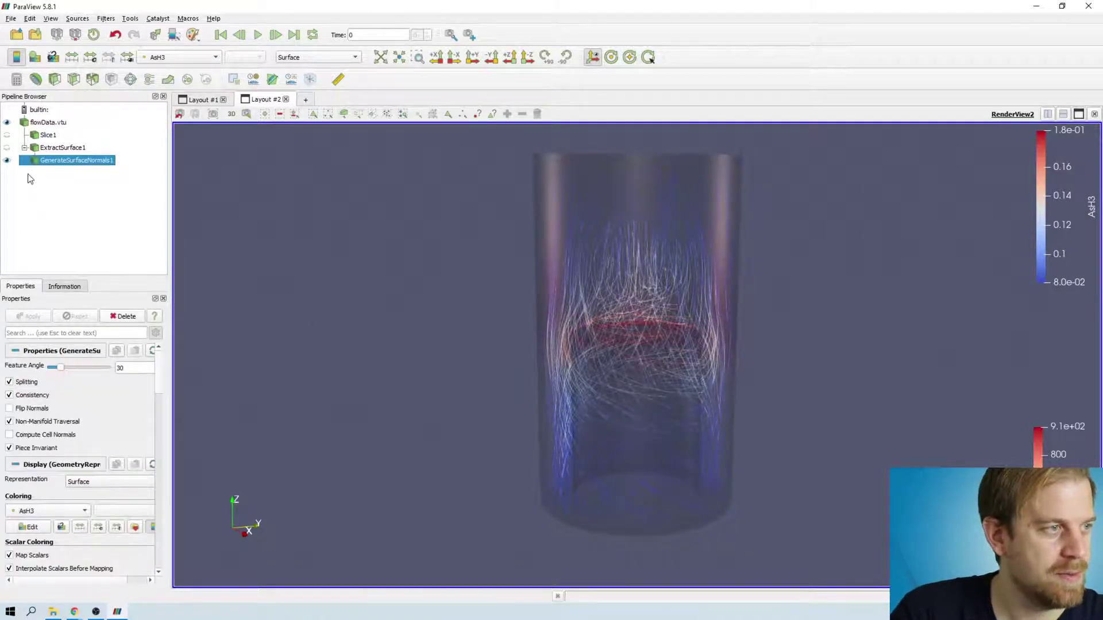
{"action": "left_click", "coordinate": [49, 122]}
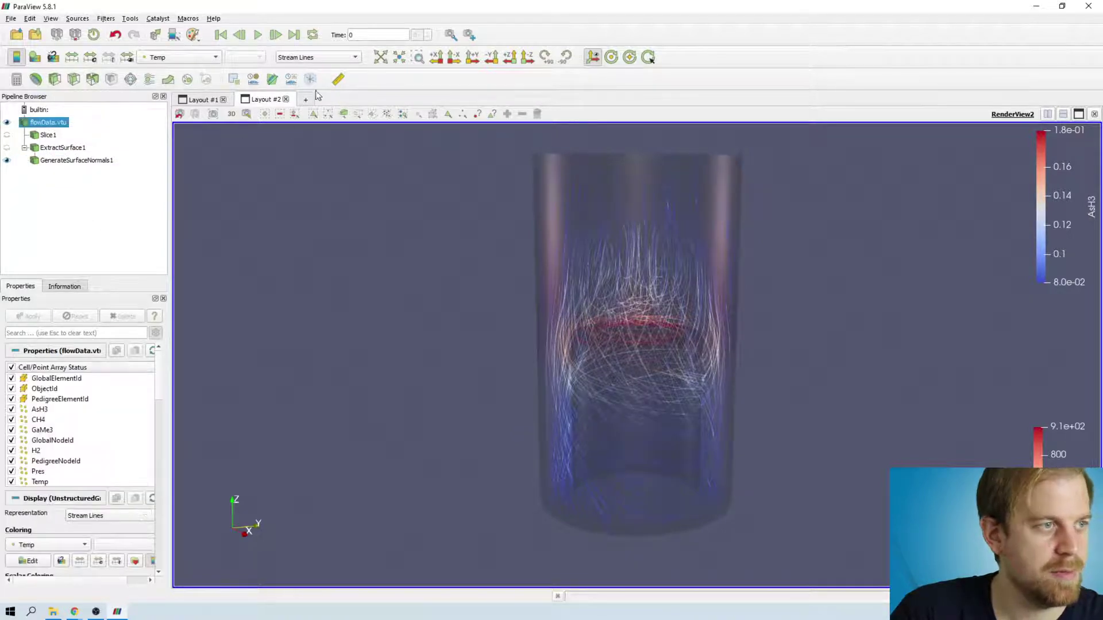
Step: Set flowData.vtu to the Surface representation and add a Stream Tracer filter to it
{"action": "left_click", "coordinate": [342, 57]}
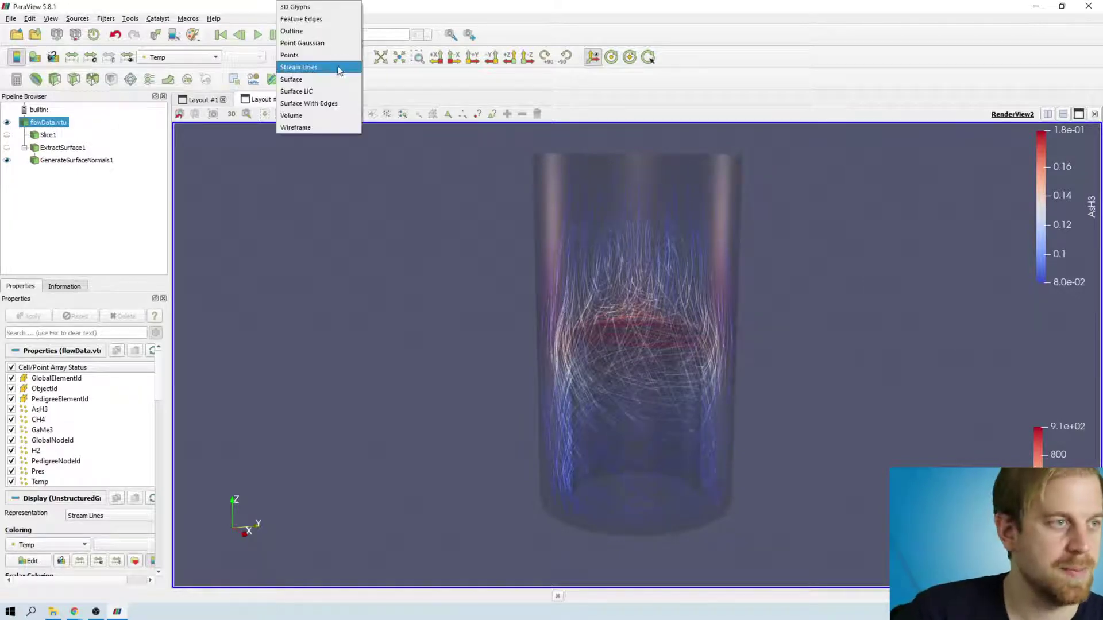
{"action": "left_click", "coordinate": [321, 93]}
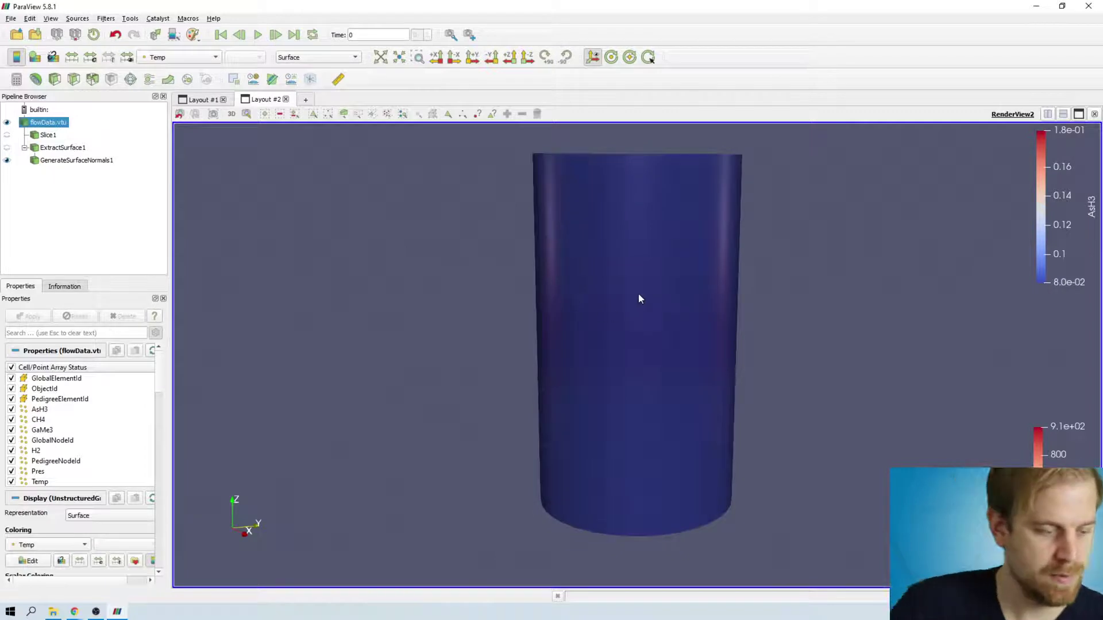
{"action": "key", "text": "ctrl+space"}
{"action": "type", "text": "st"}
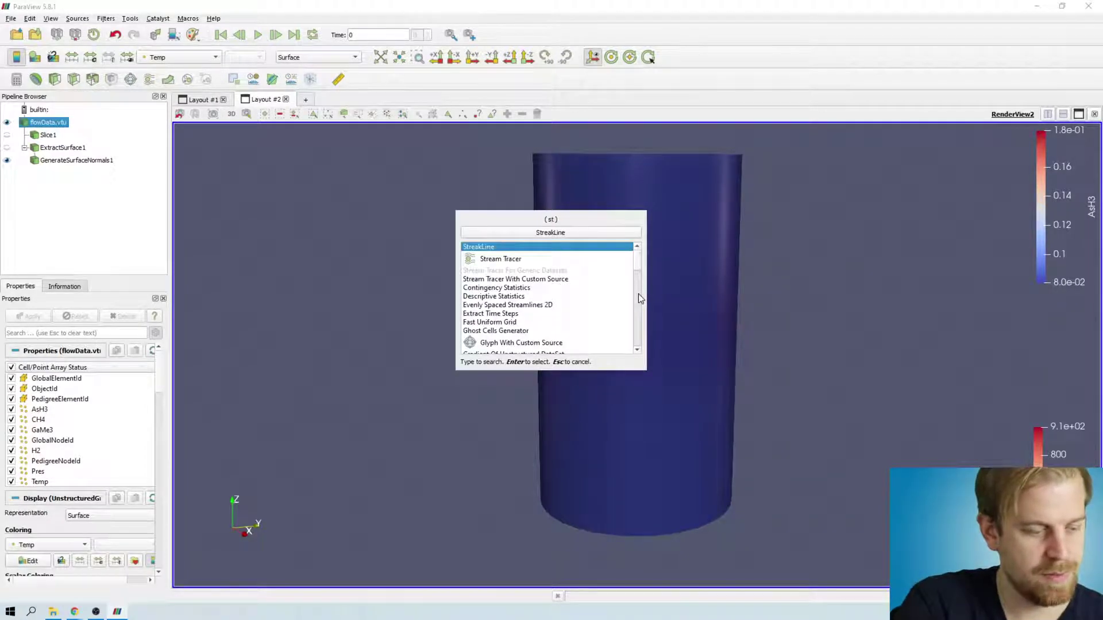
{"action": "type", "text": "r"}
{"action": "key", "text": "Down"}
{"action": "key", "text": "Return"}
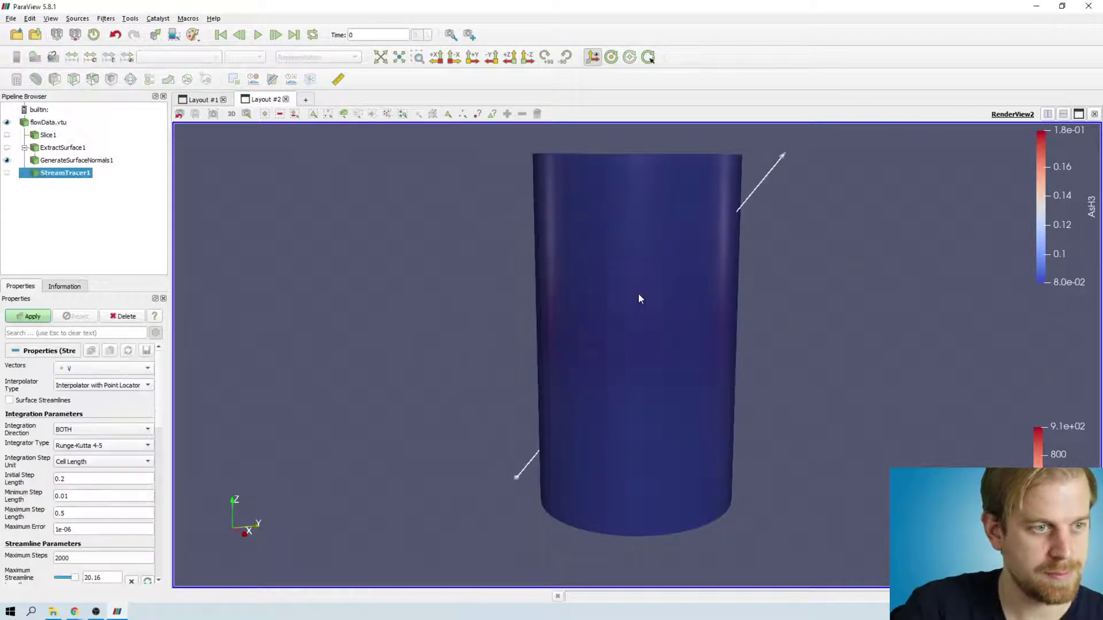
Step: Hide flowData.vtu and examine the Stream Tracer's seed line and its integration, streamline and seed settings
{"action": "left_click", "coordinate": [8, 123]}
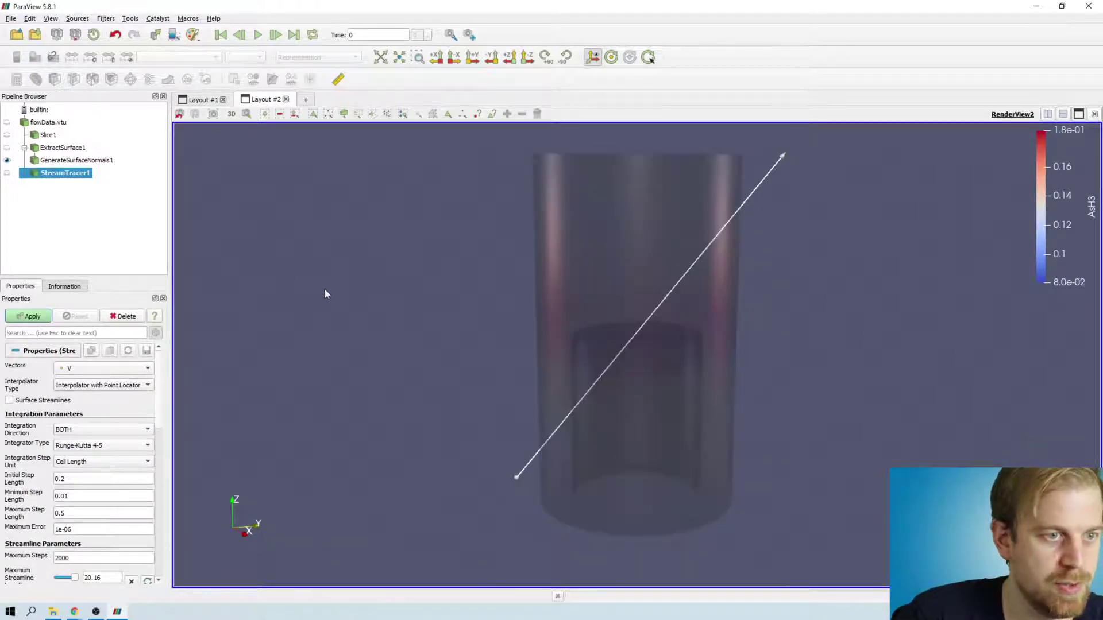
{"action": "left_click_drag", "start_coordinate": [325, 289], "coordinate": [368, 305]}
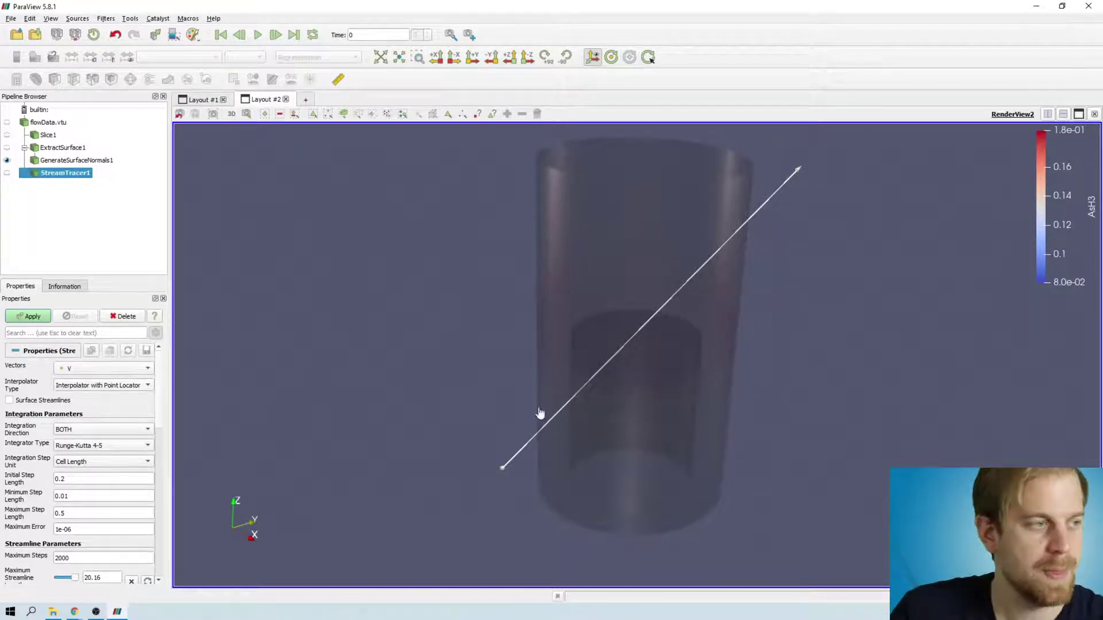
{"action": "left_click_drag", "start_coordinate": [508, 358], "coordinate": [433, 357]}
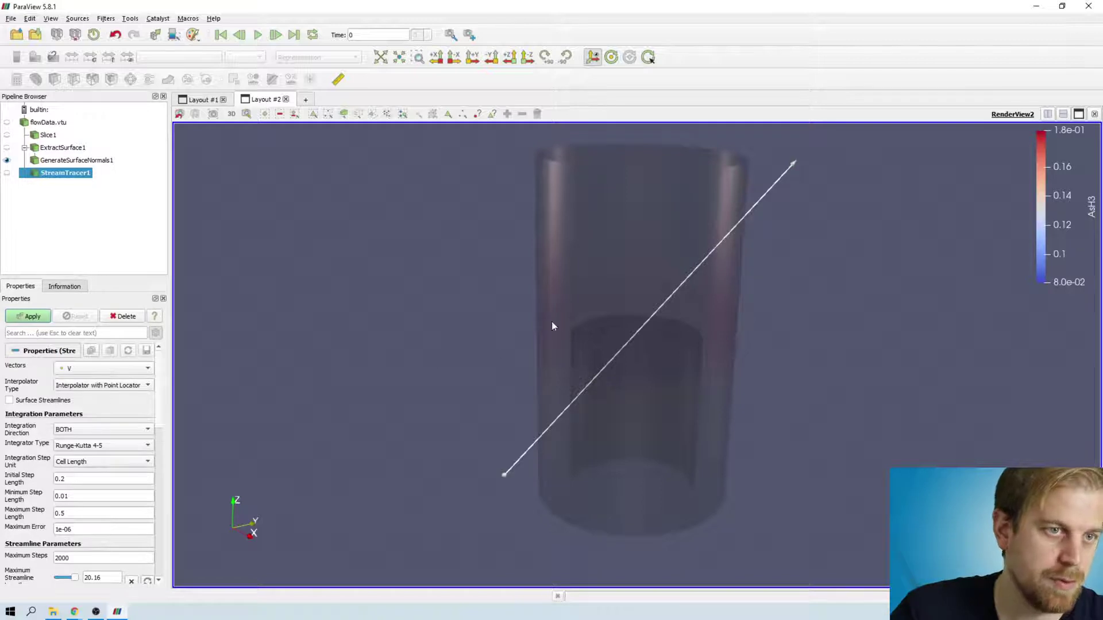
{"action": "scroll", "coordinate": [30, 476], "scroll_direction": "down", "scroll_amount": 2}
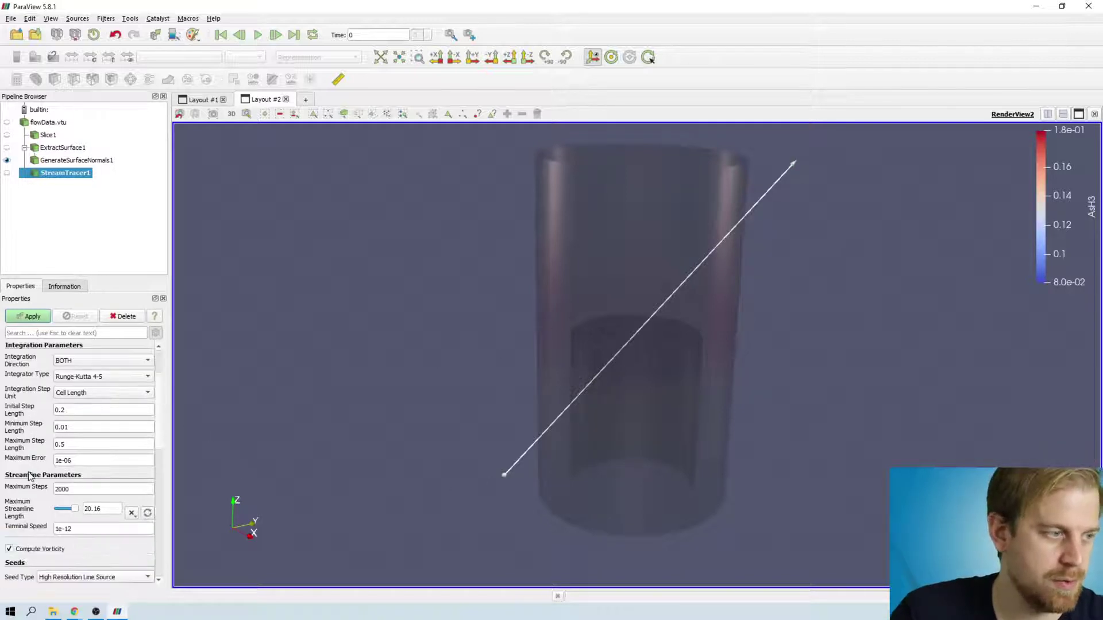
{"action": "scroll", "coordinate": [30, 476], "scroll_direction": "down", "scroll_amount": 2}
{"action": "scroll", "coordinate": [41, 482], "scroll_direction": "down", "scroll_amount": 2}
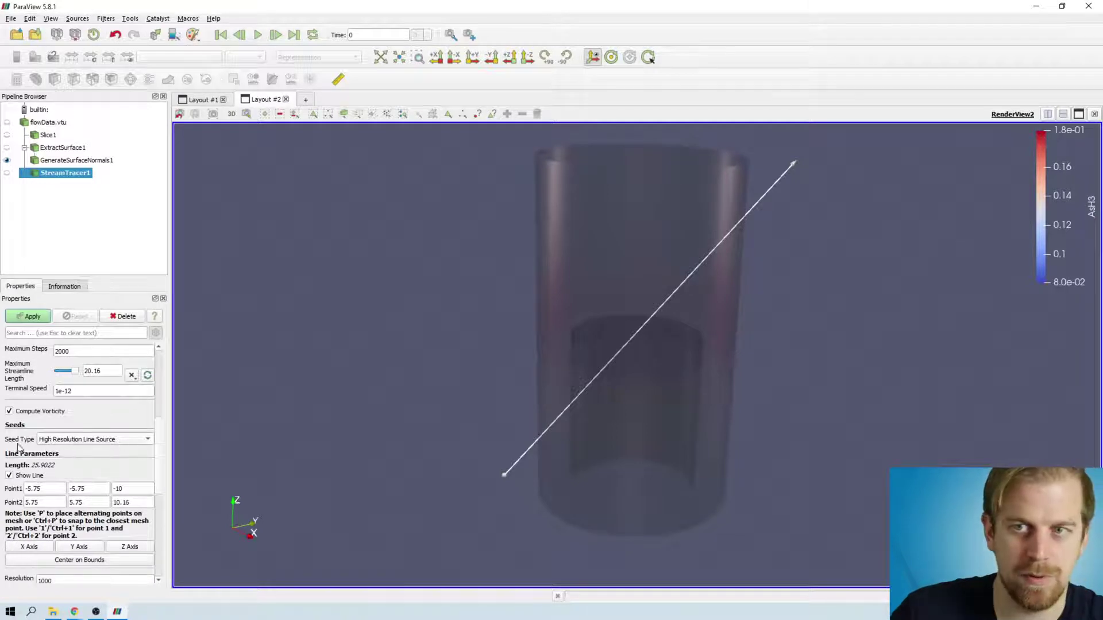
Step: Set the Stream Tracer's seed type to Point Source and move the seed sphere's center up to about (-0.13, 0.04, 1.06)
{"action": "left_click", "coordinate": [78, 439]}
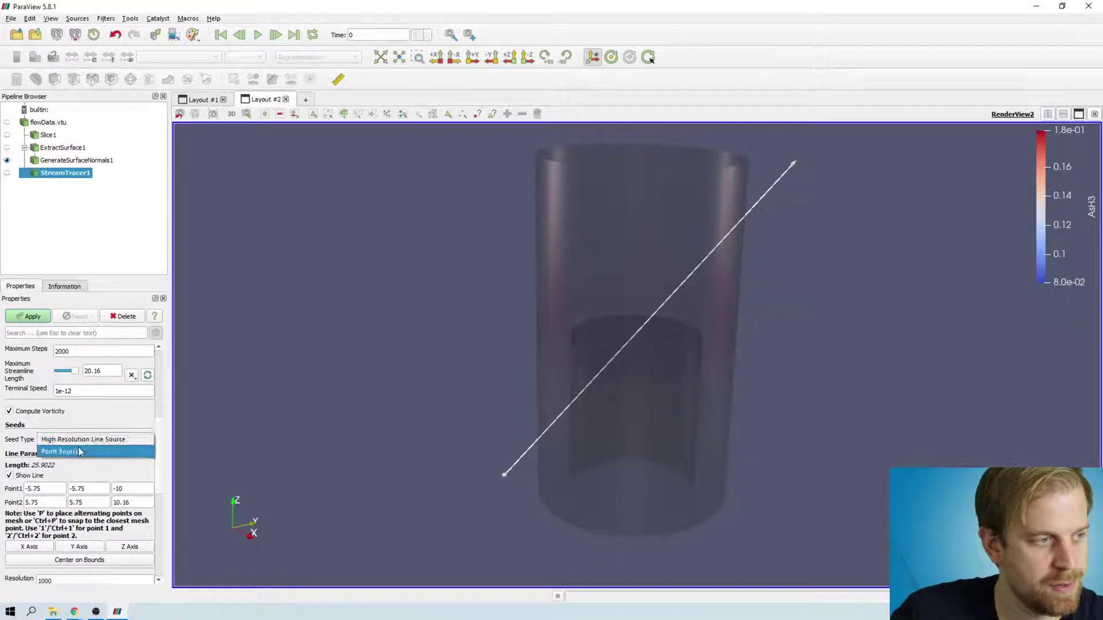
{"action": "left_click", "coordinate": [79, 452]}
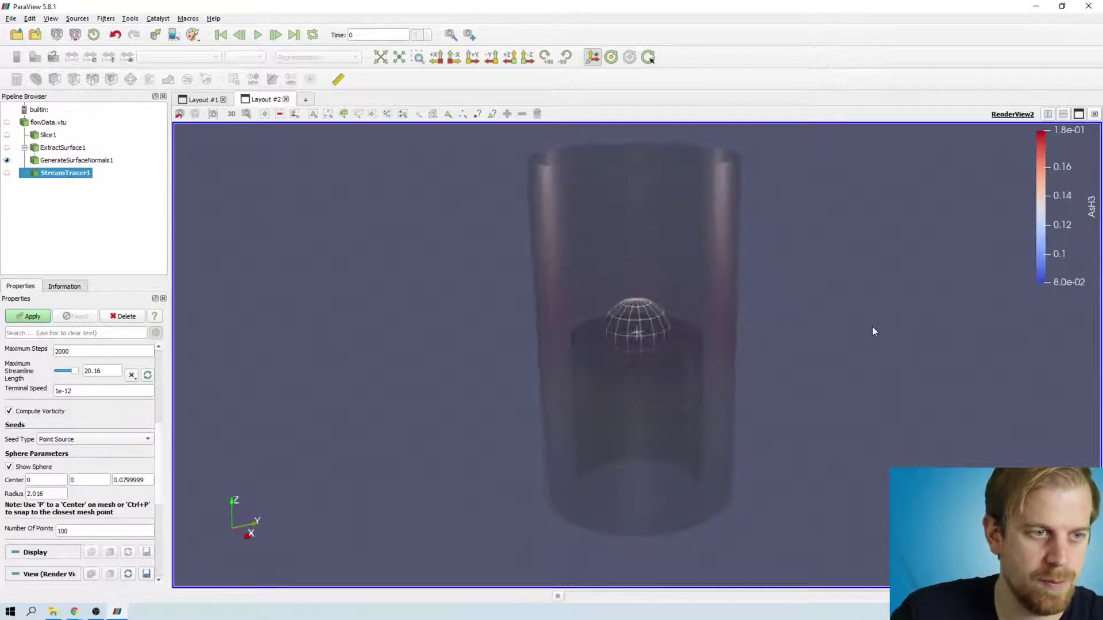
{"action": "scroll", "coordinate": [881, 326], "scroll_direction": "up", "scroll_amount": 5}
{"action": "scroll", "coordinate": [891, 297], "scroll_direction": "up", "scroll_amount": 5}
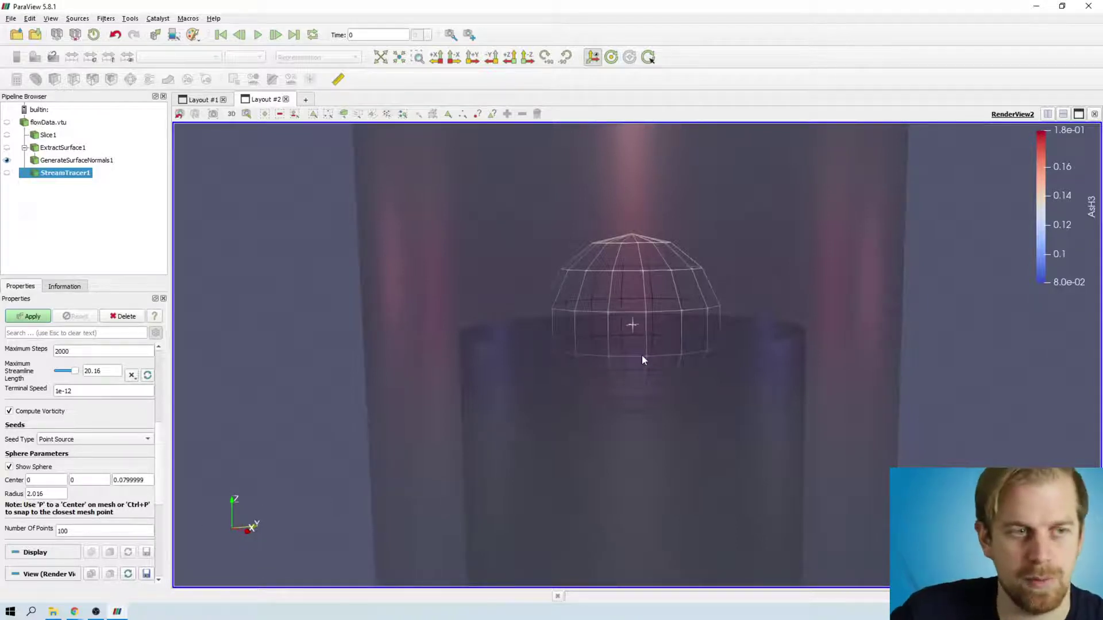
{"action": "left_click_drag", "start_coordinate": [633, 327], "coordinate": [630, 278]}
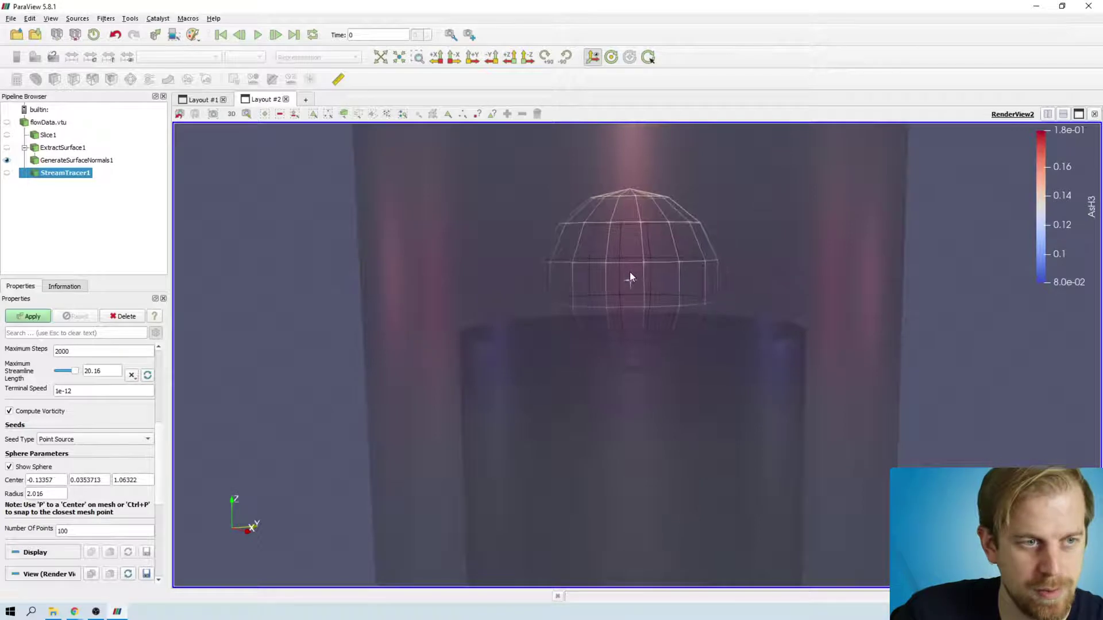
Step: Set the Stream Tracer to 50 seed points with FORWARD integration direction and apply the filter
{"action": "double_click", "coordinate": [92, 531]}
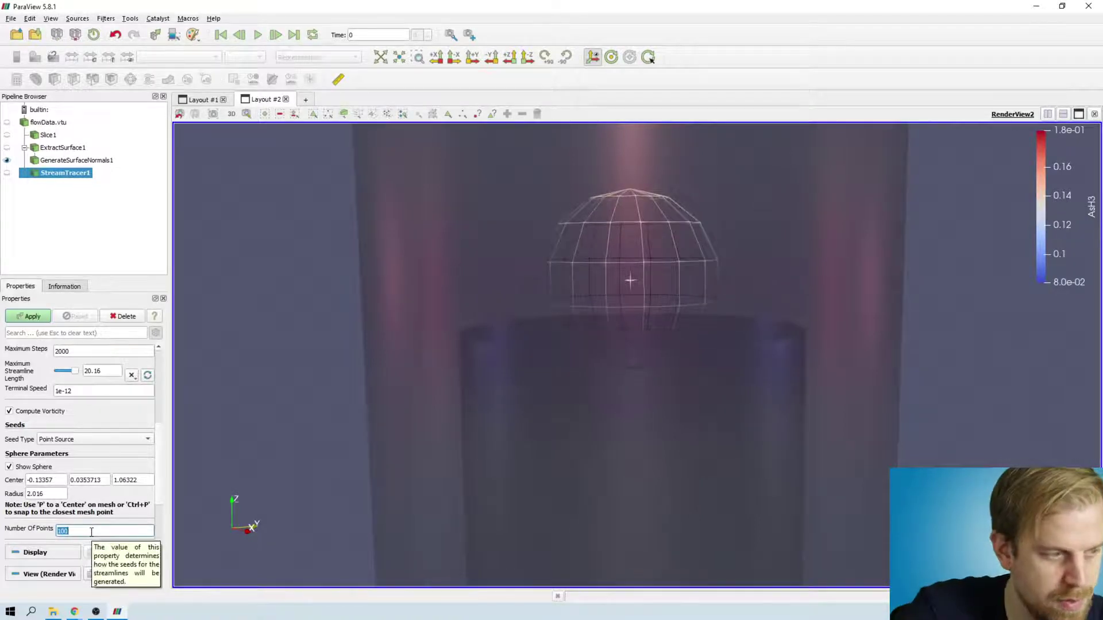
{"action": "type", "text": "50"}
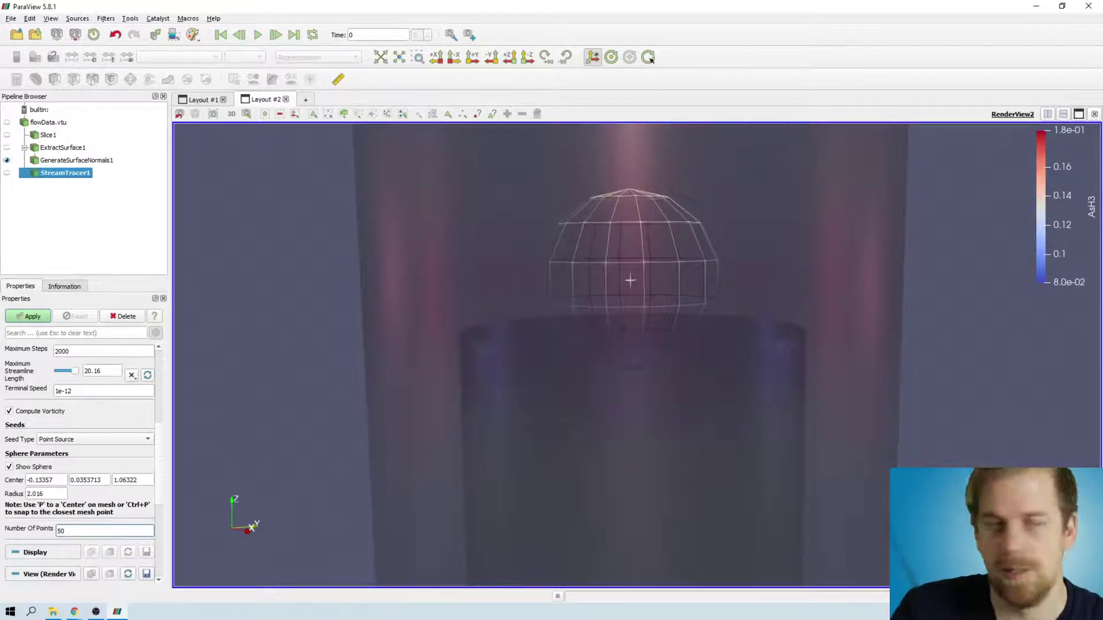
{"action": "scroll", "coordinate": [61, 474], "scroll_direction": "up", "scroll_amount": 5}
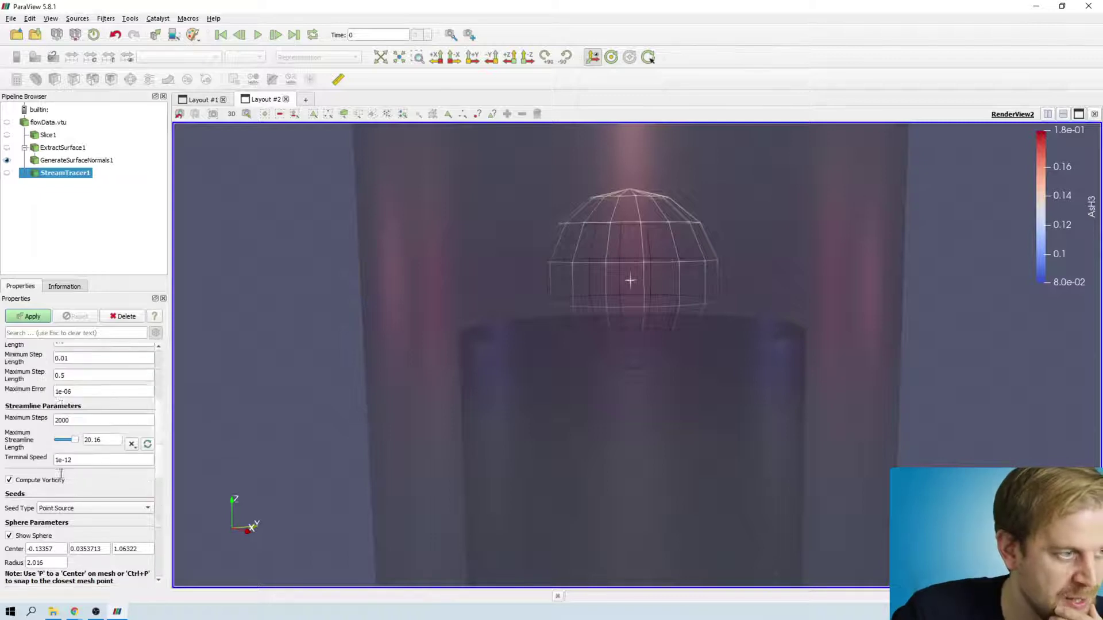
{"action": "left_click", "coordinate": [86, 395]}
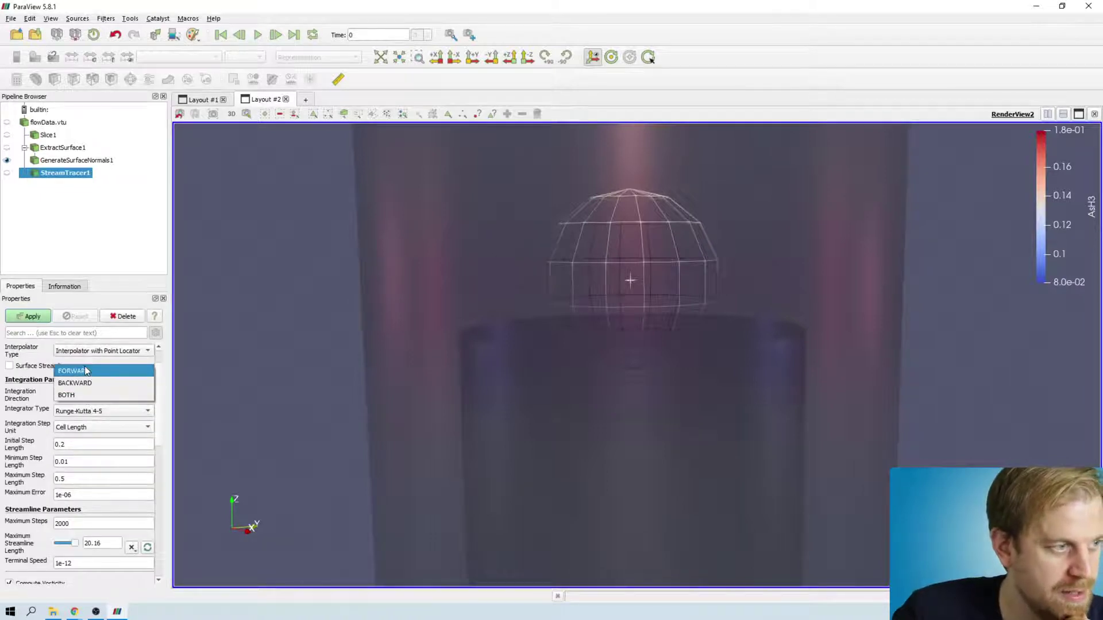
{"action": "left_click", "coordinate": [85, 371]}
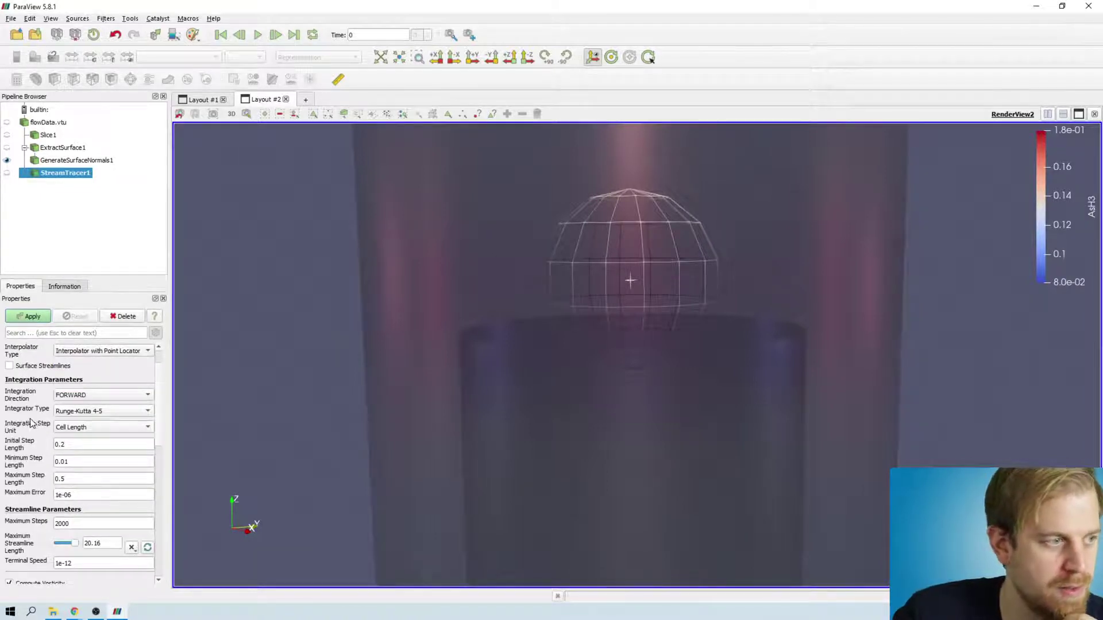
{"action": "scroll", "coordinate": [32, 423], "scroll_direction": "down", "scroll_amount": 3}
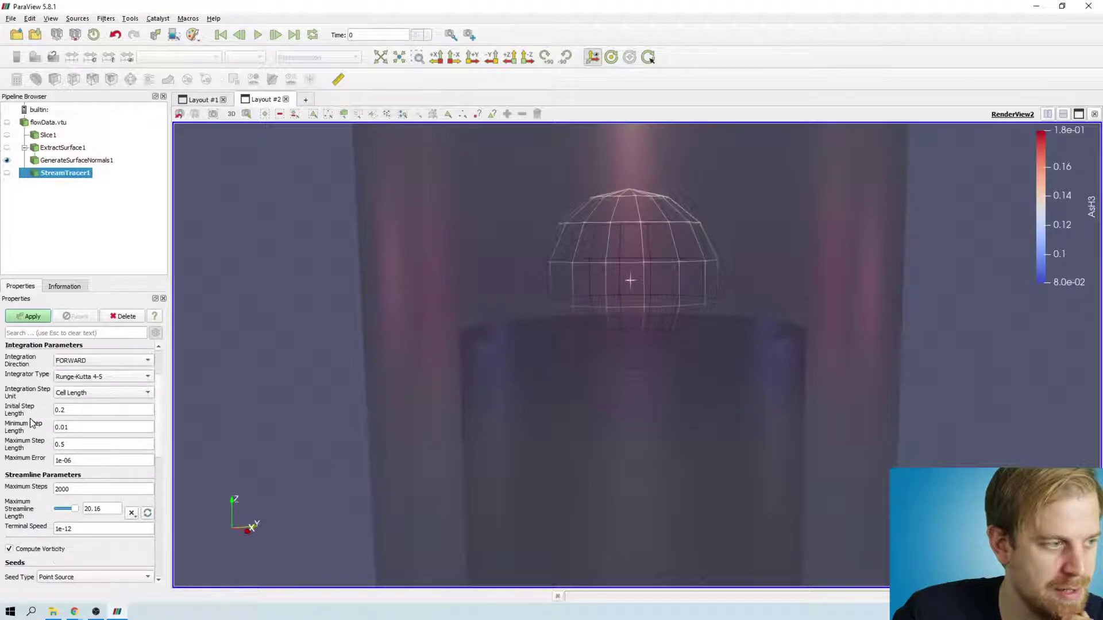
{"action": "left_click", "coordinate": [32, 316]}
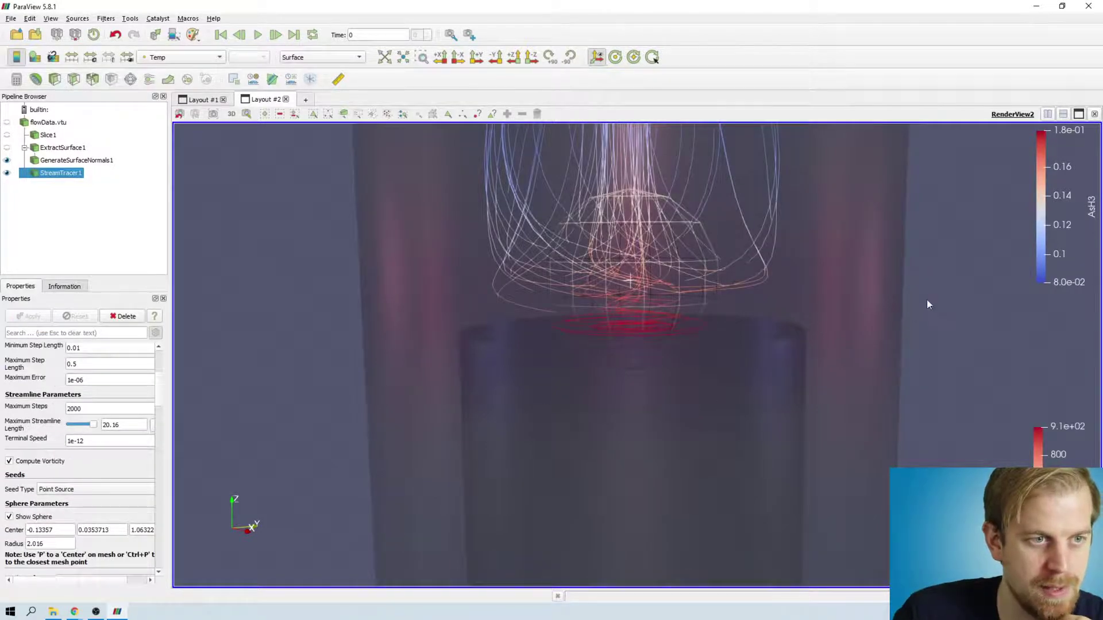
Step: Hide the seed sphere of StreamTracer1 and inspect the streamlines above the inner cylinder
{"action": "left_click_drag", "start_coordinate": [928, 304], "coordinate": [841, 367]}
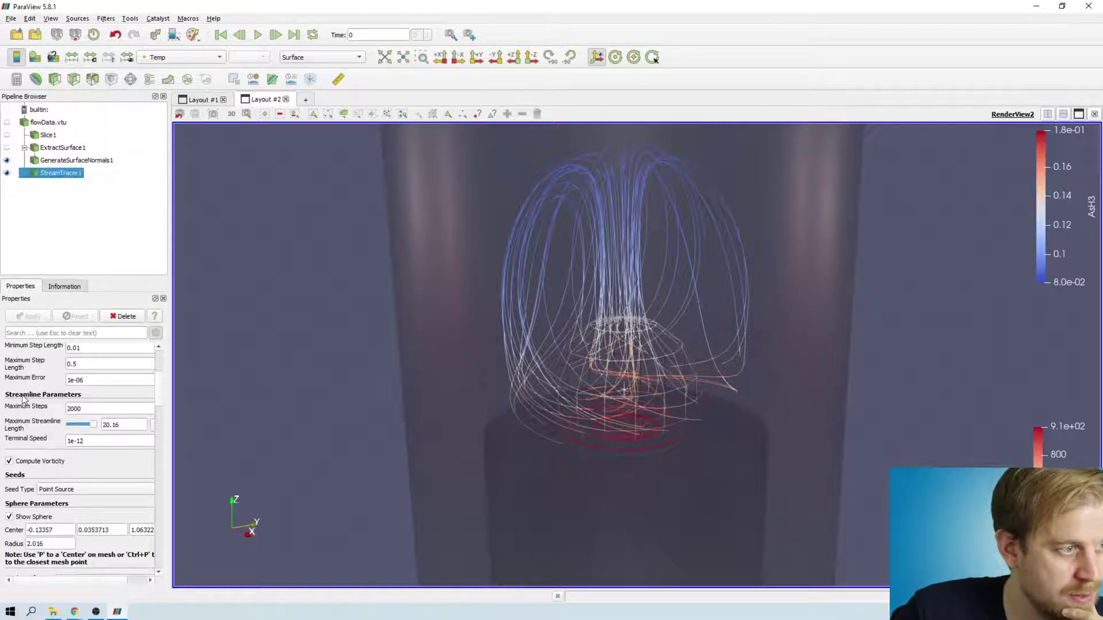
{"action": "scroll", "coordinate": [24, 397], "scroll_direction": "up", "scroll_amount": 3}
{"action": "scroll", "coordinate": [25, 403], "scroll_direction": "down", "scroll_amount": 3}
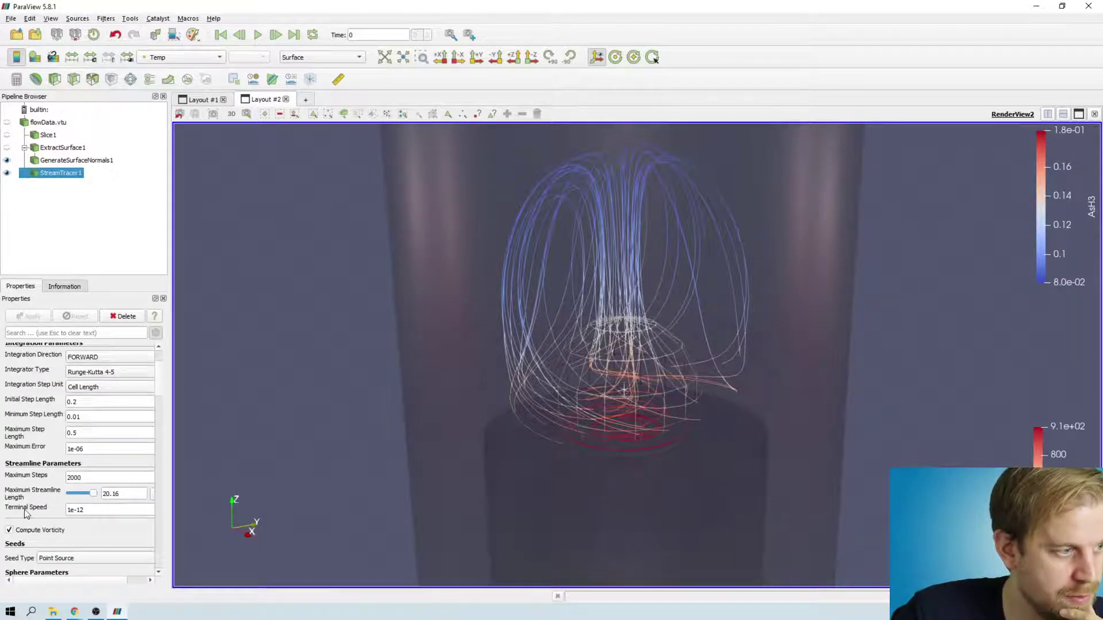
{"action": "left_click", "coordinate": [9, 516]}
{"action": "mouse_move", "coordinate": [828, 289]}
{"action": "left_mouse_down"}
{"action": "mouse_move", "coordinate": [853, 293]}
{"action": "mouse_move", "coordinate": [759, 323]}
{"action": "mouse_move", "coordinate": [871, 281]}
{"action": "mouse_move", "coordinate": [837, 286]}
{"action": "left_mouse_up"}
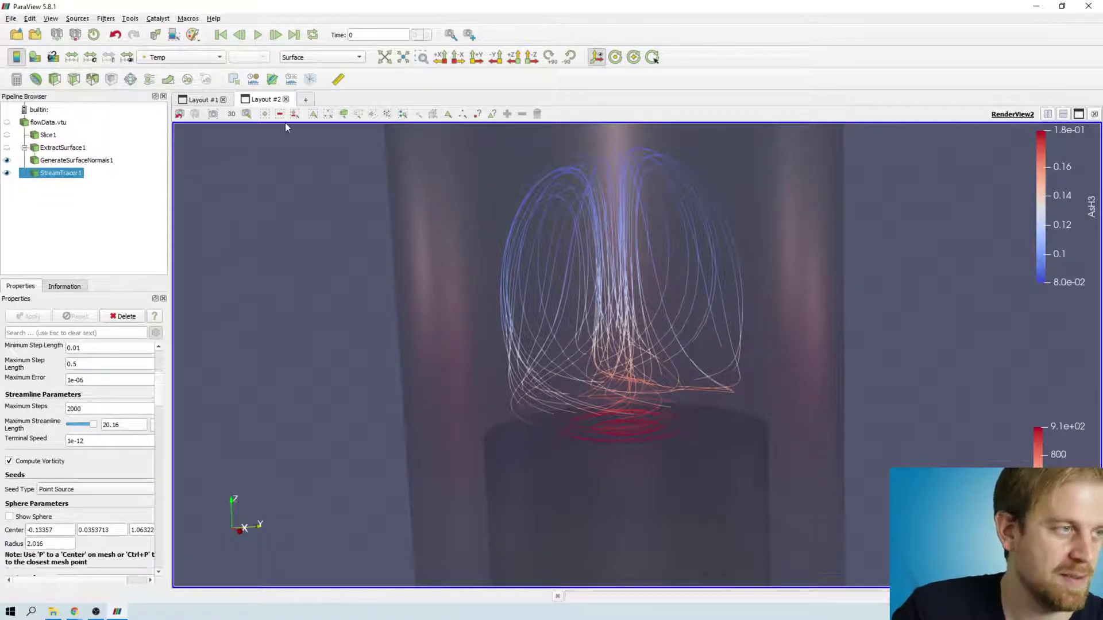
Step: Add a Contour filter to StreamTracer1 and choose IntegrationTime as the array to contour by
{"action": "left_click", "coordinate": [39, 80]}
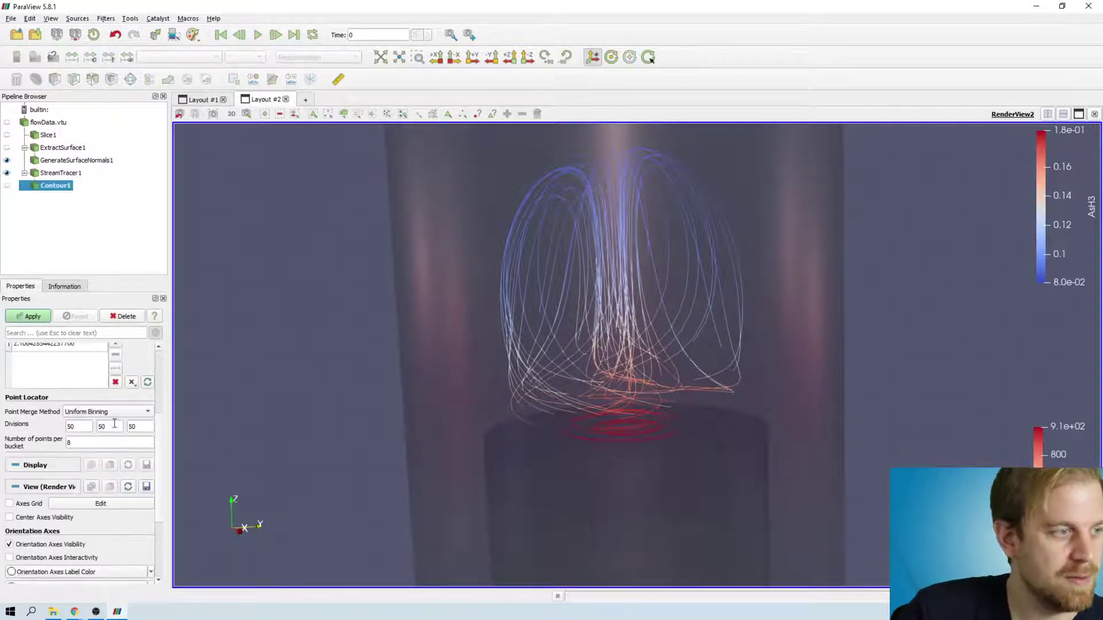
{"action": "scroll", "coordinate": [82, 381], "scroll_direction": "up", "scroll_amount": 2}
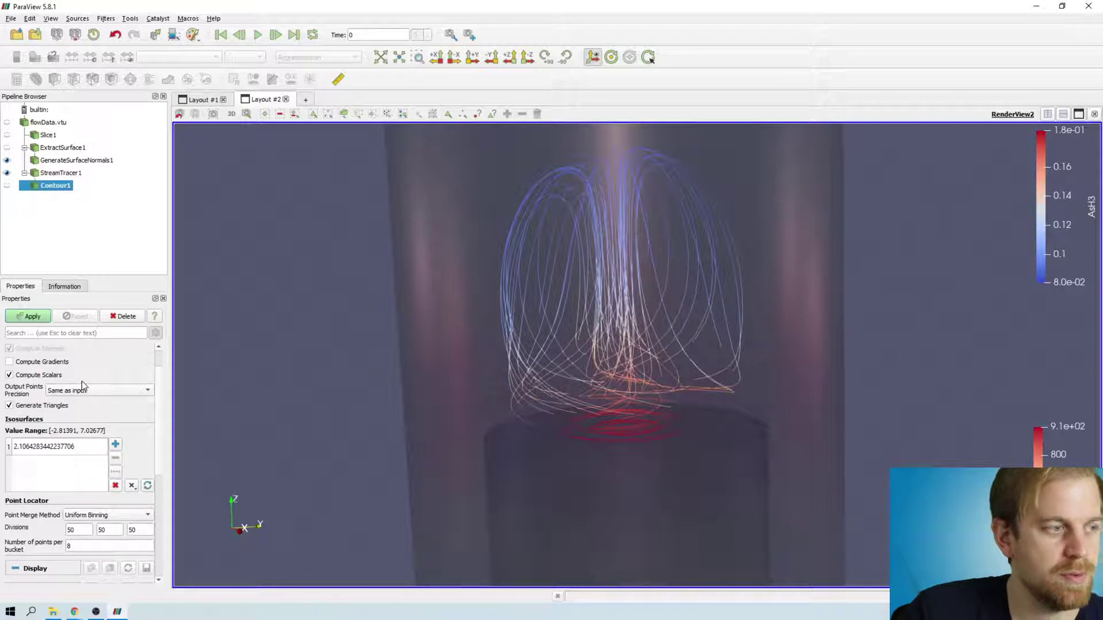
{"action": "scroll", "coordinate": [82, 381], "scroll_direction": "up", "scroll_amount": 1}
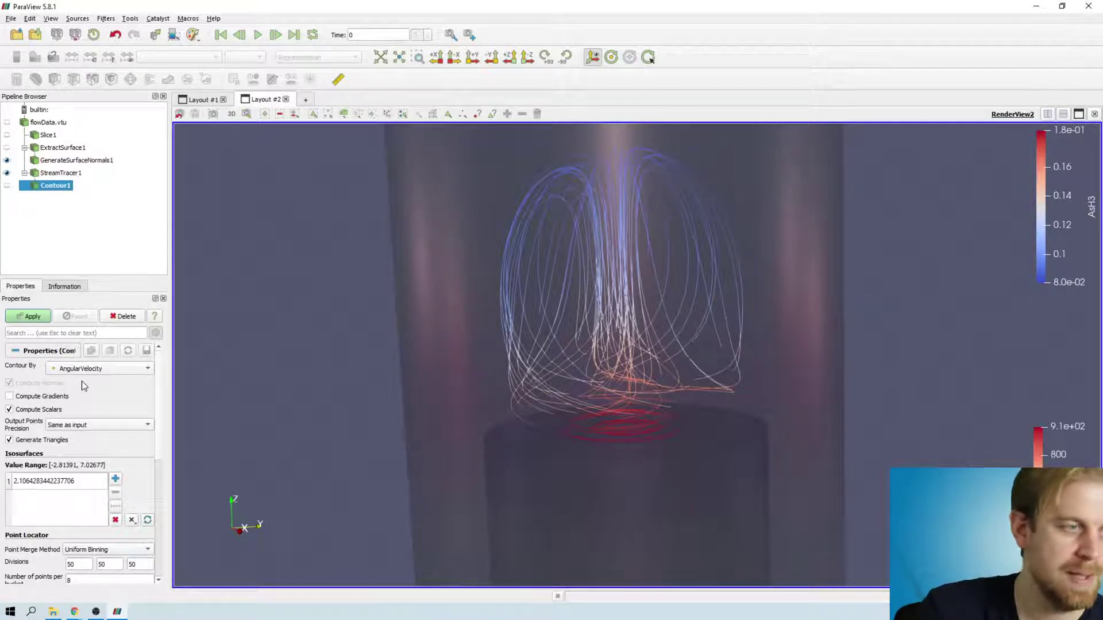
{"action": "left_click", "coordinate": [82, 374]}
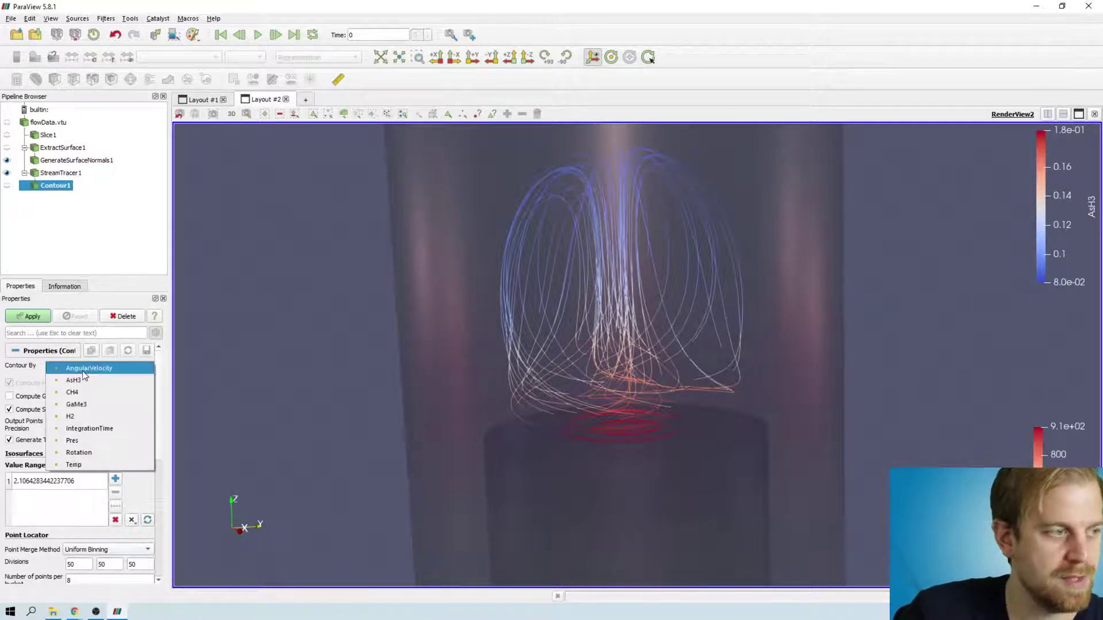
{"action": "left_click", "coordinate": [89, 429]}
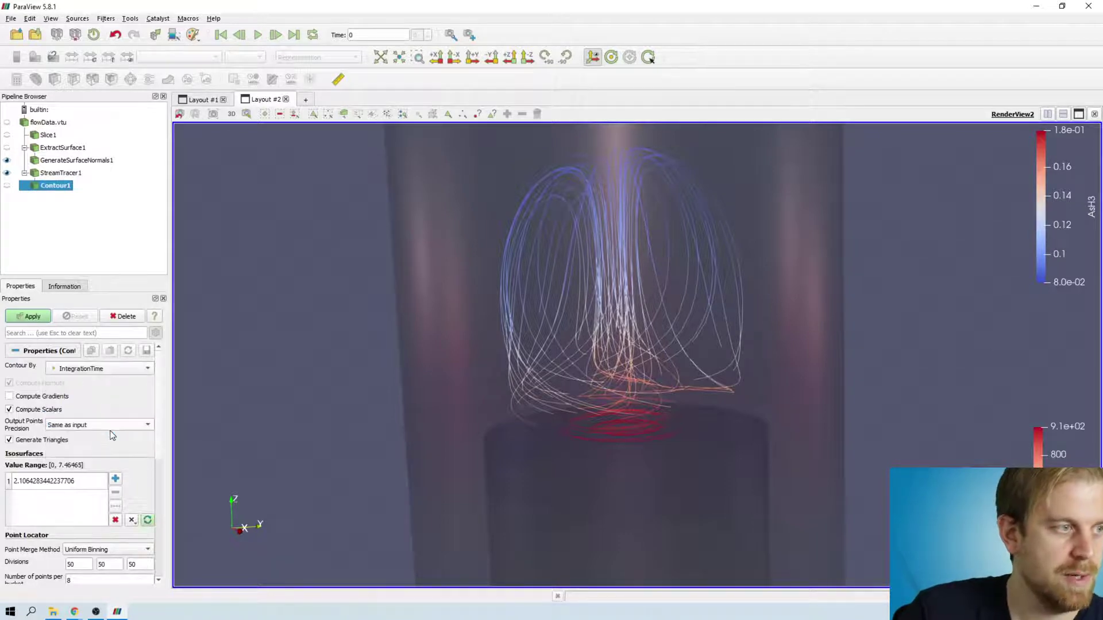
Step: Color the StreamTracer1 streamlines by IntegrationTime
{"action": "left_click", "coordinate": [44, 173]}
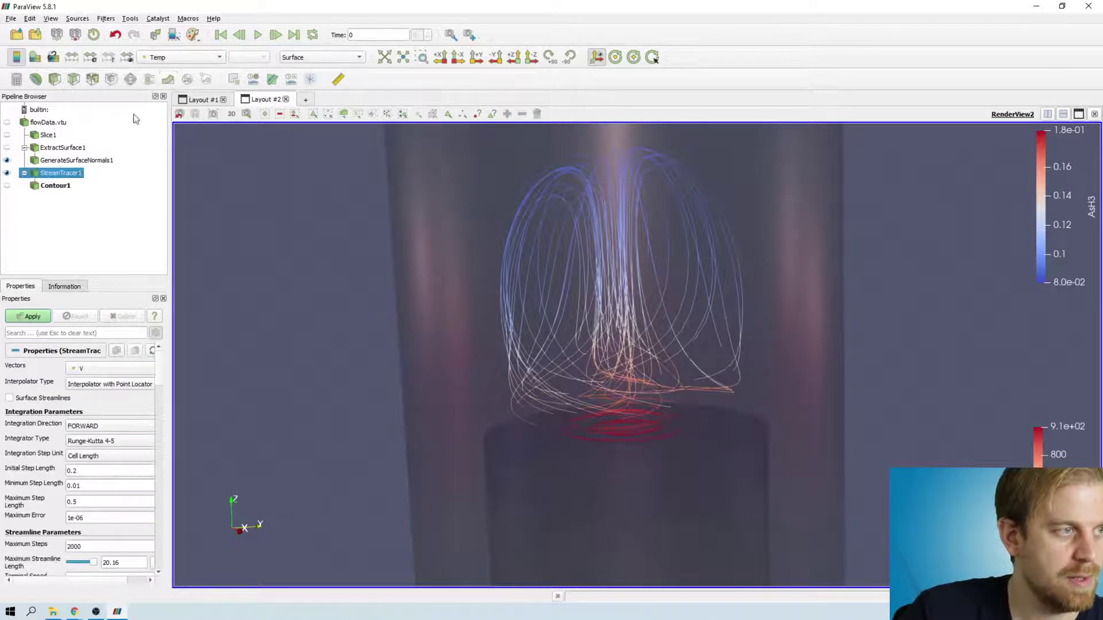
{"action": "left_click", "coordinate": [171, 59]}
{"action": "left_click", "coordinate": [188, 79]}
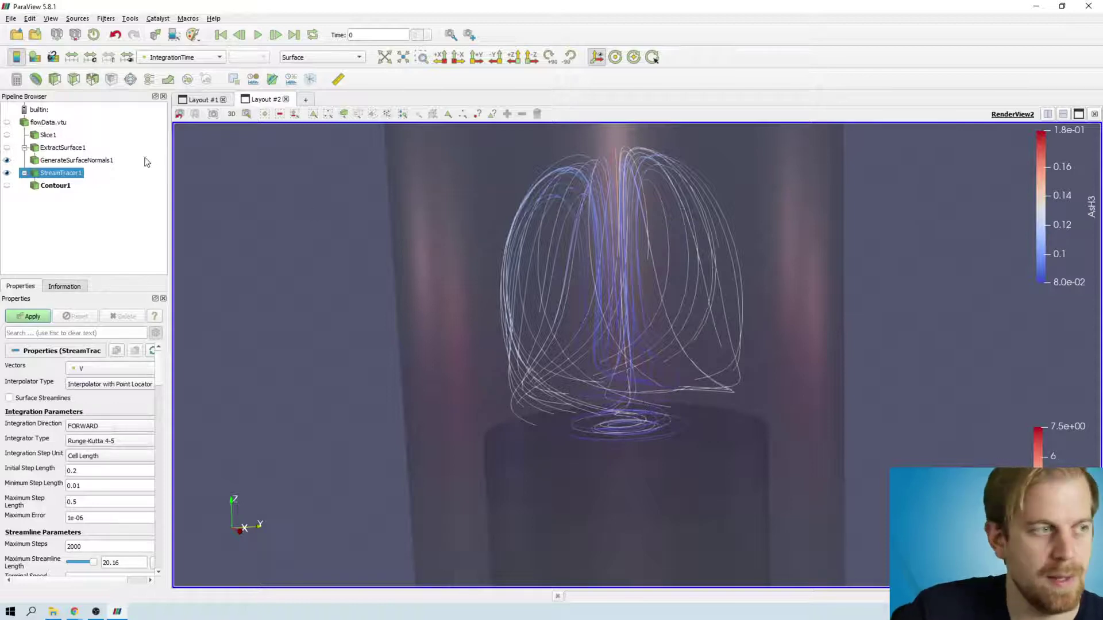
Step: Apply the Contour1 filter on the streamlines' IntegrationTime and clear its list of isosurface values
{"action": "left_click", "coordinate": [56, 186]}
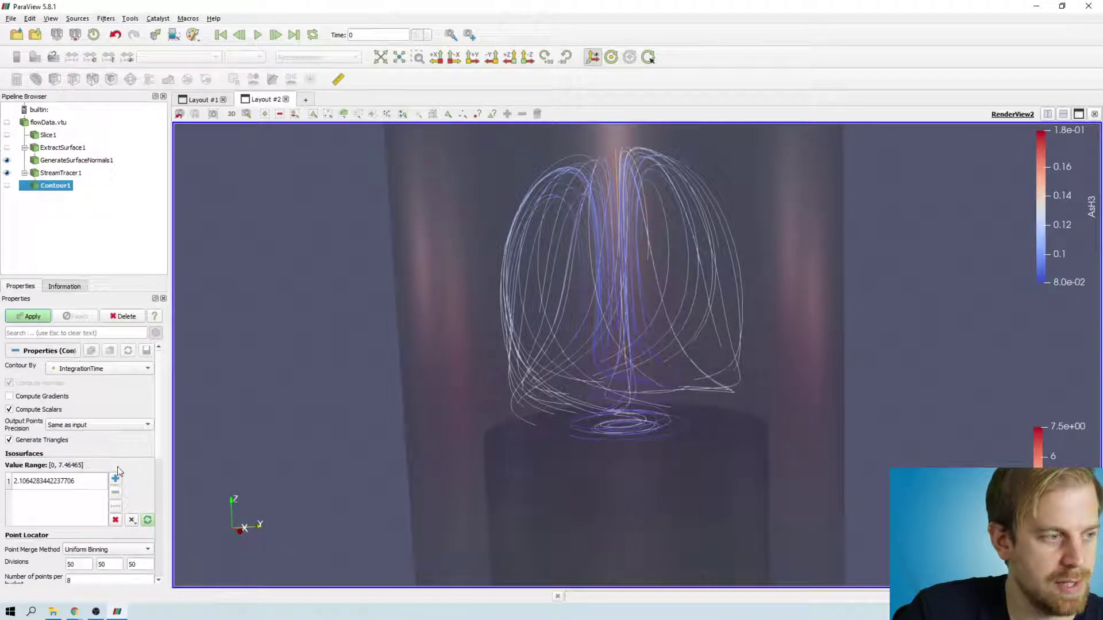
{"action": "left_click", "coordinate": [30, 319]}
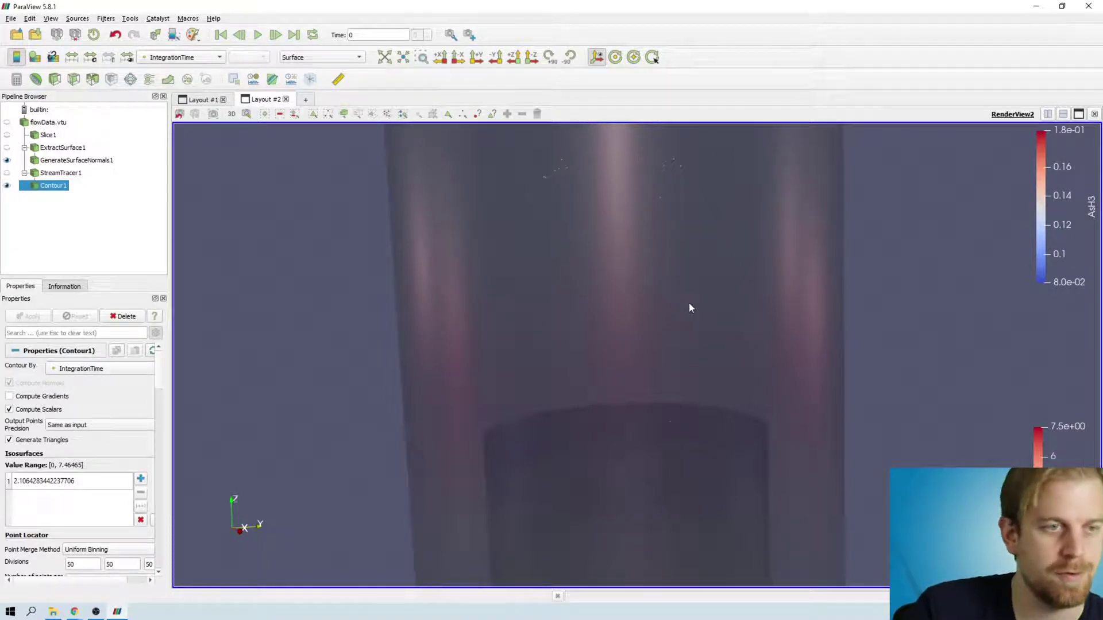
{"action": "left_click", "coordinate": [53, 482]}
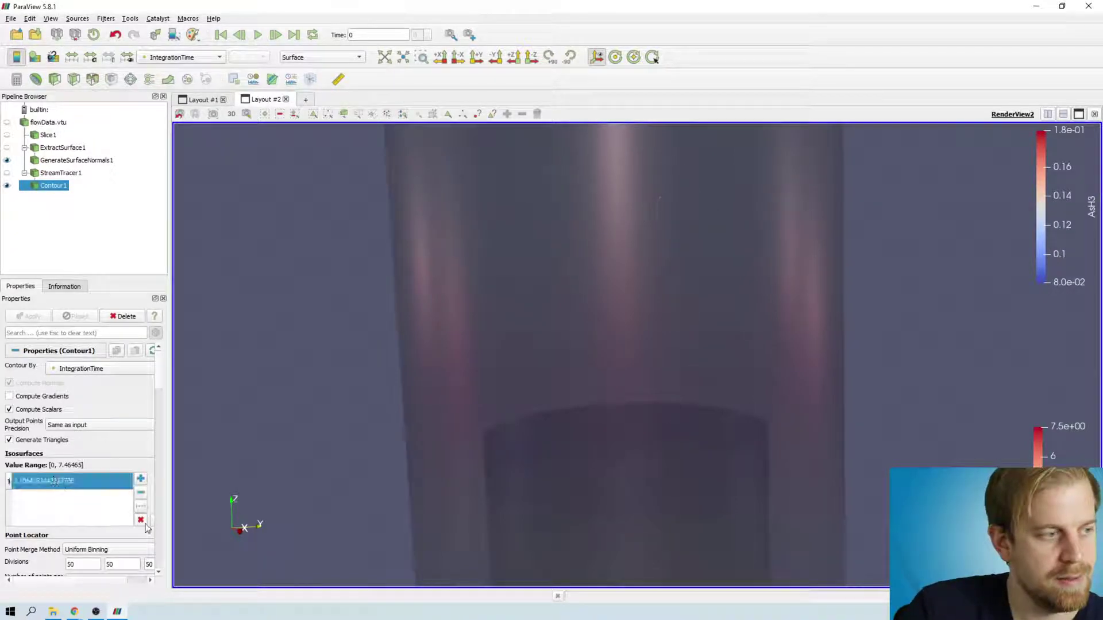
{"action": "left_click", "coordinate": [140, 521]}
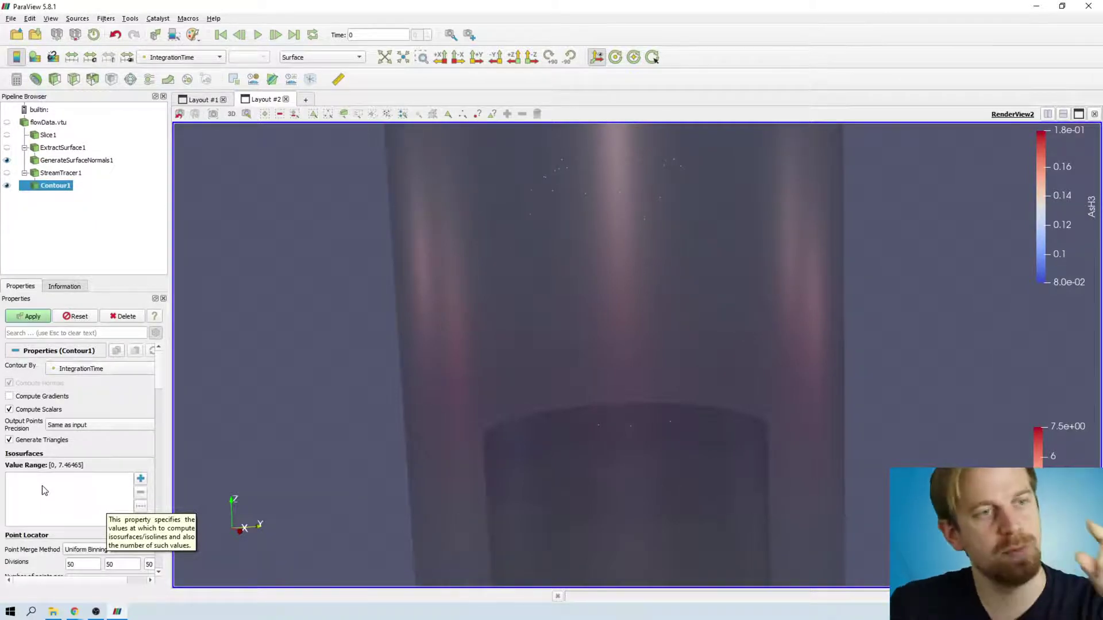
Step: Show the Animation View, examine the Isosurfaces track offered for Contour1, and close the view again
{"action": "right_click", "coordinate": [822, 48]}
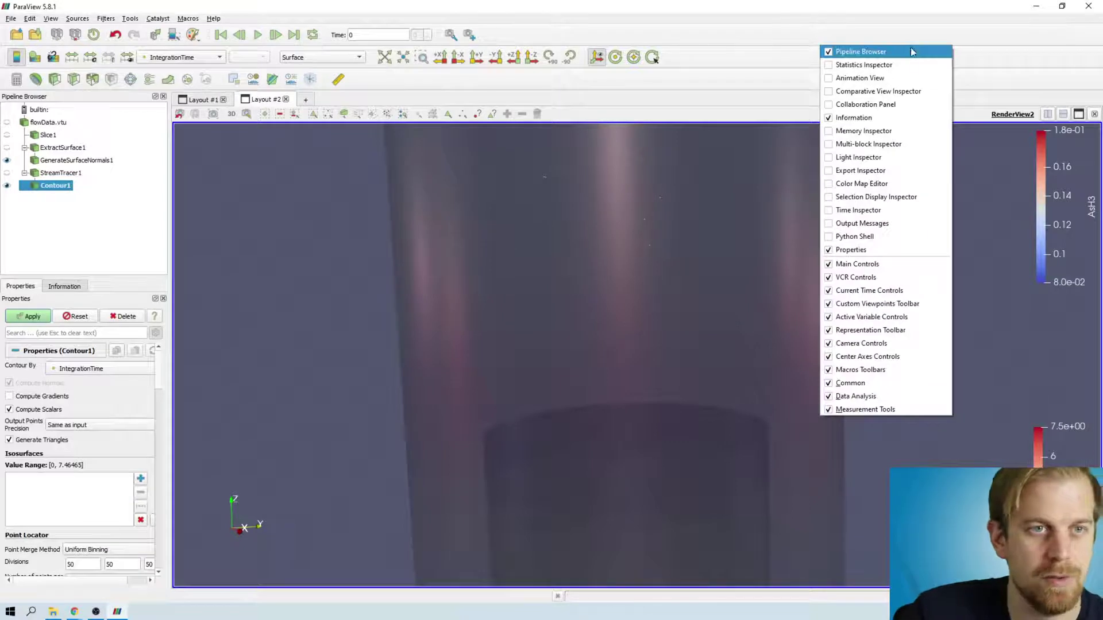
{"action": "left_click", "coordinate": [704, 67]}
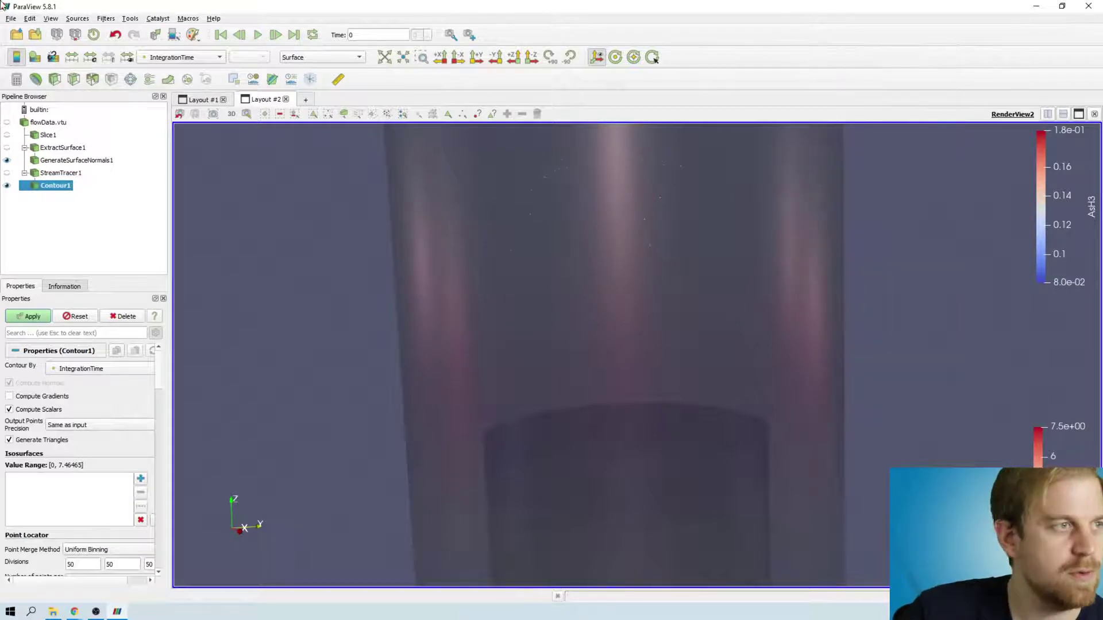
{"action": "left_click", "coordinate": [50, 18]}
{"action": "left_click", "coordinate": [93, 46]}
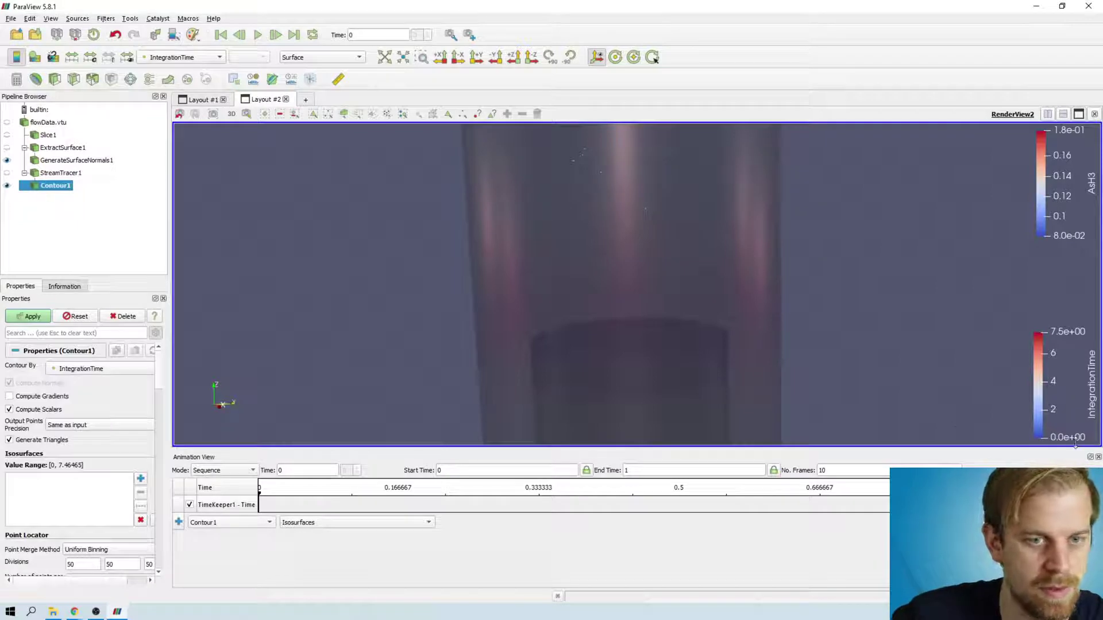
{"action": "left_click", "coordinate": [1098, 457]}
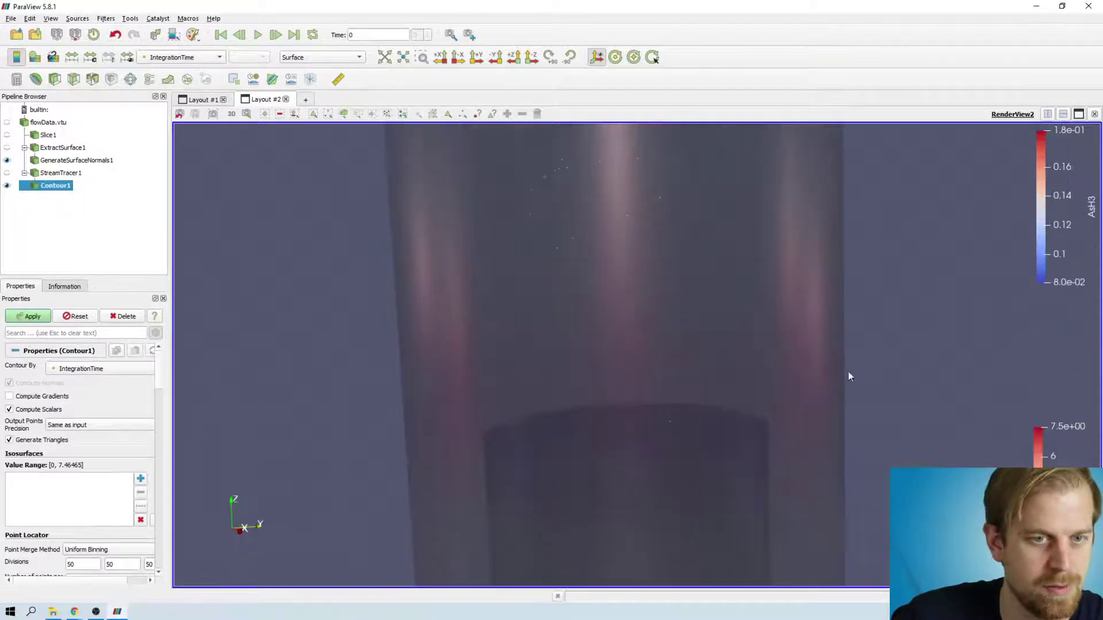
Step: Hide Contour1 and show flowData.vtu in the Surface With Edges representation
{"action": "left_click", "coordinate": [7, 185]}
{"action": "left_click", "coordinate": [7, 123]}
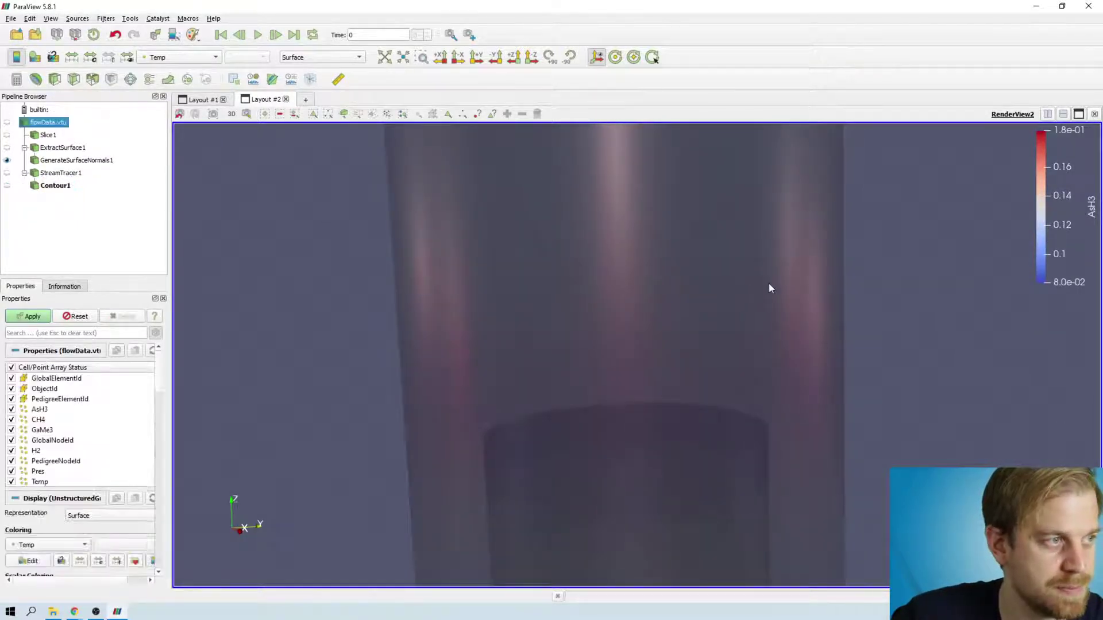
{"action": "left_click_drag", "start_coordinate": [752, 288], "coordinate": [716, 368]}
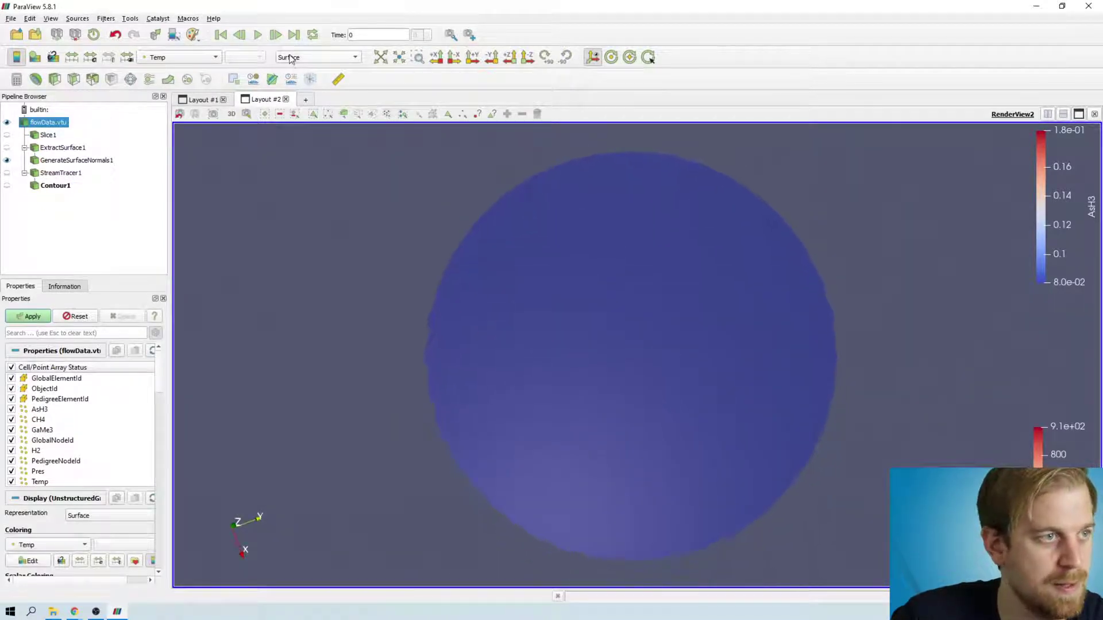
{"action": "left_click", "coordinate": [317, 57]}
{"action": "left_click", "coordinate": [313, 101]}
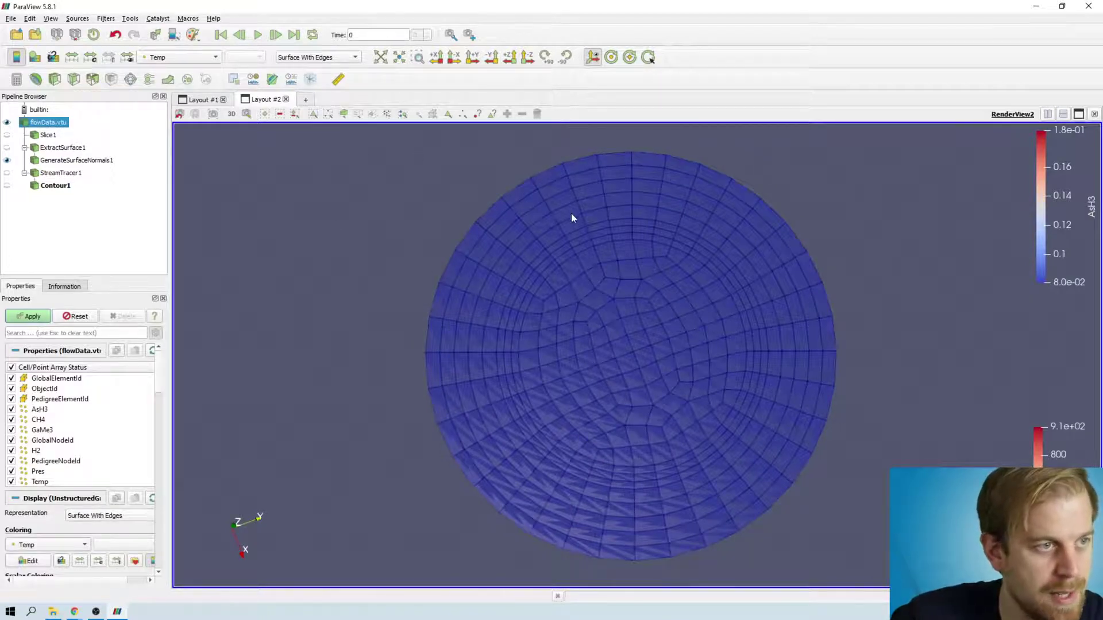
Step: Select the surface points of GenerateSurfaceNormals1 on the upper end face of the outer cylinder
{"action": "scroll", "coordinate": [575, 225], "scroll_direction": "down", "scroll_amount": 5}
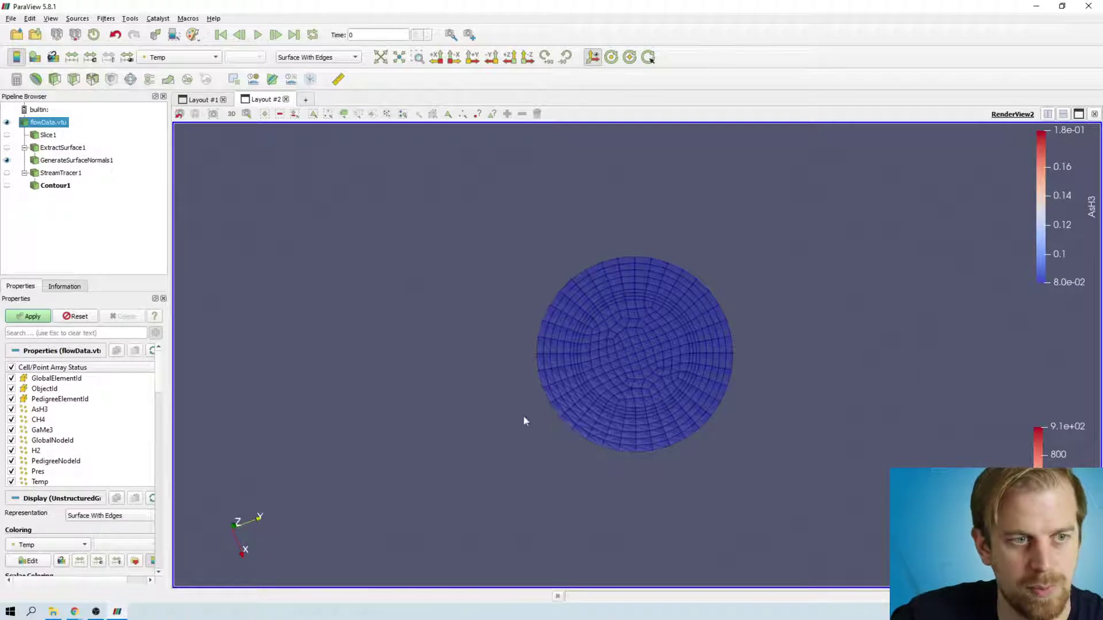
{"action": "left_click", "coordinate": [454, 58]}
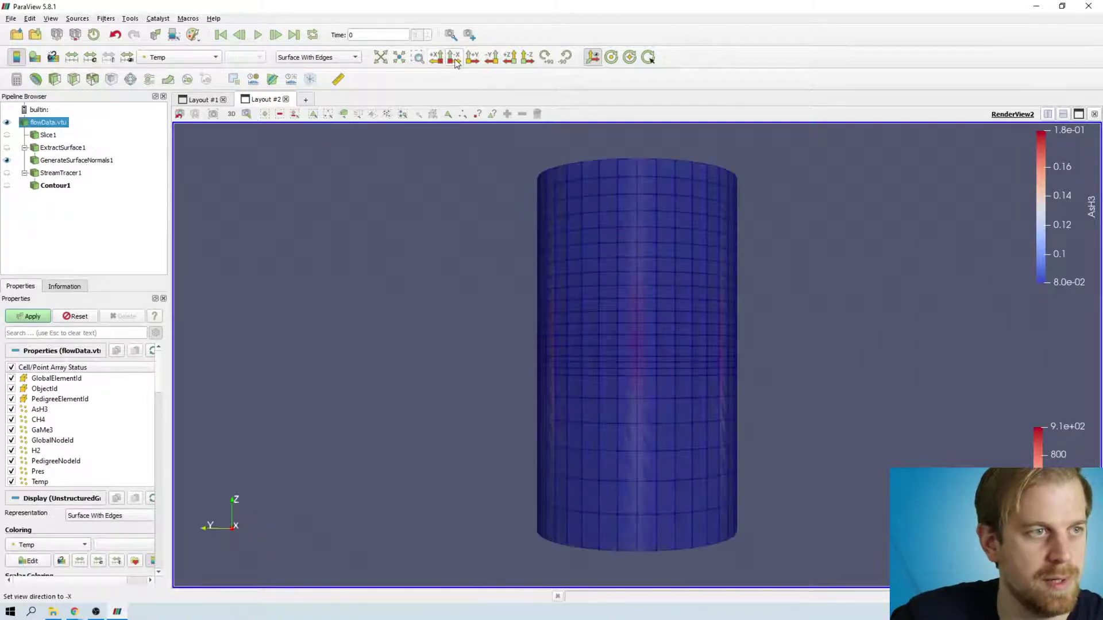
{"action": "left_click", "coordinate": [509, 58]}
{"action": "left_click", "coordinate": [528, 58]}
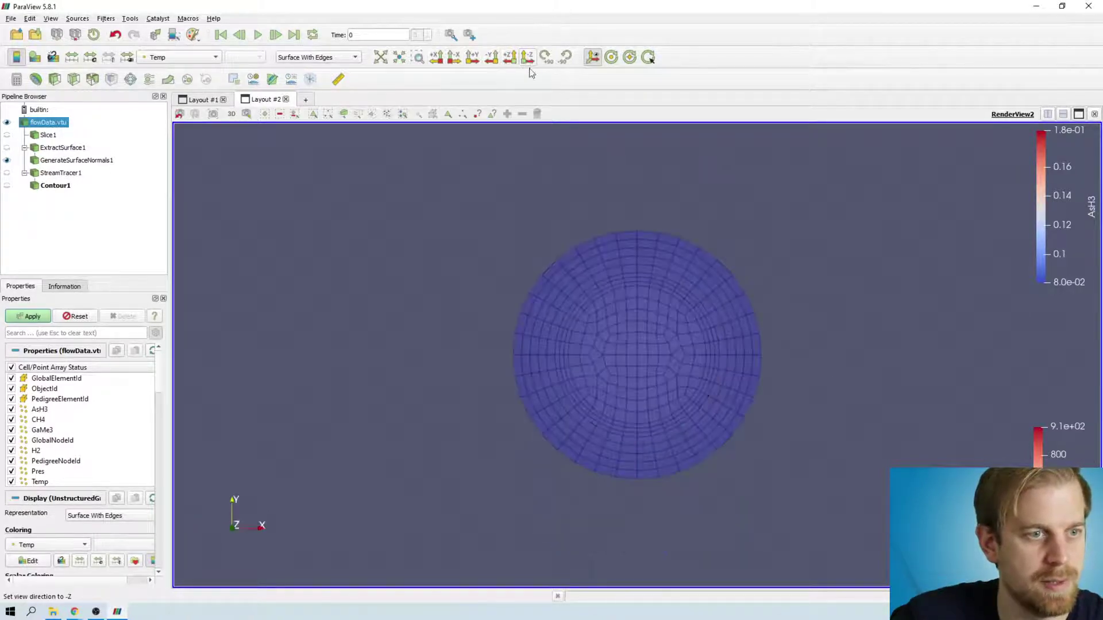
{"action": "left_click", "coordinate": [332, 116]}
{"action": "left_click_drag", "start_coordinate": [414, 169], "coordinate": [854, 330]}
Step: Apply Extract Selection to the selected end-face points and hide flowData.vtu so only the extracted points show
{"action": "key", "text": "ctrl+space"}
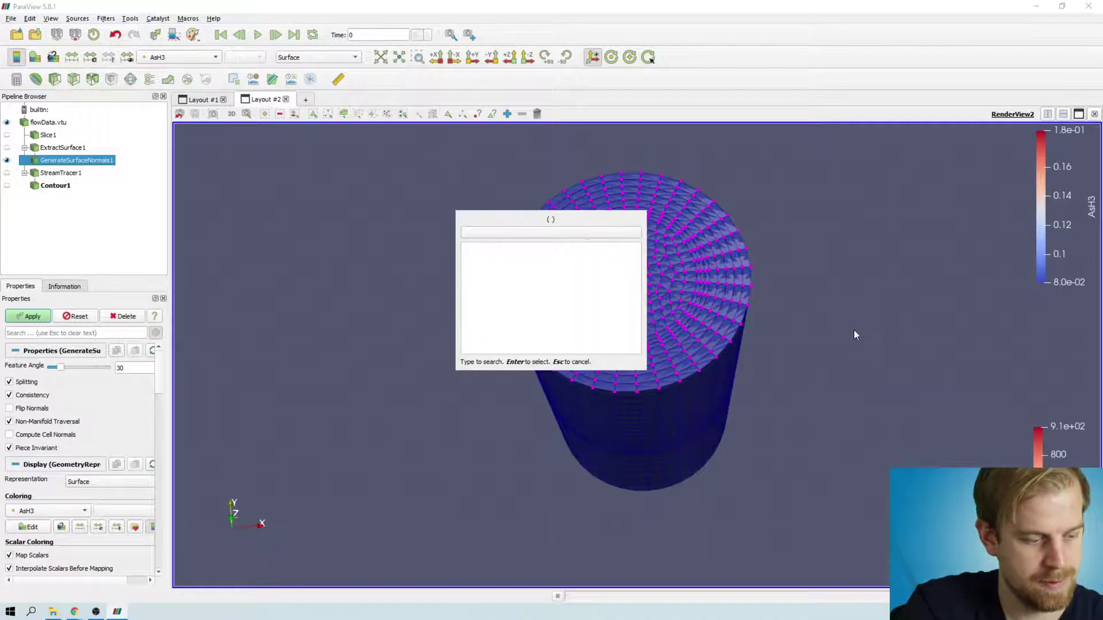
{"action": "type", "text": "extract se"}
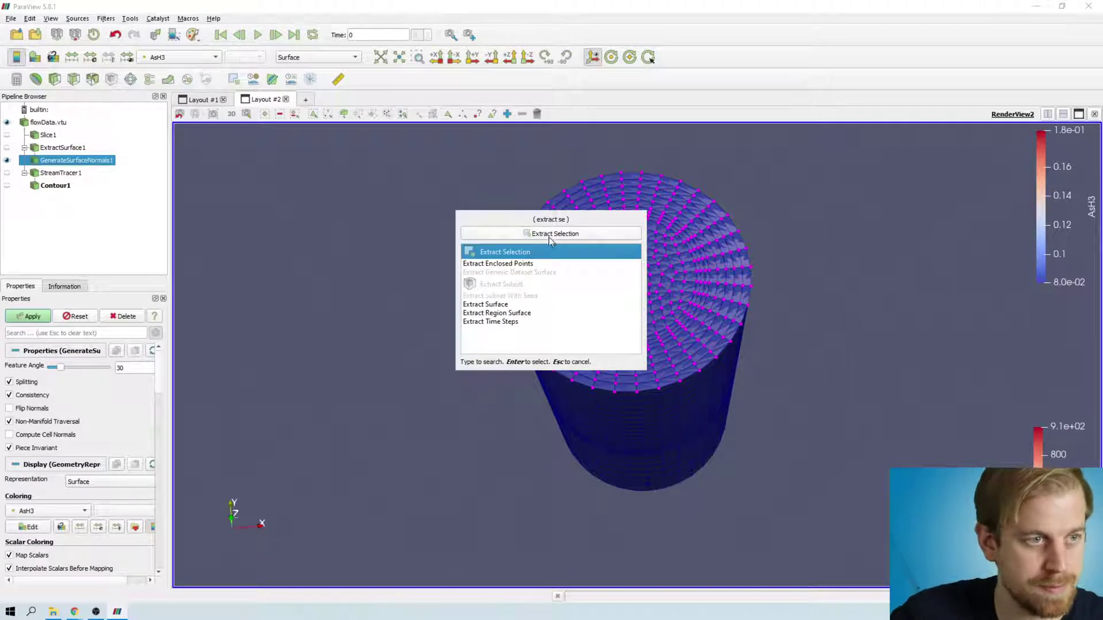
{"action": "left_click", "coordinate": [550, 236]}
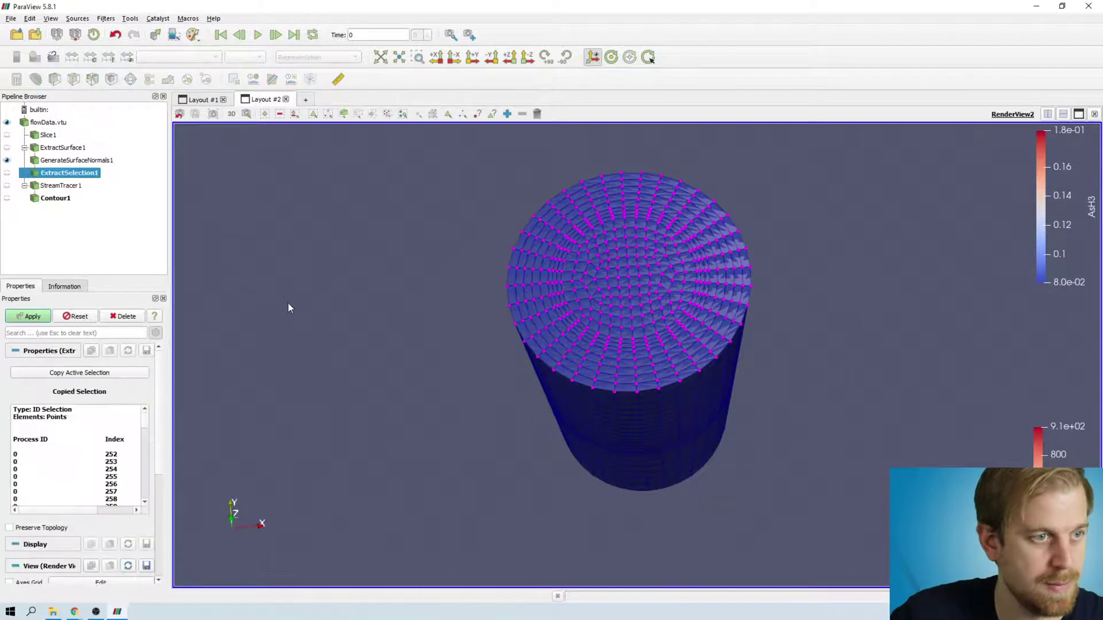
{"action": "left_click", "coordinate": [29, 316]}
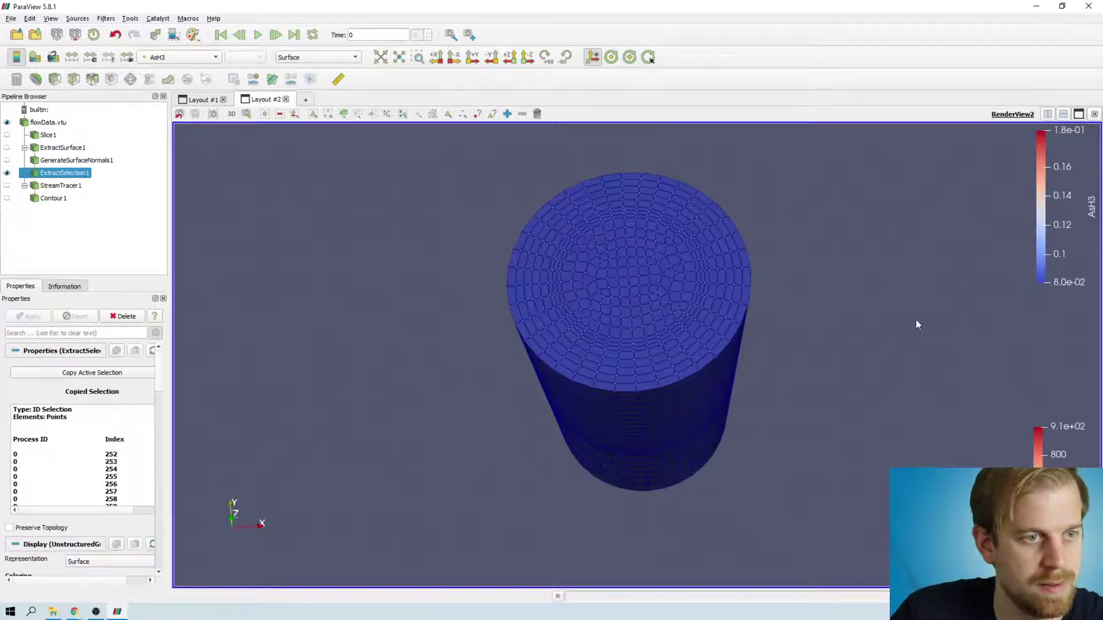
{"action": "left_click", "coordinate": [7, 122]}
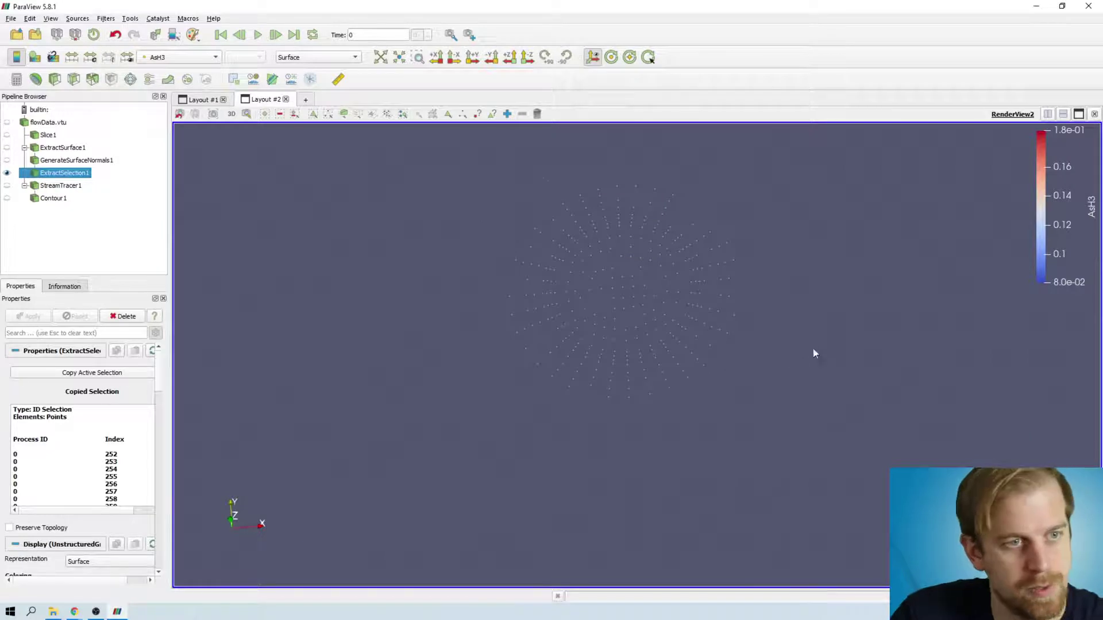
{"action": "mouse_move", "coordinate": [812, 349]}
{"action": "left_mouse_down"}
{"action": "mouse_move", "coordinate": [782, 293]}
{"action": "mouse_move", "coordinate": [760, 279]}
{"action": "mouse_move", "coordinate": [824, 355]}
{"action": "left_mouse_up"}
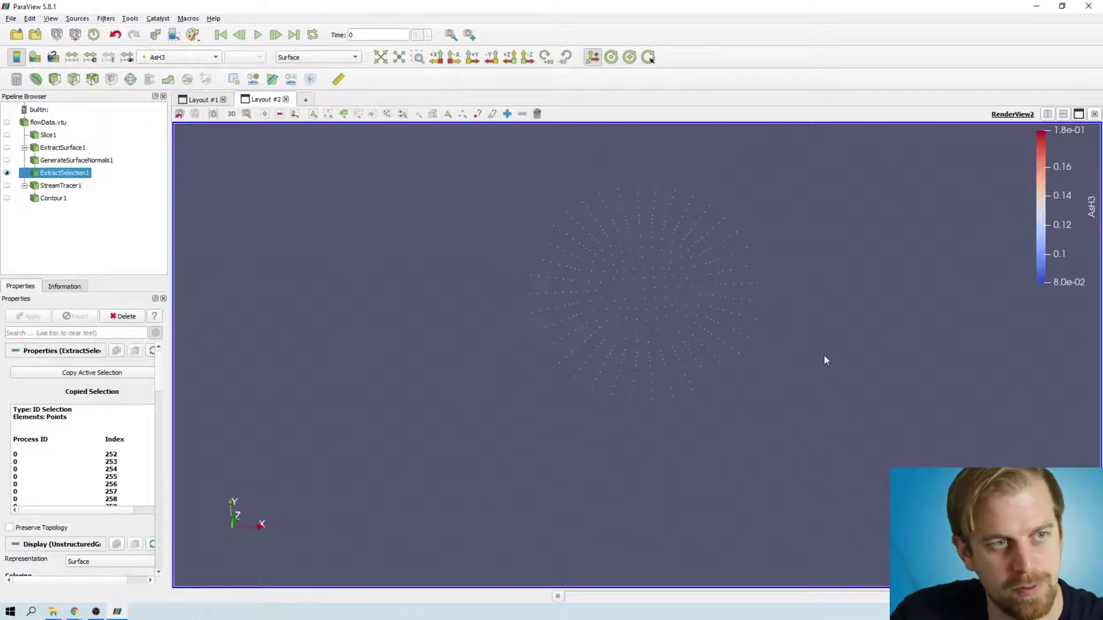
Step: Add a Stream Tracer With Custom Source to flowData.vtu with ExtractSelection1 as seed source and apply it
{"action": "left_click", "coordinate": [43, 123]}
{"action": "key", "text": "ctrl+space"}
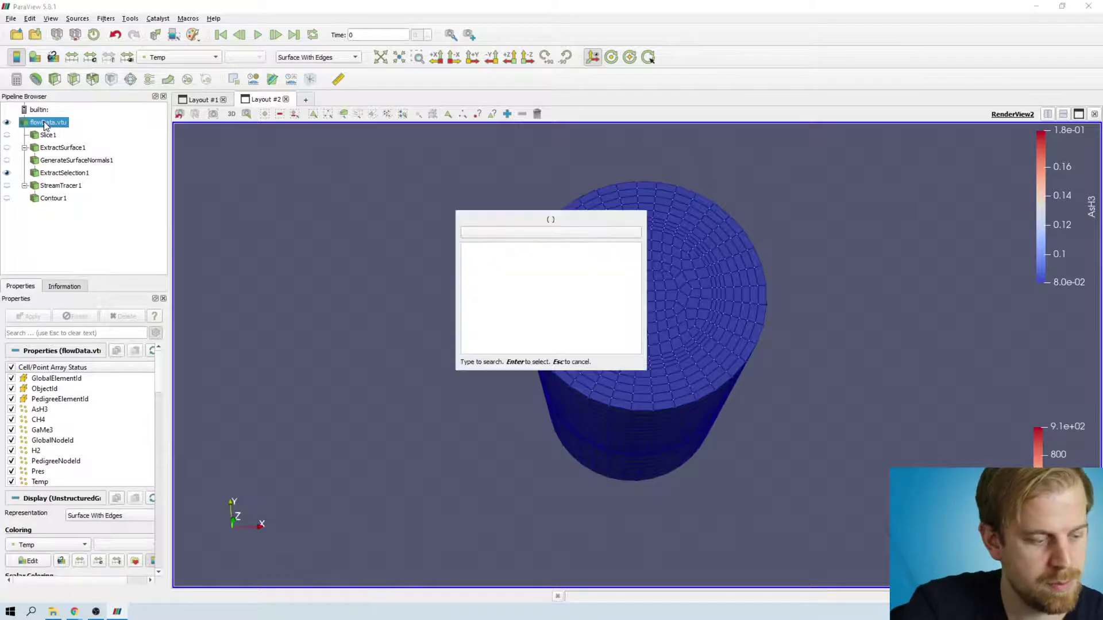
{"action": "type", "text": "stream"}
{"action": "key", "text": "Down"}
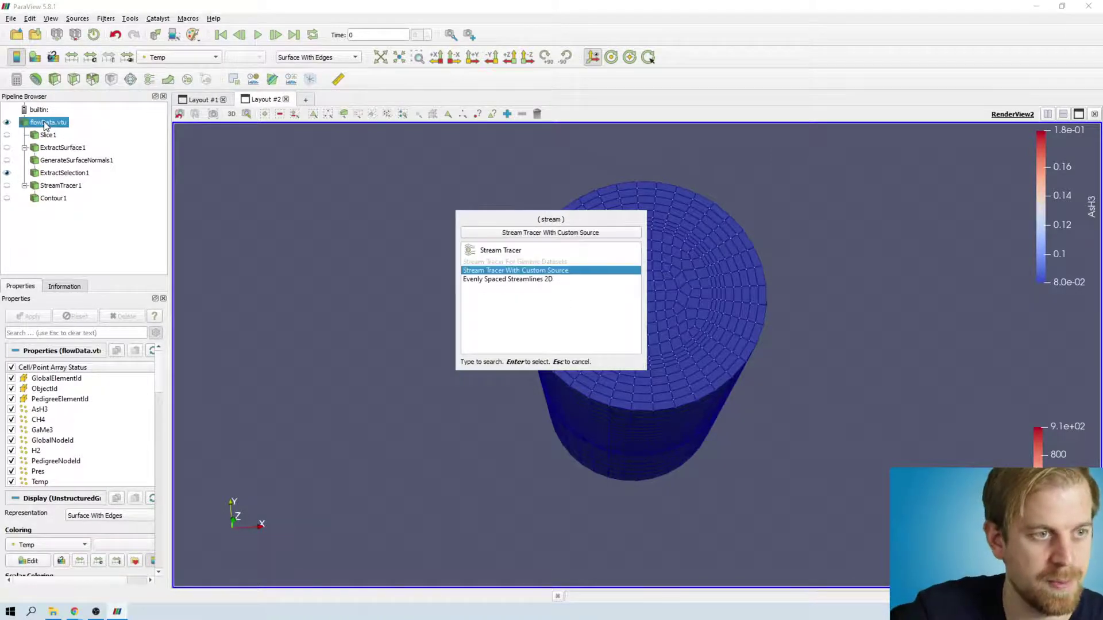
{"action": "key", "text": "Return"}
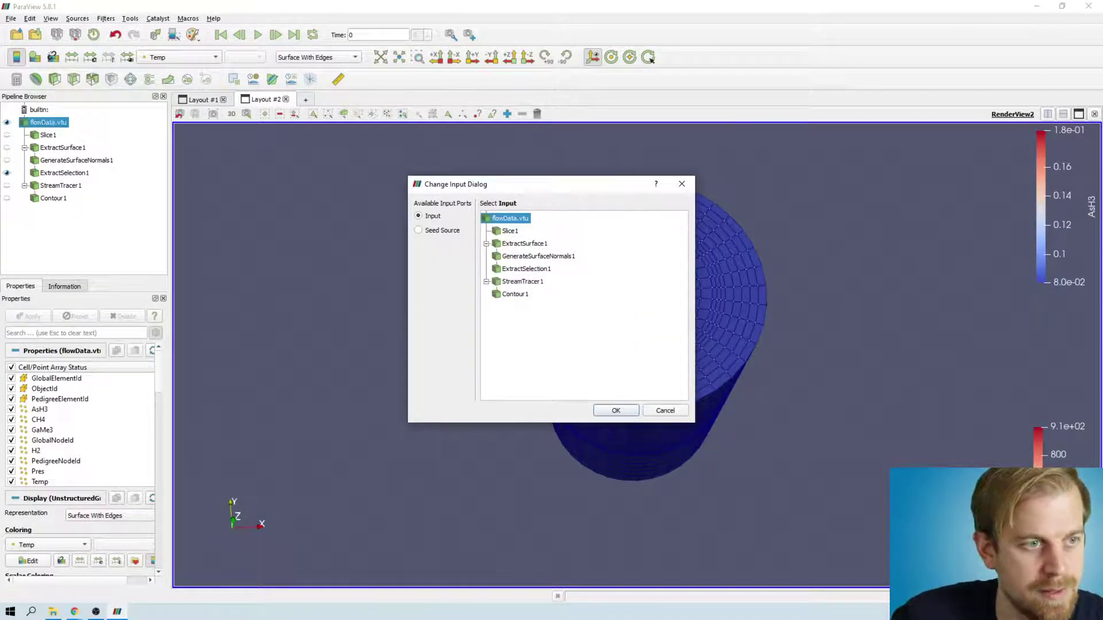
{"action": "left_click", "coordinate": [454, 230]}
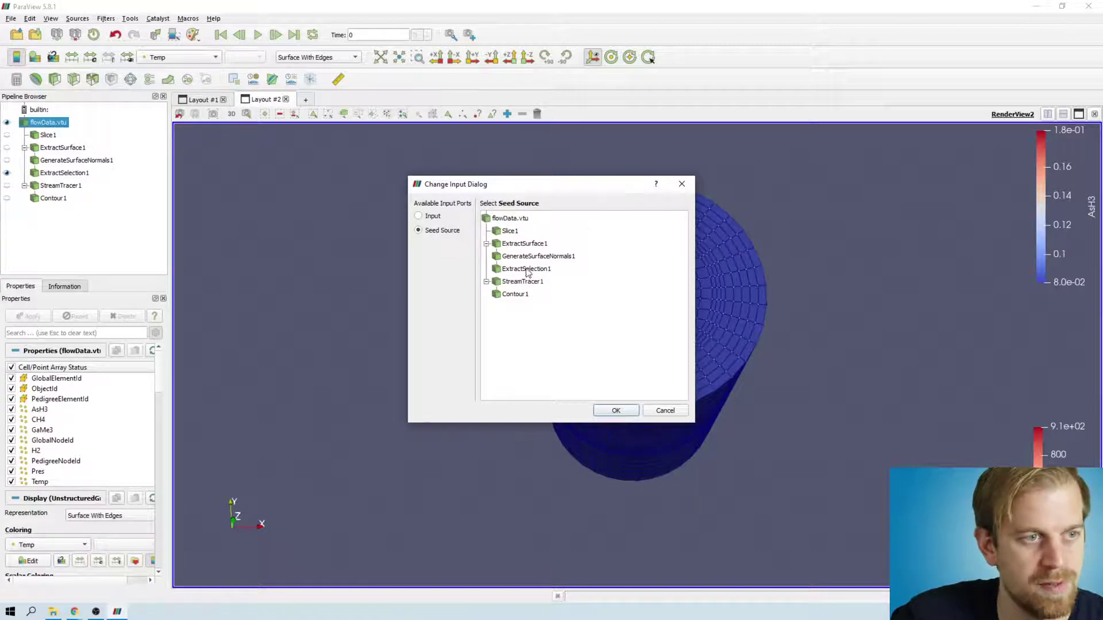
{"action": "left_click", "coordinate": [526, 269]}
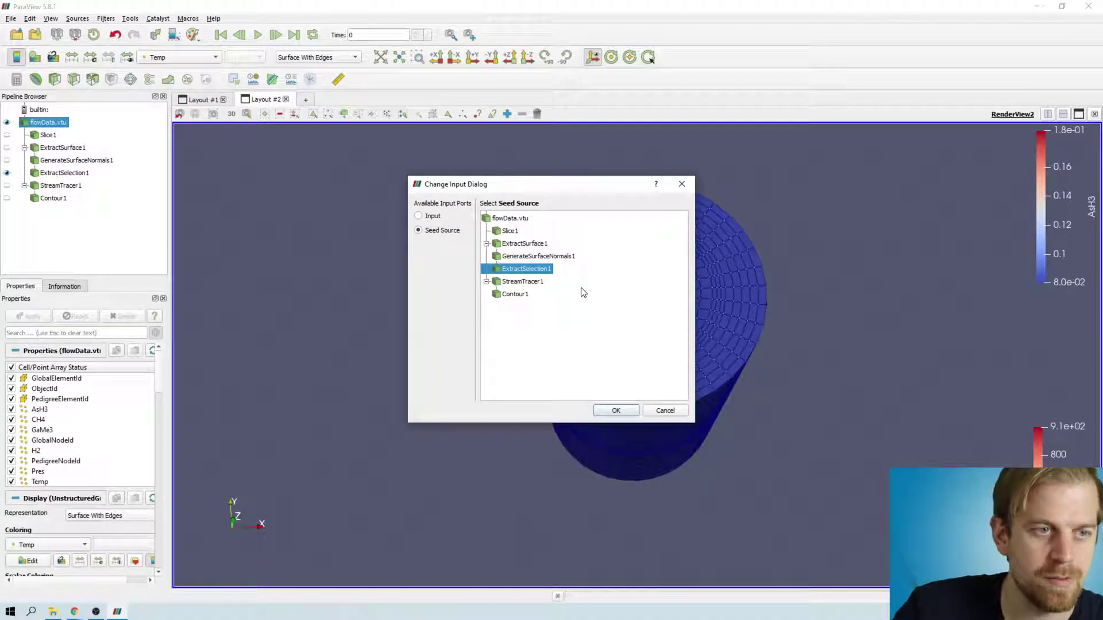
{"action": "left_click", "coordinate": [614, 410]}
{"action": "left_click", "coordinate": [38, 319]}
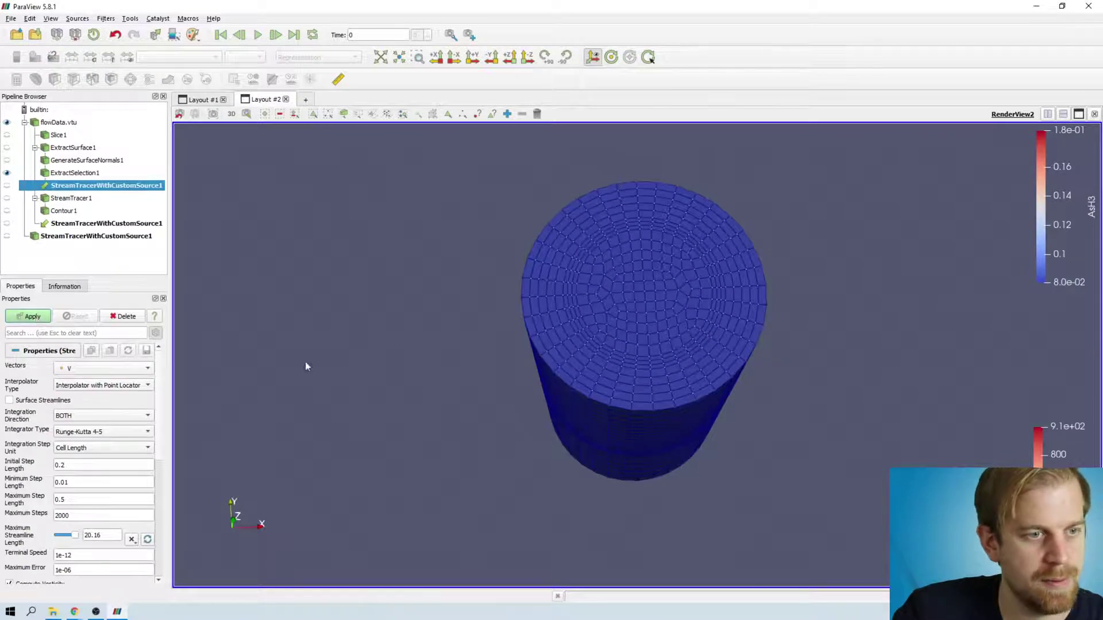
Step: Show GenerateSurfaceNormals1 around the custom-source streamlines and inspect the flow from the end face through the cylinder
{"action": "left_click_drag", "start_coordinate": [451, 322], "coordinate": [569, 333]}
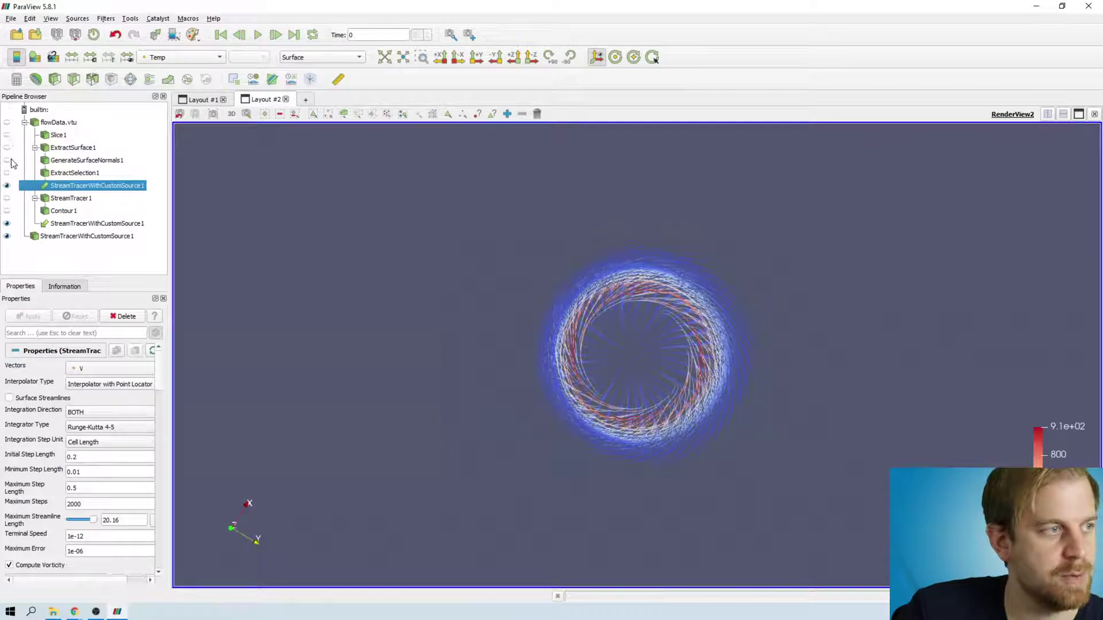
{"action": "left_click", "coordinate": [7, 160]}
{"action": "left_click_drag", "start_coordinate": [391, 303], "coordinate": [484, 374]}
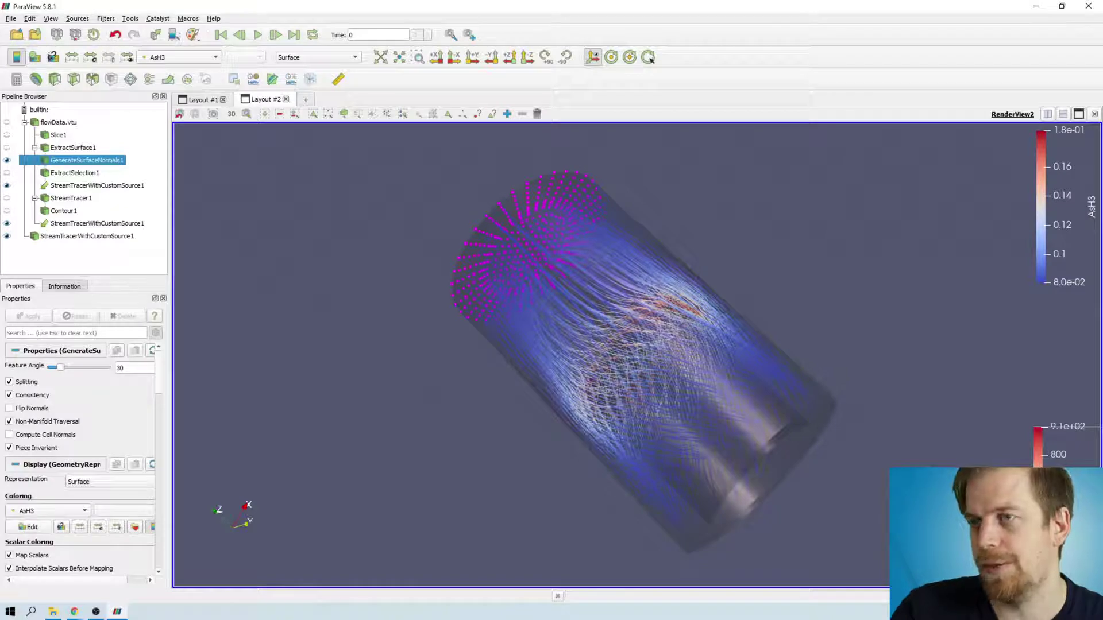
{"action": "left_click_drag", "start_coordinate": [868, 564], "coordinate": [817, 482]}
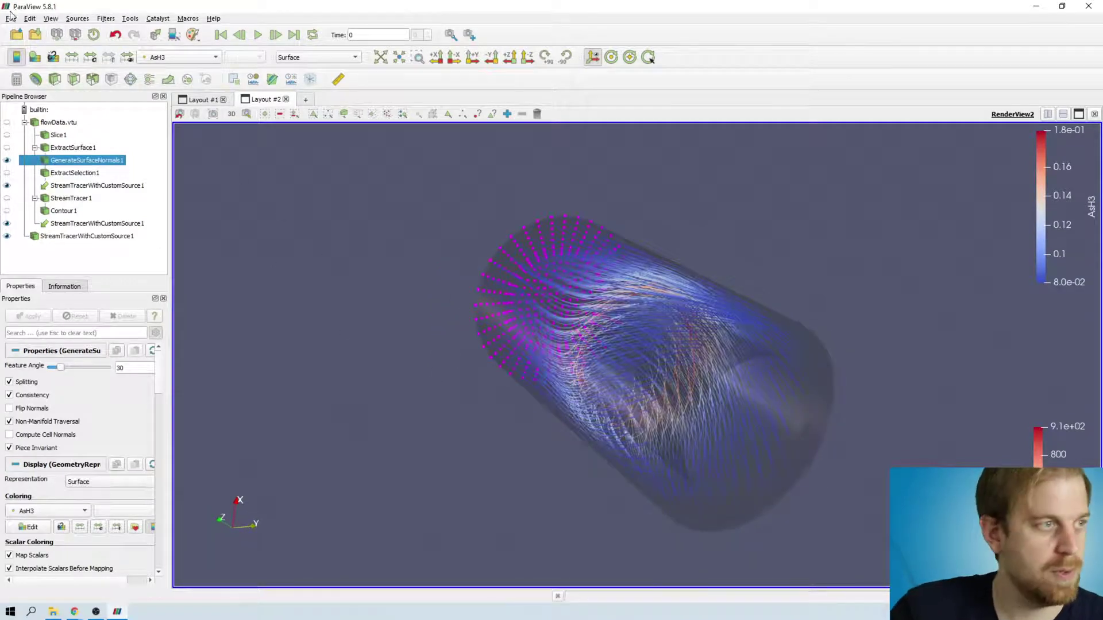
Step: Bring up Find Data for GenerateSurfaceNormals1, examine its selection query options and the selected points, and close it
{"action": "left_click", "coordinate": [27, 19]}
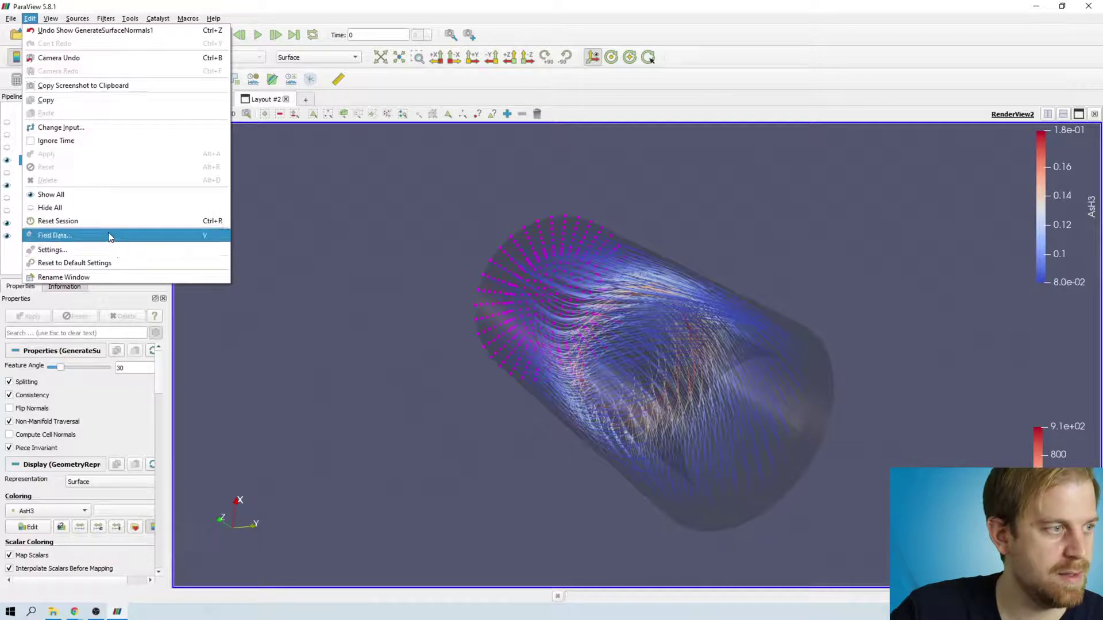
{"action": "left_click", "coordinate": [69, 235]}
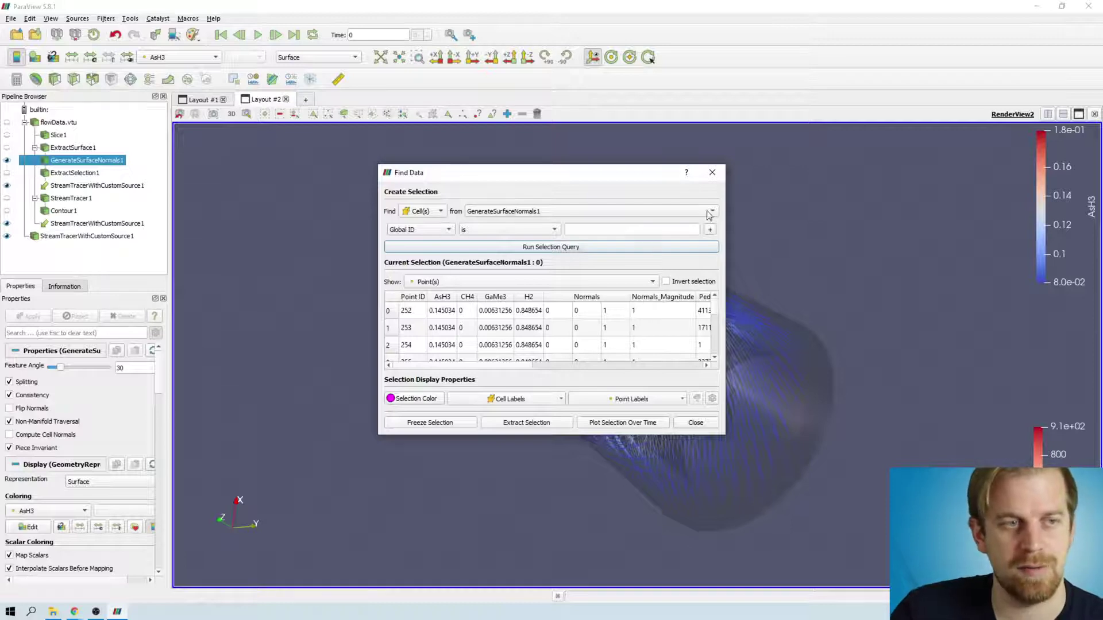
{"action": "left_click", "coordinate": [713, 173]}
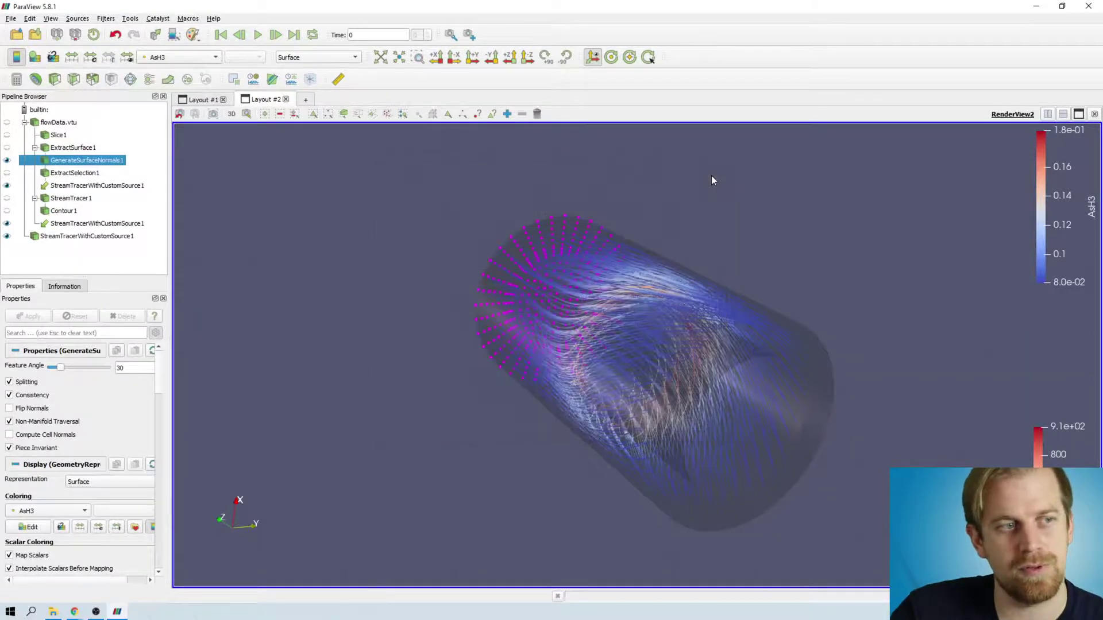
Step: Look up the LagrangianParticleTracker plugin in the Plugin Manager
{"action": "left_click", "coordinate": [130, 19]}
{"action": "left_click", "coordinate": [166, 98]}
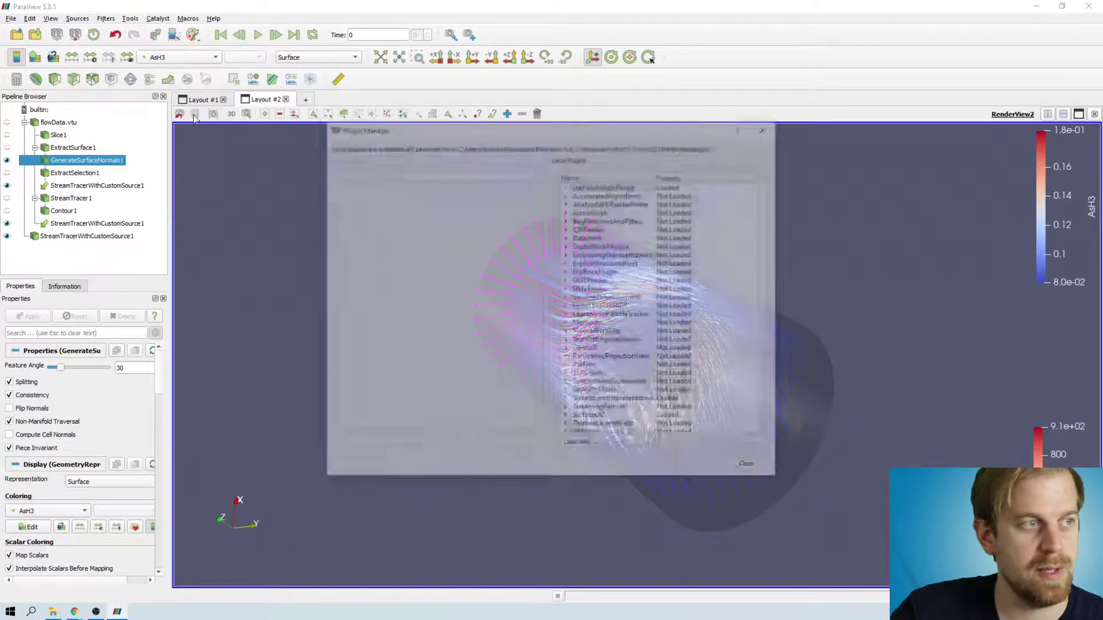
{"action": "left_click", "coordinate": [629, 316]}
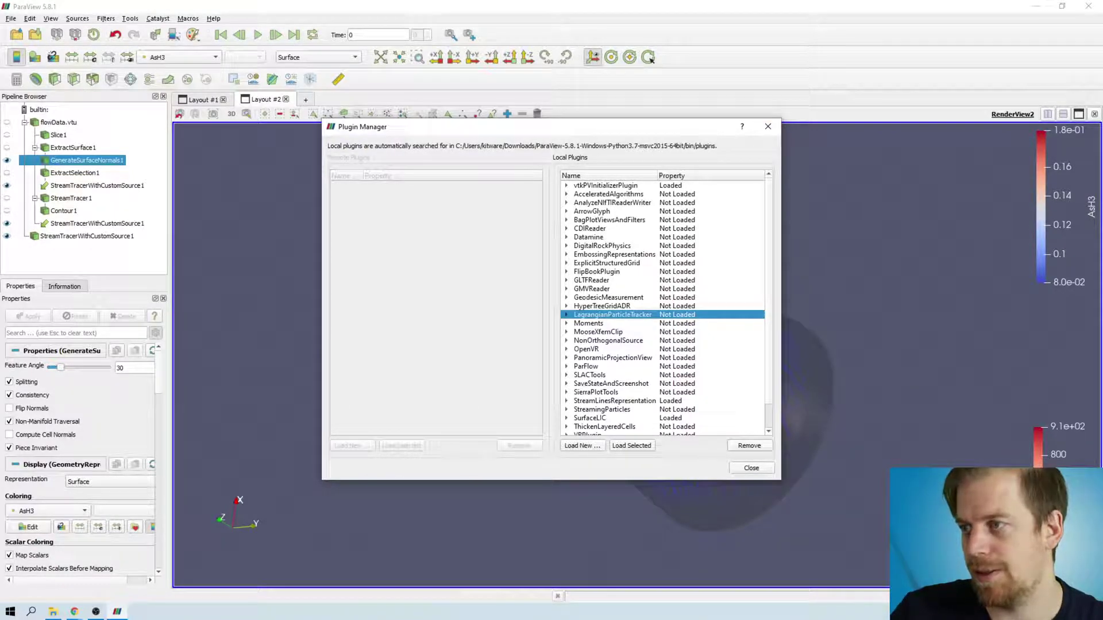
{"action": "key", "text": "alt+Tab"}
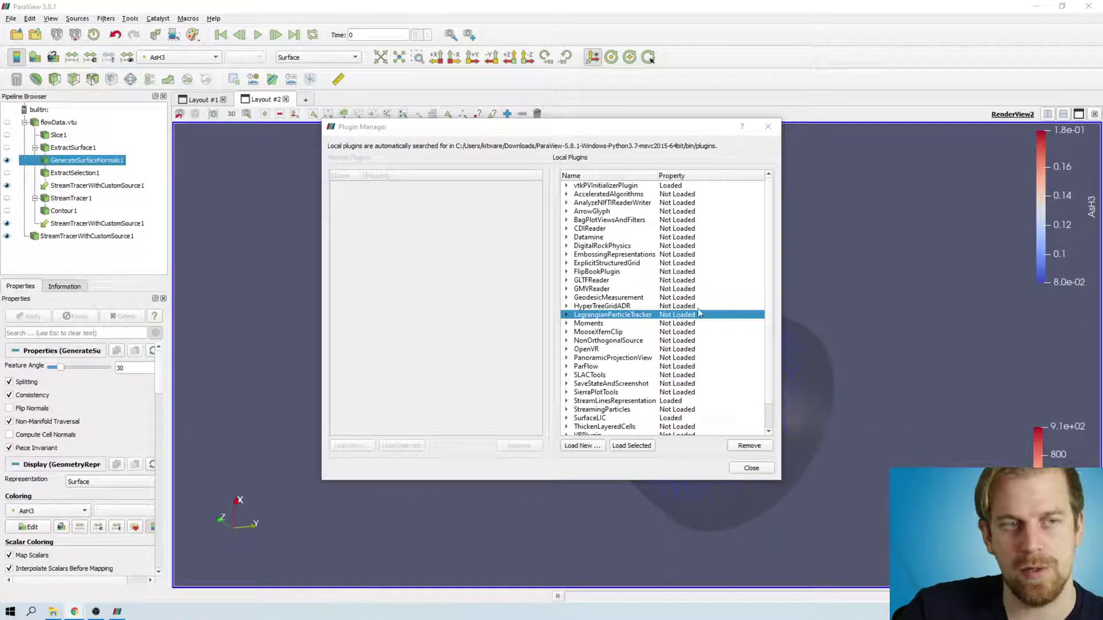
Step: Close the Plugin Manager and delete StreamTracerWithCustomSource1 from the pipeline
{"action": "left_click", "coordinate": [772, 132]}
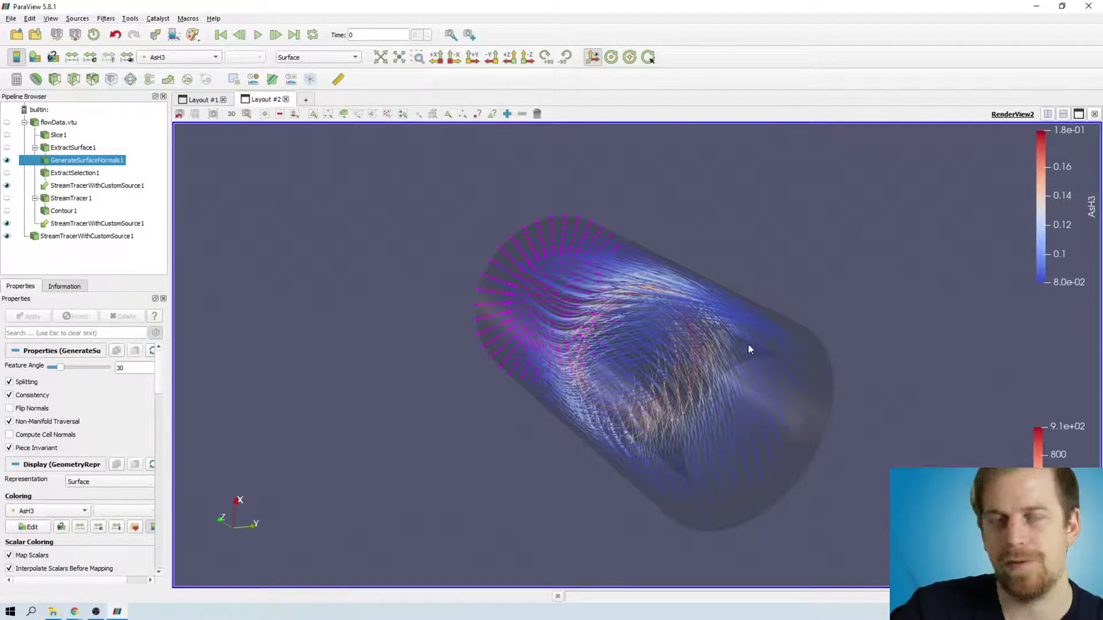
{"action": "left_click_drag", "start_coordinate": [781, 402], "coordinate": [790, 461]}
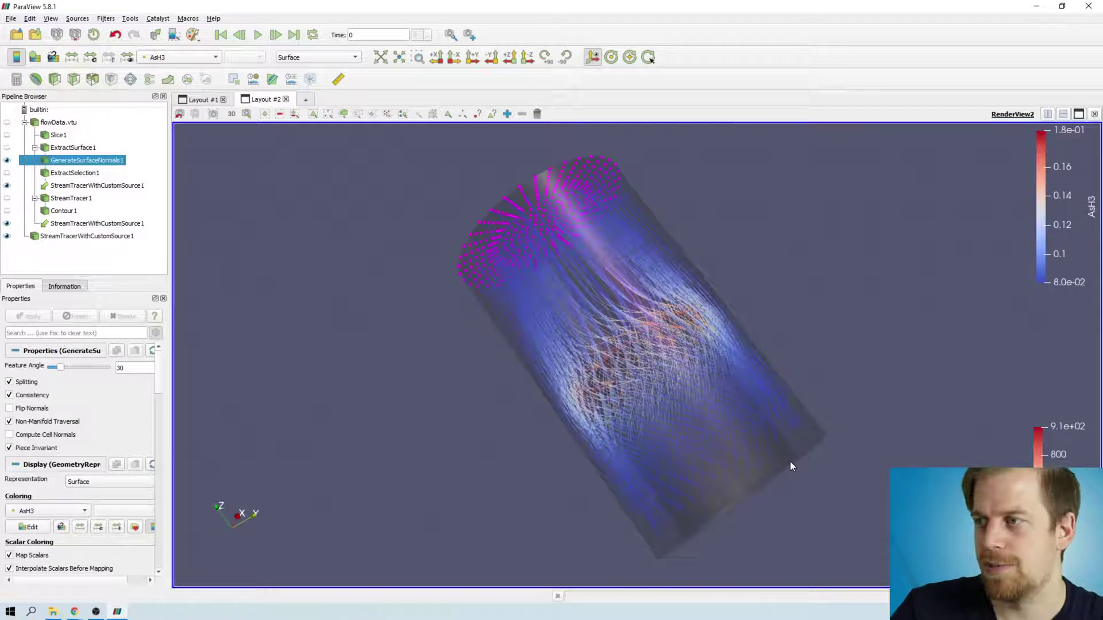
{"action": "left_click", "coordinate": [7, 161]}
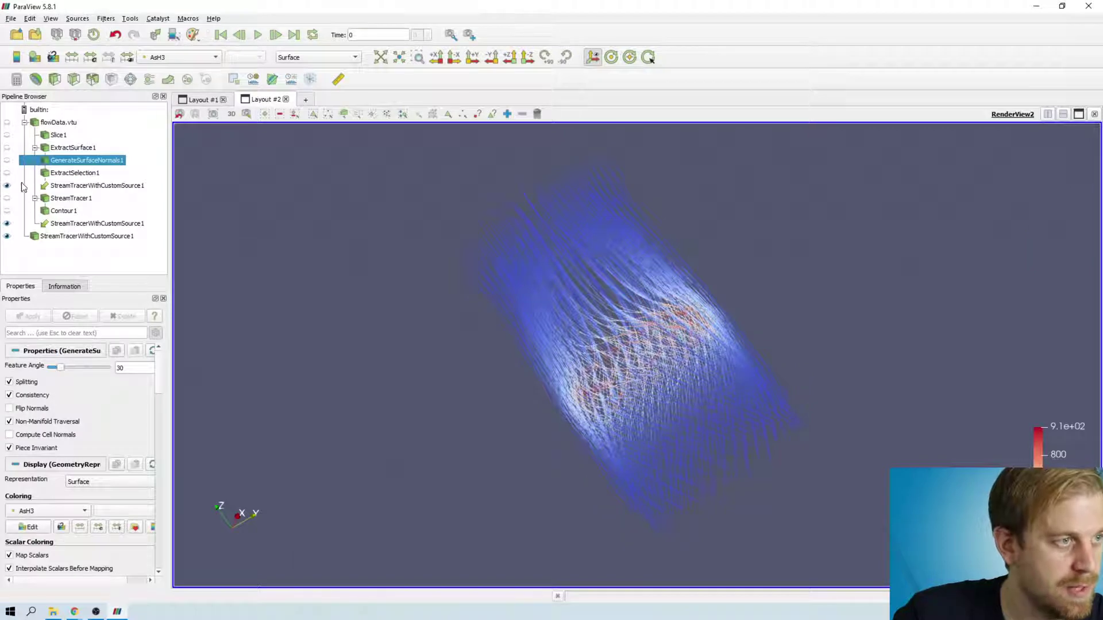
{"action": "left_click", "coordinate": [7, 160]}
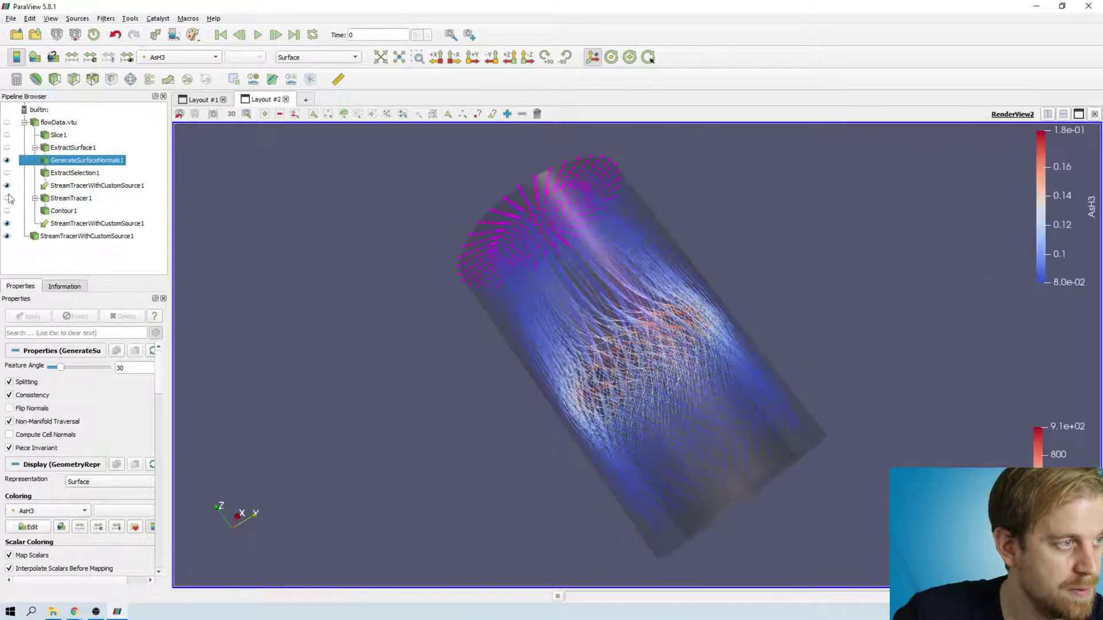
{"action": "left_click", "coordinate": [120, 237]}
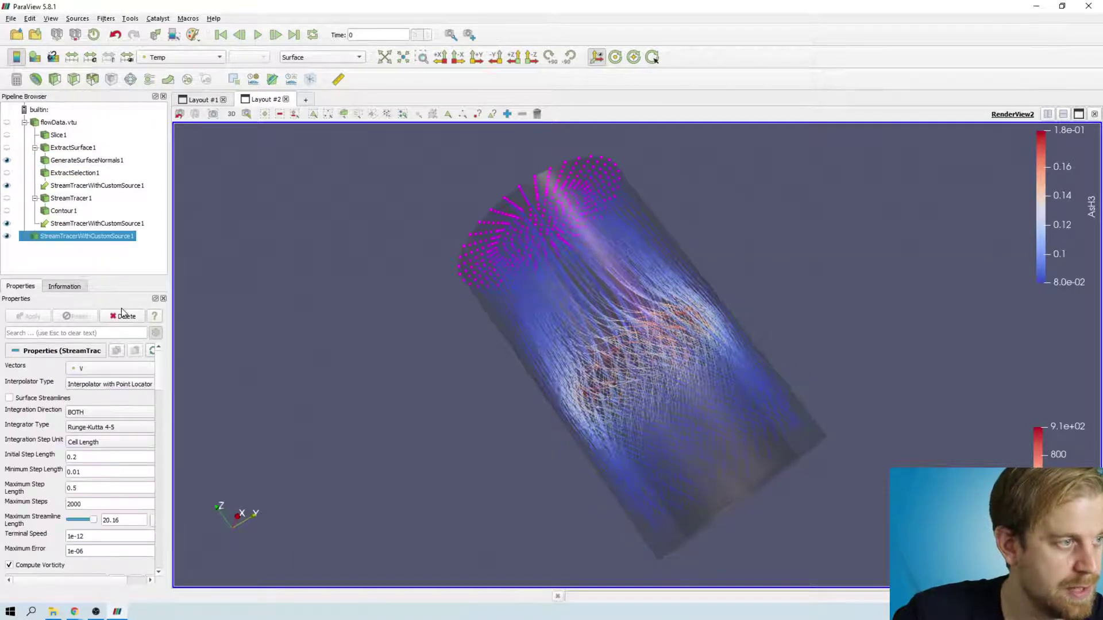
{"action": "left_click", "coordinate": [123, 317]}
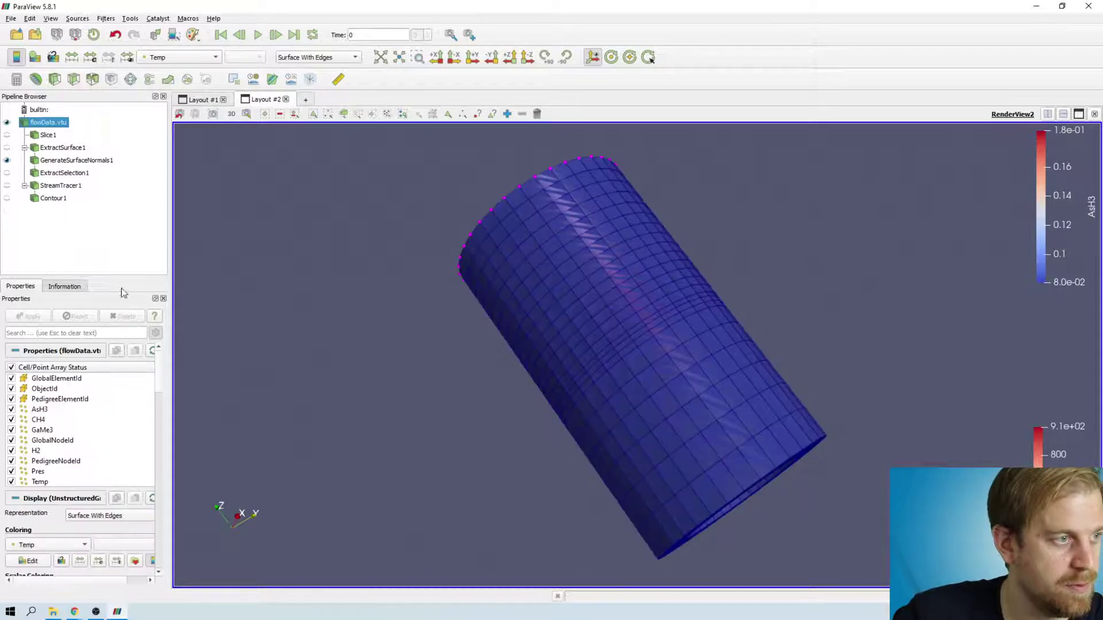
Step: Hide flowData.vtu and show StreamTracer1 and Contour1 inside the transparent cylinder
{"action": "left_click", "coordinate": [21, 191]}
{"action": "left_click_drag", "start_coordinate": [354, 271], "coordinate": [394, 294]}
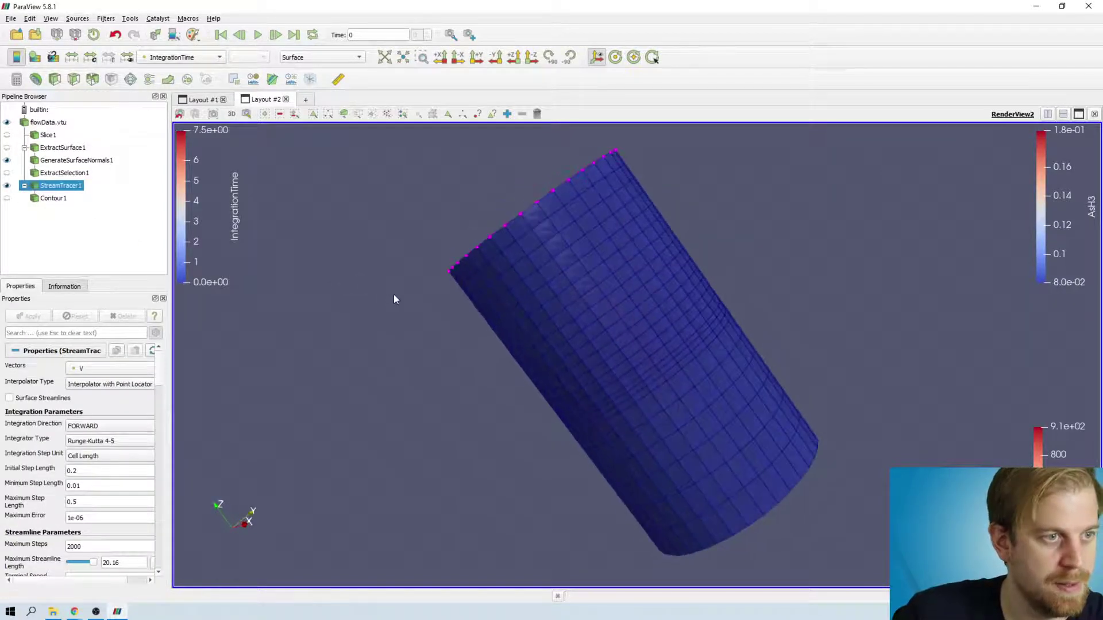
{"action": "left_click", "coordinate": [8, 186]}
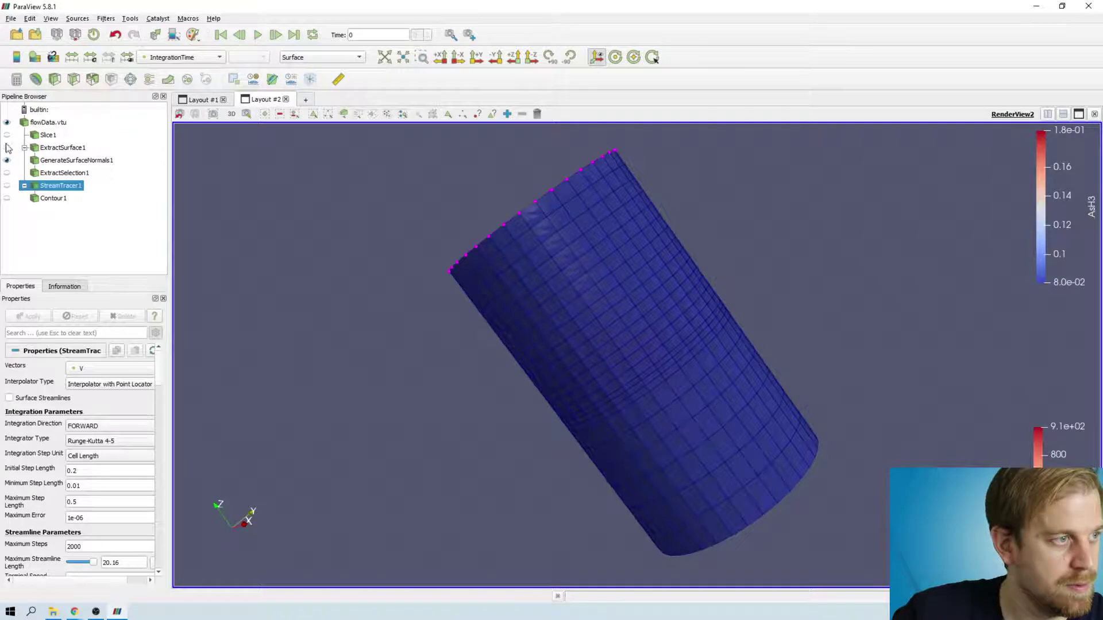
{"action": "left_click", "coordinate": [7, 124]}
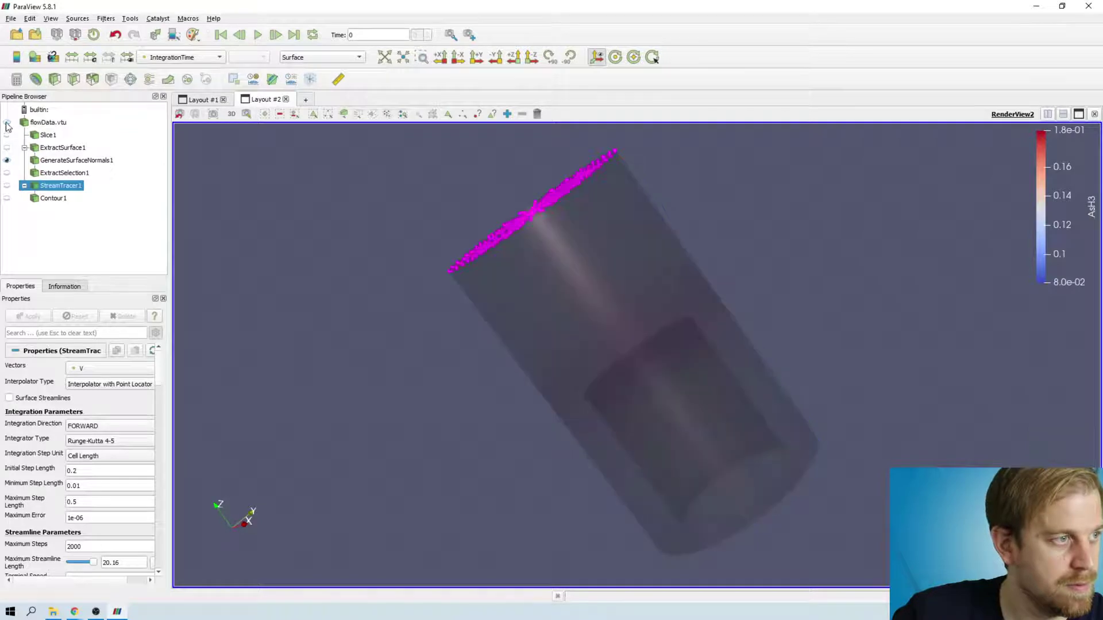
{"action": "left_click", "coordinate": [7, 198]}
{"action": "left_click", "coordinate": [7, 186]}
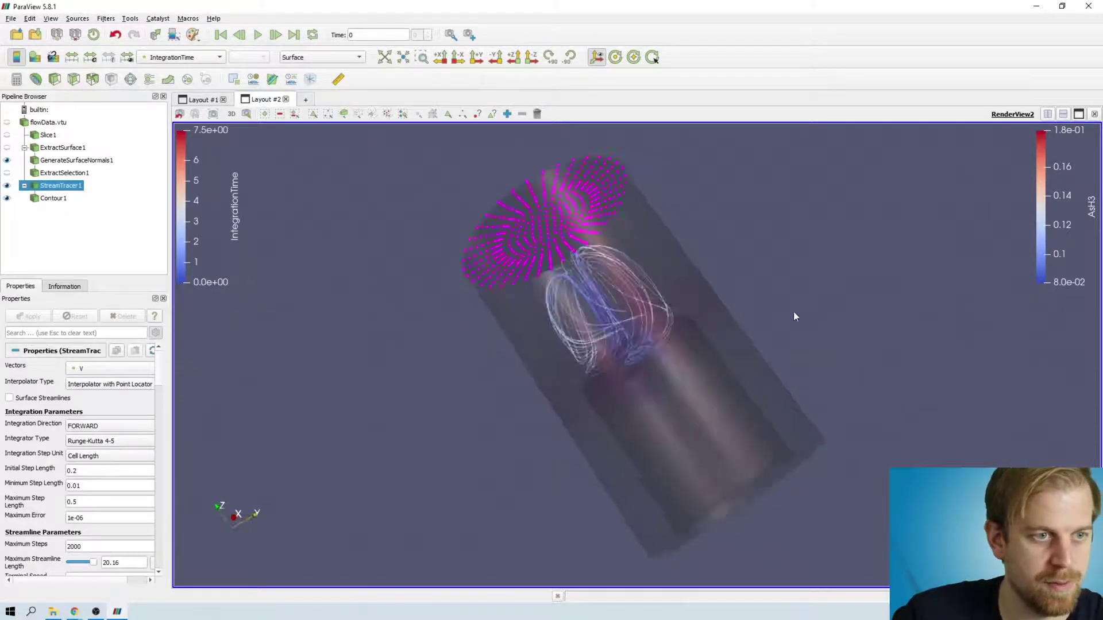
{"action": "left_click_drag", "start_coordinate": [794, 316], "coordinate": [753, 381]}
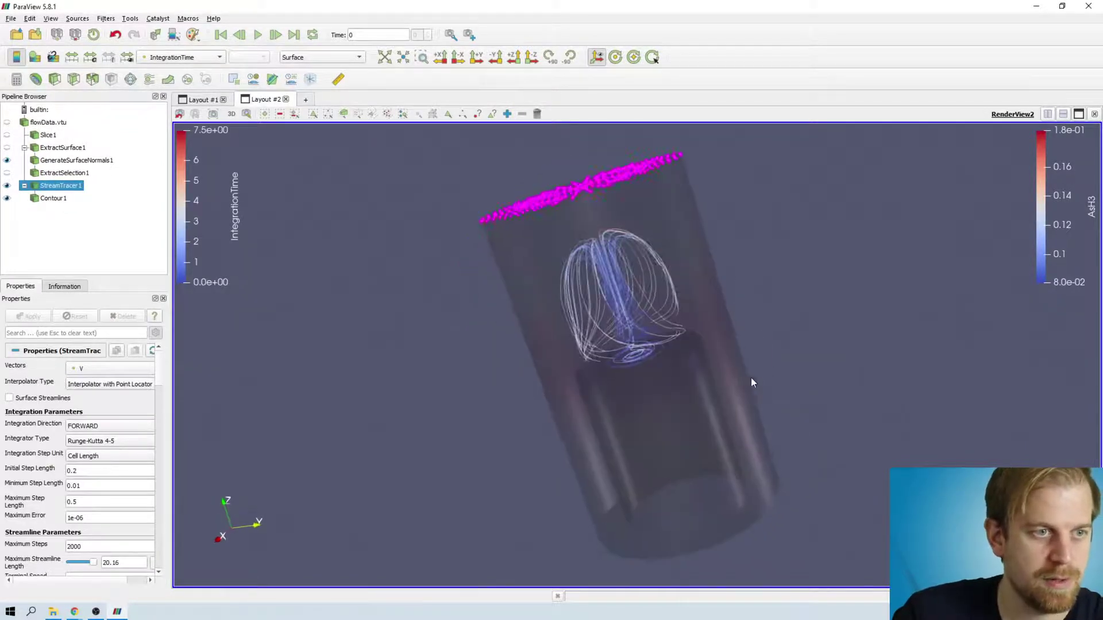
Step: Clear the point selection on the end face and hide StreamTracer1, making Contour1 the active source
{"action": "left_click", "coordinate": [537, 114]}
{"action": "left_click_drag", "start_coordinate": [827, 257], "coordinate": [776, 261]}
{"action": "left_click", "coordinate": [53, 198]}
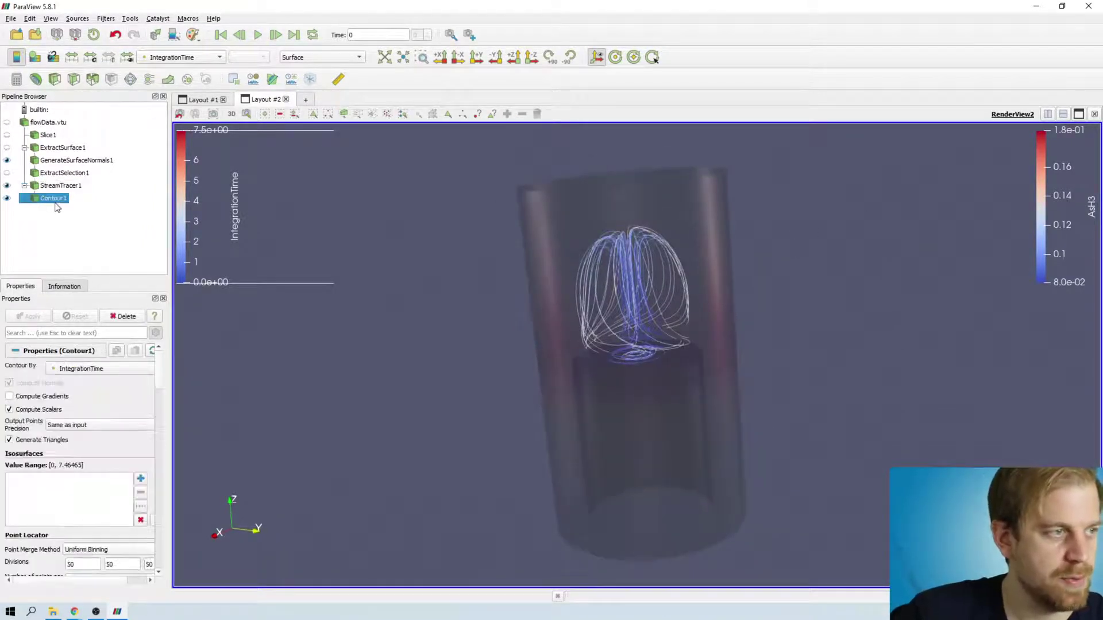
{"action": "scroll", "coordinate": [470, 292], "scroll_direction": "up", "scroll_amount": 3}
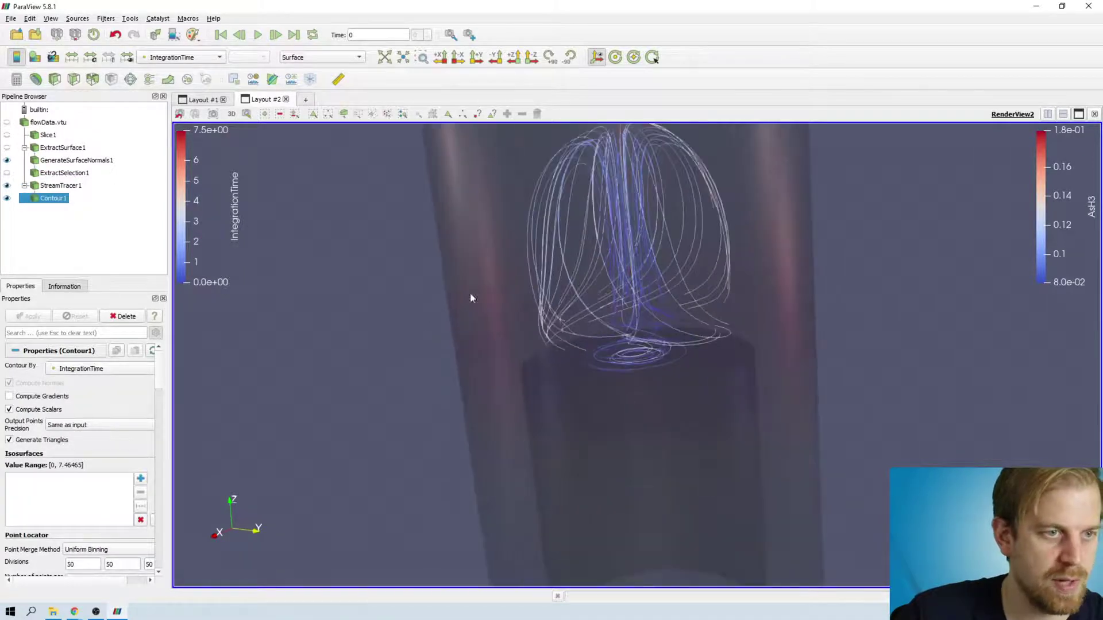
{"action": "left_click", "coordinate": [6, 186]}
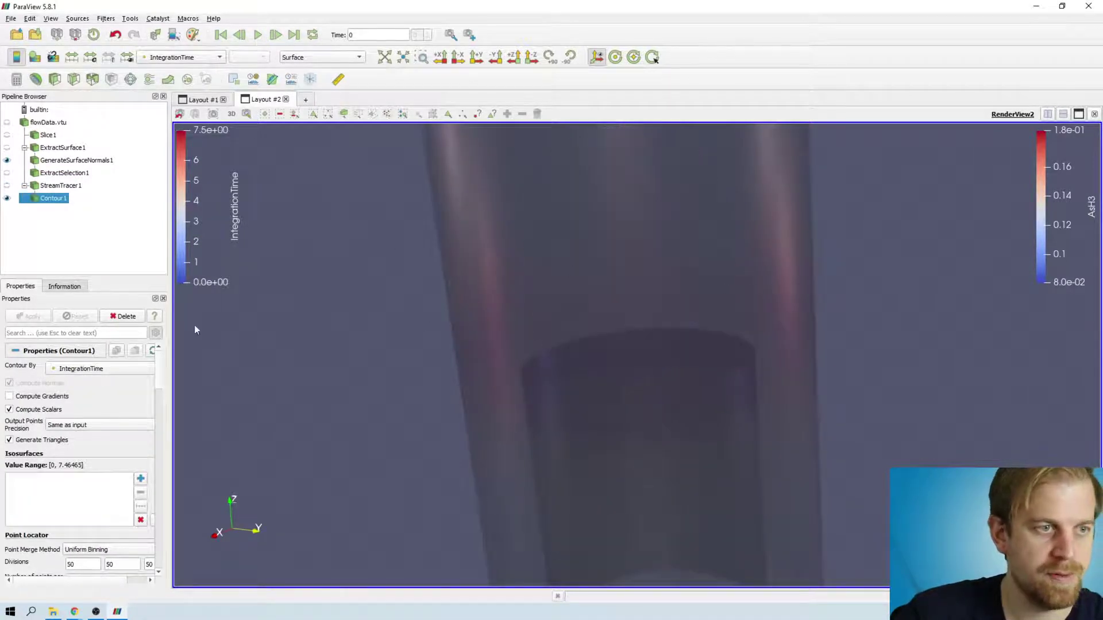
{"action": "left_click_drag", "start_coordinate": [650, 315], "coordinate": [835, 330]}
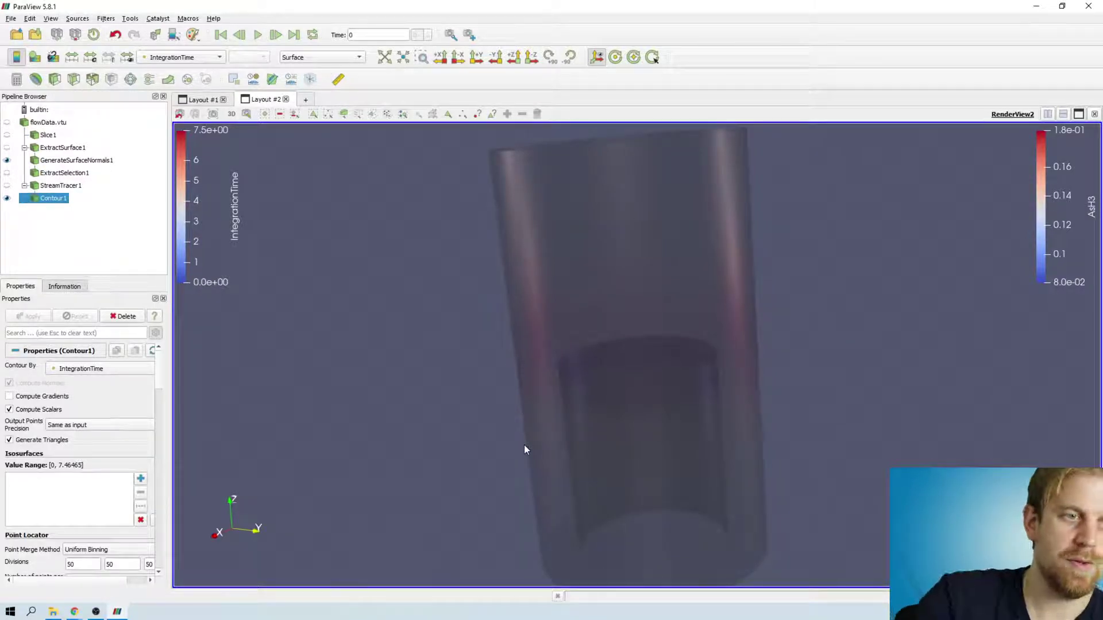
Step: Bring up the Animation View and add an animation track for the Isosurfaces property of Contour1
{"action": "right_click", "coordinate": [902, 56]}
{"action": "left_click", "coordinate": [958, 85]}
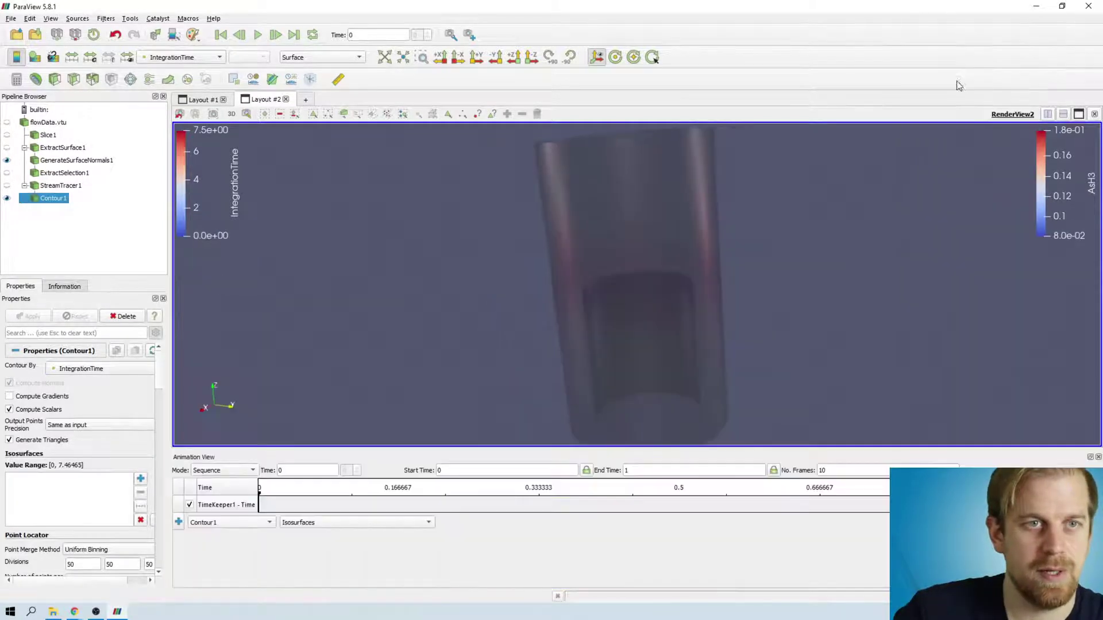
{"action": "left_click", "coordinate": [51, 18]}
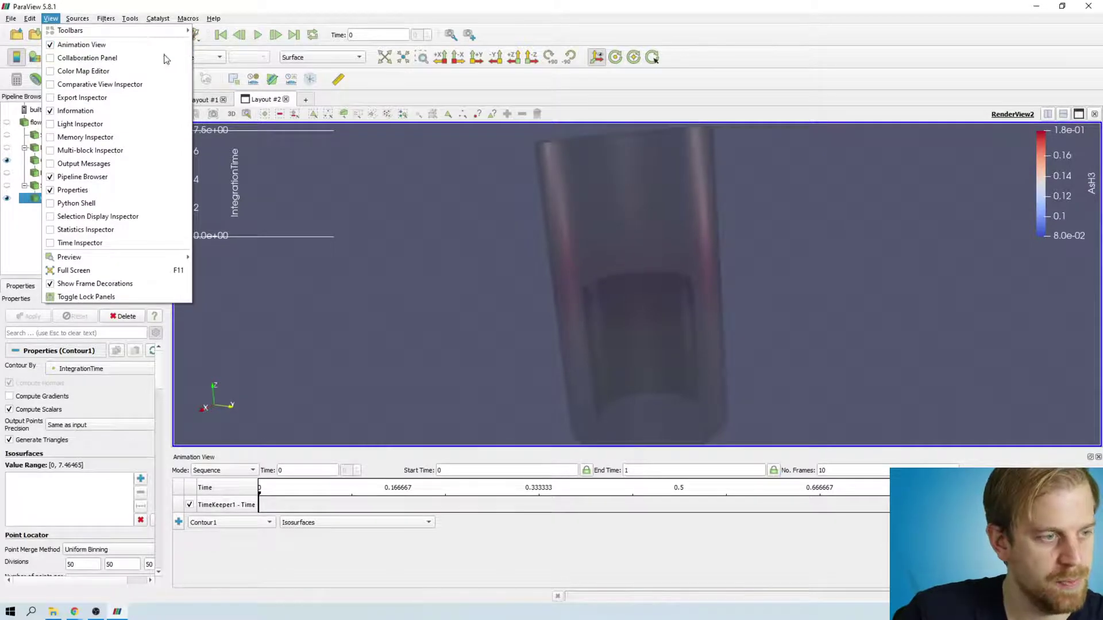
{"action": "left_click", "coordinate": [840, 68]}
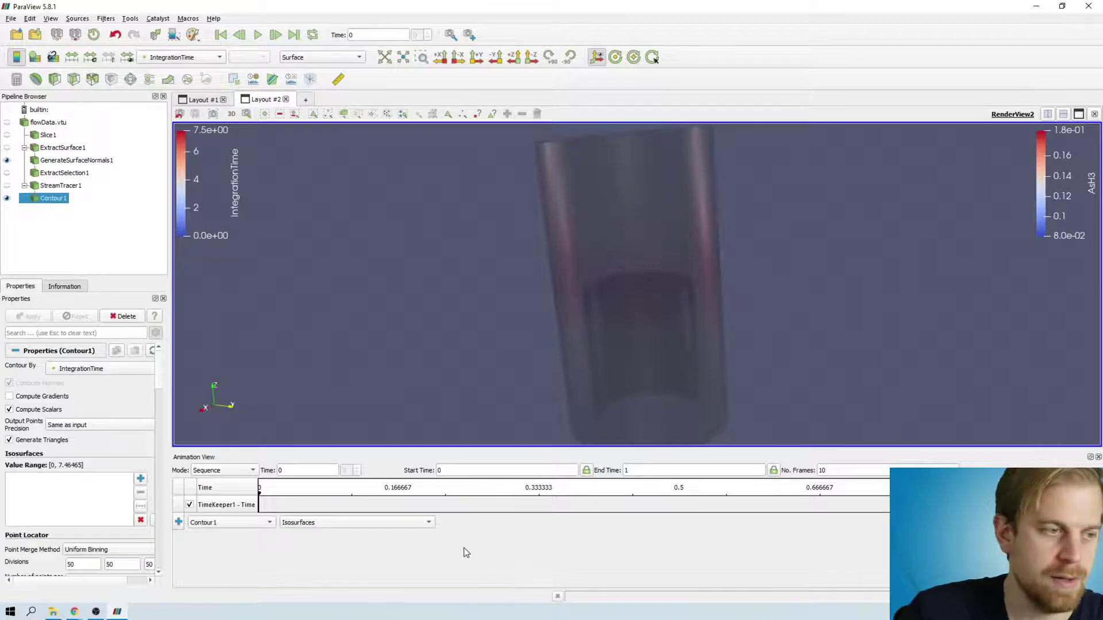
{"action": "left_click", "coordinate": [199, 526]}
{"action": "left_click", "coordinate": [201, 523]}
{"action": "left_click", "coordinate": [310, 528]}
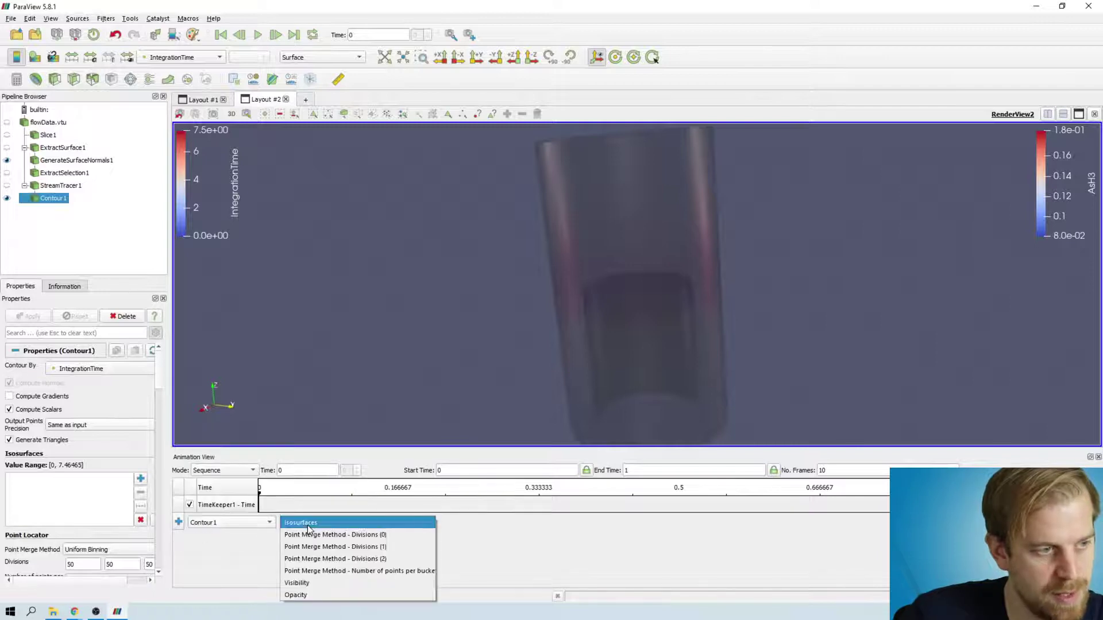
{"action": "left_click", "coordinate": [310, 529]}
{"action": "left_click", "coordinate": [179, 523]}
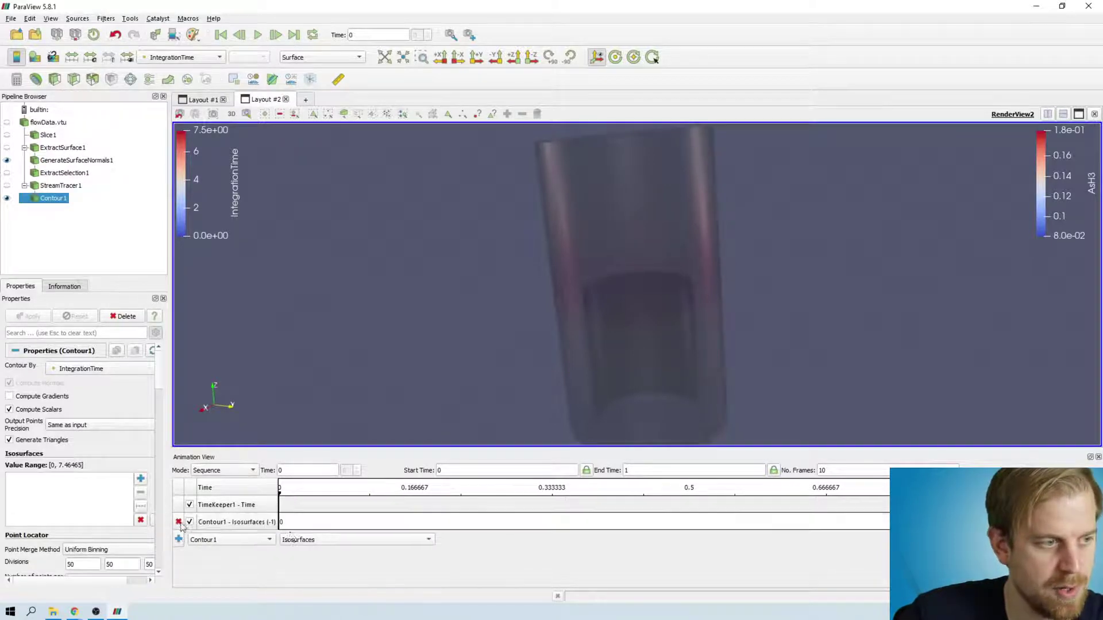
{"action": "double_click", "coordinate": [531, 528]}
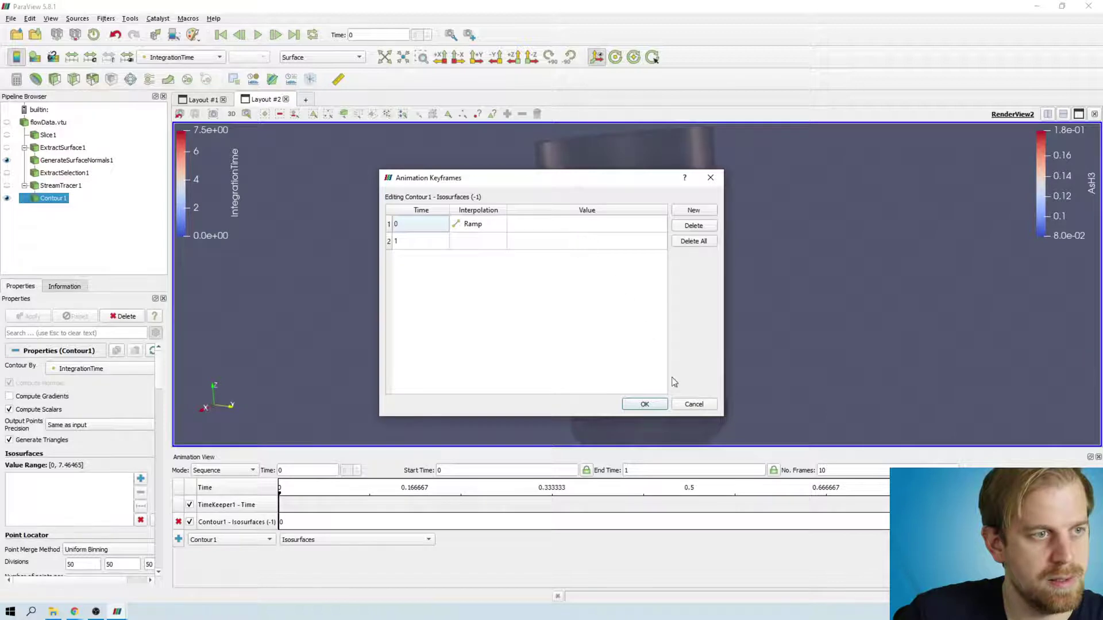
{"action": "left_click", "coordinate": [581, 227]}
{"action": "double_click", "coordinate": [566, 242]}
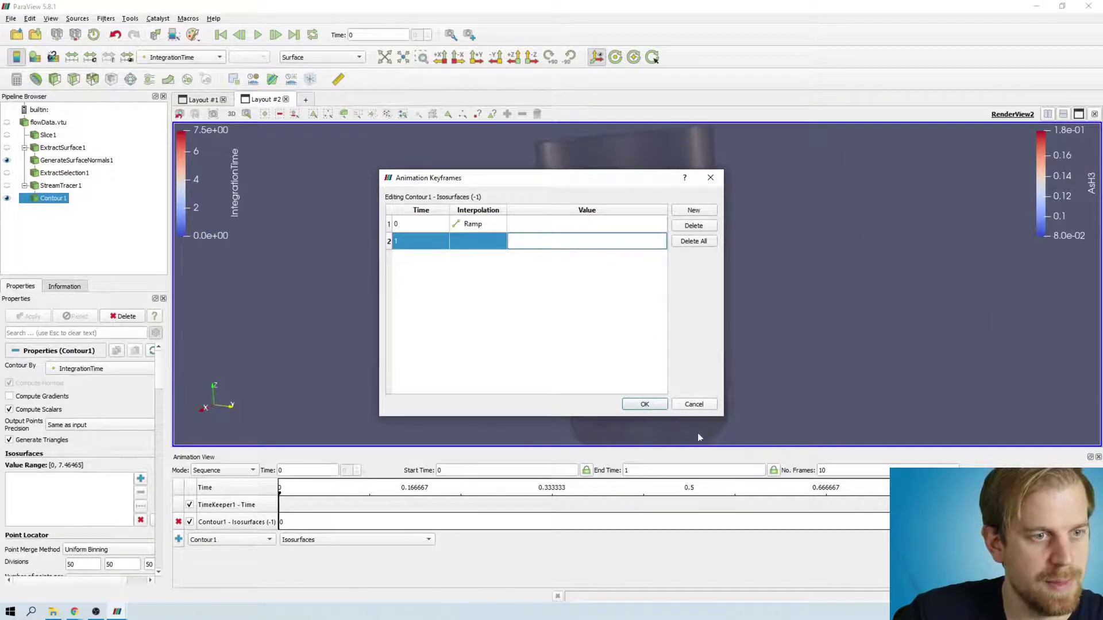
{"action": "left_click", "coordinate": [694, 404]}
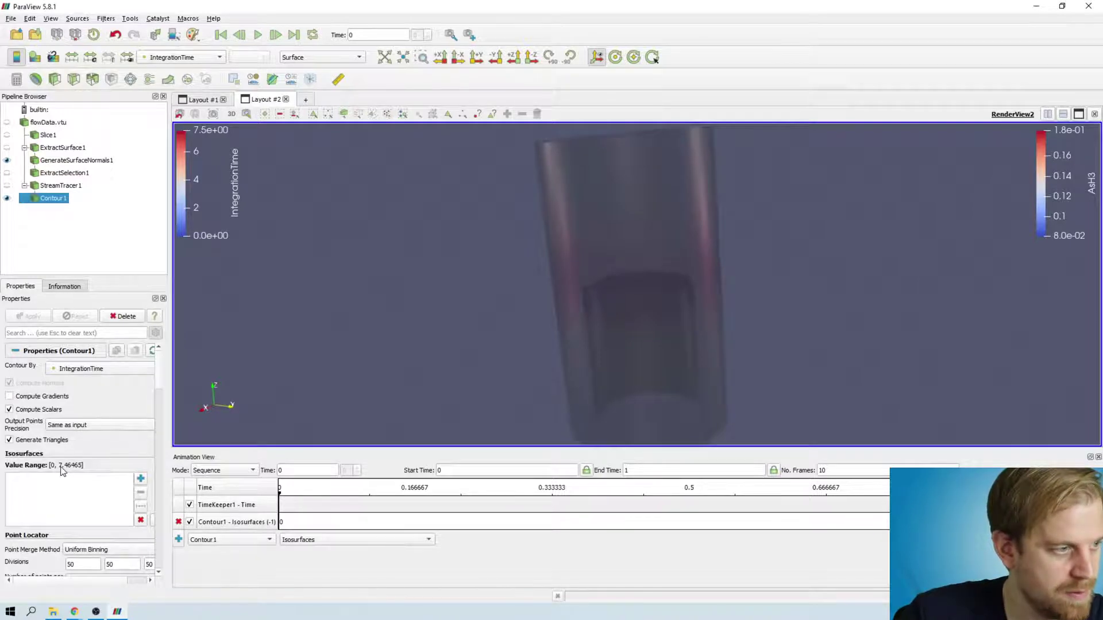
Step: Set the Contour1 Isosurfaces keyframes to 0.01 at time 0 and 7.4 at time 1
{"action": "double_click", "coordinate": [414, 522]}
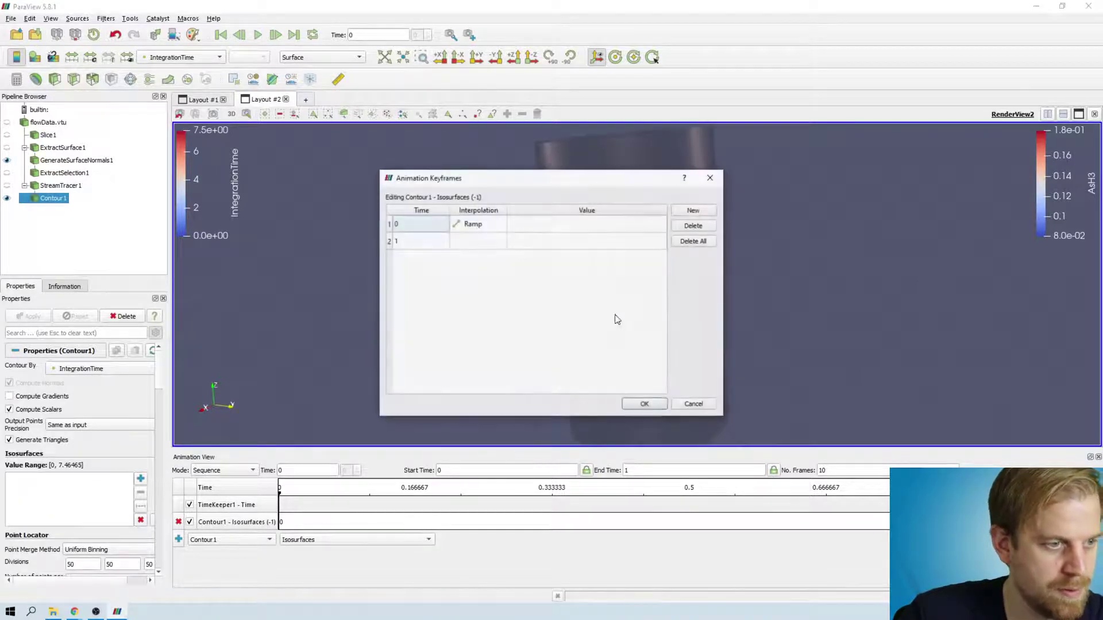
{"action": "double_click", "coordinate": [599, 227]}
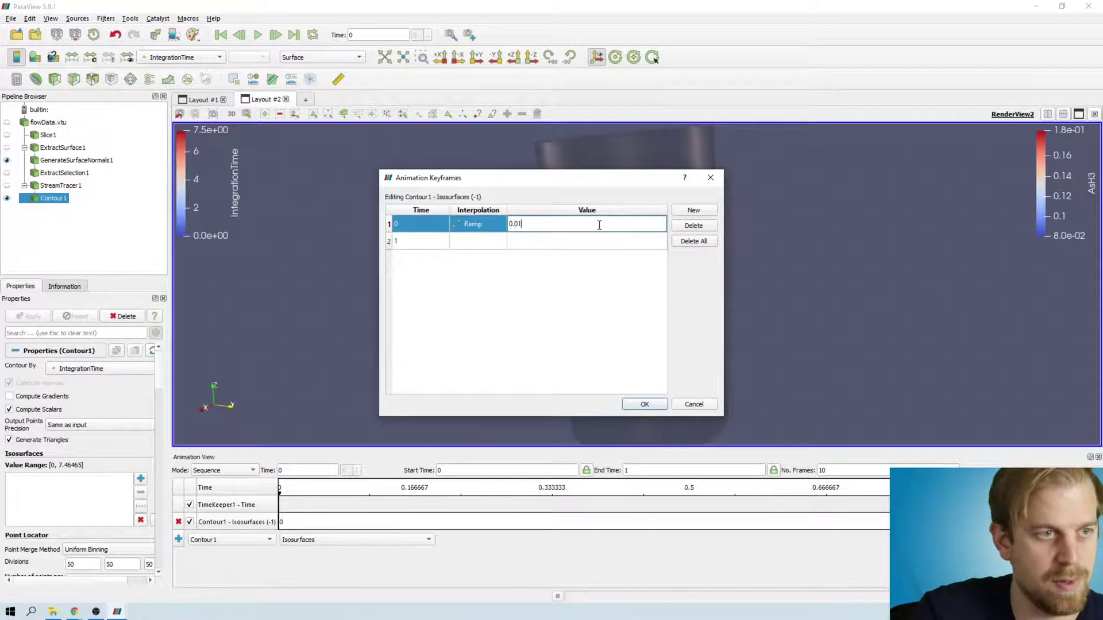
{"action": "left_click", "coordinate": [593, 247]}
{"action": "double_click", "coordinate": [591, 244]}
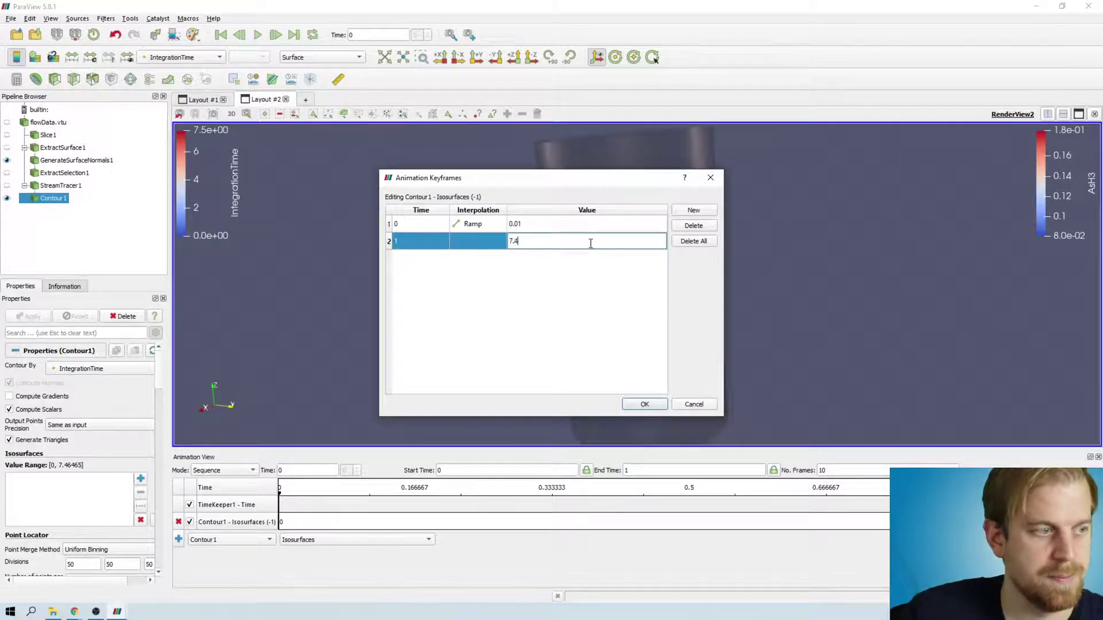
{"action": "left_click", "coordinate": [638, 406]}
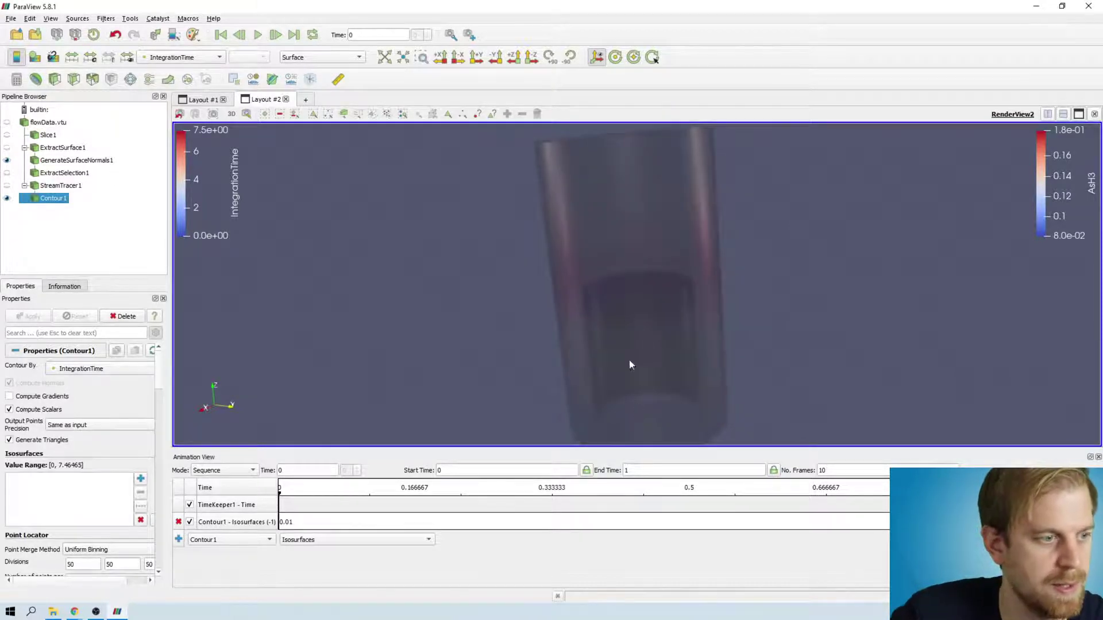
Step: Play the Contour1 isosurface animation in Sequence mode and watch the points move
{"action": "left_click", "coordinate": [257, 34]}
{"action": "left_click", "coordinate": [258, 34]}
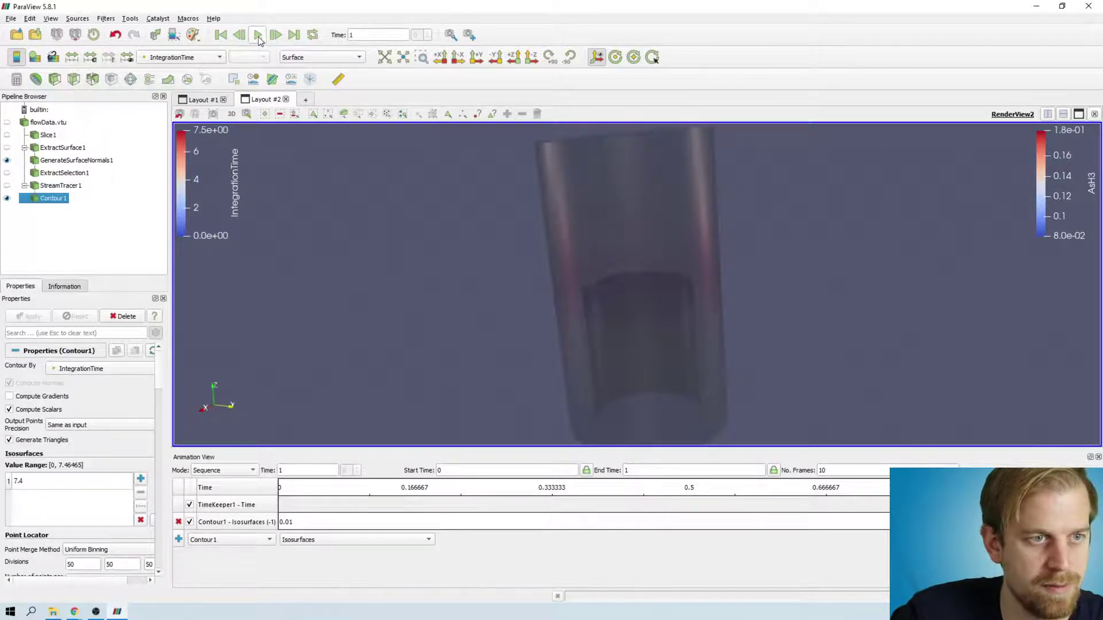
{"action": "left_click", "coordinate": [257, 35]}
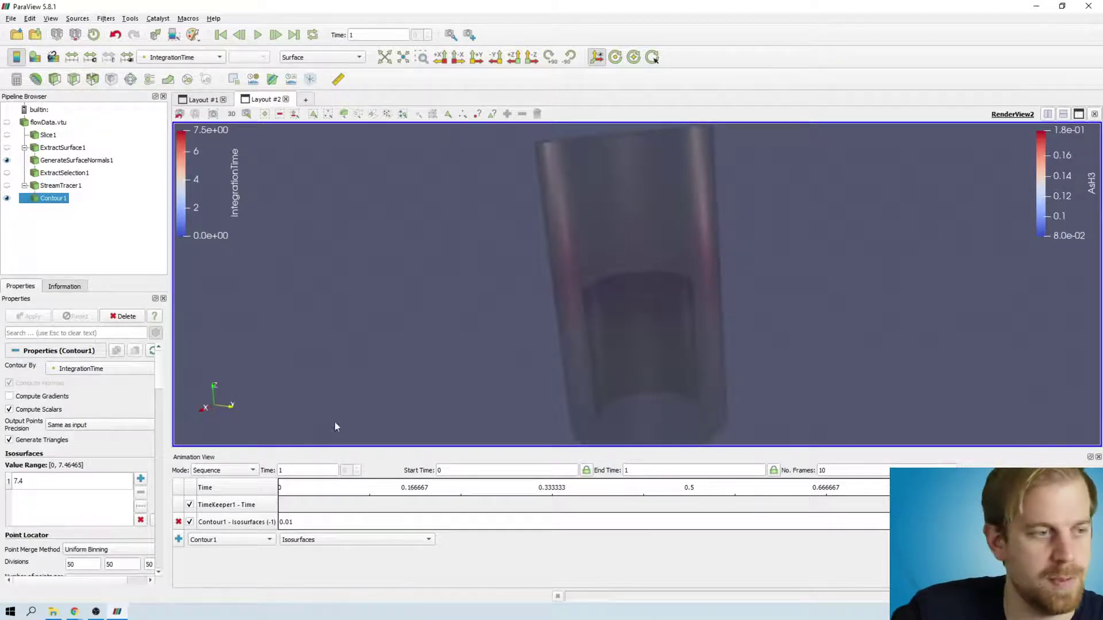
Step: Switch the animation mode to Real Time, keeping a duration of 10 s
{"action": "left_click", "coordinate": [243, 471]}
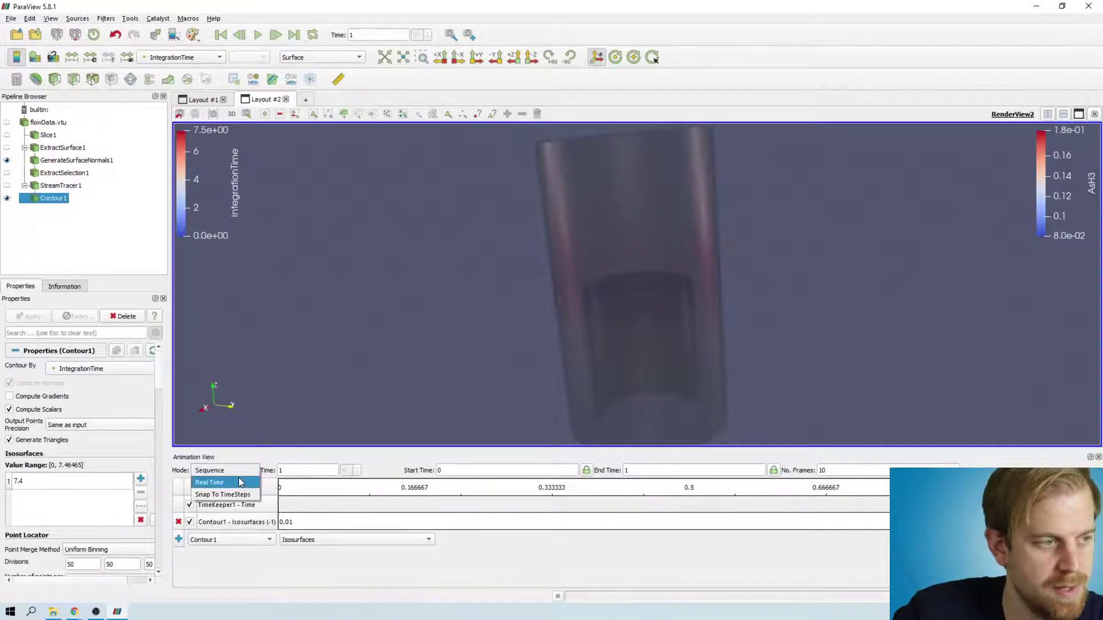
{"action": "left_click", "coordinate": [240, 481]}
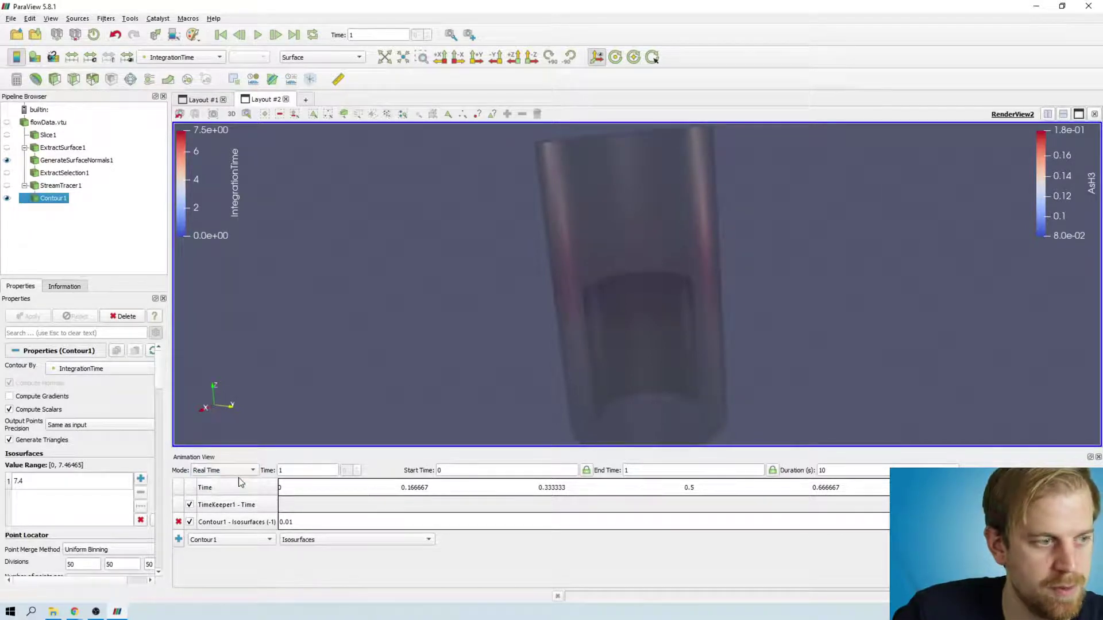
{"action": "left_click", "coordinate": [854, 472]}
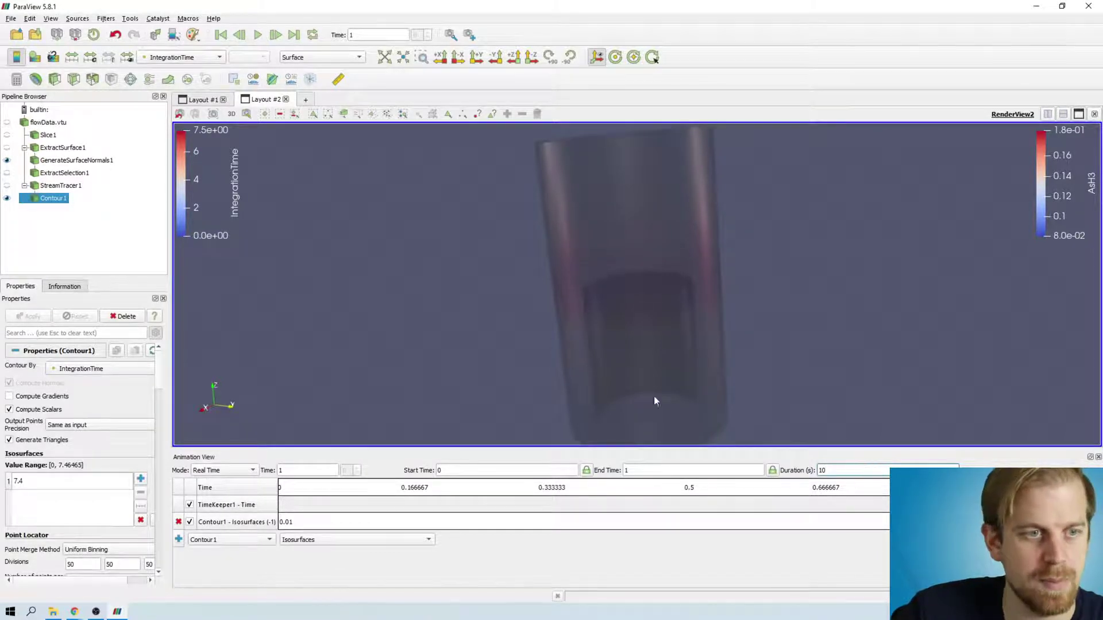
Step: Play the real-time animation and show StreamTracer1 together with the moving Contour1 points
{"action": "left_click", "coordinate": [262, 37]}
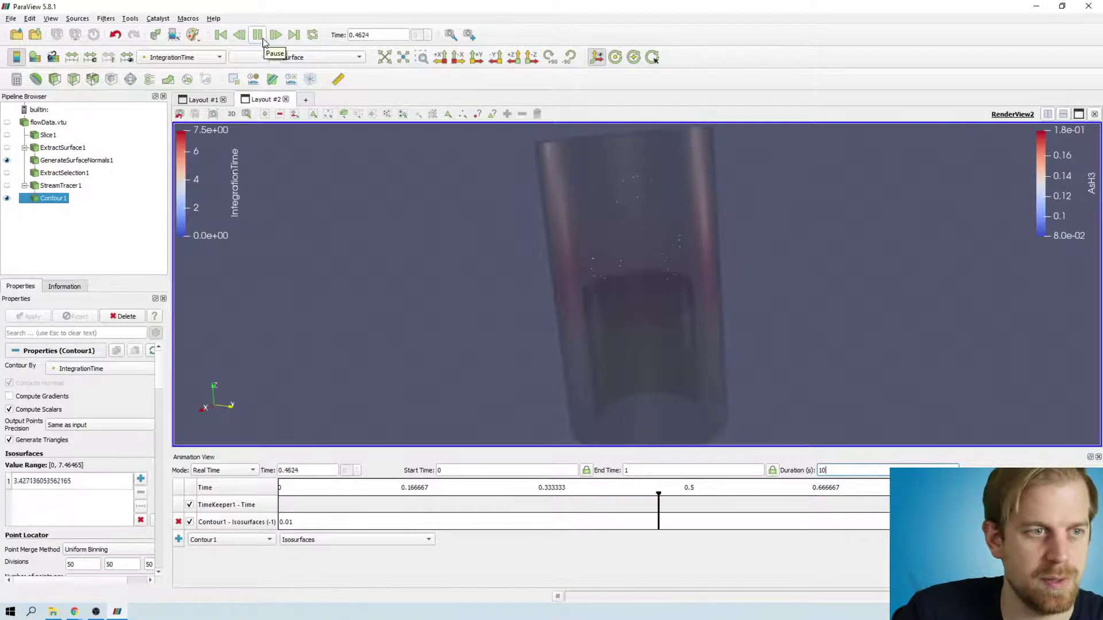
{"action": "left_click", "coordinate": [7, 185]}
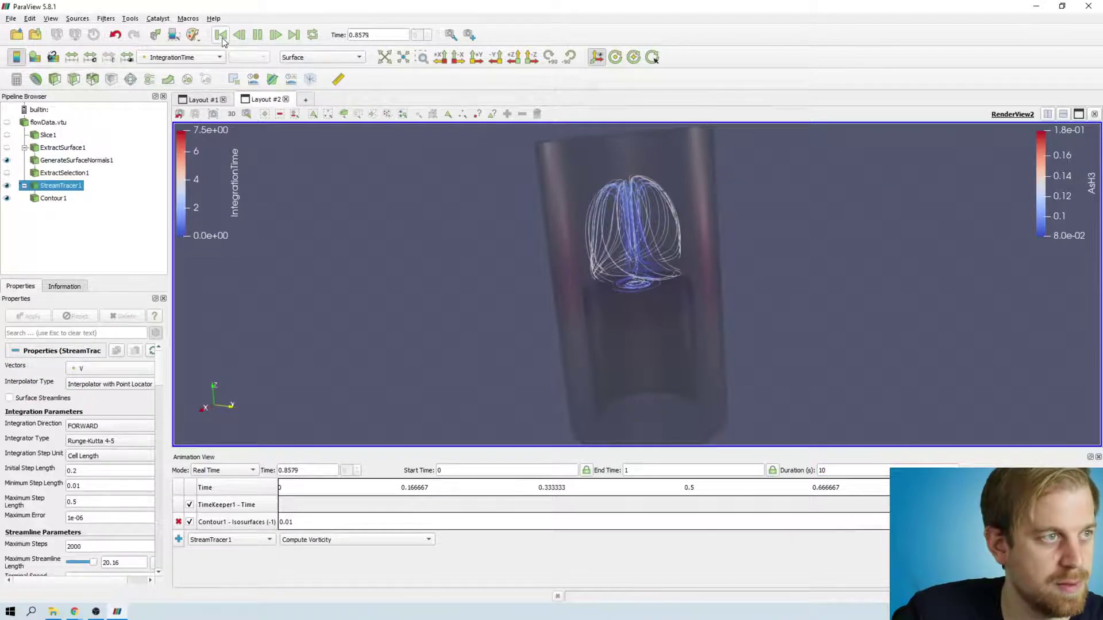
{"action": "scroll", "coordinate": [636, 239], "scroll_direction": "up", "scroll_amount": 8}
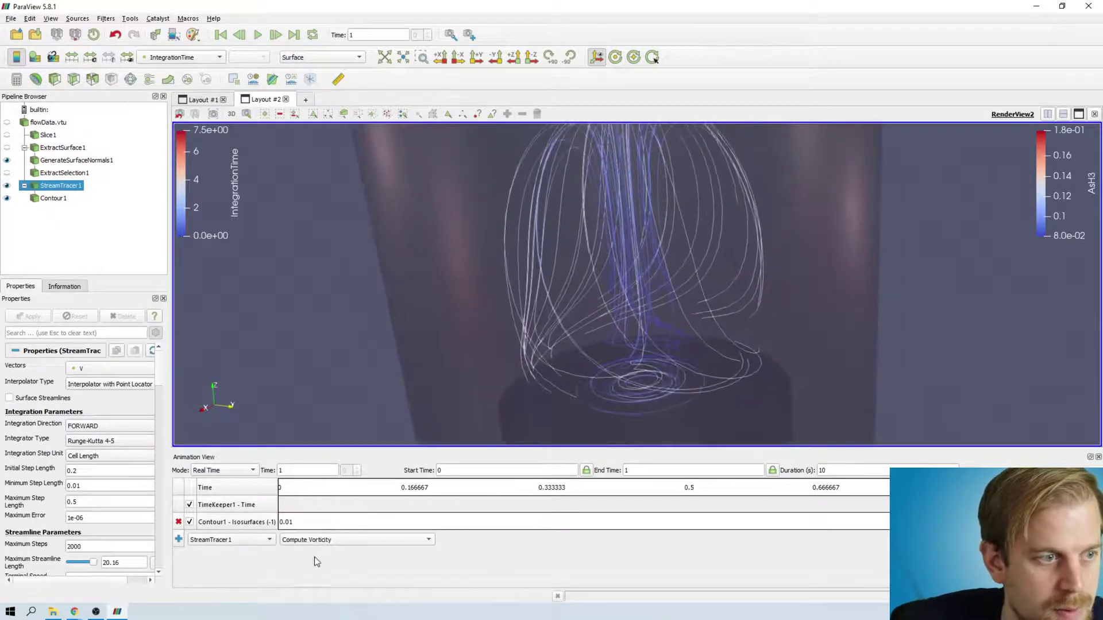
Step: Set the Contour1 Isosurfaces keyframe at time 1 to a value of 5
{"action": "double_click", "coordinate": [519, 527]}
{"action": "double_click", "coordinate": [556, 240]}
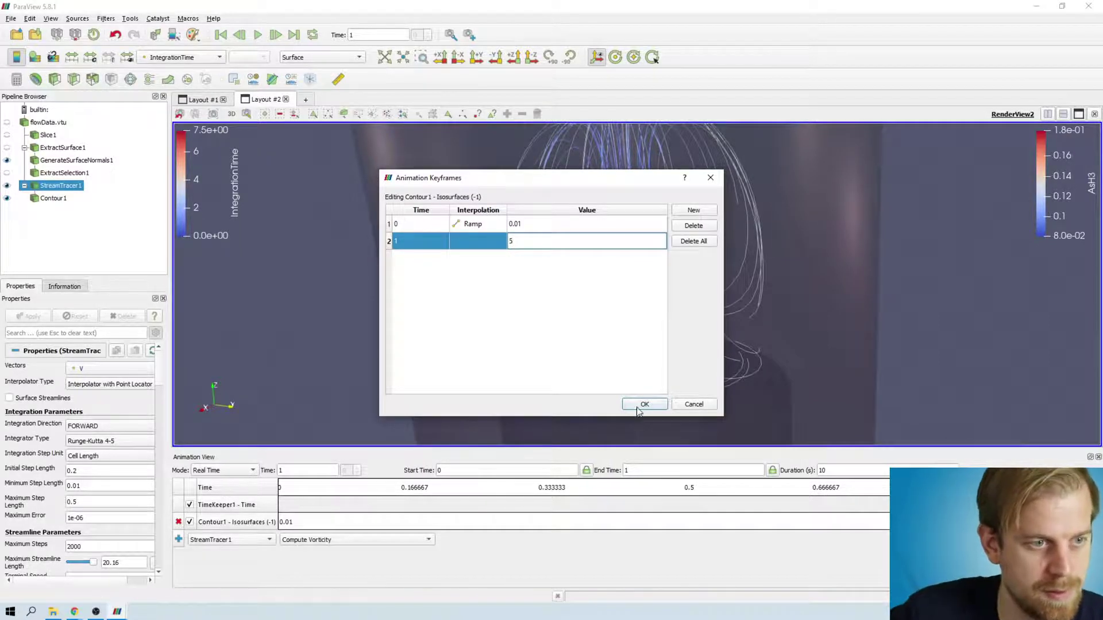
{"action": "left_click", "coordinate": [643, 404]}
Step: Play the animation, pause it to hide StreamTracer1, and replay it with only the Contour1 points moving
{"action": "left_click", "coordinate": [258, 36]}
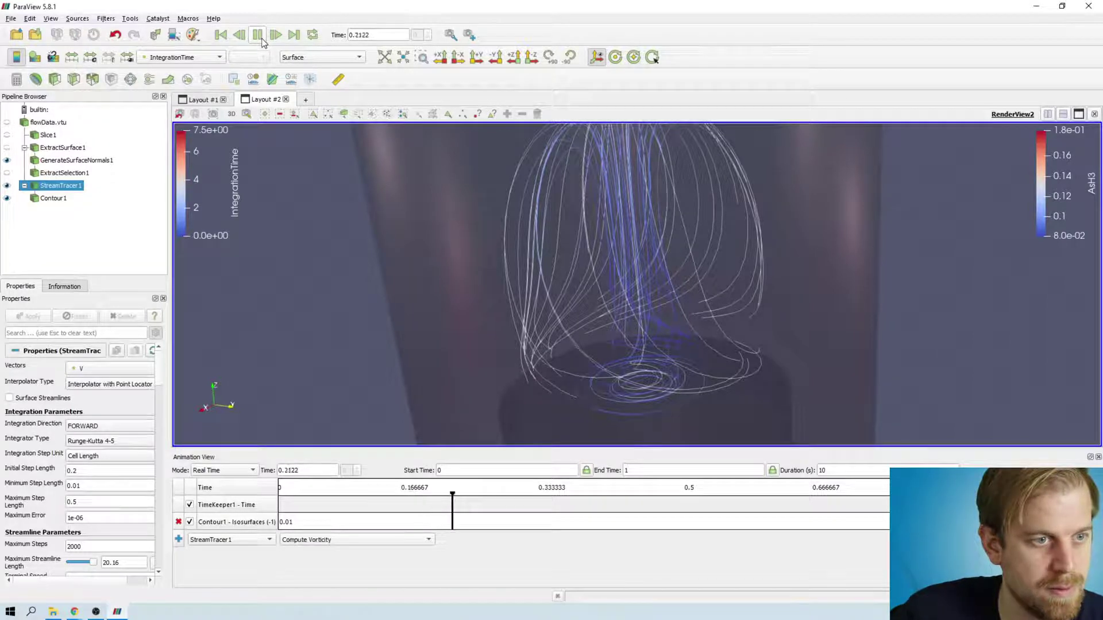
{"action": "left_click", "coordinate": [259, 36]}
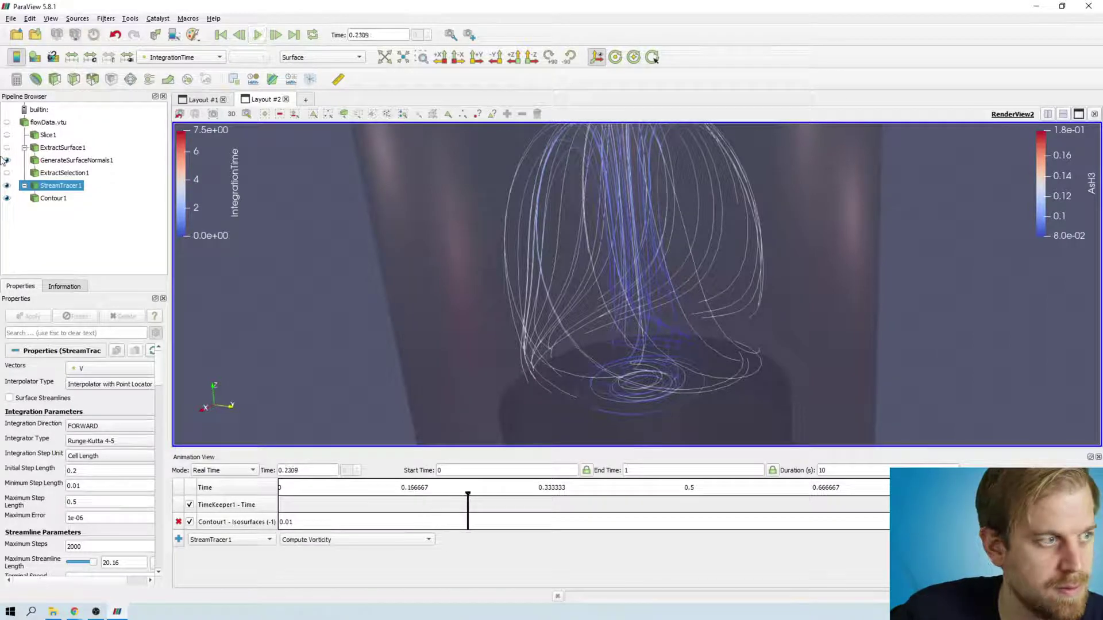
{"action": "left_click", "coordinate": [7, 186]}
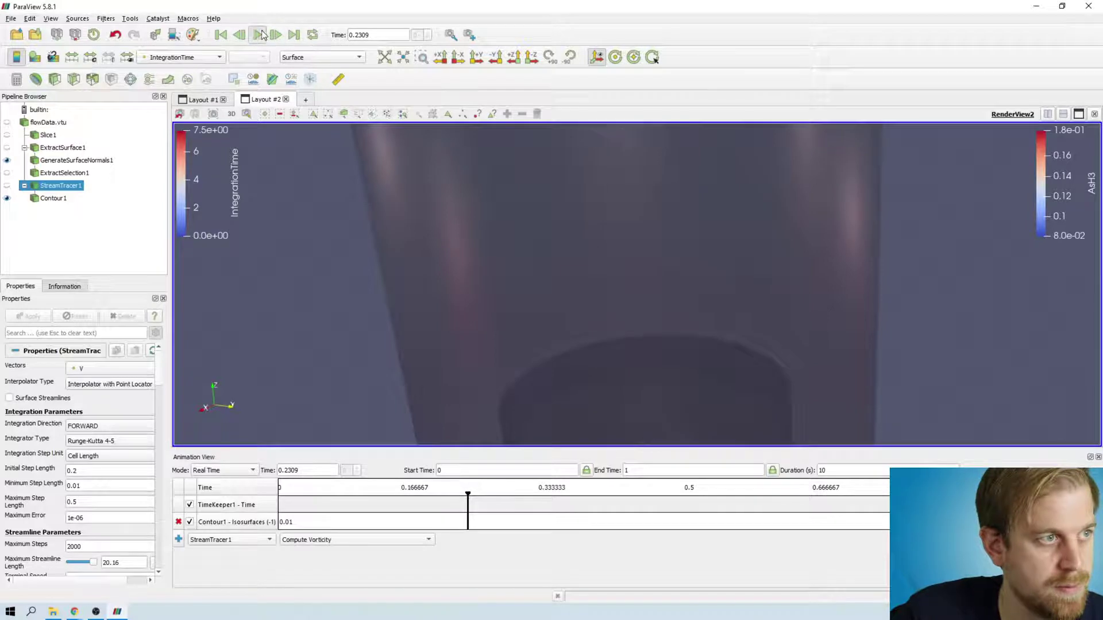
{"action": "left_click", "coordinate": [258, 35]}
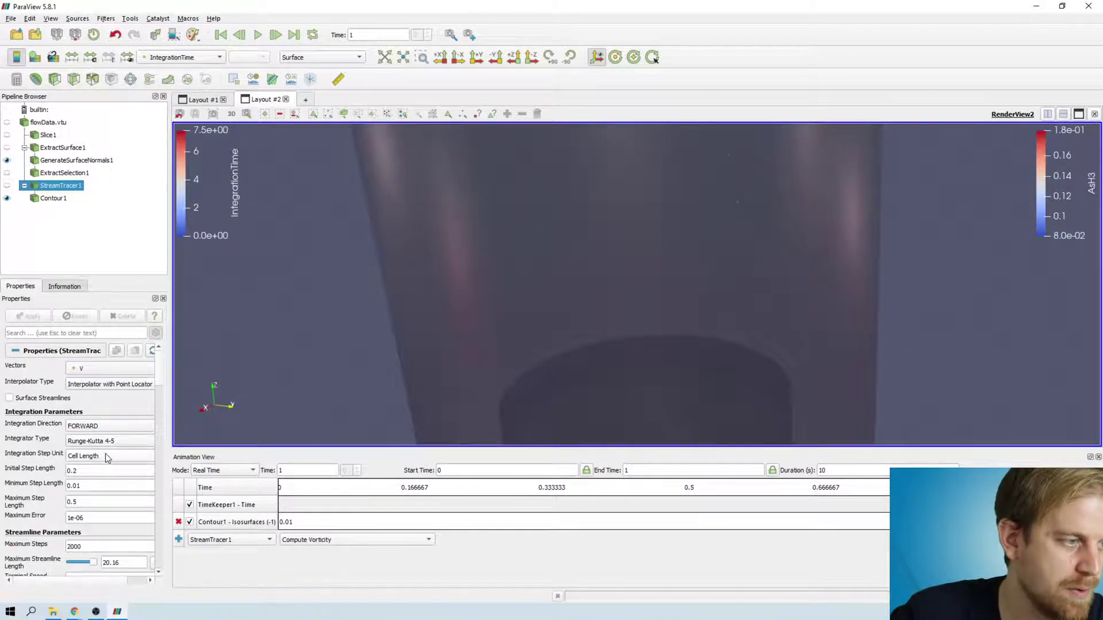
{"action": "mouse_move", "coordinate": [106, 456]}
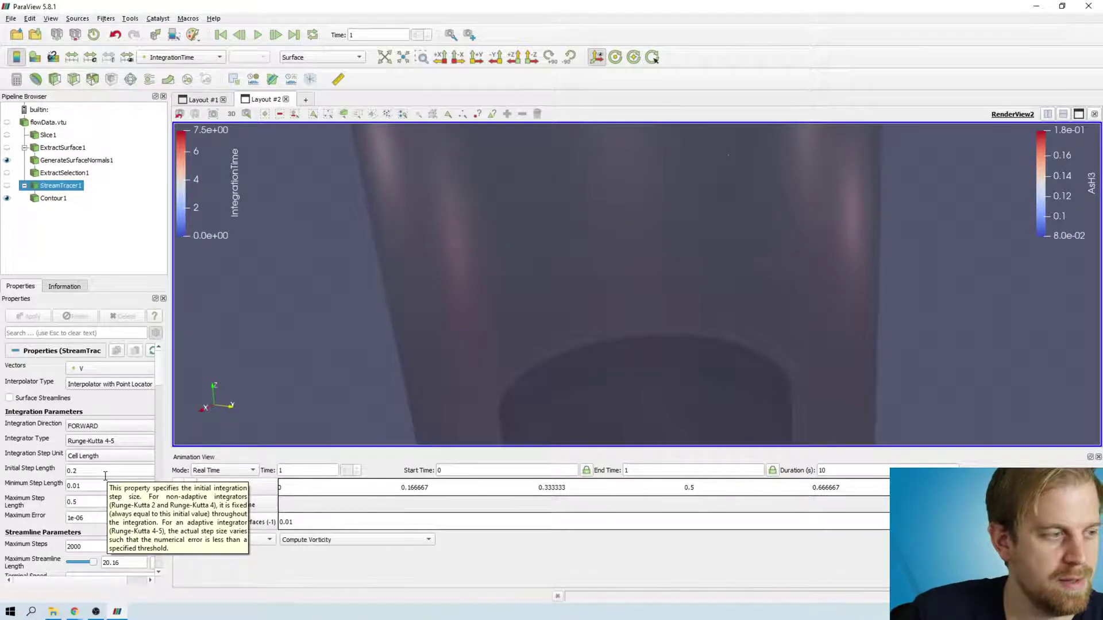
{"action": "double_click", "coordinate": [84, 471]}
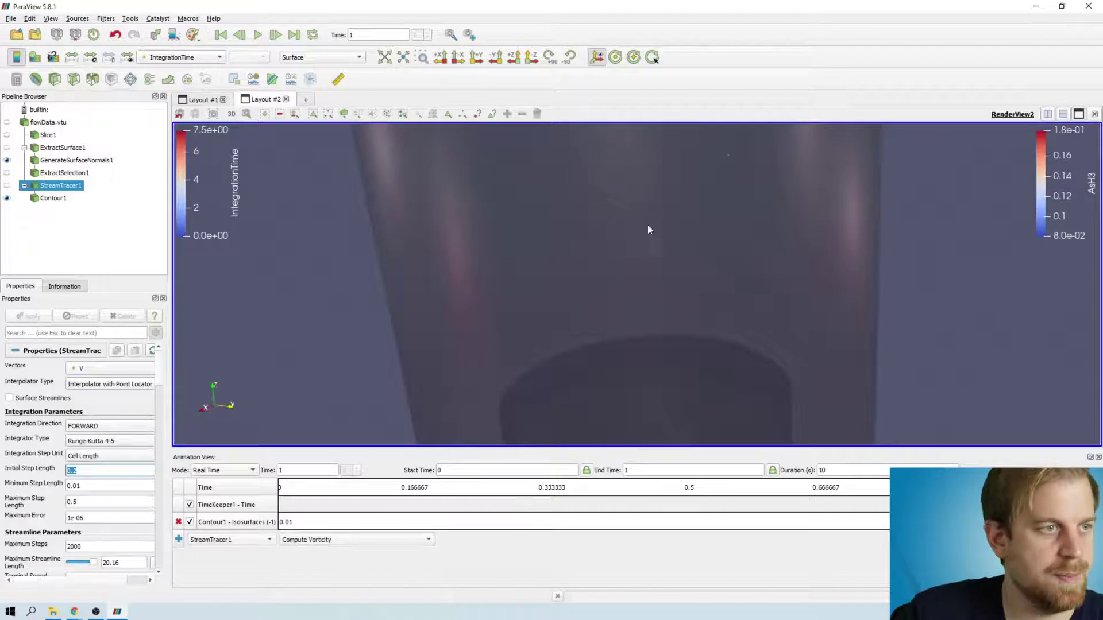
Step: Add a Glyph filter to Contour1
{"action": "left_click", "coordinate": [64, 198]}
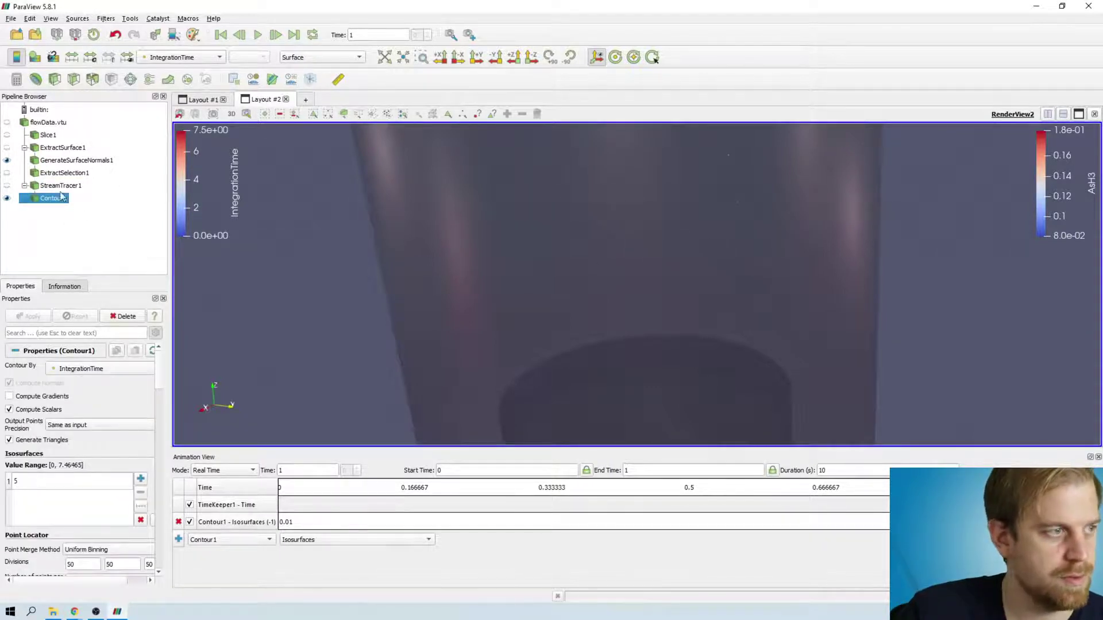
{"action": "key", "text": "ctrl+space"}
{"action": "type", "text": "gly"}
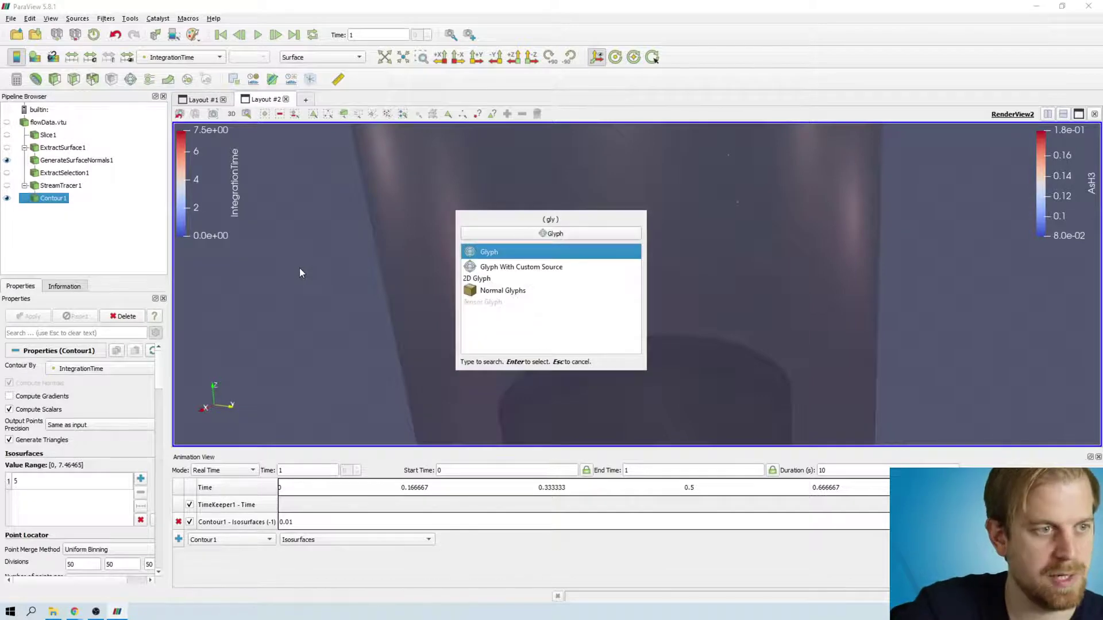
{"action": "key", "text": "Return"}
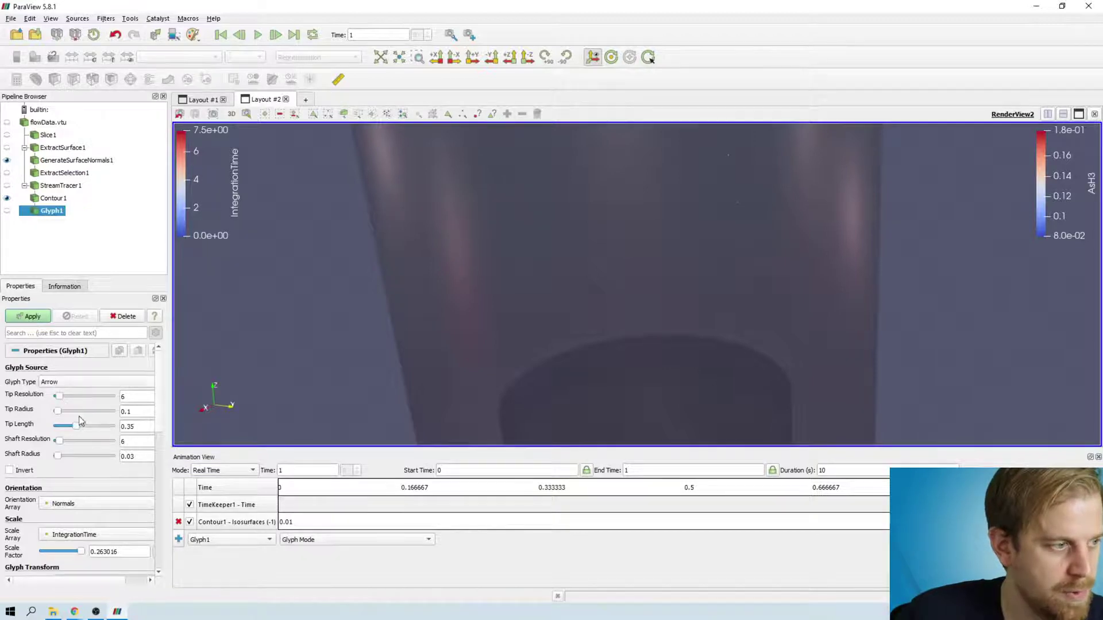
Step: Orient the Glyph1 arrows by V with no scale array, and apply the filter
{"action": "scroll", "coordinate": [36, 474], "scroll_direction": "down", "scroll_amount": 1}
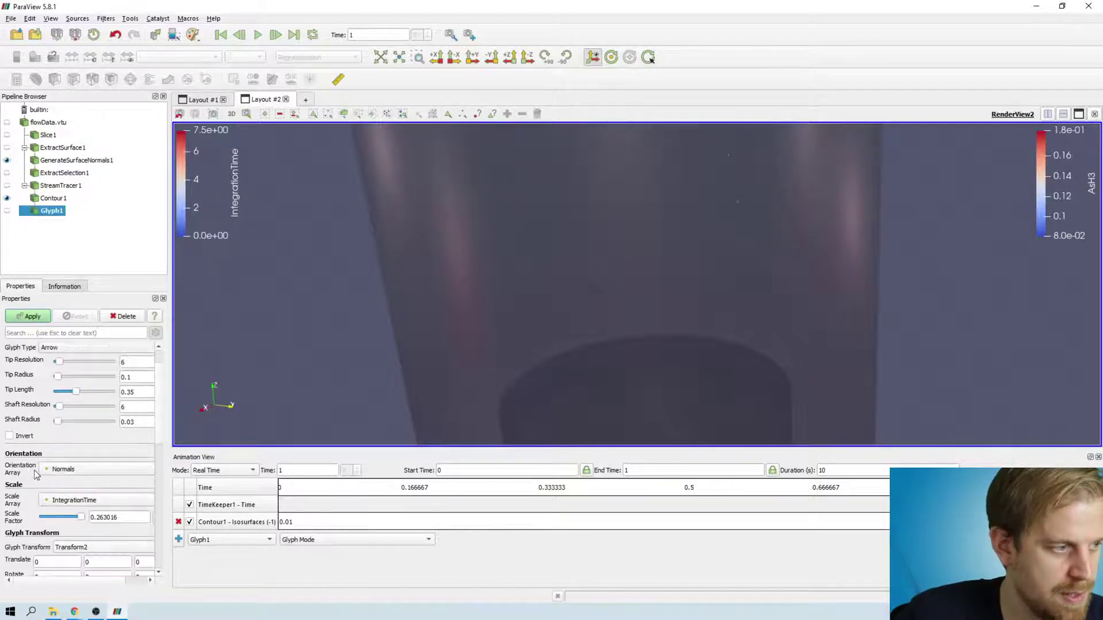
{"action": "left_click", "coordinate": [79, 472]}
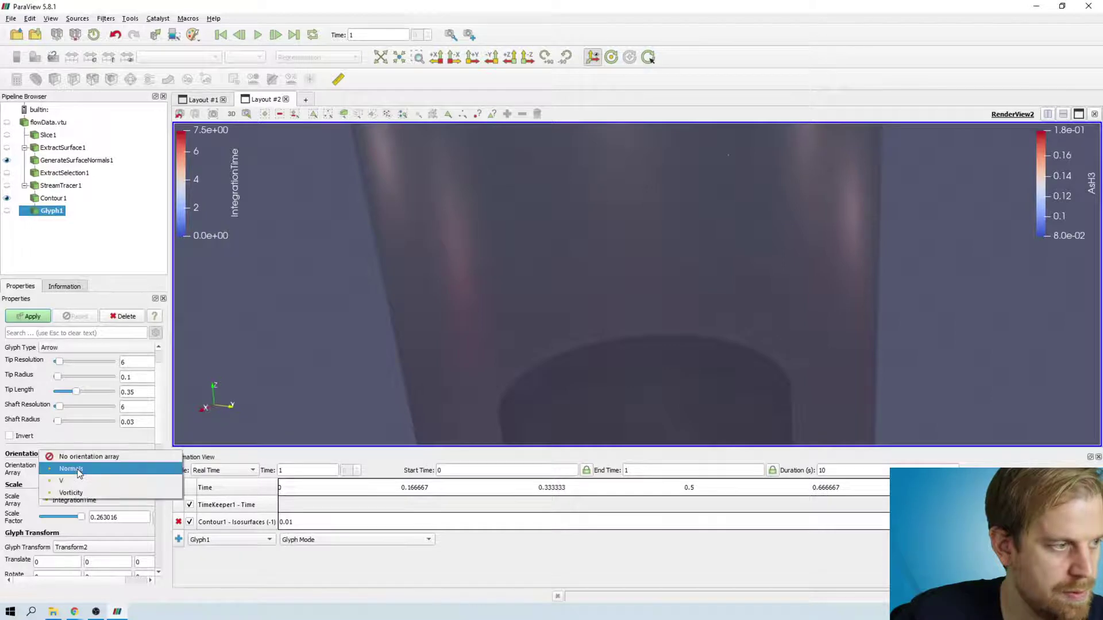
{"action": "left_click", "coordinate": [78, 485]}
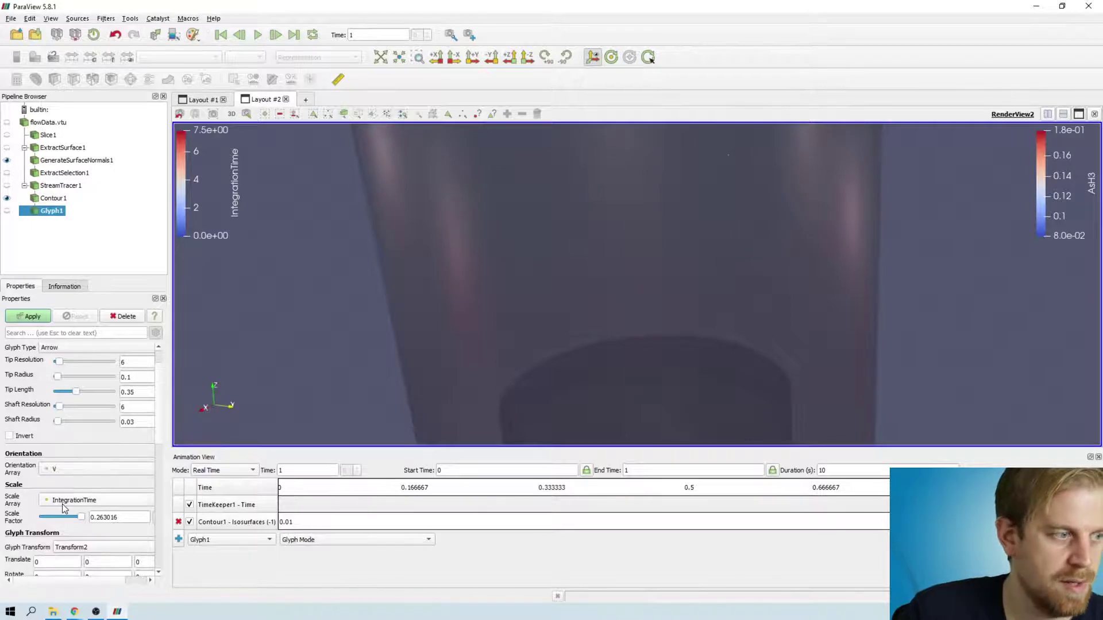
{"action": "left_click", "coordinate": [64, 508]}
{"action": "left_click", "coordinate": [73, 516]}
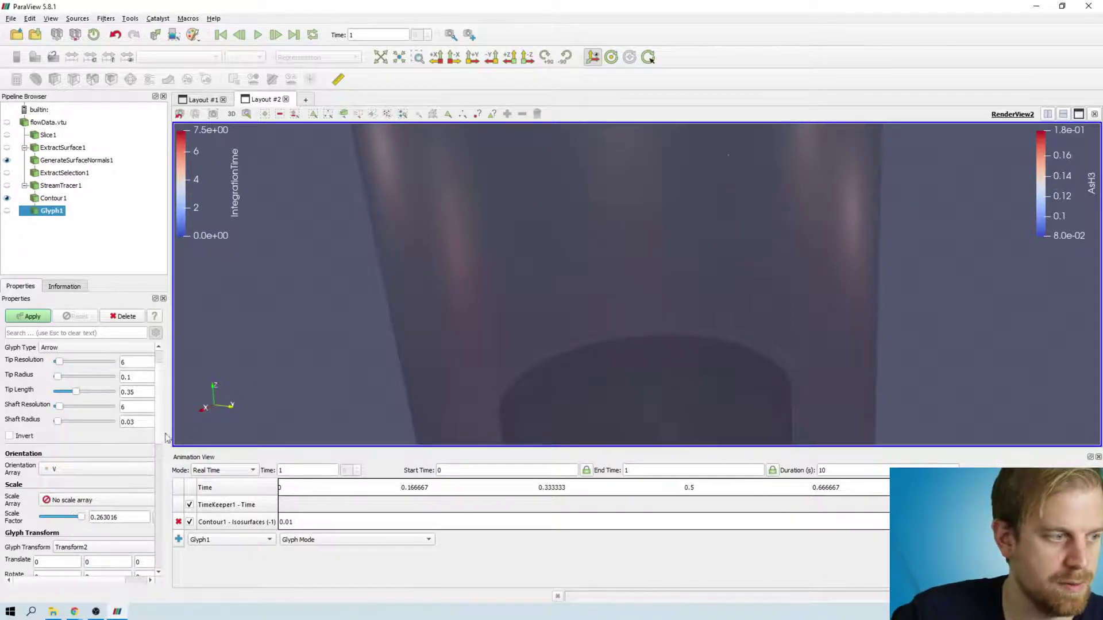
{"action": "left_click_drag", "start_coordinate": [168, 405], "coordinate": [213, 407]}
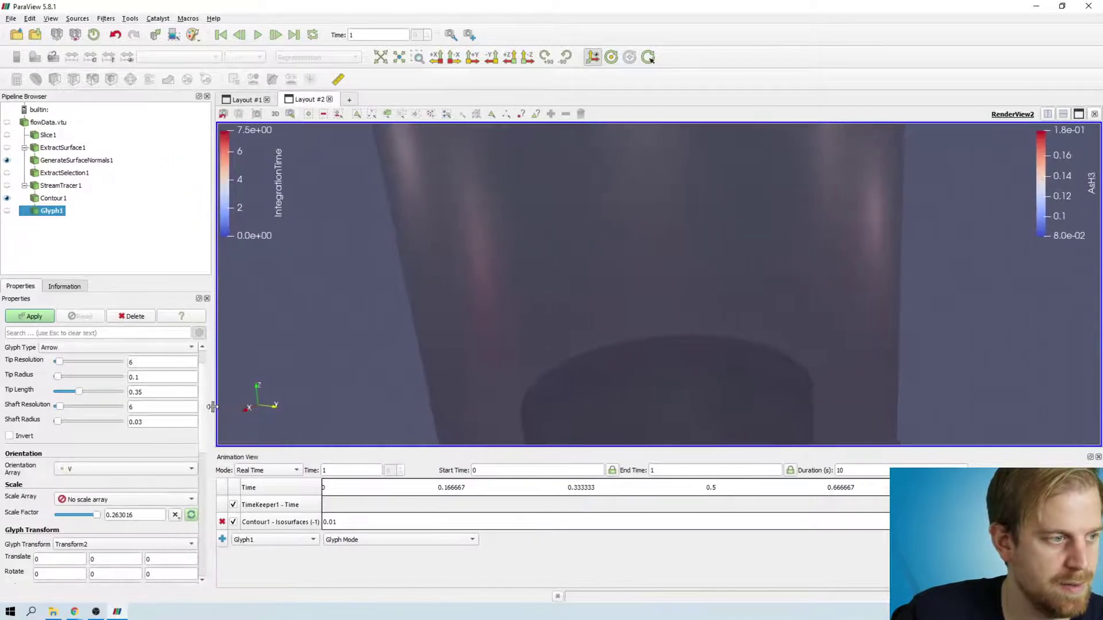
{"action": "left_click", "coordinate": [26, 316]}
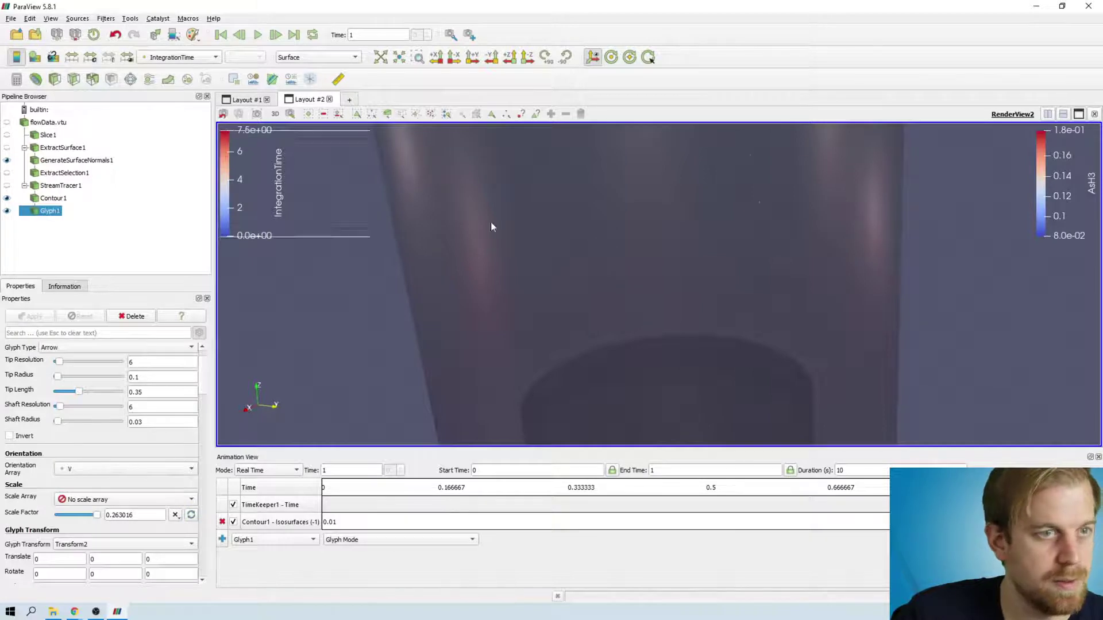
Step: Double the Glyph1 scale factor three times to 2.10413 and apply it
{"action": "left_click", "coordinate": [176, 514]}
{"action": "left_click", "coordinate": [185, 538]}
{"action": "left_click", "coordinate": [176, 515]}
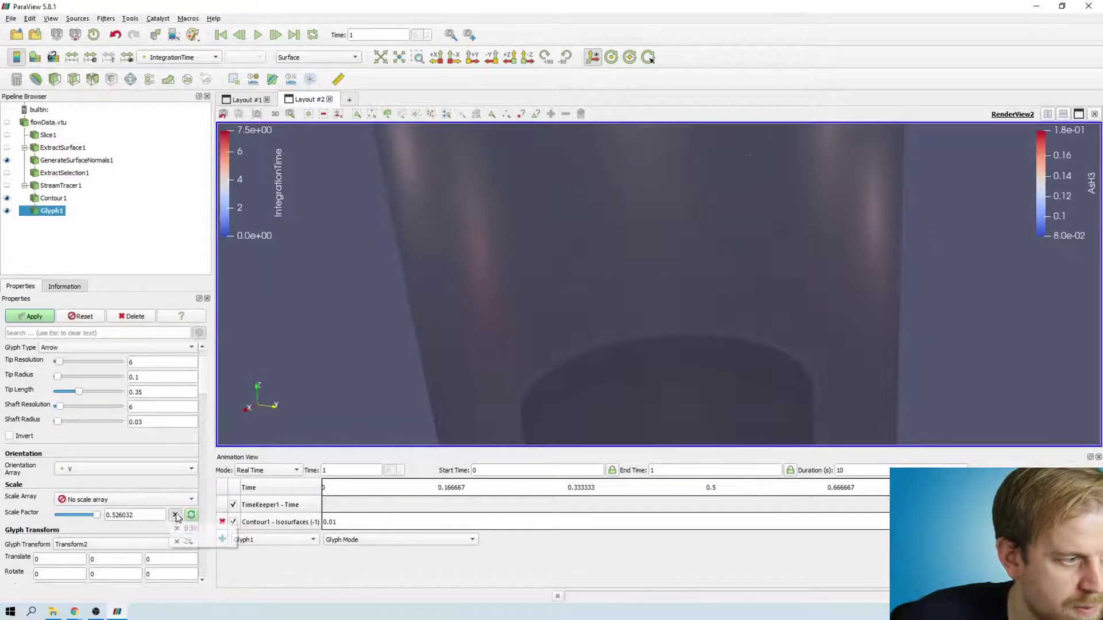
{"action": "left_click", "coordinate": [185, 541]}
{"action": "left_click", "coordinate": [175, 515]}
{"action": "left_click", "coordinate": [185, 541]}
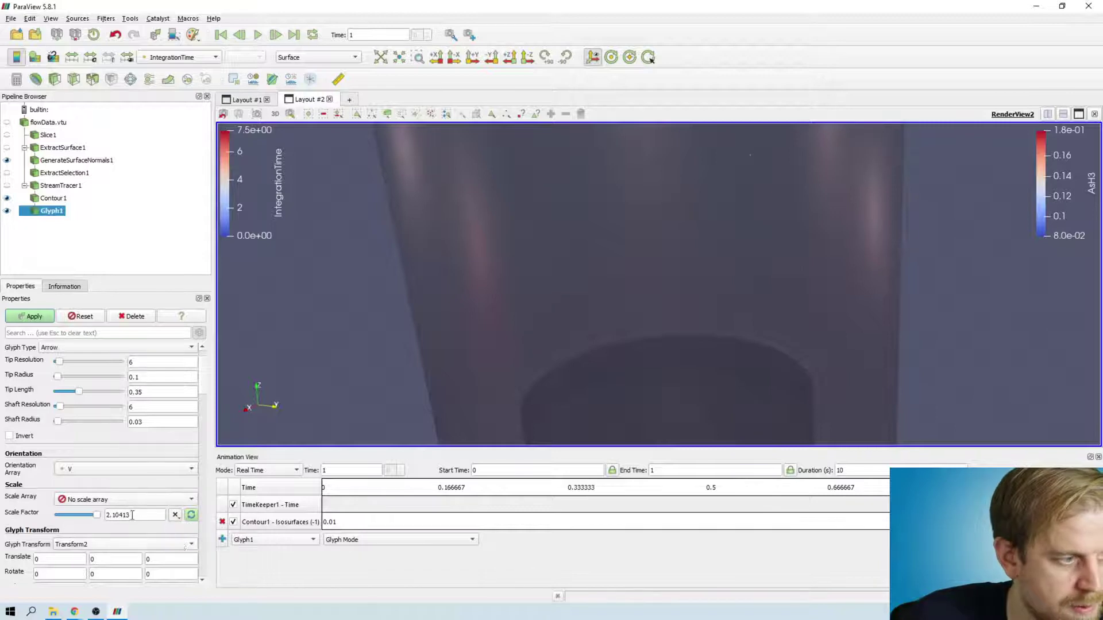
{"action": "left_click", "coordinate": [29, 317]}
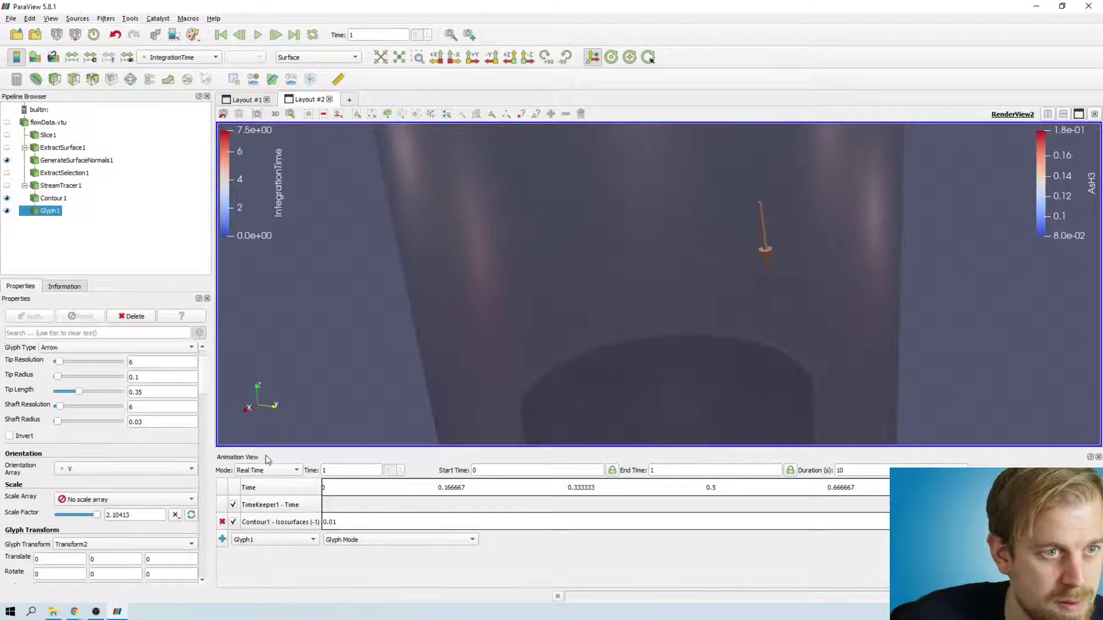
Step: Halve the Glyph1 scale factor to 1.05206 and apply it
{"action": "left_click", "coordinate": [175, 514]}
{"action": "left_click", "coordinate": [179, 529]}
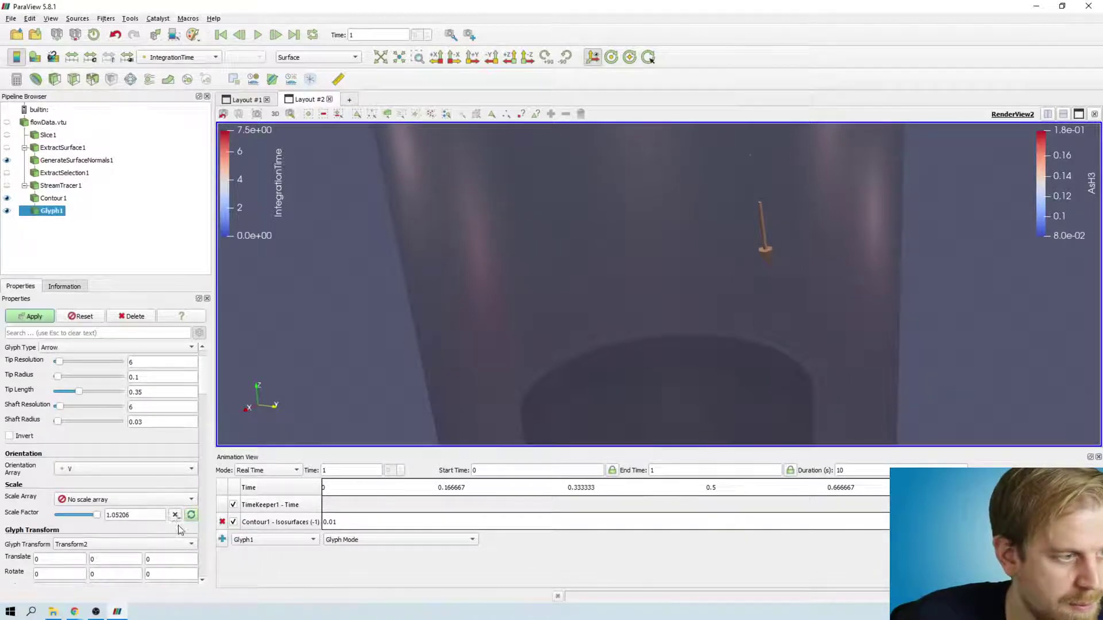
{"action": "left_click", "coordinate": [38, 318]}
{"action": "left_click_drag", "start_coordinate": [860, 325], "coordinate": [801, 308]}
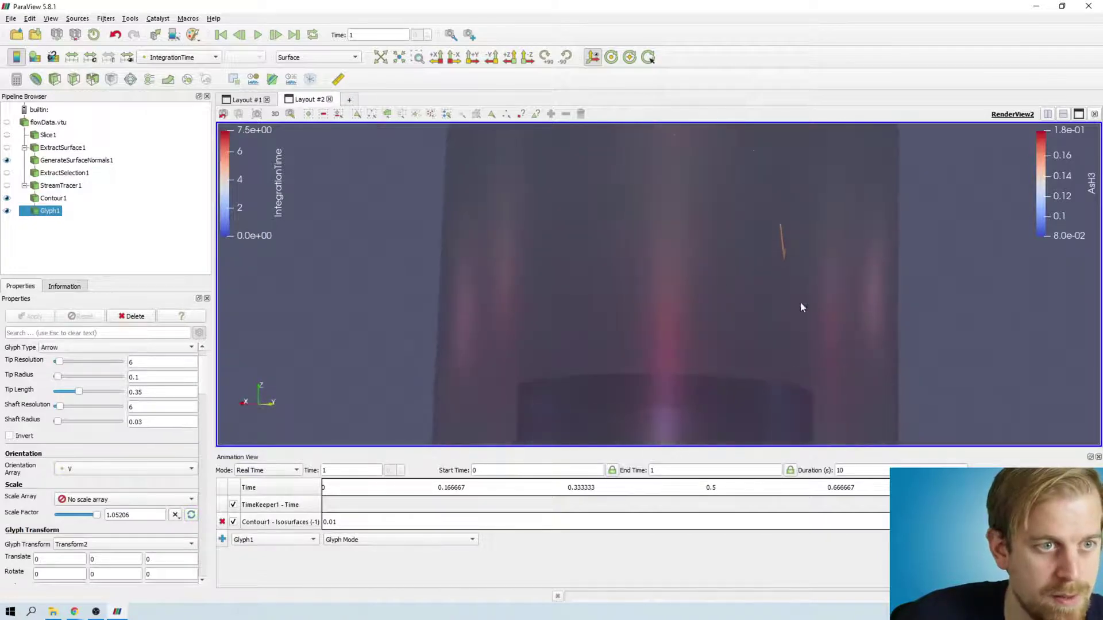
Step: Set the Glyph1 masking mode to All Points and apply it, so every contour point gets an arrow
{"action": "scroll", "coordinate": [52, 511], "scroll_direction": "down", "scroll_amount": 3}
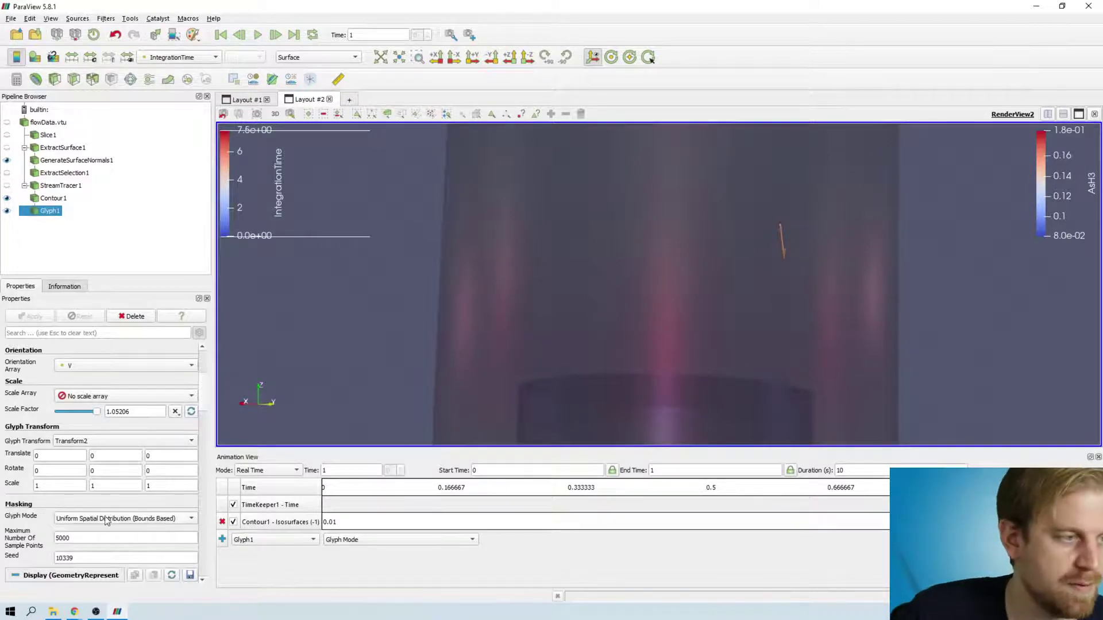
{"action": "left_click", "coordinate": [73, 520]}
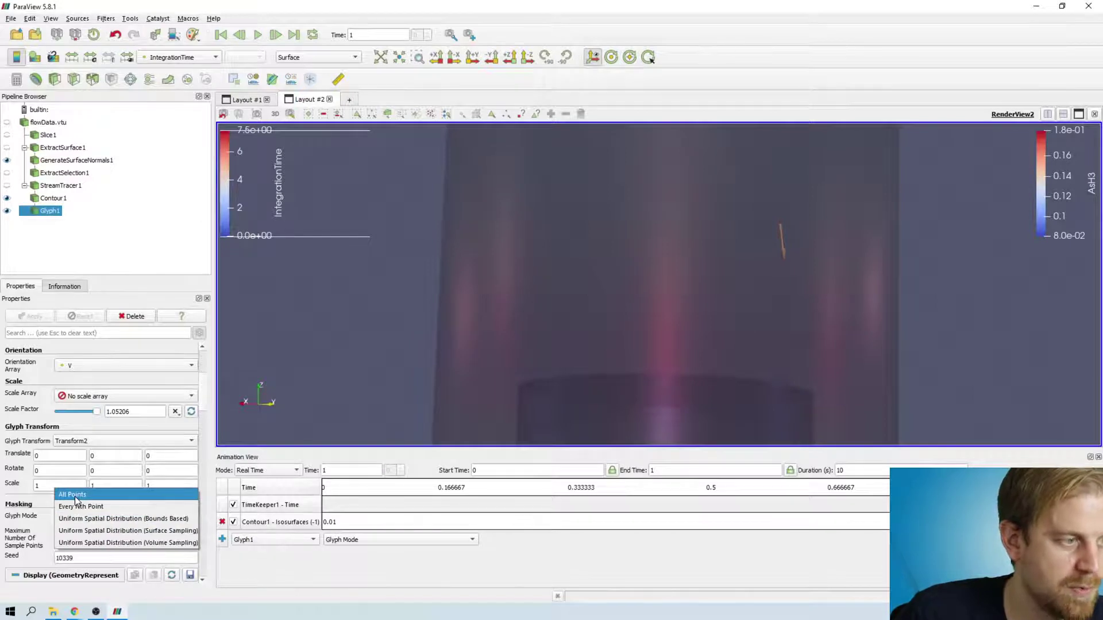
{"action": "left_click", "coordinate": [62, 519]}
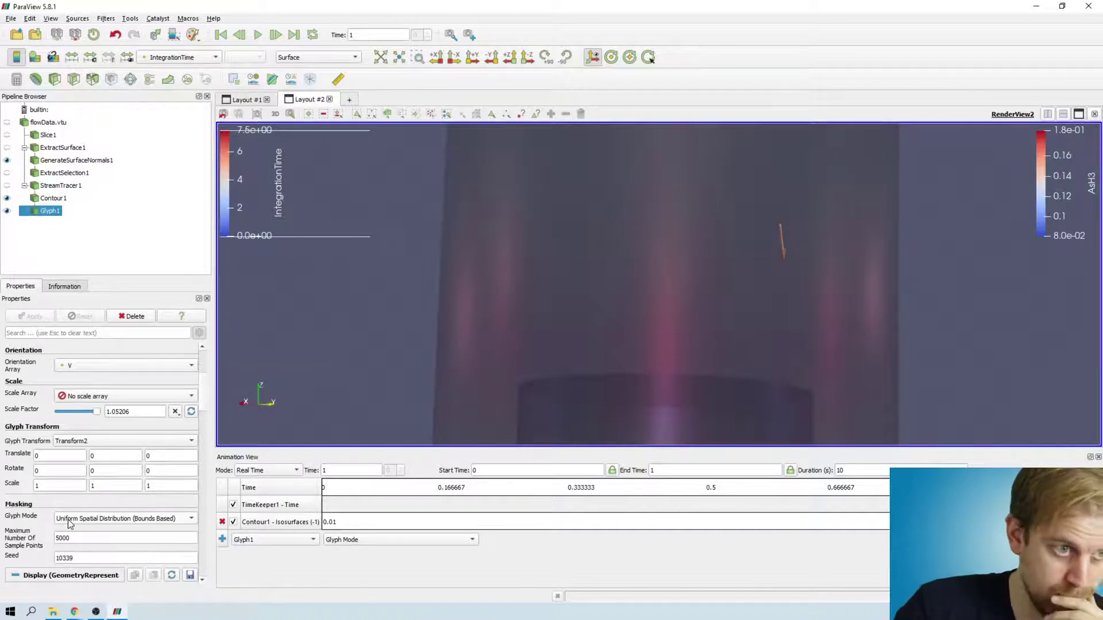
{"action": "left_click", "coordinate": [69, 522]}
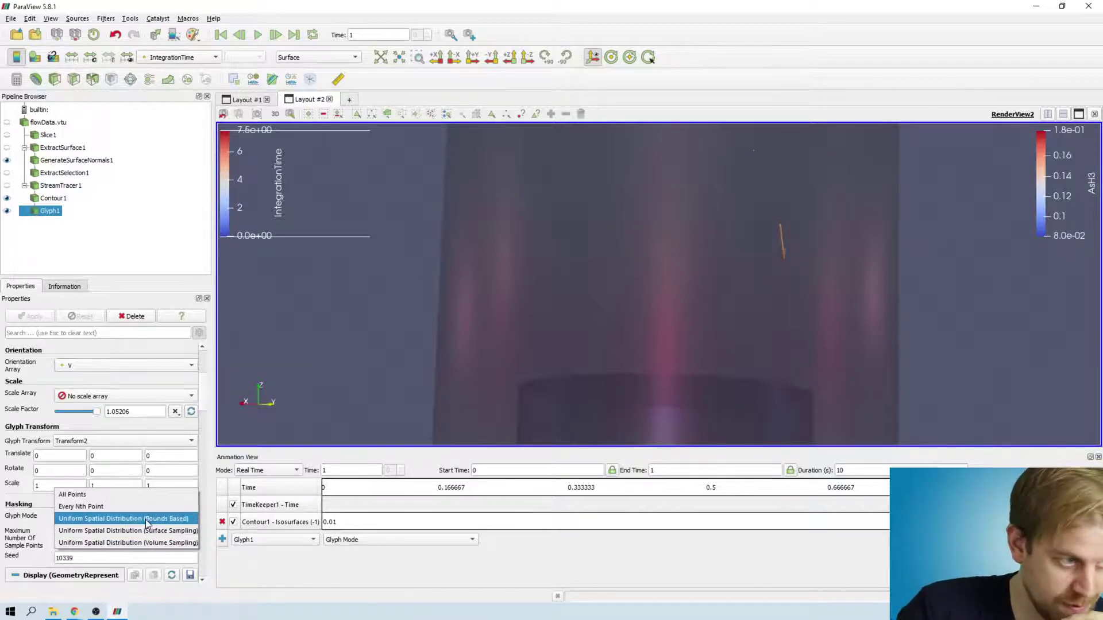
{"action": "left_click", "coordinate": [115, 493]}
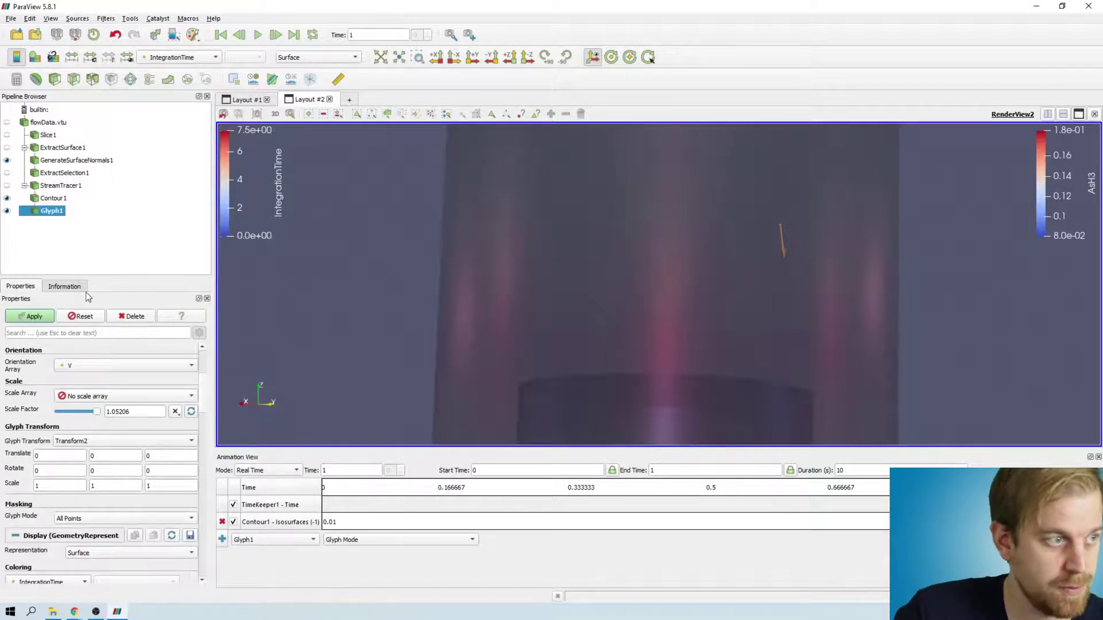
{"action": "left_click", "coordinate": [35, 316]}
{"action": "scroll", "coordinate": [712, 235], "scroll_direction": "down", "scroll_amount": 3}
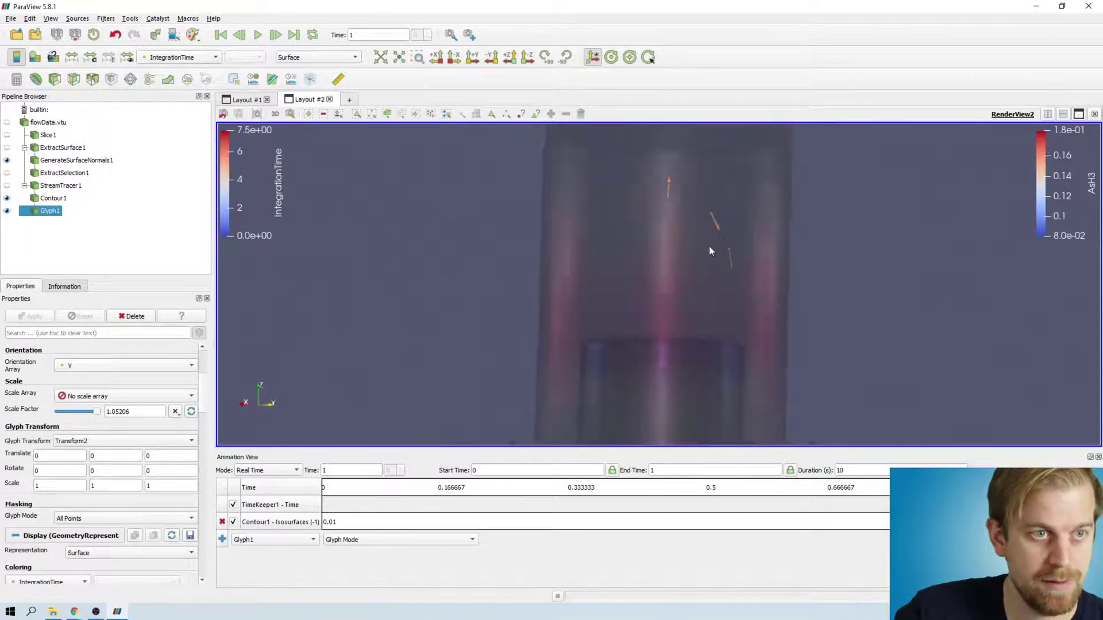
{"action": "left_click_drag", "start_coordinate": [700, 247], "coordinate": [706, 245]}
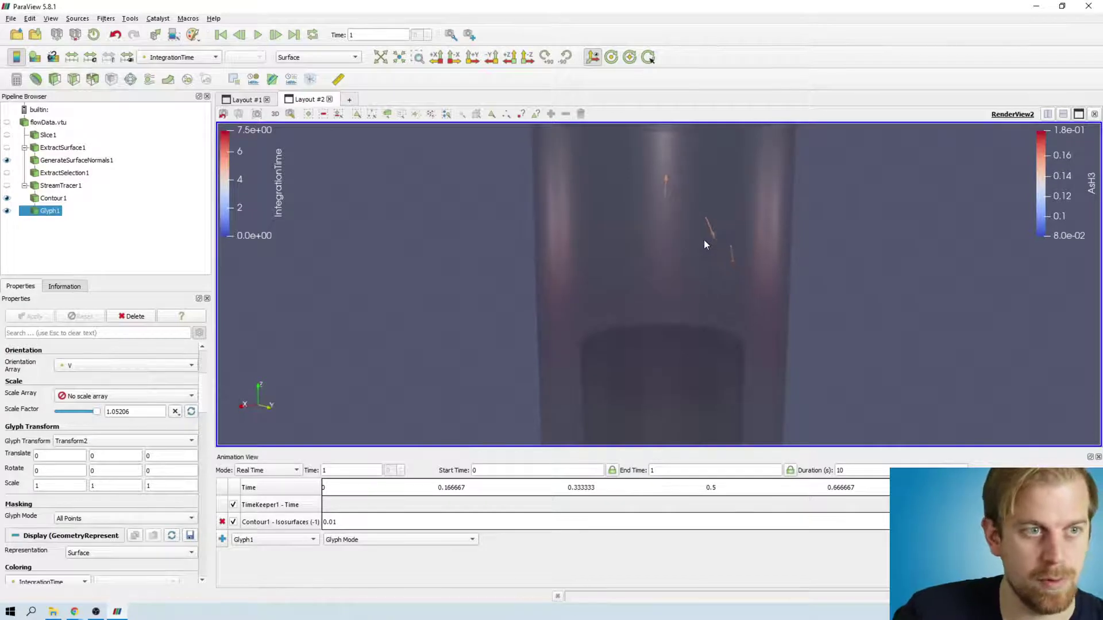
Step: Show StreamTracer1 again and play the animation from the start, watching the arrows travel along the streamlines
{"action": "left_click", "coordinate": [7, 187]}
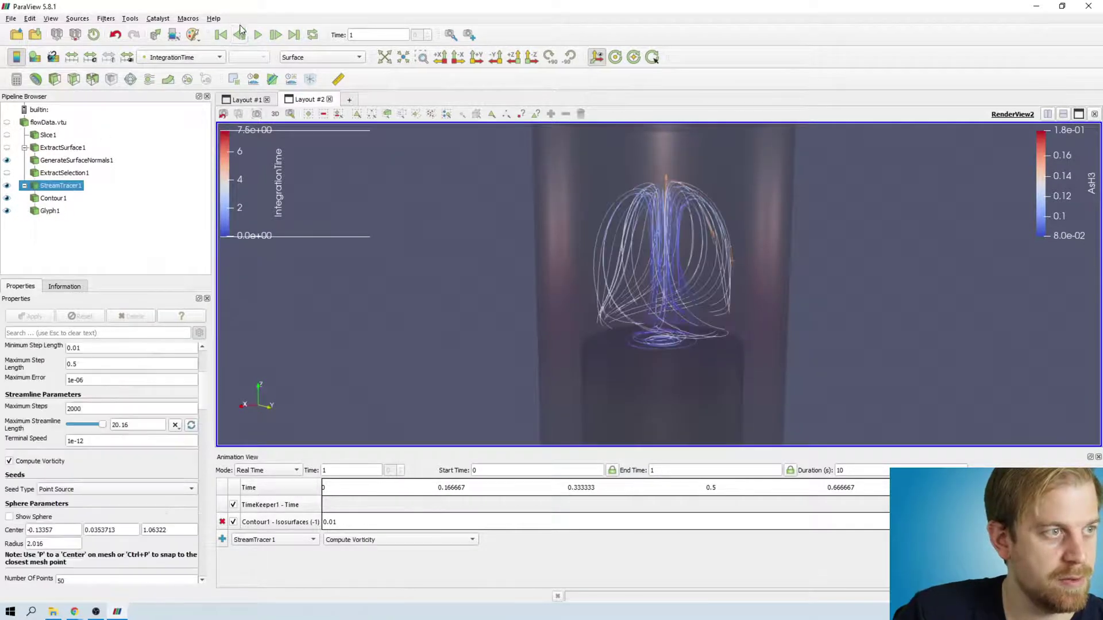
{"action": "left_click", "coordinate": [221, 35]}
{"action": "left_click", "coordinate": [254, 36]}
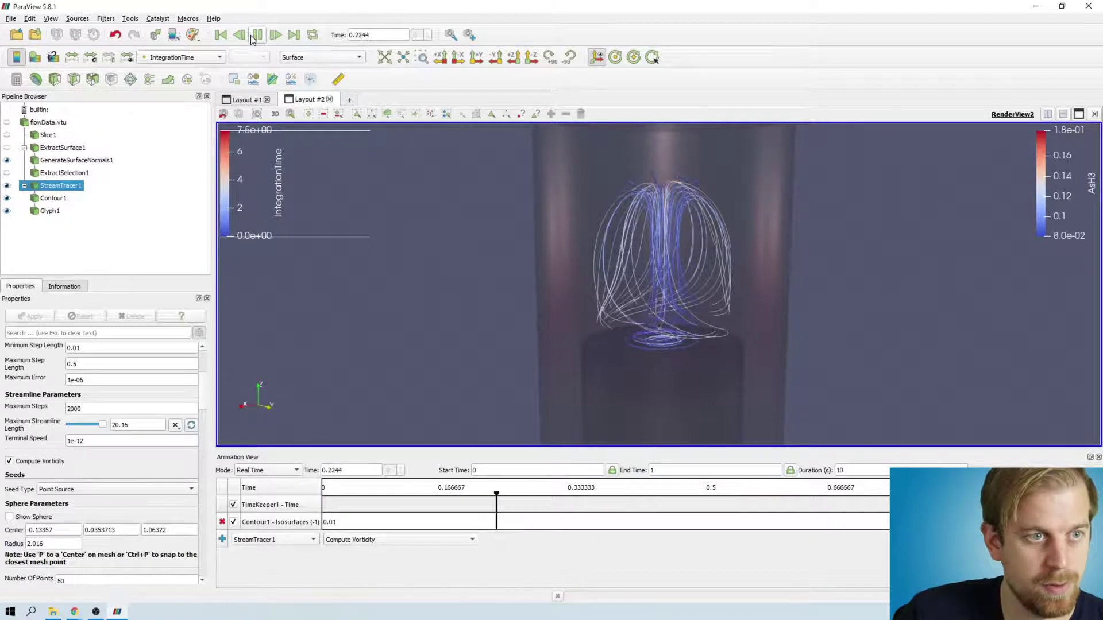
{"action": "left_click_drag", "start_coordinate": [716, 229], "coordinate": [763, 240]}
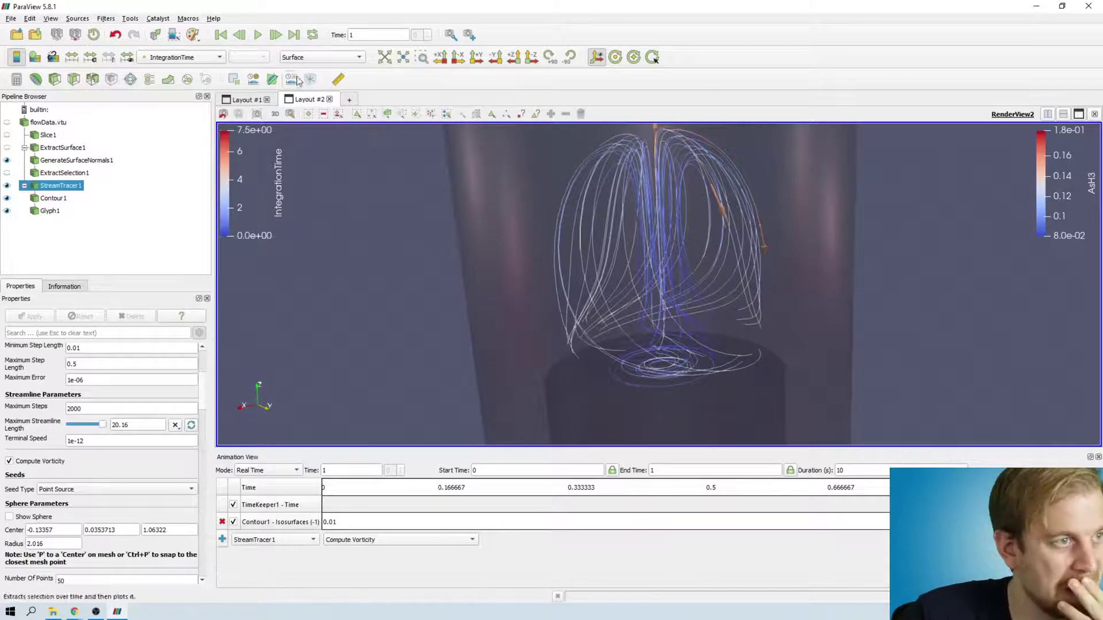
Step: Replay the animation and color the Glyph1 arrows by Temp
{"action": "left_click", "coordinate": [258, 35]}
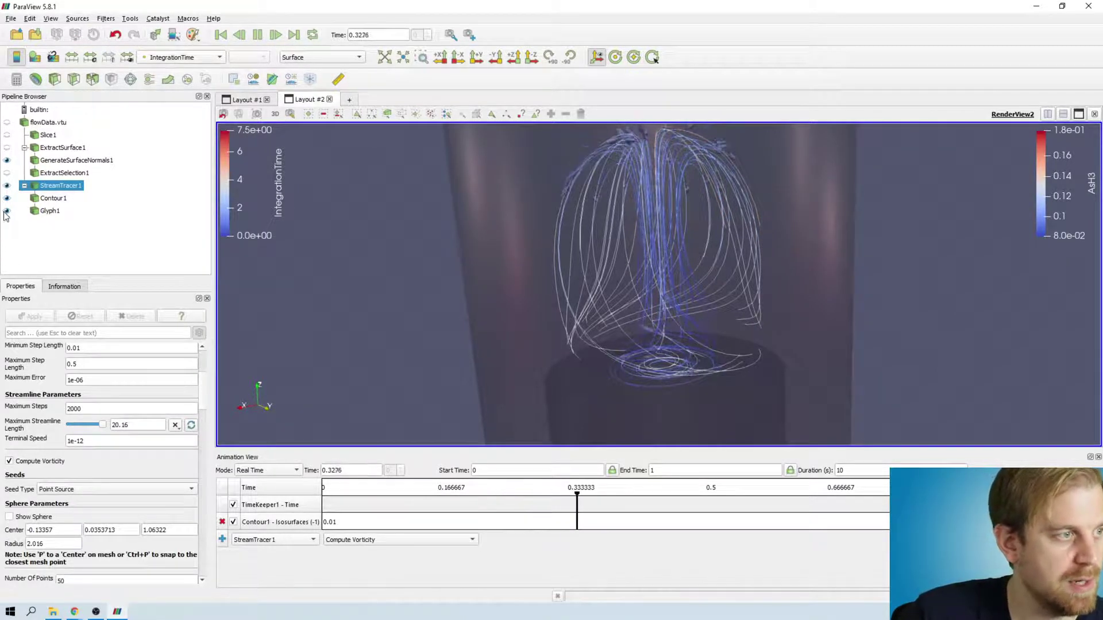
{"action": "left_click", "coordinate": [50, 211]}
{"action": "left_click", "coordinate": [178, 57]}
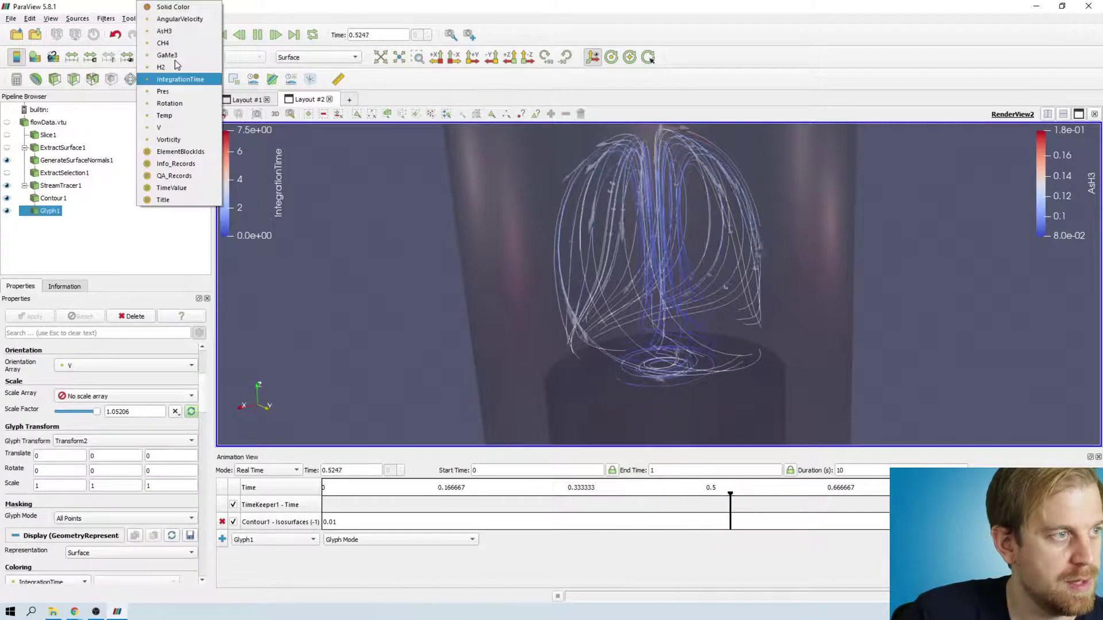
{"action": "left_click", "coordinate": [188, 114]}
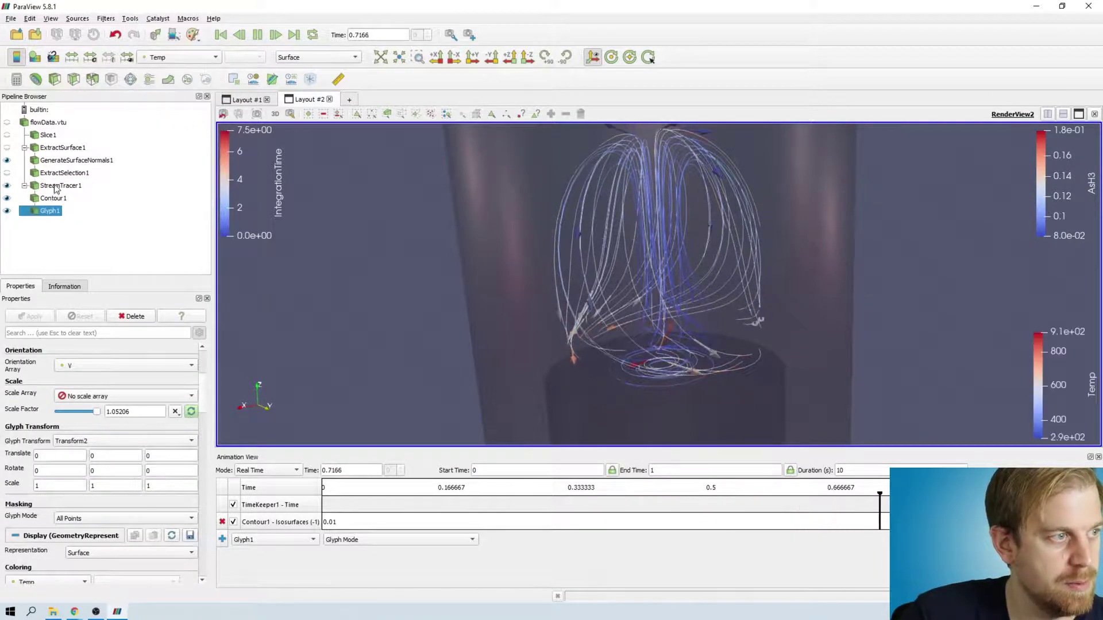
Step: Color the StreamTracer1 streamlines by Temp and replay the animation from the start
{"action": "left_click", "coordinate": [54, 185]}
{"action": "left_click", "coordinate": [178, 57]}
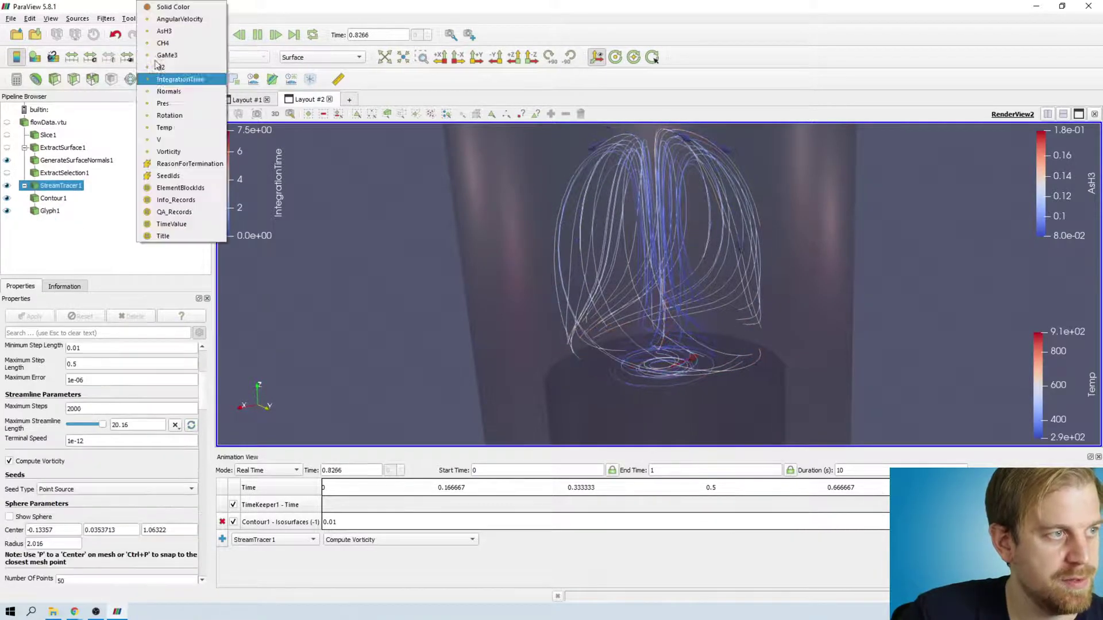
{"action": "left_click", "coordinate": [171, 125]}
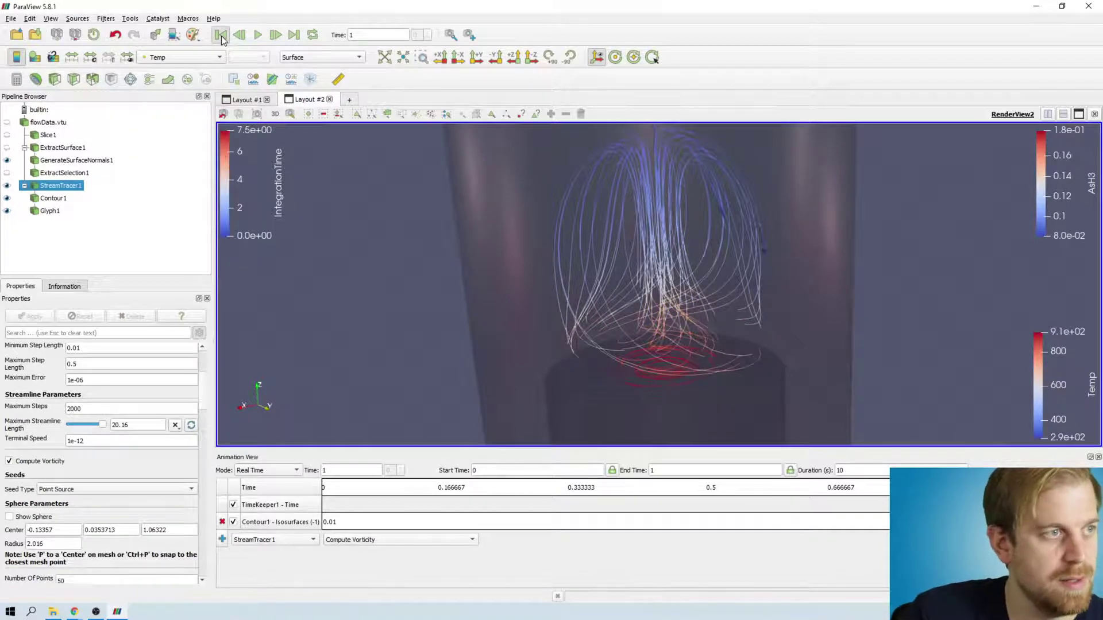
{"action": "left_click", "coordinate": [258, 34]}
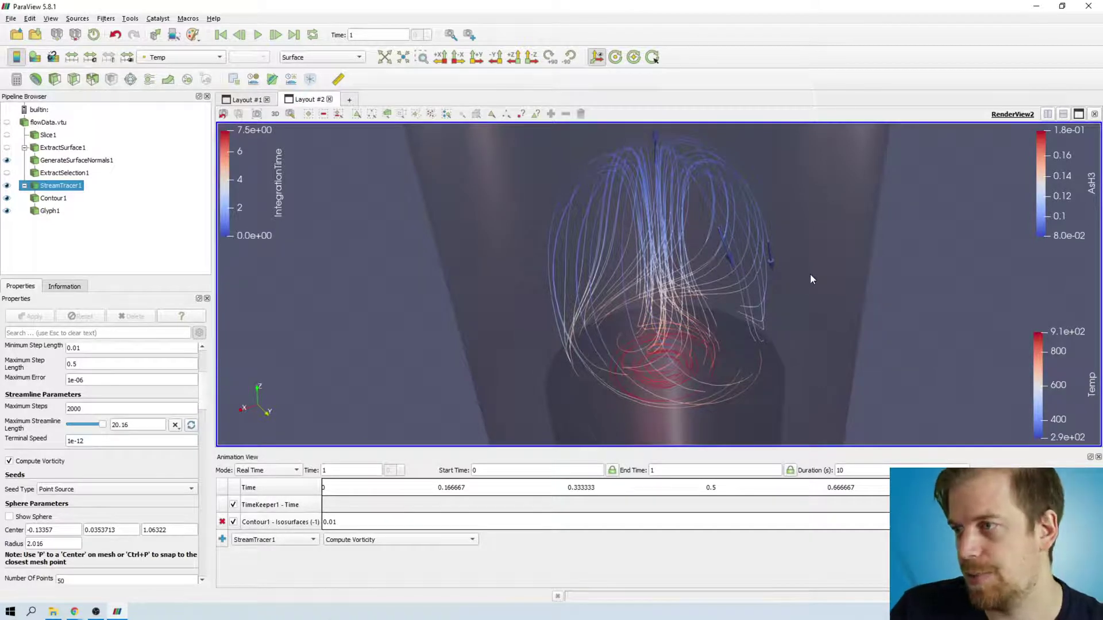
Step: Turn on animation looping, watch the arrows travel along the streamlines repeatedly, and stop playback
{"action": "left_click", "coordinate": [312, 35]}
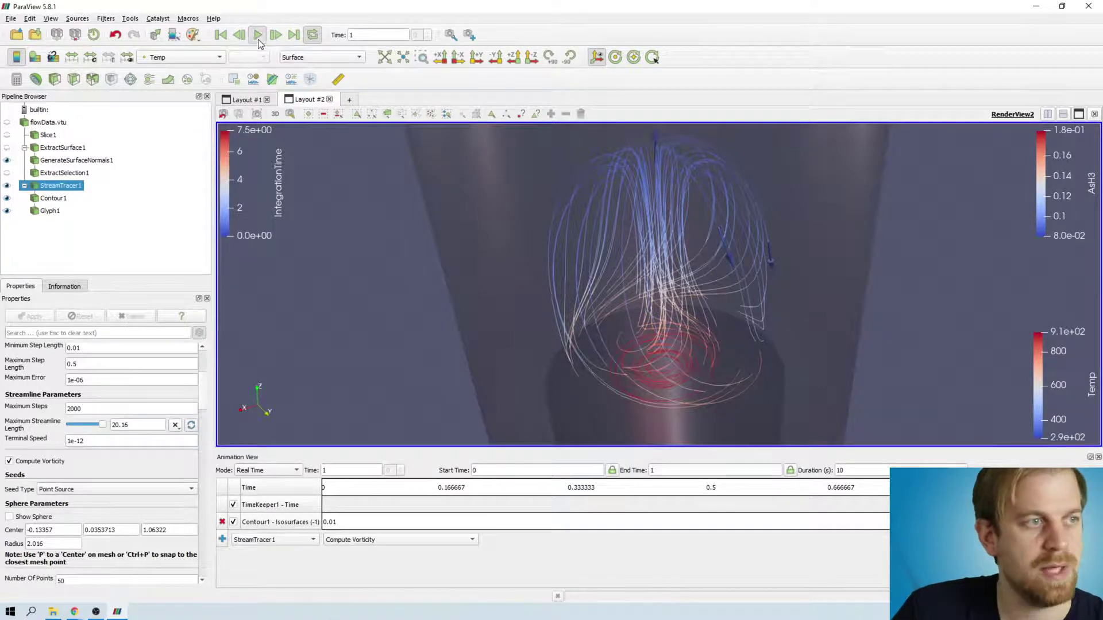
{"action": "left_click", "coordinate": [258, 34]}
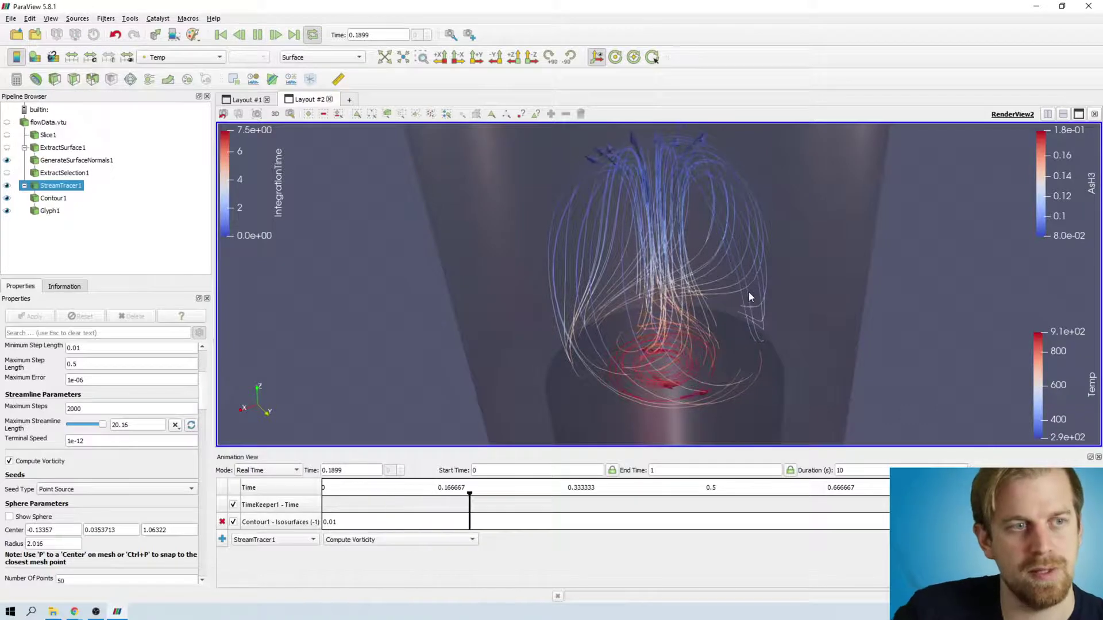
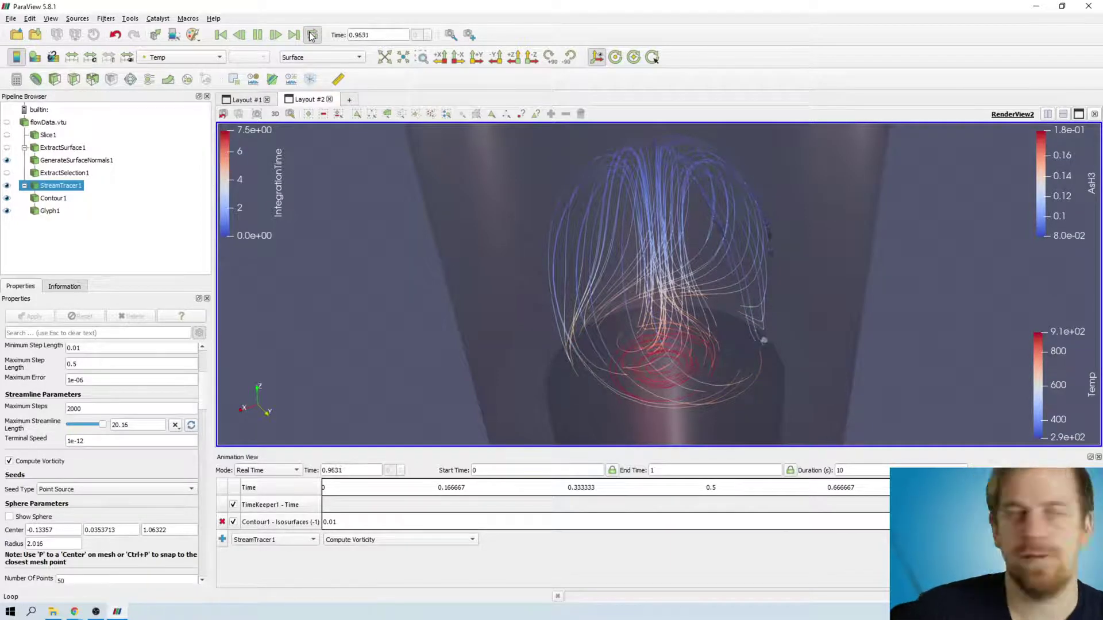
{"action": "left_click", "coordinate": [260, 36]}
Step: Try to save the Contour1 data as particles in the ParaView Data Files (*.pvd) format with its time steps written
{"action": "left_click", "coordinate": [53, 199]}
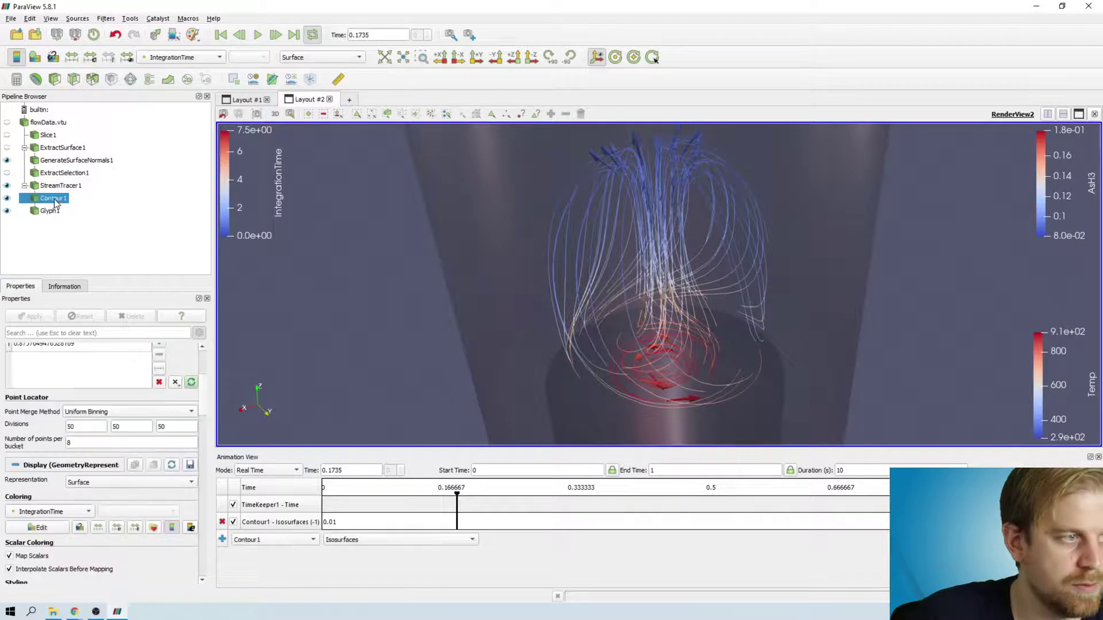
{"action": "left_click", "coordinate": [36, 36]}
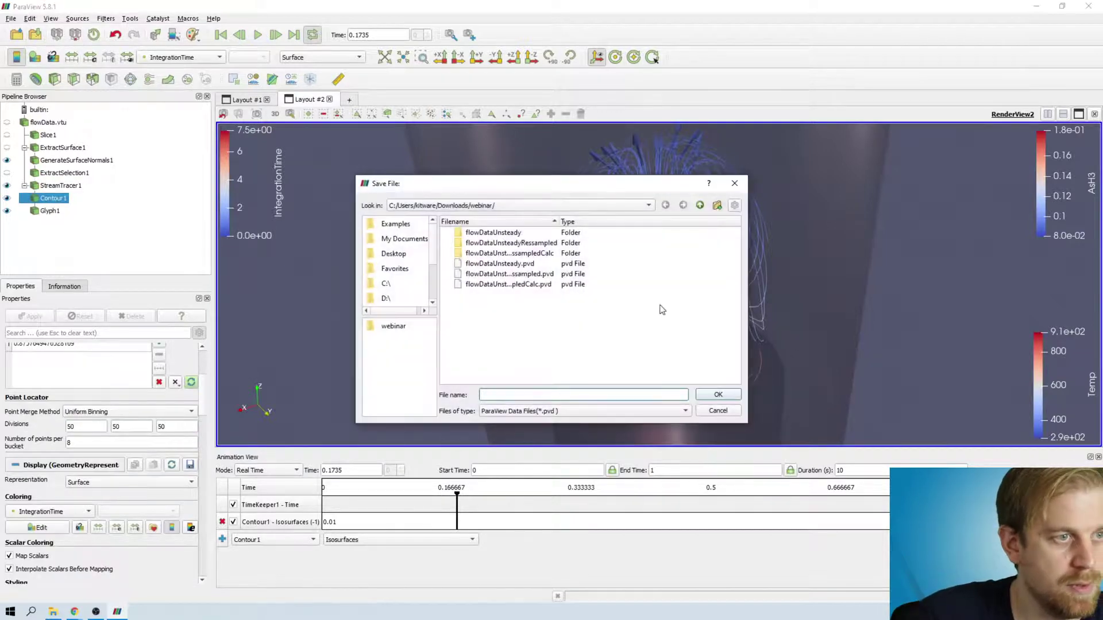
{"action": "left_click", "coordinate": [571, 408]}
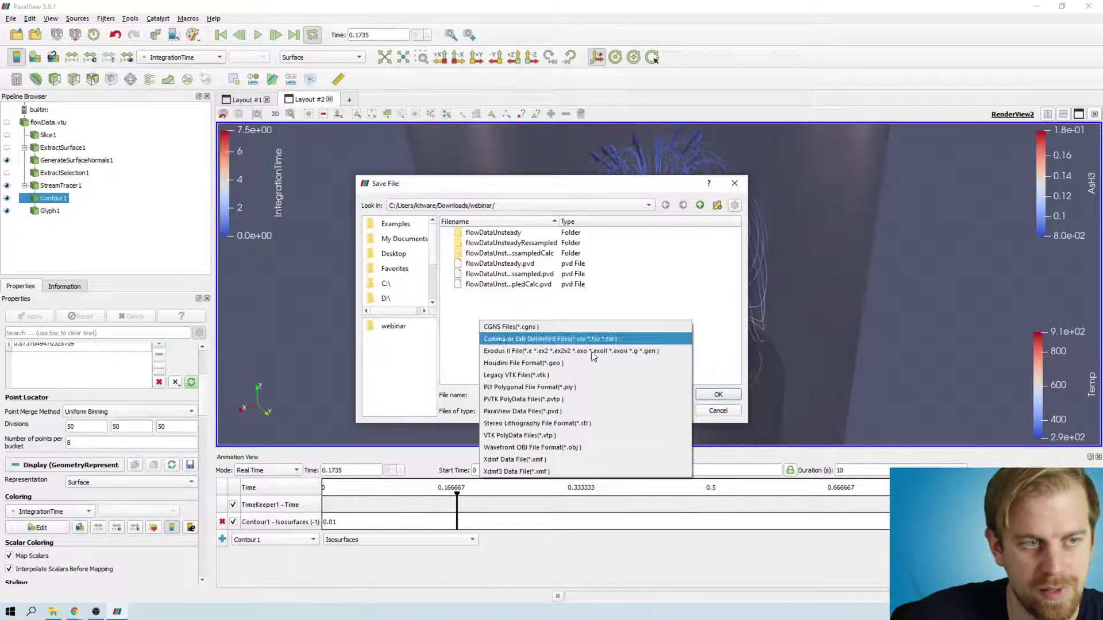
{"action": "left_click", "coordinate": [579, 412]}
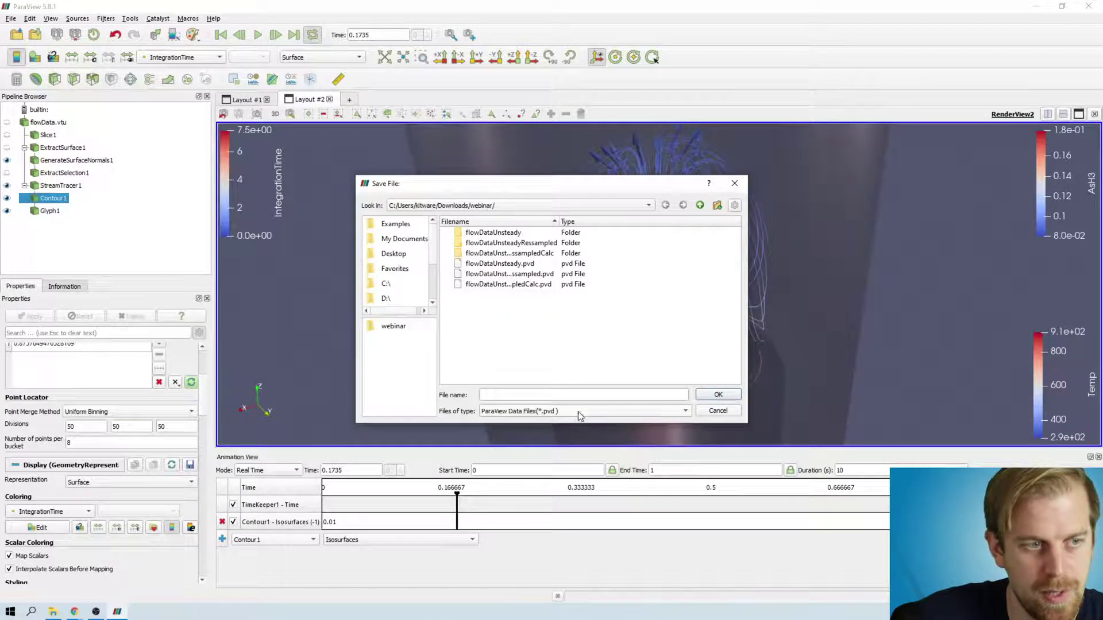
{"action": "left_click", "coordinate": [527, 392]}
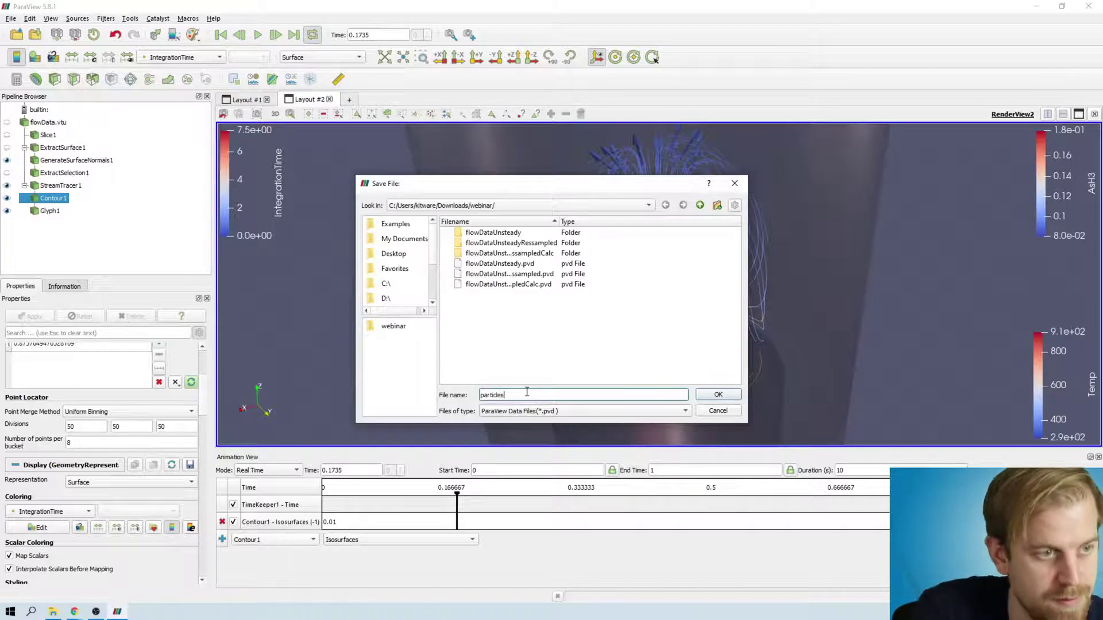
{"action": "left_click", "coordinate": [720, 396]}
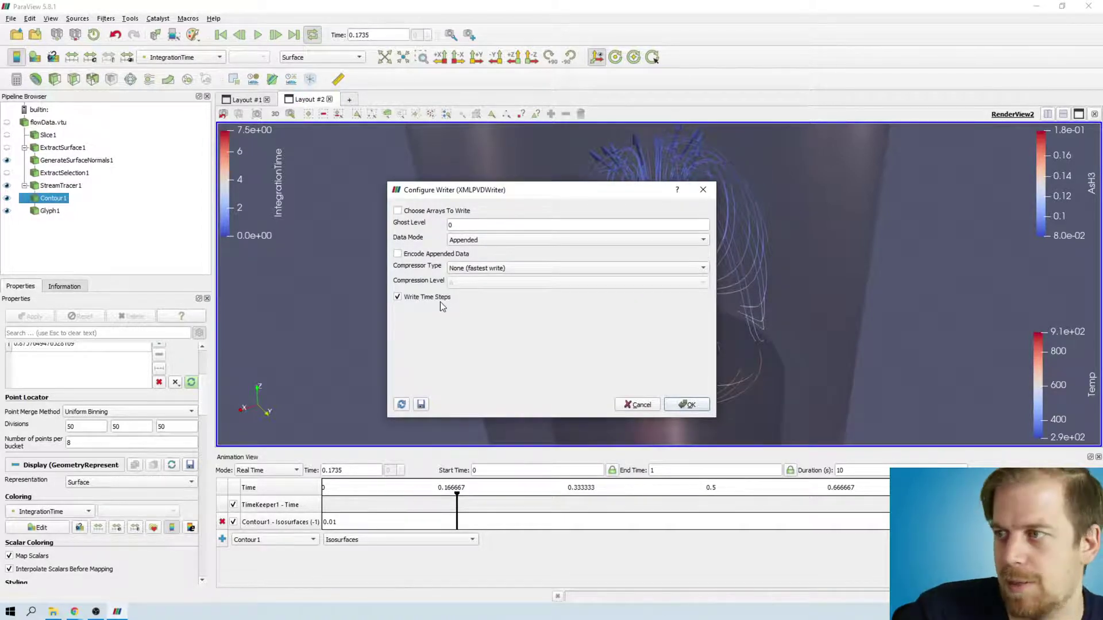
{"action": "mouse_move", "coordinate": [441, 302]}
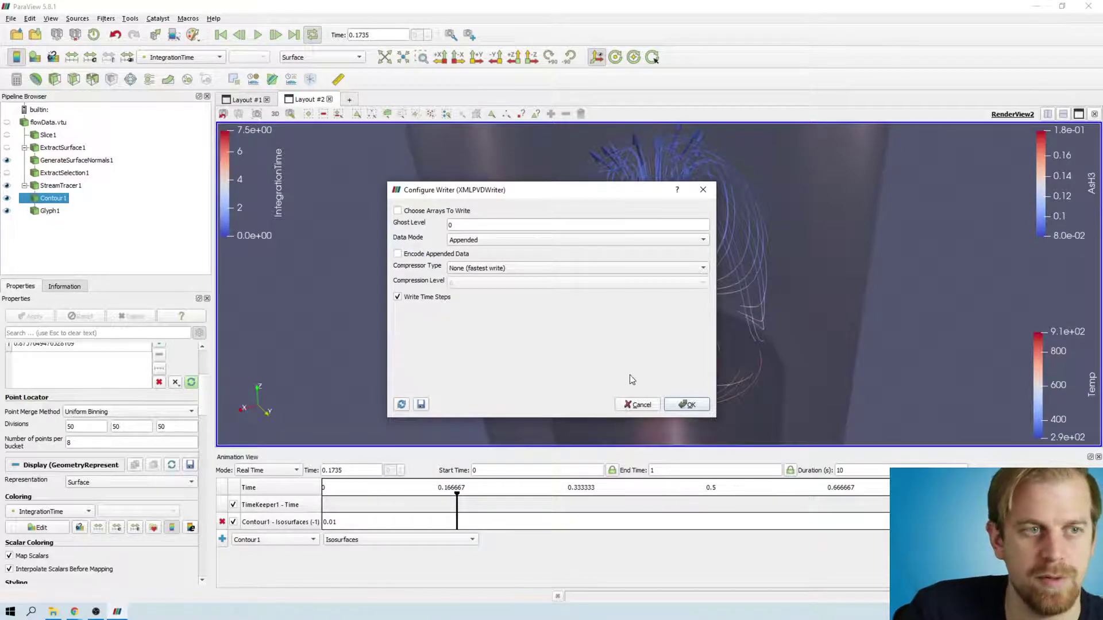
{"action": "left_click", "coordinate": [686, 405]}
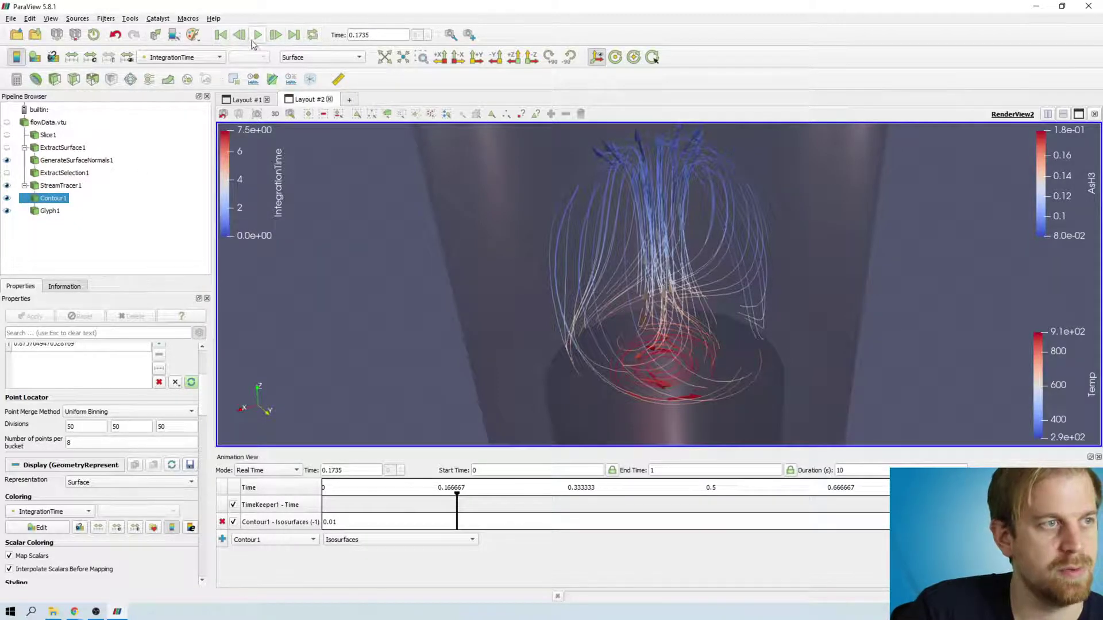
Step: Play the animation from the start for a moment, stop it and return to the first frame
{"action": "left_click", "coordinate": [221, 35]}
{"action": "left_click", "coordinate": [258, 34]}
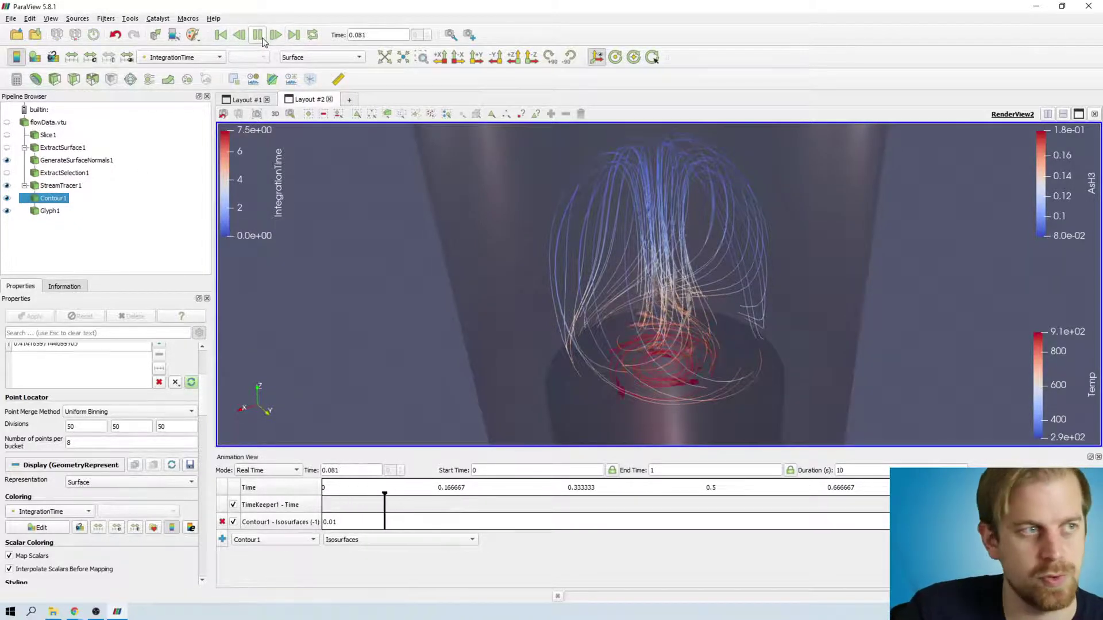
{"action": "left_click", "coordinate": [258, 34]}
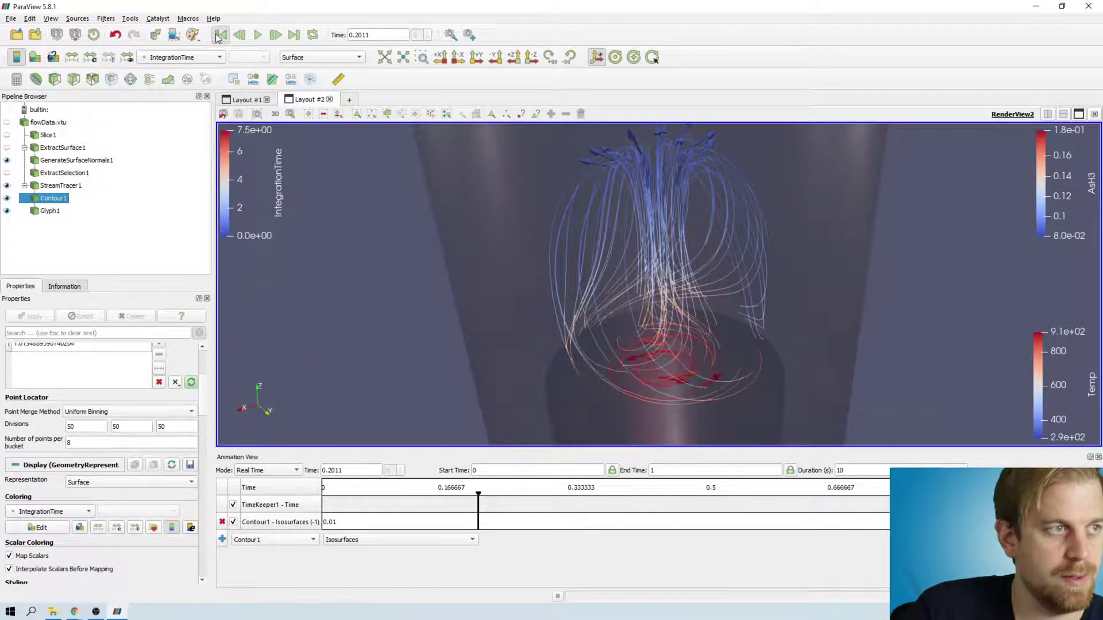
{"action": "left_click", "coordinate": [220, 35]}
{"action": "left_click", "coordinate": [16, 18]}
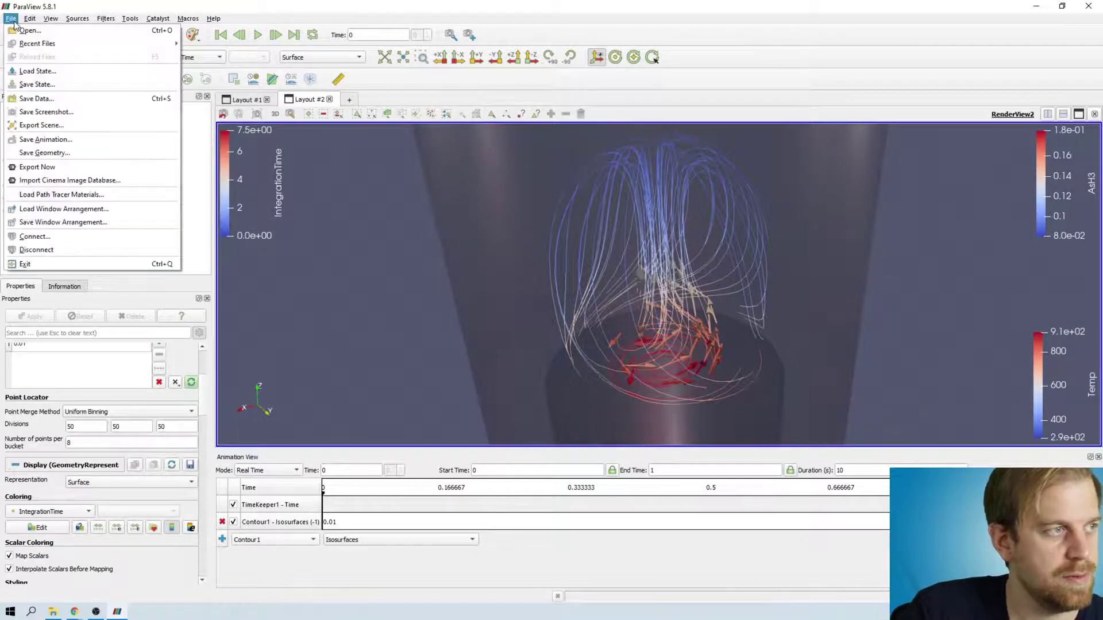
{"action": "left_click", "coordinate": [134, 141]}
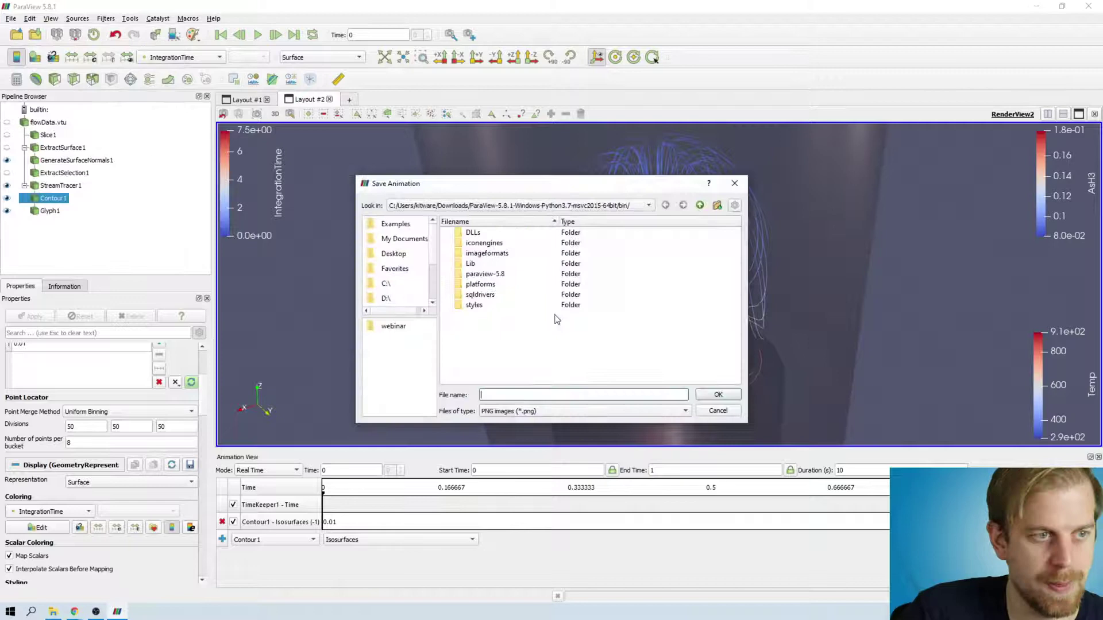
{"action": "left_click", "coordinate": [547, 411]}
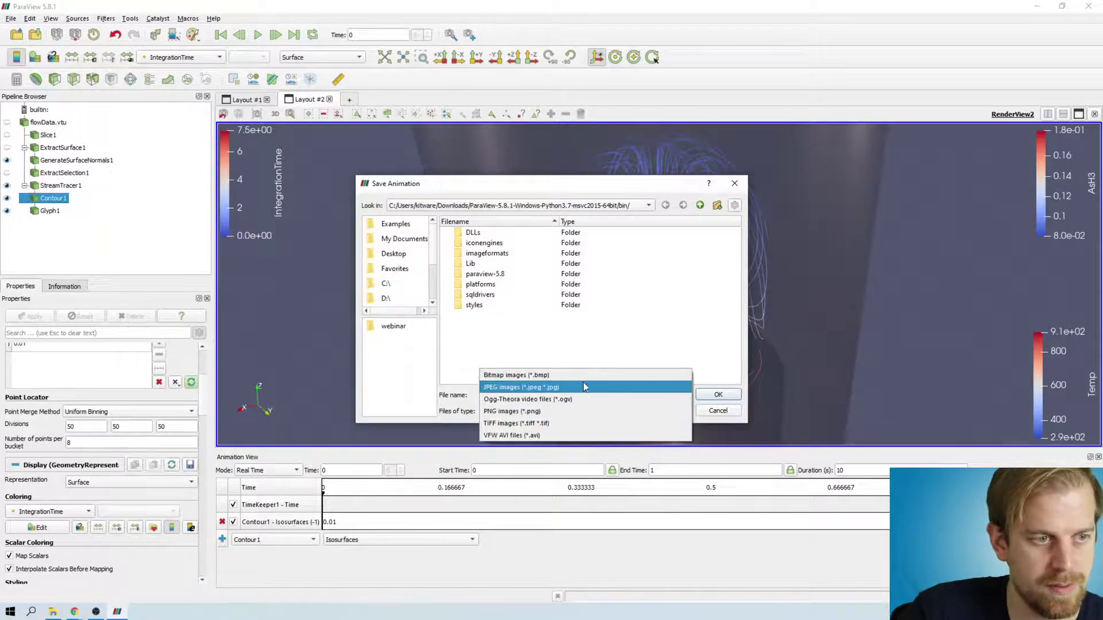
{"action": "left_click", "coordinate": [577, 436]}
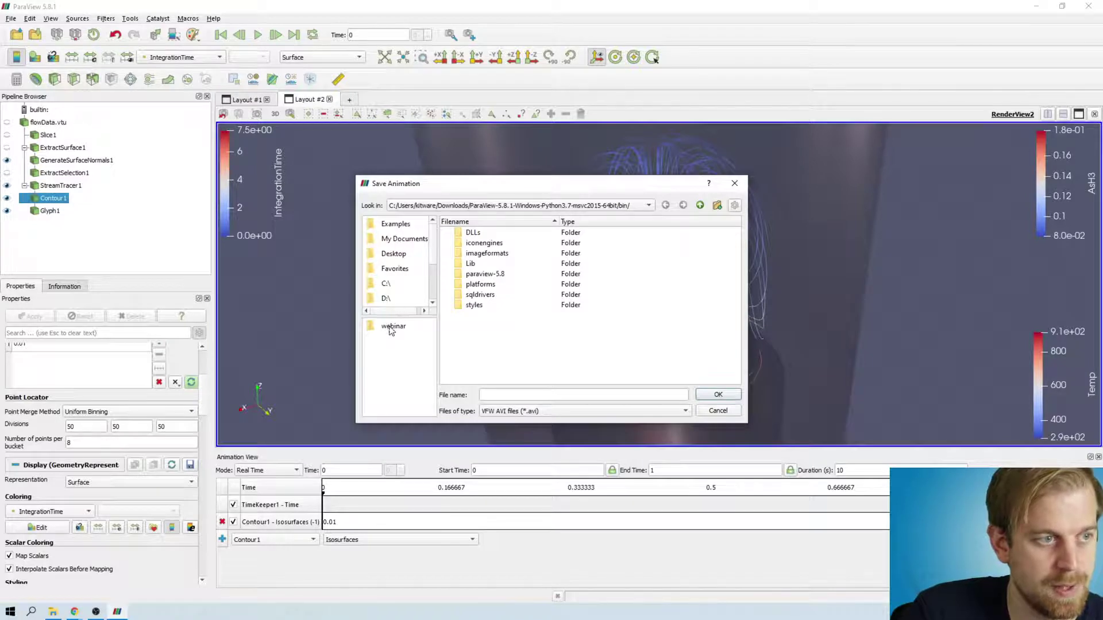
{"action": "left_click", "coordinate": [391, 327]}
{"action": "left_click", "coordinate": [515, 398]}
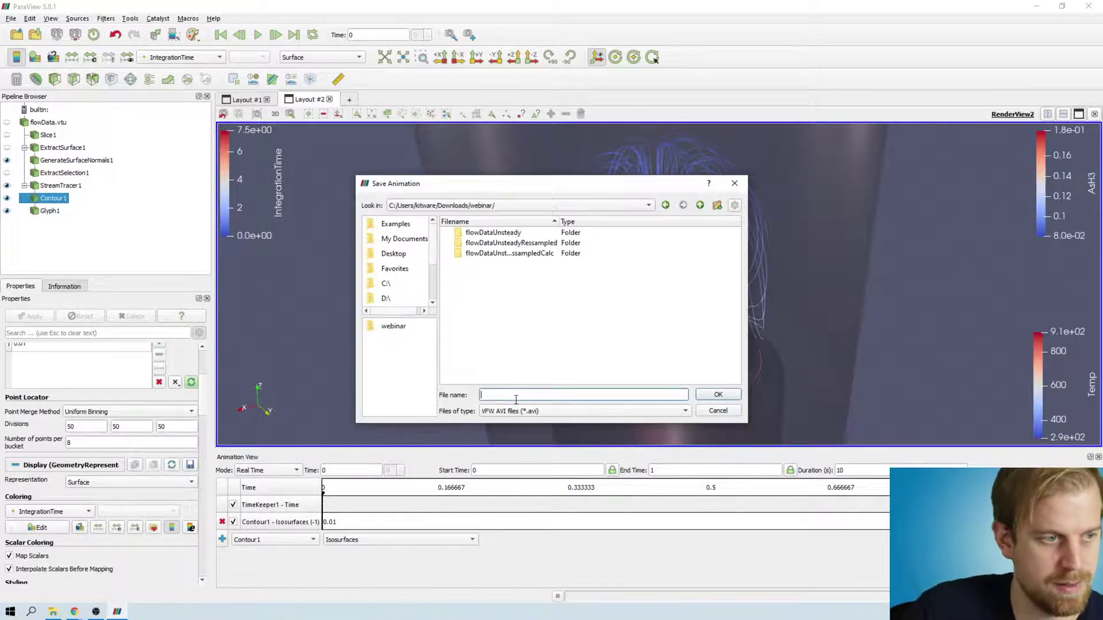
{"action": "key", "text": "Escape"}
Step: Switch the animation mode to Sequence and set the number of frames to 200
{"action": "left_click", "coordinate": [291, 471]}
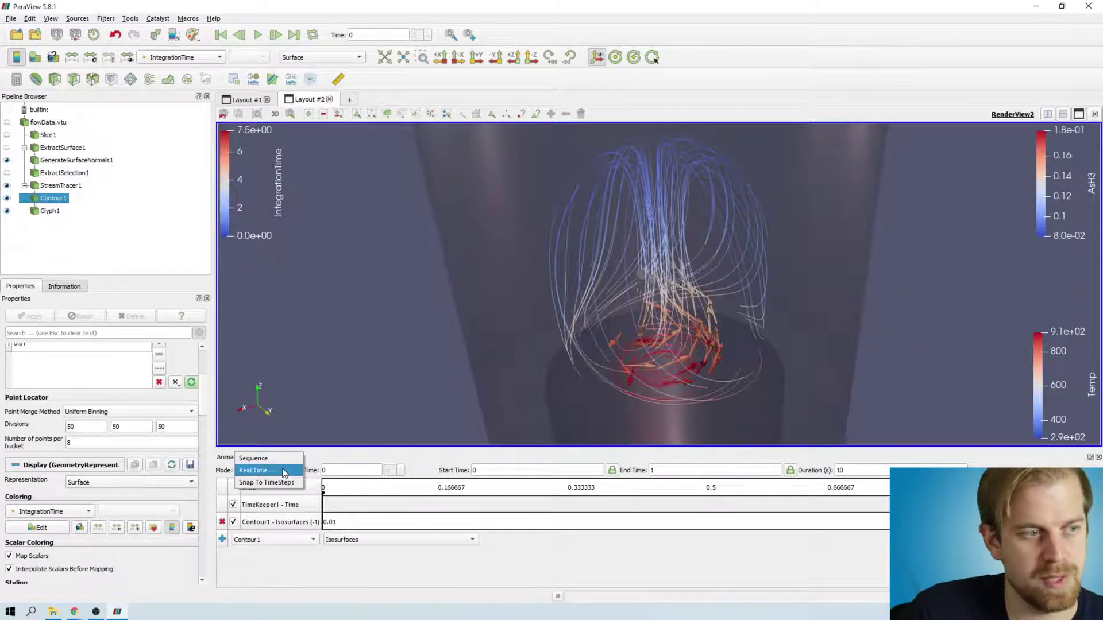
{"action": "left_click", "coordinate": [284, 463]}
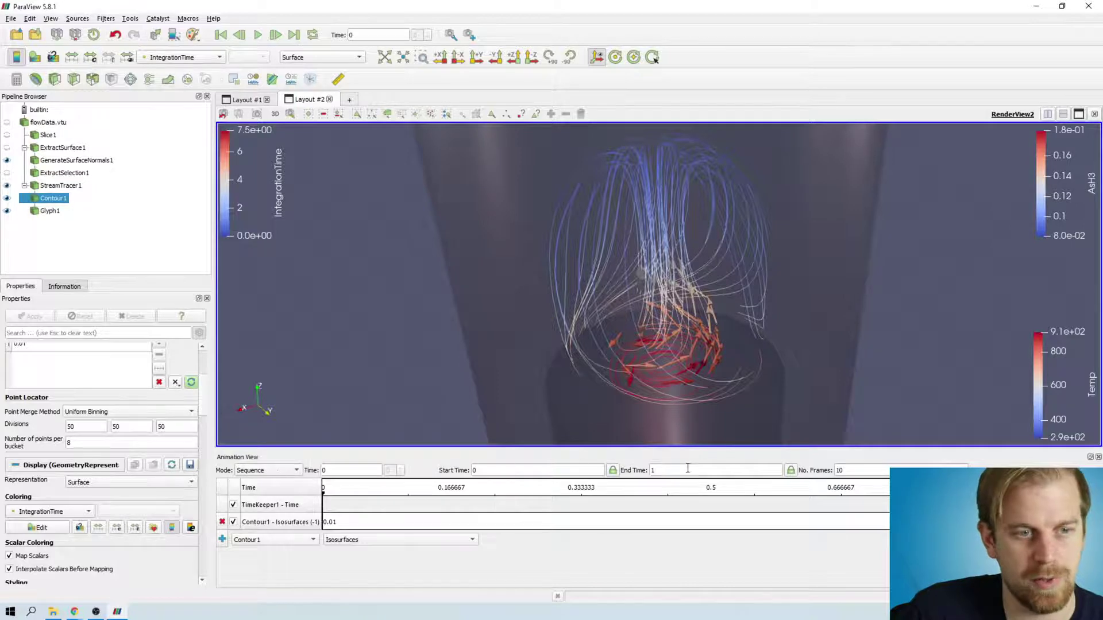
{"action": "left_click", "coordinate": [862, 472]}
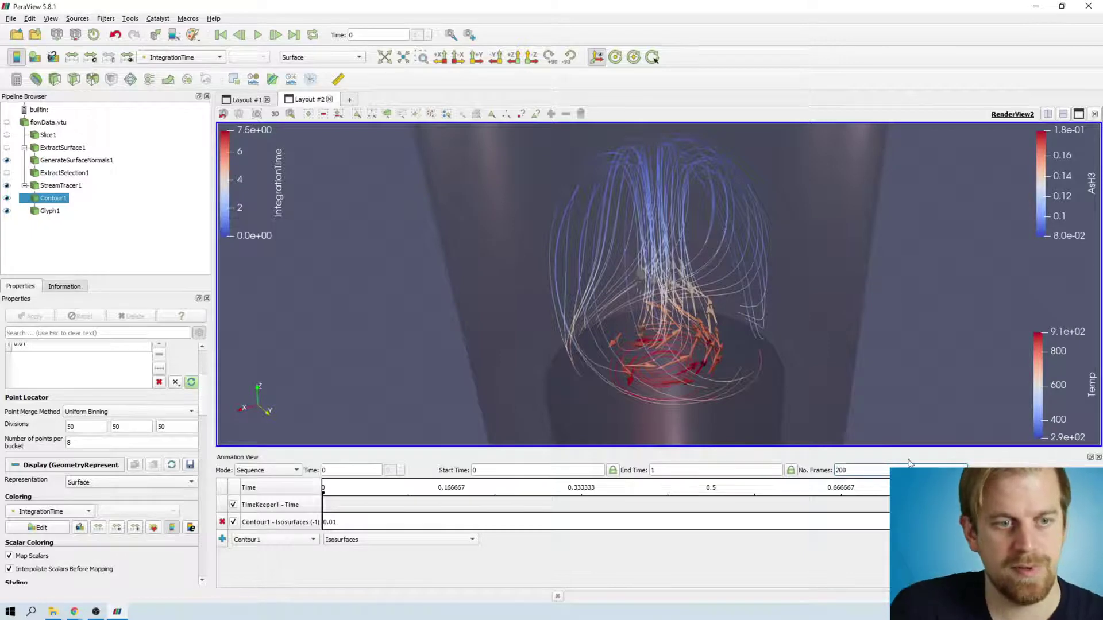
Step: Save the animation in the webinar folder as a VFW AVI file named steams with a frame rate of 20
{"action": "left_click", "coordinate": [11, 18]}
{"action": "left_click", "coordinate": [66, 140]}
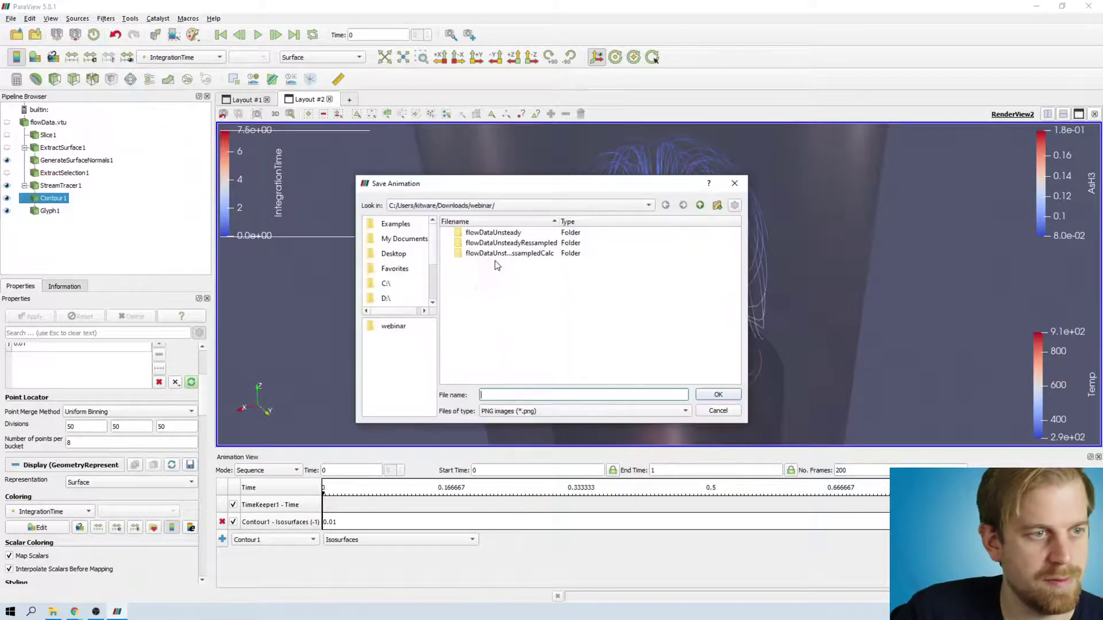
{"action": "left_click", "coordinate": [524, 411]}
{"action": "left_click", "coordinate": [522, 432]}
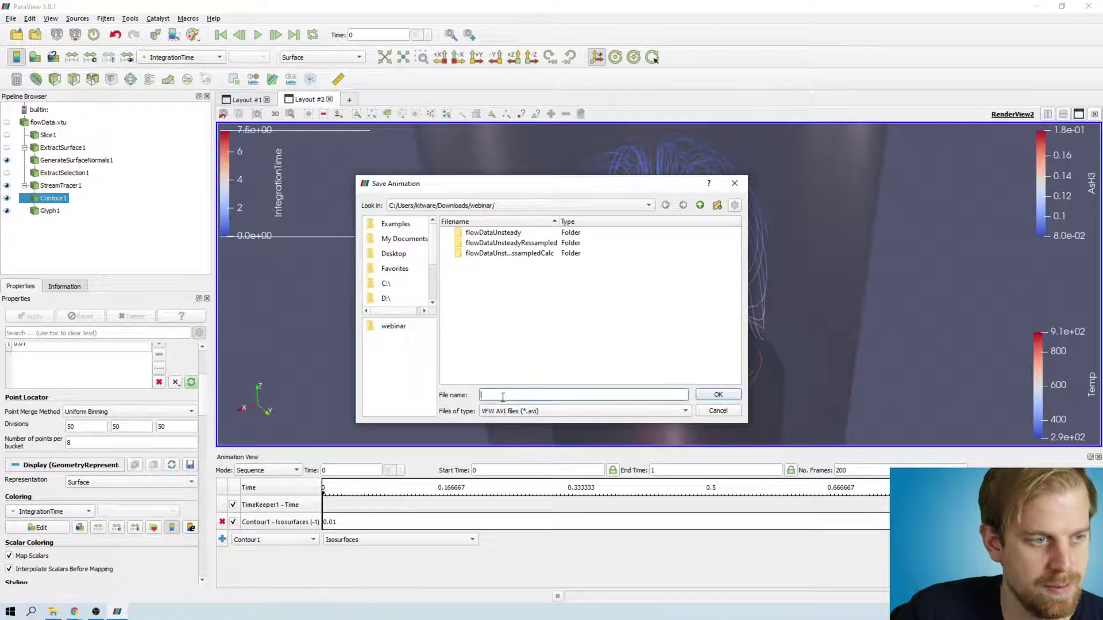
{"action": "type", "text": "steams"}
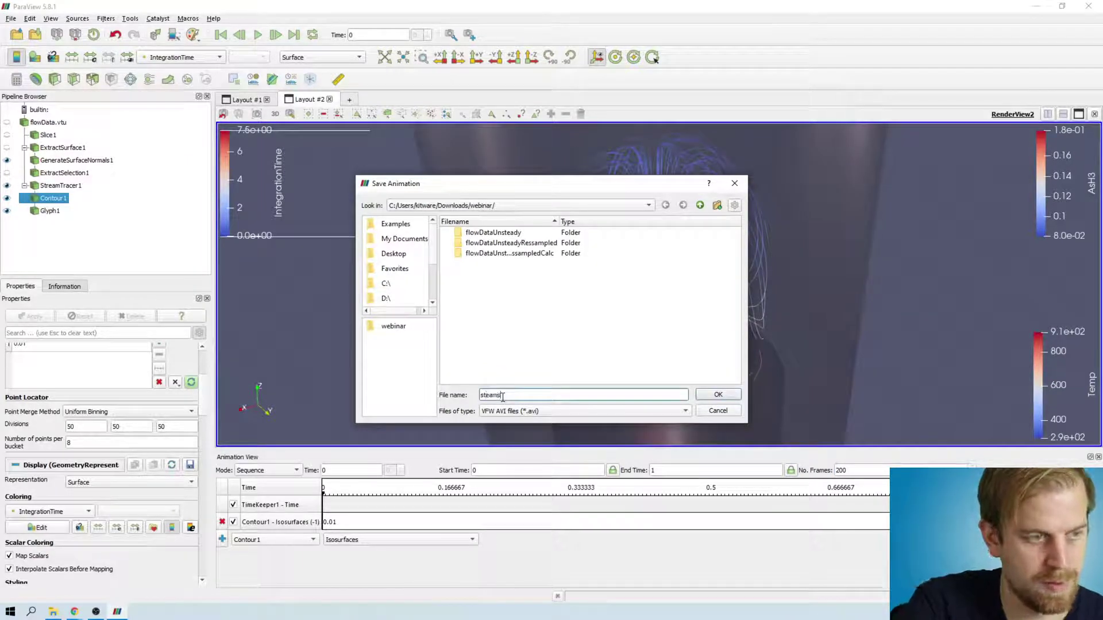
{"action": "left_click", "coordinate": [719, 395]}
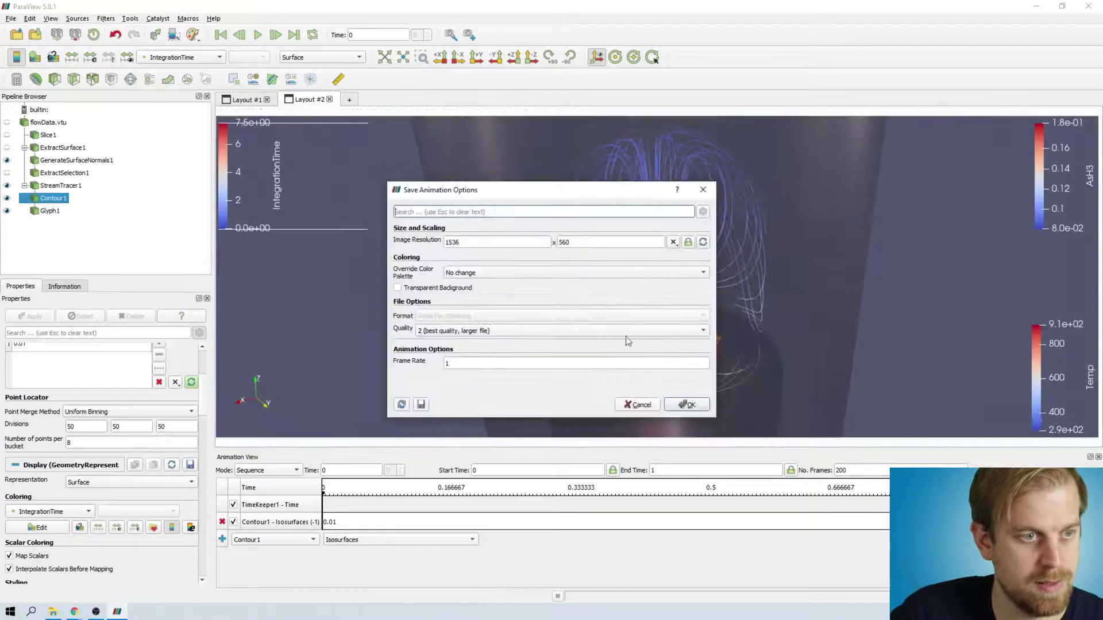
{"action": "double_click", "coordinate": [520, 362]}
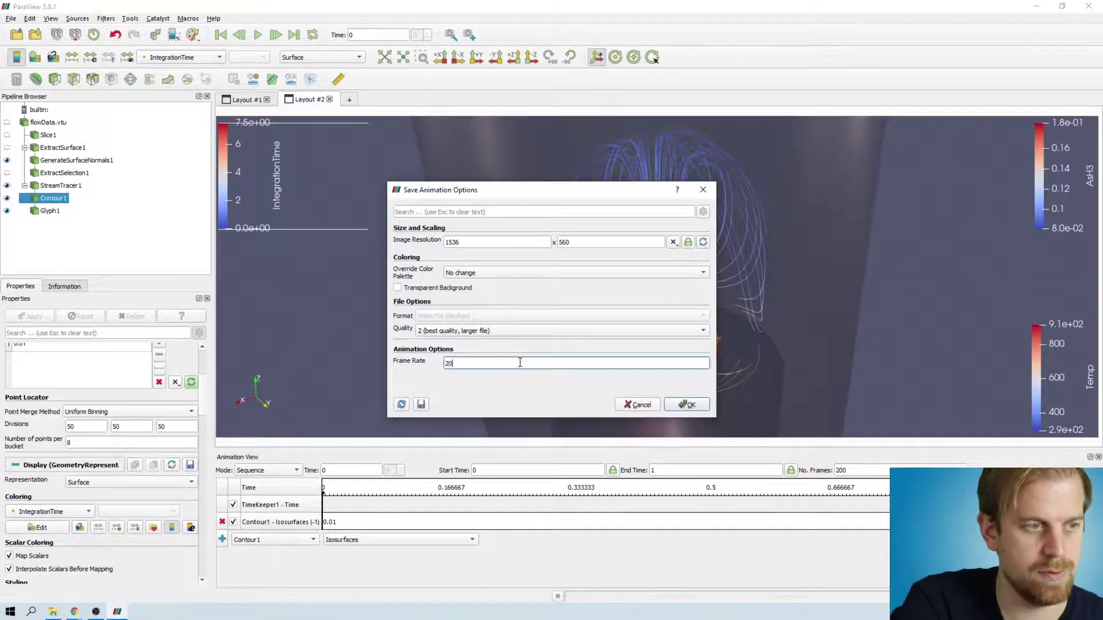
{"action": "type", "text": "20"}
{"action": "left_click", "coordinate": [688, 405]}
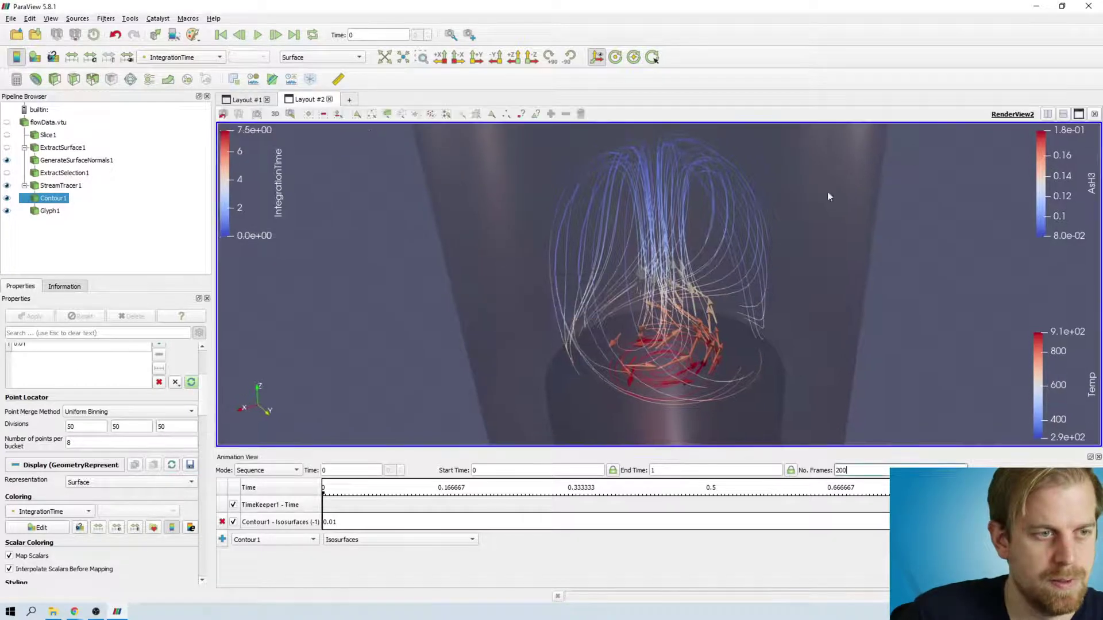
Step: Play steams.avi from the webinar folder in Downloads using File Explorer, and return to ParaView
{"action": "left_click", "coordinate": [54, 611]}
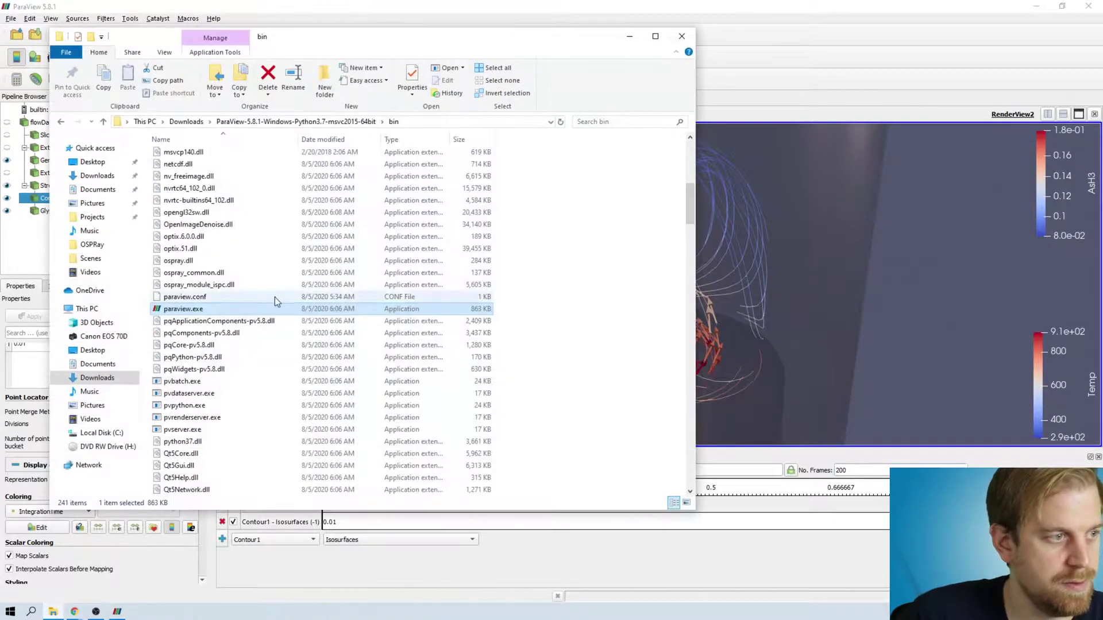
{"action": "left_click", "coordinate": [114, 378]}
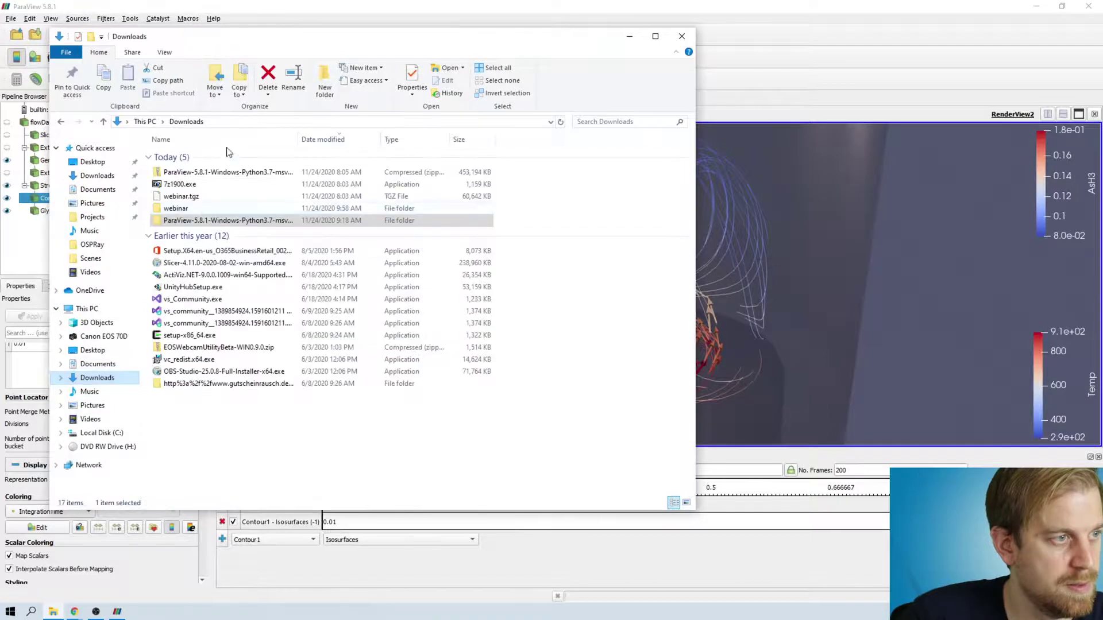
{"action": "left_click", "coordinate": [191, 211]}
{"action": "double_click", "coordinate": [191, 211]}
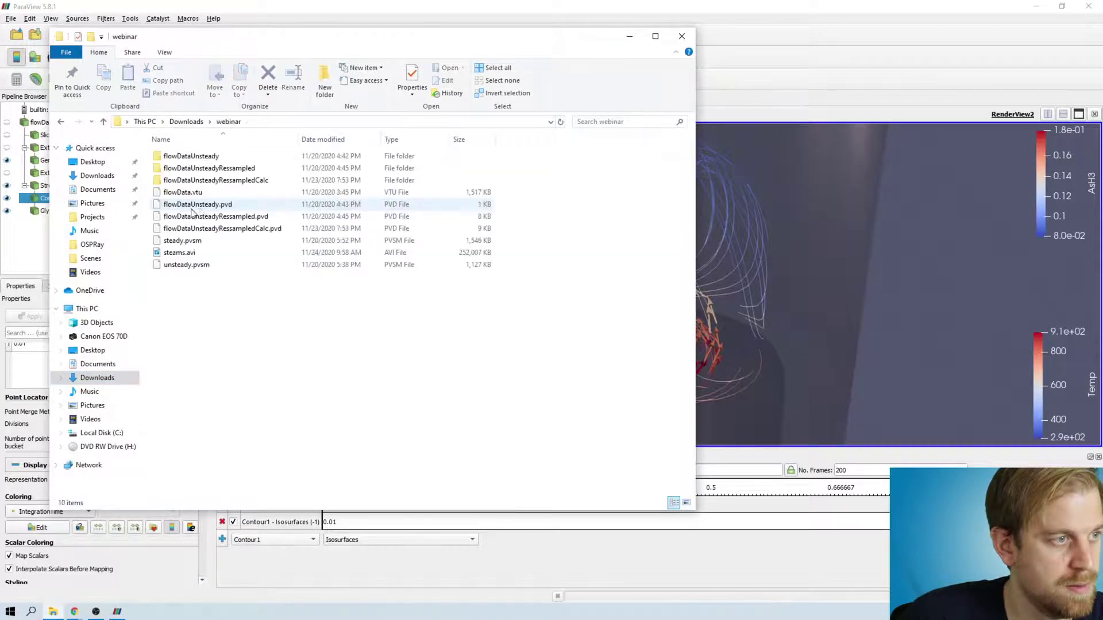
{"action": "left_click", "coordinate": [187, 259]}
{"action": "double_click", "coordinate": [188, 259]}
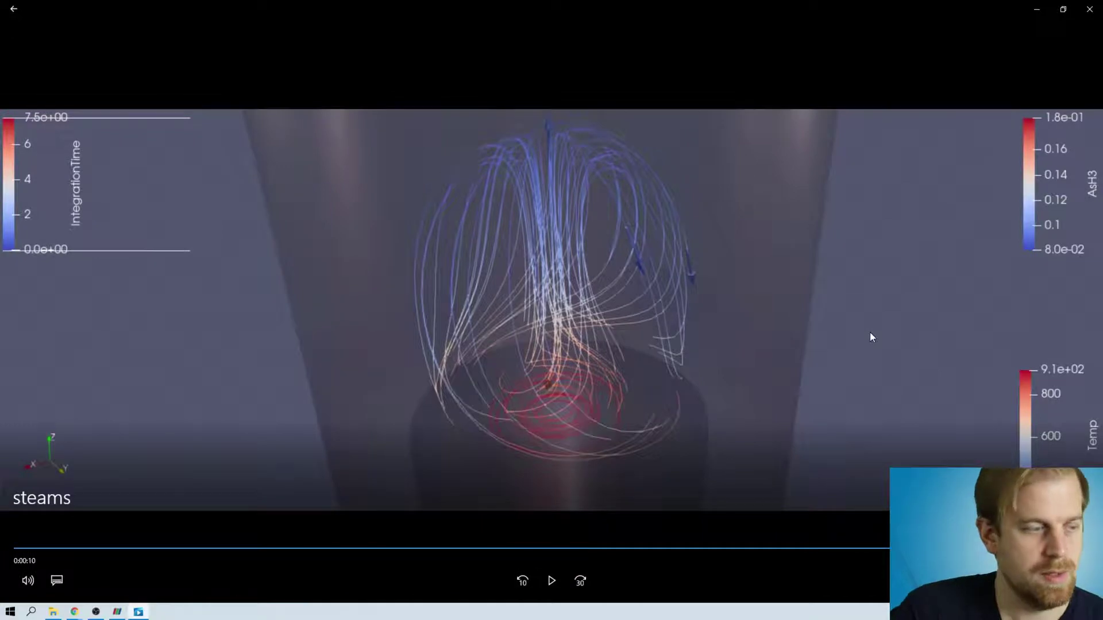
{"action": "left_click", "coordinate": [1090, 9]}
{"action": "left_click", "coordinate": [635, 39]}
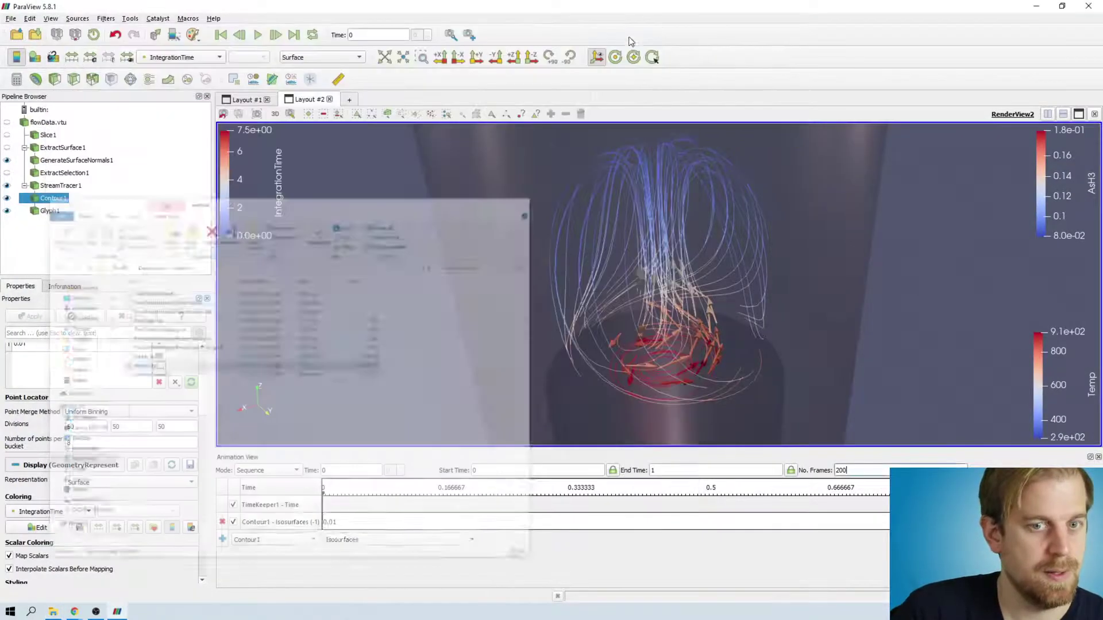
Step: Reset the session to clear the whole pipeline, and close the Animation View
{"action": "mouse_move", "coordinate": [815, 239]}
{"action": "left_mouse_down"}
{"action": "mouse_move", "coordinate": [814, 252]}
{"action": "mouse_move", "coordinate": [836, 253]}
{"action": "mouse_move", "coordinate": [819, 240]}
{"action": "left_mouse_up"}
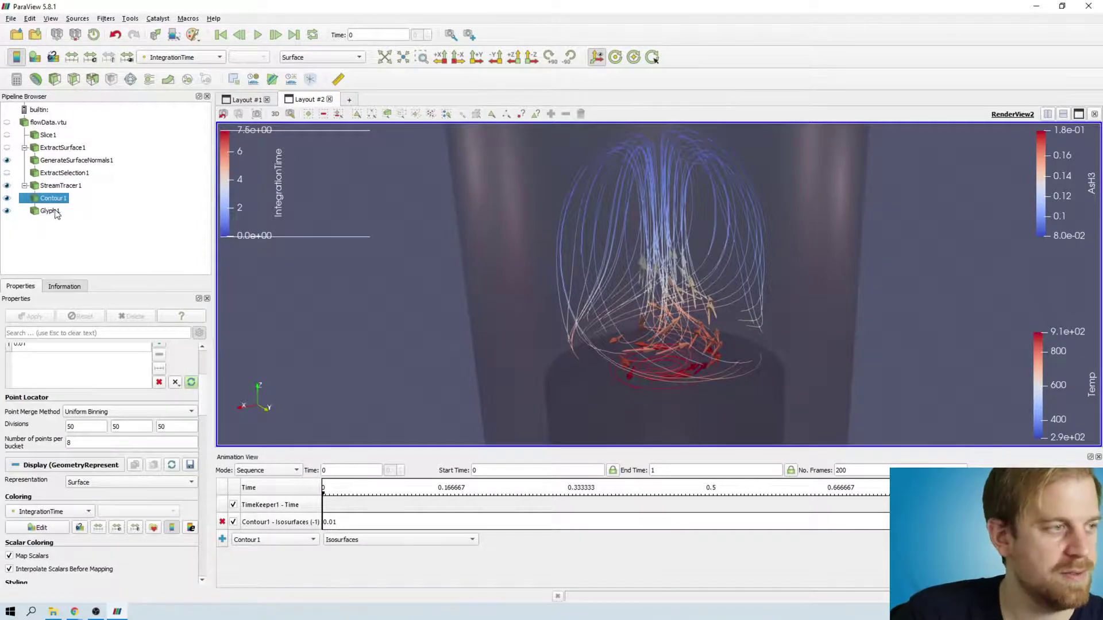
{"action": "left_click", "coordinate": [51, 211]}
{"action": "left_click", "coordinate": [144, 317]}
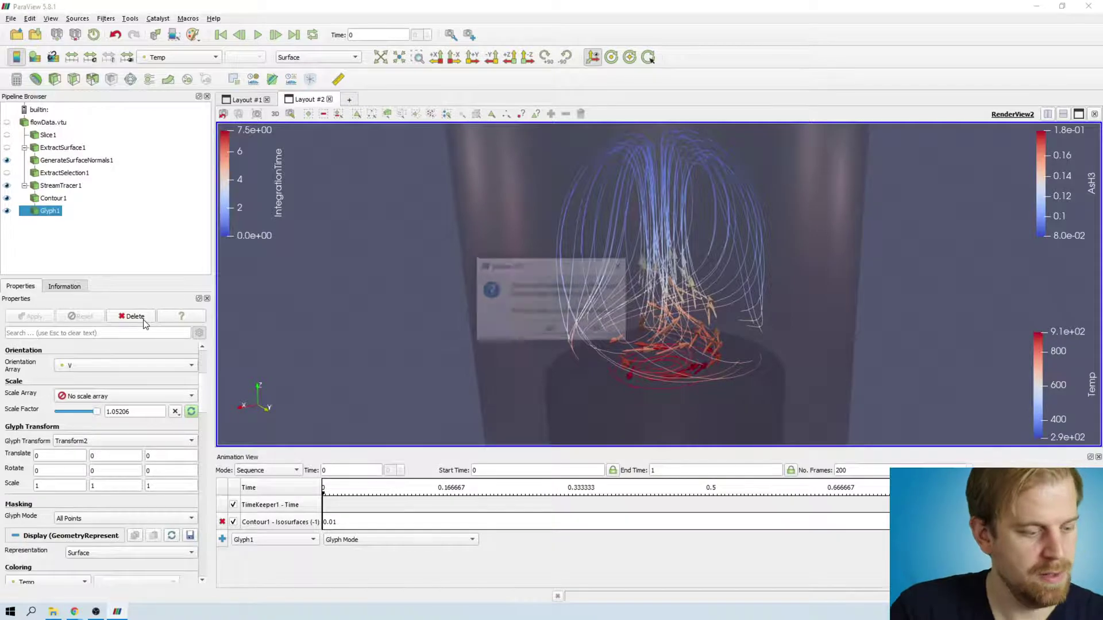
{"action": "left_click", "coordinate": [522, 329]}
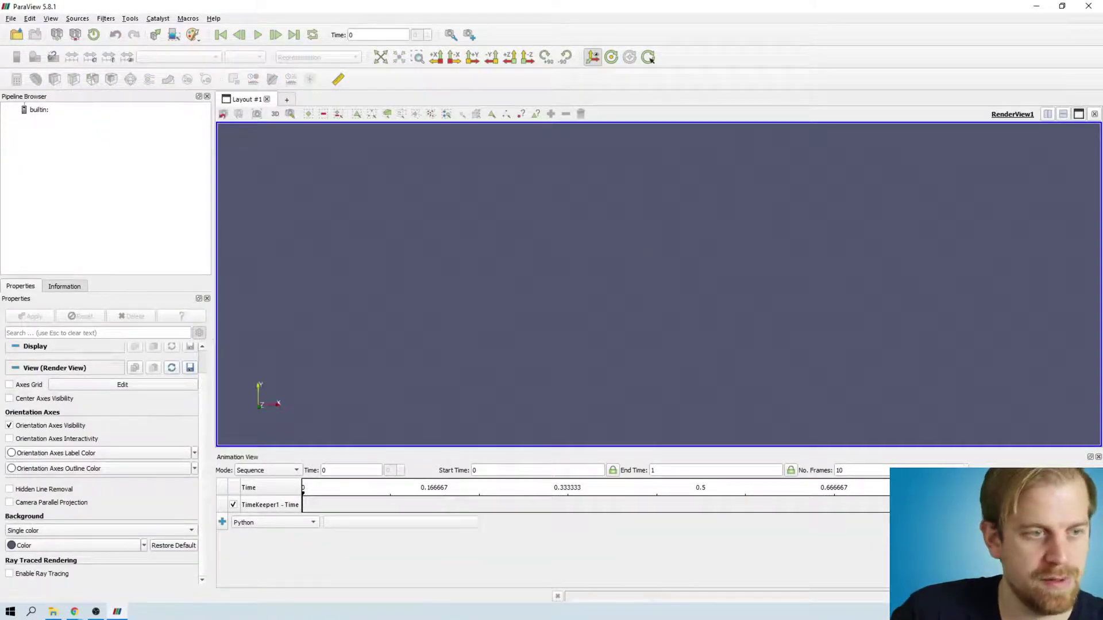
{"action": "left_click", "coordinate": [1098, 458]}
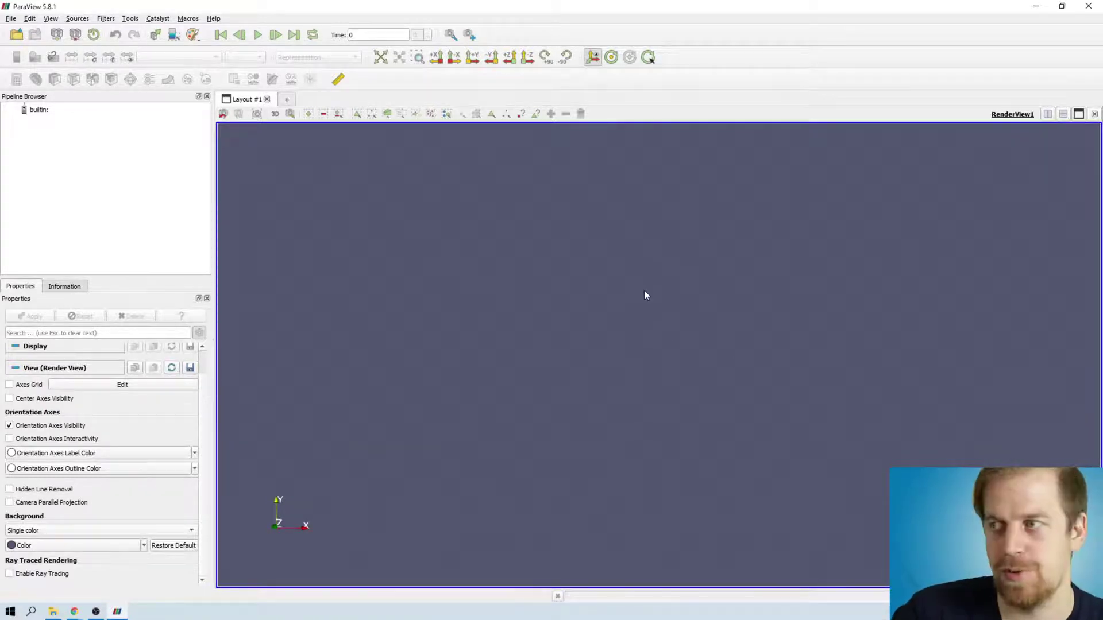
Step: Open flowDataUnsteadyRessampledCalc.pvd from the webinar folder and load it into the render view
{"action": "left_click", "coordinate": [10, 19]}
{"action": "left_click", "coordinate": [32, 25]}
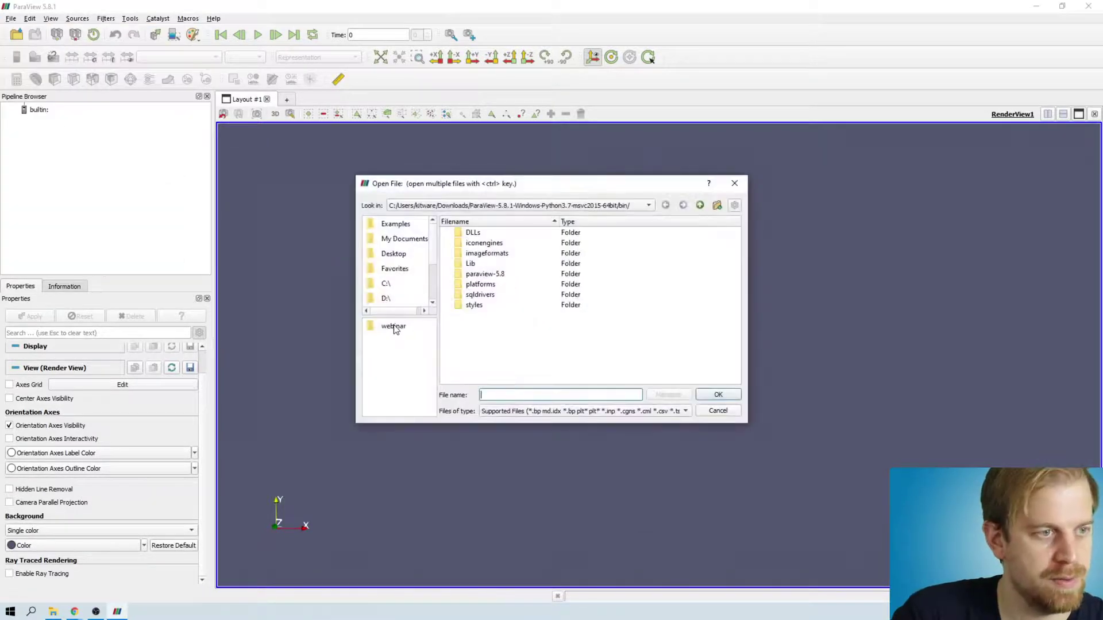
{"action": "left_click", "coordinate": [395, 327]}
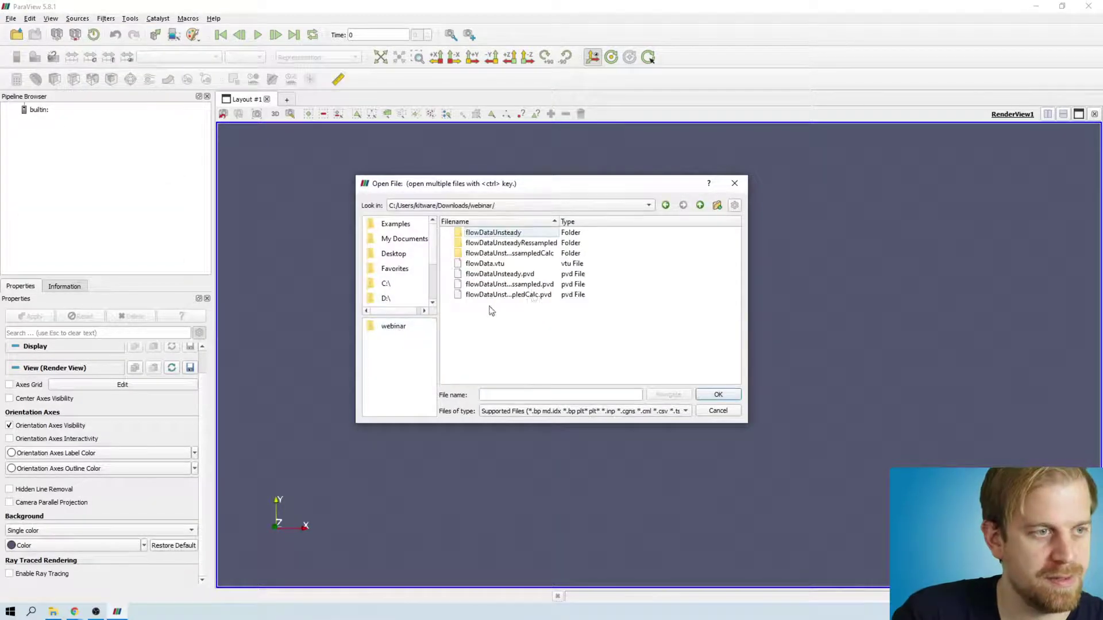
{"action": "double_click", "coordinate": [540, 297]}
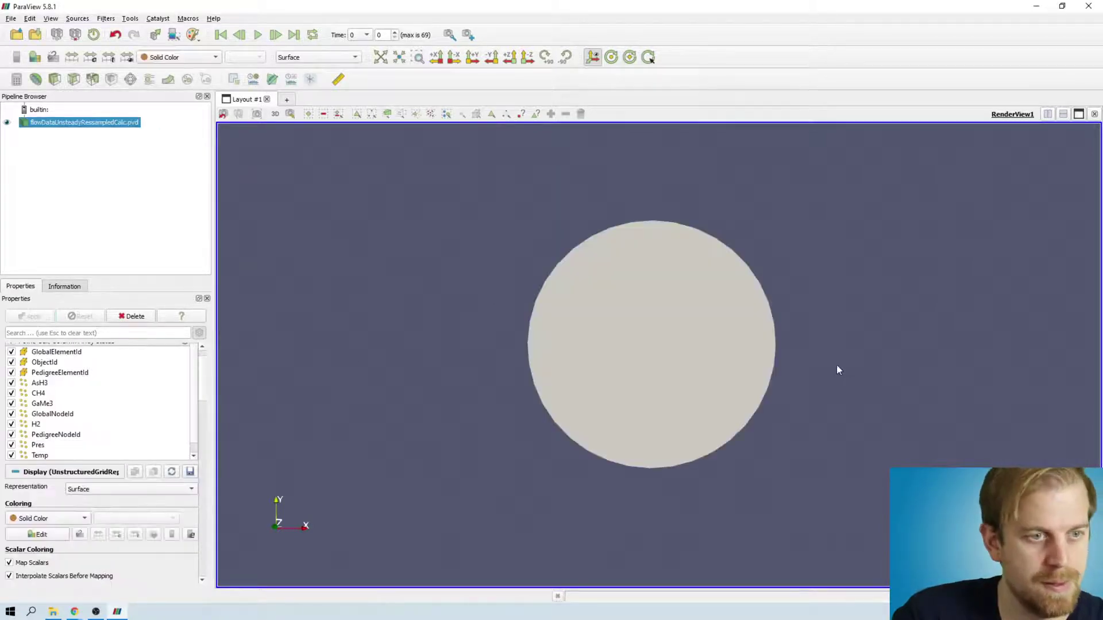
{"action": "left_click_drag", "start_coordinate": [836, 364], "coordinate": [667, 311]}
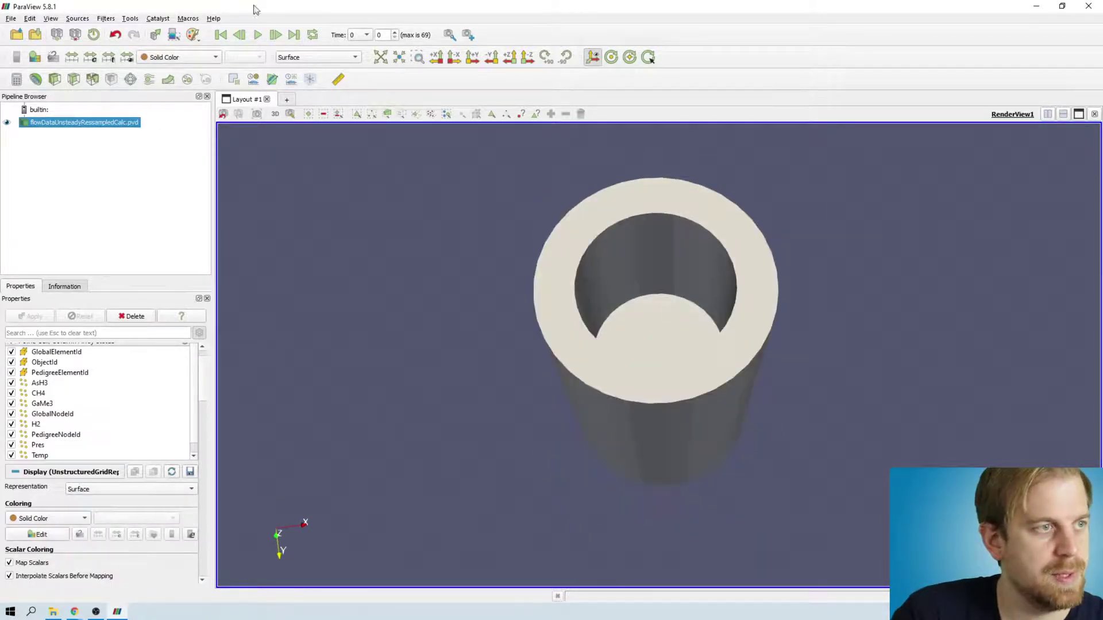
Step: Examine the loaded dataset's information, including its data arrays, bounds and list of time steps
{"action": "left_click", "coordinate": [74, 286]}
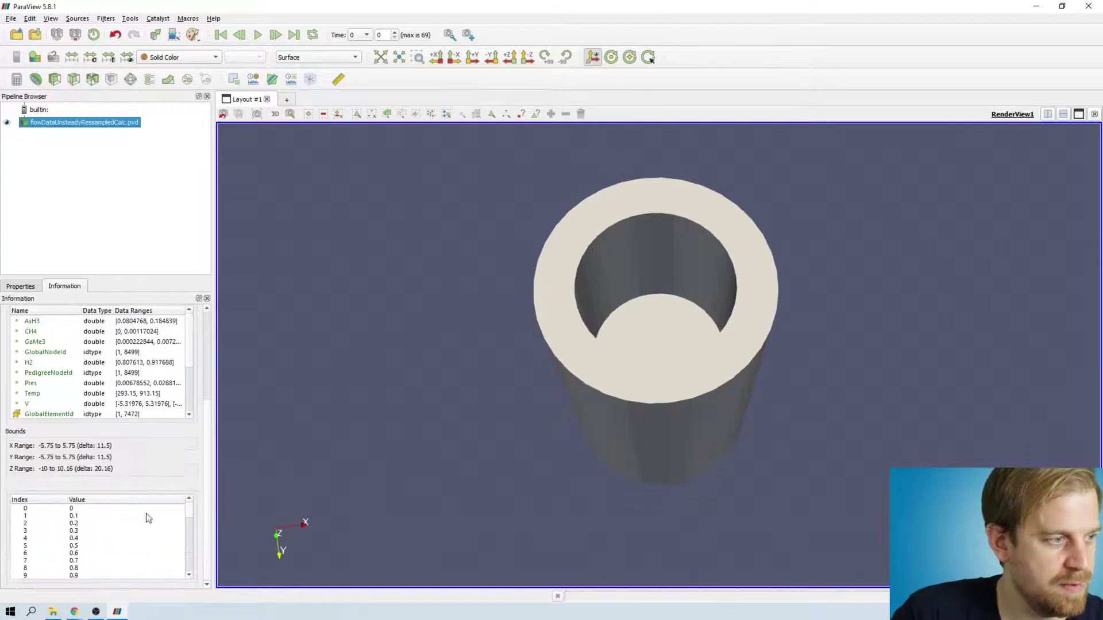
{"action": "left_click_drag", "start_coordinate": [190, 512], "coordinate": [193, 437]}
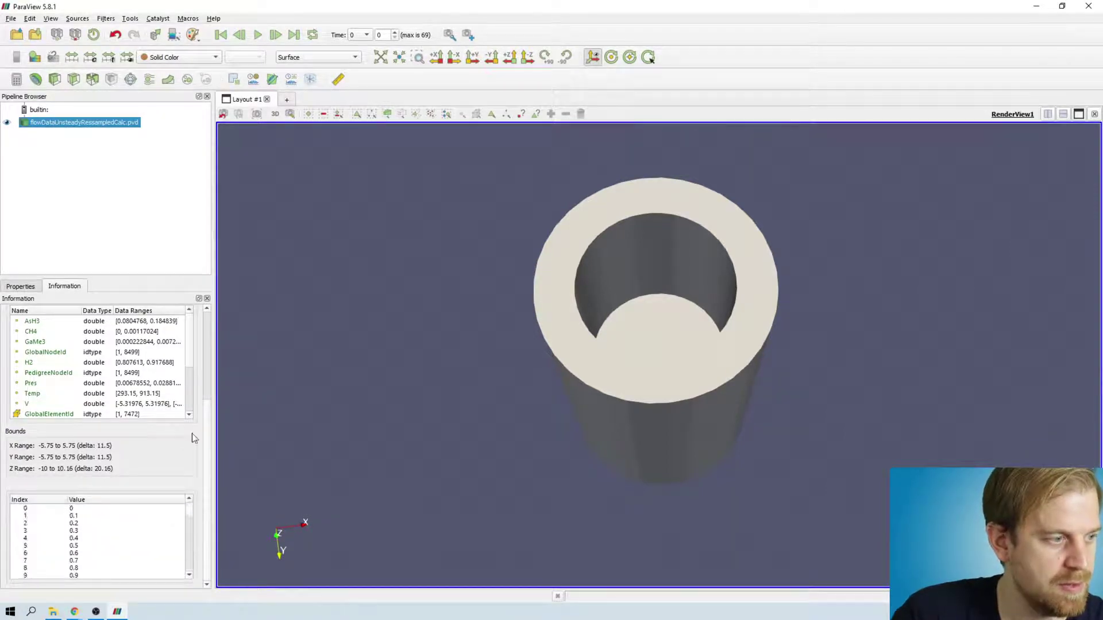
{"action": "left_click_drag", "start_coordinate": [432, 357], "coordinate": [580, 426]}
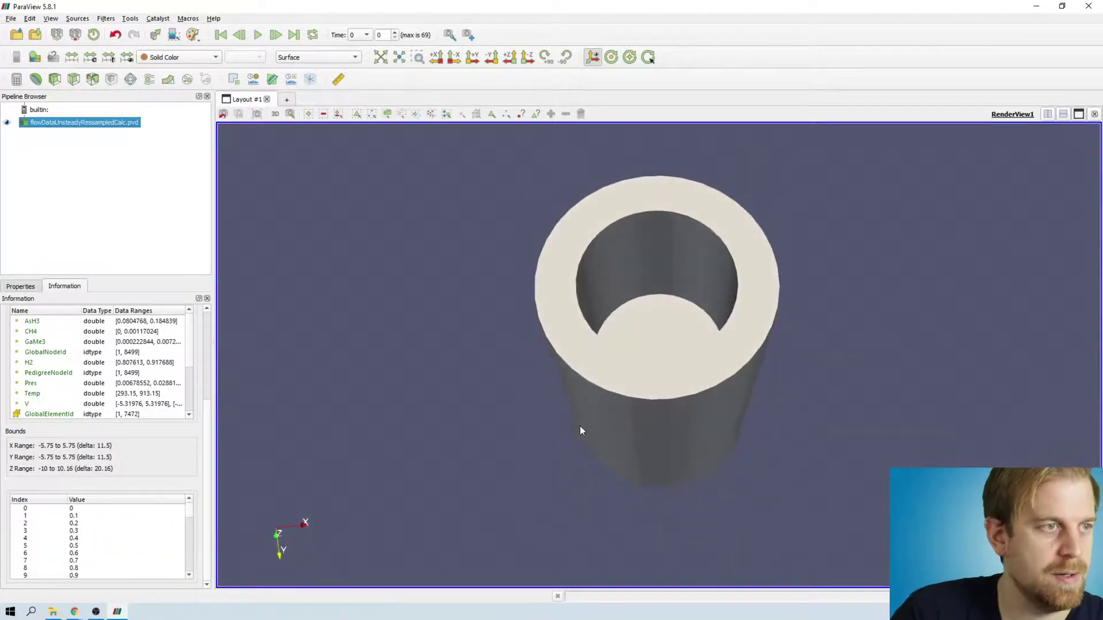
Step: Display the dataset as 3D Glyphs with arrows, and enable Orient so they follow the V vectors
{"action": "left_click", "coordinate": [302, 58]}
{"action": "left_click", "coordinate": [321, 7]}
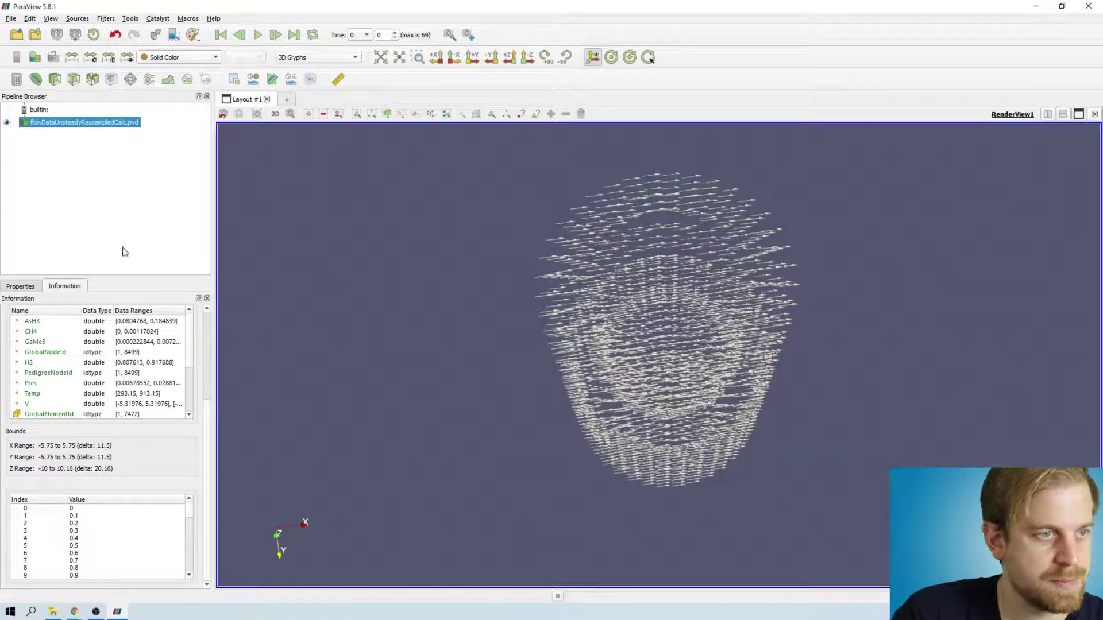
{"action": "left_click", "coordinate": [38, 287]}
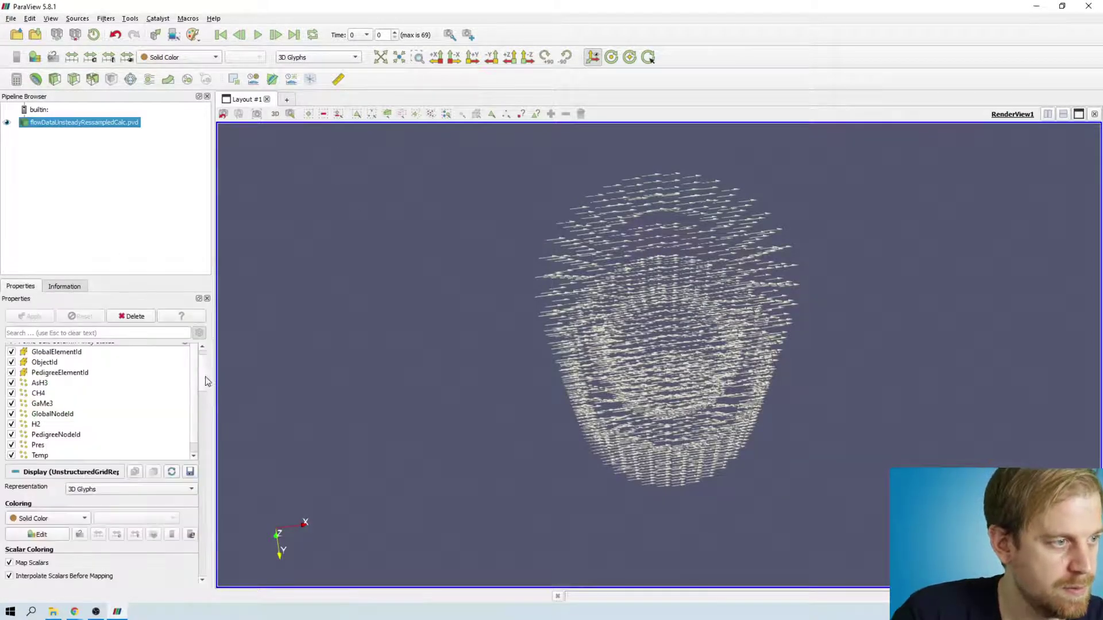
{"action": "left_click_drag", "start_coordinate": [208, 382], "coordinate": [206, 492]}
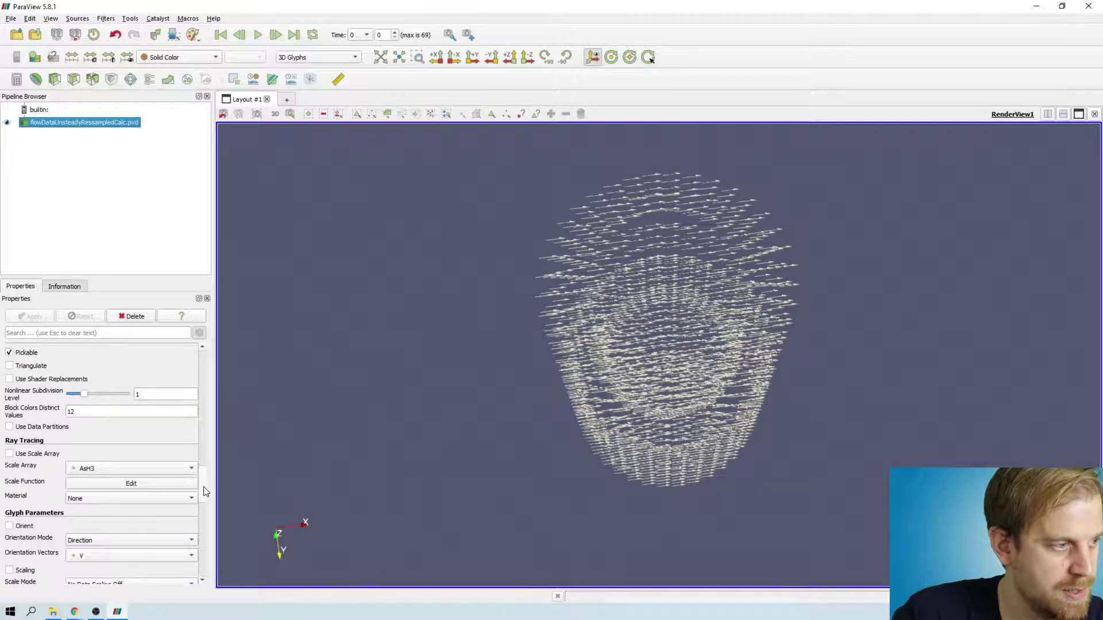
{"action": "scroll", "coordinate": [205, 491], "scroll_direction": "down", "scroll_amount": 5}
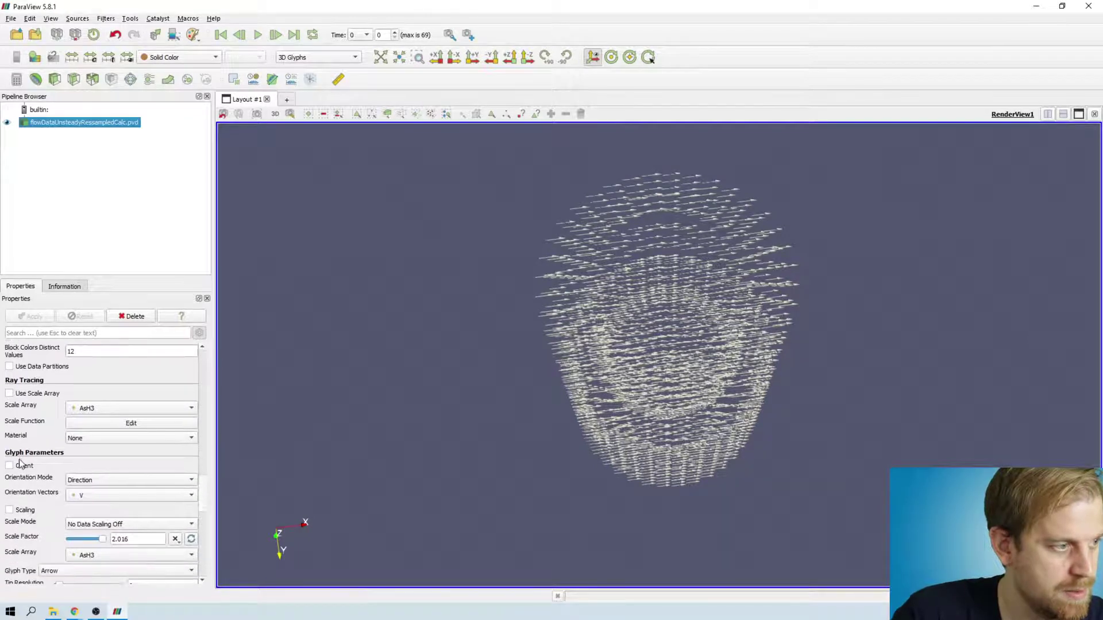
{"action": "left_click", "coordinate": [20, 464]}
Step: Color the dataset by the magnitude of the velocity array V
{"action": "left_click", "coordinate": [212, 57]}
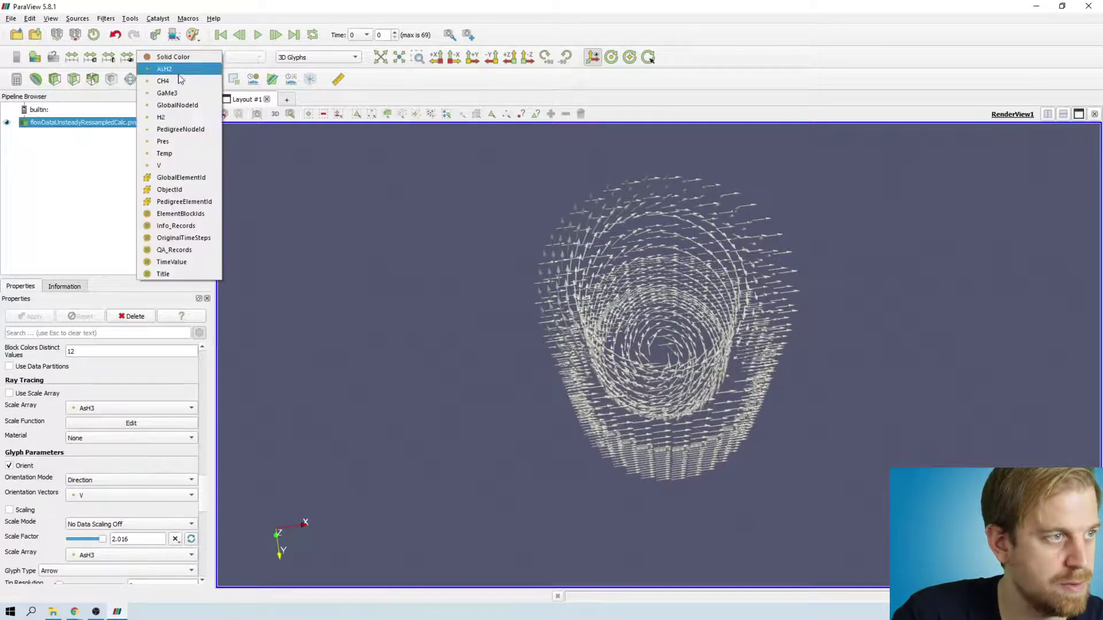
{"action": "left_click", "coordinate": [193, 167]}
{"action": "left_click_drag", "start_coordinate": [438, 217], "coordinate": [602, 267]}
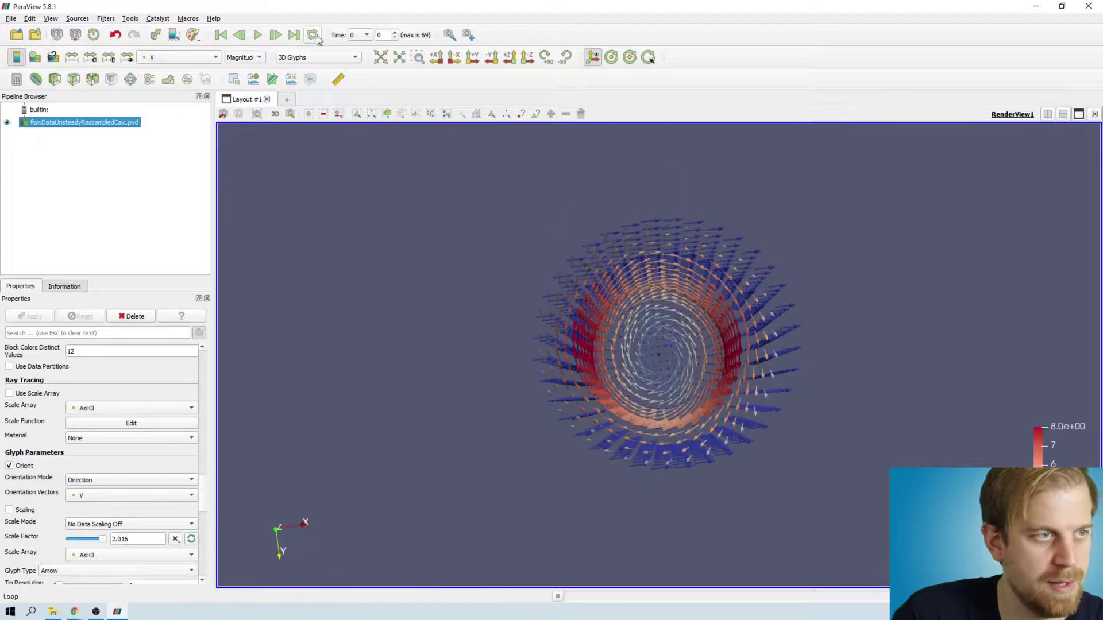
Step: Play the time steps through once, enable looping, and start the playback again
{"action": "left_click", "coordinate": [257, 35]}
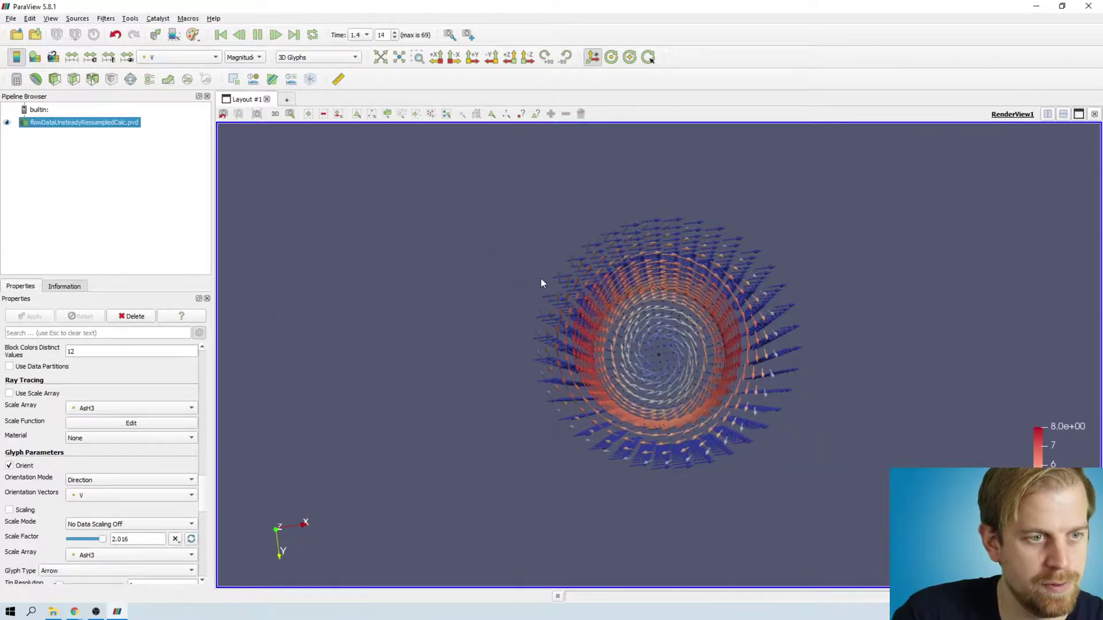
{"action": "scroll", "coordinate": [541, 282], "scroll_direction": "up", "scroll_amount": 10}
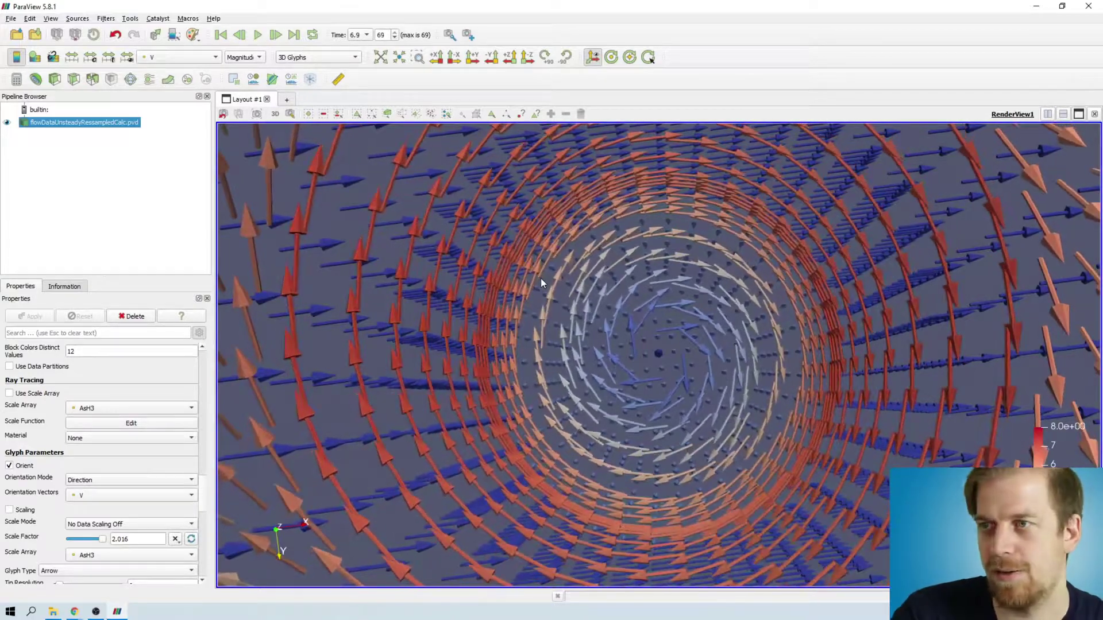
{"action": "left_click", "coordinate": [313, 35]}
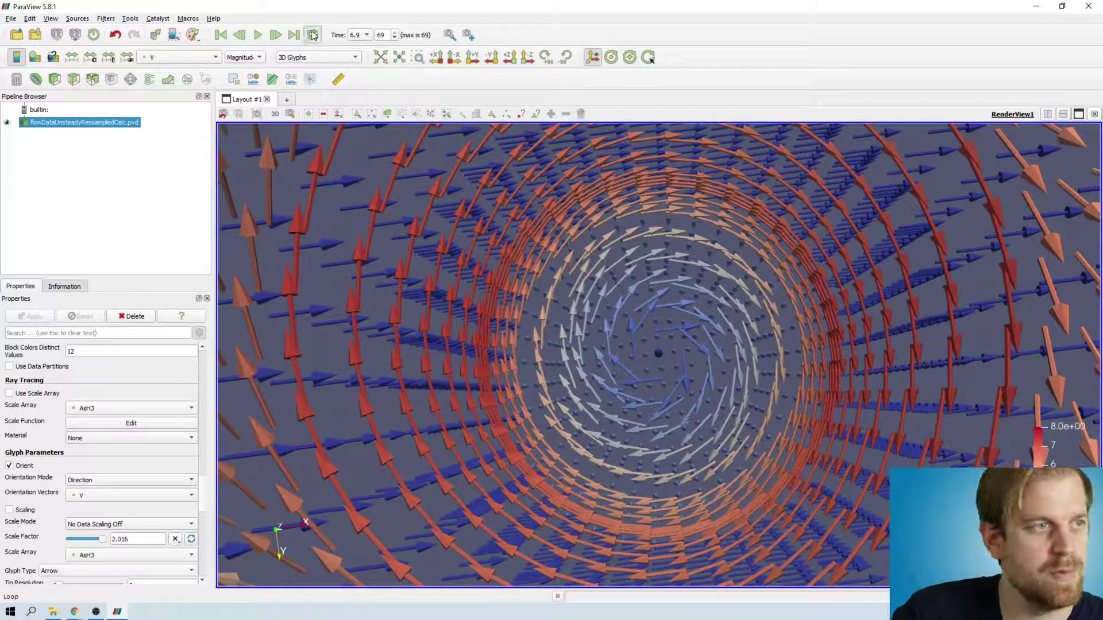
{"action": "left_click", "coordinate": [258, 35]}
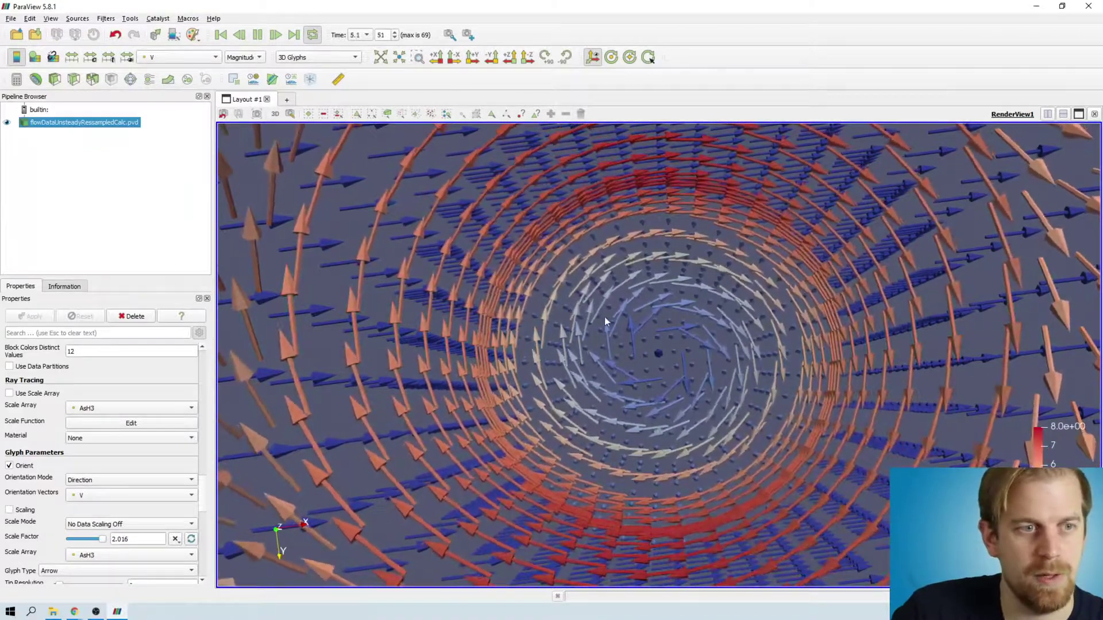
Step: Switch the dataset to the Surface representation, watch its velocity coloring during playback, and stop the animation
{"action": "scroll", "coordinate": [605, 316], "scroll_direction": "down", "scroll_amount": 5}
{"action": "left_click", "coordinate": [313, 57]}
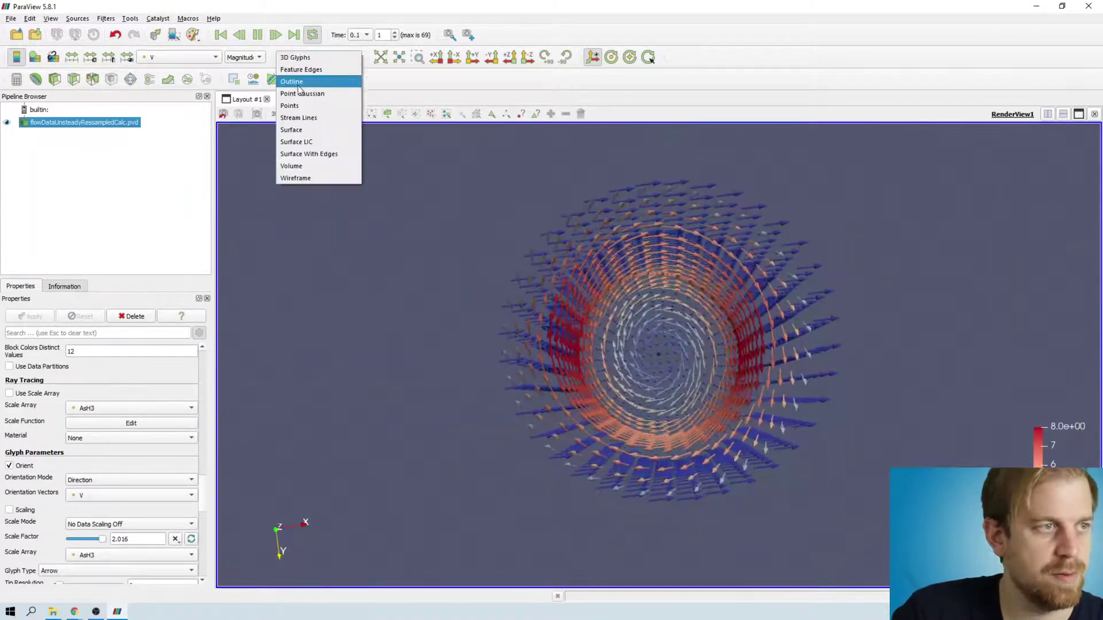
{"action": "left_click", "coordinate": [304, 129]}
{"action": "mouse_move", "coordinate": [545, 329]}
{"action": "left_mouse_down"}
{"action": "mouse_move", "coordinate": [542, 240]}
{"action": "mouse_move", "coordinate": [556, 343]}
{"action": "left_mouse_up"}
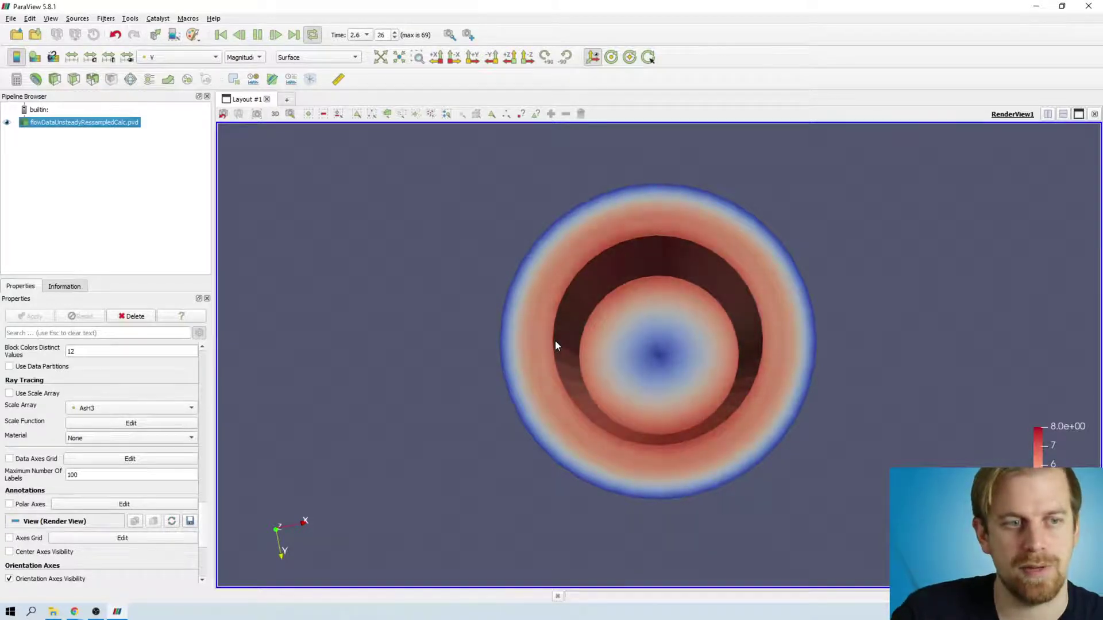
{"action": "left_click_drag", "start_coordinate": [599, 326], "coordinate": [722, 377]}
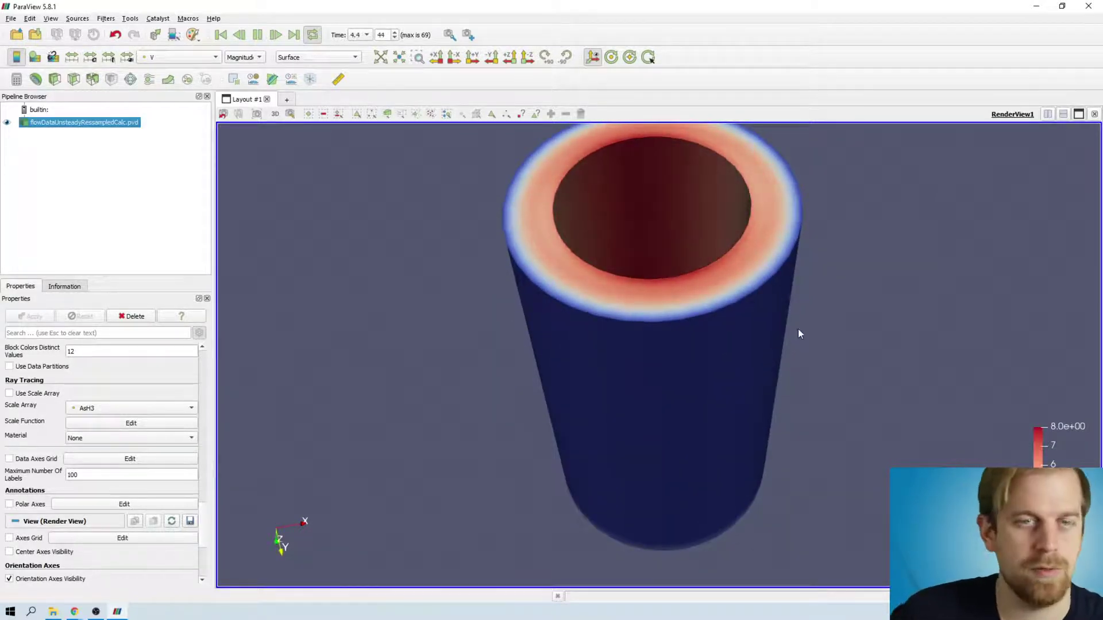
{"action": "left_click_drag", "start_coordinate": [909, 293], "coordinate": [794, 283]}
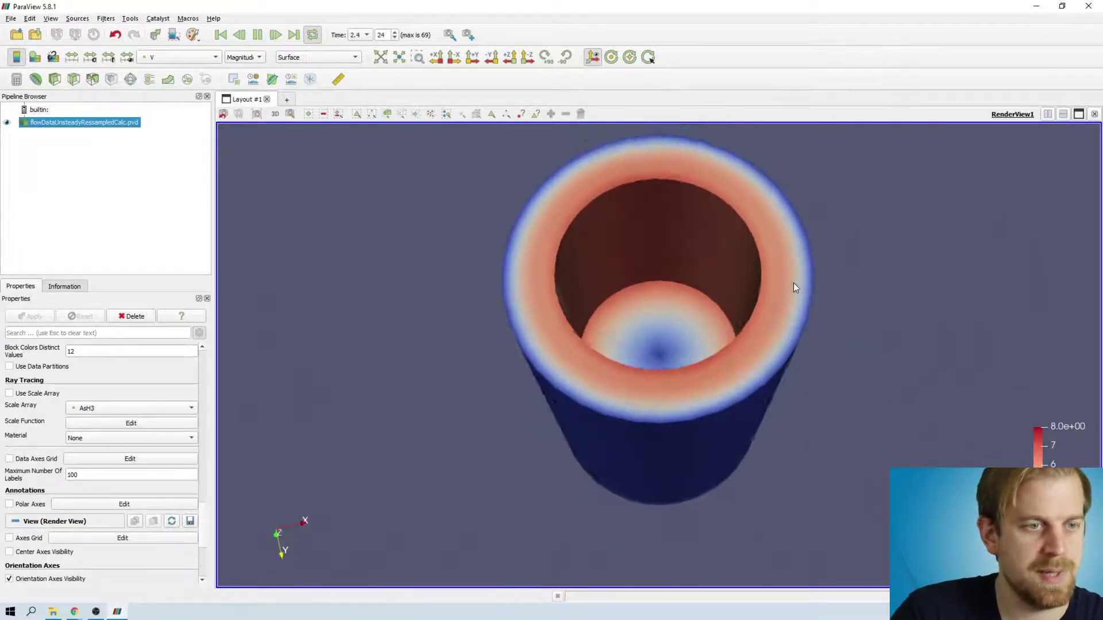
{"action": "left_click_drag", "start_coordinate": [344, 131], "coordinate": [679, 368]}
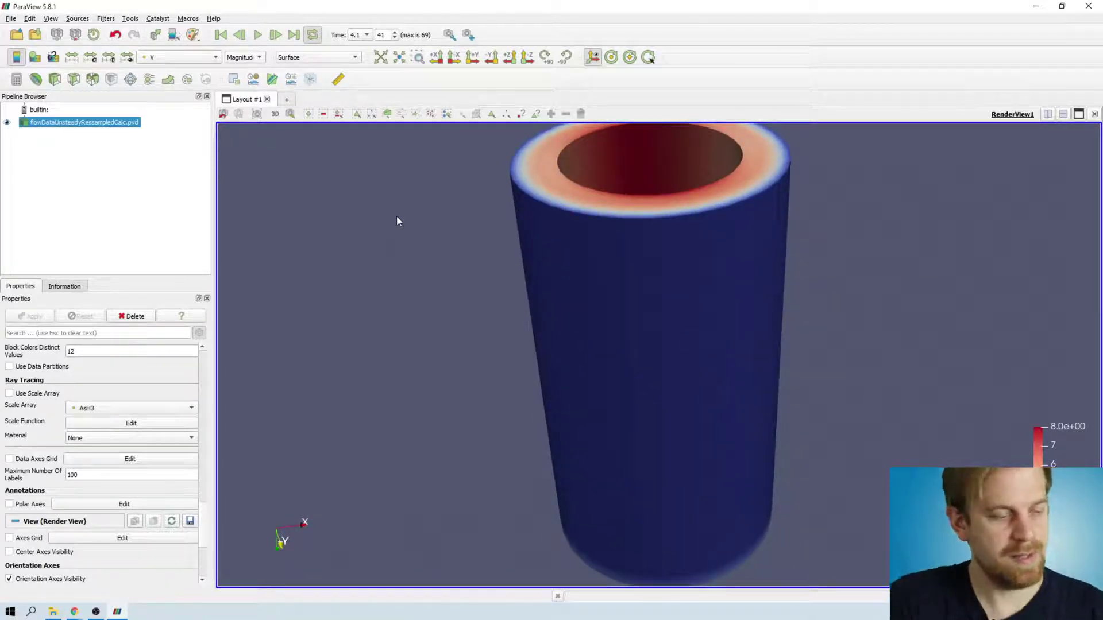
{"action": "key", "text": "ctrl+space"}
{"action": "type", "text": "parti"}
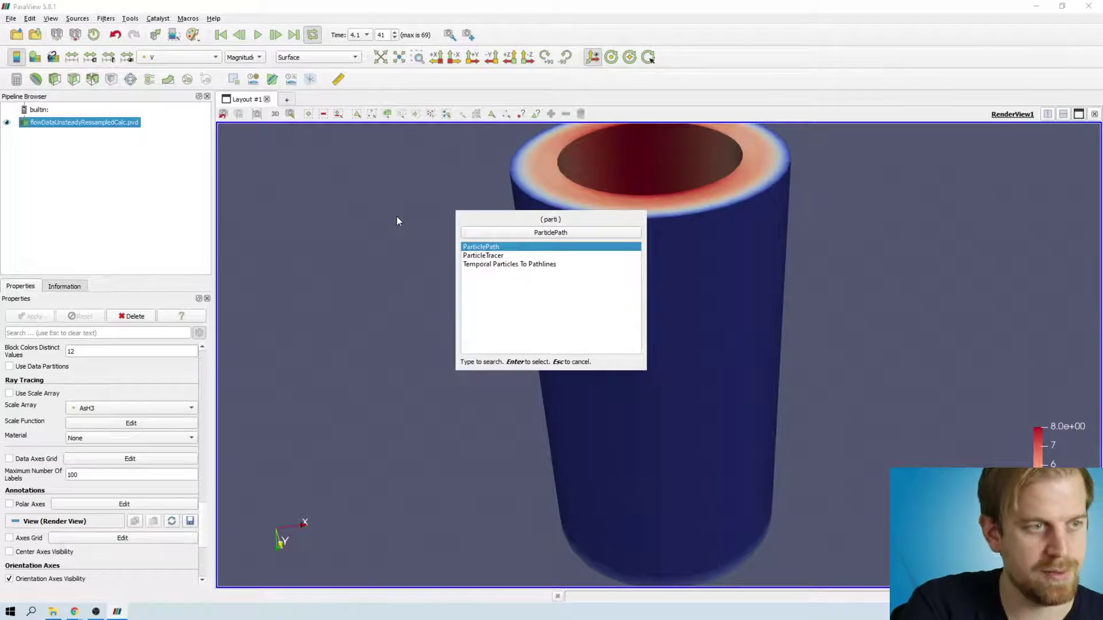
{"action": "key", "text": "BackSpace"}
{"action": "key", "text": "BackSpace"}
{"action": "key", "text": "BackSpace"}
{"action": "key", "text": "BackSpace"}
{"action": "key", "text": "BackSpace"}
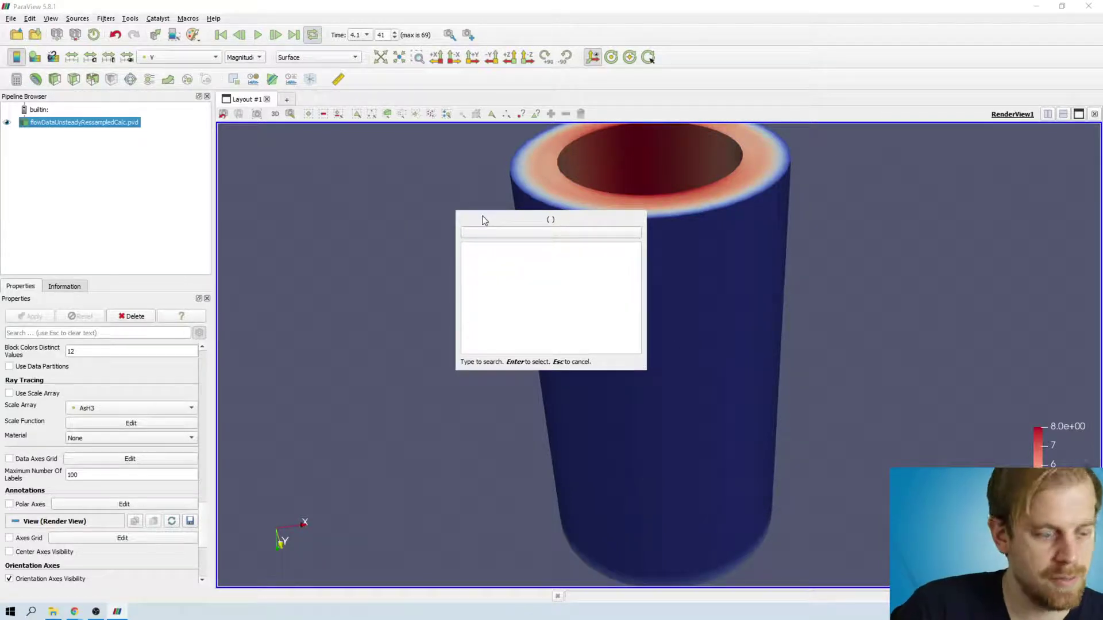
{"action": "key", "text": "Escape"}
{"action": "key", "text": "ctrl+space"}
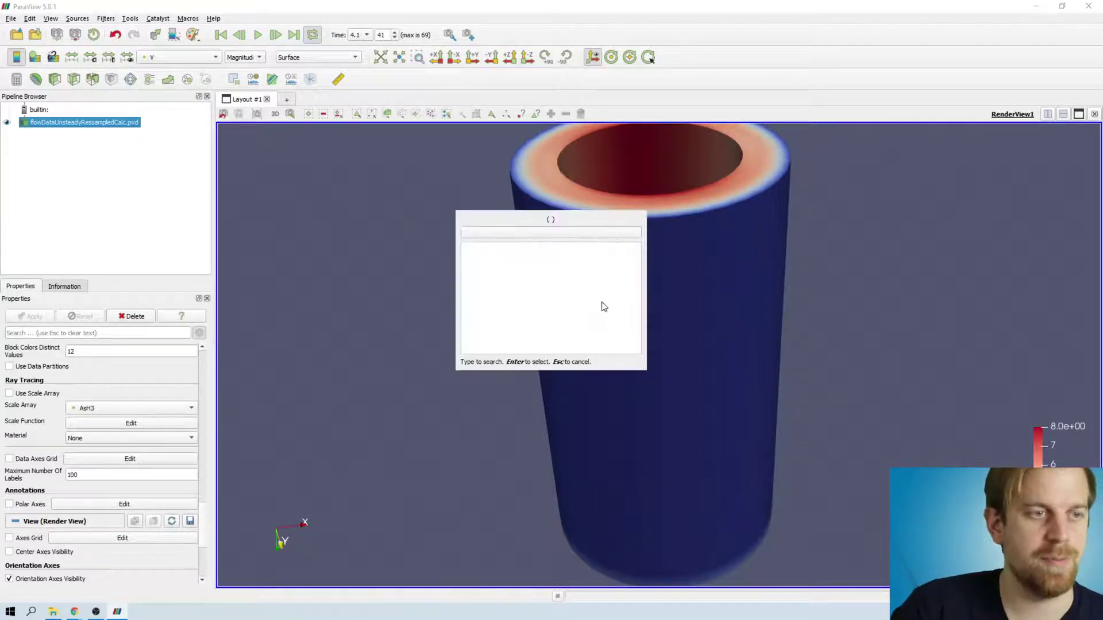
{"action": "key", "text": "Escape"}
{"action": "left_click", "coordinate": [106, 19]}
{"action": "mouse_move", "coordinate": [150, 78]}
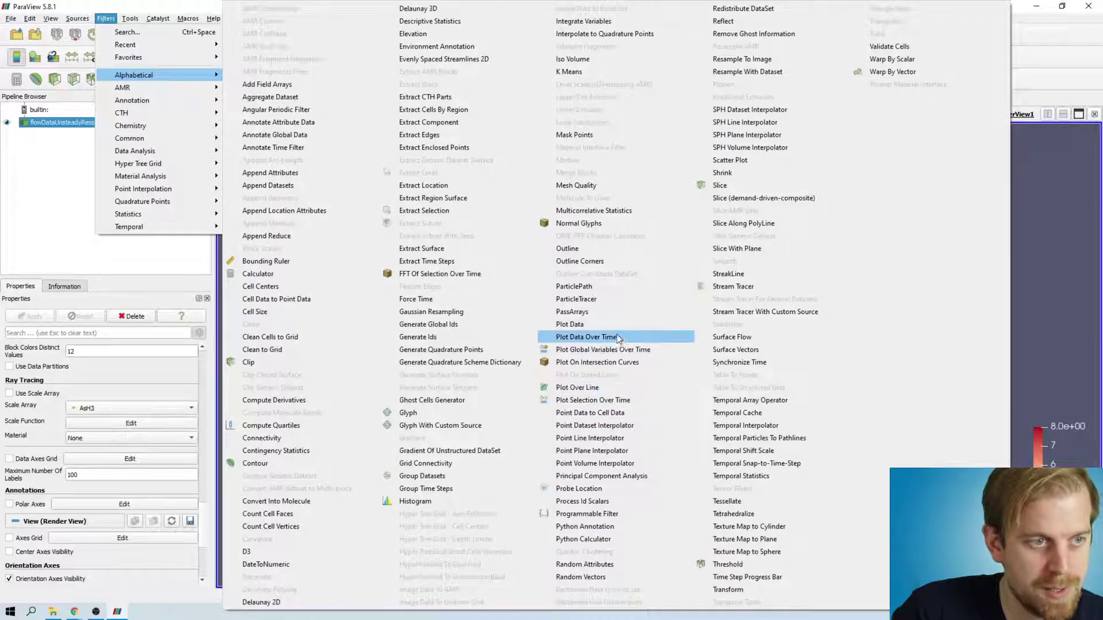
{"action": "left_click", "coordinate": [611, 303]}
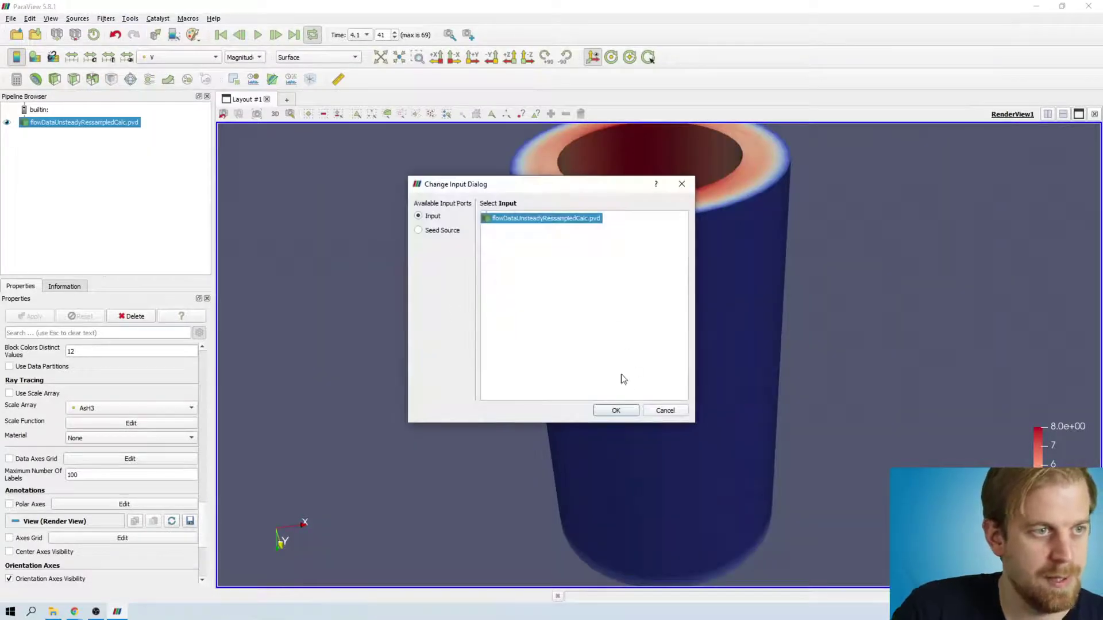
{"action": "left_click", "coordinate": [667, 411]}
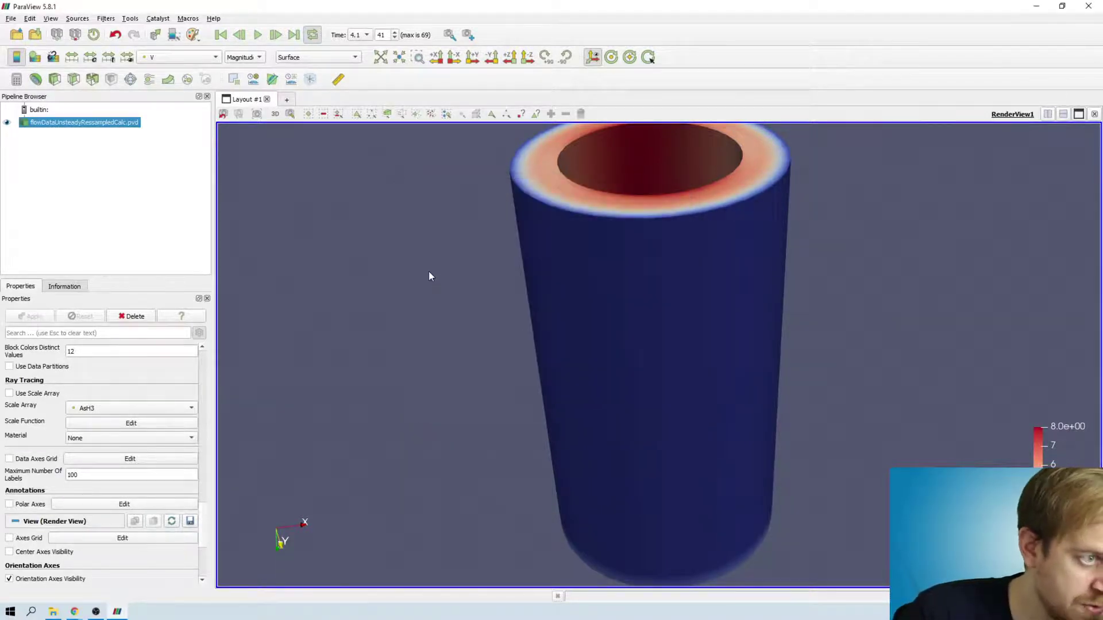
Step: Look for a point source among the available sources
{"action": "key", "text": "ctrl+space"}
{"action": "type", "text": "point"}
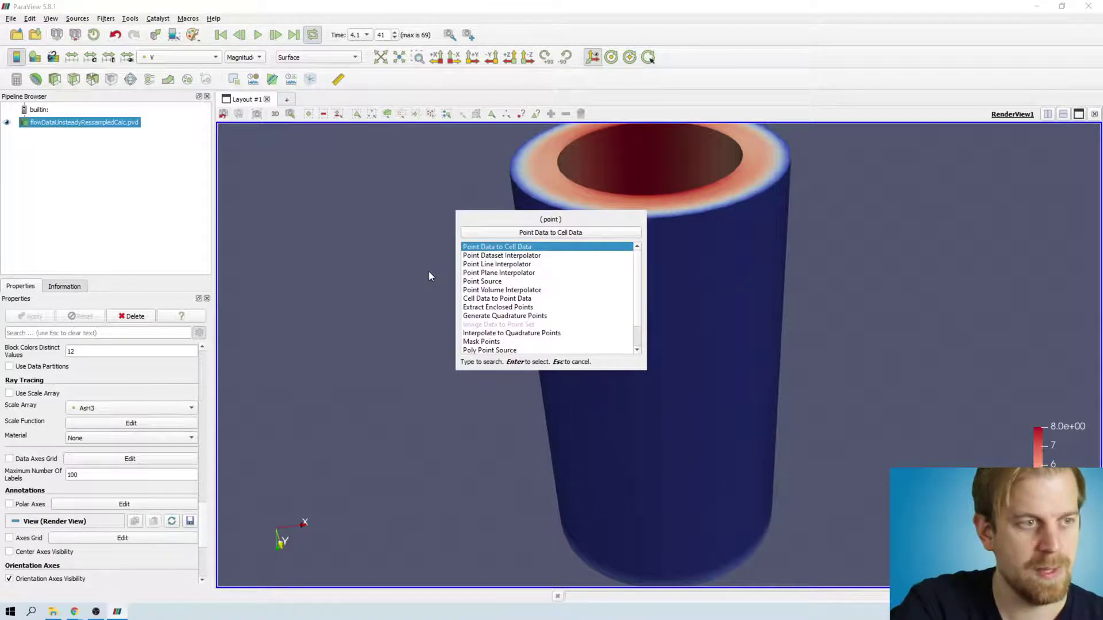
{"action": "key", "text": "Down"}
{"action": "key", "text": "Down"}
{"action": "key", "text": "Down"}
{"action": "key", "text": "Down"}
{"action": "key", "text": "Down"}
{"action": "key", "text": "Down"}
{"action": "key", "text": "Down"}
{"action": "key", "text": "Down"}
{"action": "key", "text": "Down"}
{"action": "key", "text": "Down"}
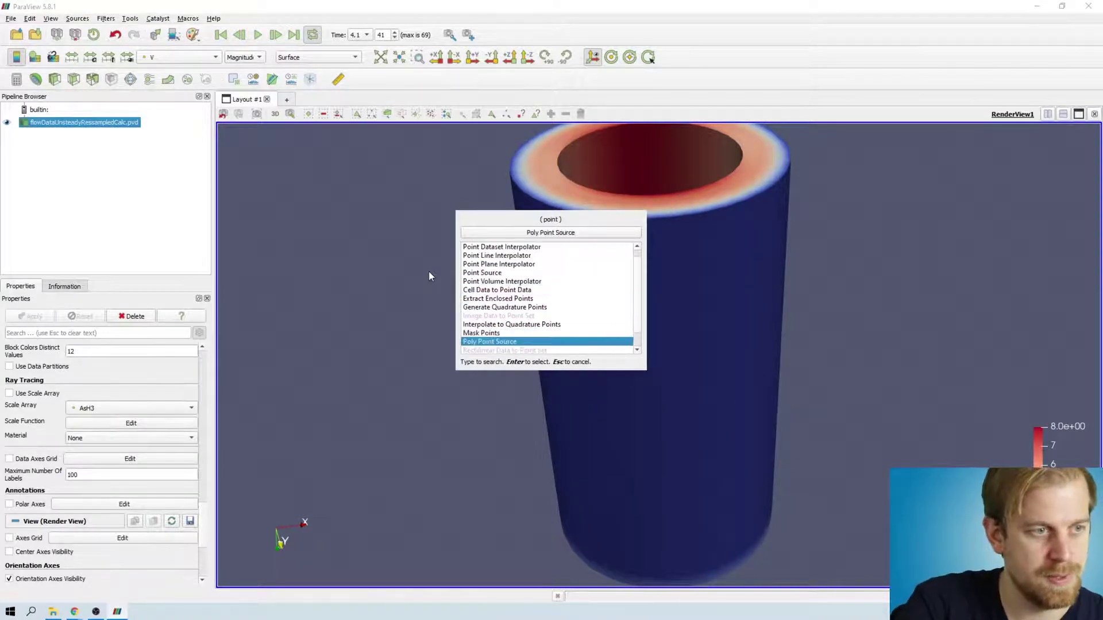
{"action": "key", "text": "Escape"}
{"action": "key", "text": "Escape"}
{"action": "left_click", "coordinate": [77, 18]}
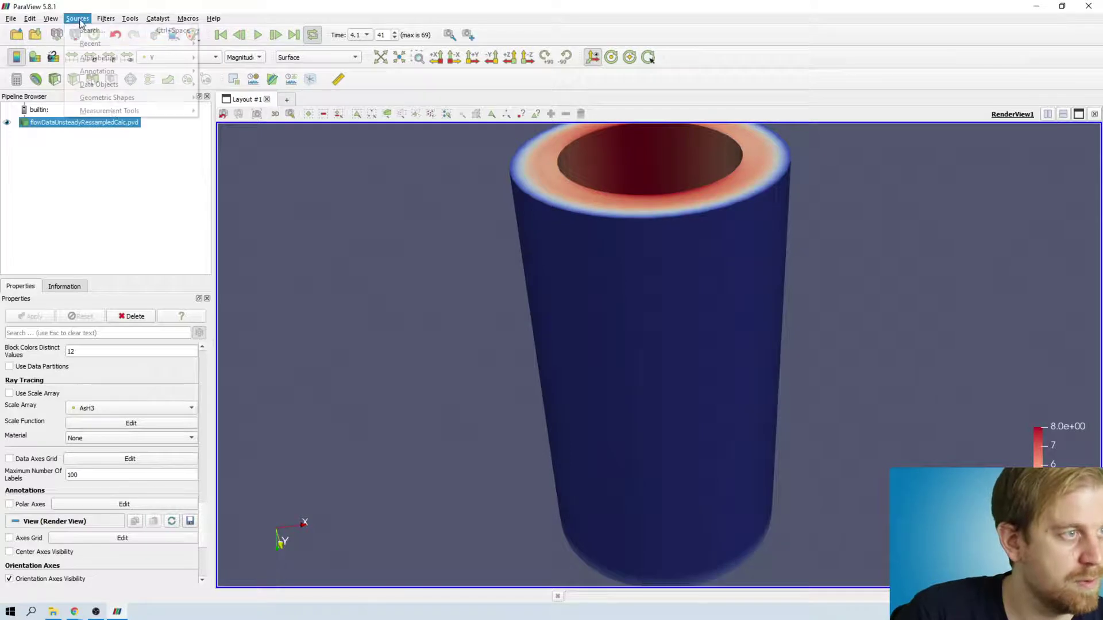
{"action": "mouse_move", "coordinate": [105, 64]}
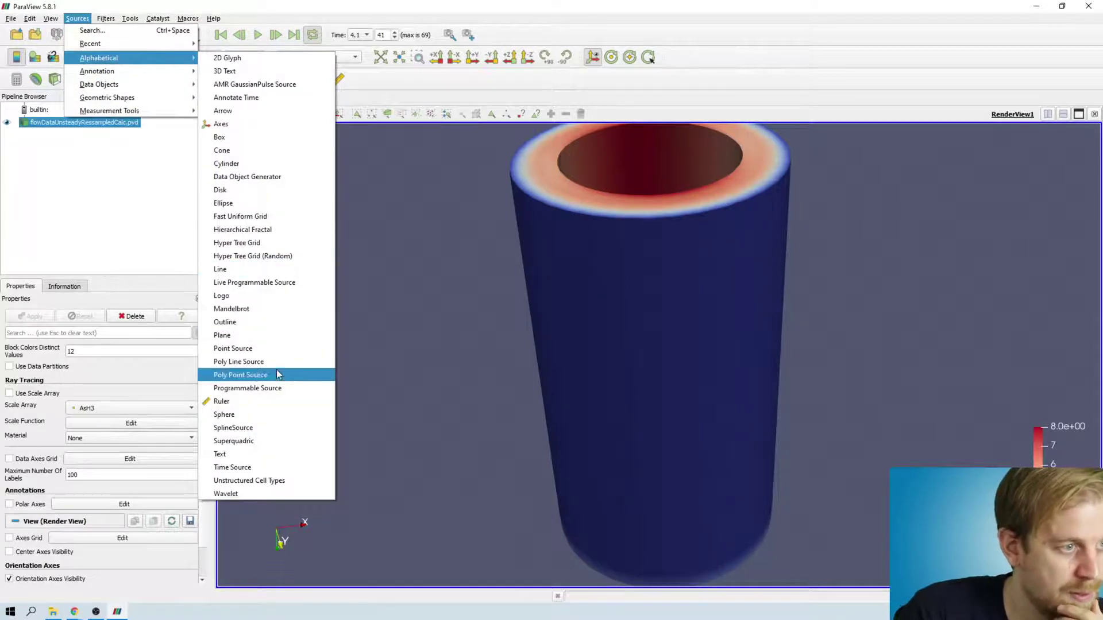
Step: Add a Point Source and lower the opacity of flowDataUnsteadyRessampledCalc.pvd to 0.15
{"action": "left_click", "coordinate": [278, 349]}
{"action": "left_click_drag", "start_coordinate": [394, 455], "coordinate": [408, 367]}
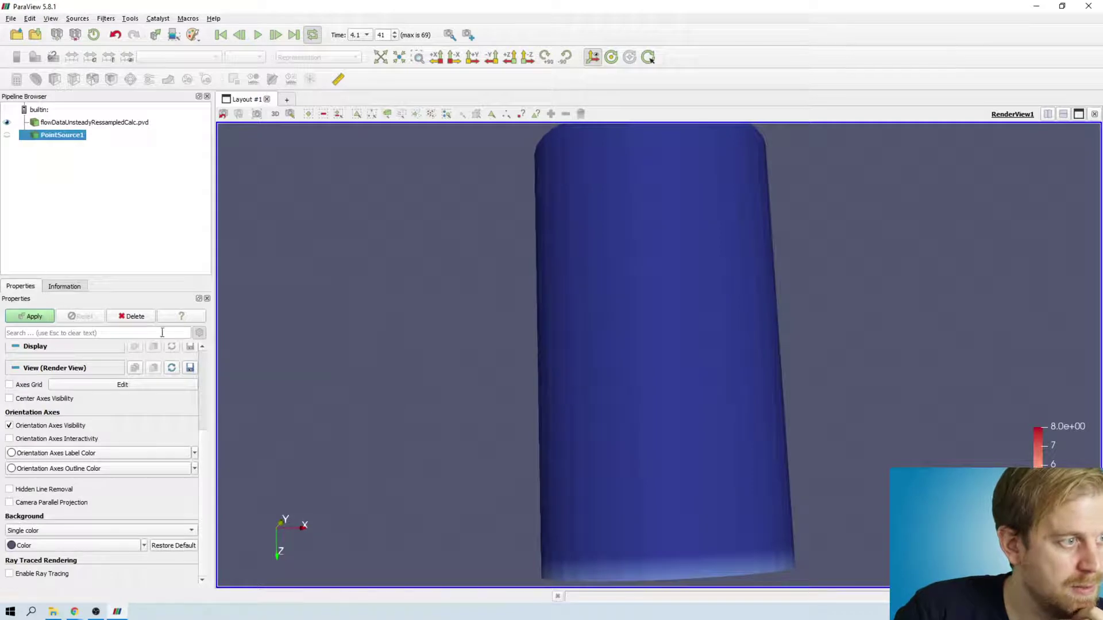
{"action": "left_click", "coordinate": [96, 122]}
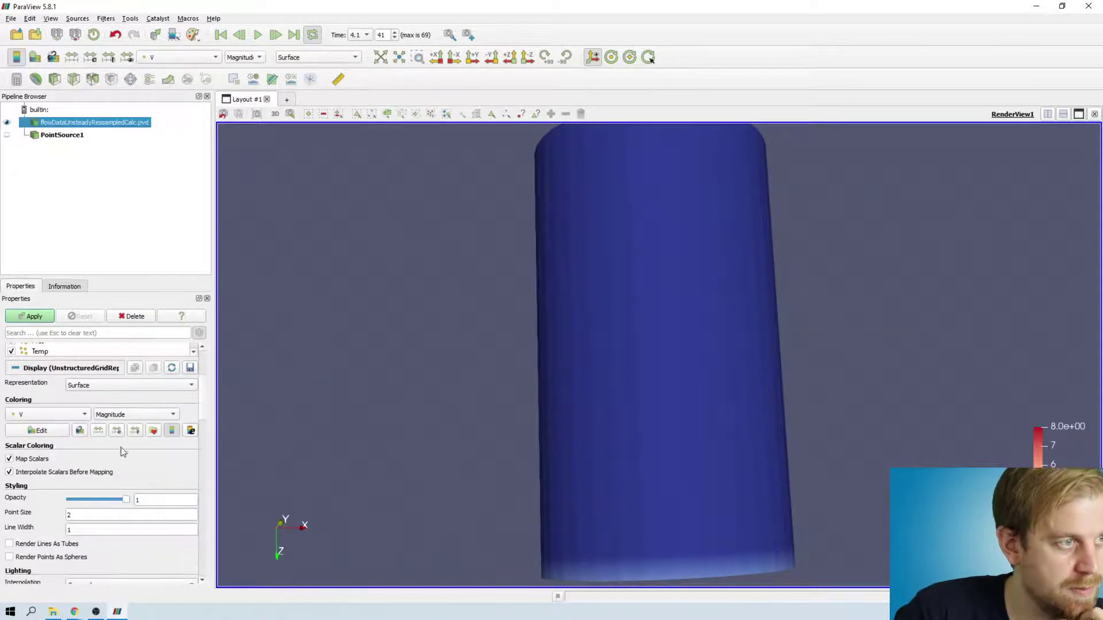
{"action": "left_click_drag", "start_coordinate": [127, 499], "coordinate": [79, 500]}
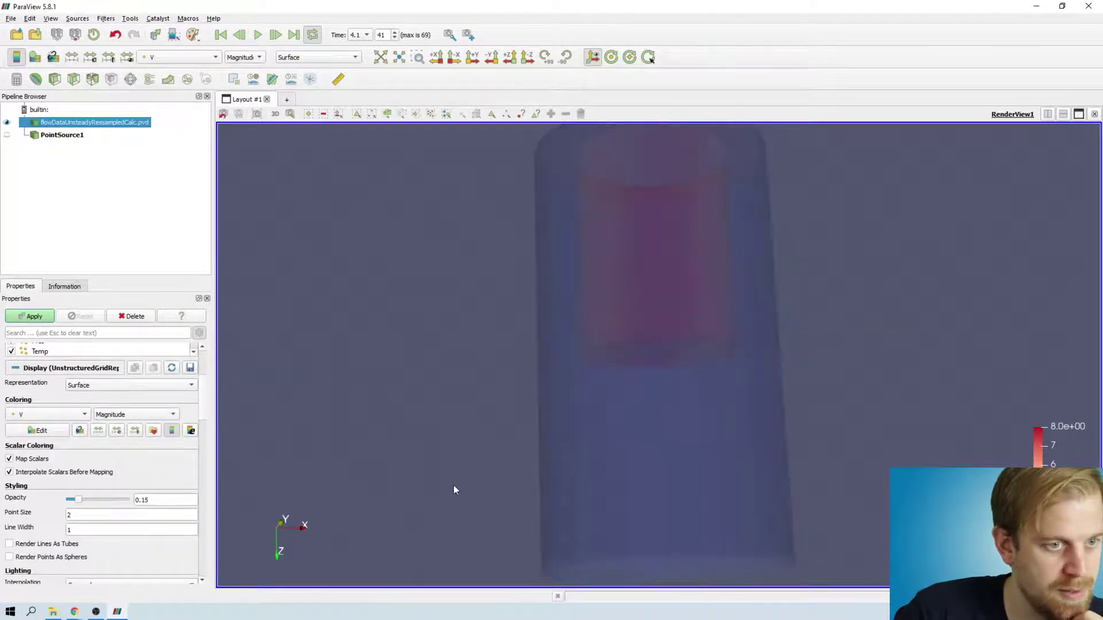
{"action": "left_click_drag", "start_coordinate": [453, 485], "coordinate": [469, 310]}
Step: Create the point source with its default single point at the origin
{"action": "left_click", "coordinate": [61, 136]}
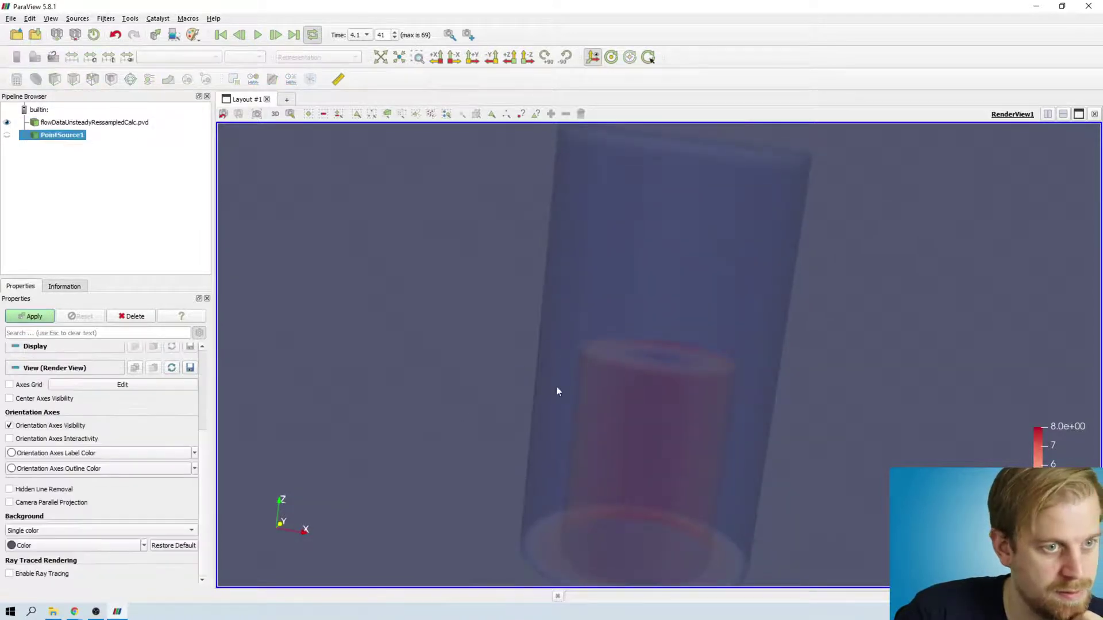
{"action": "left_click_drag", "start_coordinate": [437, 345], "coordinate": [492, 367]}
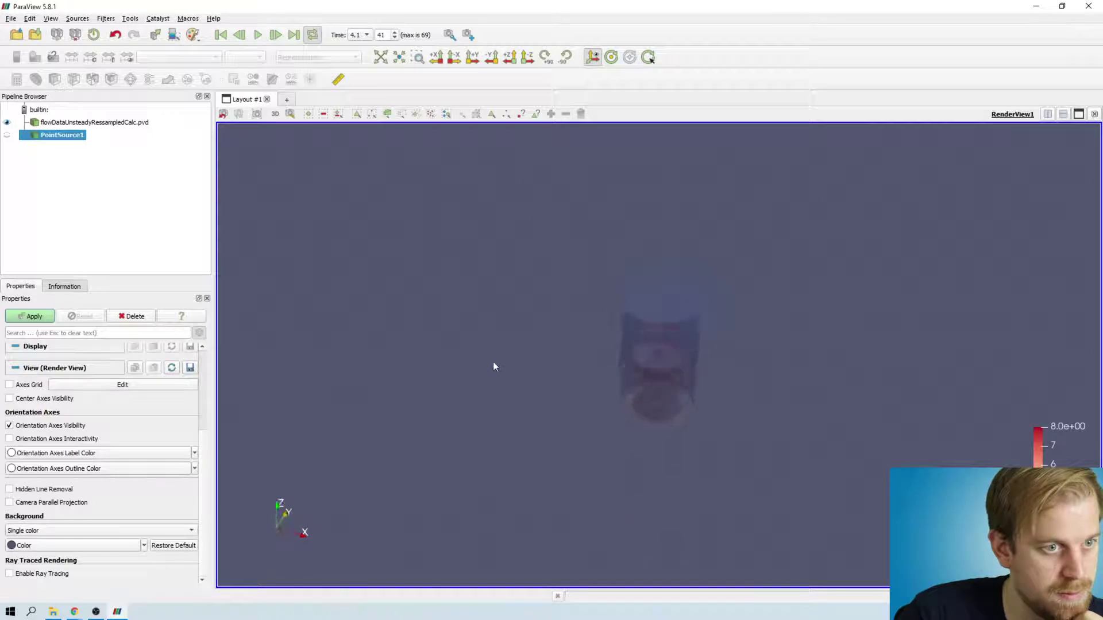
{"action": "left_click", "coordinate": [35, 317]}
Step: Move the point source's center inside the cylinder's upper part, to about (-4.23, -1.52, 7.66), and apply it
{"action": "scroll", "coordinate": [560, 377], "scroll_direction": "up", "scroll_amount": 5}
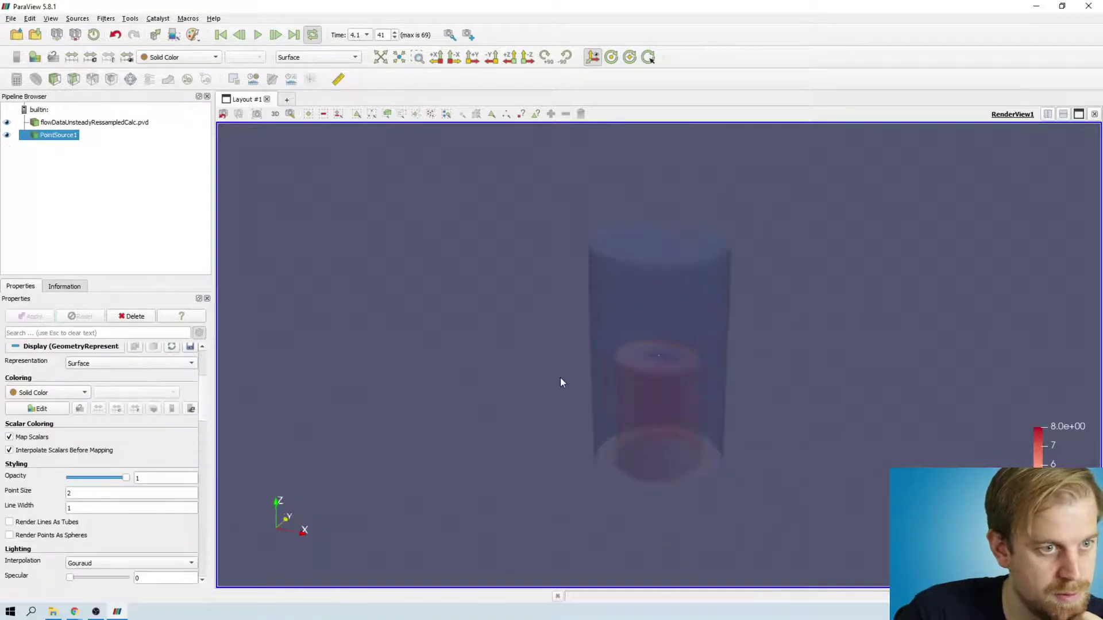
{"action": "scroll", "coordinate": [131, 388], "scroll_direction": "up", "scroll_amount": 5}
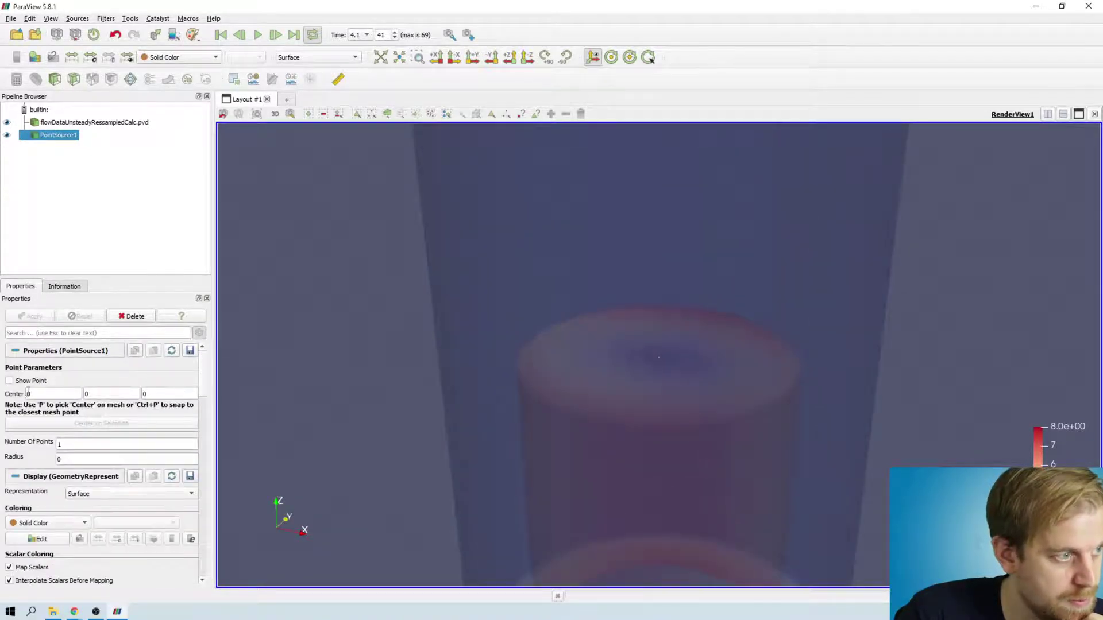
{"action": "left_click_drag", "start_coordinate": [659, 357], "coordinate": [561, 192]}
{"action": "scroll", "coordinate": [643, 279], "scroll_direction": "down", "scroll_amount": 3}
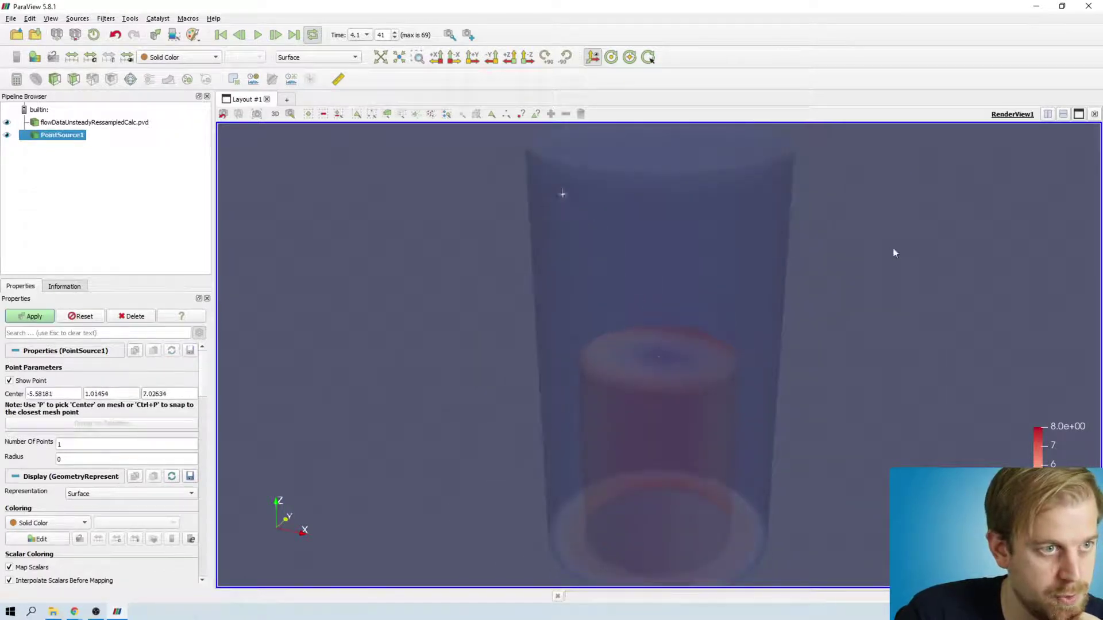
{"action": "mouse_move", "coordinate": [894, 251]}
{"action": "left_mouse_down"}
{"action": "mouse_move", "coordinate": [819, 285]}
{"action": "mouse_move", "coordinate": [887, 345]}
{"action": "left_mouse_up"}
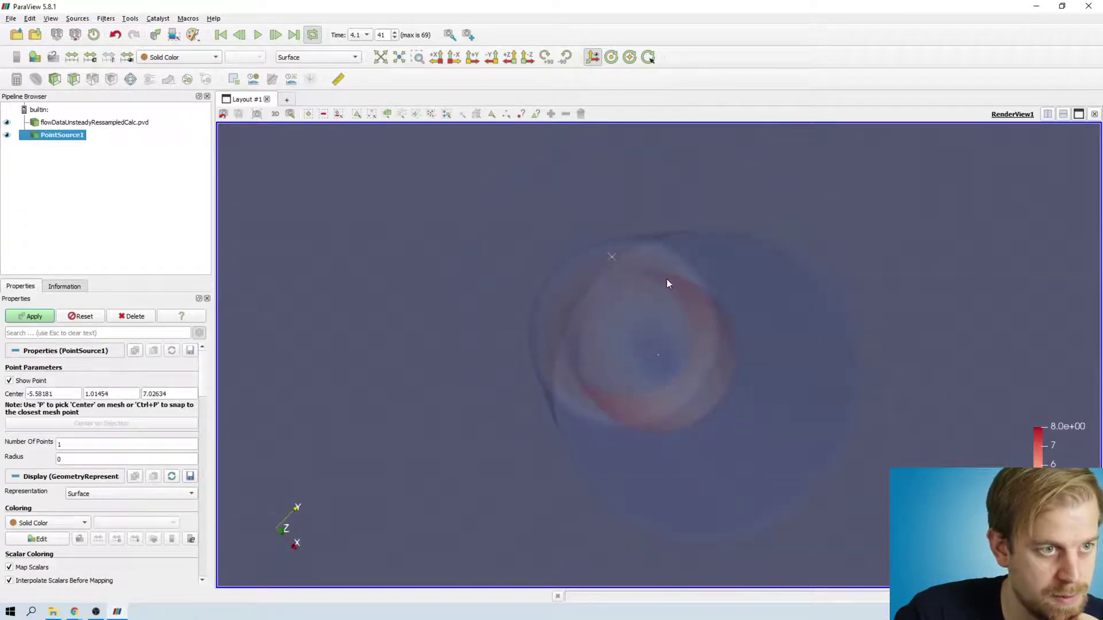
{"action": "left_click_drag", "start_coordinate": [615, 259], "coordinate": [591, 329]}
{"action": "left_click_drag", "start_coordinate": [795, 399], "coordinate": [886, 261]}
{"action": "left_click_drag", "start_coordinate": [567, 200], "coordinate": [566, 191]}
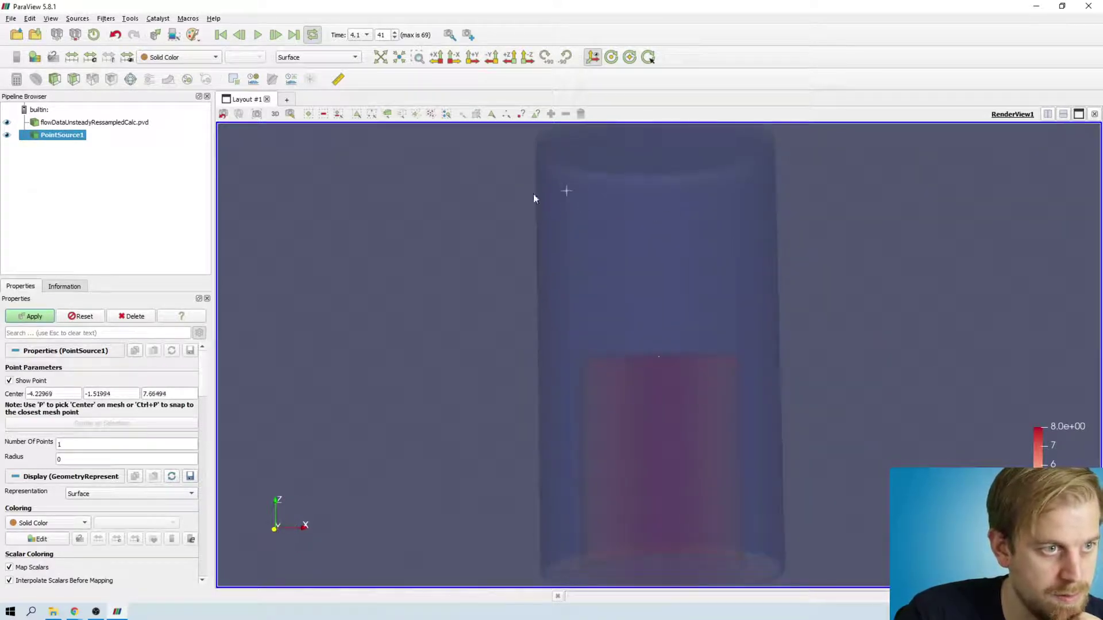
{"action": "left_click", "coordinate": [31, 317]}
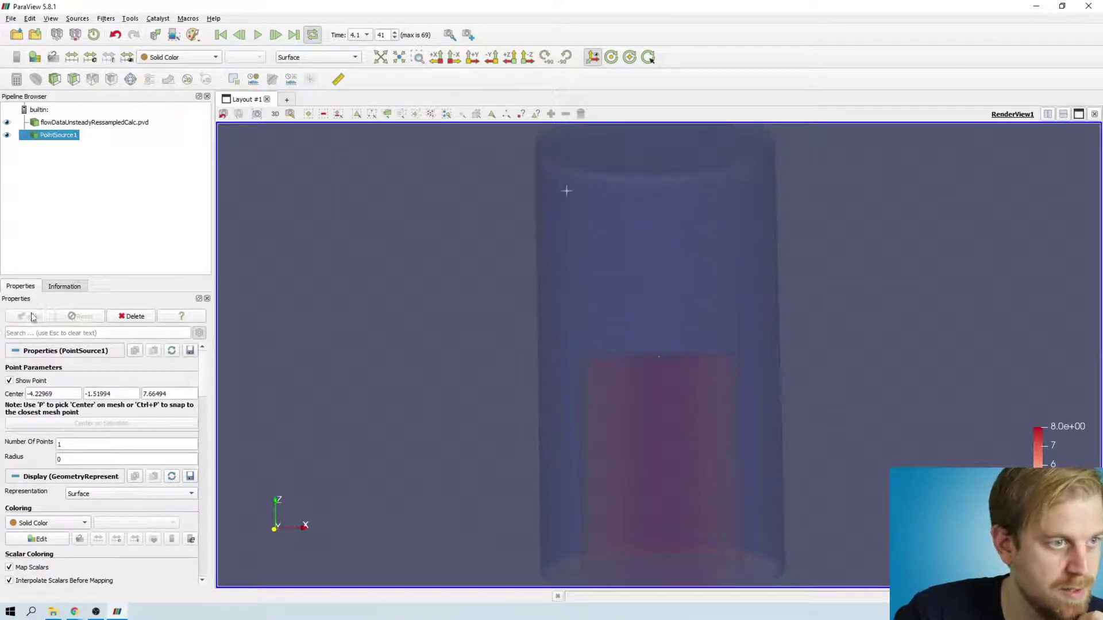
Step: Set the point source to 50 points with a radius of 1, apply it and hide its point marker
{"action": "double_click", "coordinate": [77, 445]}
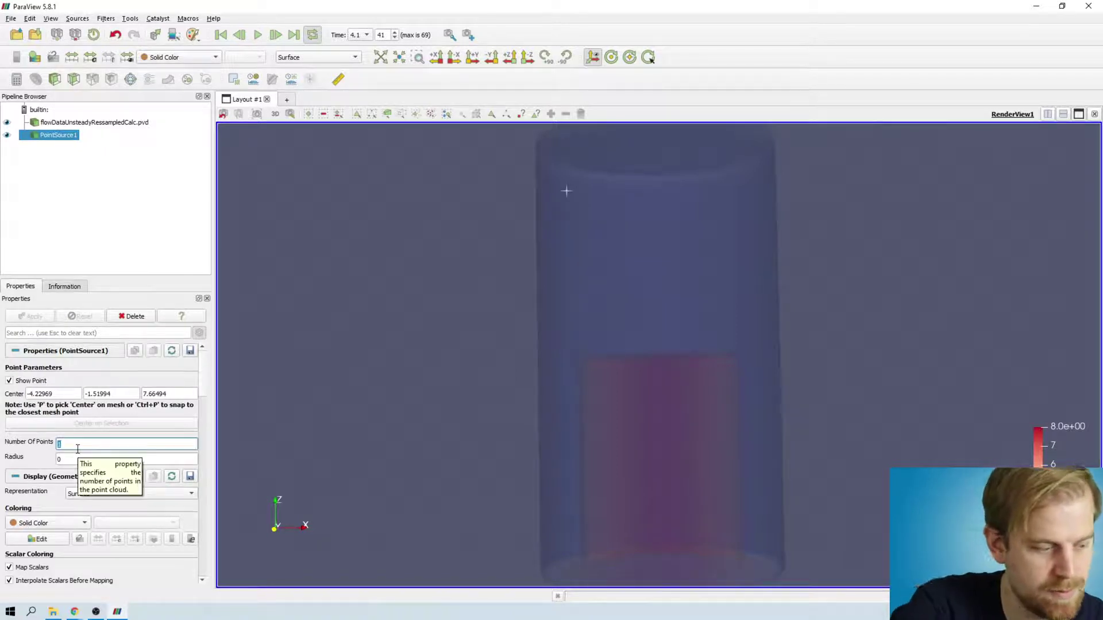
{"action": "type", "text": "50"}
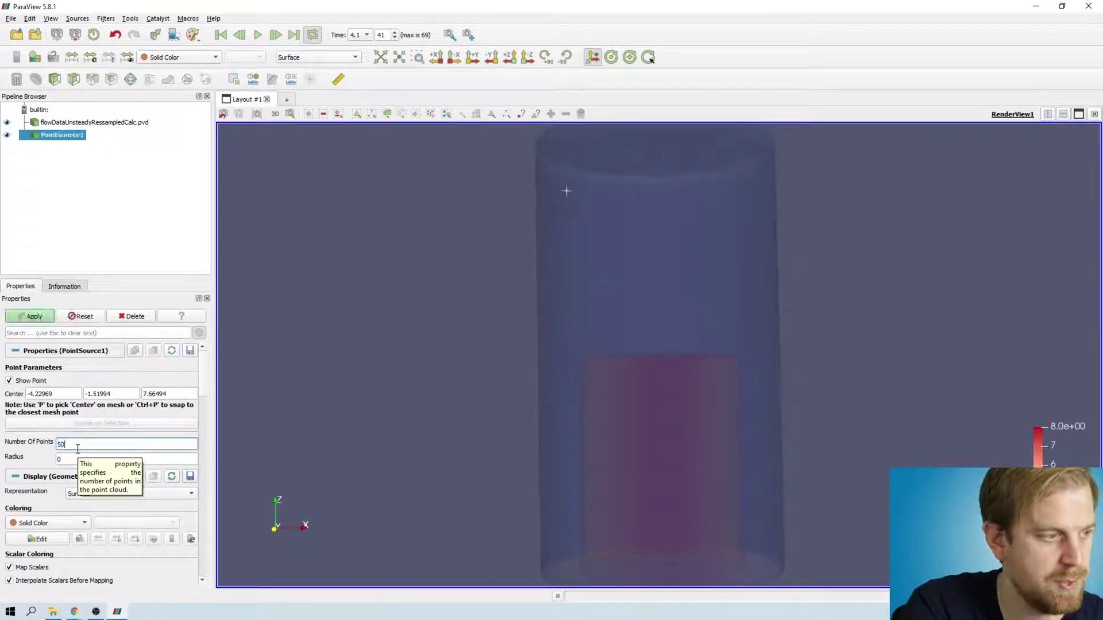
{"action": "double_click", "coordinate": [77, 458]}
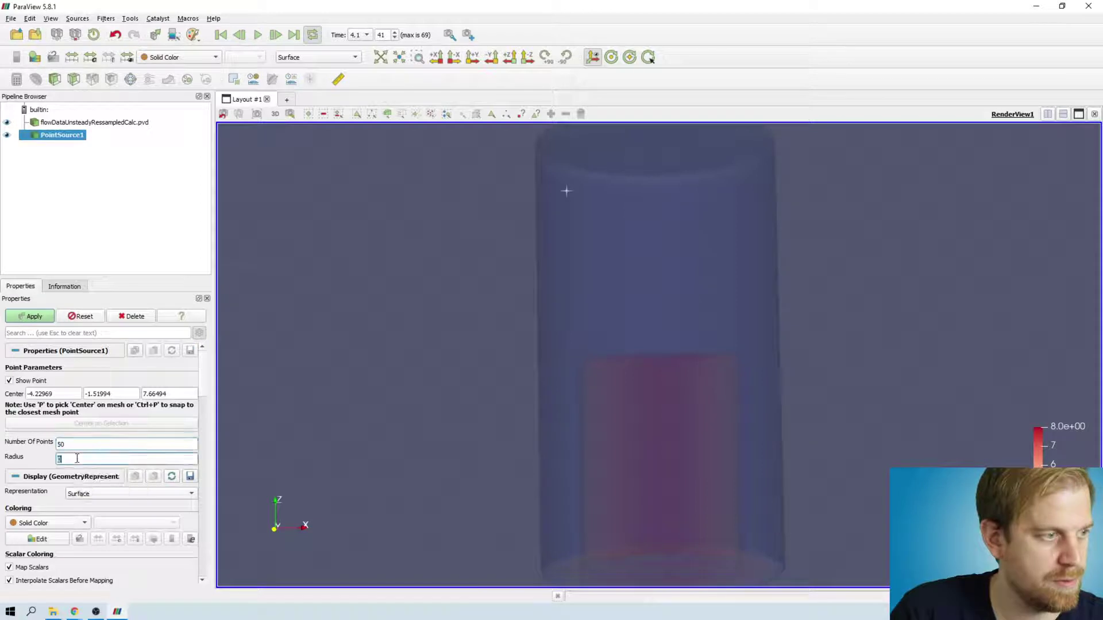
{"action": "left_click", "coordinate": [25, 316]}
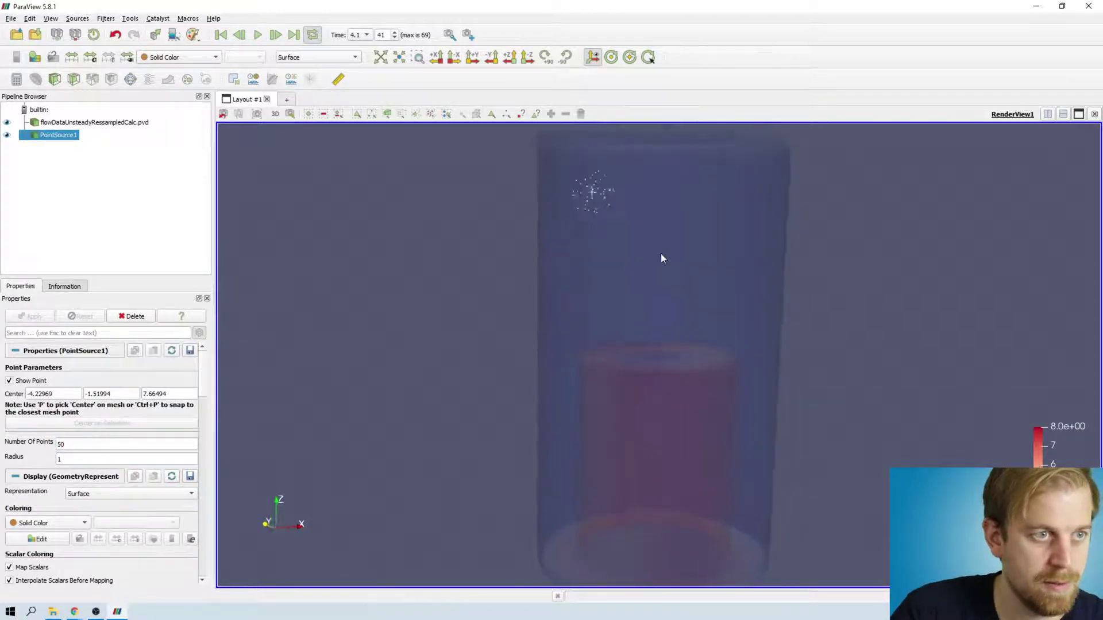
{"action": "left_click_drag", "start_coordinate": [661, 253], "coordinate": [531, 259]}
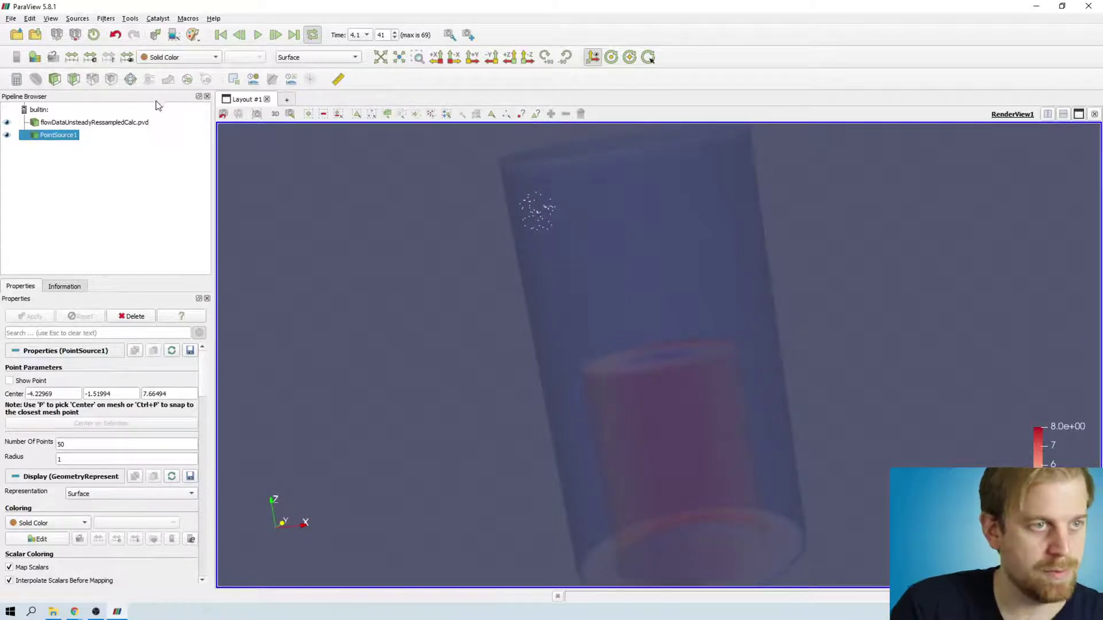
Step: Apply a ParticleTracer filter to flowDataUnsteadyRessampledCalc.pvd with PointSource1 as the seed source
{"action": "left_click", "coordinate": [125, 122]}
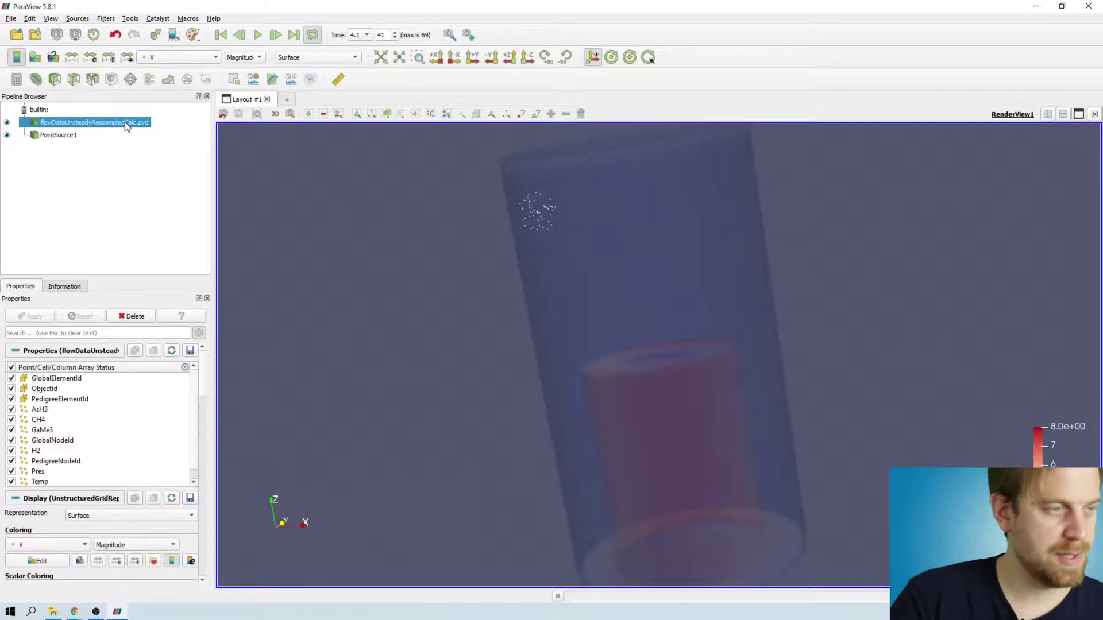
{"action": "key", "text": "ctrl+space"}
{"action": "type", "text": "partic"}
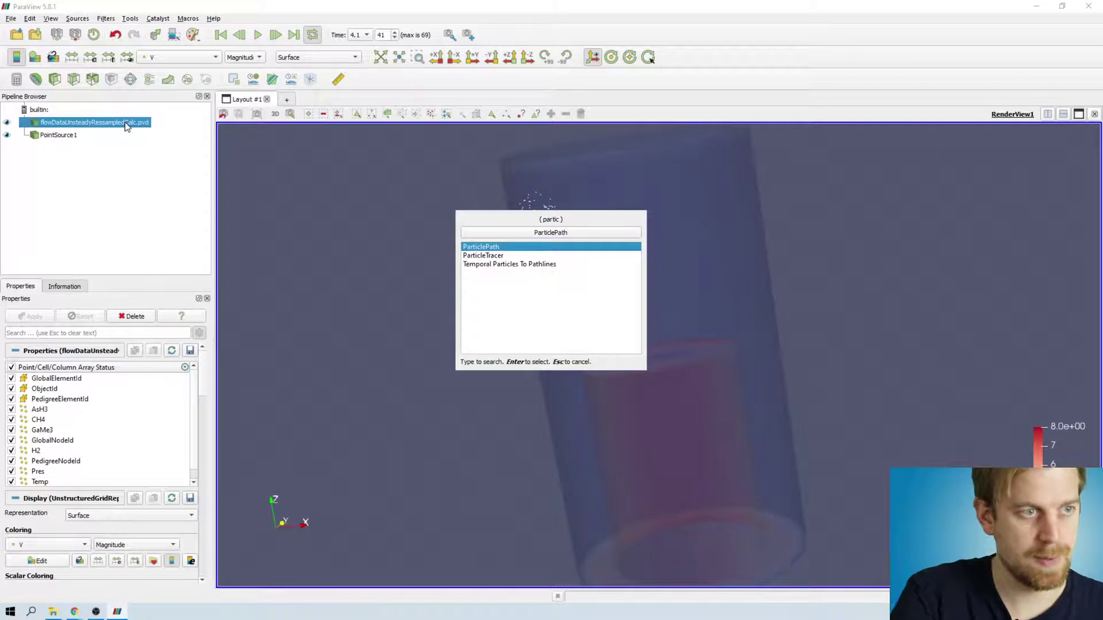
{"action": "key", "text": "Down"}
{"action": "key", "text": "Return"}
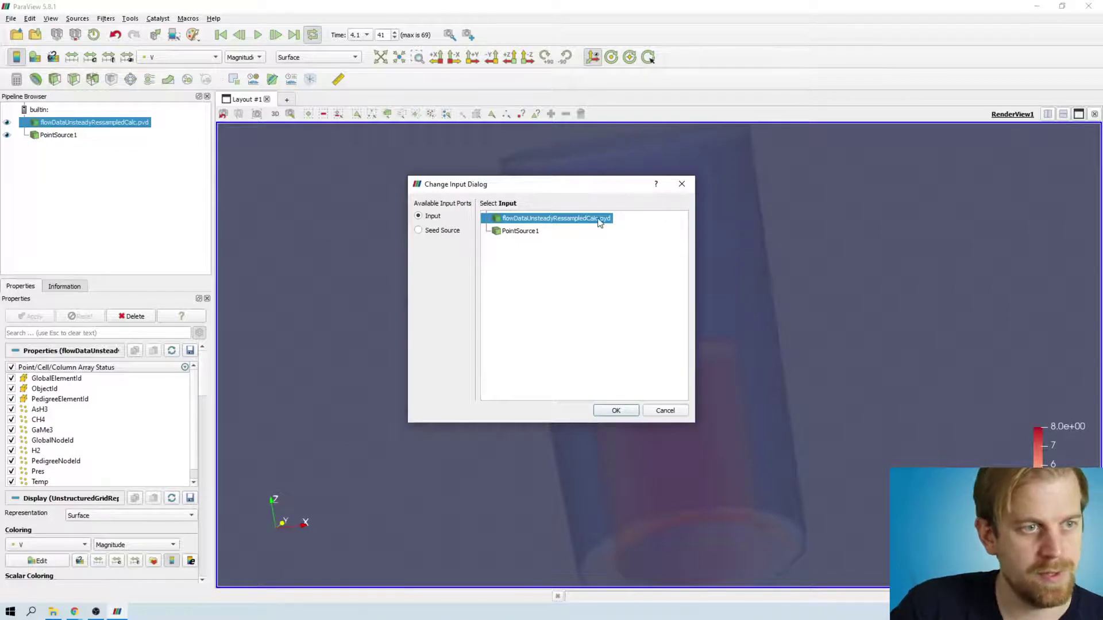
{"action": "left_click", "coordinate": [442, 231]}
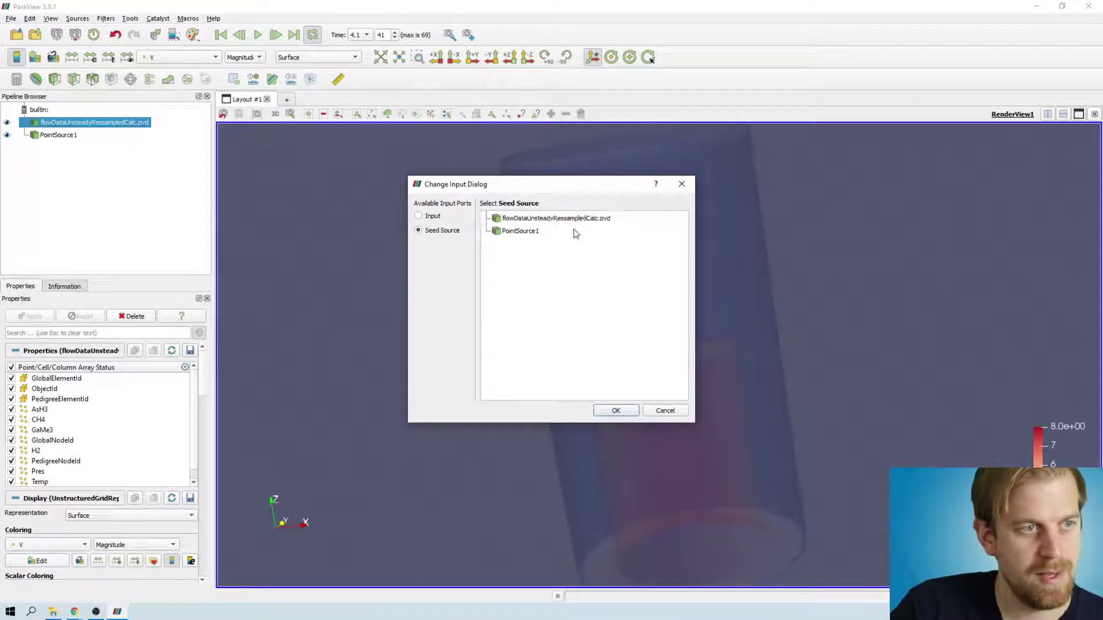
{"action": "left_click", "coordinate": [517, 232]}
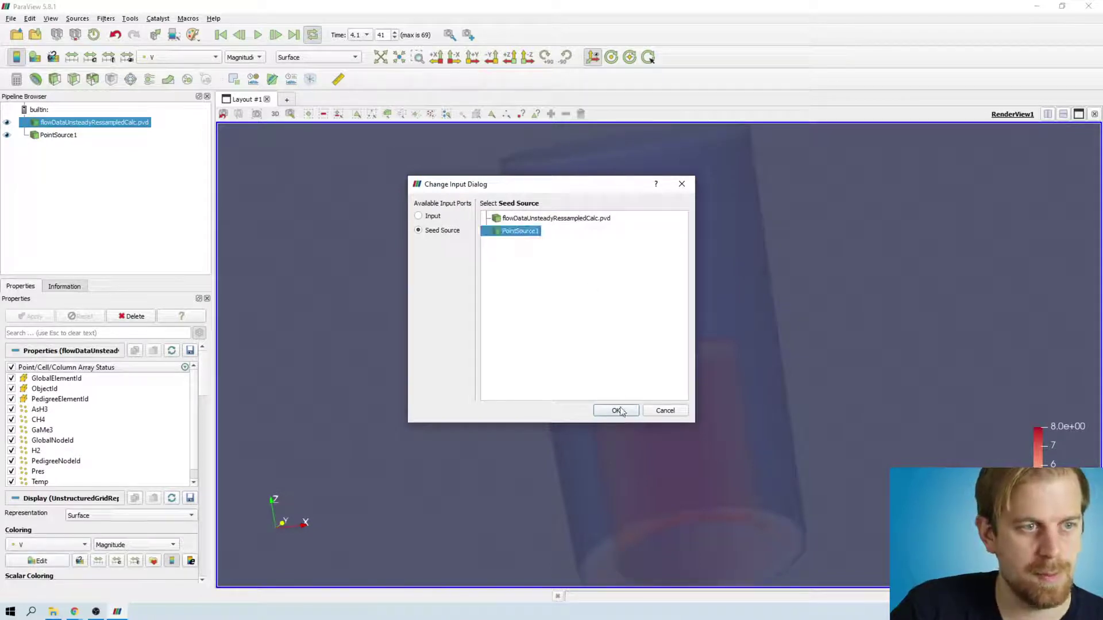
{"action": "left_click", "coordinate": [616, 410]}
{"action": "left_click", "coordinate": [35, 318]}
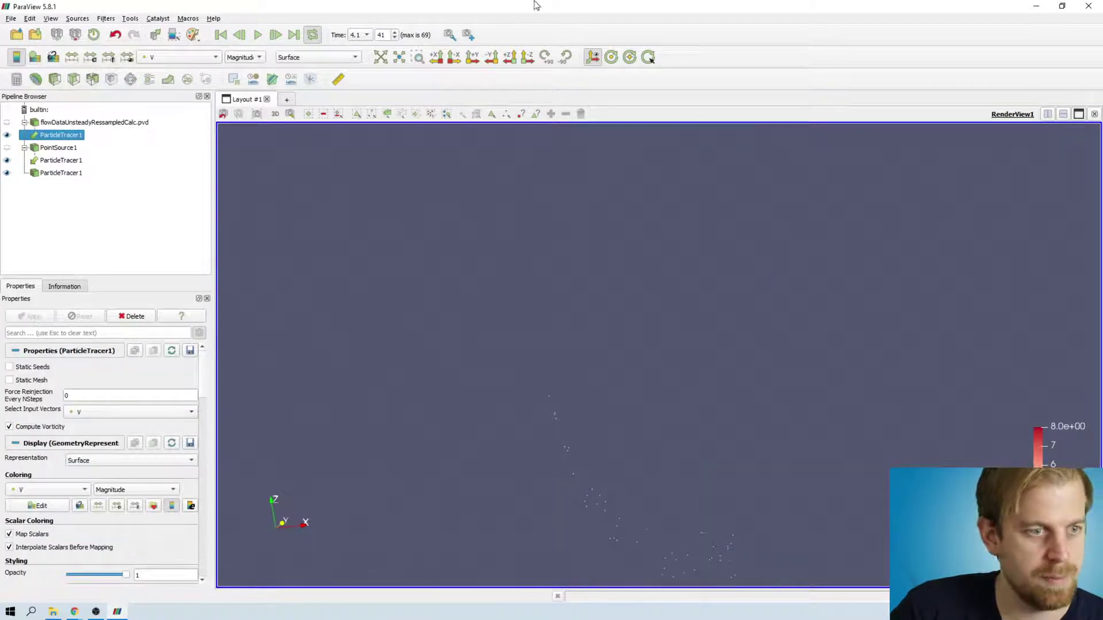
Step: Return the animation to its first frame and show flowDataUnsteadyRessampledCalc.pvd together with the traced particles
{"action": "left_click", "coordinate": [222, 35]}
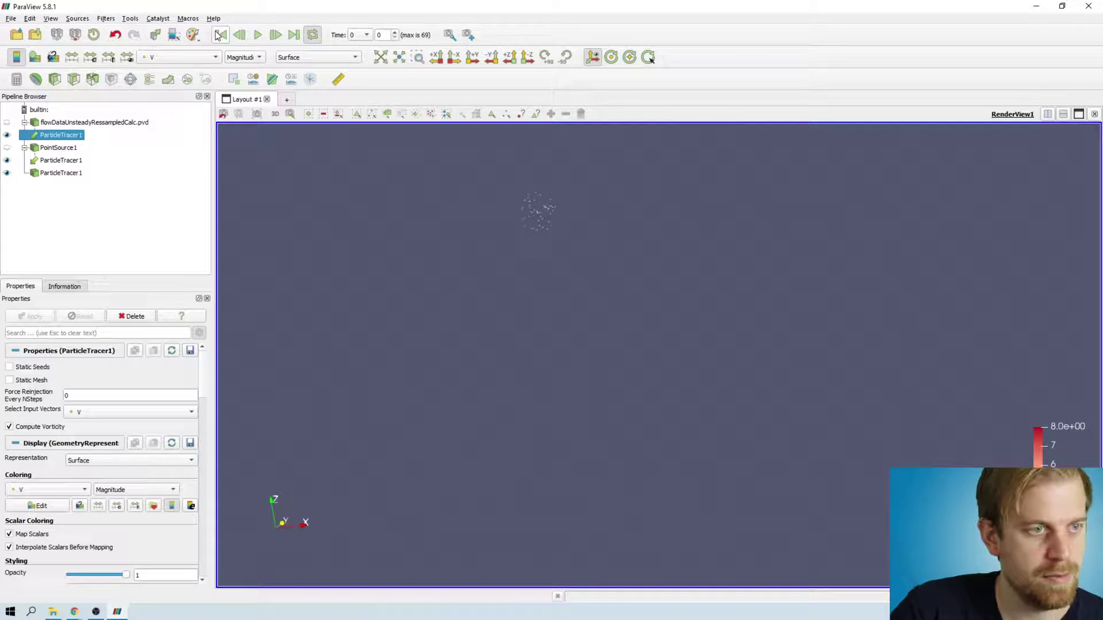
{"action": "left_click_drag", "start_coordinate": [845, 228], "coordinate": [877, 234]}
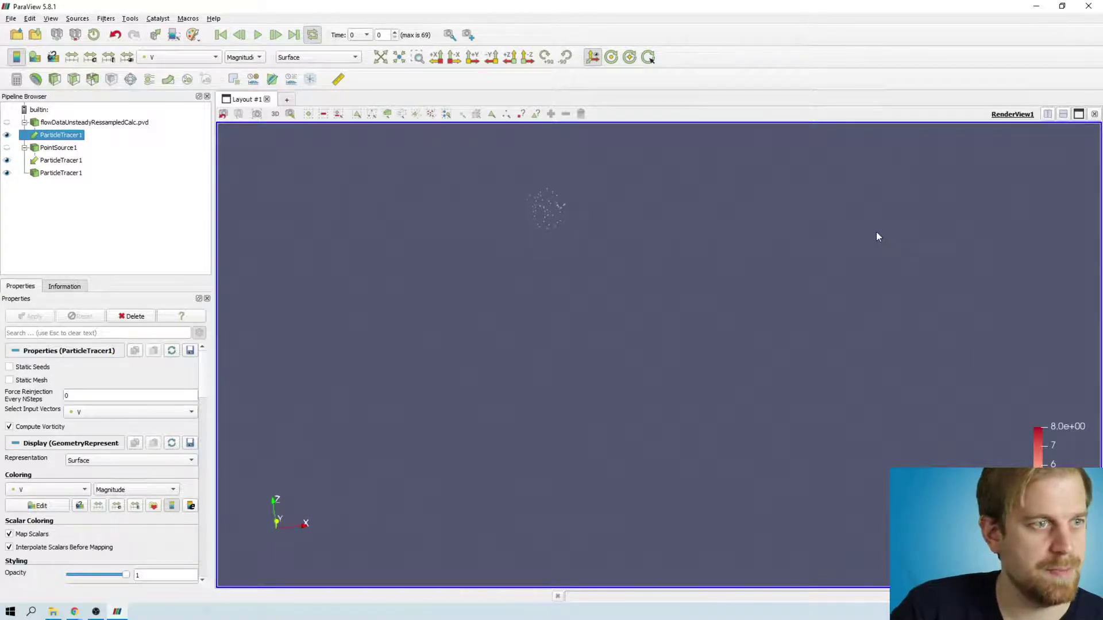
{"action": "left_click", "coordinate": [87, 122]}
{"action": "left_click", "coordinate": [7, 122]}
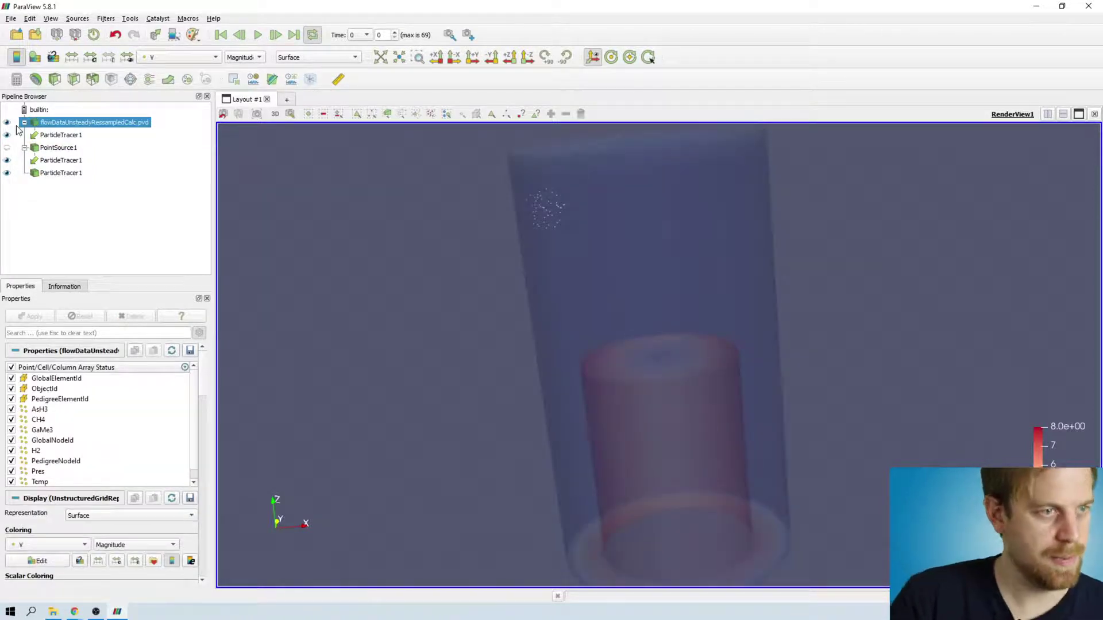
Step: Apply an Extract Surface filter to flowDataUnsteadyRessampledCalc.pvd
{"action": "key", "text": "ctrl+space"}
{"action": "type", "text": "extract"}
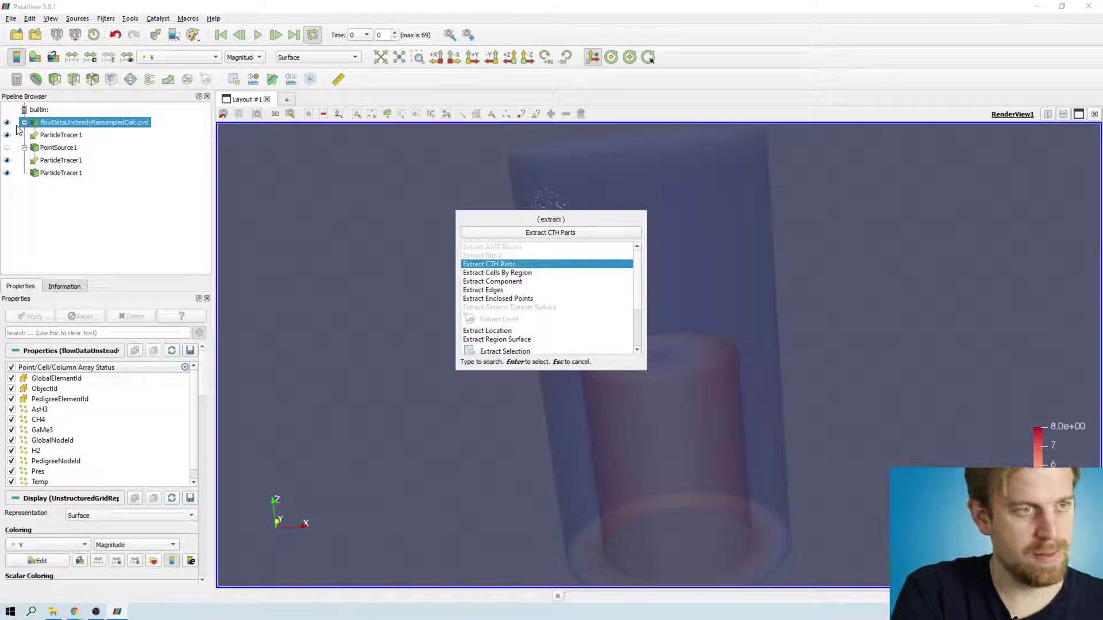
{"action": "type", "text": " surf"}
{"action": "key", "text": "Return"}
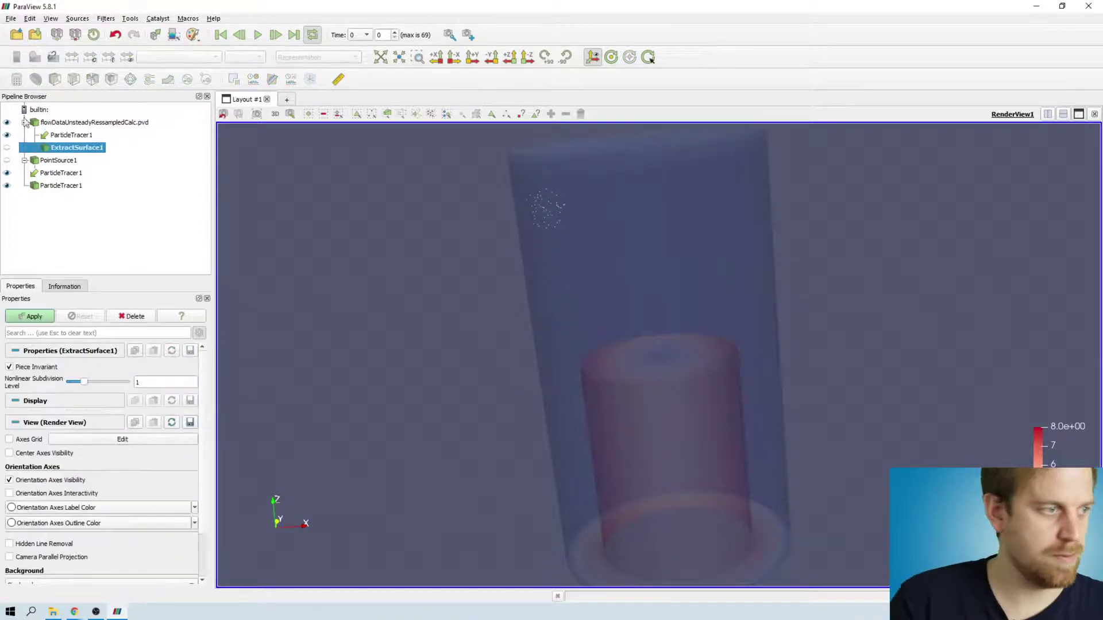
{"action": "left_click", "coordinate": [34, 316]}
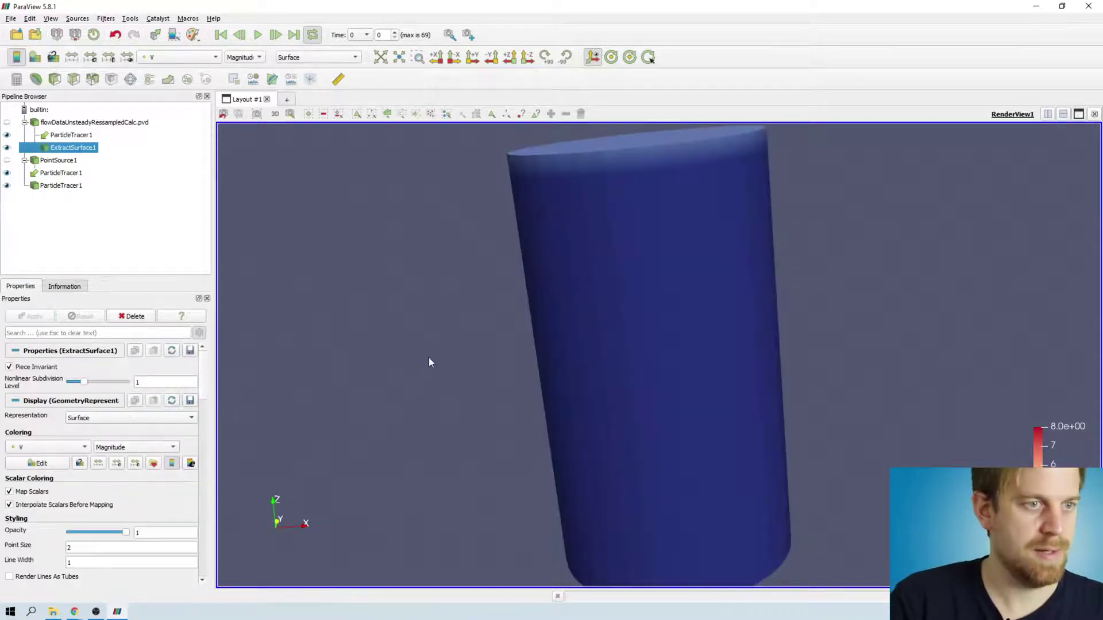
Step: Apply a Generate Surface Normals filter to the extracted surface
{"action": "key", "text": "ctrl+space"}
{"action": "type", "text": "gene"}
{"action": "key", "text": "Down"}
{"action": "key", "text": "Down"}
{"action": "key", "text": "Down"}
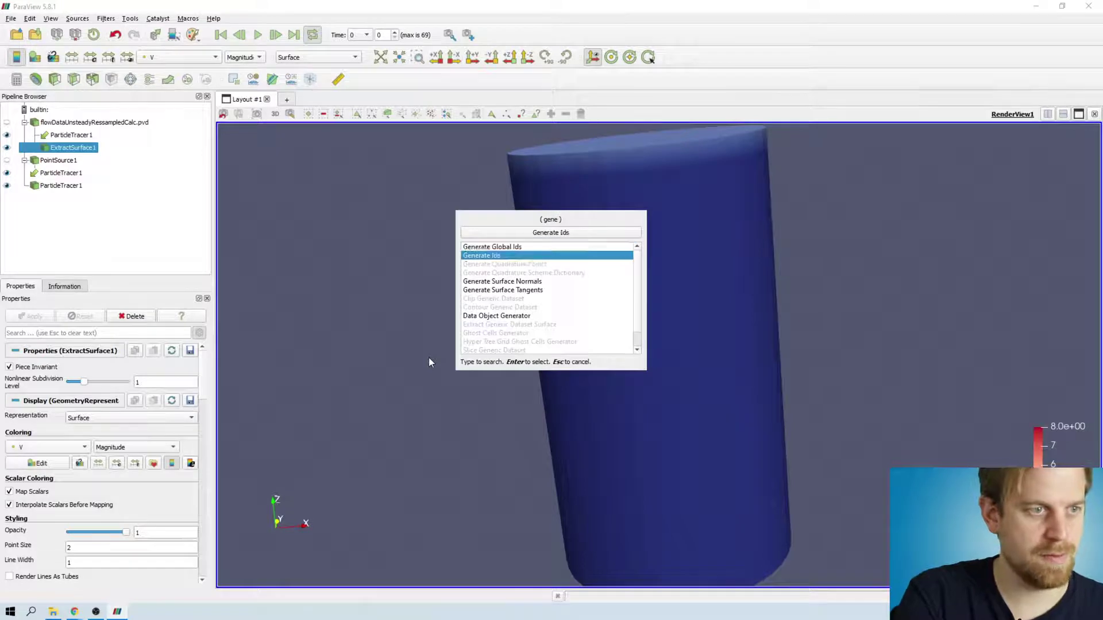
{"action": "key", "text": "Up"}
{"action": "key", "text": "Return"}
{"action": "left_click", "coordinate": [32, 318]}
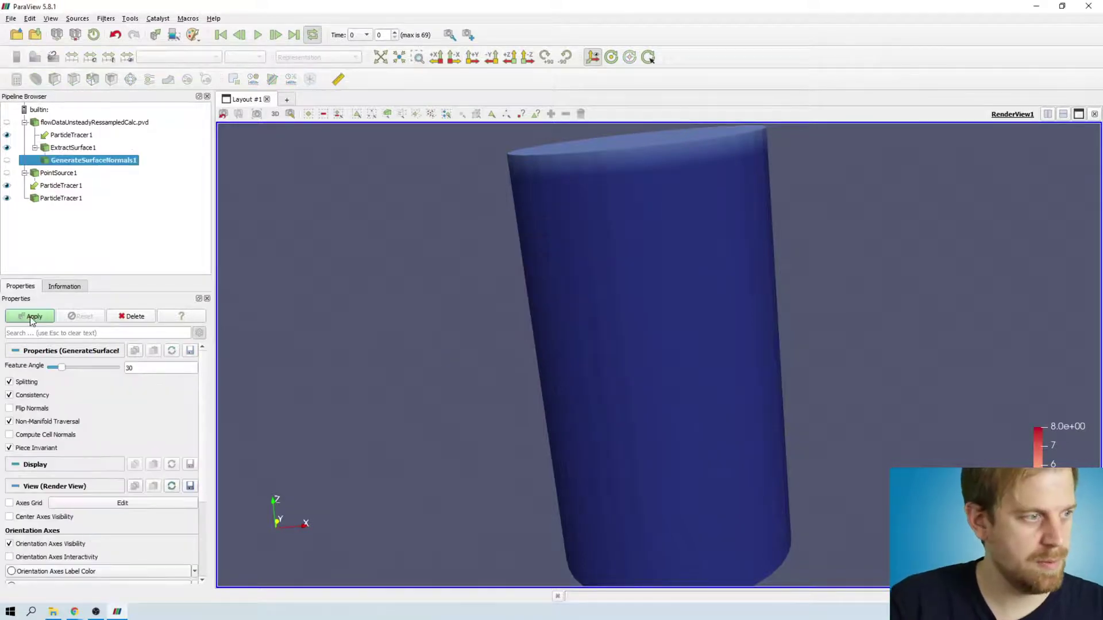
Step: Give the surface with normals an opacity of about 0.16 and PBR interpolation with a metallic value of 0.8
{"action": "scroll", "coordinate": [166, 387], "scroll_direction": "down", "scroll_amount": 3}
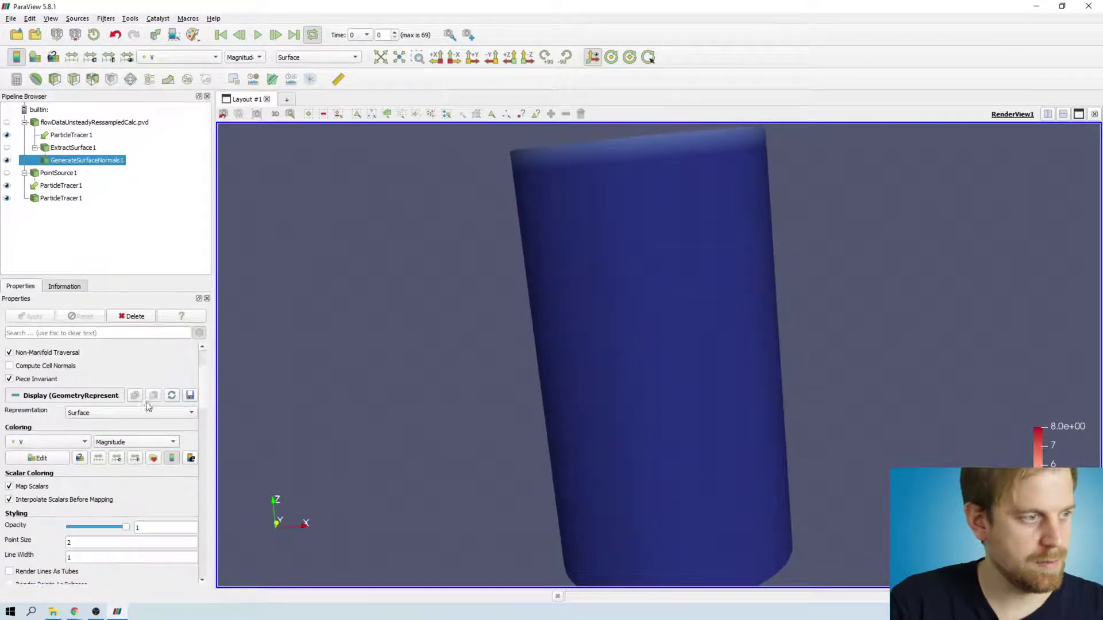
{"action": "left_click_drag", "start_coordinate": [127, 493], "coordinate": [73, 495]}
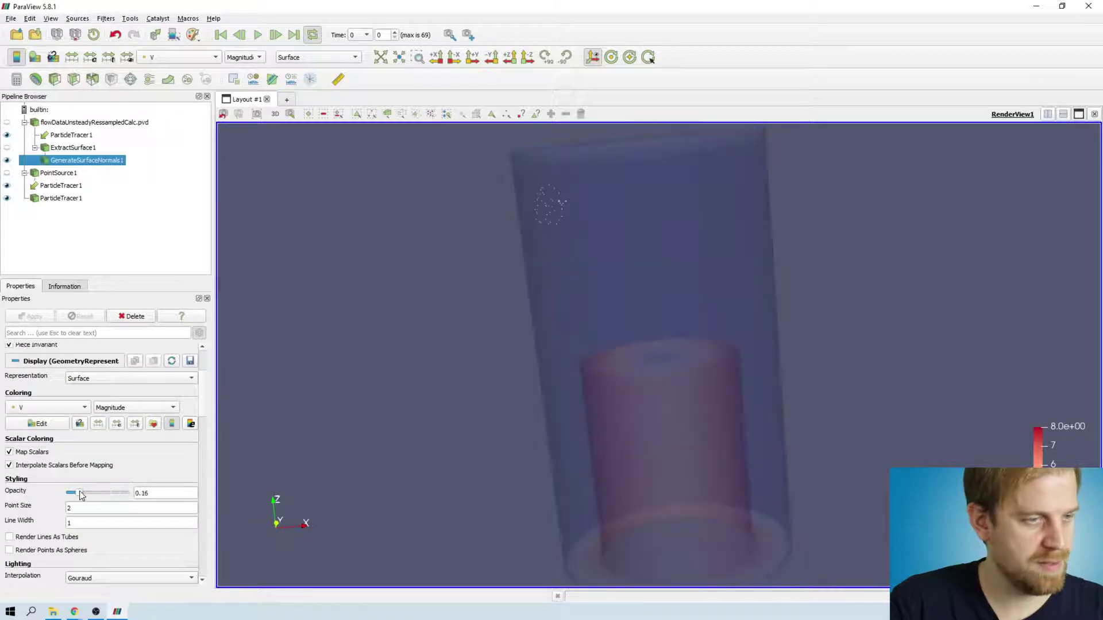
{"action": "scroll", "coordinate": [121, 472], "scroll_direction": "down", "scroll_amount": 5}
{"action": "left_click", "coordinate": [99, 407]}
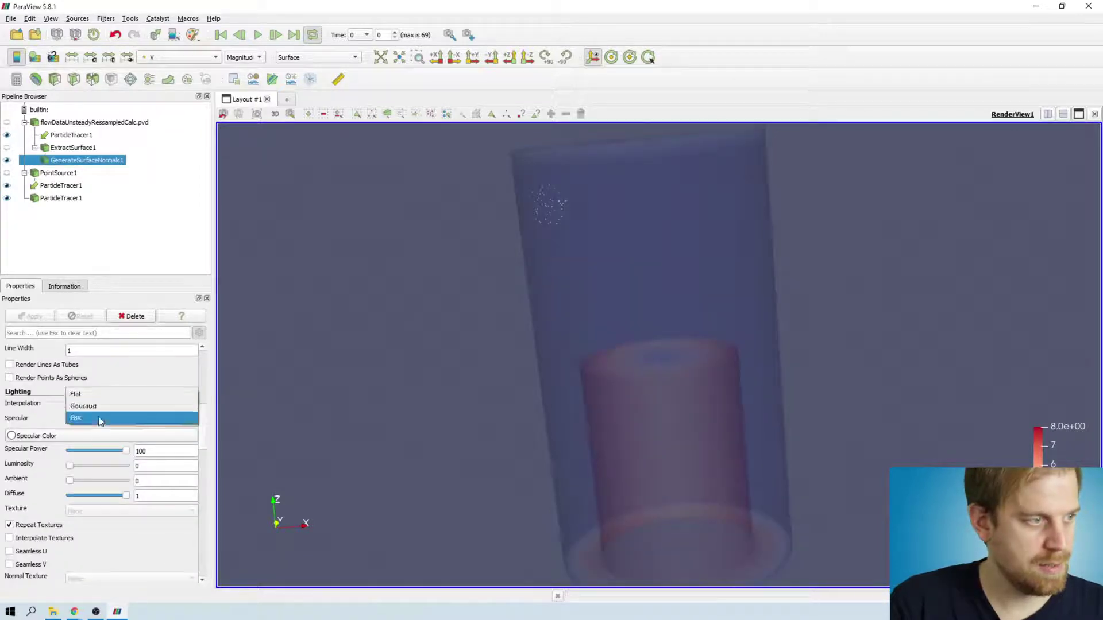
{"action": "left_click", "coordinate": [96, 419]}
{"action": "left_click_drag", "start_coordinate": [69, 467], "coordinate": [115, 468]}
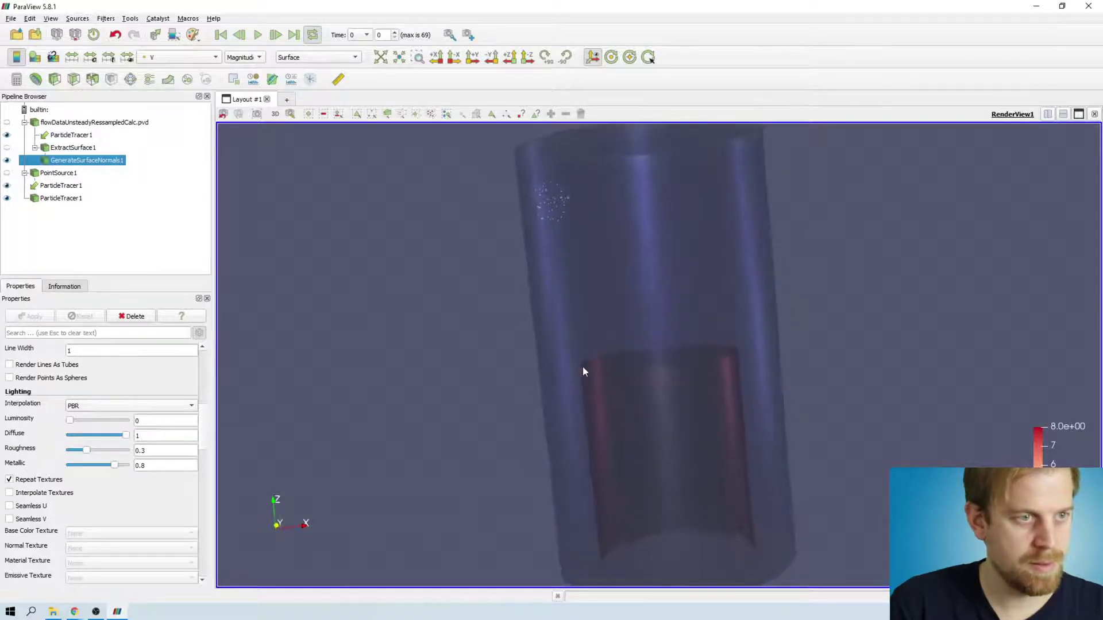
Step: Color the translucent surface with normals by the CH4 array
{"action": "left_click", "coordinate": [182, 57]}
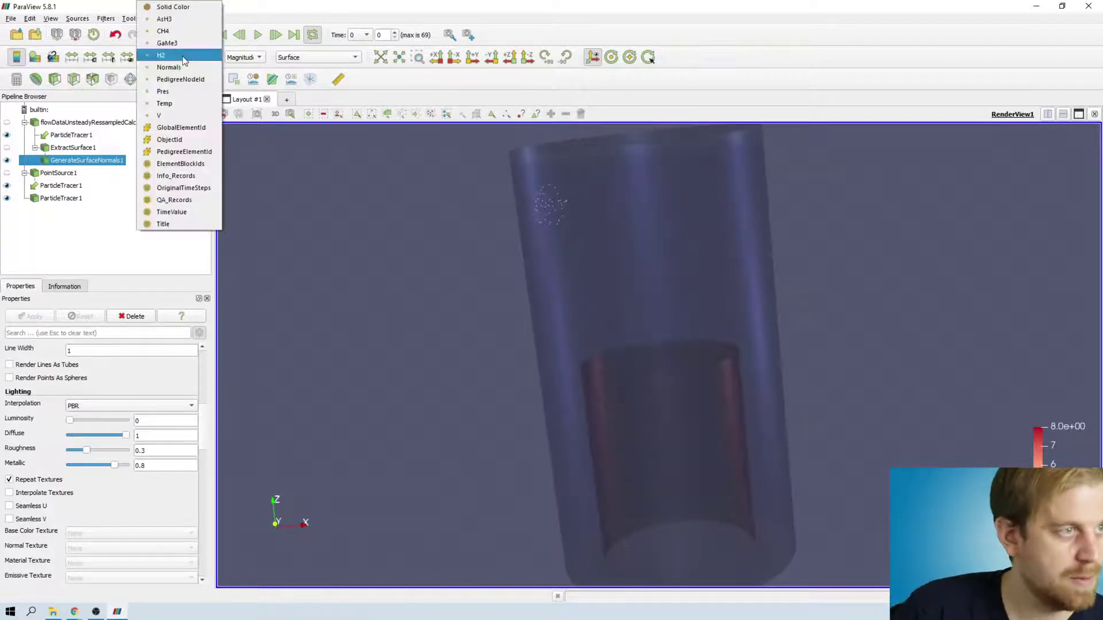
{"action": "left_click", "coordinate": [185, 27]}
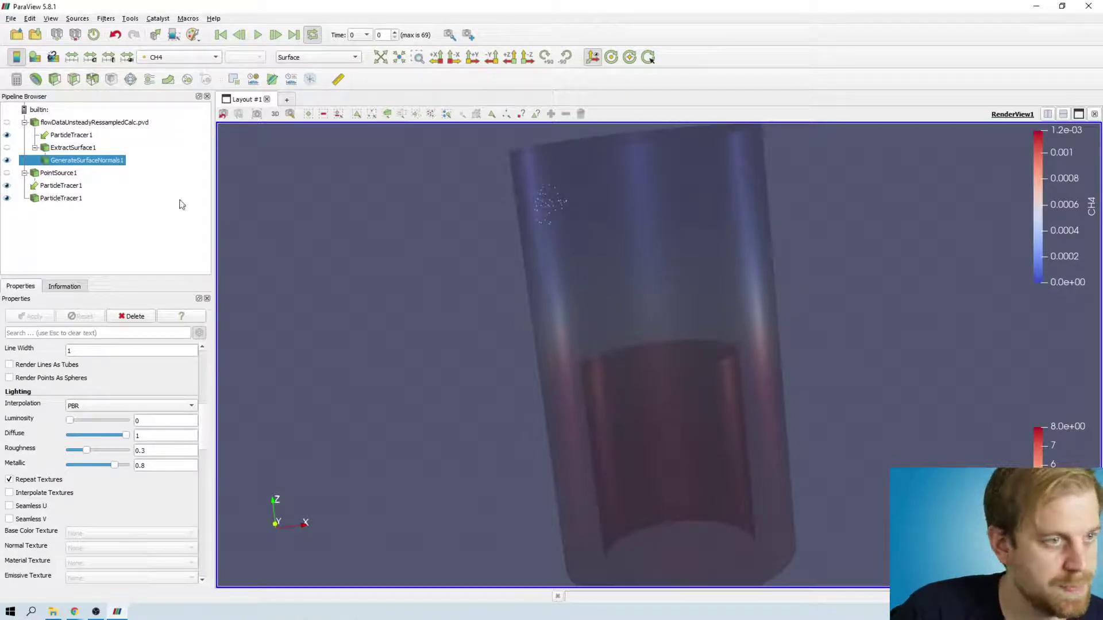
Step: Play the animation to watch the traced particles move through the cylinder, and return it to the first frame
{"action": "left_click", "coordinate": [56, 198]}
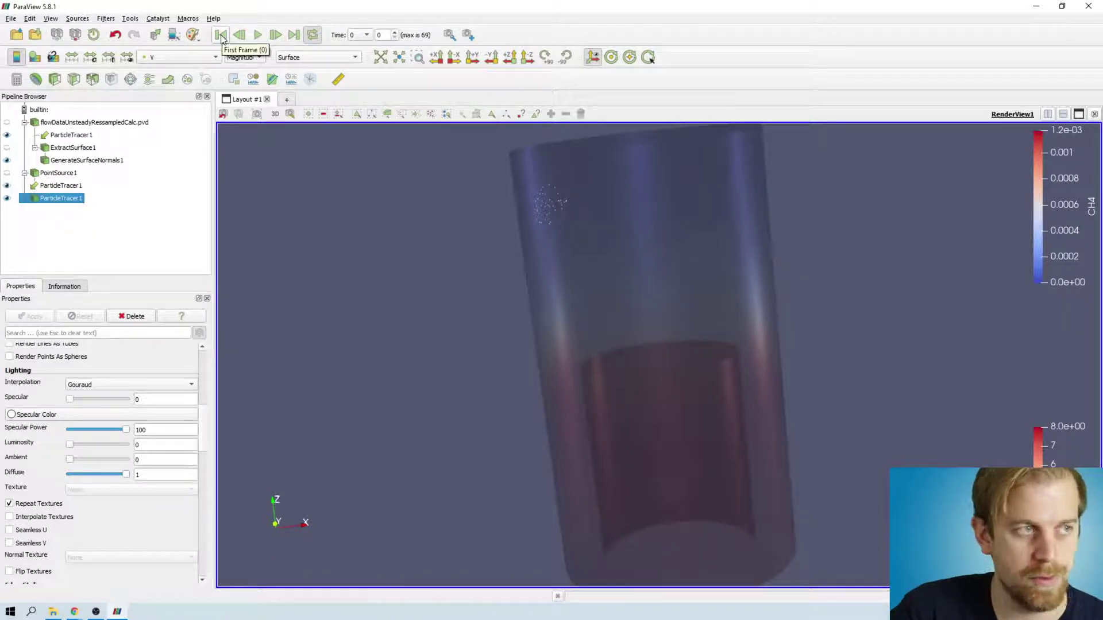
{"action": "left_click", "coordinate": [257, 35]}
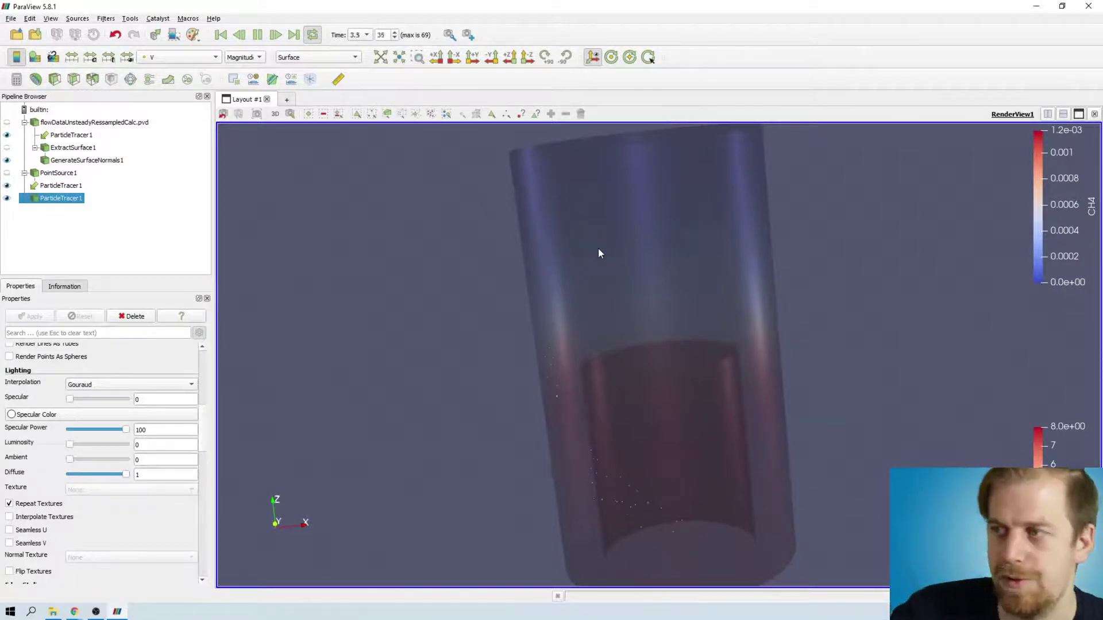
{"action": "left_click", "coordinate": [261, 35]}
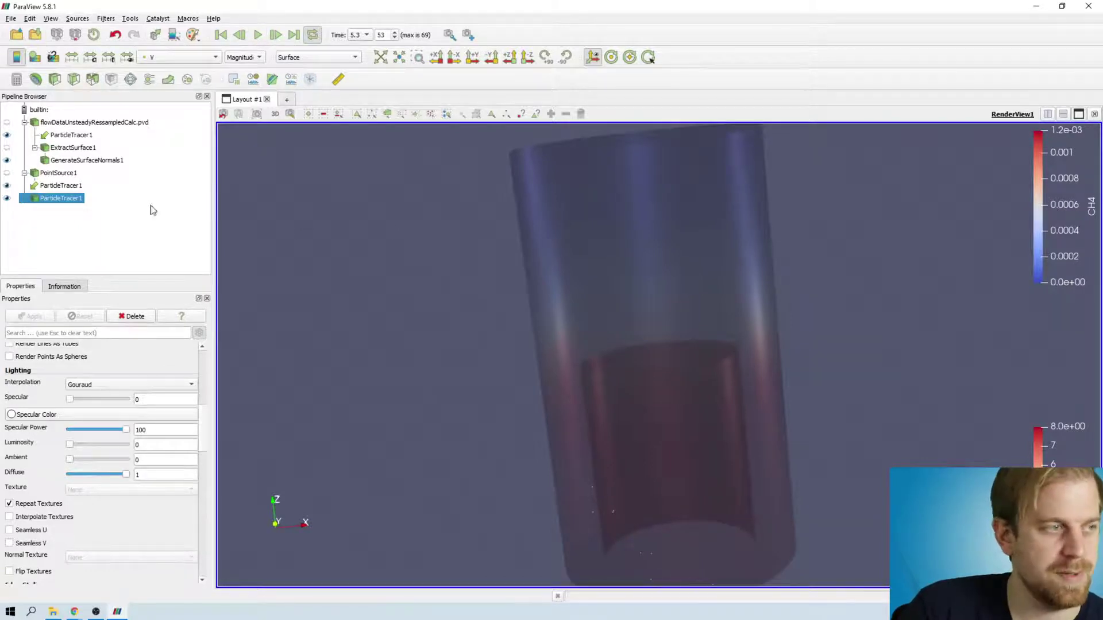
{"action": "left_click", "coordinate": [221, 35]}
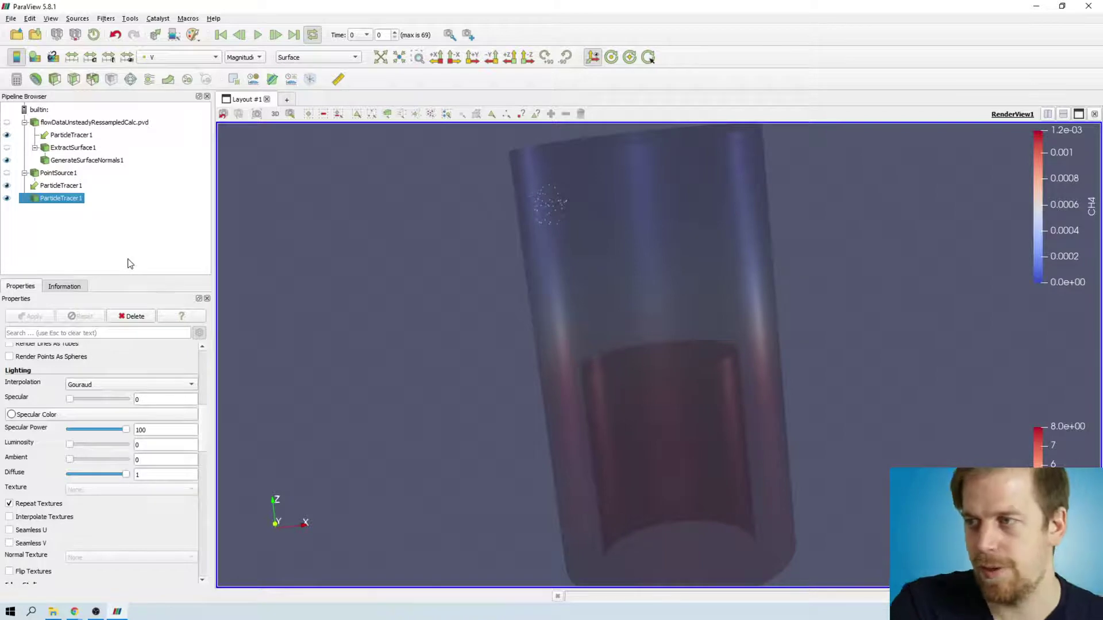
Step: Apply a Temporal Particles To Pathlines filter to the particle tracer output
{"action": "key", "text": "ctrl+space"}
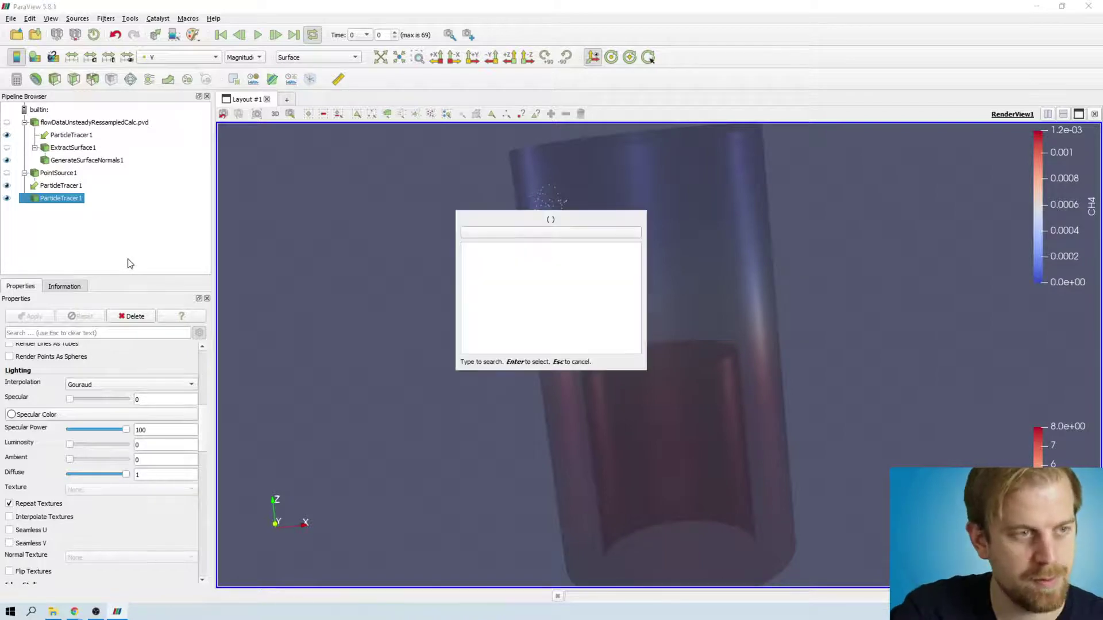
{"action": "key", "text": "Escape"}
{"action": "left_click", "coordinate": [106, 18]}
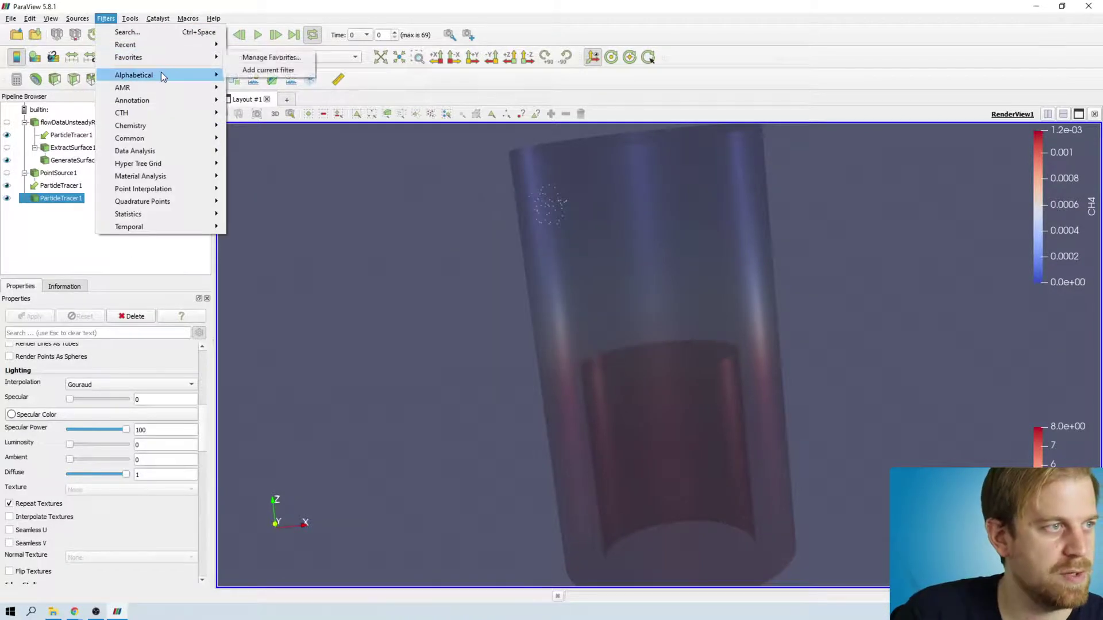
{"action": "mouse_move", "coordinate": [162, 75]}
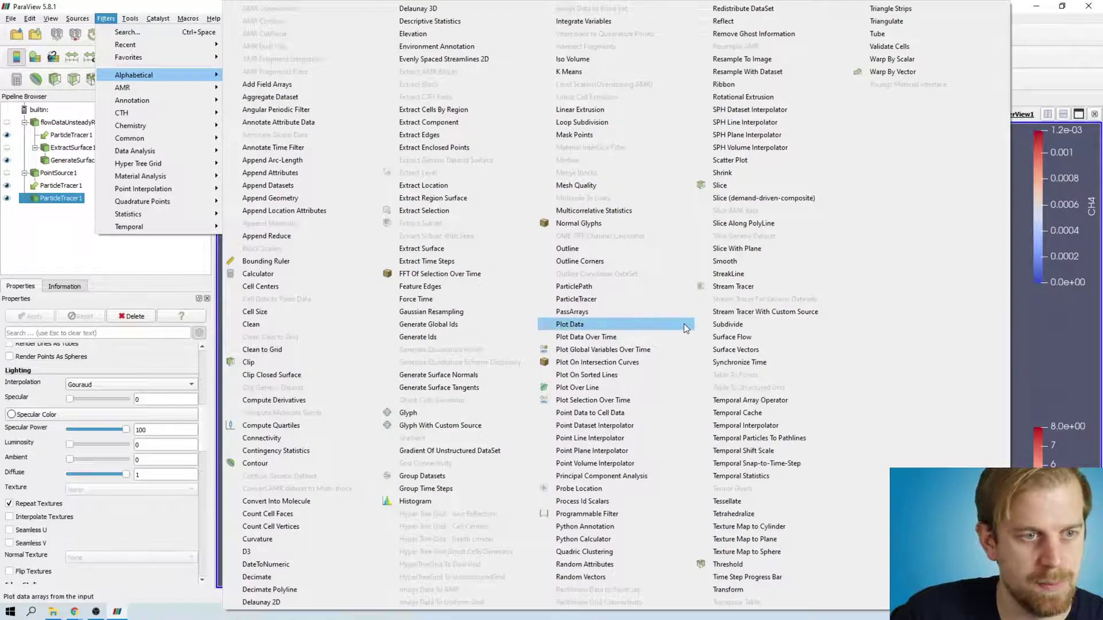
{"action": "left_click", "coordinate": [802, 439]}
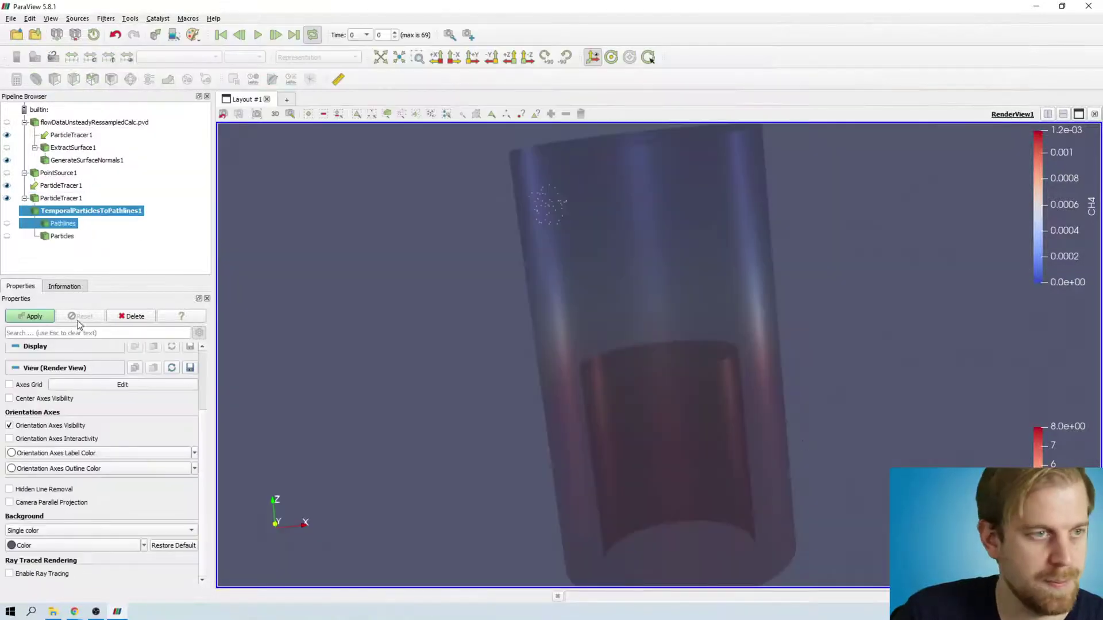
{"action": "left_click", "coordinate": [27, 320]}
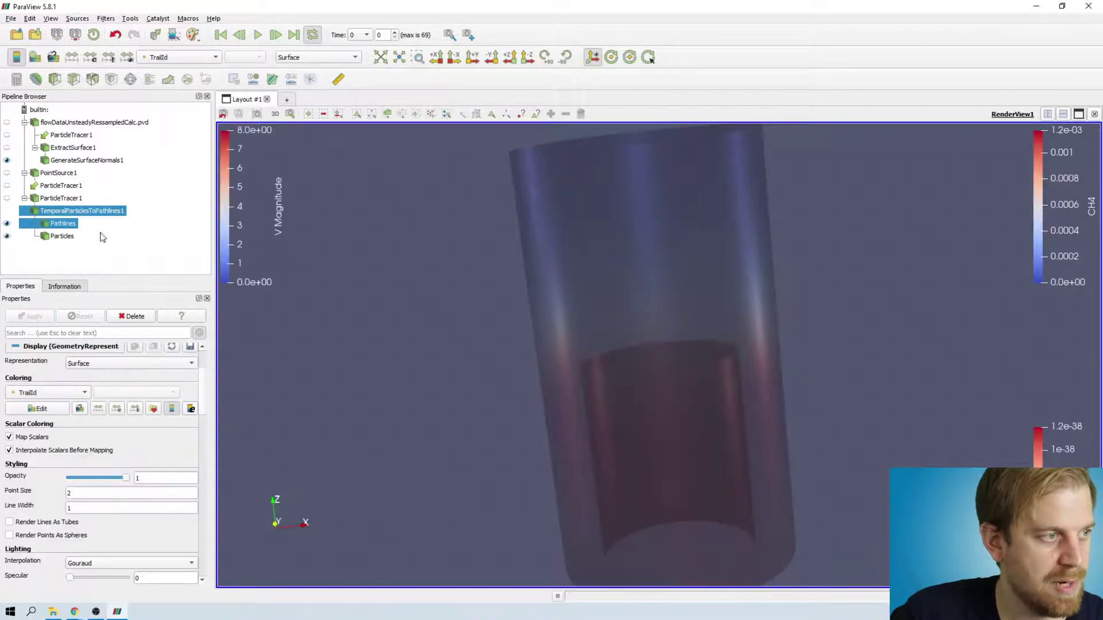
Step: Set the pathlines filter's Mask Points to 1 and its Max Step Distance to 10 in all three directions
{"action": "left_click", "coordinate": [256, 36]}
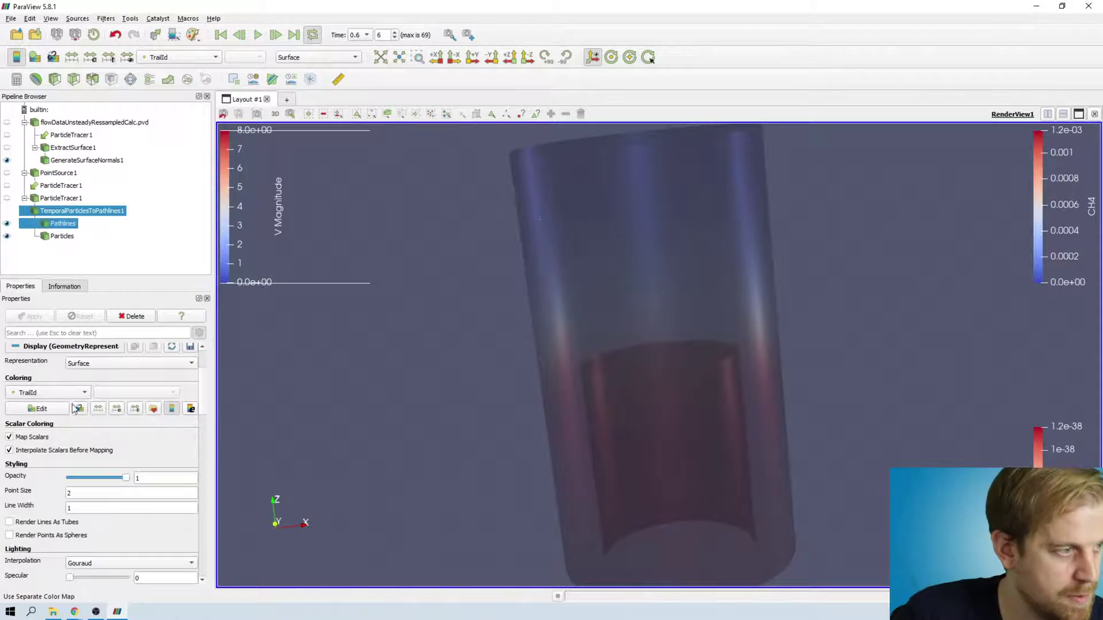
{"action": "scroll", "coordinate": [75, 404], "scroll_direction": "up", "scroll_amount": 2}
{"action": "mouse_move", "coordinate": [99, 364]}
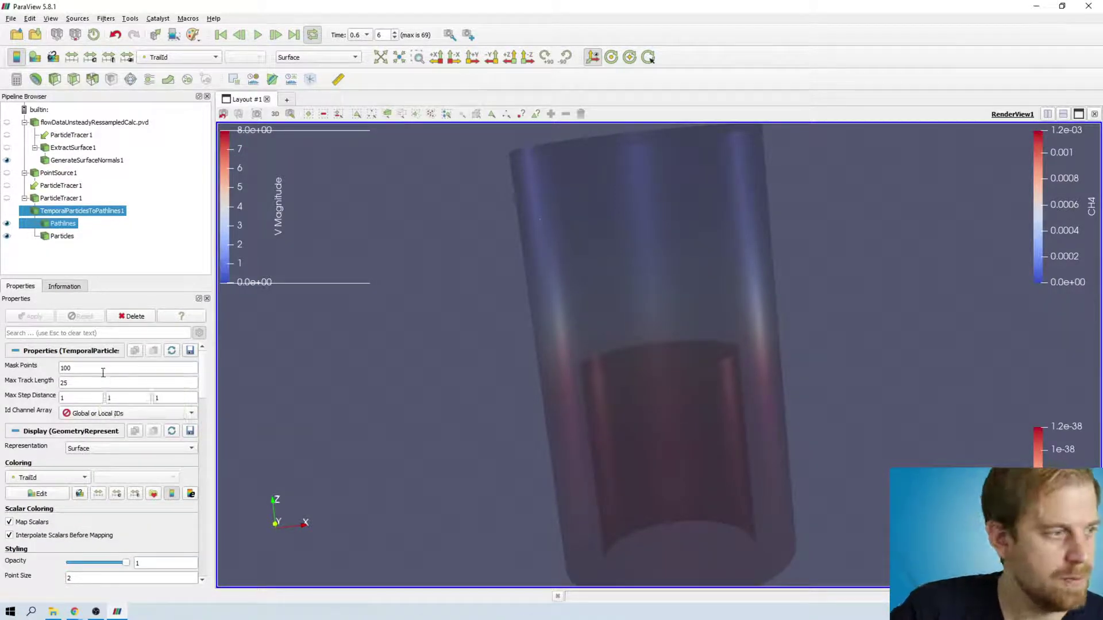
{"action": "double_click", "coordinate": [101, 369]}
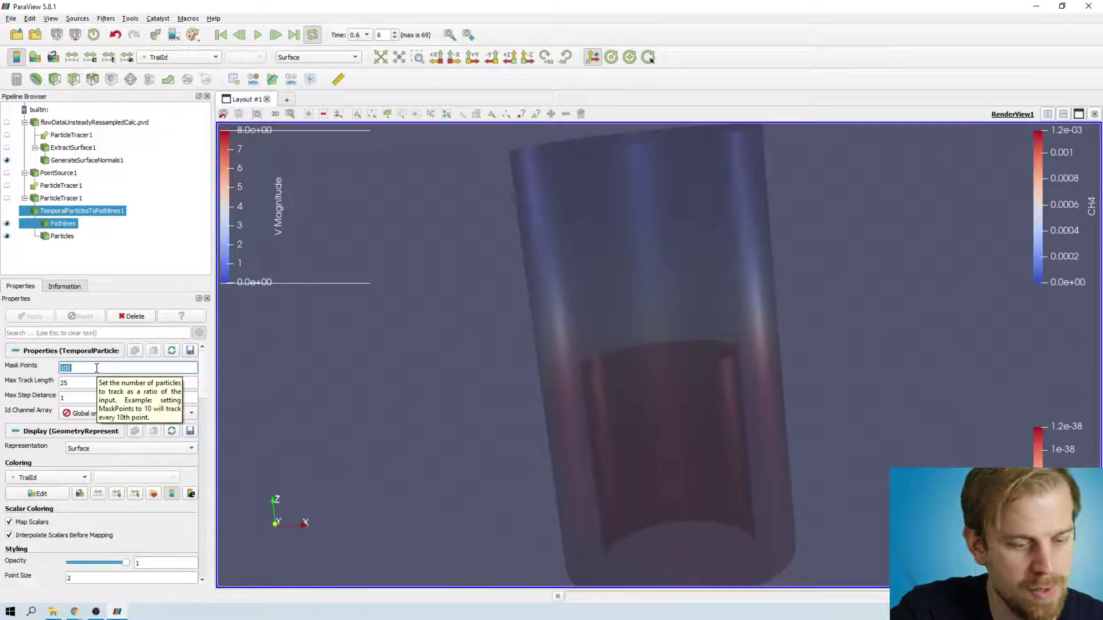
{"action": "type", "text": "1"}
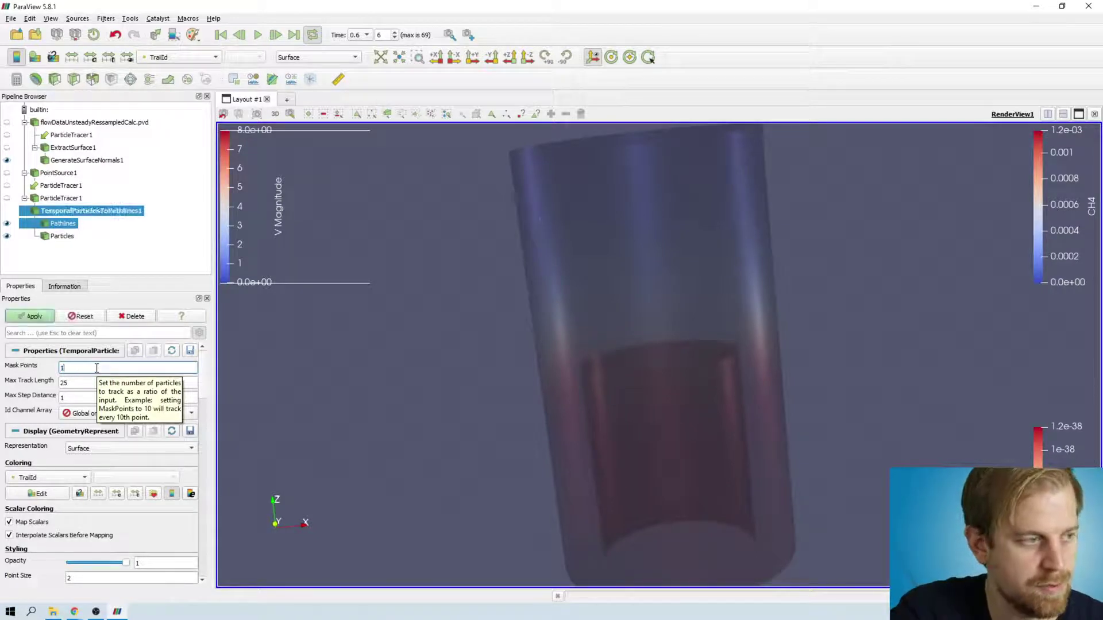
{"action": "double_click", "coordinate": [93, 383]}
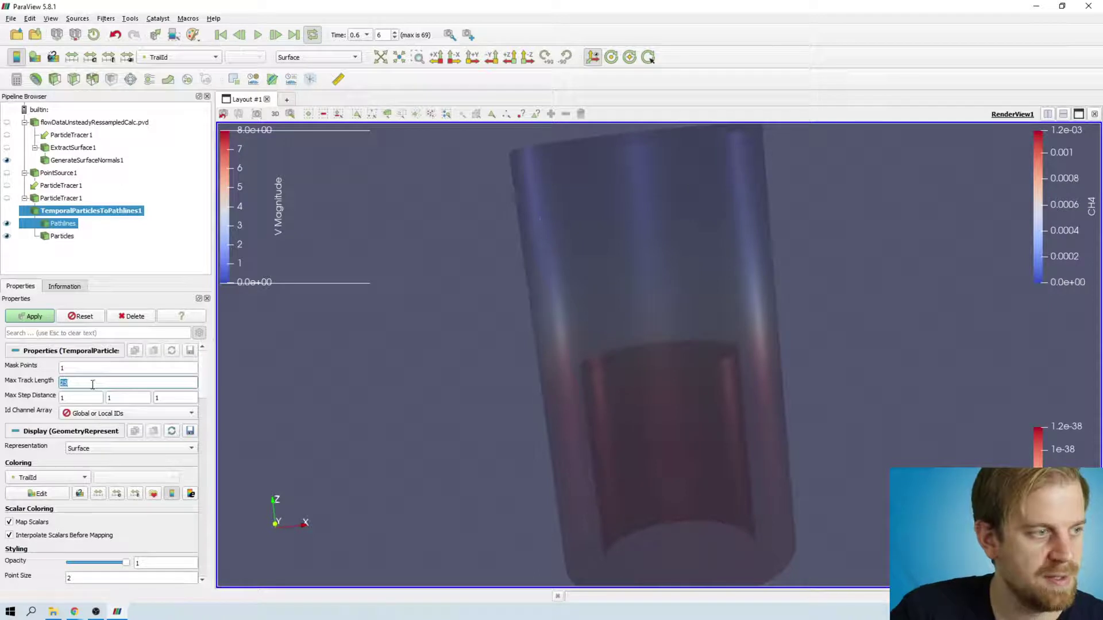
{"action": "double_click", "coordinate": [84, 399]}
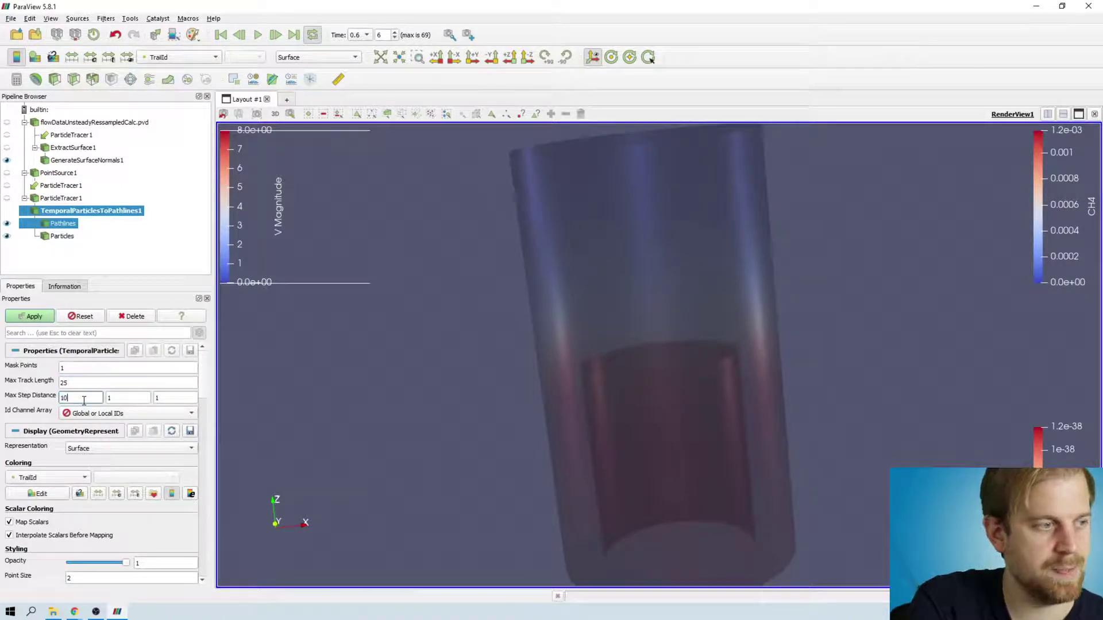
{"action": "key", "text": "Tab"}
{"action": "type", "text": "0"}
{"action": "key", "text": "Tab"}
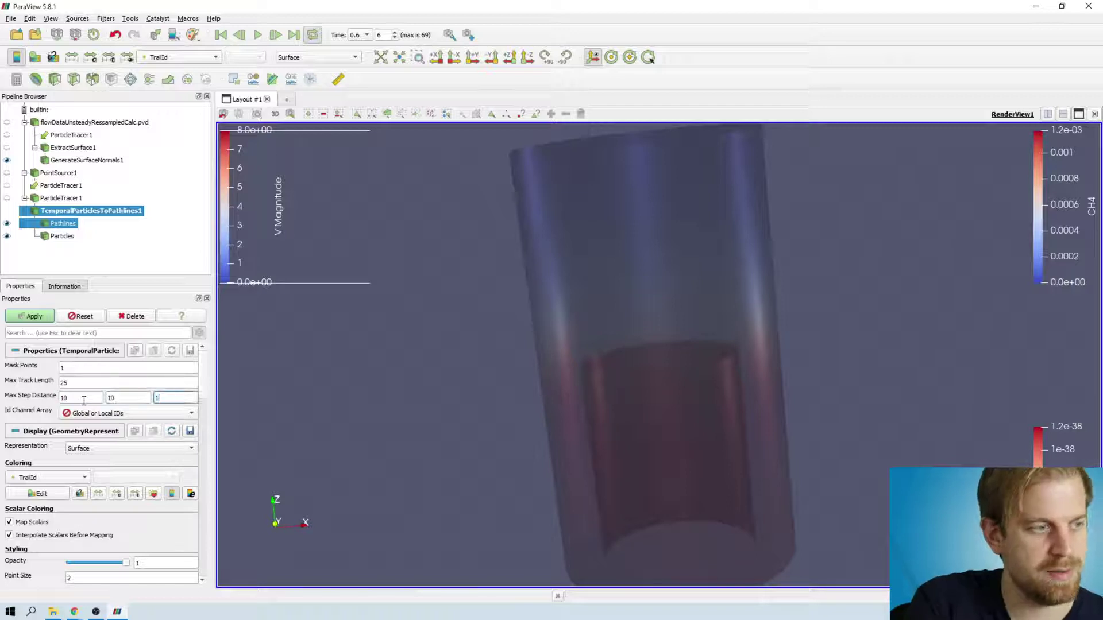
{"action": "type", "text": "0"}
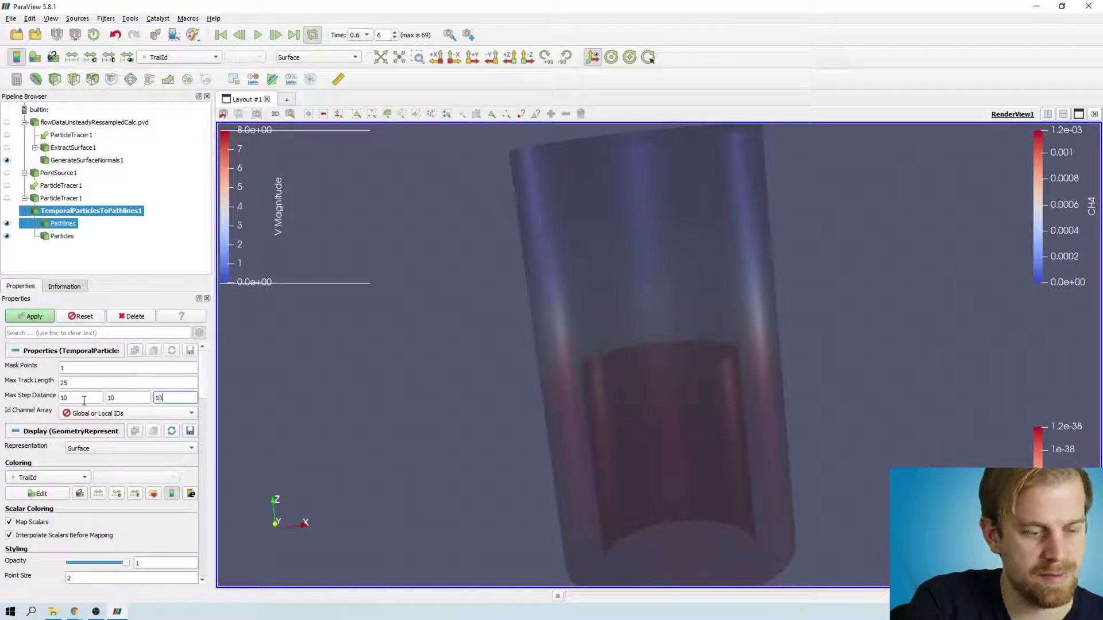
Step: Use ParticleId as the pathlines filter's Id Channel Array and apply the changed filter settings
{"action": "double_click", "coordinate": [151, 367]}
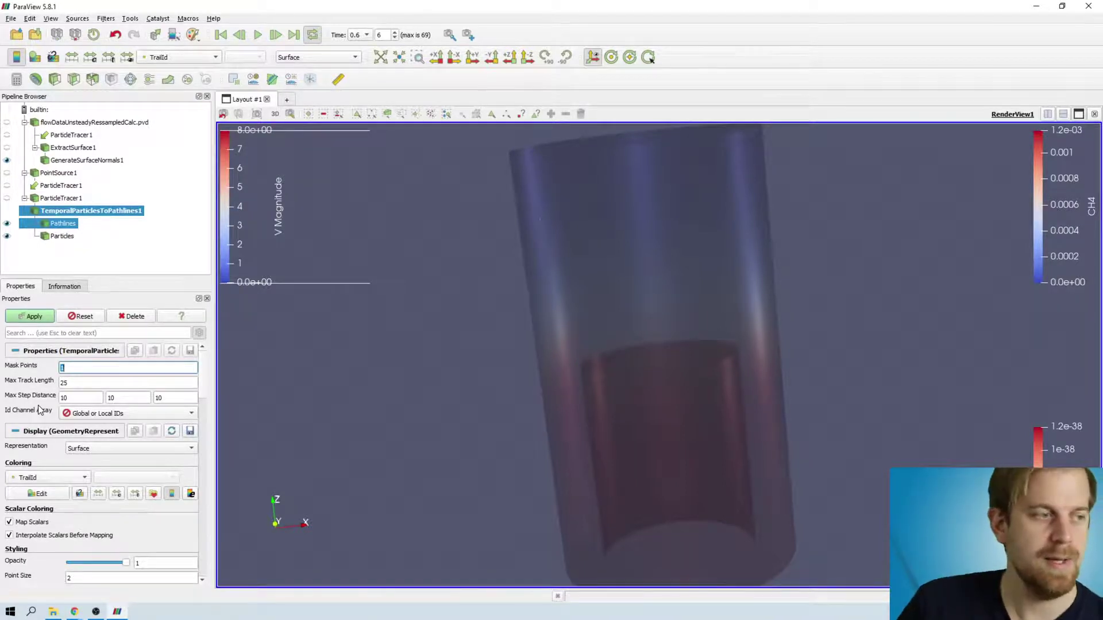
{"action": "left_click", "coordinate": [108, 414]}
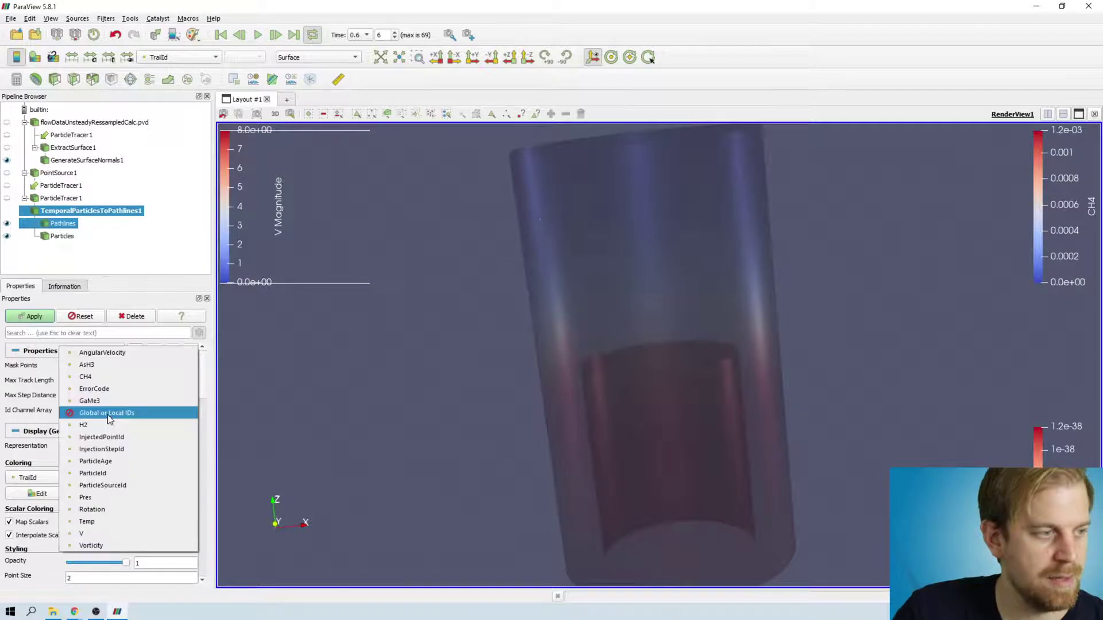
{"action": "left_click", "coordinate": [129, 473]}
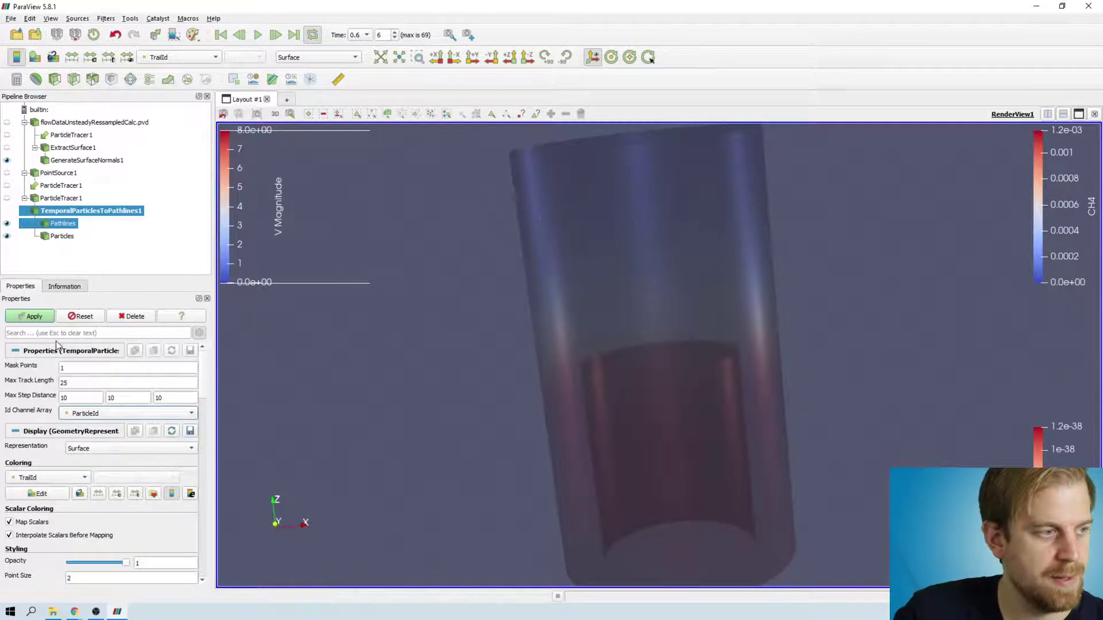
{"action": "left_click", "coordinate": [40, 319]}
Step: Replay the animation from the first frame to examine the particle pathlines, and pause it
{"action": "left_click", "coordinate": [221, 35]}
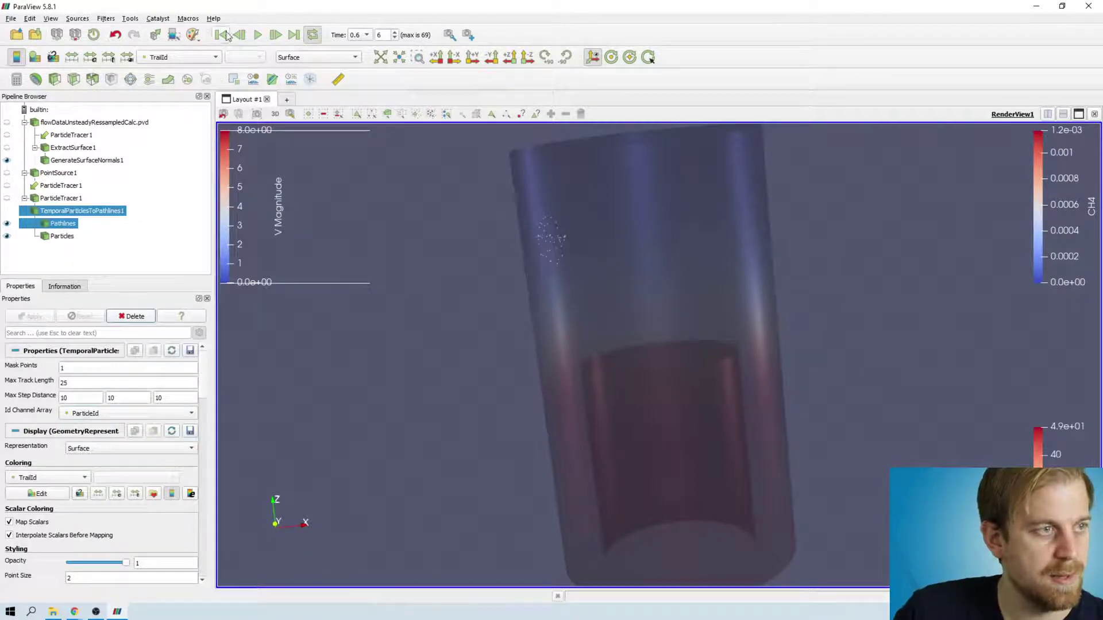
{"action": "left_click", "coordinate": [263, 39]}
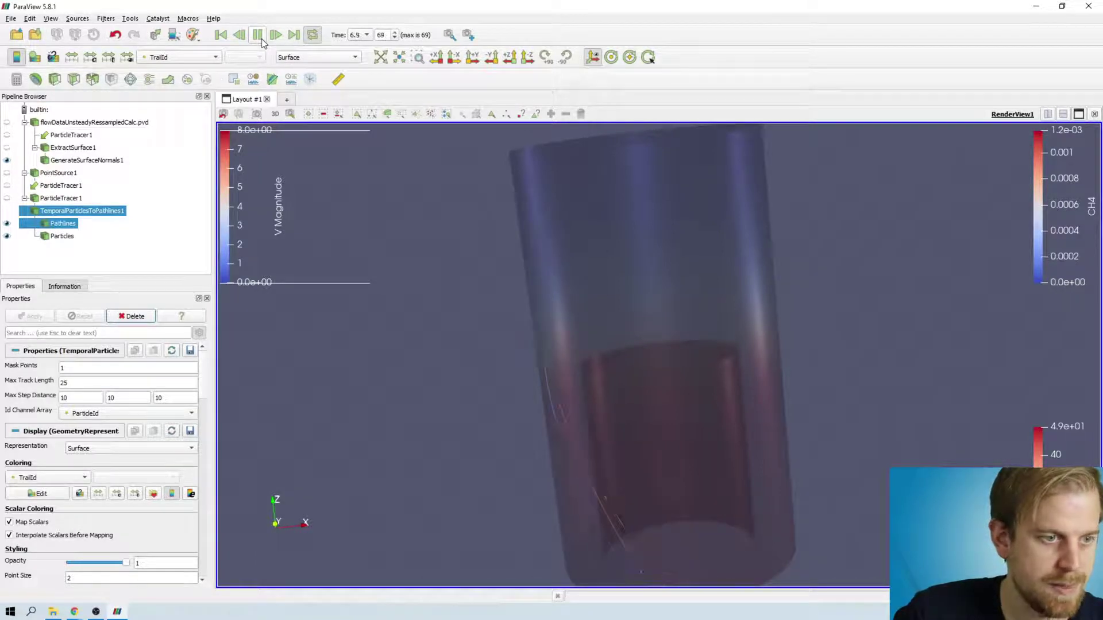
{"action": "left_click", "coordinate": [258, 35]}
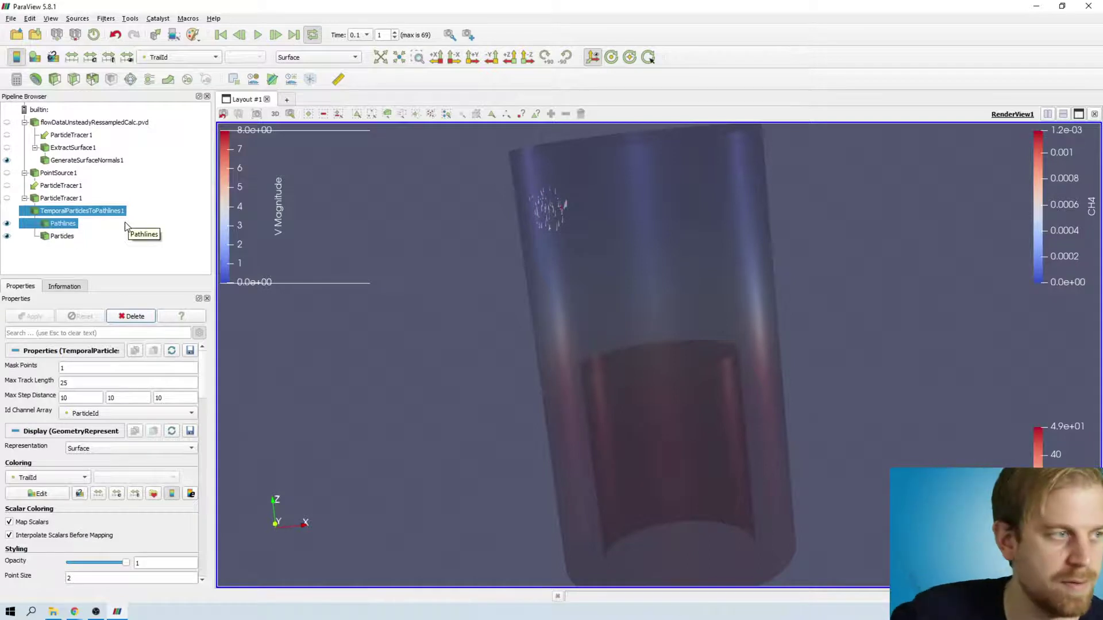
Step: Limit the pathlines' Max Track Length to 10 and check the shortened trails by playing the animation
{"action": "double_click", "coordinate": [79, 382]}
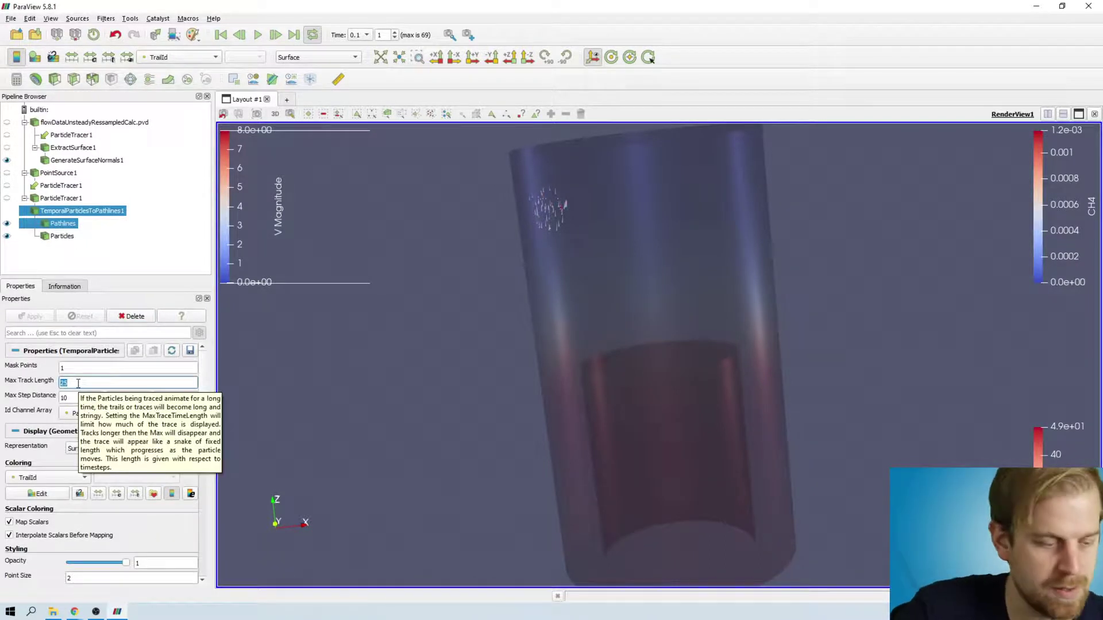
{"action": "type", "text": "10"}
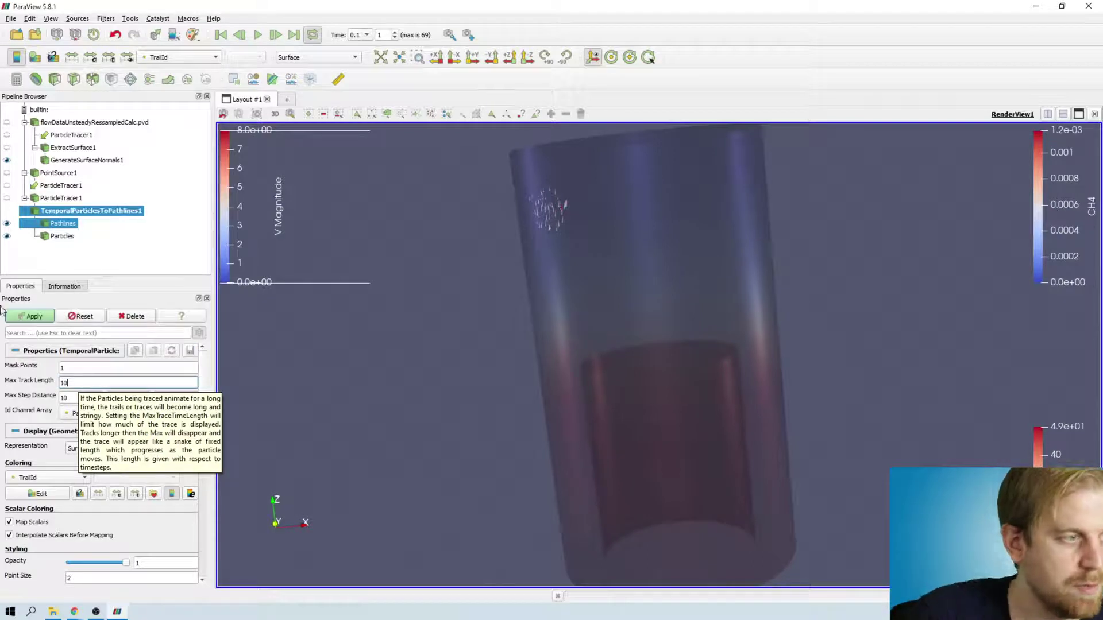
{"action": "left_click", "coordinate": [28, 315]}
{"action": "left_click", "coordinate": [257, 35]}
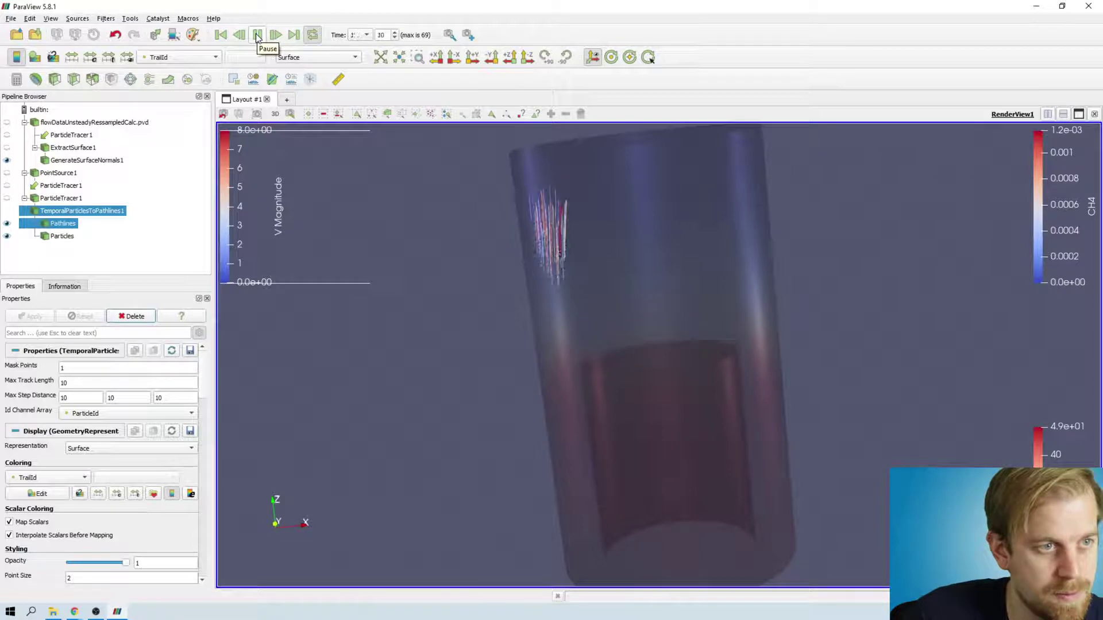
{"action": "left_click", "coordinate": [258, 35]}
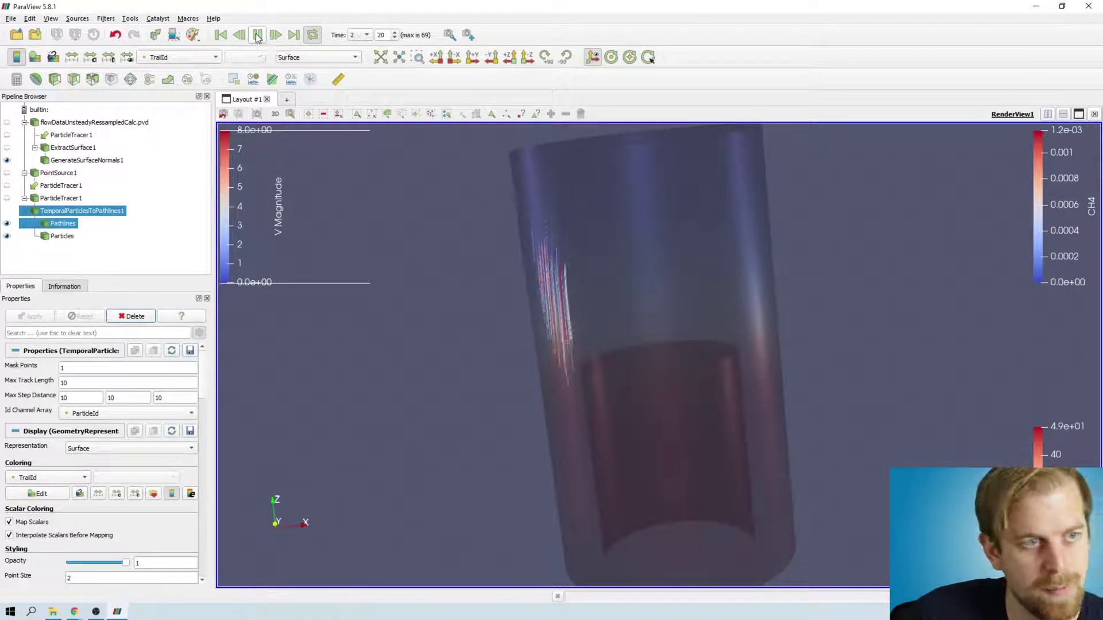
Step: Set the particle tracer to force reinjection every 20 steps and replay the animation from the first frame
{"action": "left_click", "coordinate": [63, 199]}
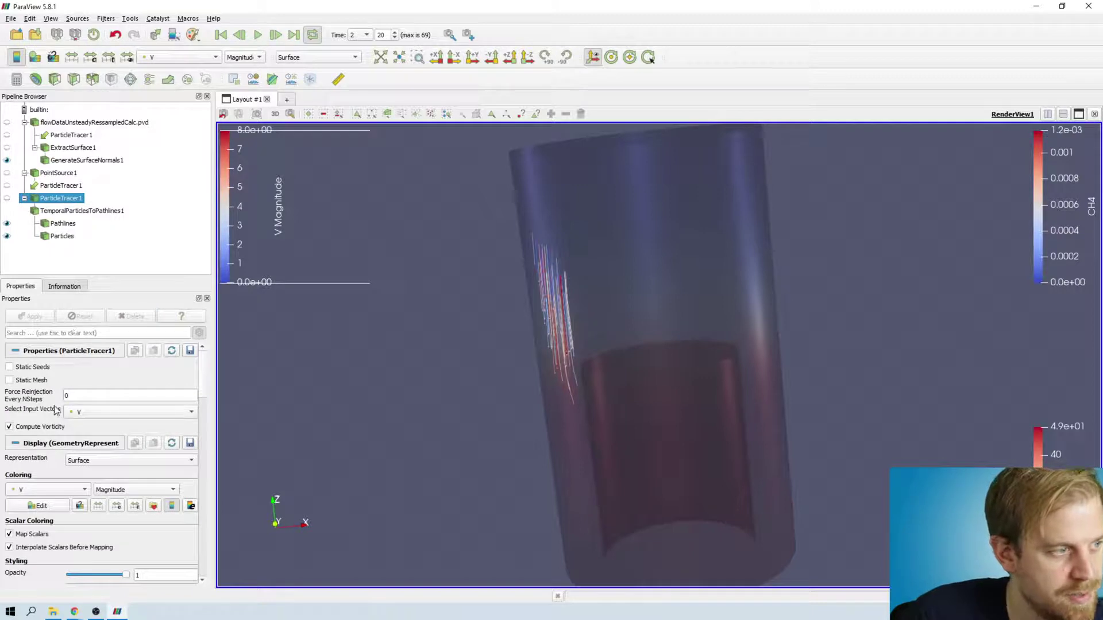
{"action": "double_click", "coordinate": [104, 395]}
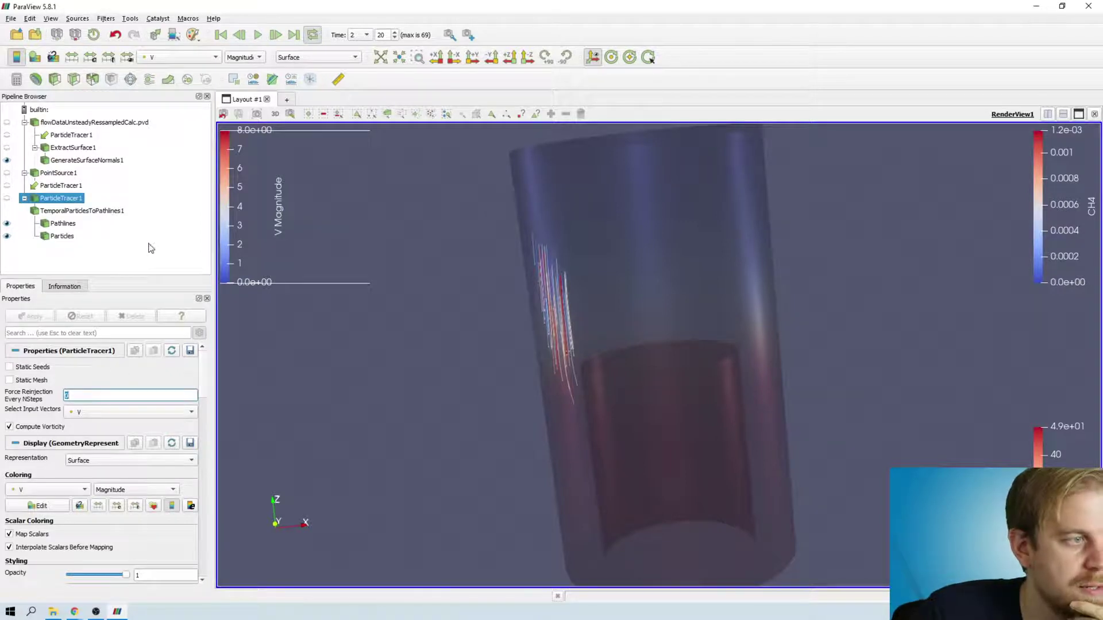
{"action": "double_click", "coordinate": [79, 395]}
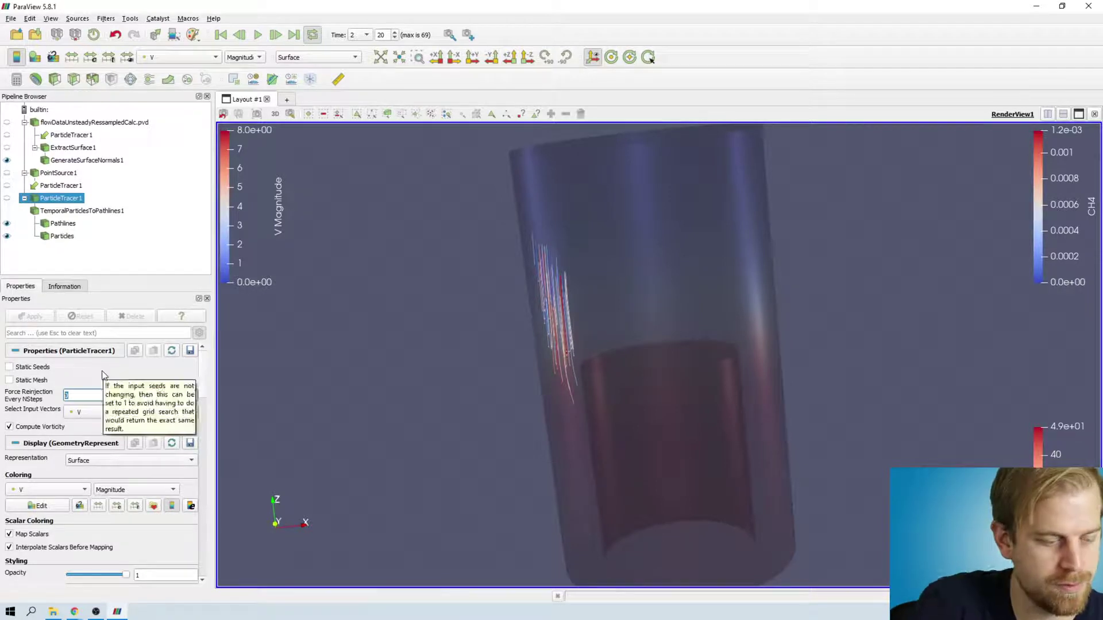
{"action": "type", "text": "20"}
{"action": "left_click", "coordinate": [19, 316]}
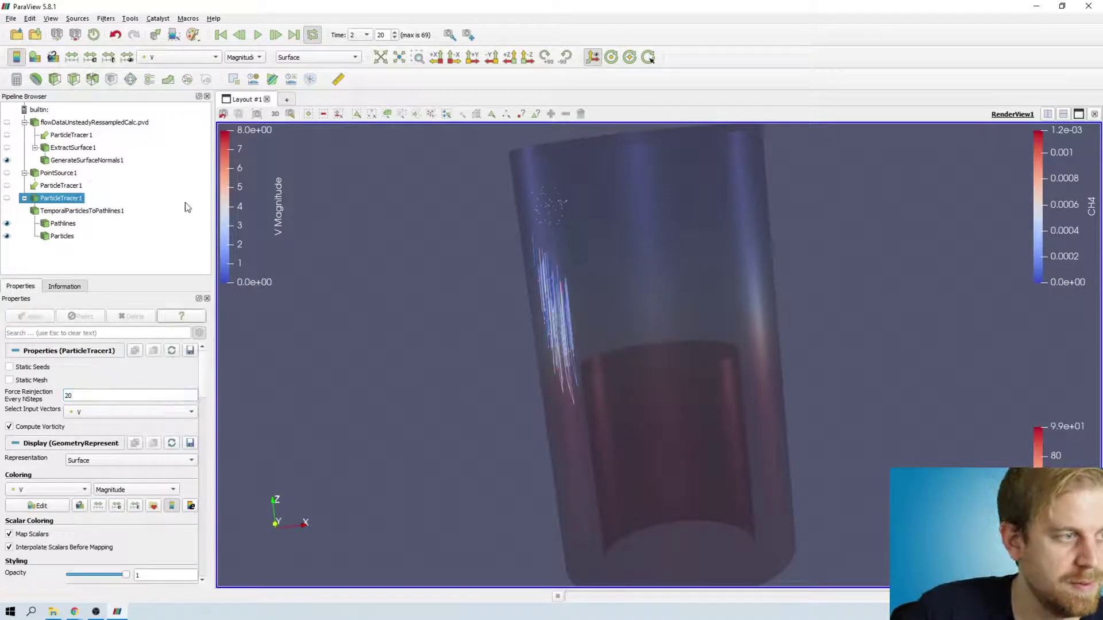
{"action": "left_click", "coordinate": [220, 34]}
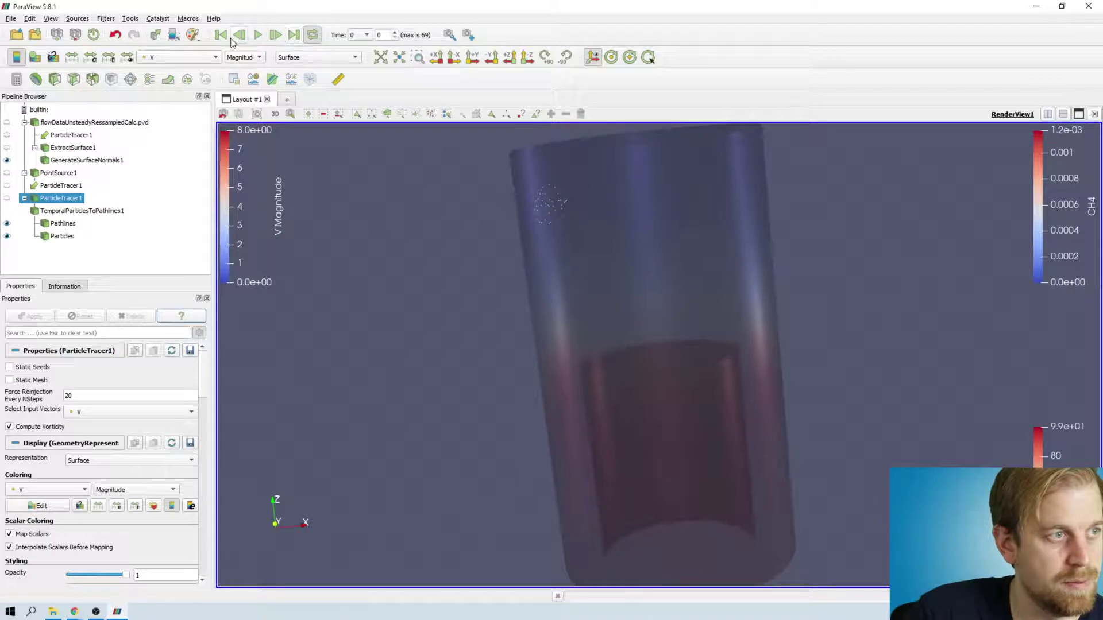
{"action": "left_click", "coordinate": [258, 34]}
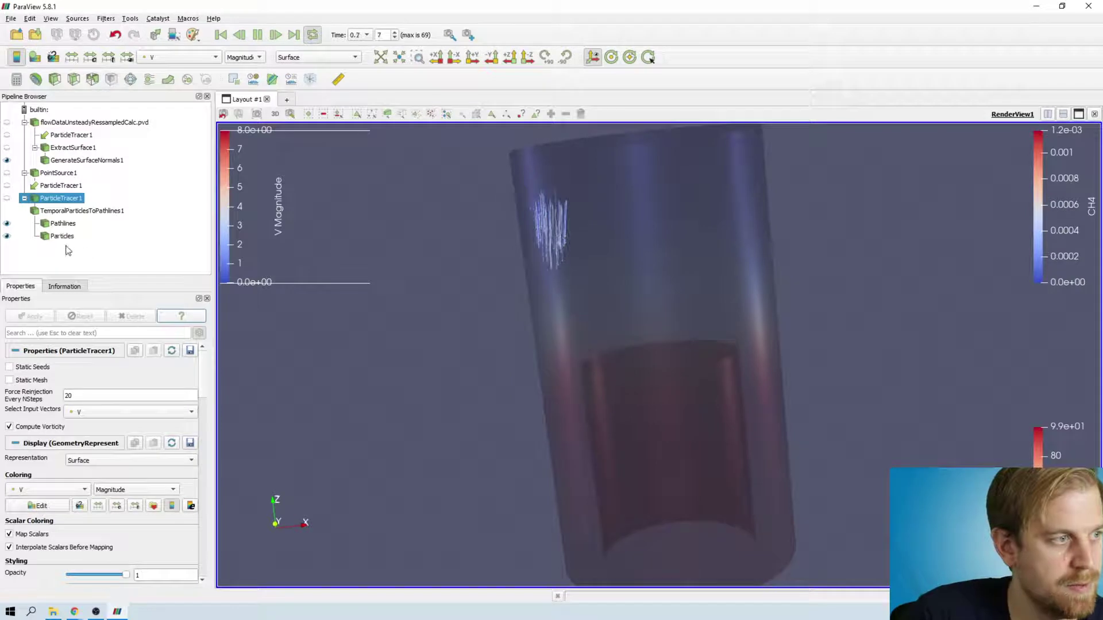
Step: Pause the running animation, replay the pathlines briefly from the first frame, and return to the first frame
{"action": "left_click", "coordinate": [61, 236]}
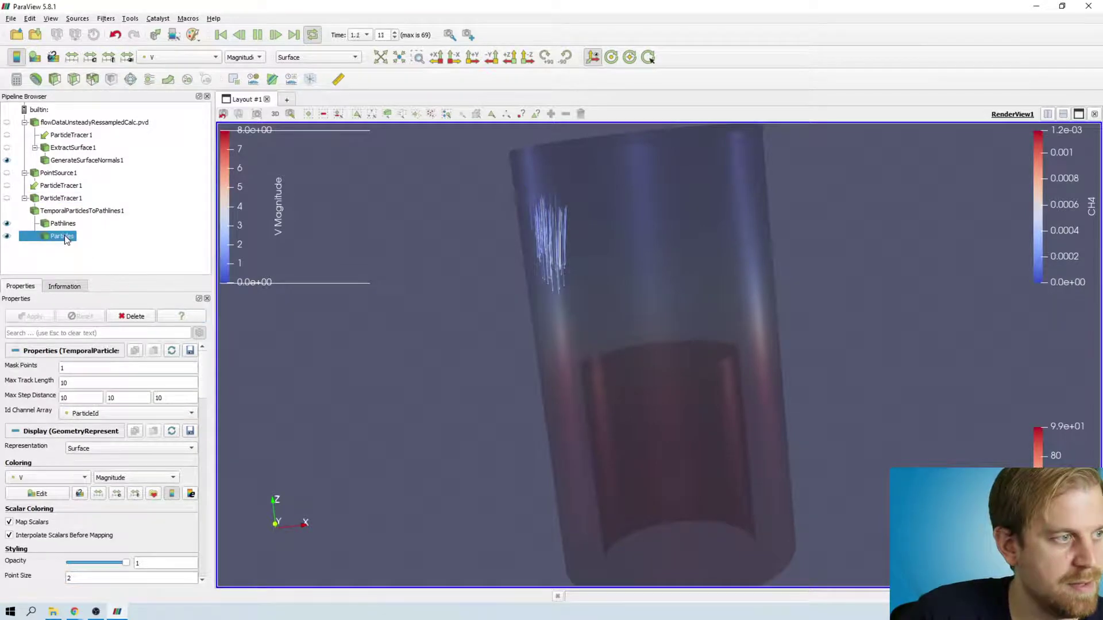
{"action": "left_click", "coordinate": [257, 34]}
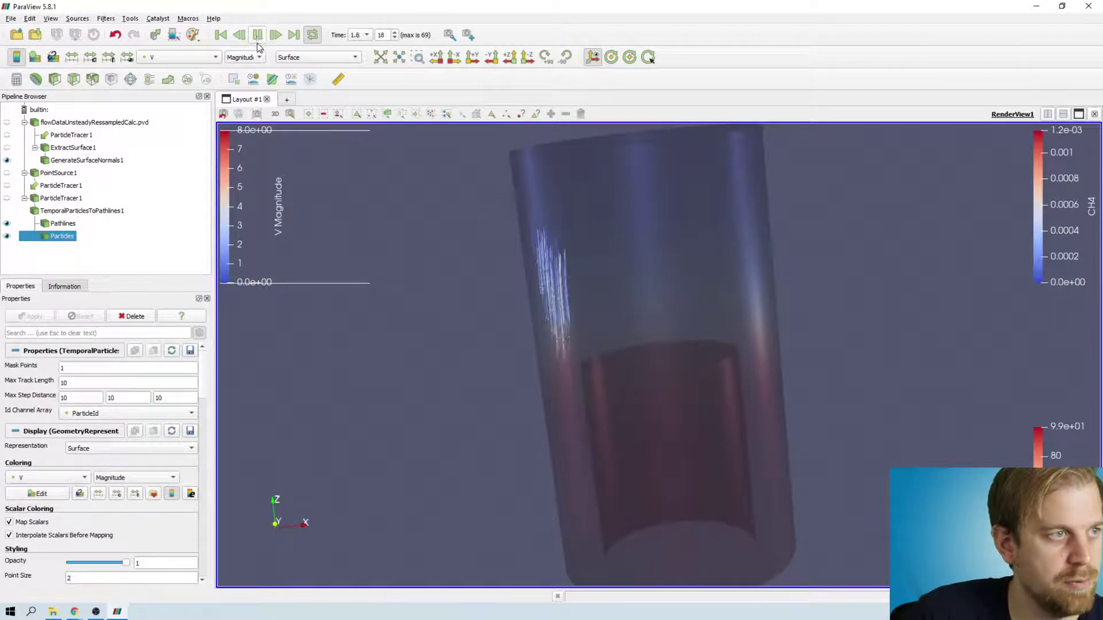
{"action": "left_click", "coordinate": [62, 223]}
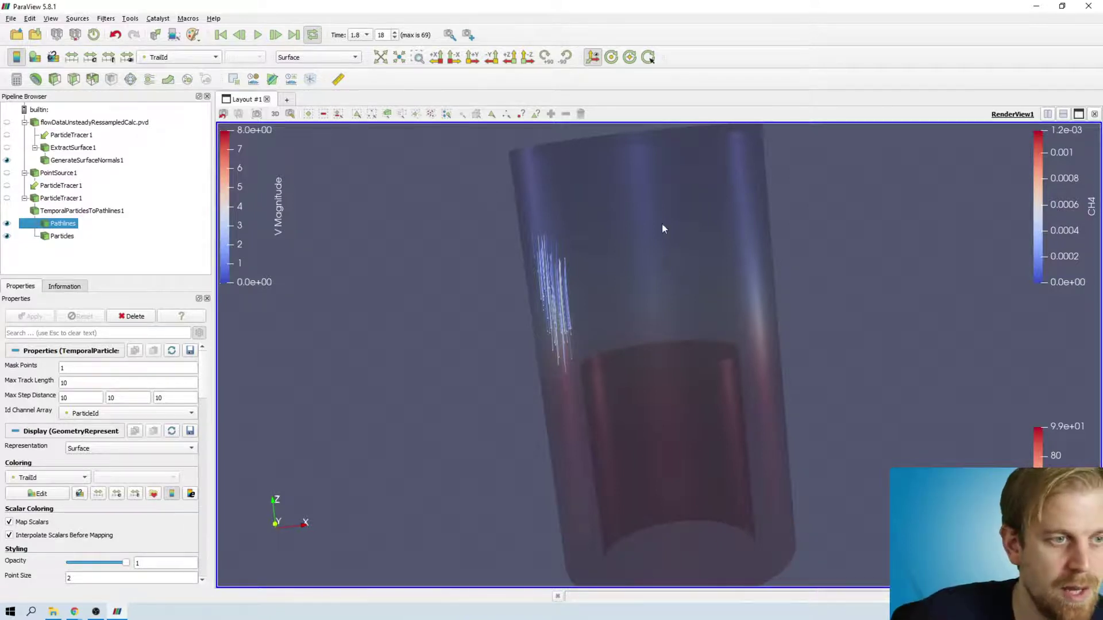
{"action": "mouse_move", "coordinate": [662, 224]}
{"action": "left_mouse_down"}
{"action": "mouse_move", "coordinate": [654, 232]}
{"action": "mouse_move", "coordinate": [668, 228]}
{"action": "left_mouse_up"}
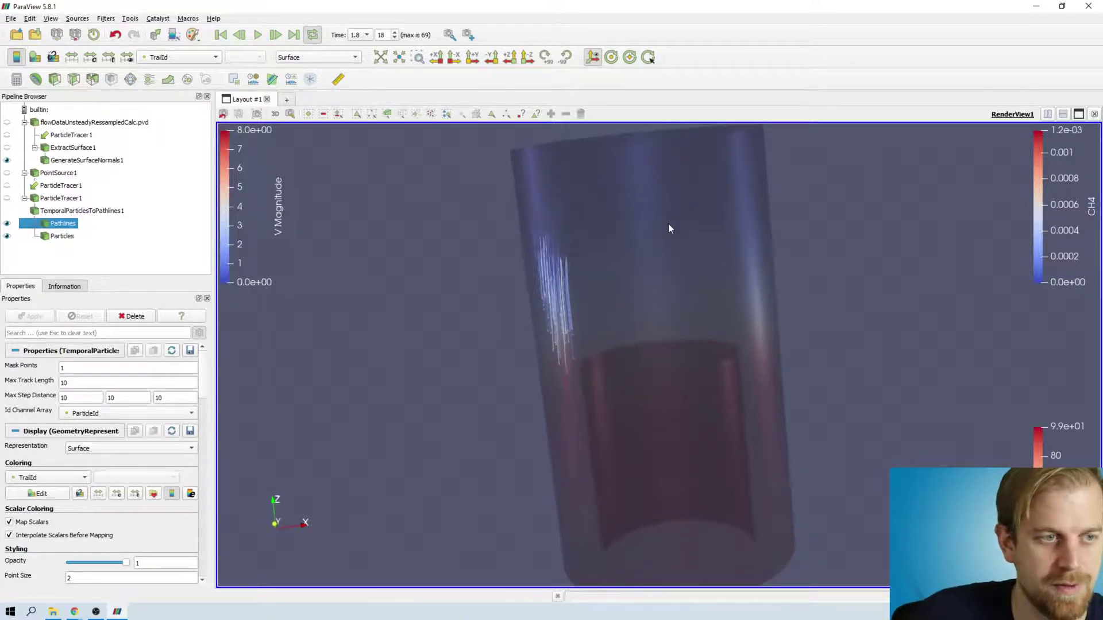
{"action": "left_click", "coordinate": [220, 36]}
{"action": "left_click", "coordinate": [258, 35]}
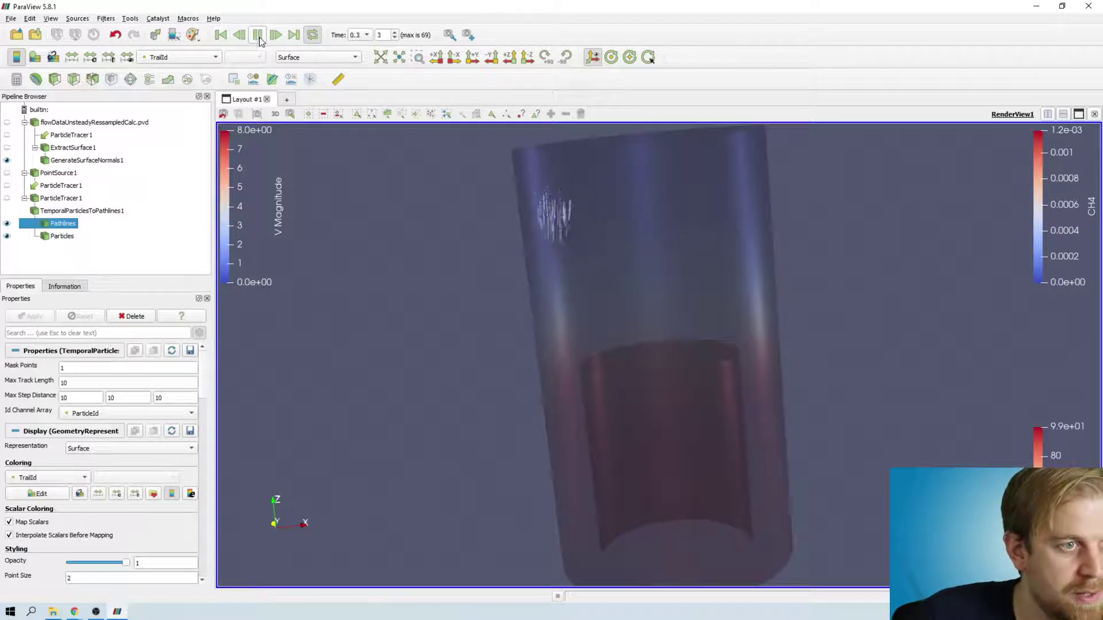
{"action": "left_click", "coordinate": [258, 36]}
{"action": "left_click", "coordinate": [220, 36]}
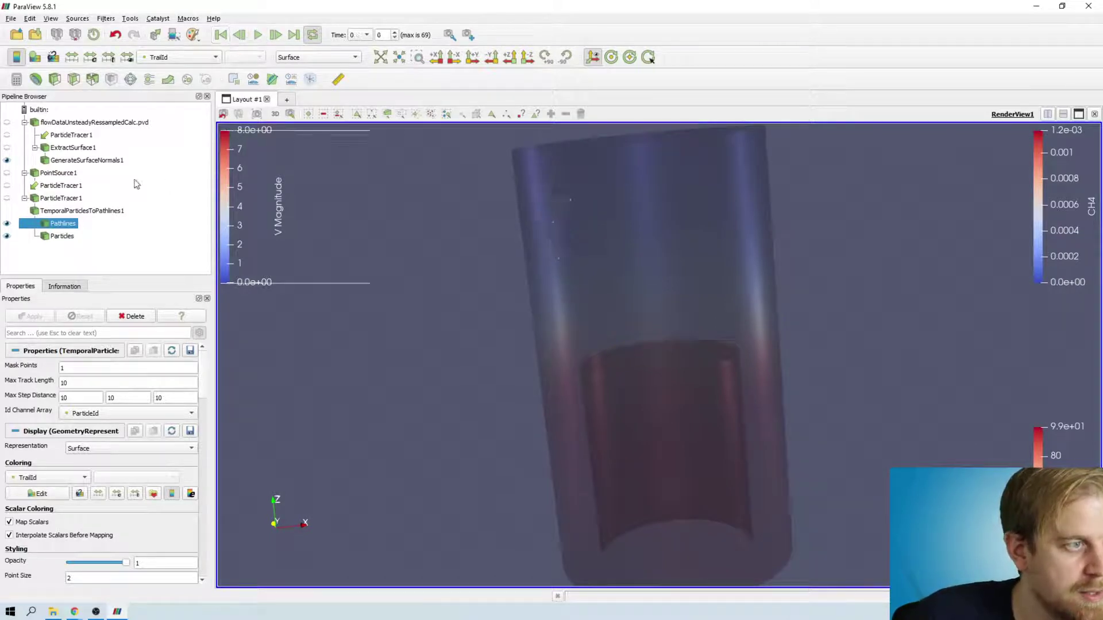
Step: Color both the pathlines and the particles by Temp
{"action": "left_click", "coordinate": [189, 58]}
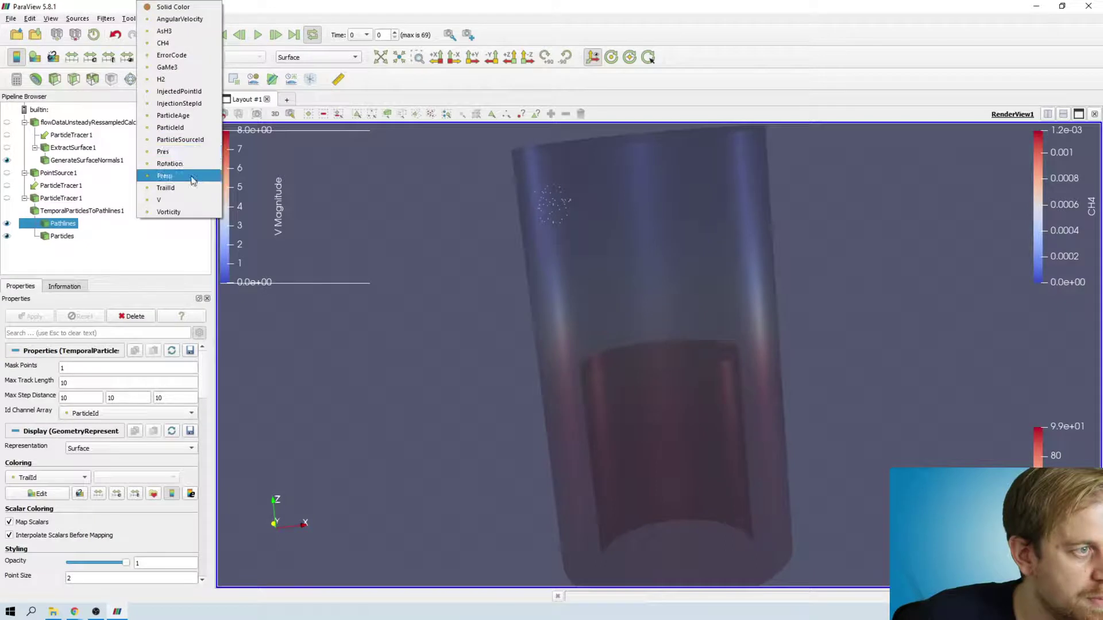
{"action": "left_click", "coordinate": [163, 176]}
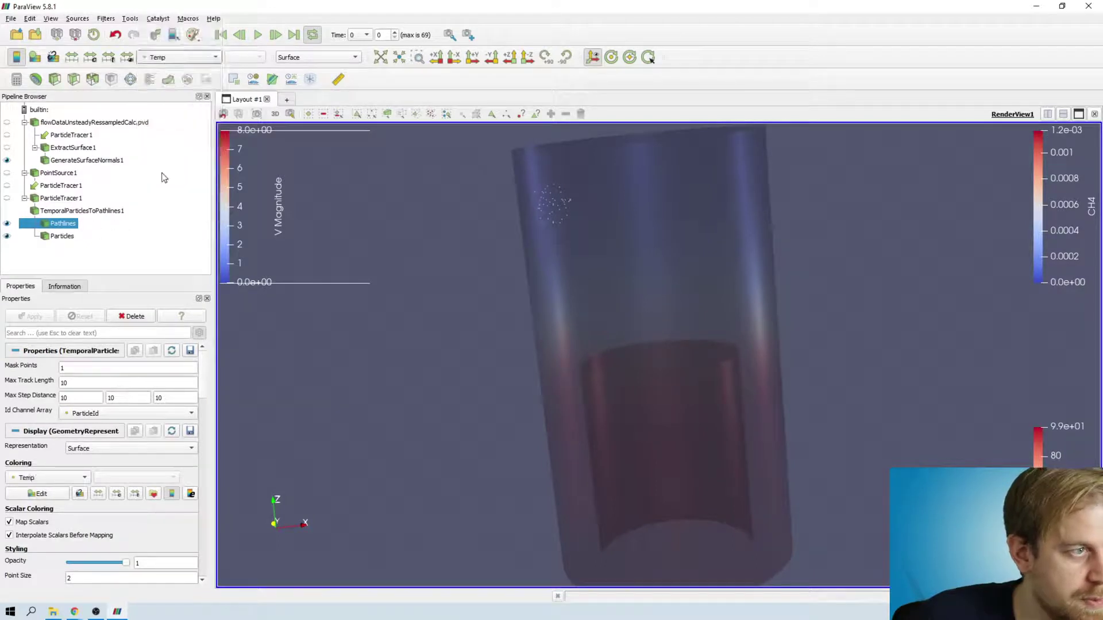
{"action": "left_click", "coordinate": [61, 237]}
{"action": "left_click", "coordinate": [190, 58]}
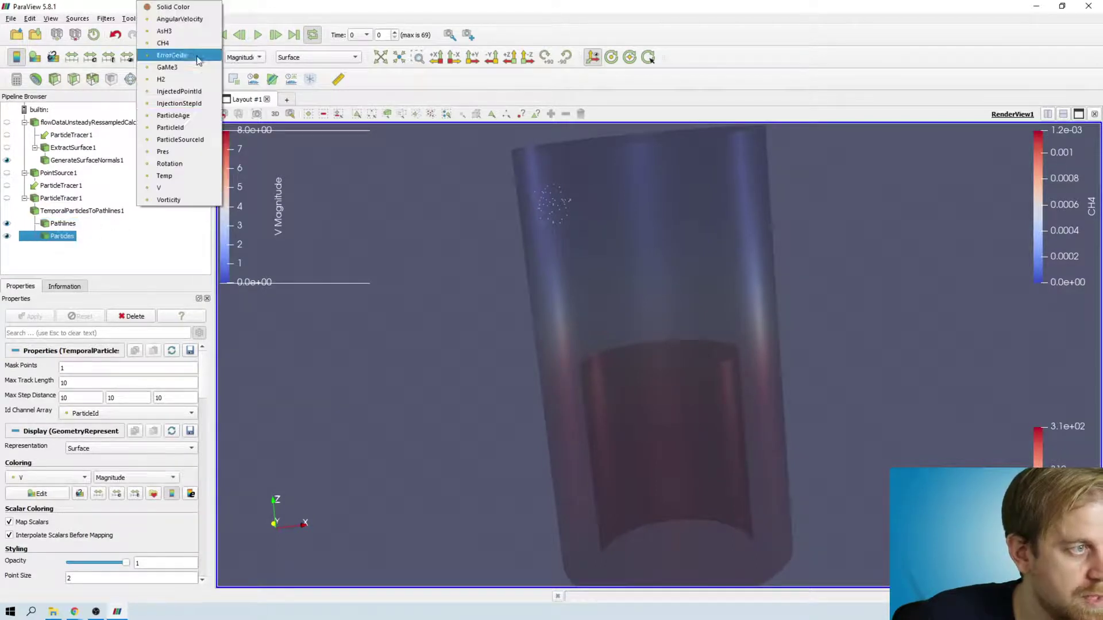
{"action": "left_click", "coordinate": [187, 171]}
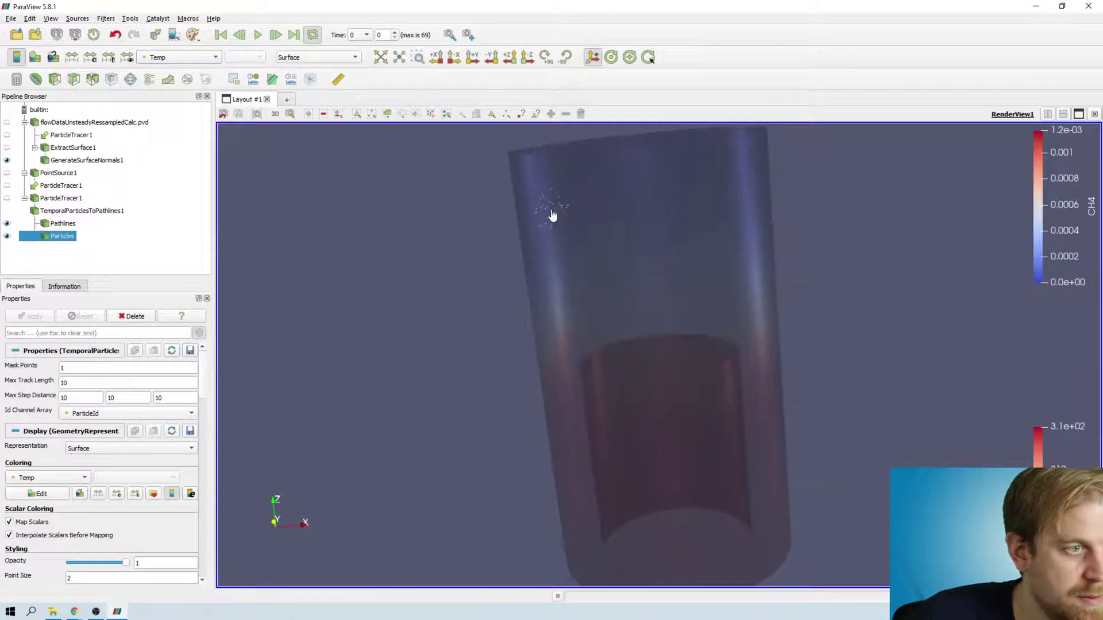
Step: Apply a Tube filter with 30 sides to the pathlines
{"action": "left_click", "coordinate": [62, 224]}
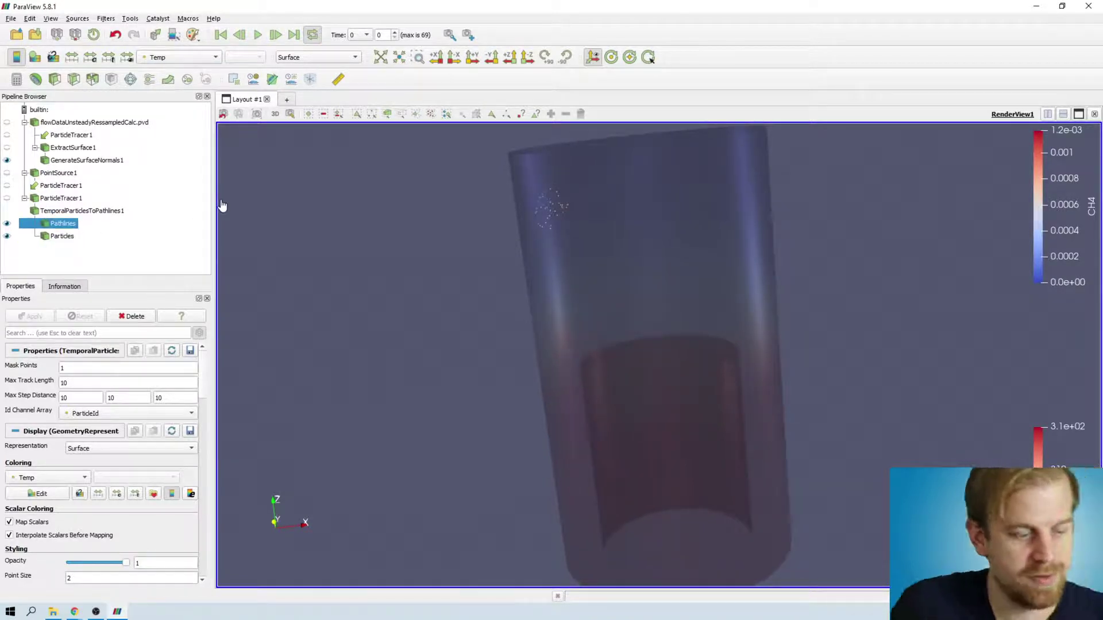
{"action": "key", "text": "ctrl+space"}
{"action": "type", "text": "tube"}
{"action": "key", "text": "Return"}
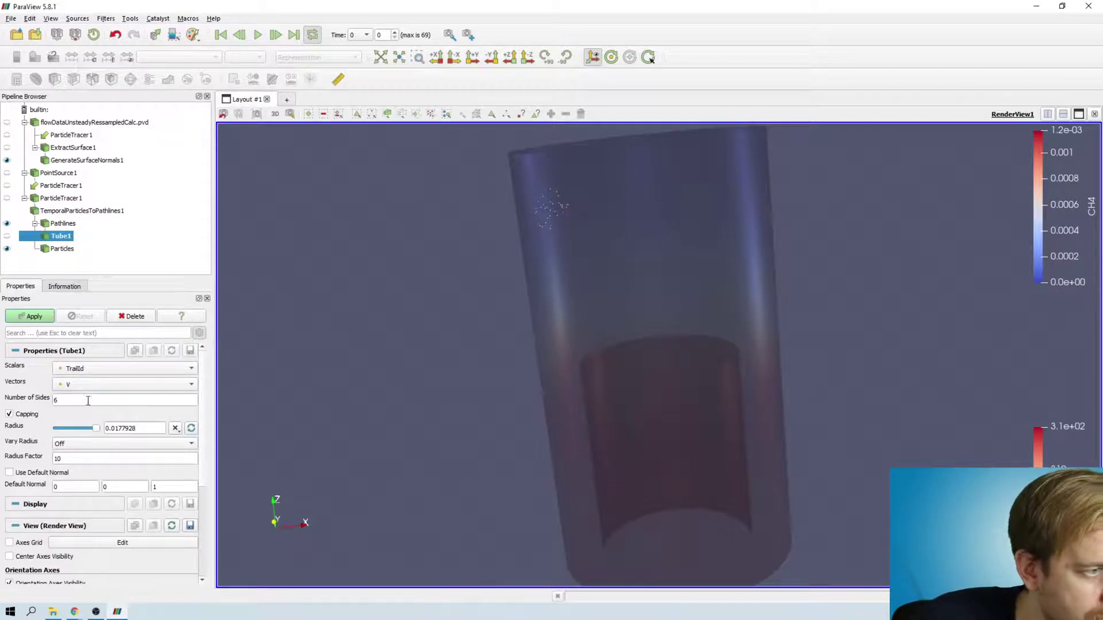
{"action": "double_click", "coordinate": [88, 400]}
{"action": "type", "text": "30"}
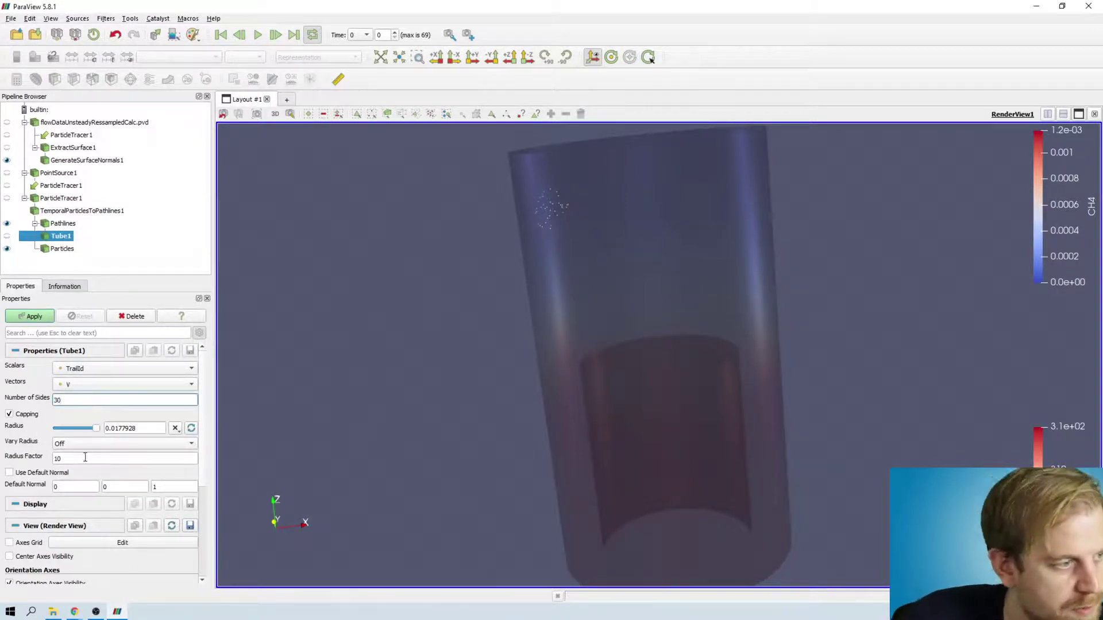
{"action": "left_click", "coordinate": [47, 316]}
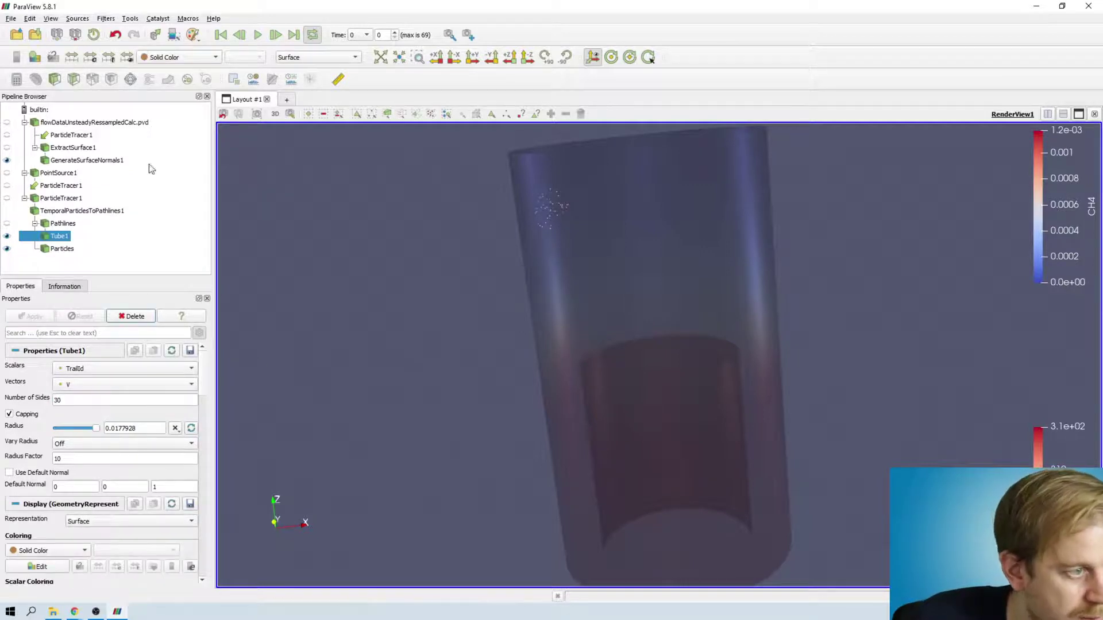
Step: Play the animation for a few frames, pause it, and examine the tubes around the particle trails up close
{"action": "left_click", "coordinate": [257, 35]}
{"action": "left_click", "coordinate": [264, 37]}
{"action": "scroll", "coordinate": [522, 234], "scroll_direction": "up", "scroll_amount": 5}
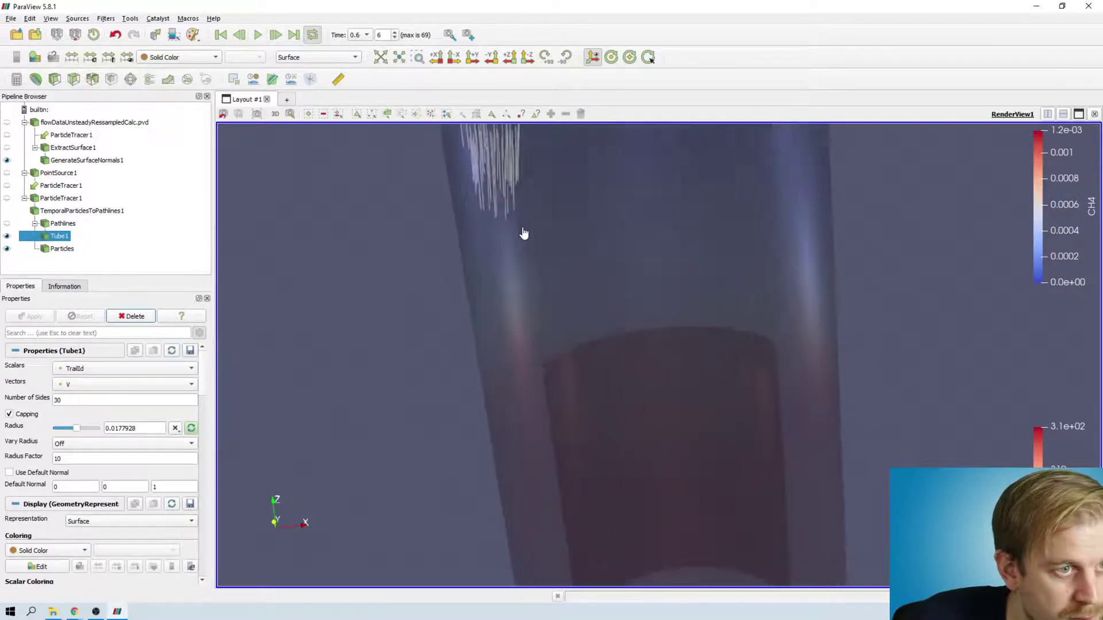
{"action": "middle_click_drag", "start_coordinate": [517, 207], "coordinate": [677, 396]}
{"action": "scroll", "coordinate": [612, 245], "scroll_direction": "up", "scroll_amount": 2}
{"action": "scroll", "coordinate": [610, 232], "scroll_direction": "up", "scroll_amount": 2}
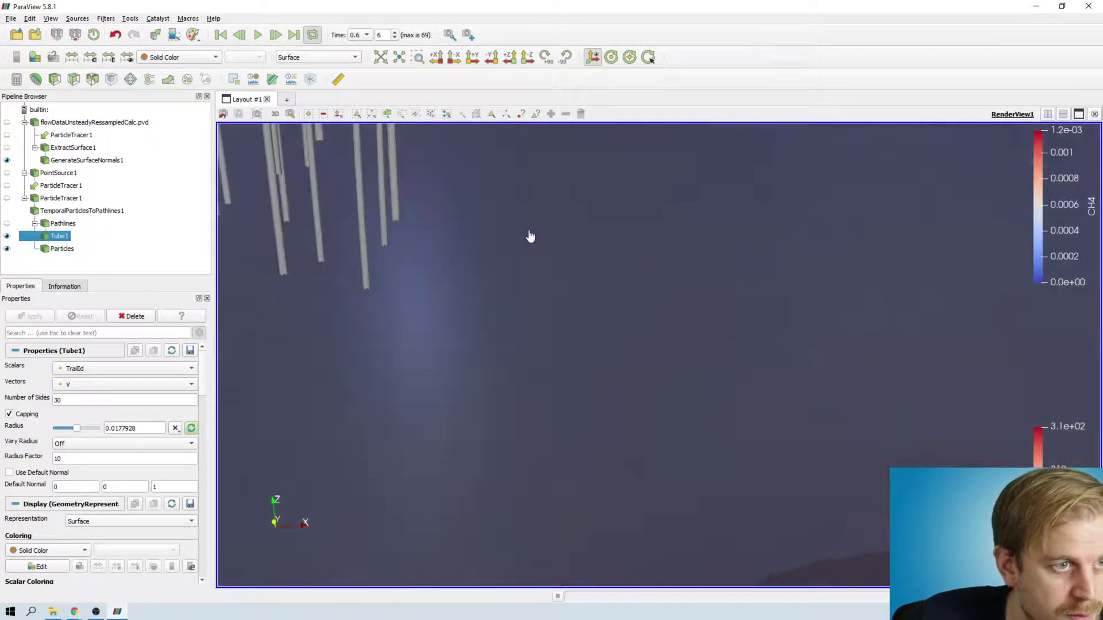
{"action": "middle_click_drag", "start_coordinate": [529, 236], "coordinate": [756, 353]}
{"action": "scroll", "coordinate": [753, 349], "scroll_direction": "up", "scroll_amount": 1}
{"action": "scroll", "coordinate": [753, 349], "scroll_direction": "down", "scroll_amount": 1}
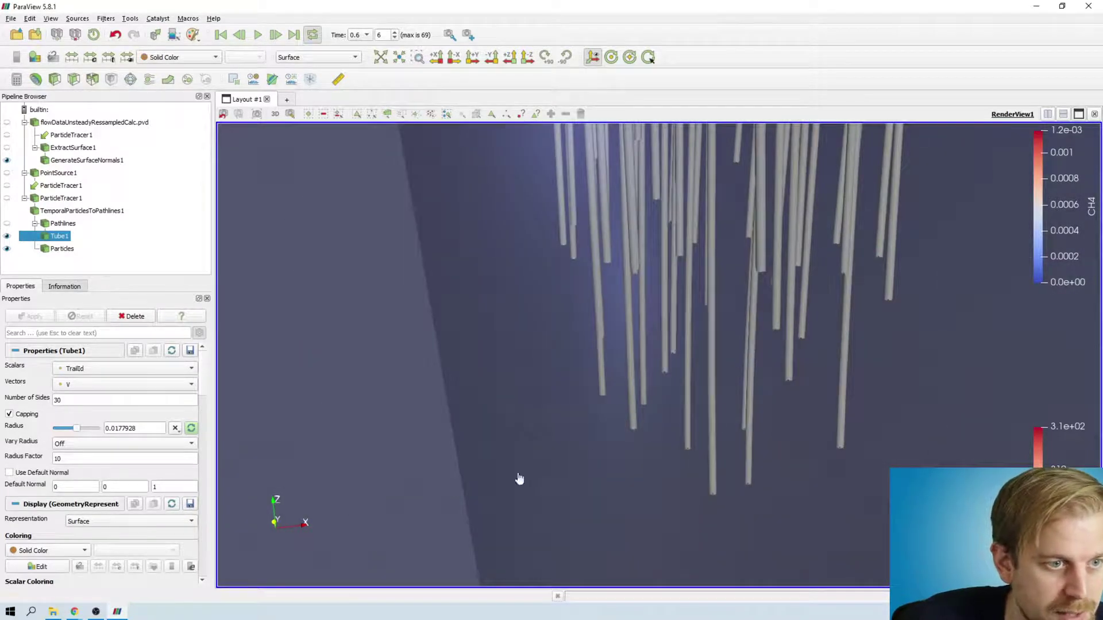
Step: Color the pathline tubes by Temp and inspect them from a slightly different angle
{"action": "left_click", "coordinate": [207, 57]}
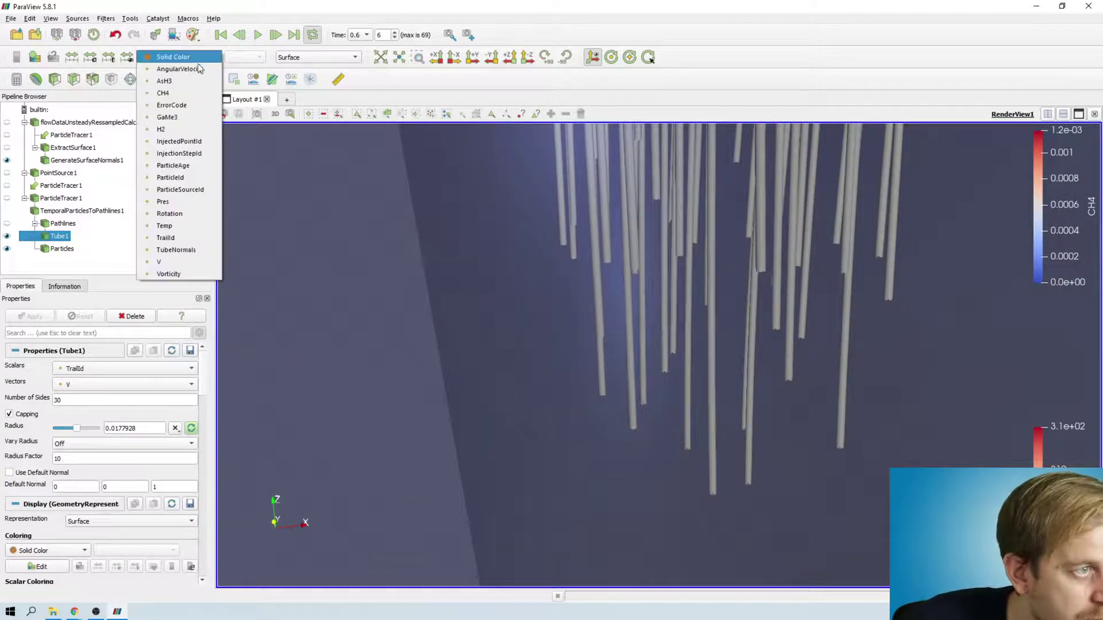
{"action": "left_click", "coordinate": [193, 230]}
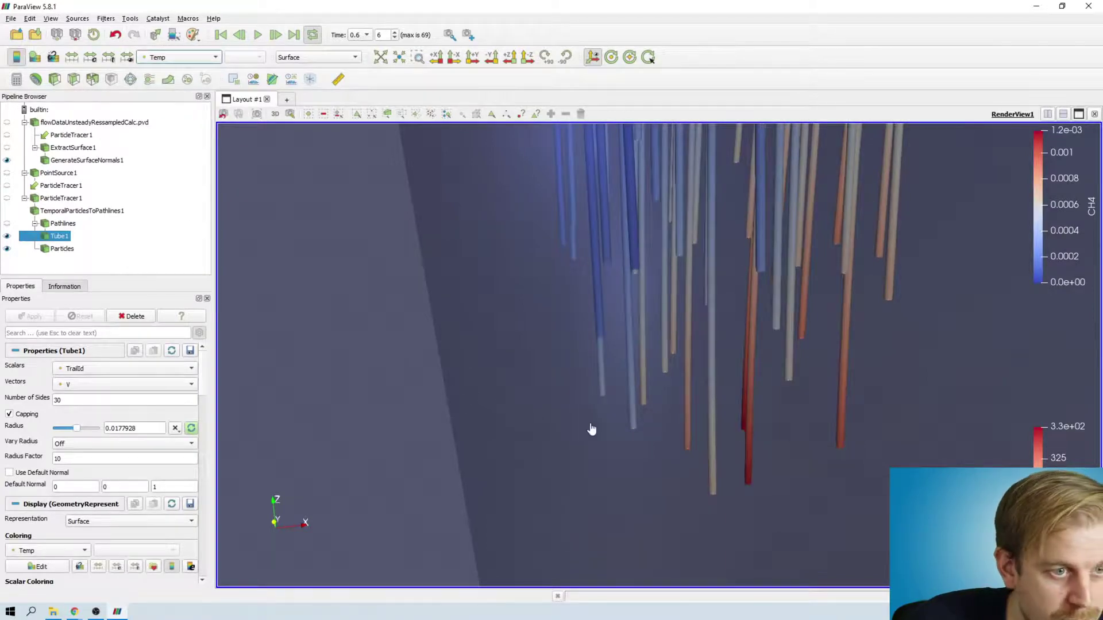
{"action": "left_click_drag", "start_coordinate": [592, 429], "coordinate": [573, 425]}
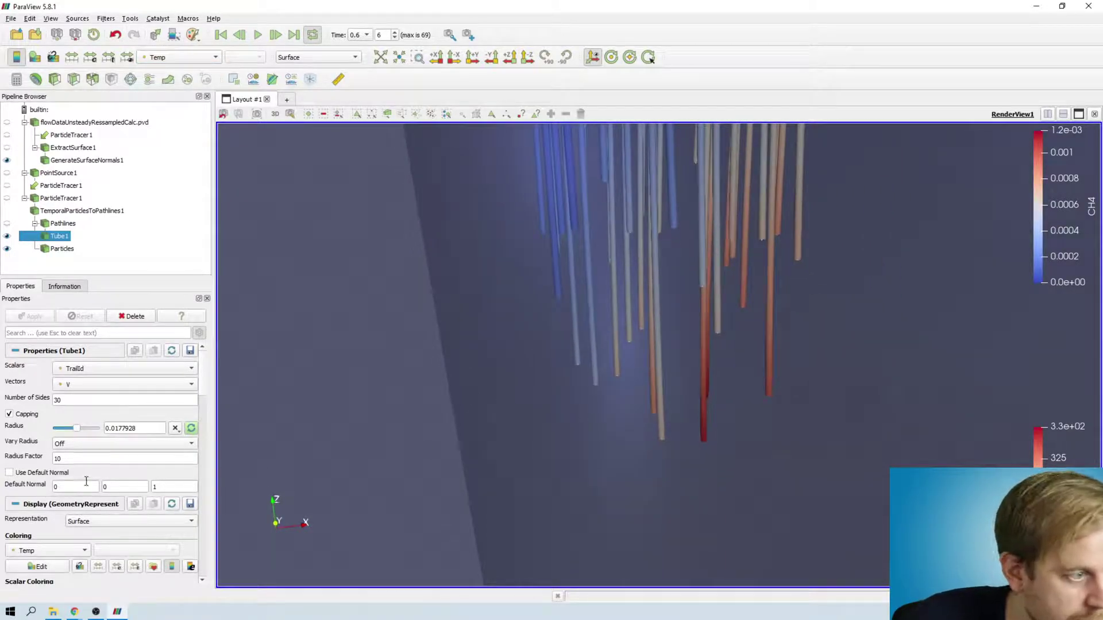
Step: Use PBR interpolation for the pathline tubes and raise their Metallic value to 0.73
{"action": "scroll", "coordinate": [42, 468], "scroll_direction": "down", "scroll_amount": 10}
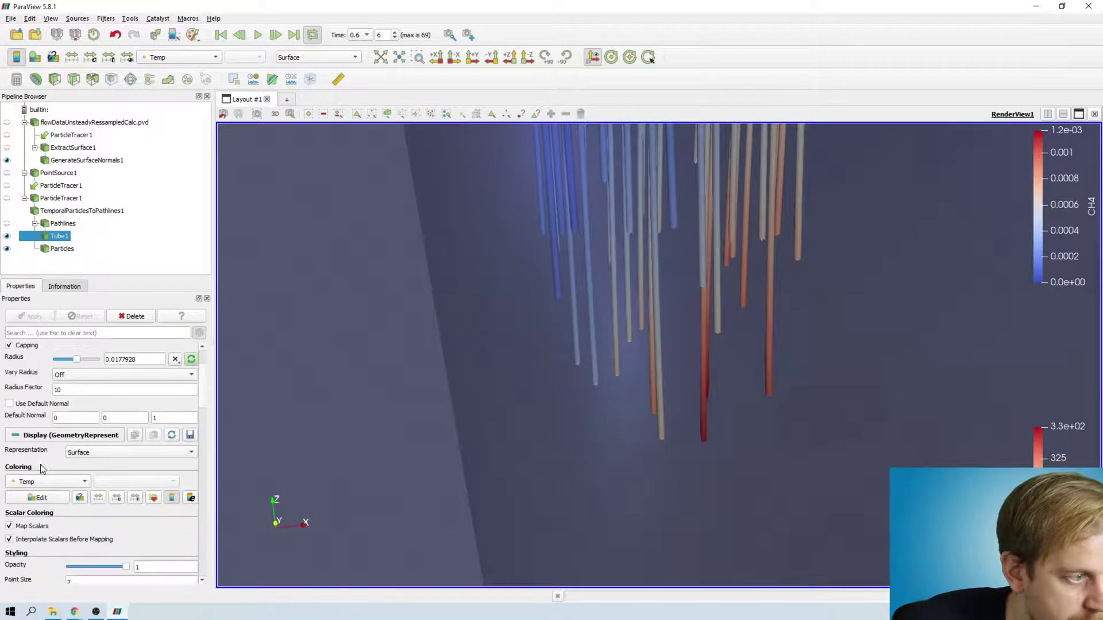
{"action": "left_click", "coordinate": [97, 446]}
{"action": "left_click", "coordinate": [98, 458]}
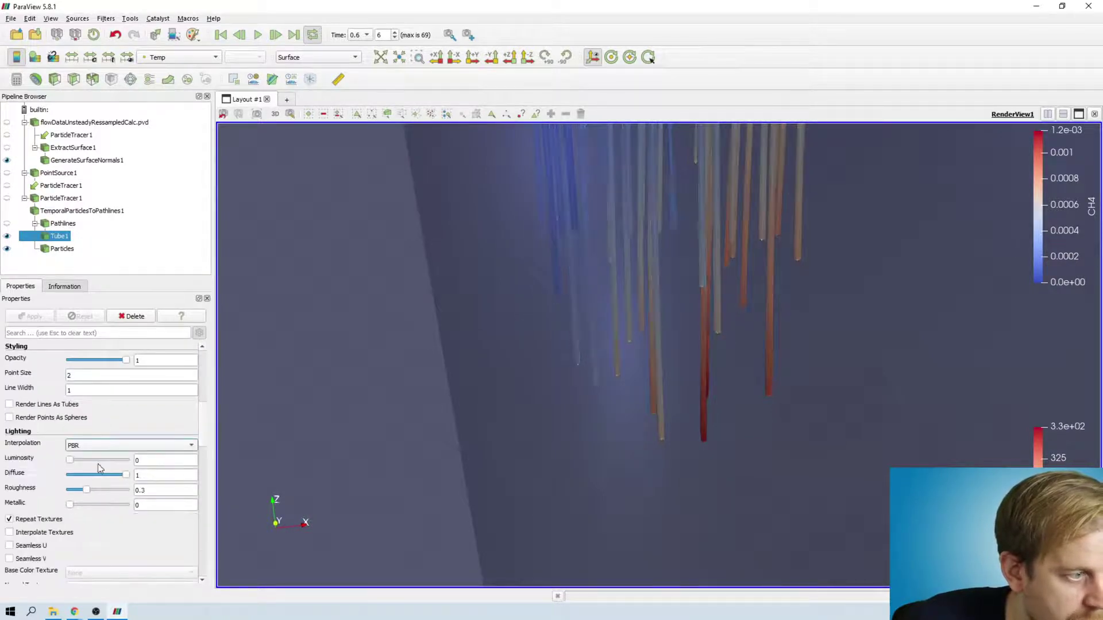
{"action": "left_click_drag", "start_coordinate": [72, 508], "coordinate": [113, 507]}
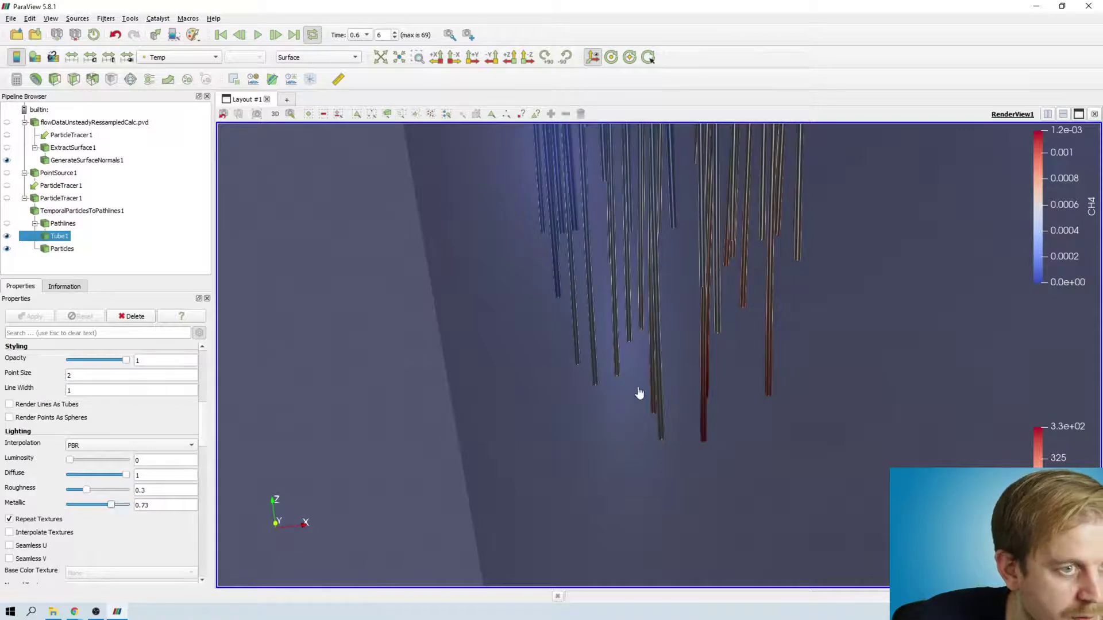
{"action": "left_click_drag", "start_coordinate": [639, 392], "coordinate": [685, 388]}
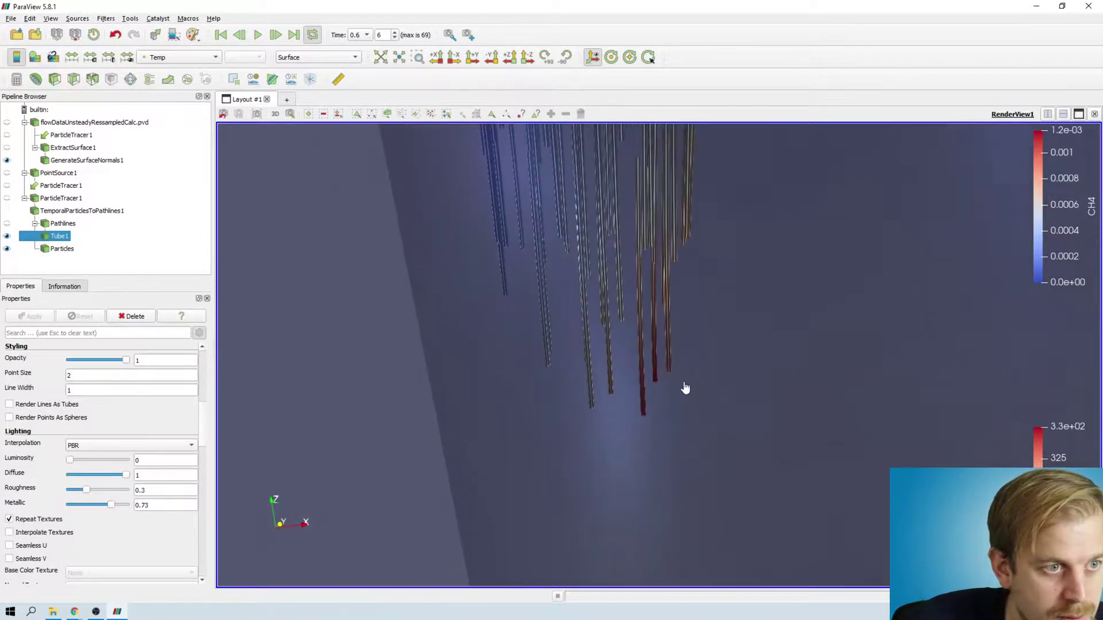
Step: Add a Glyph filter to the particles output of the pathlines filter
{"action": "left_click", "coordinate": [55, 249]}
{"action": "key", "text": "ctrl+space"}
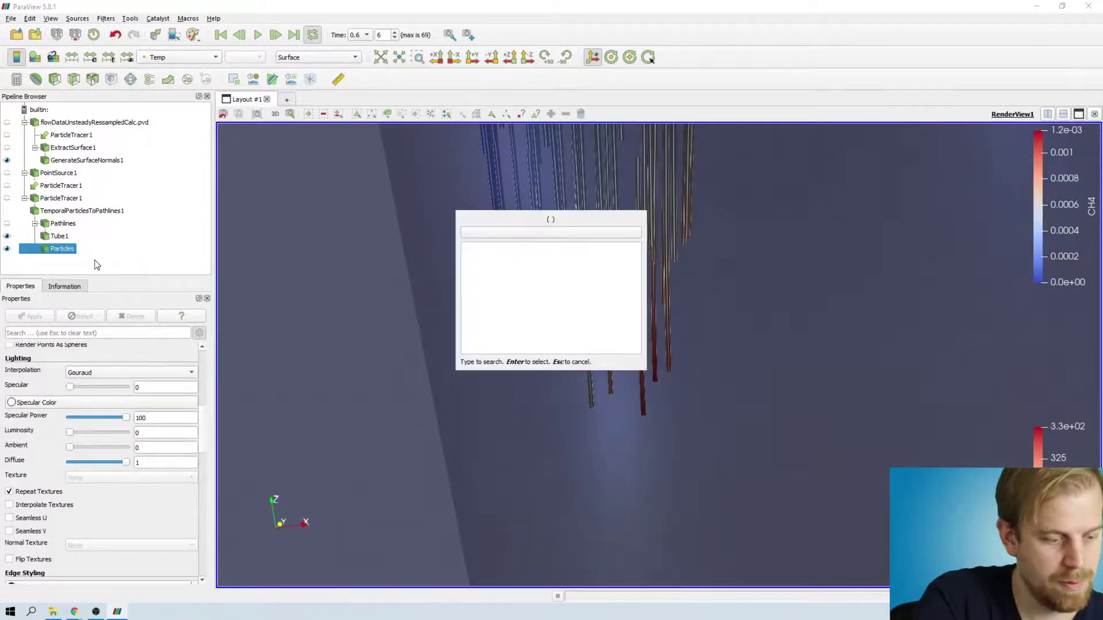
{"action": "type", "text": "gl"}
{"action": "key", "text": "Return"}
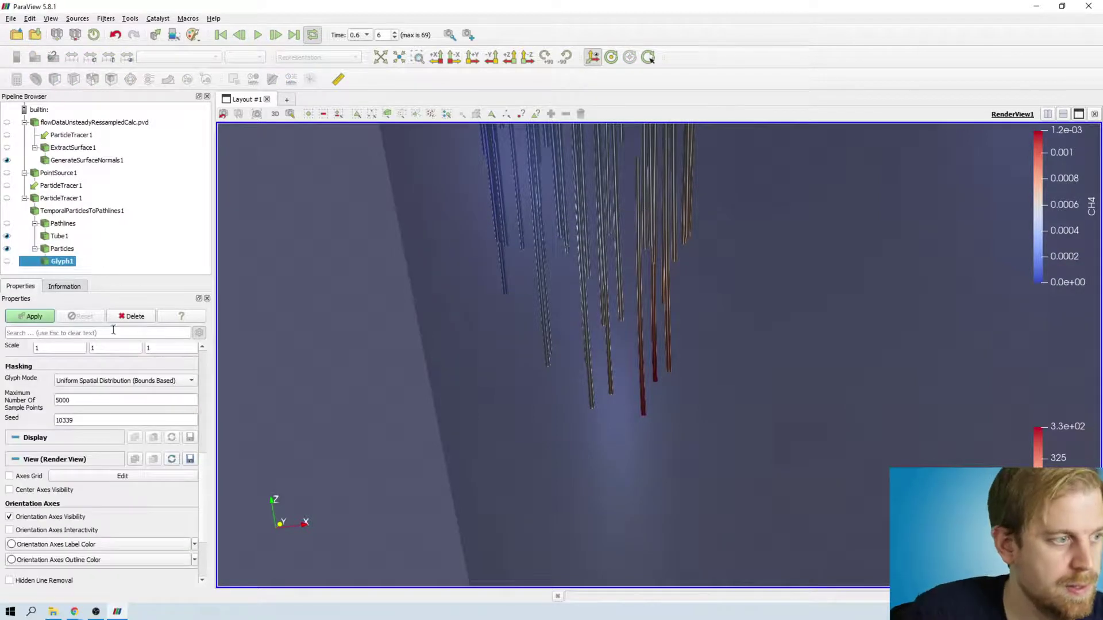
Step: Configure the particle arrow glyphs with no scale array and the All Points glyph mode, and apply the filter
{"action": "scroll", "coordinate": [77, 419], "scroll_direction": "up", "scroll_amount": 5}
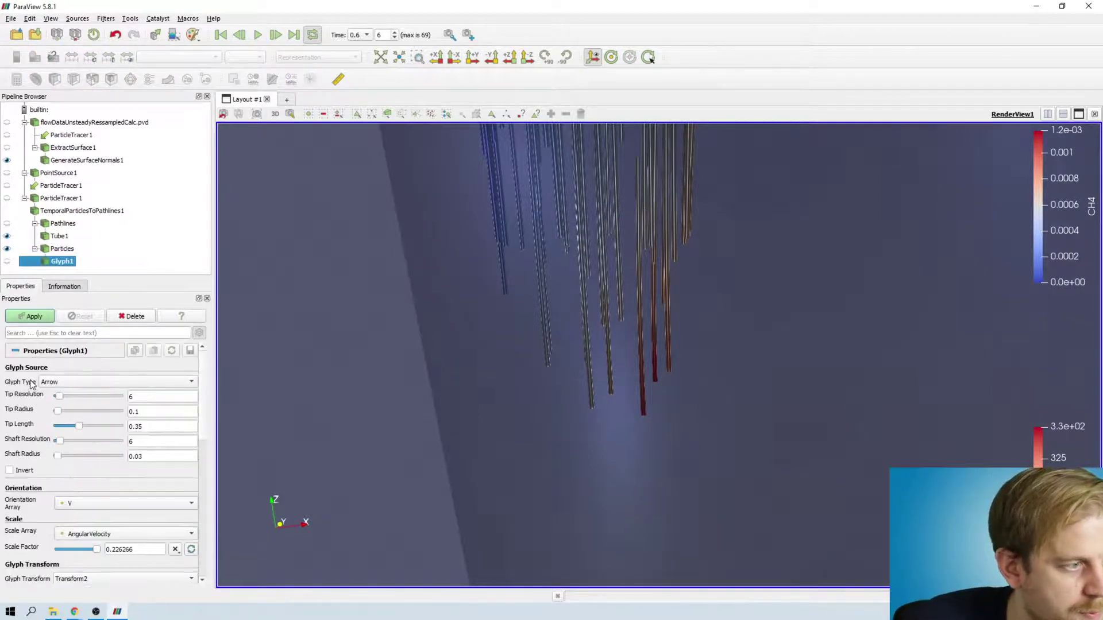
{"action": "scroll", "coordinate": [56, 487], "scroll_direction": "down", "scroll_amount": 1}
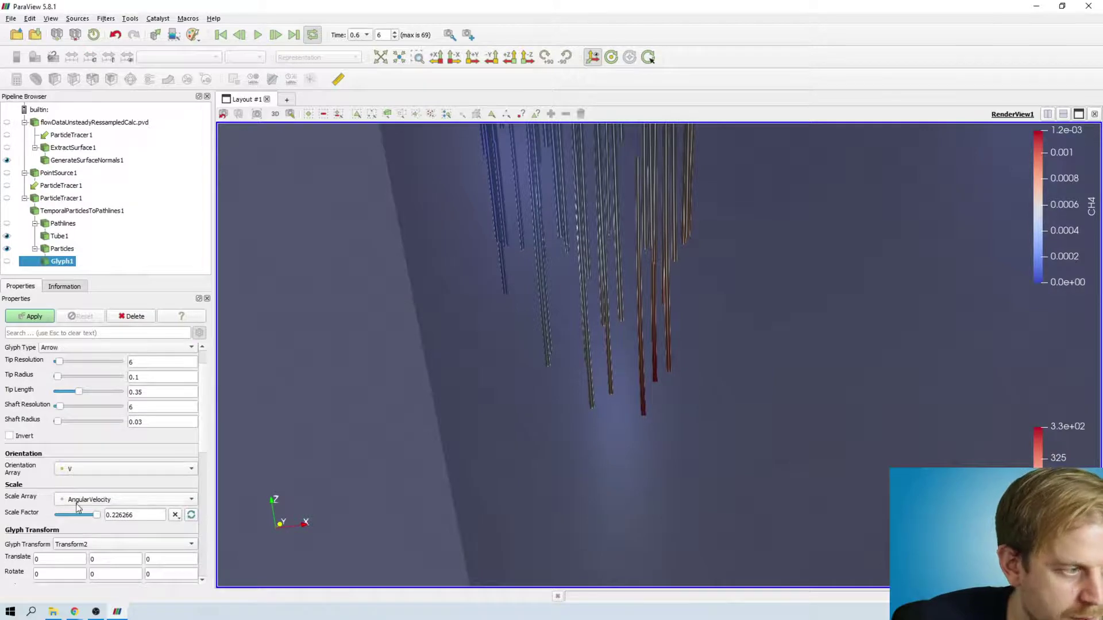
{"action": "left_click", "coordinate": [74, 500]}
{"action": "left_click", "coordinate": [92, 518]}
{"action": "scroll", "coordinate": [91, 505], "scroll_direction": "down", "scroll_amount": 3}
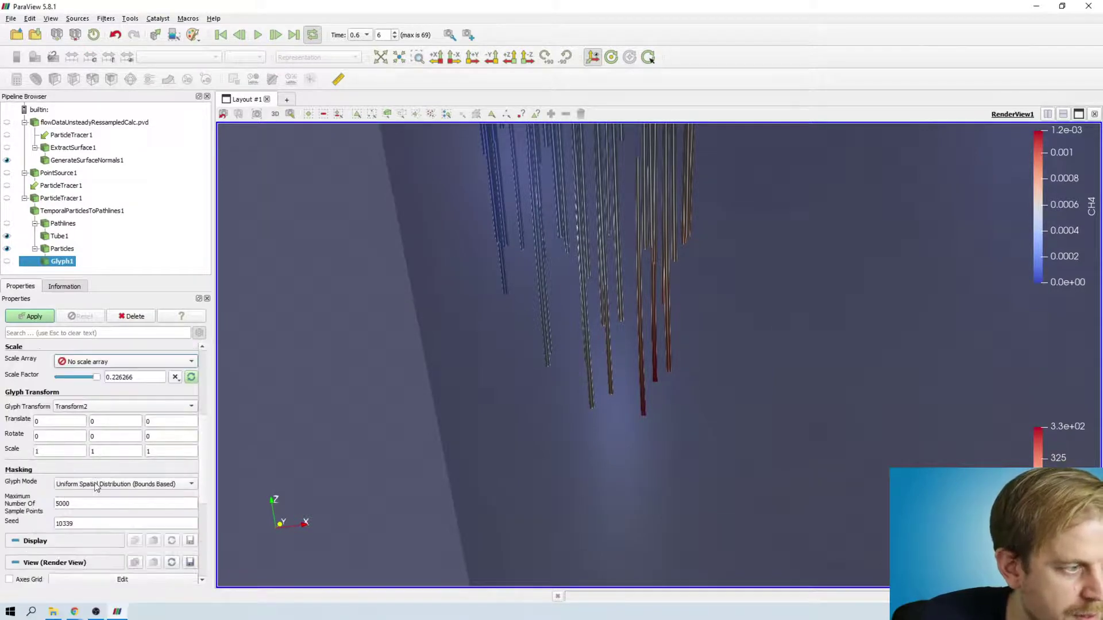
{"action": "left_click", "coordinate": [96, 475]}
{"action": "left_click", "coordinate": [96, 461]}
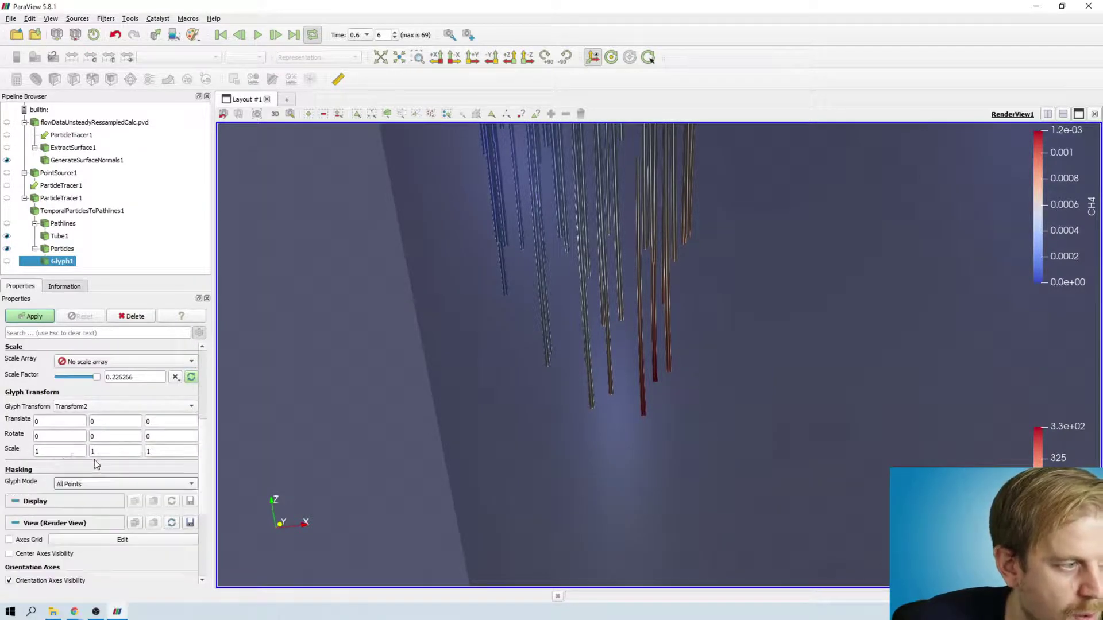
{"action": "left_click", "coordinate": [41, 321]}
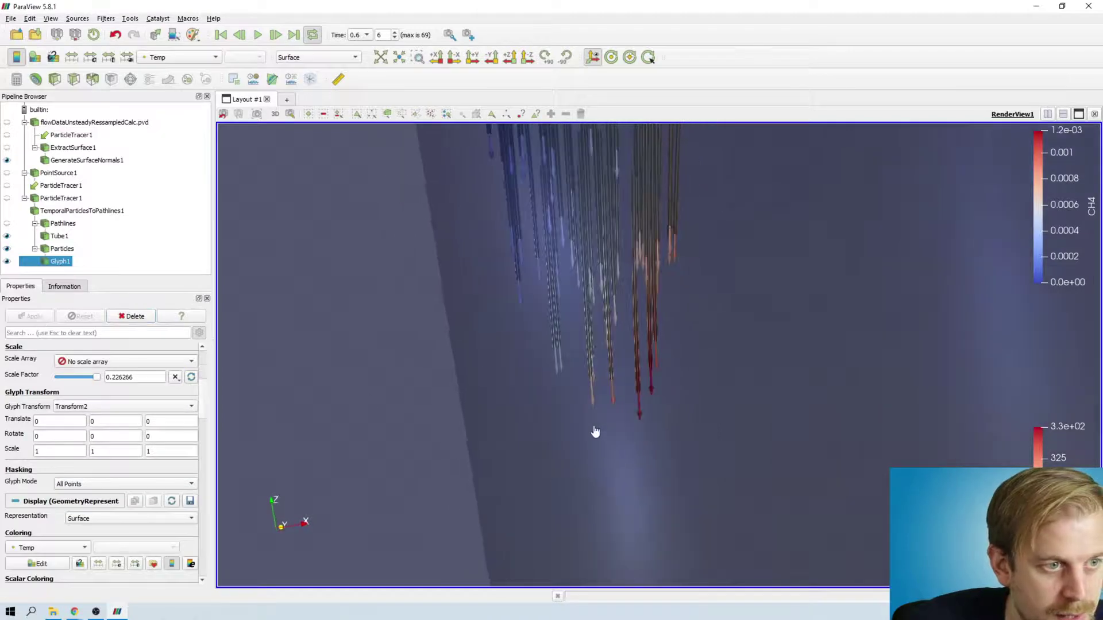
Step: Set both the tip resolution and the shaft resolution of the particle arrow glyphs to 30 and apply the change
{"action": "scroll", "coordinate": [601, 432], "scroll_direction": "up", "scroll_amount": 5}
{"action": "scroll", "coordinate": [692, 416], "scroll_direction": "up", "scroll_amount": 5}
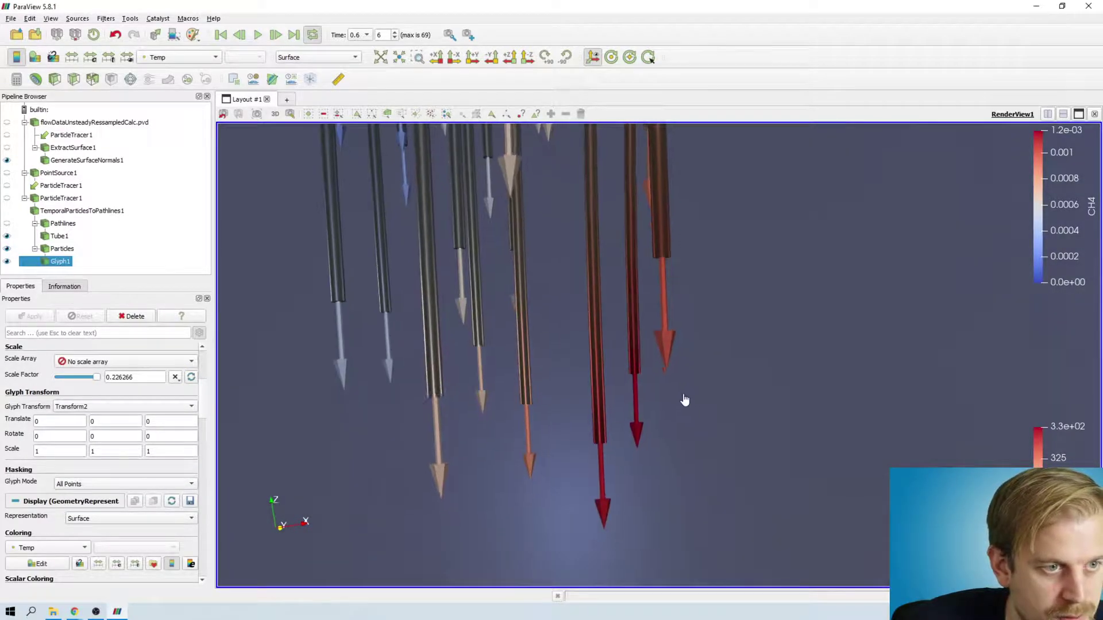
{"action": "middle_click_drag", "start_coordinate": [718, 362], "coordinate": [717, 355]}
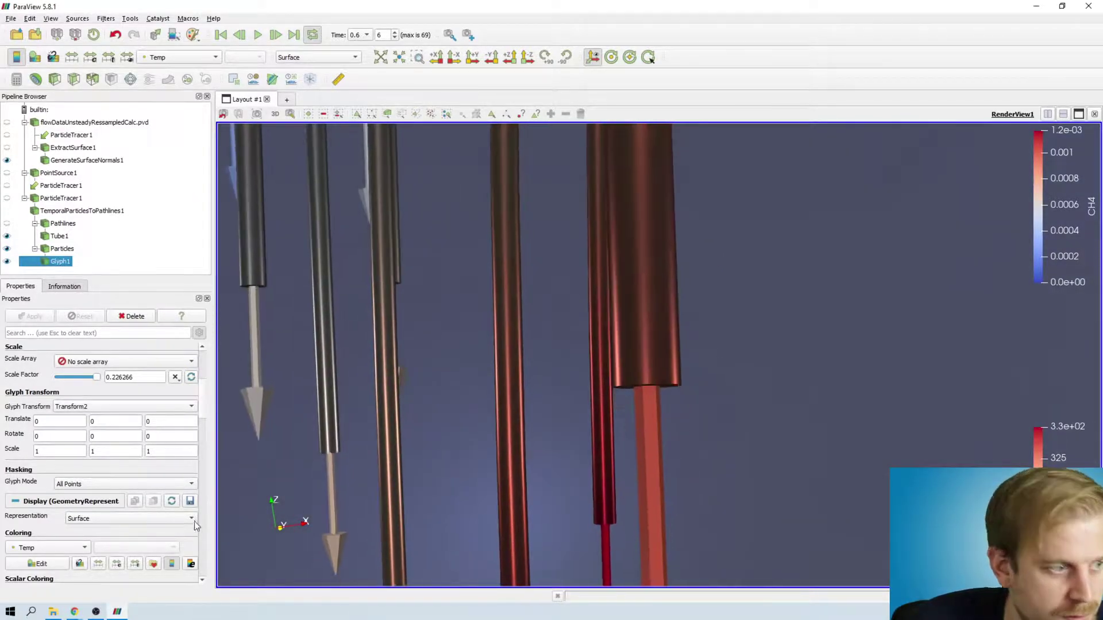
{"action": "scroll", "coordinate": [81, 451], "scroll_direction": "up", "scroll_amount": 5}
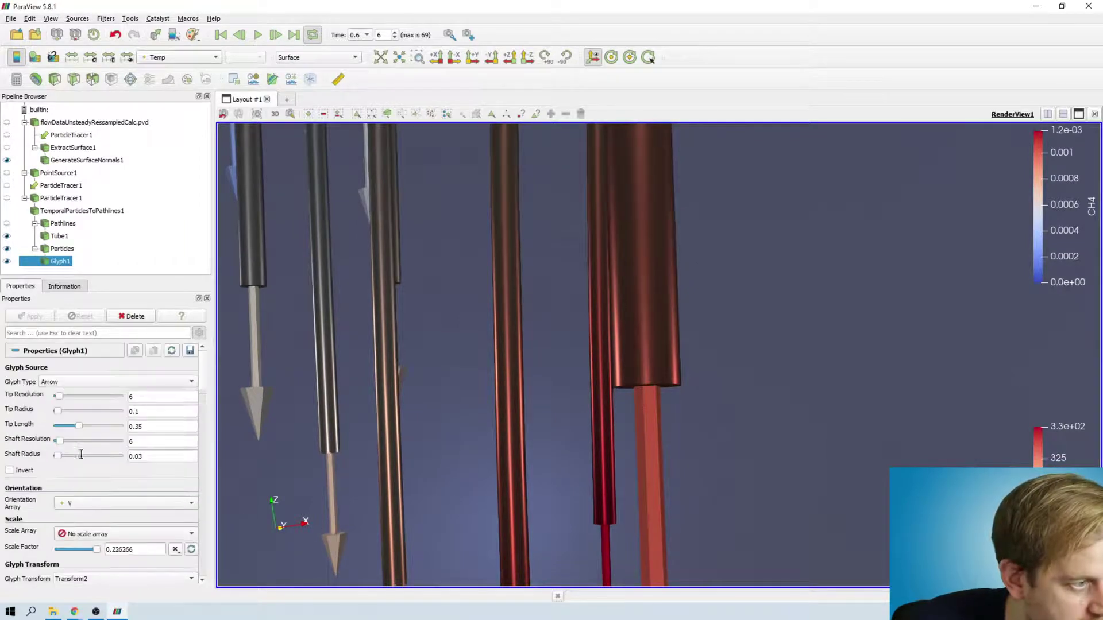
{"action": "double_click", "coordinate": [144, 397]}
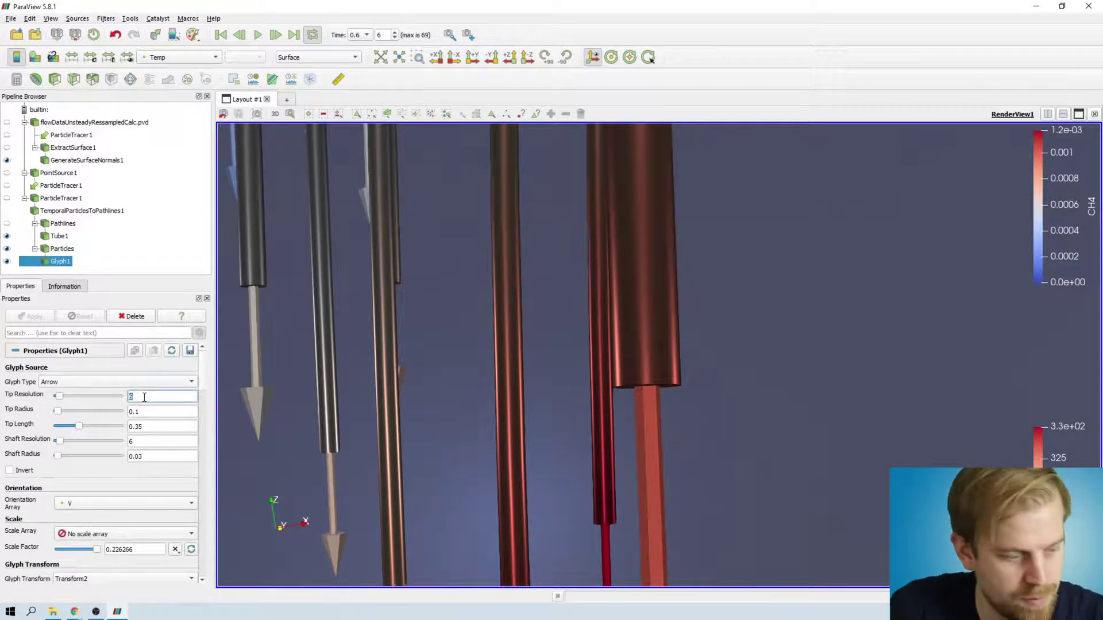
{"action": "type", "text": "30"}
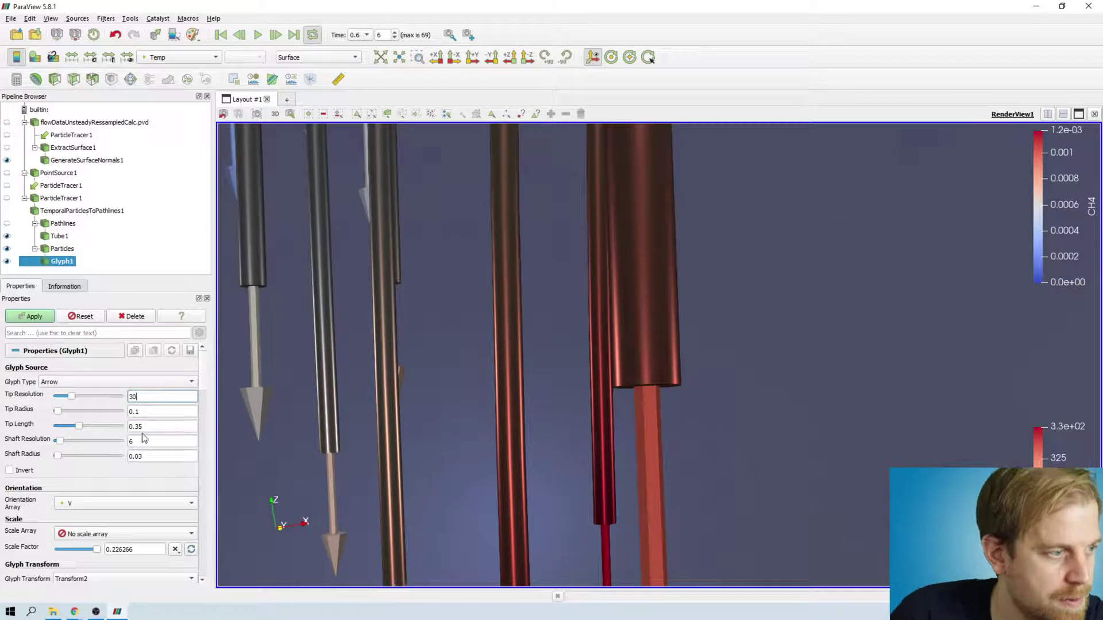
{"action": "double_click", "coordinate": [143, 442]}
{"action": "type", "text": "30"}
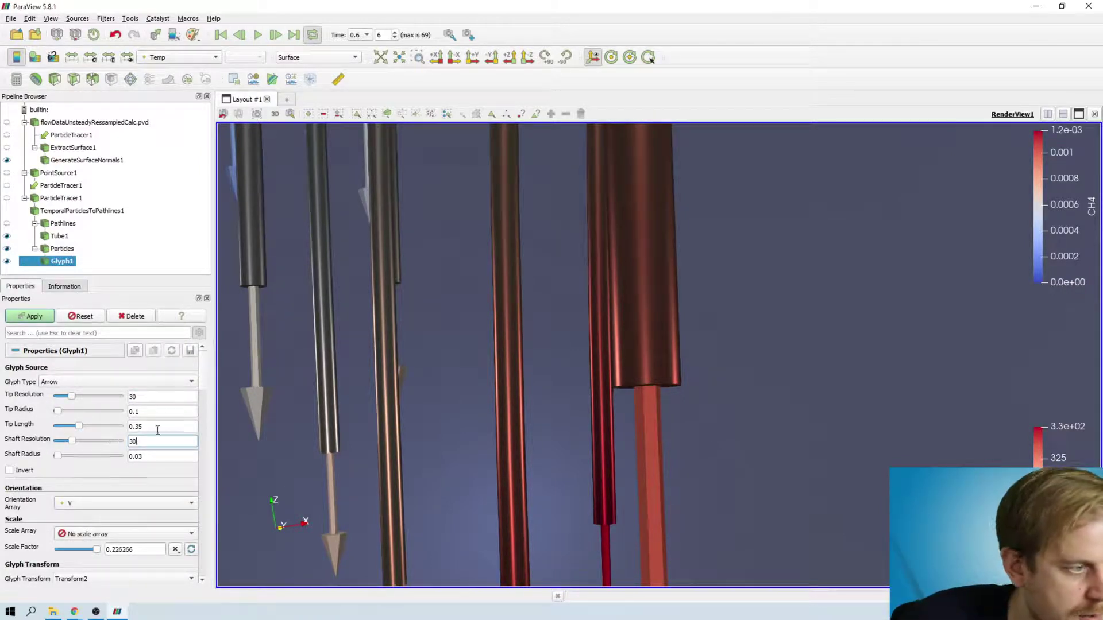
{"action": "left_click", "coordinate": [38, 316]}
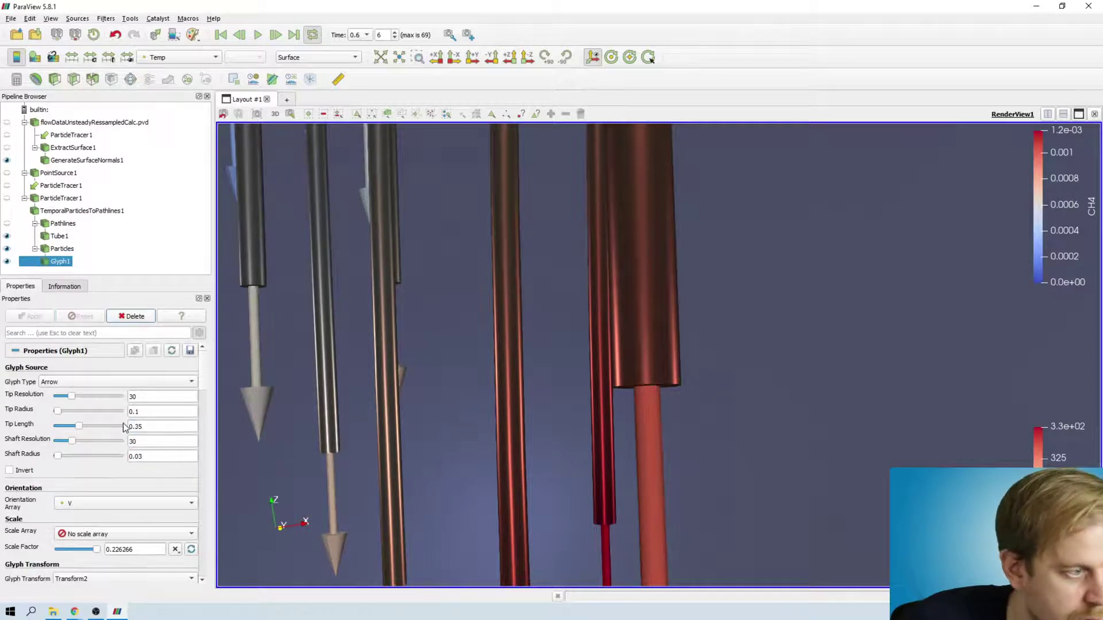
Step: Try arrow shaft radius values of 0.5 and 0.1 on the particle glyphs
{"action": "double_click", "coordinate": [150, 457]}
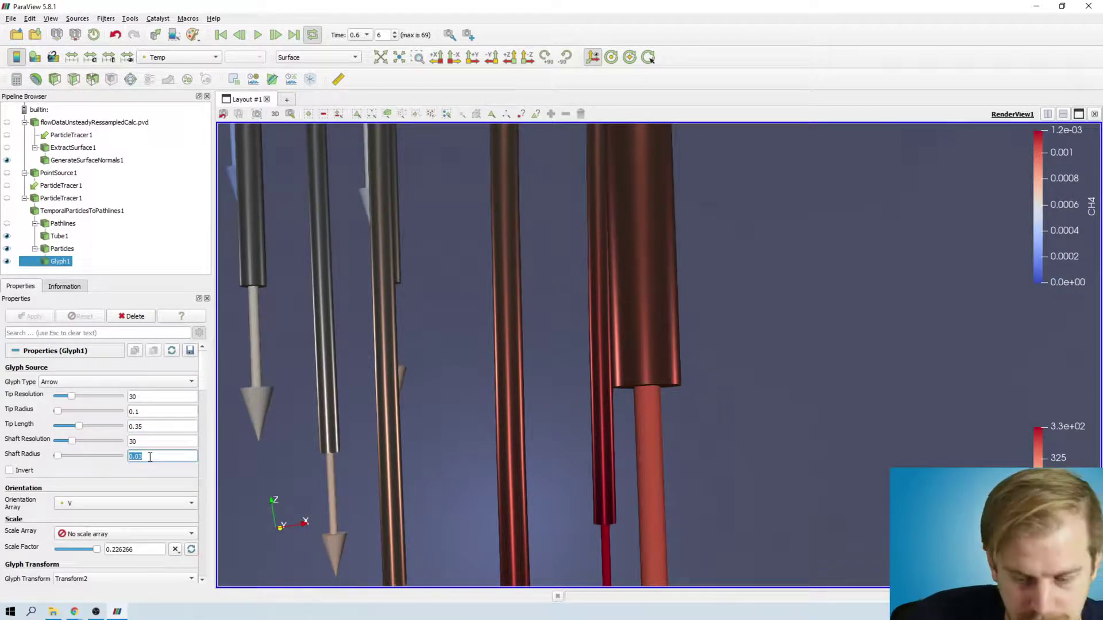
{"action": "type", "text": "0"}
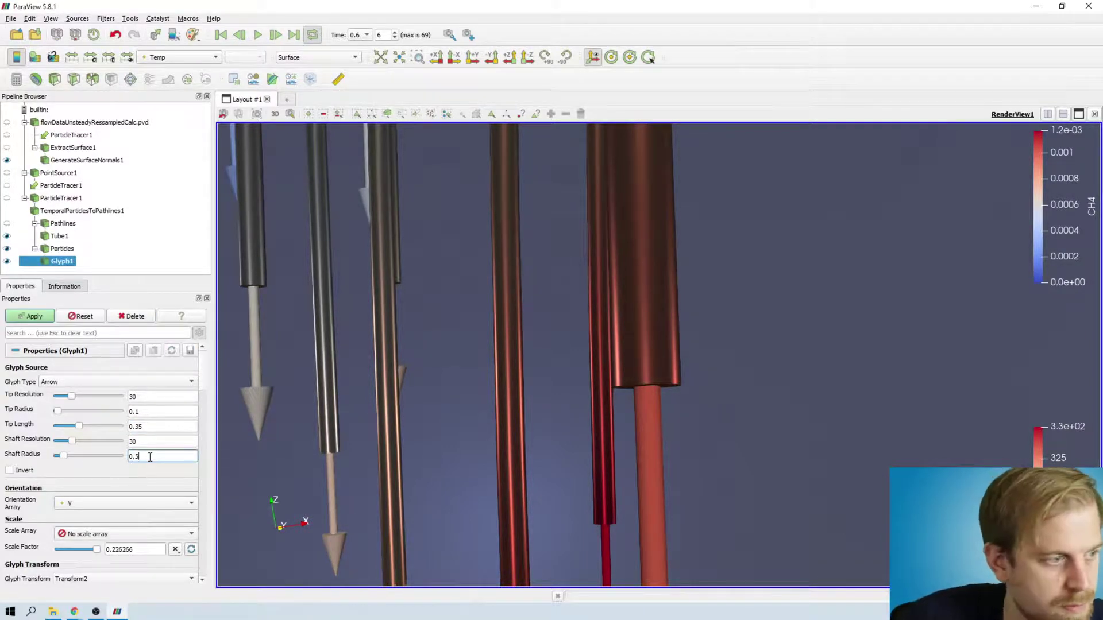
{"action": "left_click", "coordinate": [30, 318]}
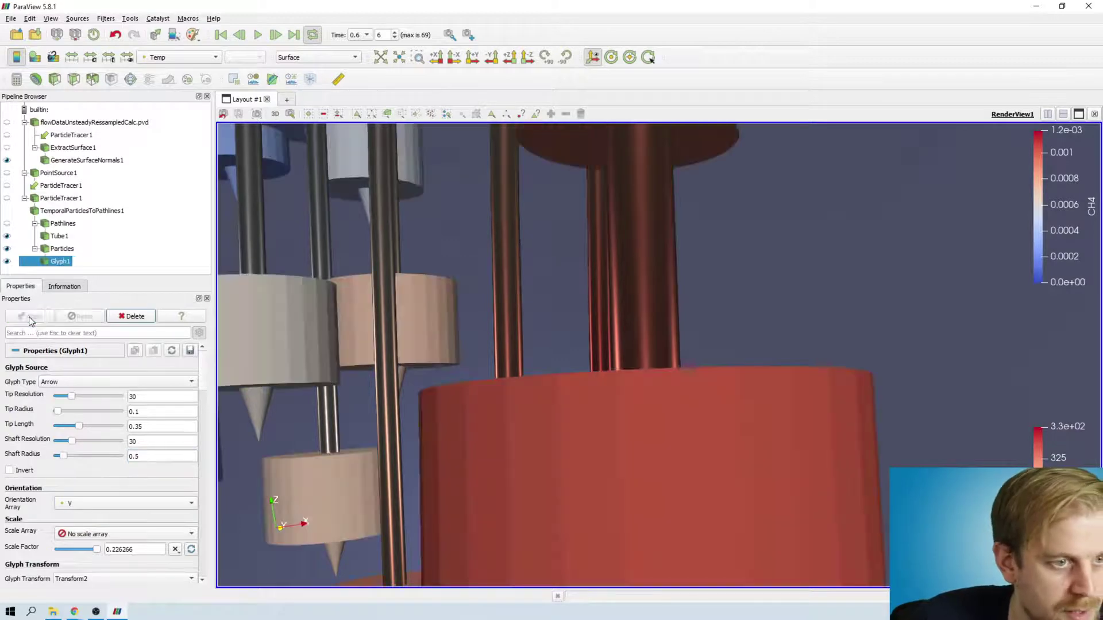
{"action": "double_click", "coordinate": [154, 453]}
{"action": "type", "text": "0.1"}
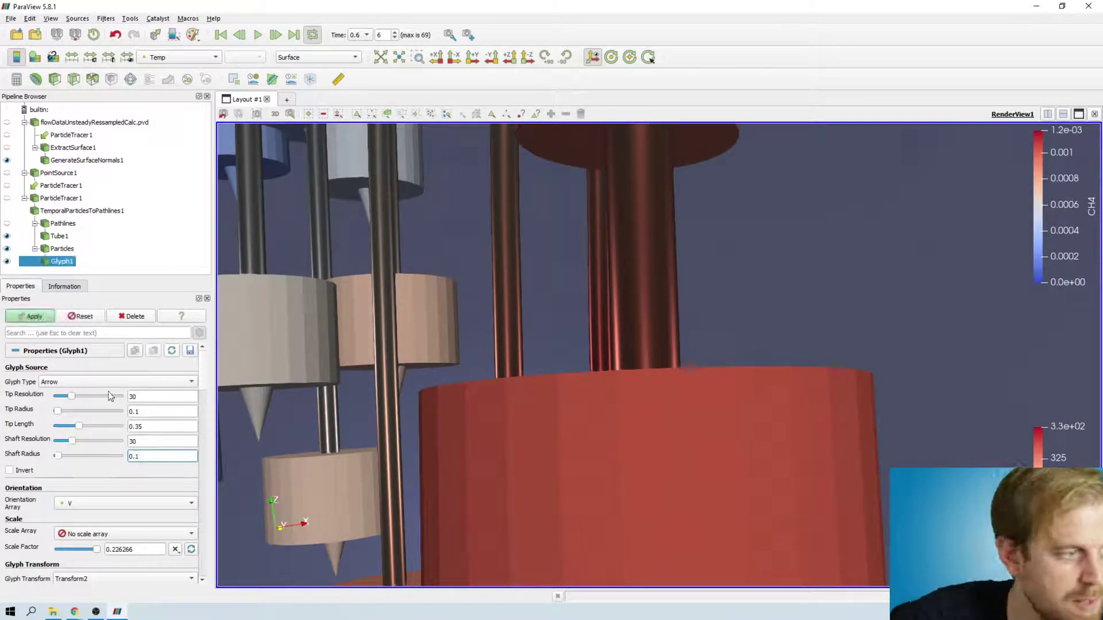
{"action": "left_click", "coordinate": [40, 317]}
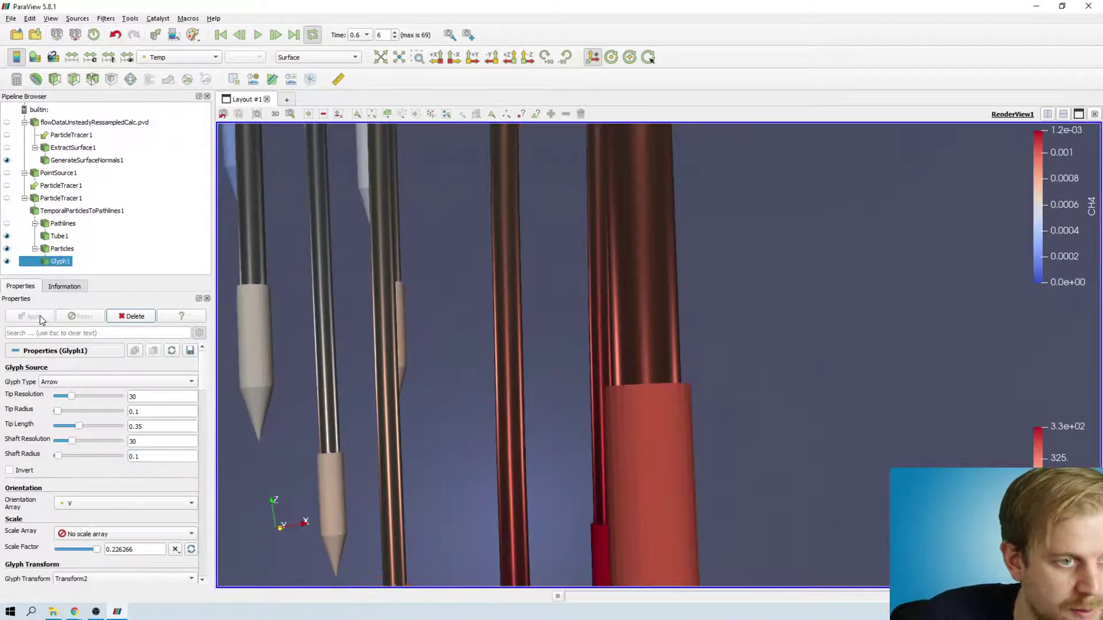
Step: Set the arrow glyphs' shaft radius to 0.08, apply it, and compare the shafts with the pathline tube ends up close
{"action": "double_click", "coordinate": [165, 457]}
{"action": "type", "text": "0."}
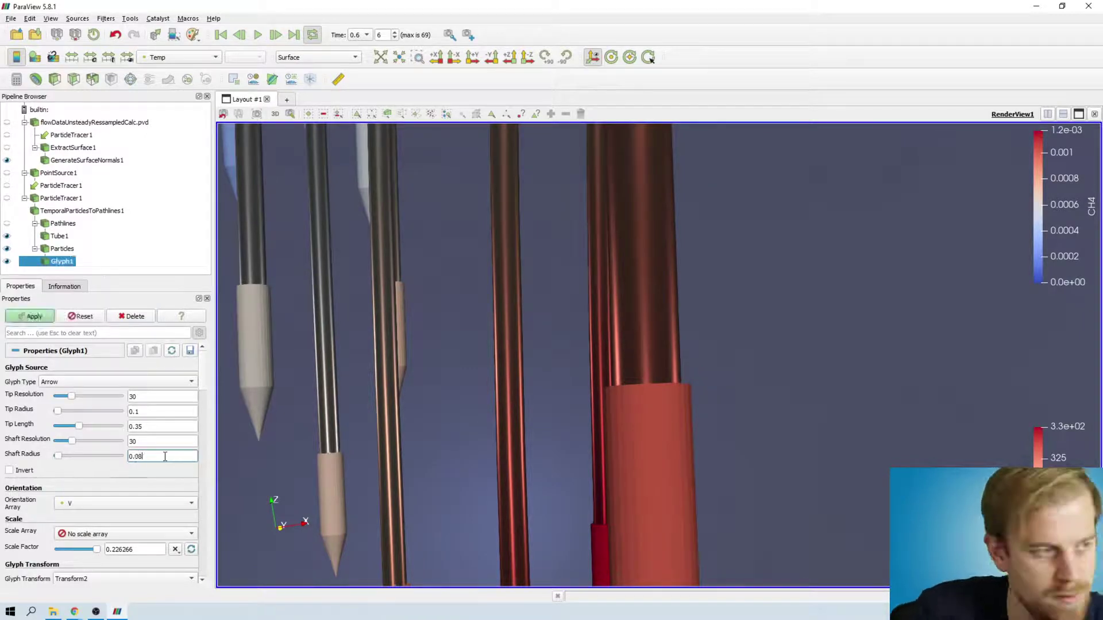
{"action": "left_click", "coordinate": [33, 317]}
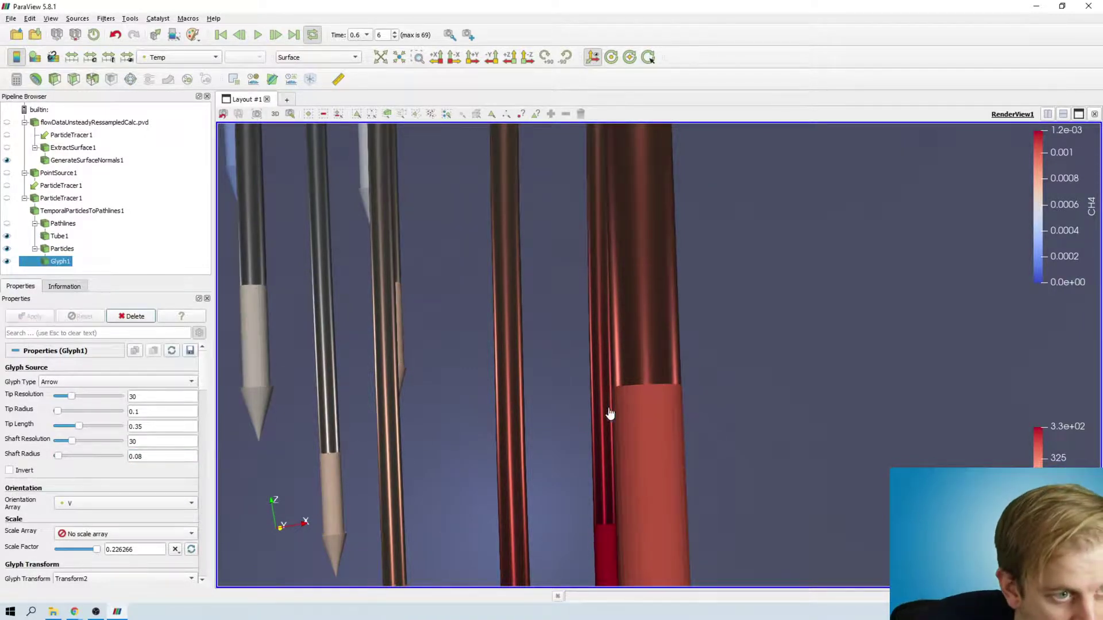
{"action": "scroll", "coordinate": [632, 402], "scroll_direction": "down", "scroll_amount": 4}
{"action": "scroll", "coordinate": [654, 394], "scroll_direction": "up", "scroll_amount": 6}
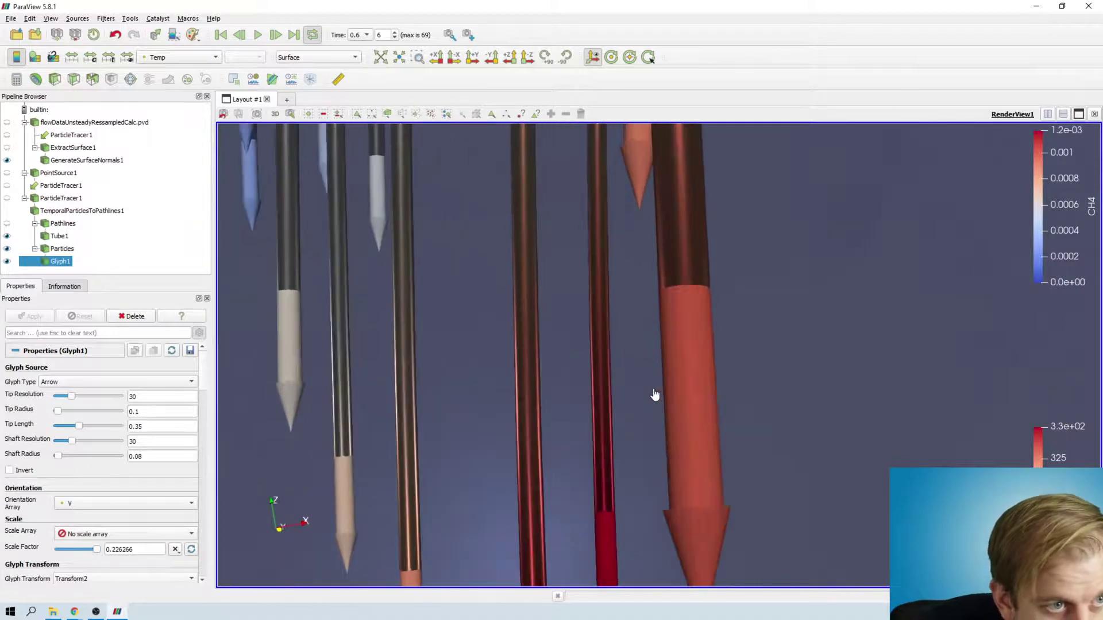
{"action": "scroll", "coordinate": [725, 385], "scroll_direction": "up", "scroll_amount": 5}
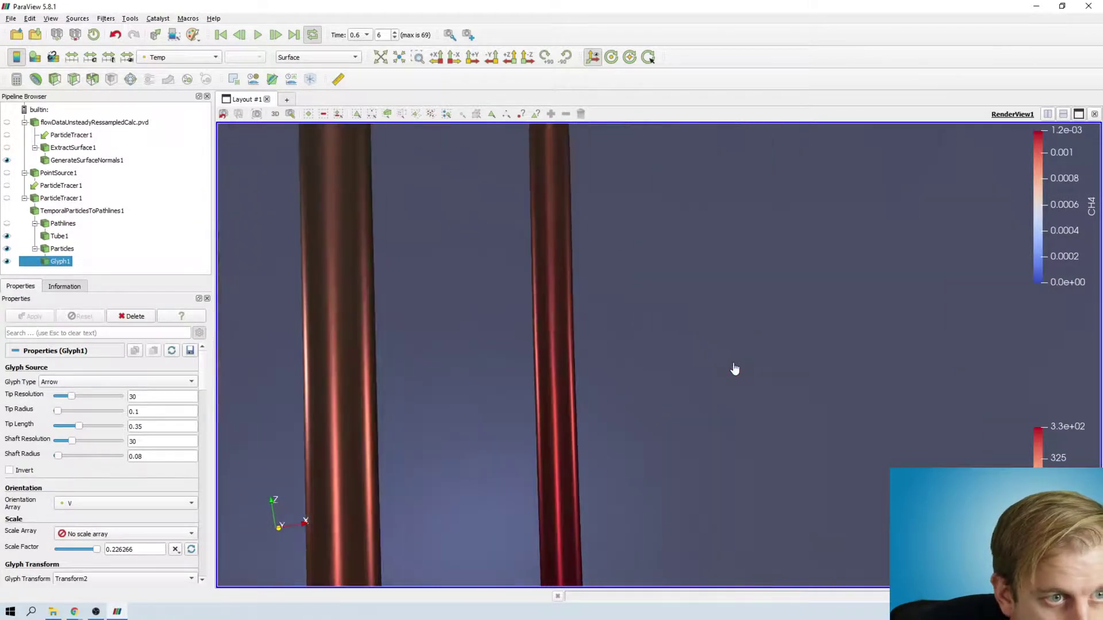
{"action": "scroll", "coordinate": [728, 369], "scroll_direction": "down", "scroll_amount": 3}
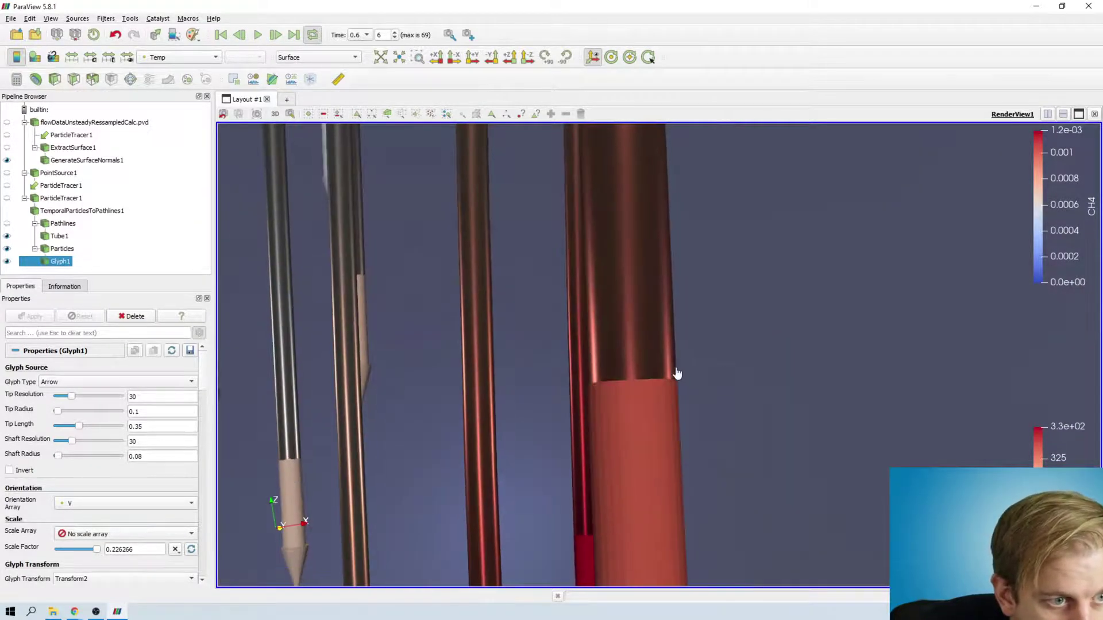
Step: Try a shaft radius of 0.07 on the arrow glyphs and return it to 0.08
{"action": "double_click", "coordinate": [184, 457]}
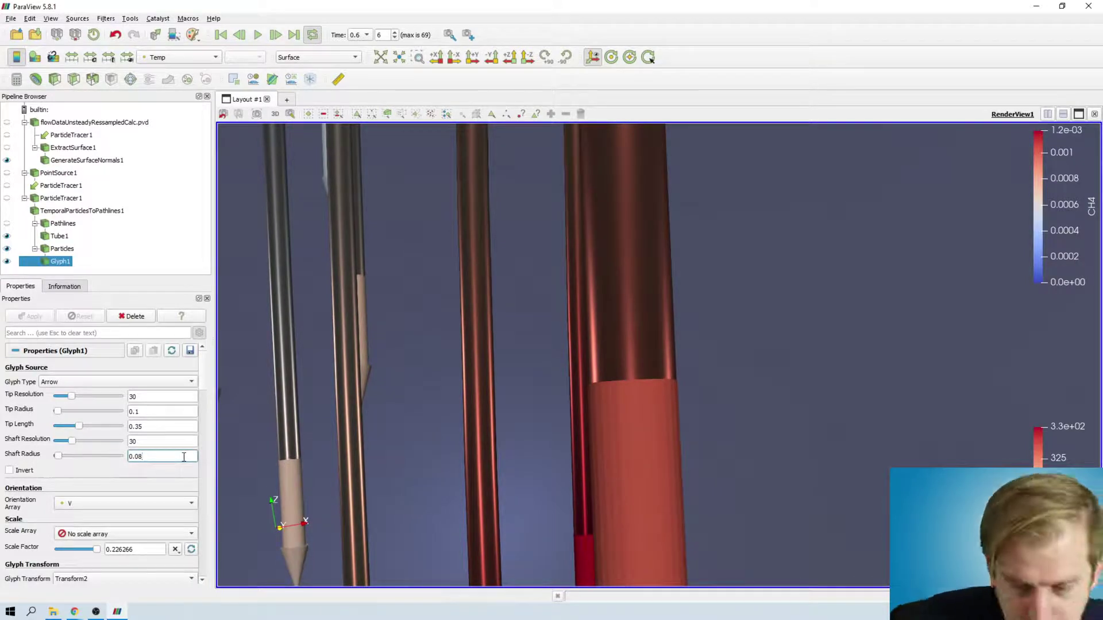
{"action": "key", "text": "BackSpace"}
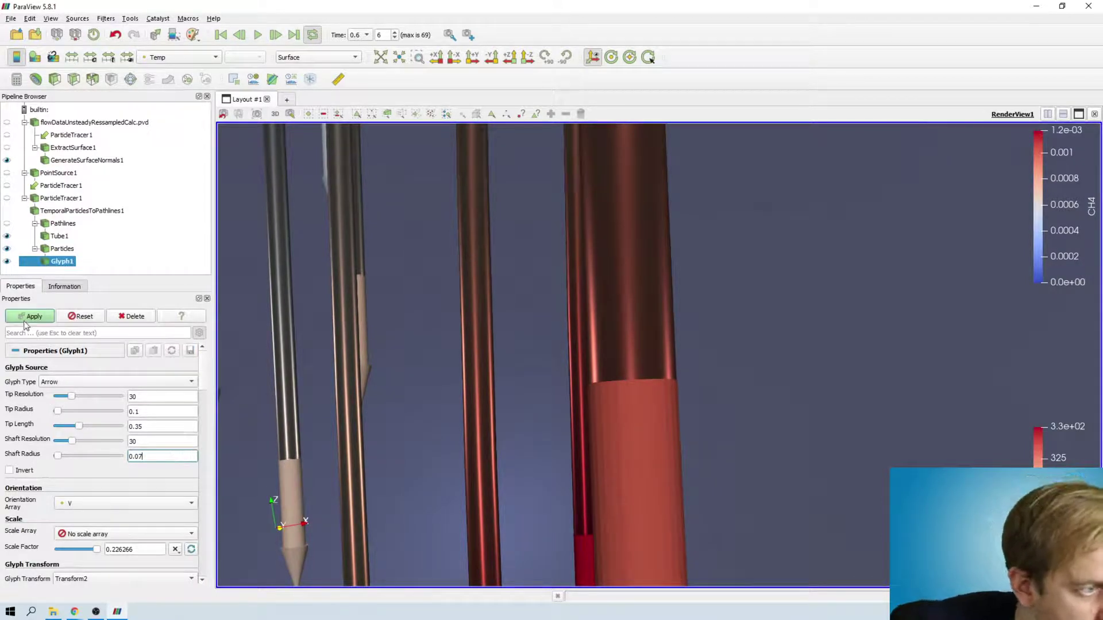
{"action": "left_click", "coordinate": [25, 321]}
{"action": "left_click", "coordinate": [150, 457]}
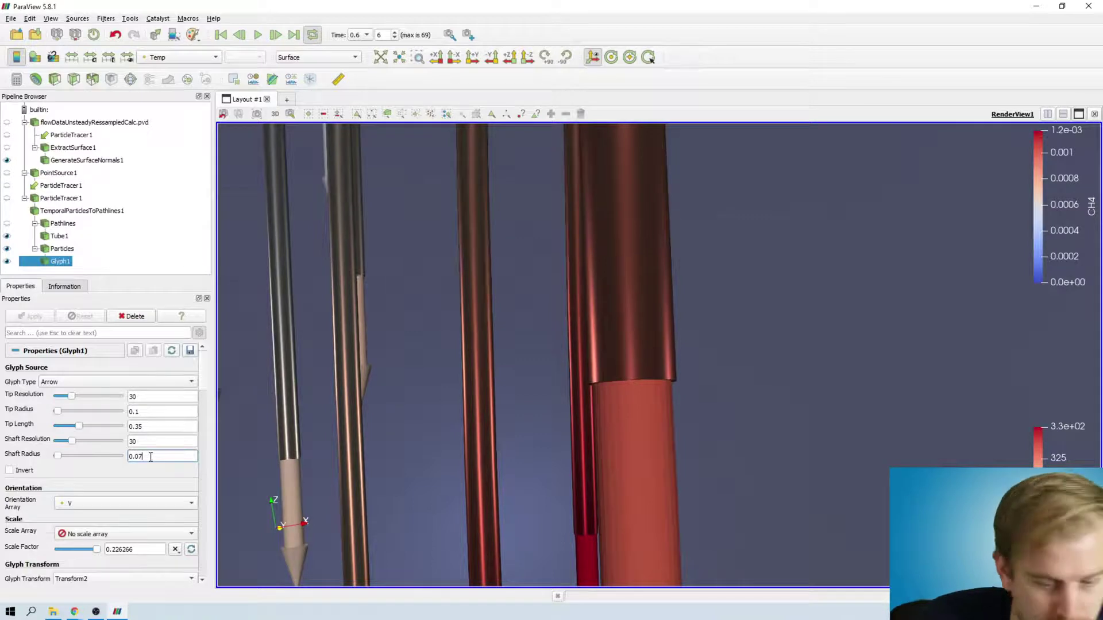
{"action": "key", "text": "BackSpace"}
{"action": "type", "text": "8"}
{"action": "left_click", "coordinate": [30, 318]}
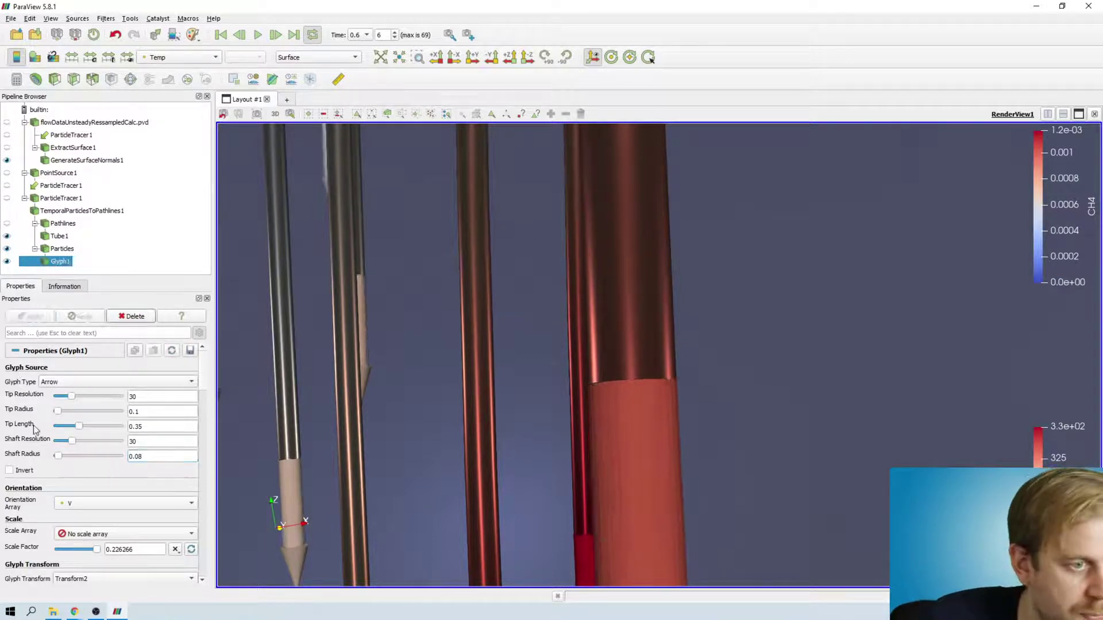
Step: Use PBR interpolation for the arrow glyphs and raise their Metallic value to 0.72
{"action": "scroll", "coordinate": [35, 428], "scroll_direction": "down", "scroll_amount": 10}
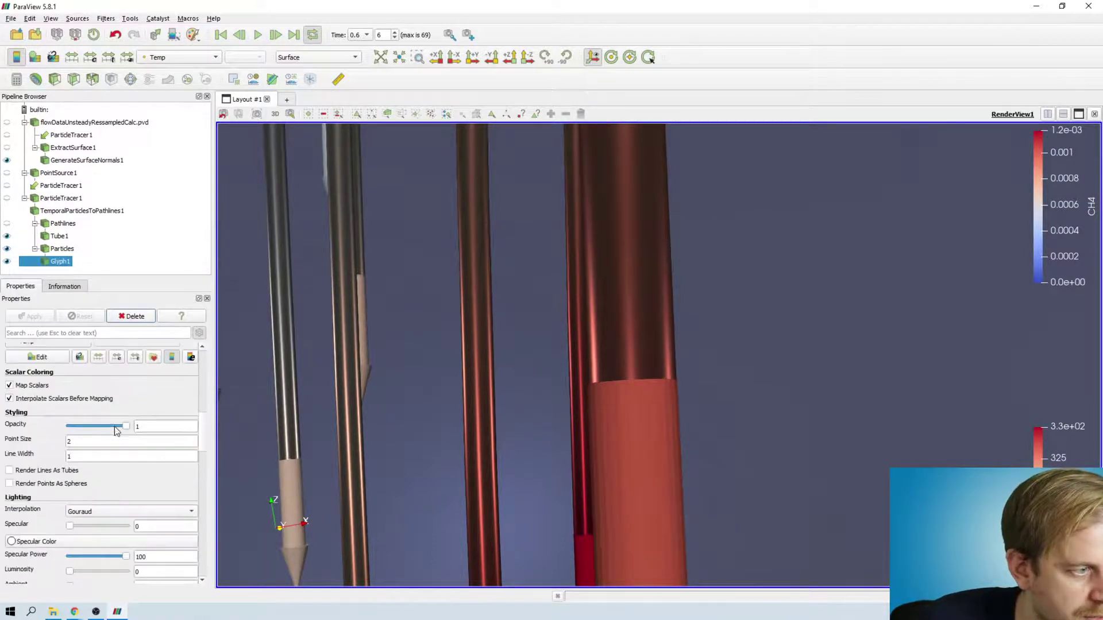
{"action": "scroll", "coordinate": [115, 426], "scroll_direction": "down", "scroll_amount": 2}
{"action": "left_click", "coordinate": [96, 443]}
{"action": "left_click", "coordinate": [95, 453]}
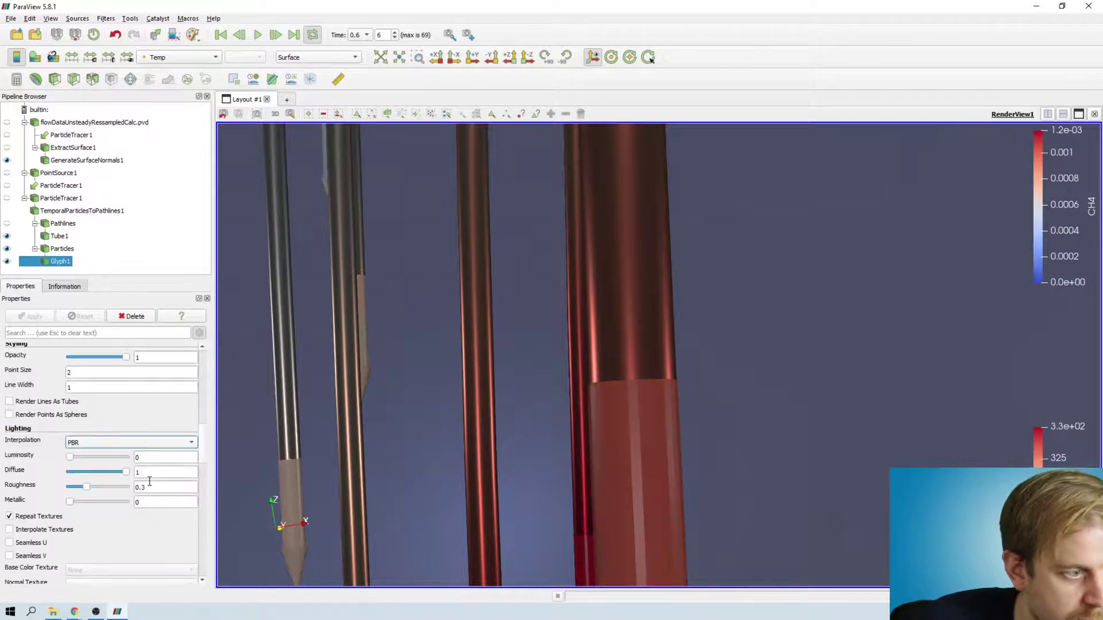
{"action": "left_click_drag", "start_coordinate": [68, 502], "coordinate": [113, 501]}
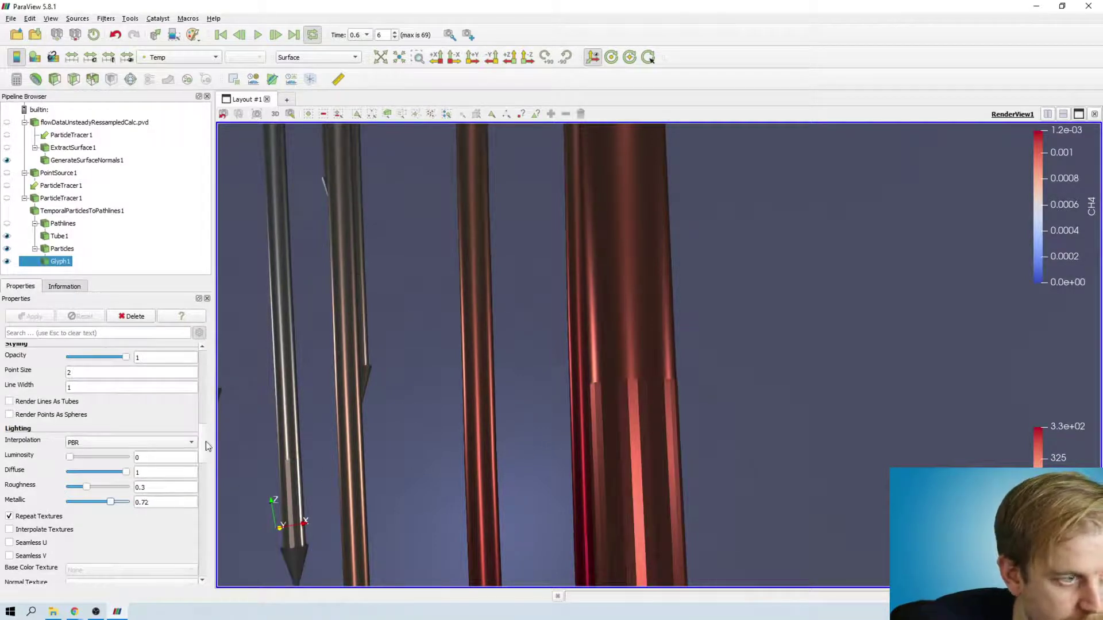
Step: Raise the arrow glyphs' shaft resolution to 70 and apply the change
{"action": "scroll", "coordinate": [140, 425], "scroll_direction": "up", "scroll_amount": 10}
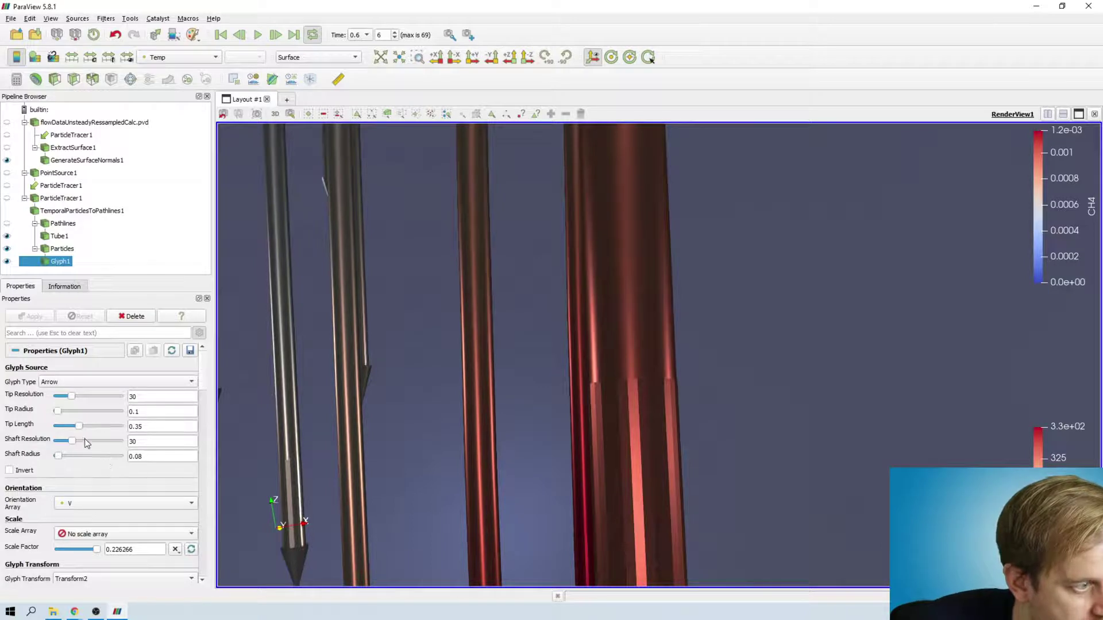
{"action": "left_click_drag", "start_coordinate": [72, 440], "coordinate": [92, 444]}
{"action": "left_click", "coordinate": [43, 316]}
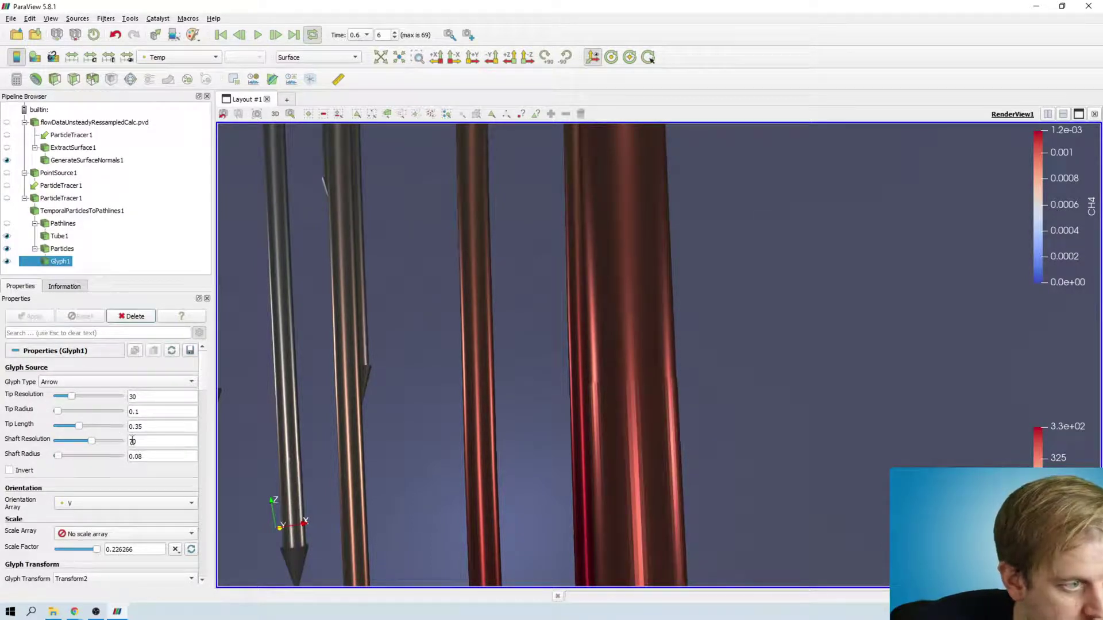
Step: Play the animation from the first time step with the whole cylinder in view and follow the particle arrows and pathline tubes downward
{"action": "scroll", "coordinate": [107, 438], "scroll_direction": "down", "scroll_amount": 2}
{"action": "scroll", "coordinate": [638, 375], "scroll_direction": "down", "scroll_amount": 10}
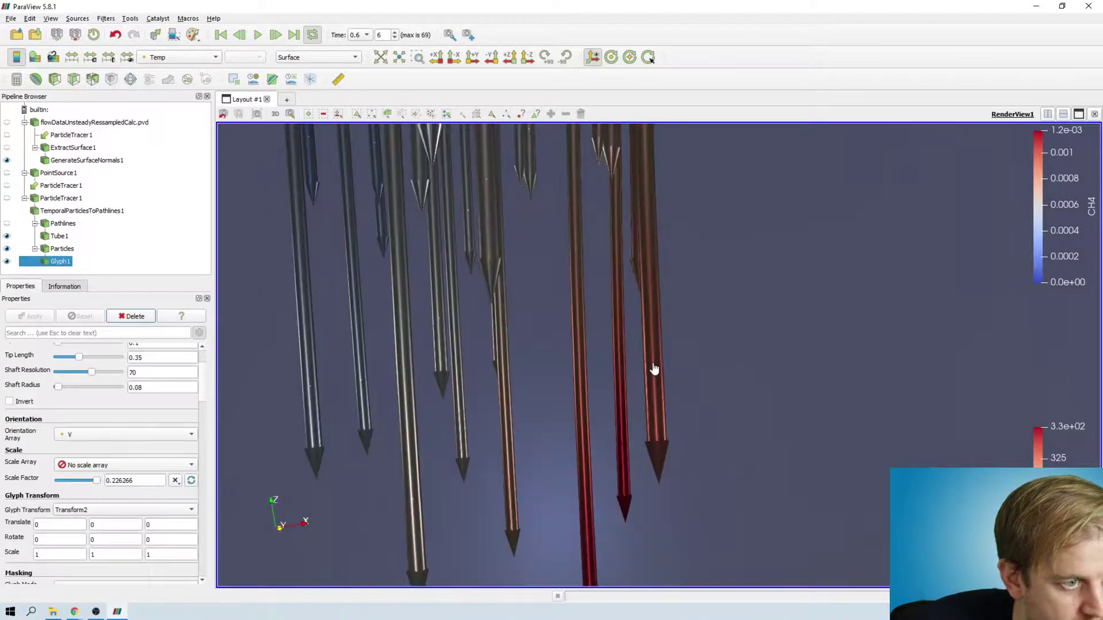
{"action": "left_click_drag", "start_coordinate": [703, 274], "coordinate": [630, 217]}
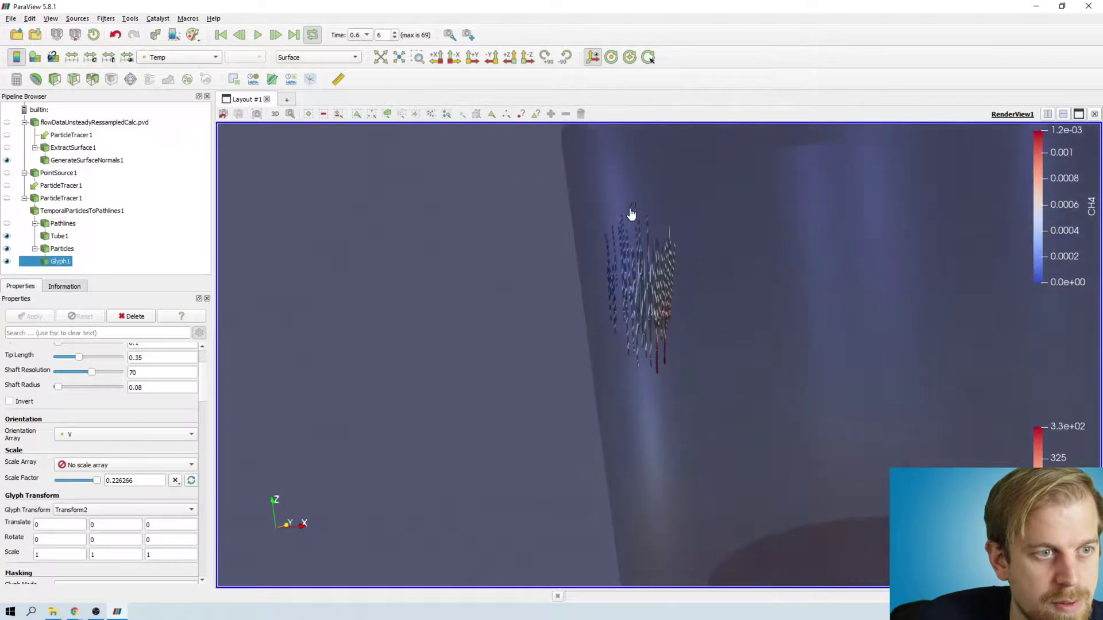
{"action": "left_click_drag", "start_coordinate": [867, 250], "coordinate": [723, 229]}
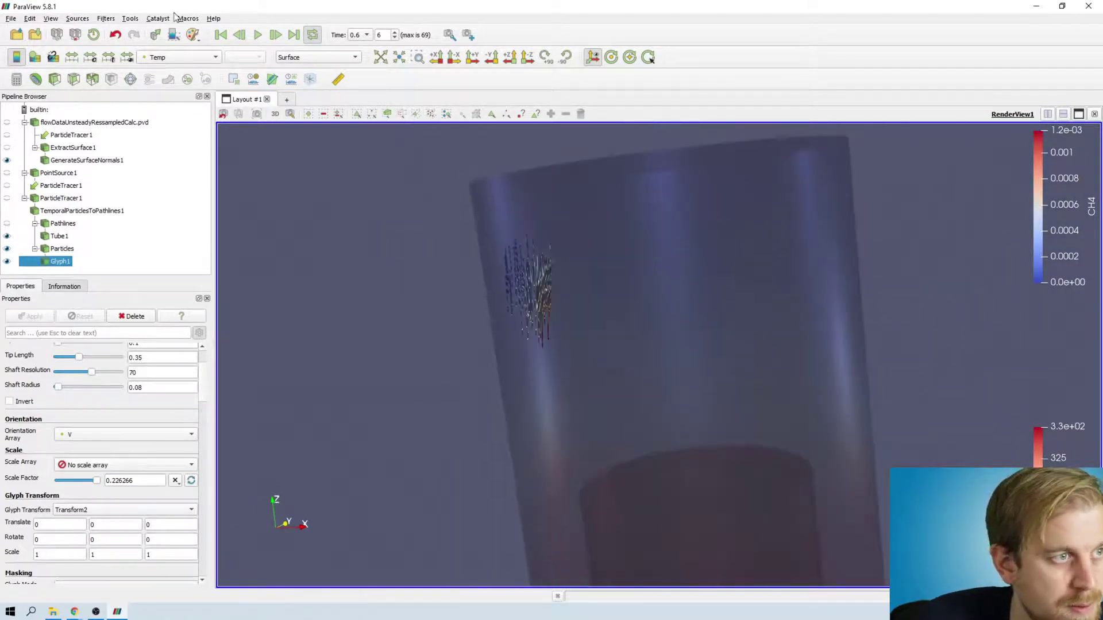
{"action": "left_click", "coordinate": [221, 34]}
{"action": "left_click", "coordinate": [257, 34]}
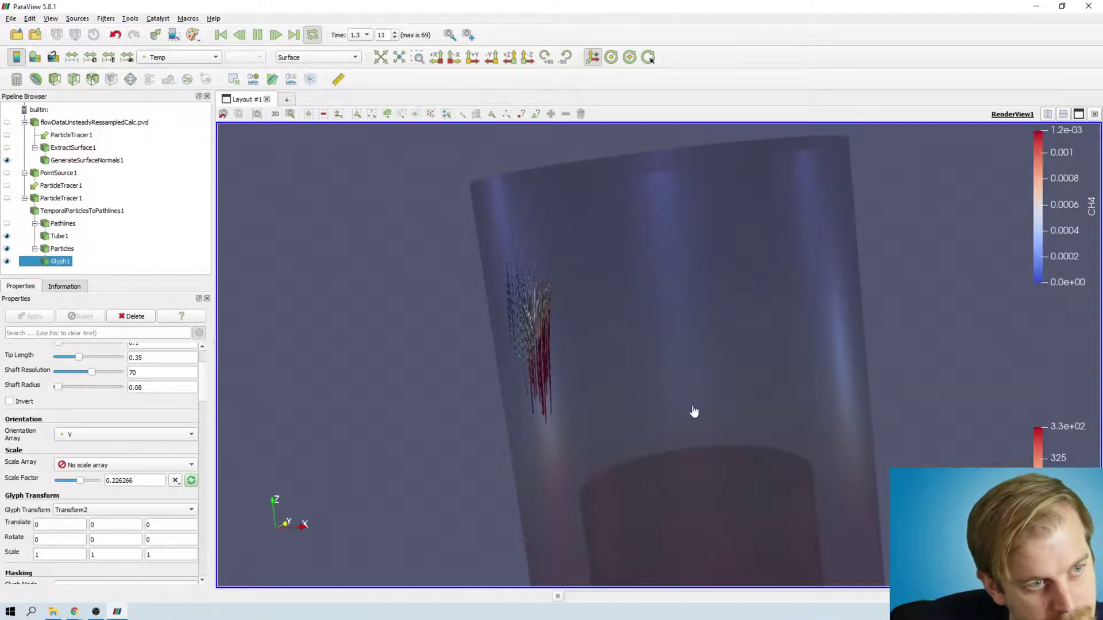
{"action": "left_click_drag", "start_coordinate": [739, 458], "coordinate": [709, 389]}
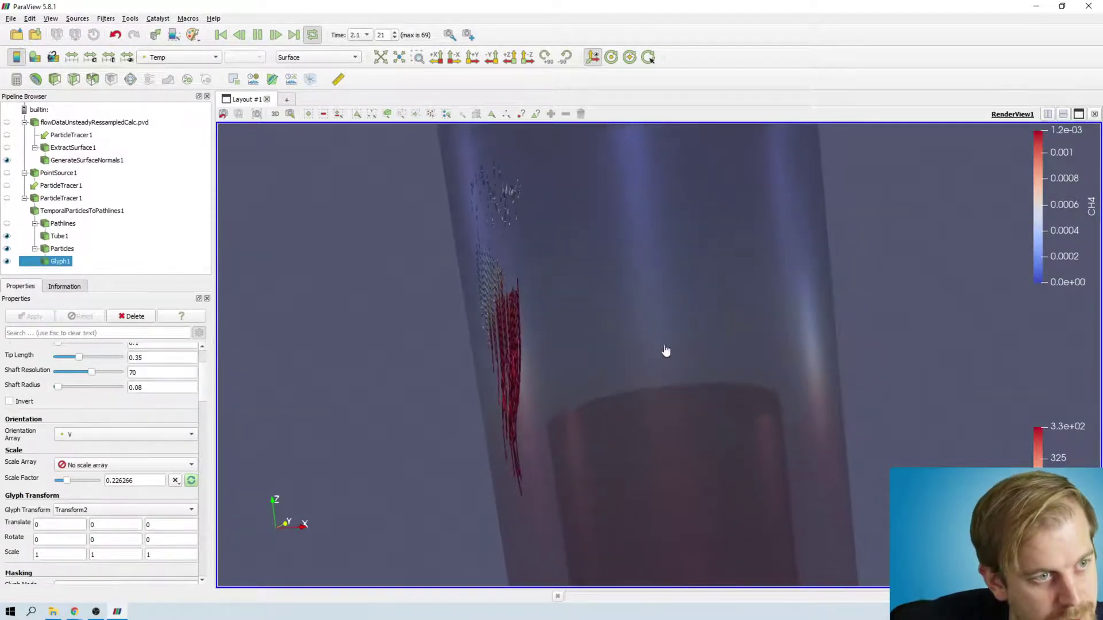
{"action": "left_click_drag", "start_coordinate": [738, 433], "coordinate": [709, 320]}
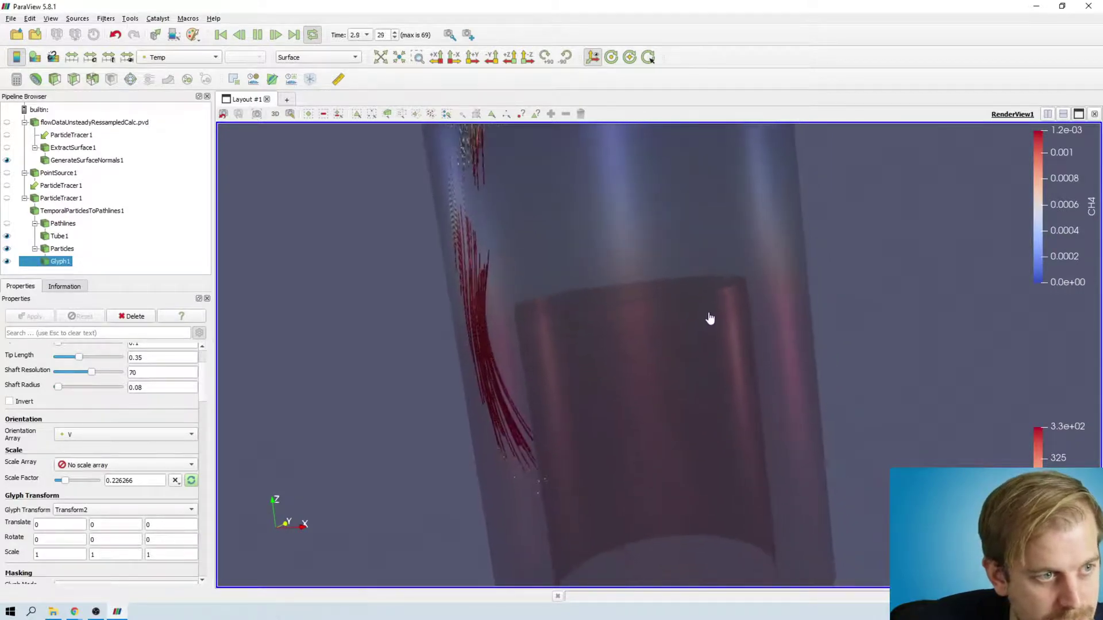
Step: Apply the Cold and Hot preset to the Temp color map
{"action": "left_click", "coordinate": [37, 58]}
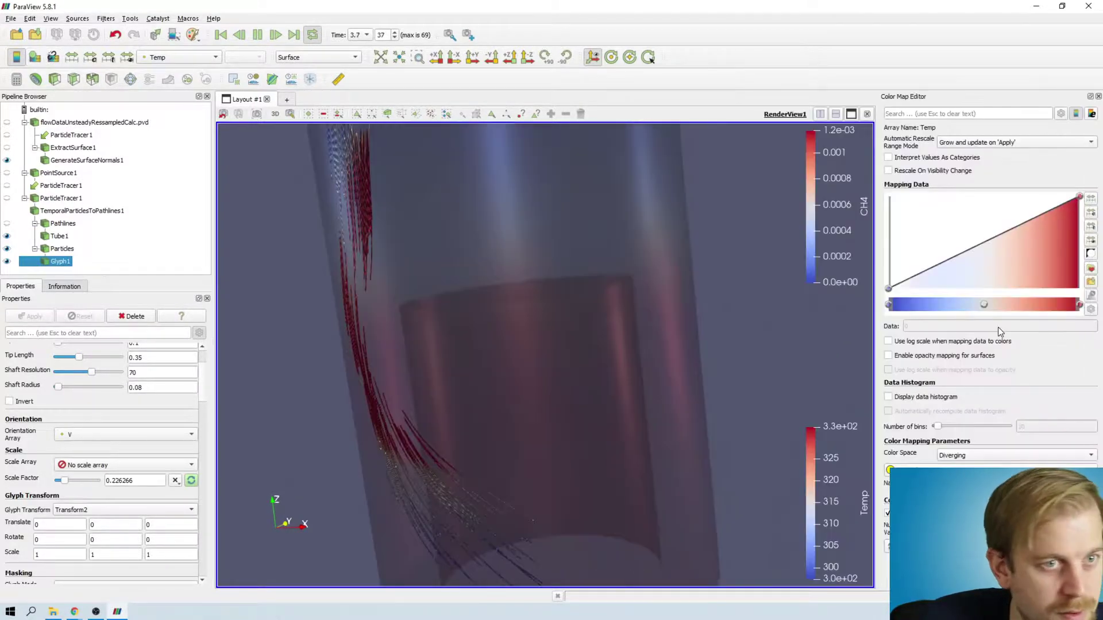
{"action": "left_click", "coordinate": [1091, 269]}
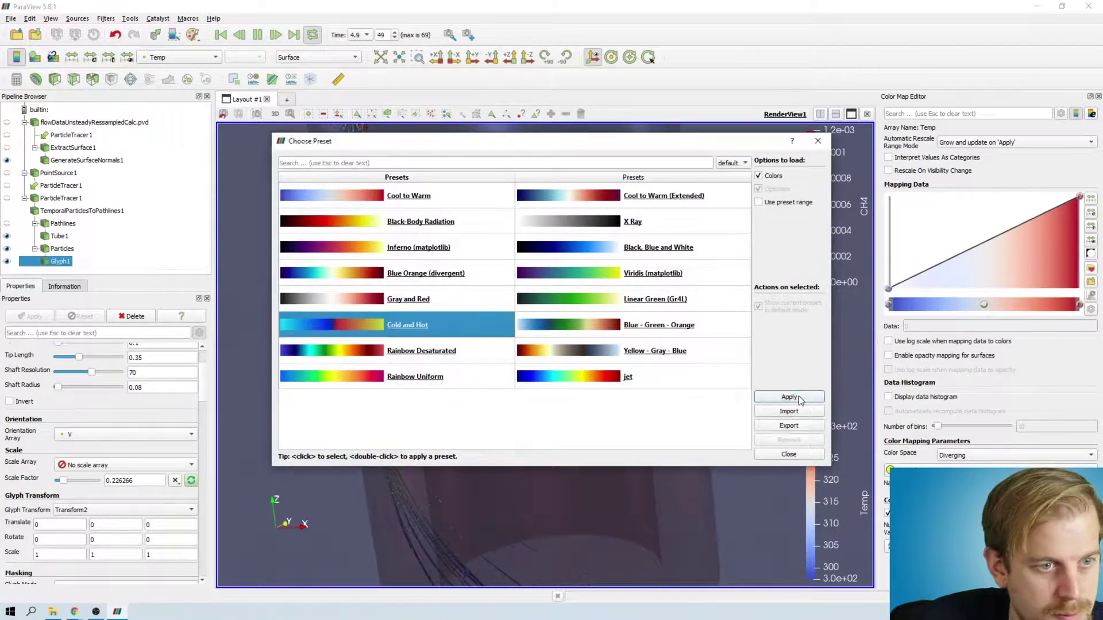
{"action": "left_click", "coordinate": [788, 396]}
{"action": "left_click", "coordinate": [789, 454]}
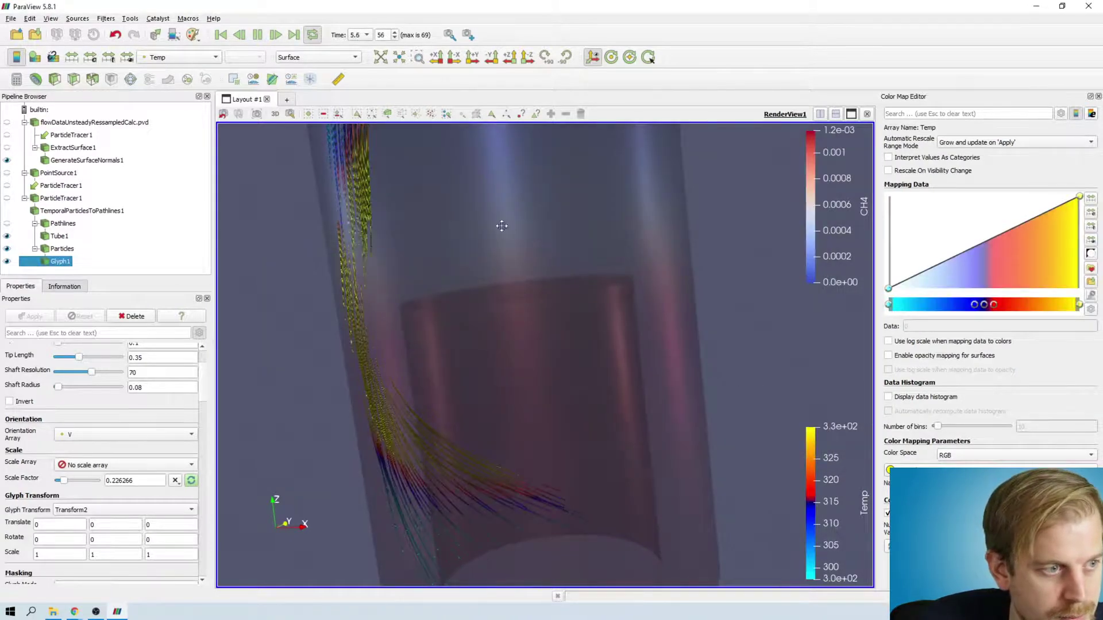
Step: Select the pathline tubes and examine them up close near the inner cylinder while the animation plays
{"action": "left_click", "coordinate": [63, 248]}
{"action": "left_click", "coordinate": [59, 236]}
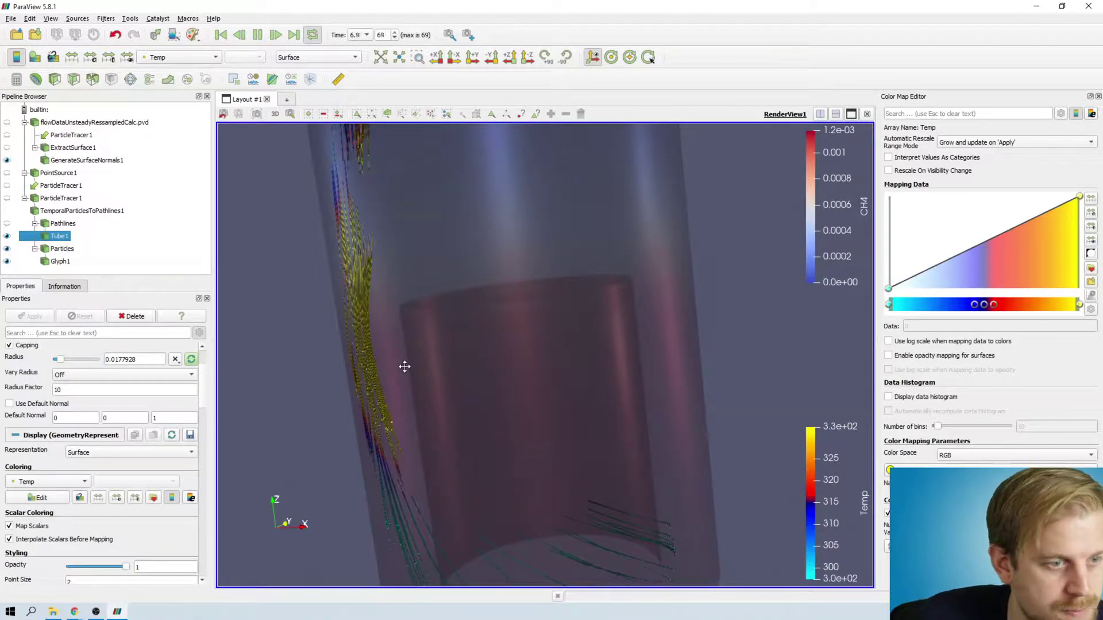
{"action": "scroll", "coordinate": [424, 289], "scroll_direction": "down", "scroll_amount": 2}
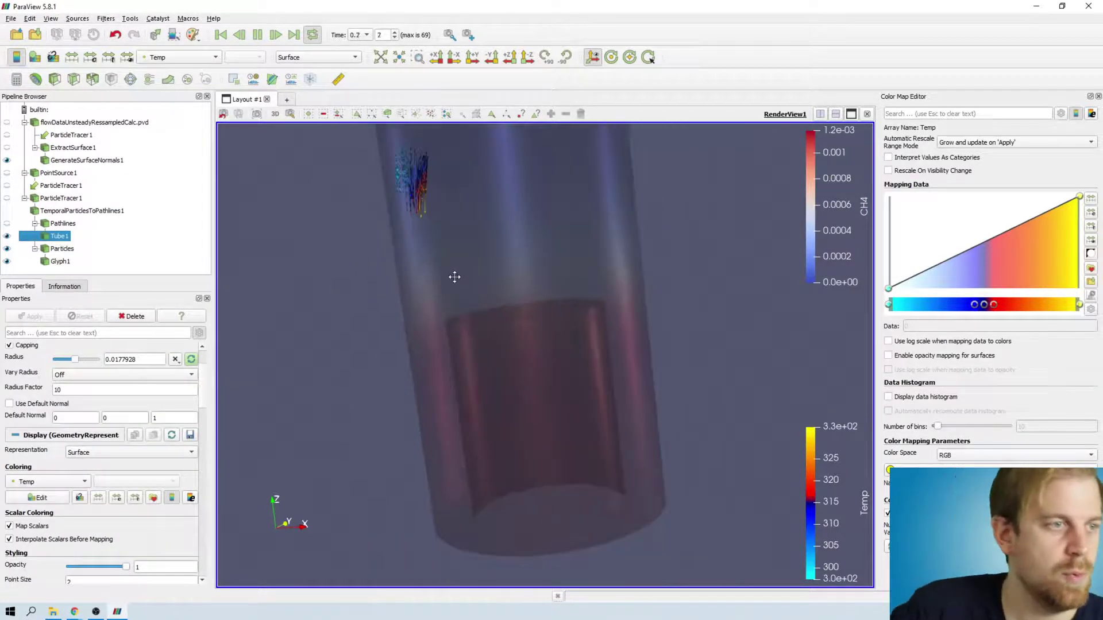
{"action": "middle_click_drag", "start_coordinate": [463, 276], "coordinate": [464, 289]}
{"action": "scroll", "coordinate": [460, 285], "scroll_direction": "up", "scroll_amount": 1}
{"action": "scroll", "coordinate": [459, 285], "scroll_direction": "up", "scroll_amount": 3}
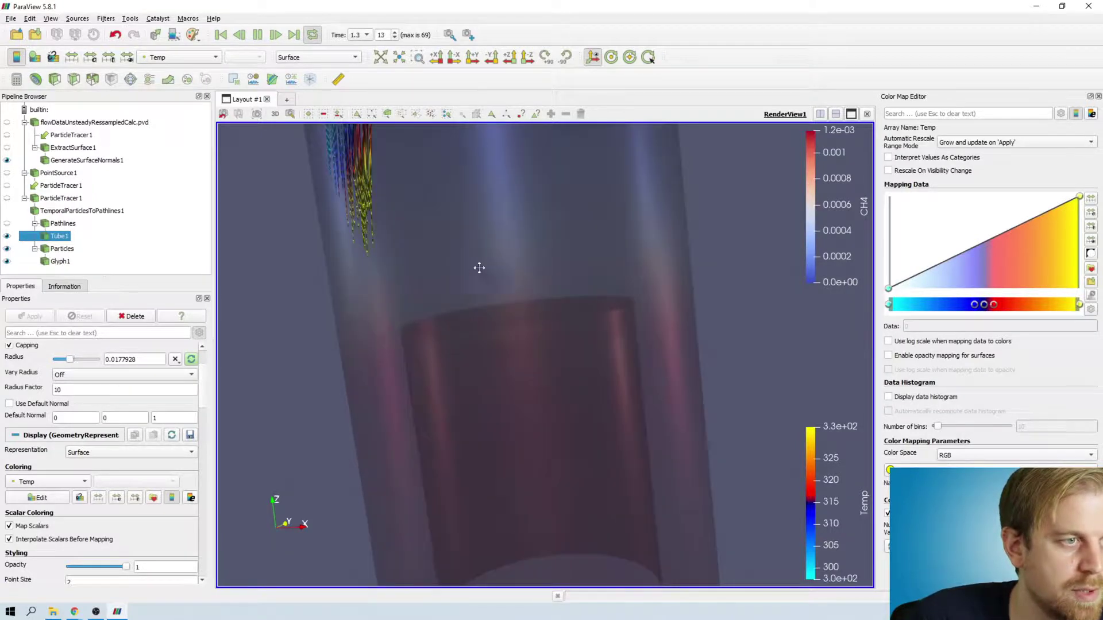
{"action": "middle_click_drag", "start_coordinate": [442, 270], "coordinate": [517, 286]}
{"action": "scroll", "coordinate": [517, 286], "scroll_direction": "up", "scroll_amount": 2}
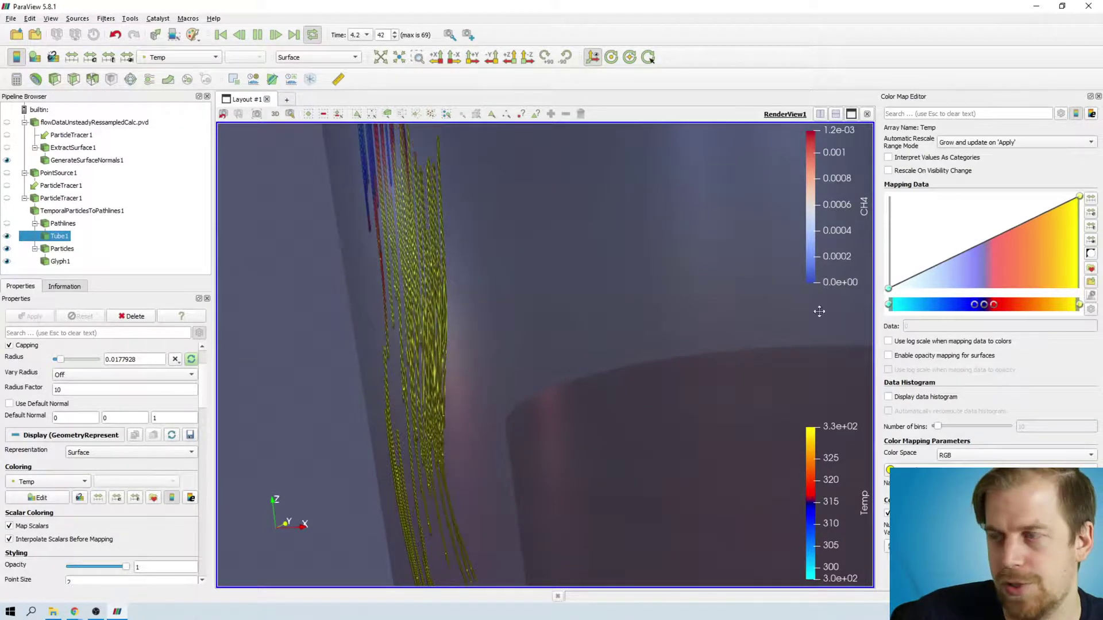
Step: Apply the Rainbow Uniform preset to the Temp color map
{"action": "left_click", "coordinate": [1091, 269]}
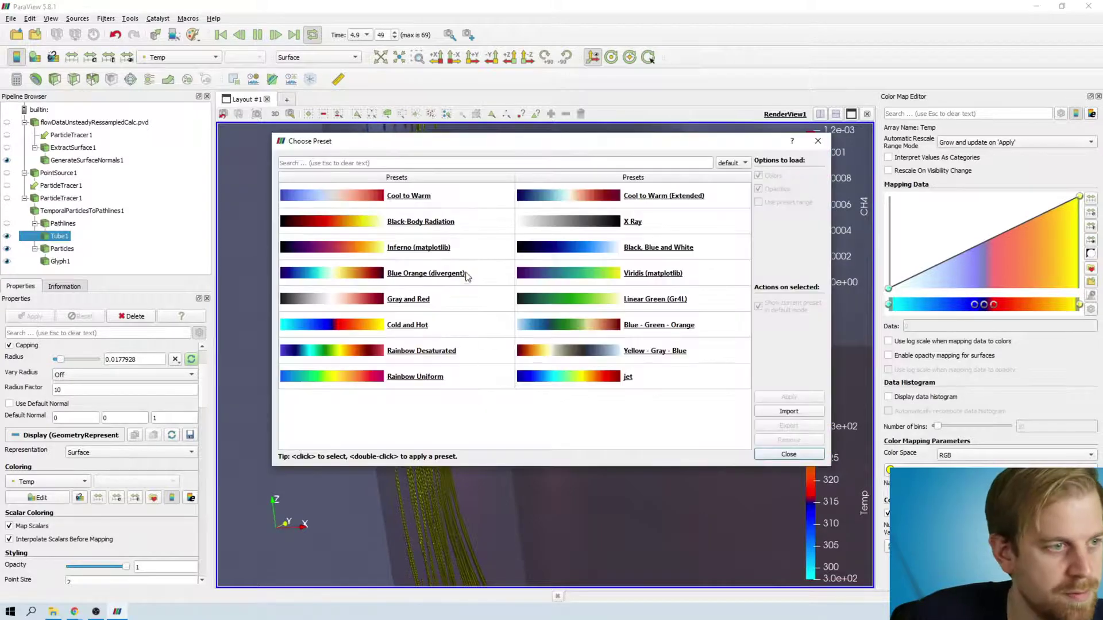
{"action": "left_click", "coordinate": [485, 380]}
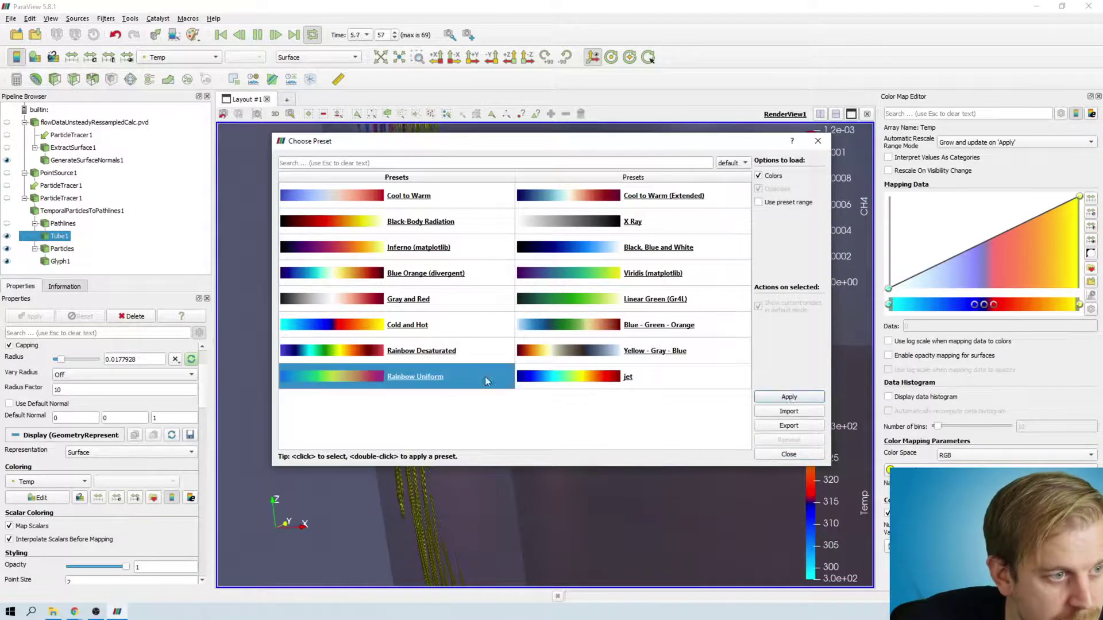
{"action": "left_click", "coordinate": [817, 397]}
{"action": "left_click", "coordinate": [798, 455]}
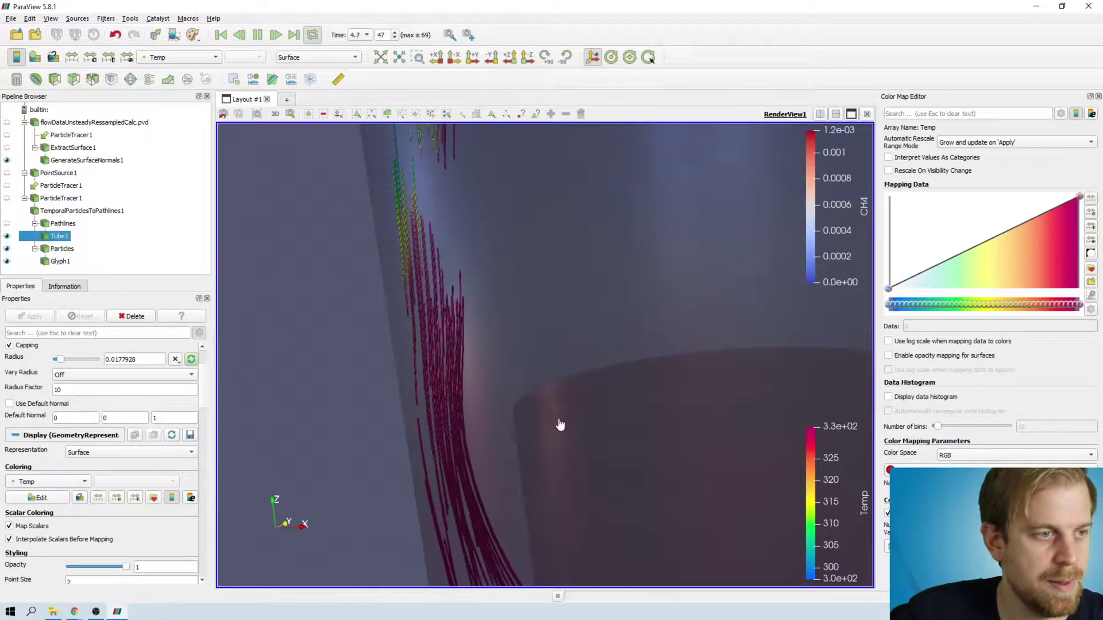
{"action": "scroll", "coordinate": [556, 410], "scroll_direction": "down", "scroll_amount": 1}
{"action": "middle_click_drag", "start_coordinate": [626, 445], "coordinate": [571, 328]}
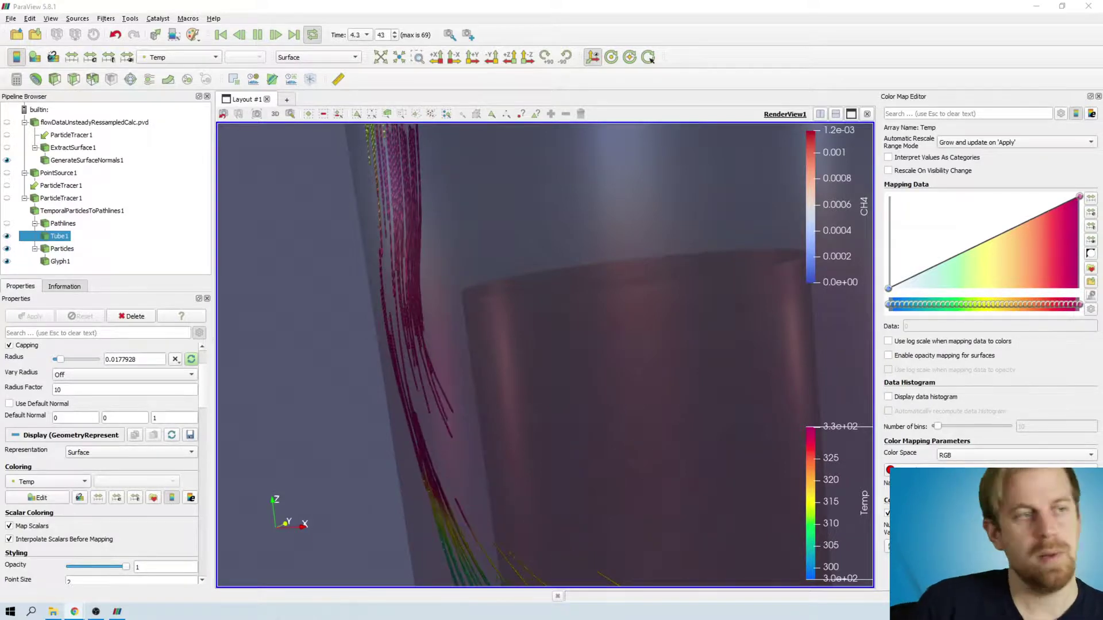
{"action": "left_click", "coordinate": [105, 18]}
{"action": "mouse_move", "coordinate": [134, 74]}
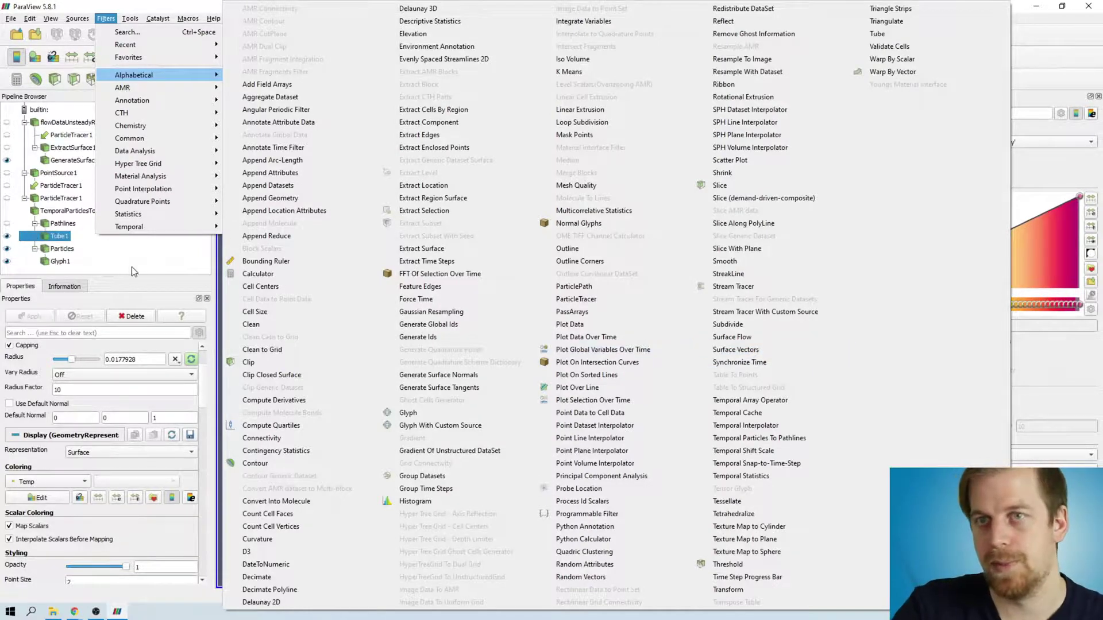
{"action": "left_click", "coordinate": [154, 284]}
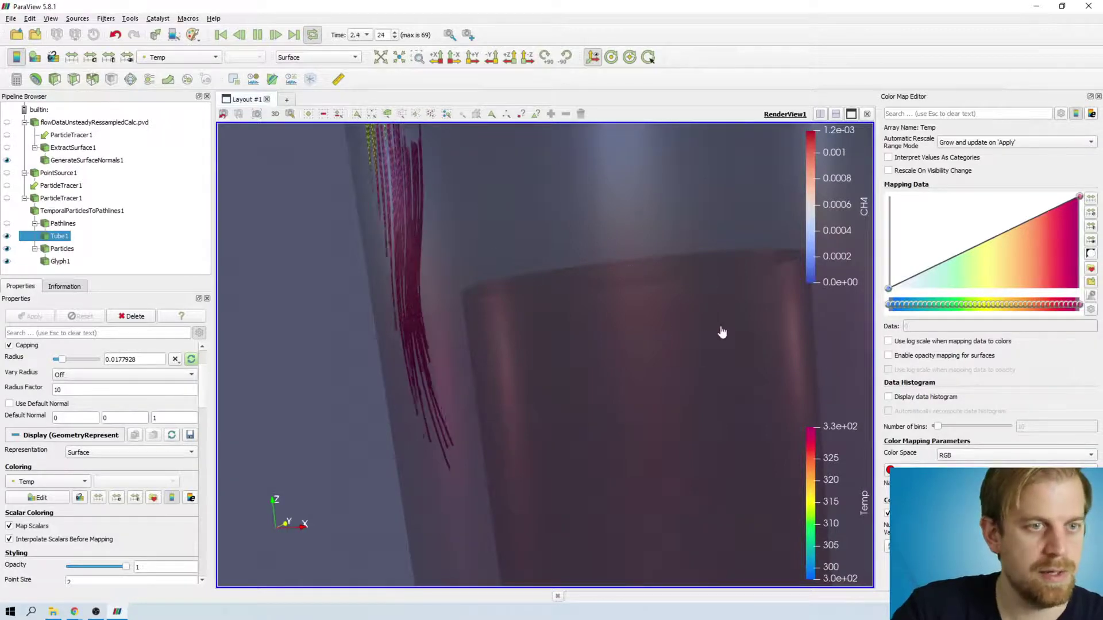
Step: Try to save the animation of the whole lower cylinder as steamsUnstead.avi with a frame rate of 20
{"action": "left_click_drag", "start_coordinate": [720, 330], "coordinate": [438, 217]}
{"action": "scroll", "coordinate": [678, 316], "scroll_direction": "down", "scroll_amount": 3}
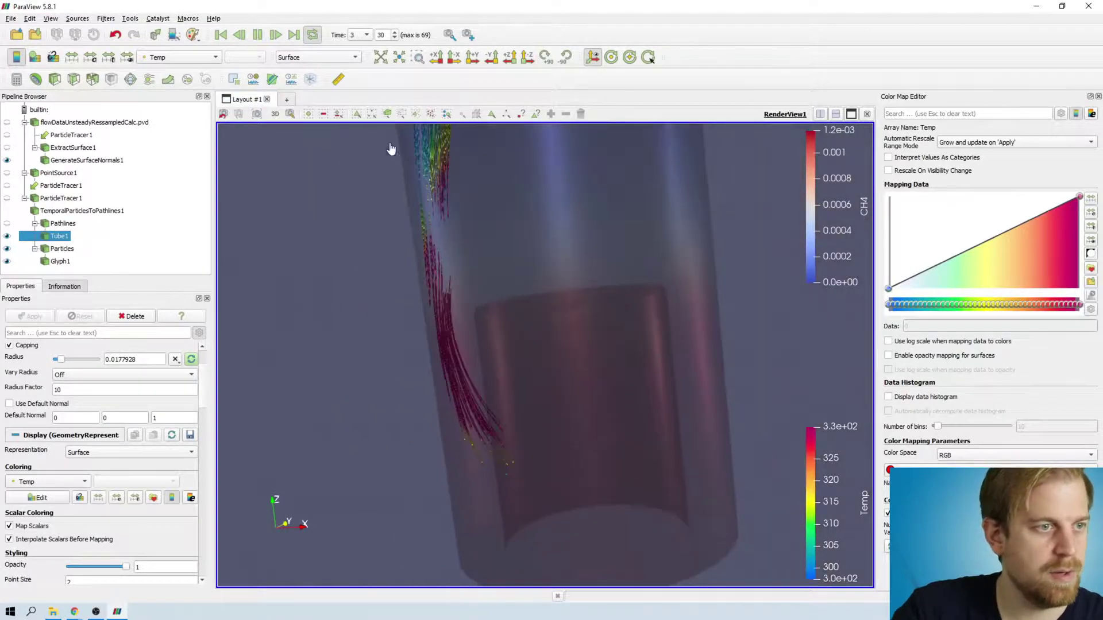
{"action": "left_click", "coordinate": [11, 18]}
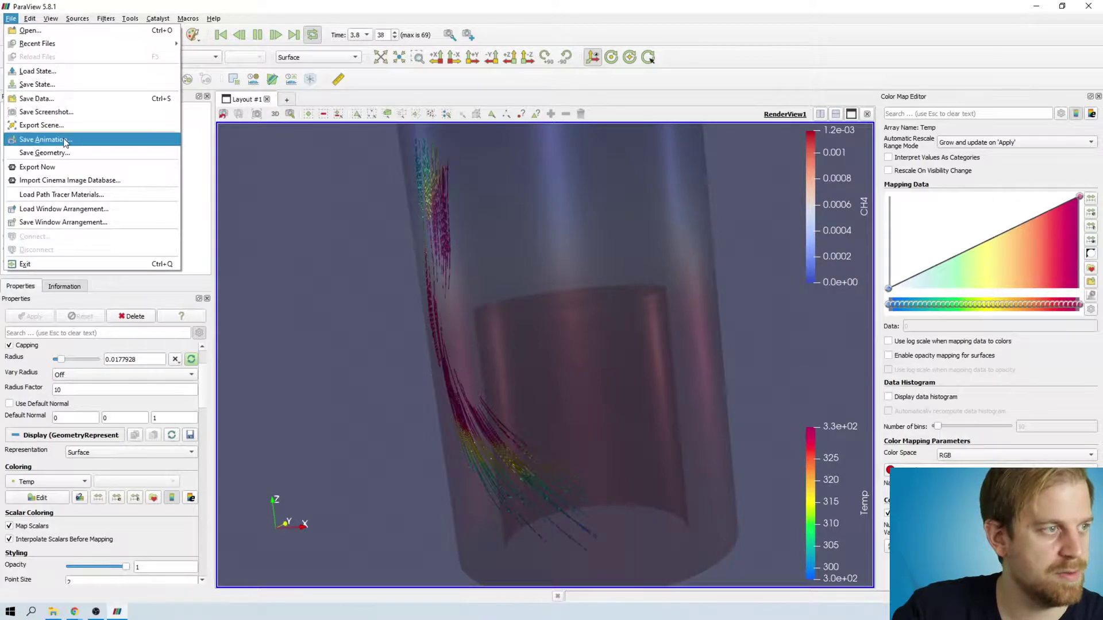
{"action": "left_click", "coordinate": [34, 138]}
{"action": "left_click", "coordinate": [480, 265]}
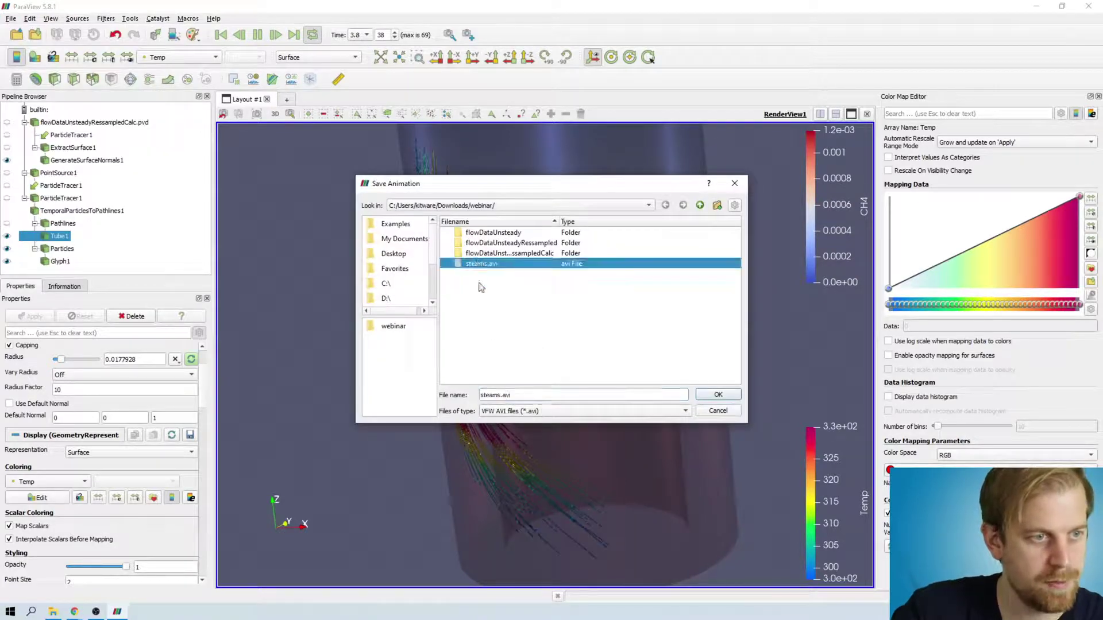
{"action": "left_click", "coordinate": [497, 394]}
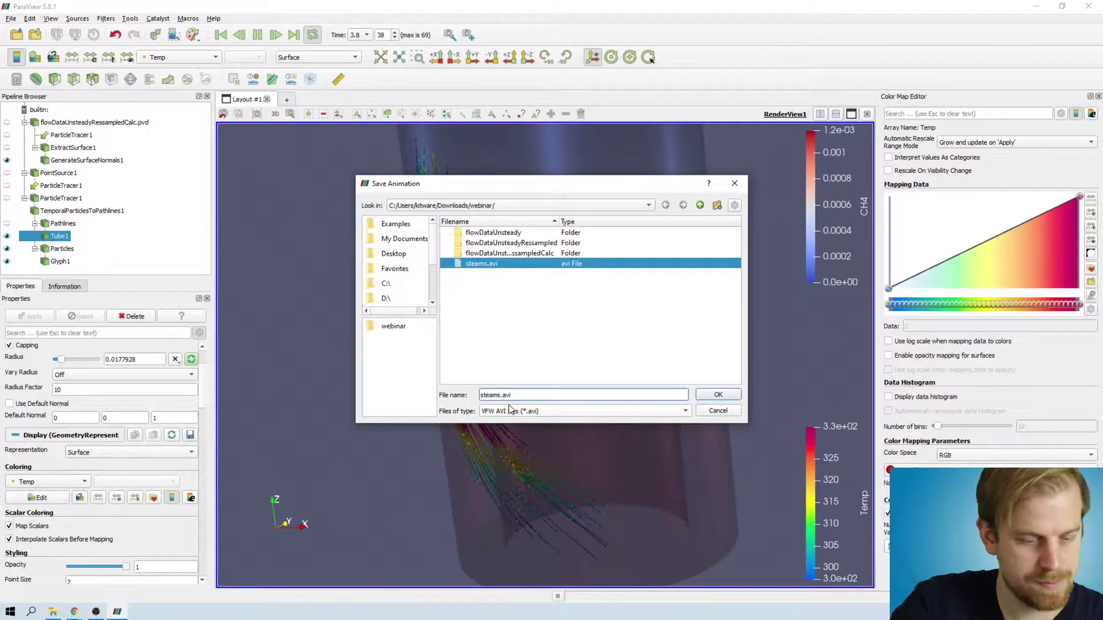
{"action": "type", "text": "_"}
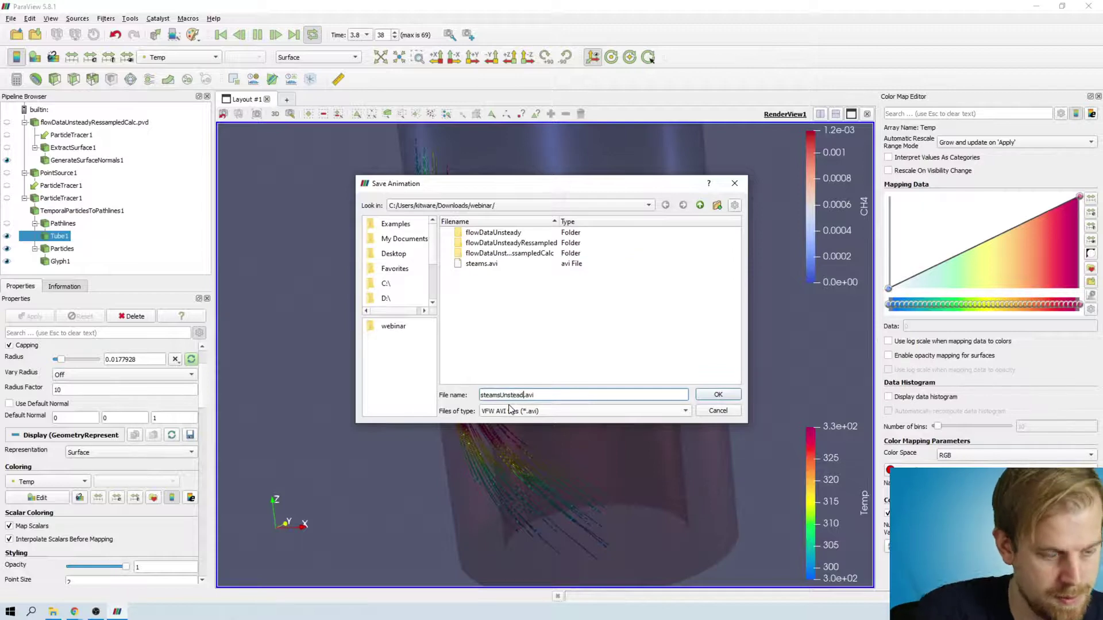
{"action": "left_click", "coordinate": [718, 394]}
{"action": "double_click", "coordinate": [463, 362]}
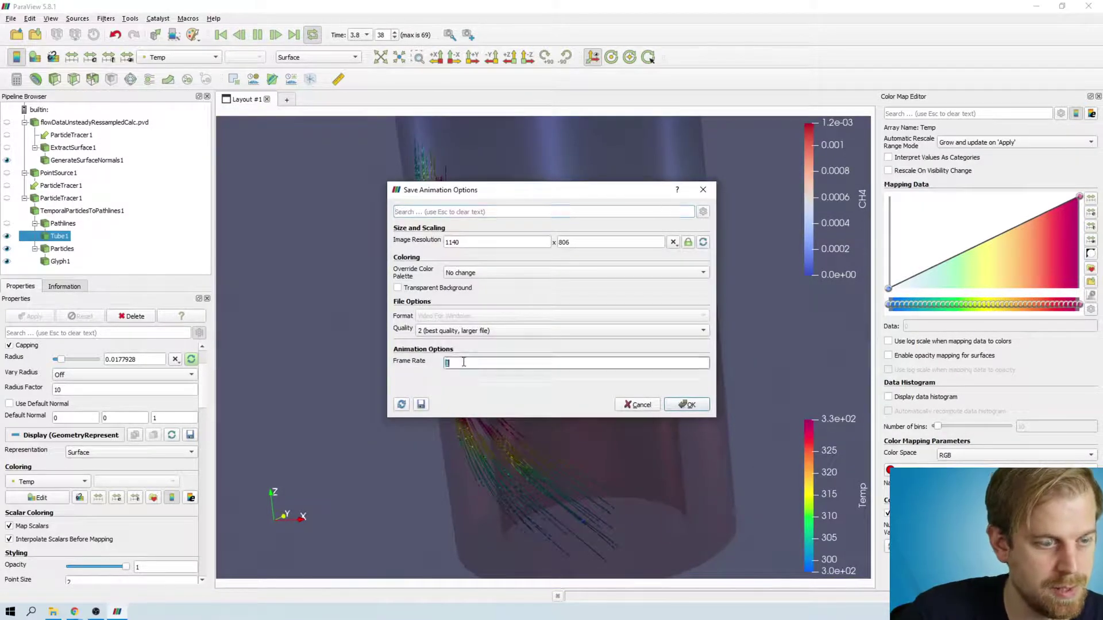
{"action": "type", "text": "20"}
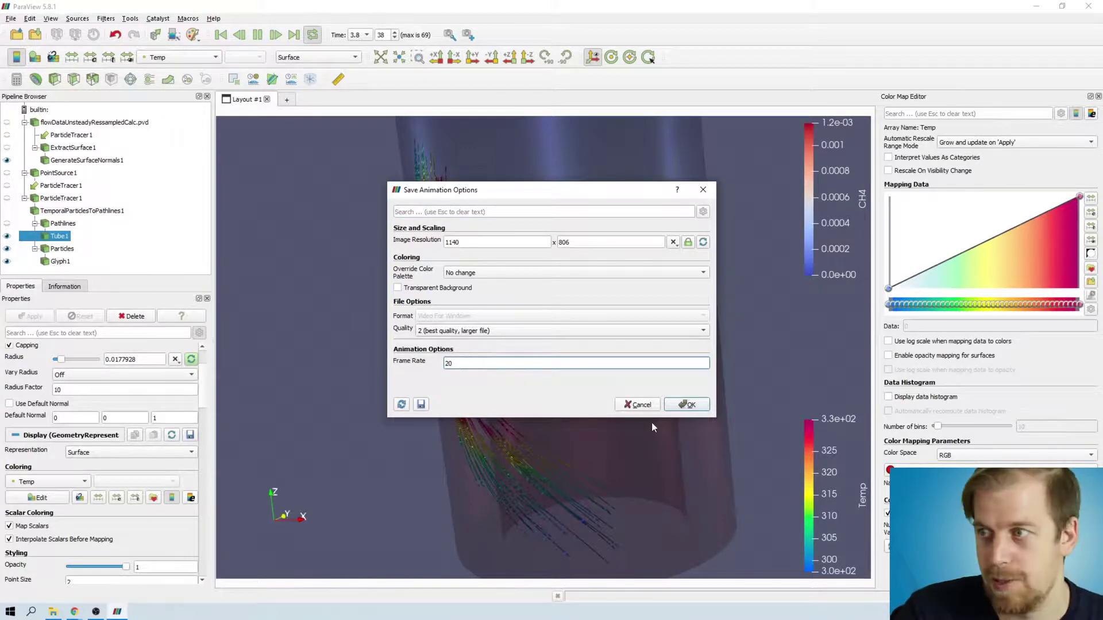
{"action": "left_click", "coordinate": [681, 408]}
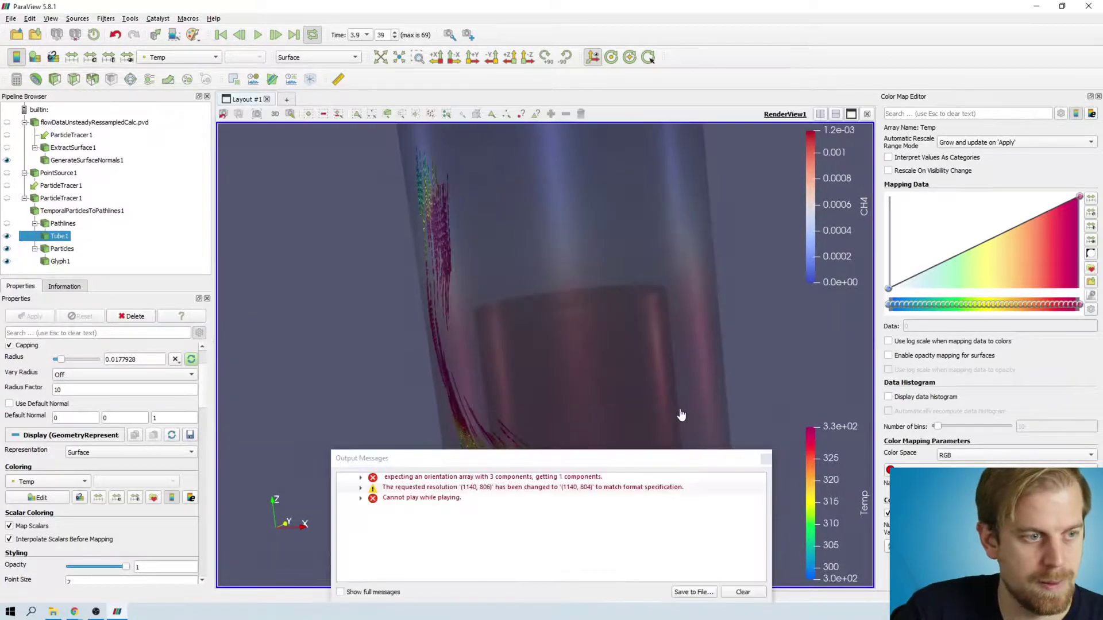
Step: Stop the playback with looping turned off and return the animation to the first time step
{"action": "left_click", "coordinate": [256, 35]}
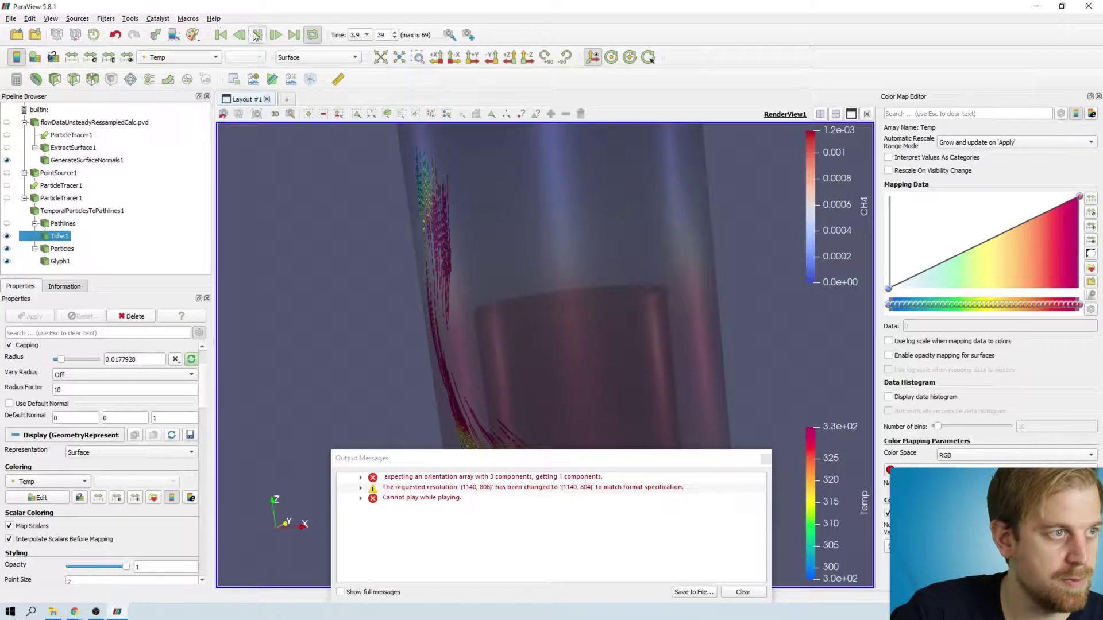
{"action": "left_click", "coordinate": [312, 35]}
{"action": "left_click", "coordinate": [257, 35]}
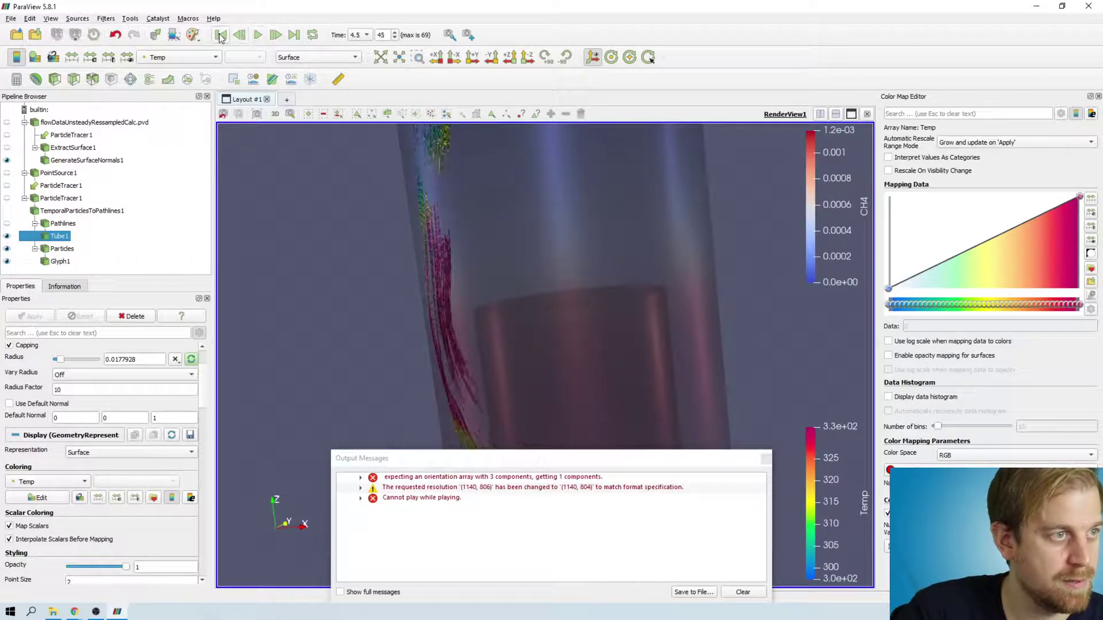
{"action": "left_click", "coordinate": [221, 35]}
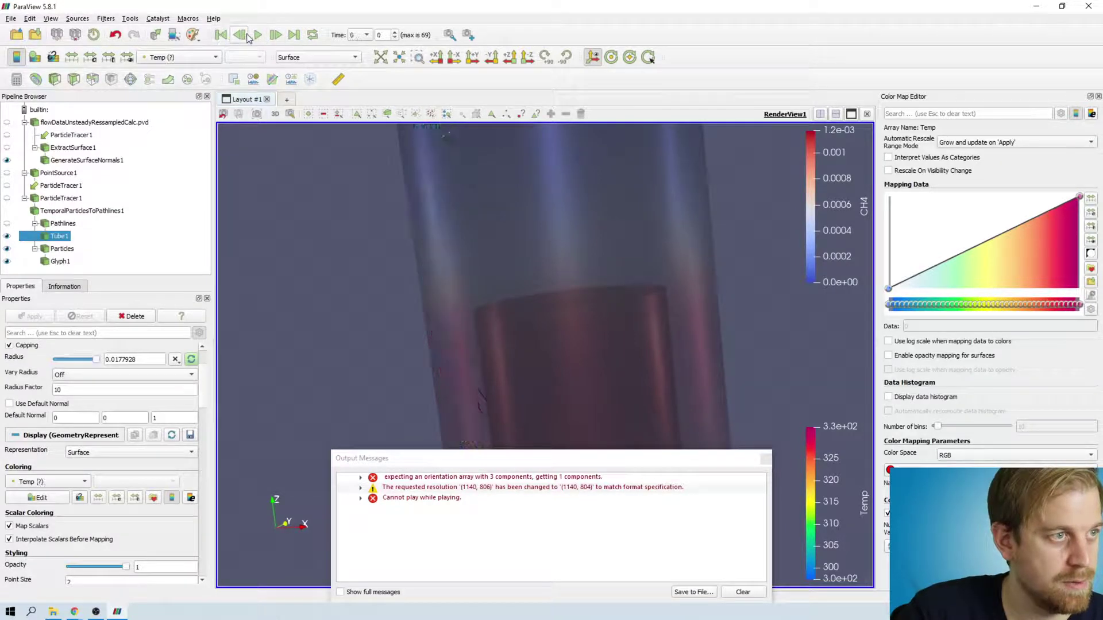
Step: Save the animation over the existing steams.avi in the webinar folder with a frame rate of 20
{"action": "left_click", "coordinate": [9, 18]}
{"action": "left_click", "coordinate": [58, 140]}
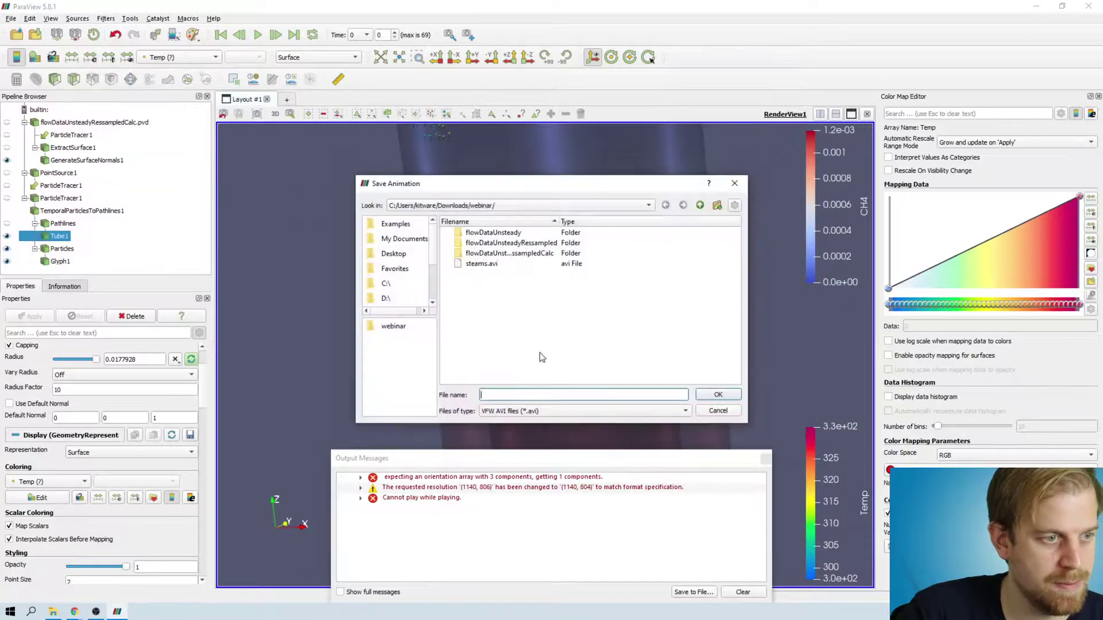
{"action": "double_click", "coordinate": [496, 263]}
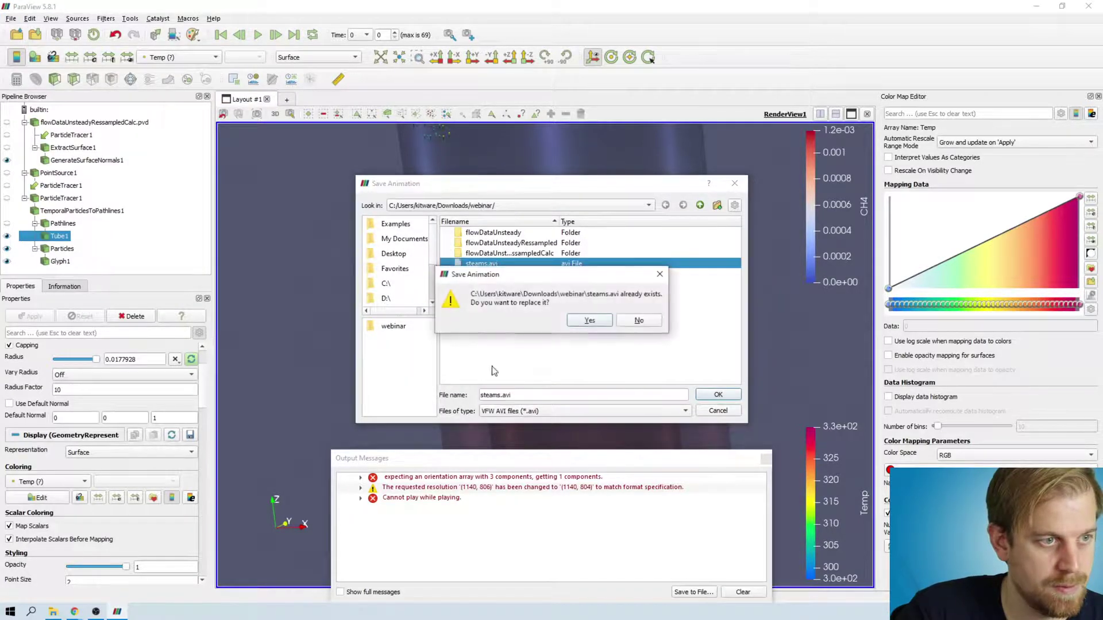
{"action": "left_click", "coordinate": [597, 320]}
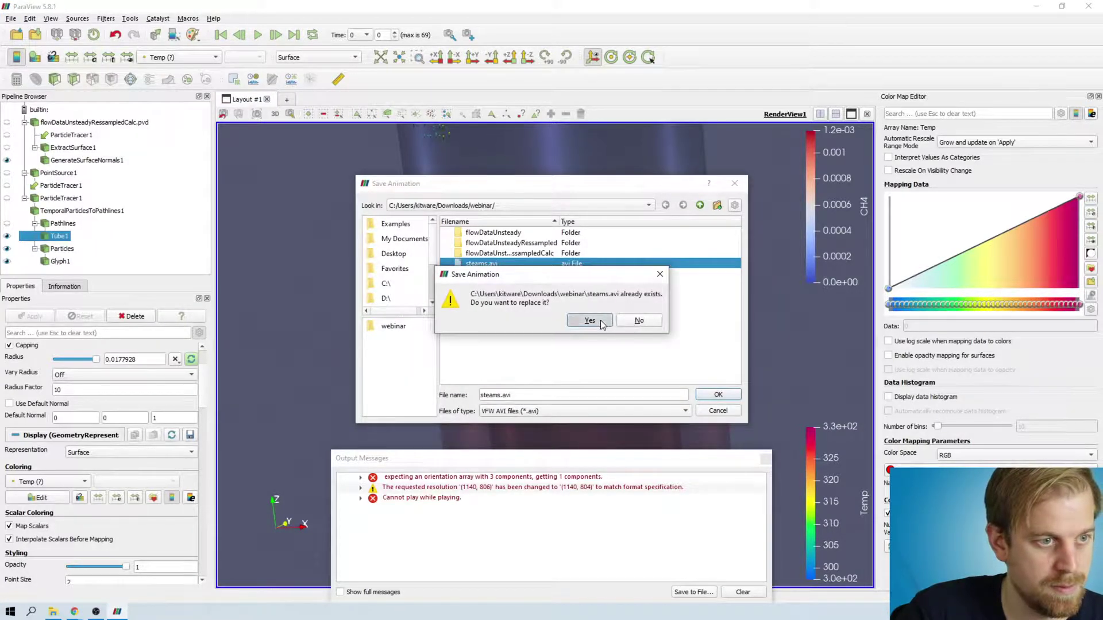
{"action": "double_click", "coordinate": [543, 364]}
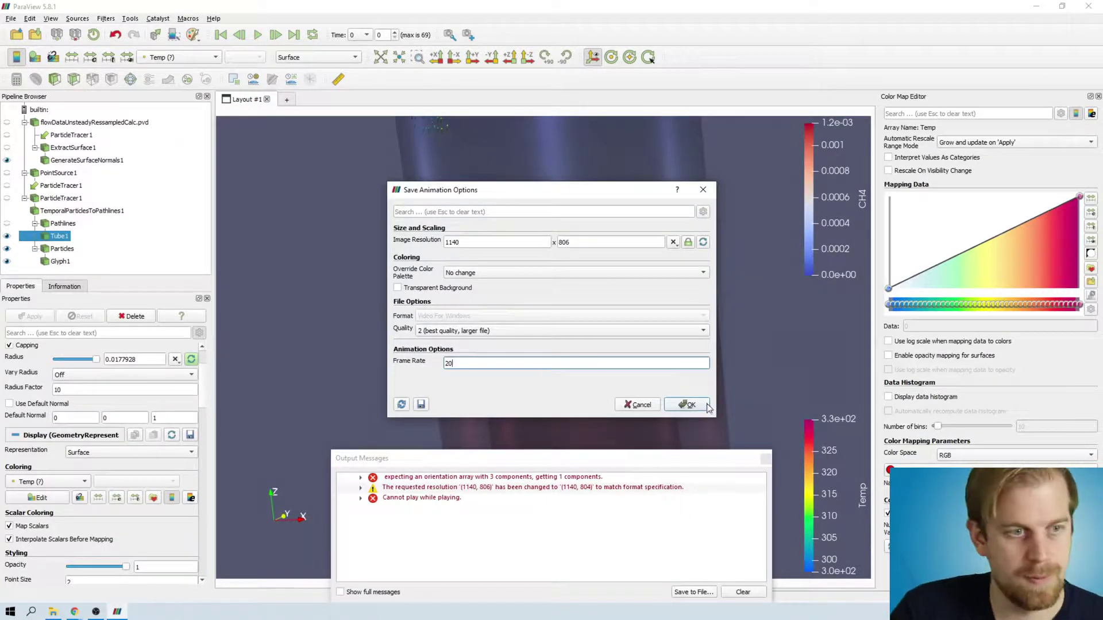
{"action": "left_click", "coordinate": [683, 405]}
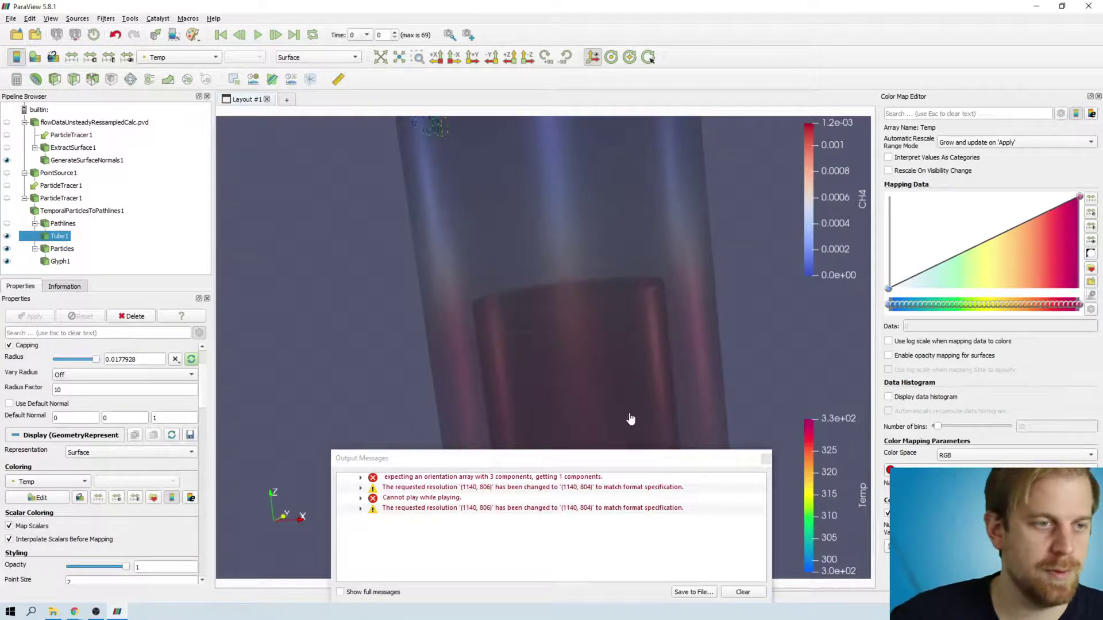
Step: Switch to File Explorer, play steams.avi from the webinar folder, and close the video to return to ParaView
{"action": "left_click", "coordinate": [53, 611]}
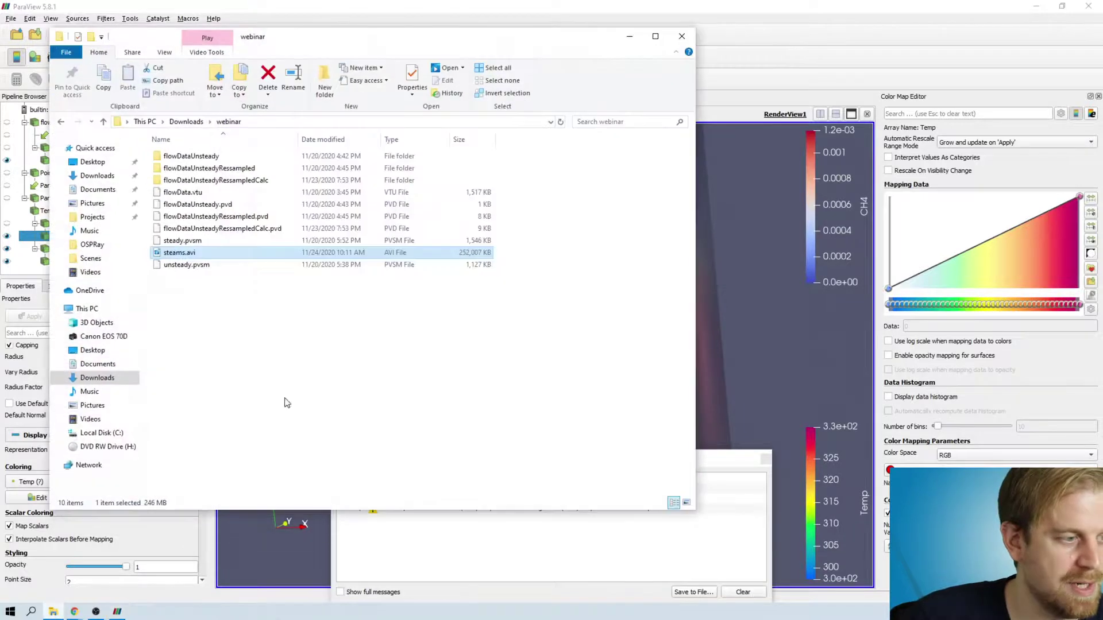
{"action": "double_click", "coordinate": [195, 254]}
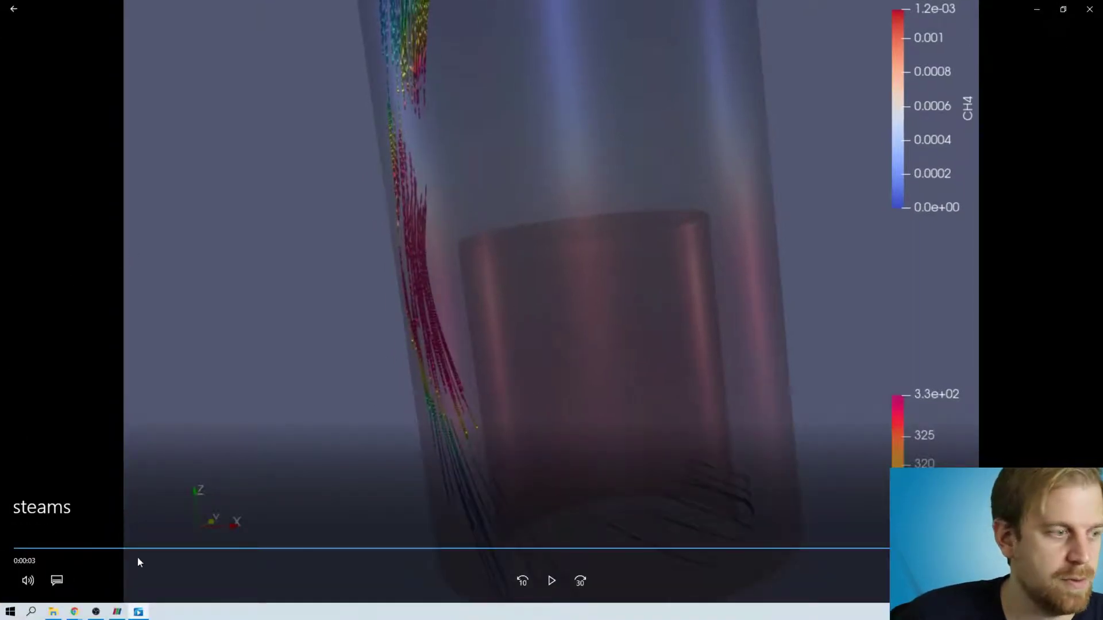
{"action": "left_click", "coordinate": [1090, 13]}
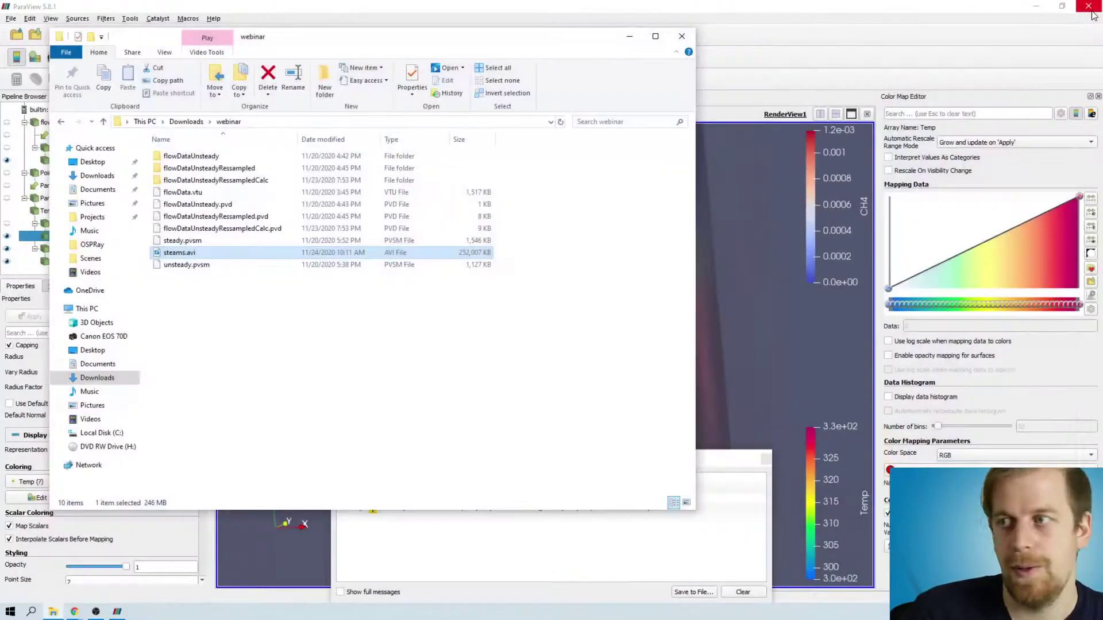
{"action": "left_click", "coordinate": [630, 39]}
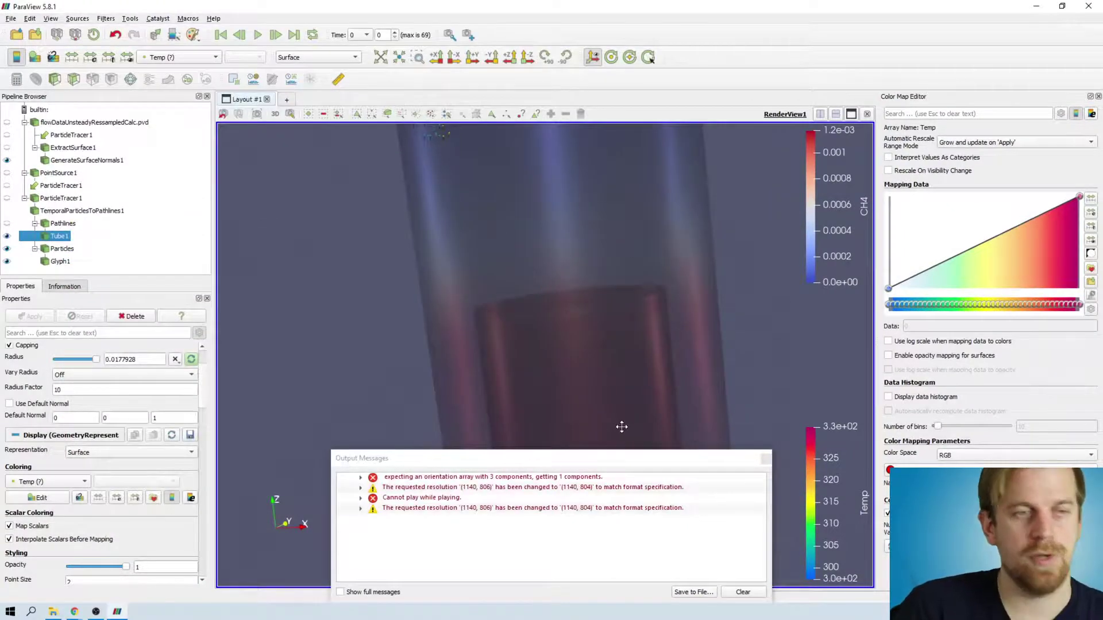
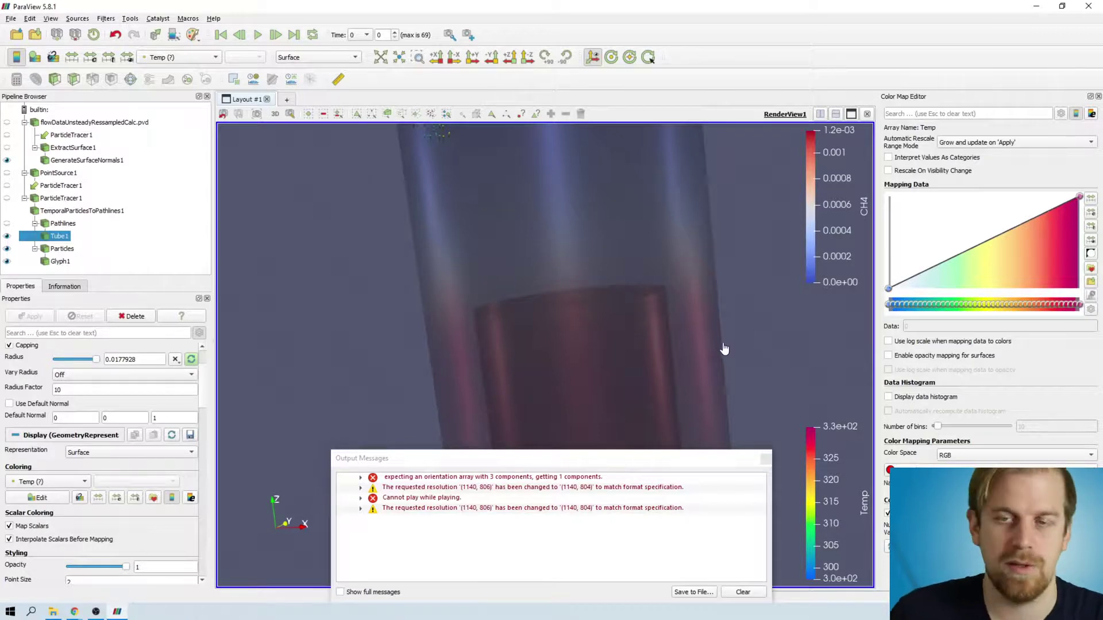
Step: Hide the pathline tubes, particles, arrow glyphs and cylinder surface in the render view
{"action": "left_click_drag", "start_coordinate": [697, 252], "coordinate": [702, 263]}
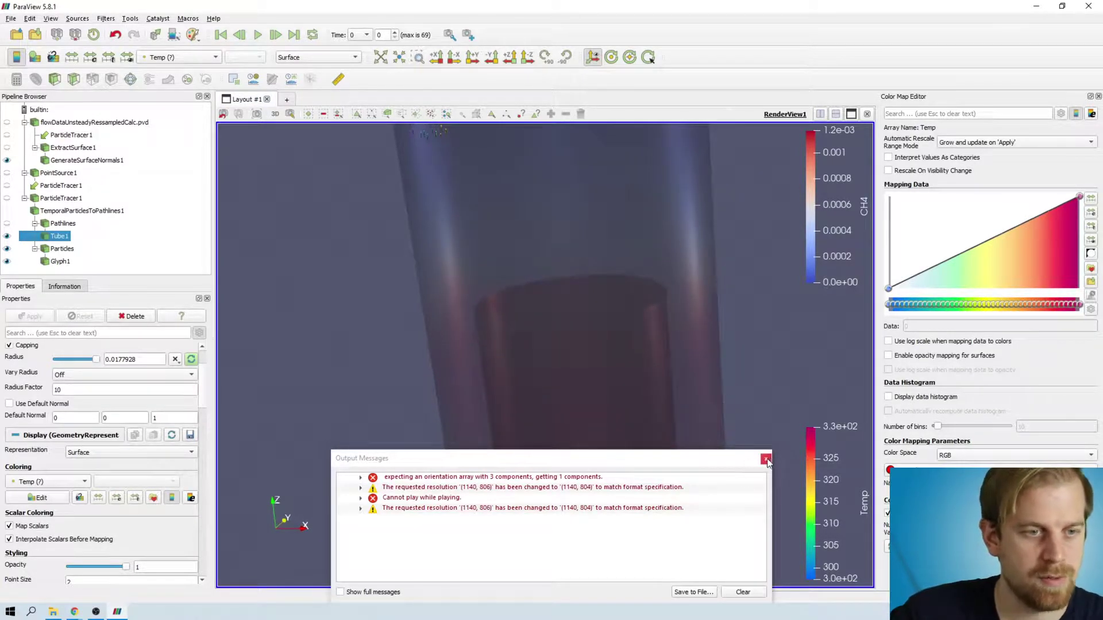
{"action": "left_click", "coordinate": [7, 237]}
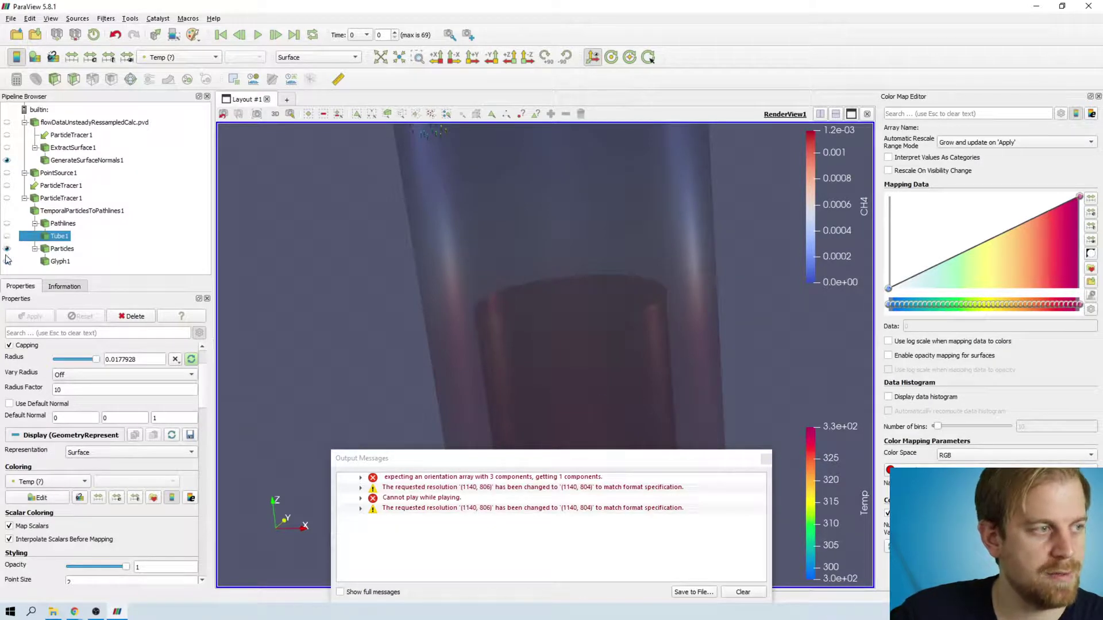
{"action": "left_click", "coordinate": [7, 248]}
{"action": "left_click", "coordinate": [6, 160]}
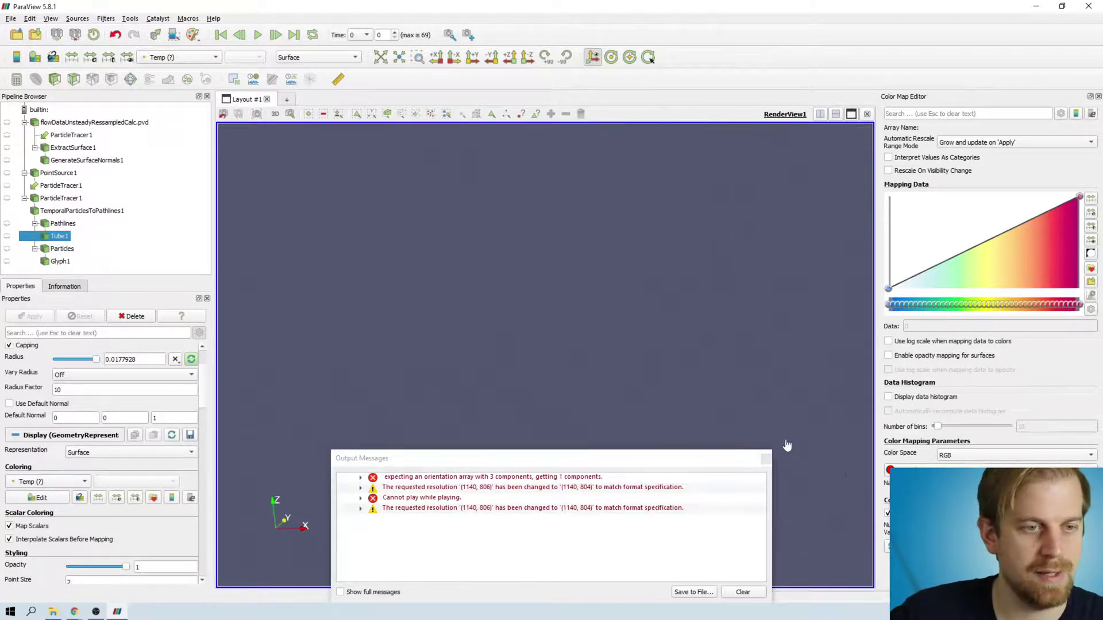
Step: Reset the session, discarding the whole current visualization, and minimize ParaView
{"action": "key", "text": "ctrl+r"}
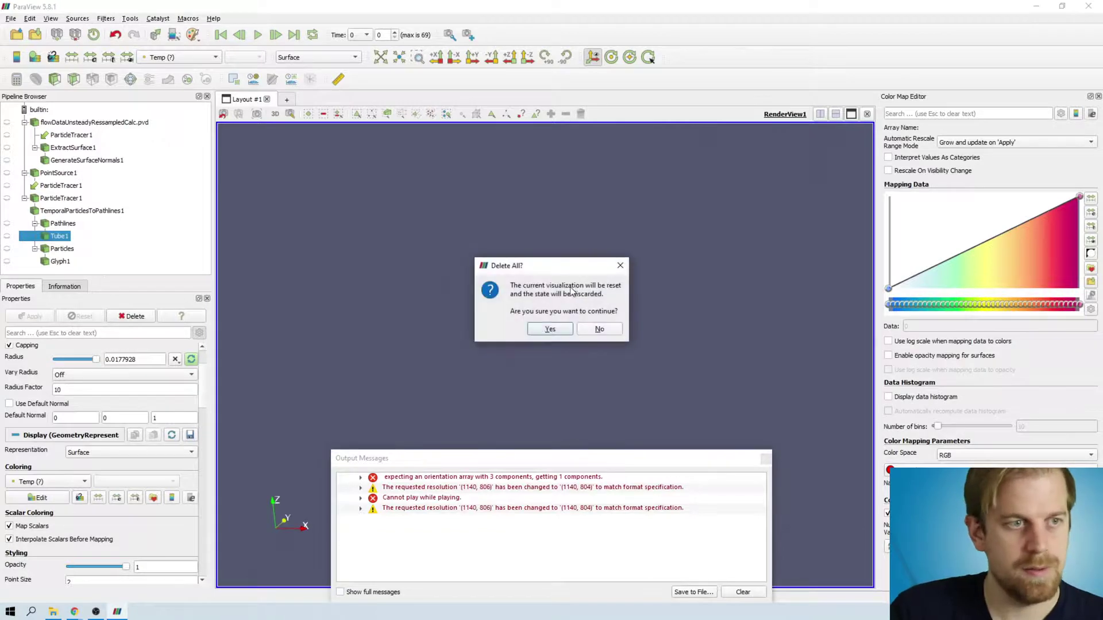
{"action": "left_click", "coordinate": [547, 329]}
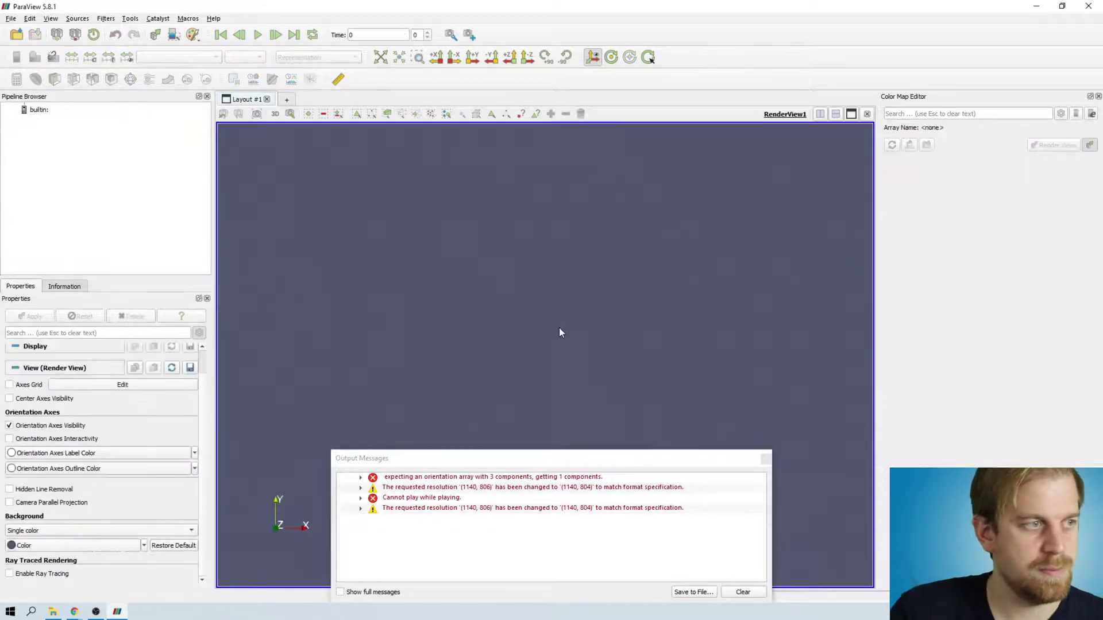
{"action": "left_click", "coordinate": [1037, 6]}
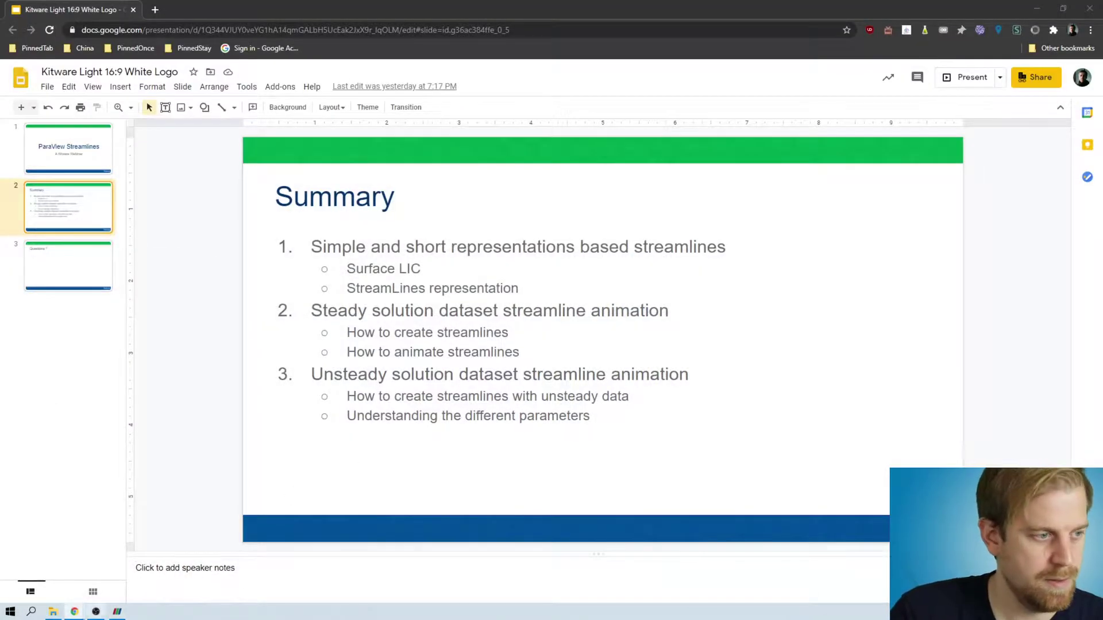
Step: Switch to File Explorer and open flowDataUnsteady.pvd from the webinar folder in Notepad, making Notepad the default app for .pvd files
{"action": "left_click", "coordinate": [53, 611]}
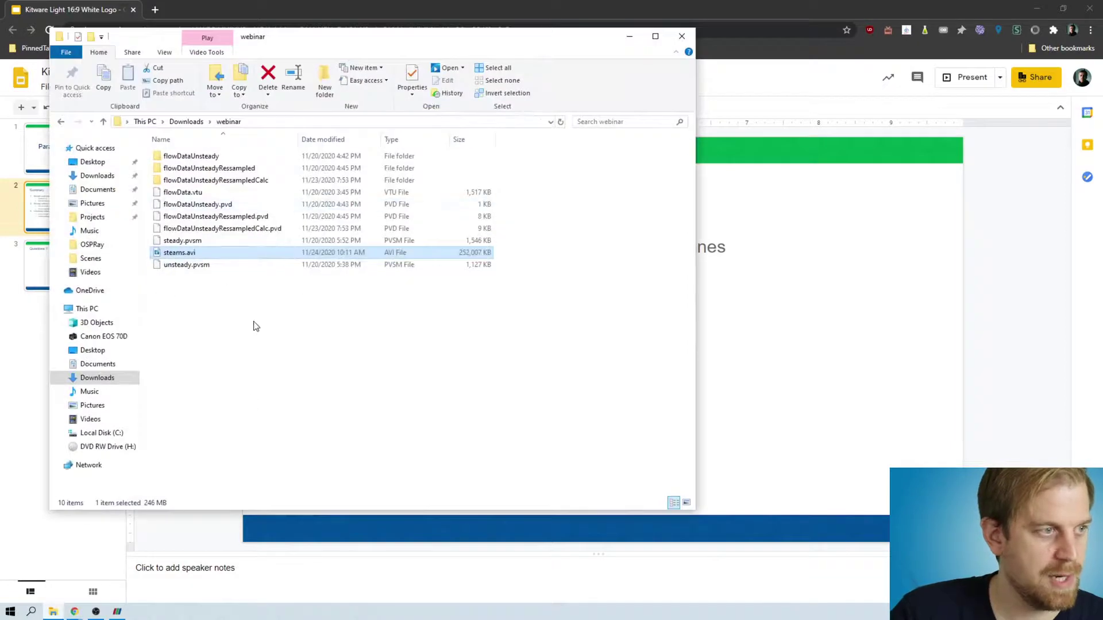
{"action": "left_click", "coordinate": [191, 197]}
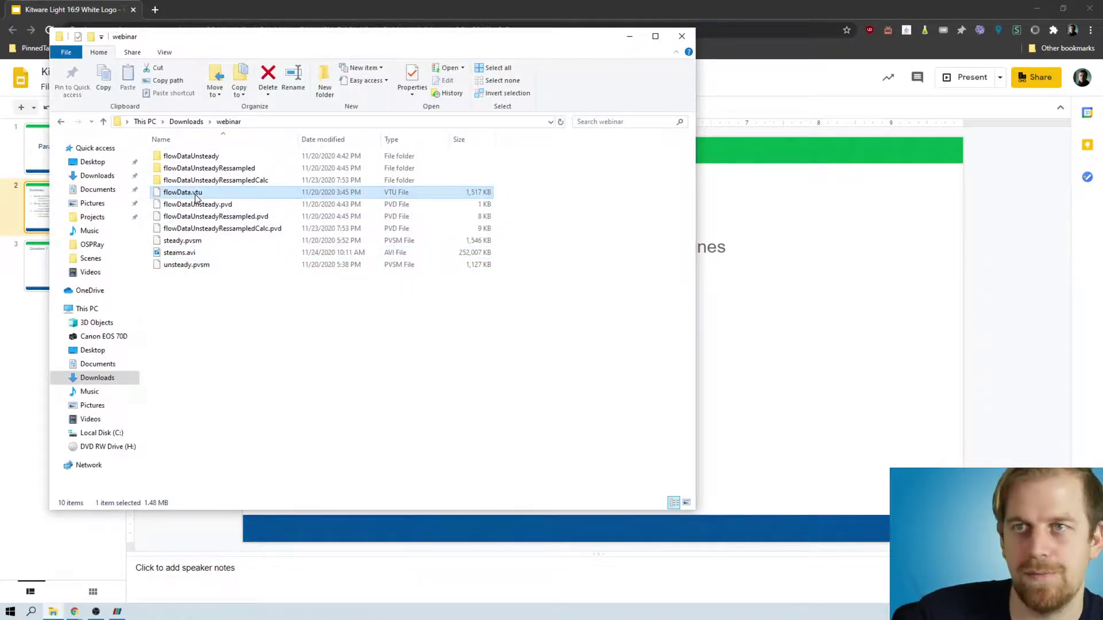
{"action": "left_click", "coordinate": [197, 205]}
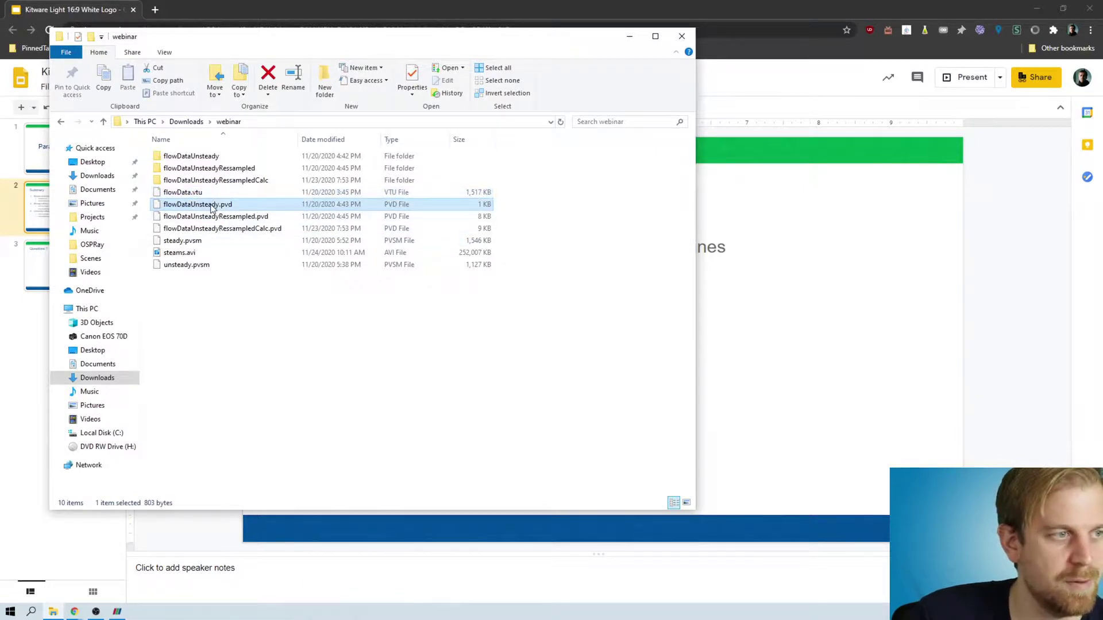
{"action": "right_click", "coordinate": [211, 207]}
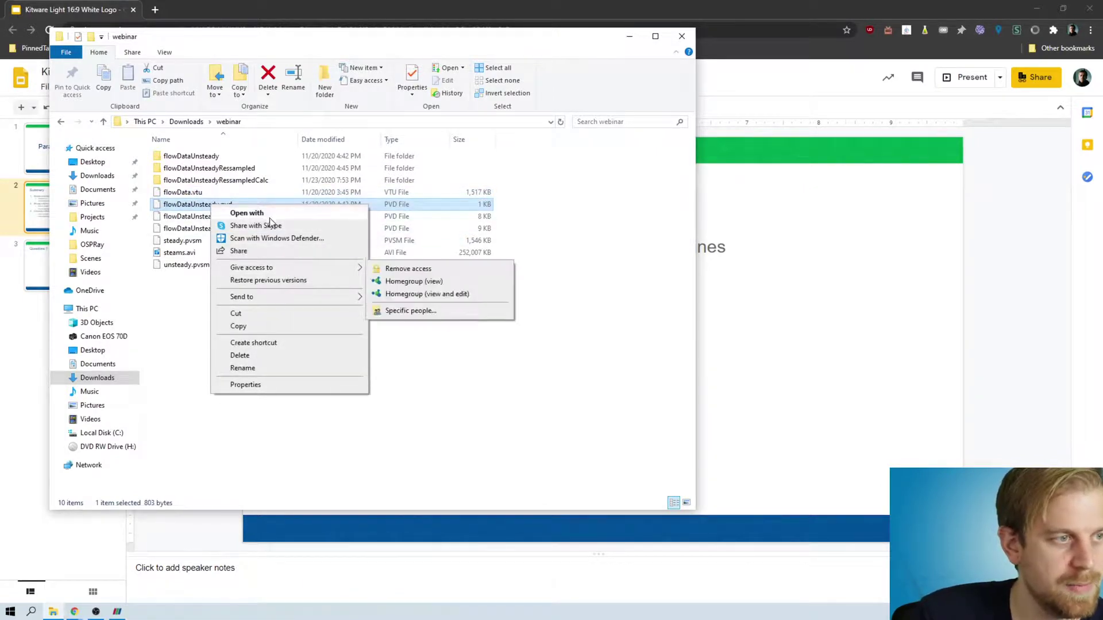
{"action": "left_click", "coordinate": [265, 214]}
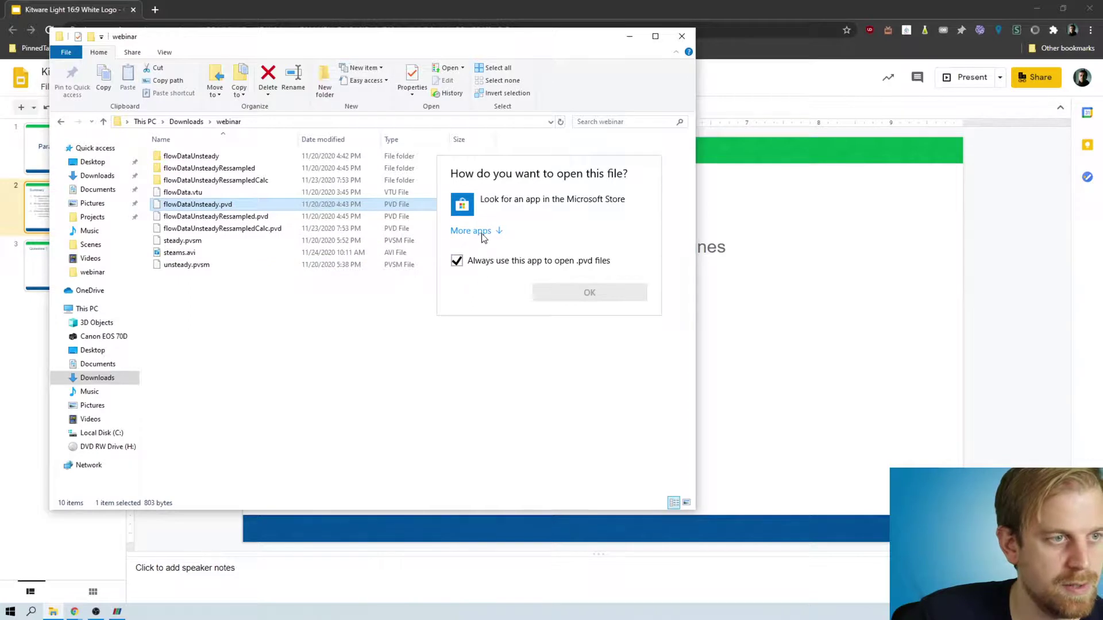
{"action": "left_click", "coordinate": [483, 231]}
{"action": "left_click", "coordinate": [522, 289]}
{"action": "left_click", "coordinate": [586, 432]}
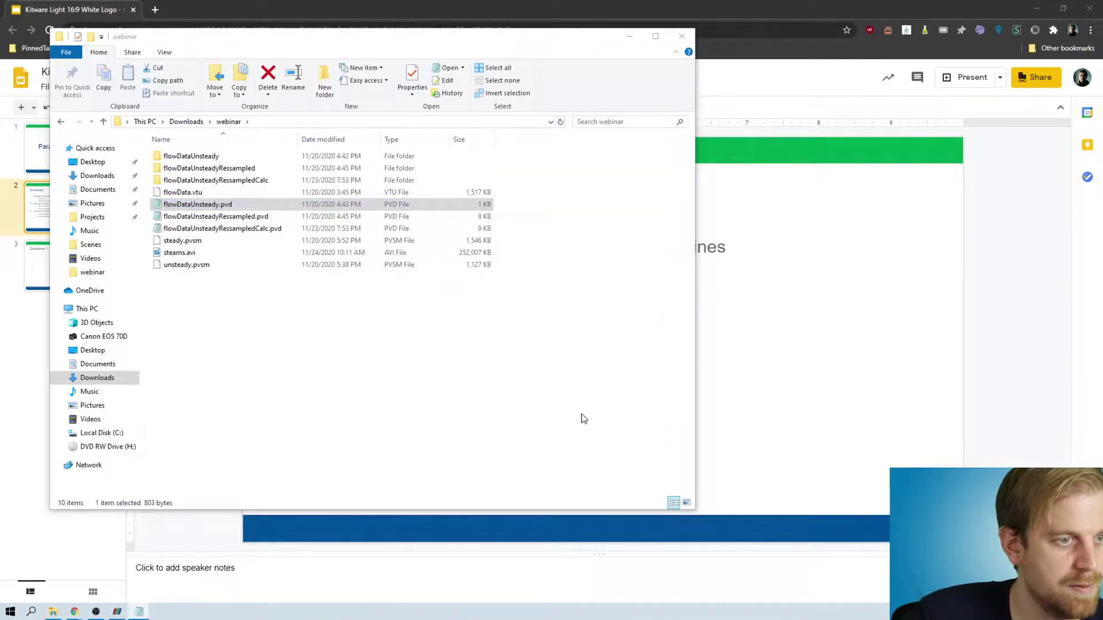
{"action": "left_click", "coordinate": [198, 206]}
{"action": "double_click", "coordinate": [199, 206]}
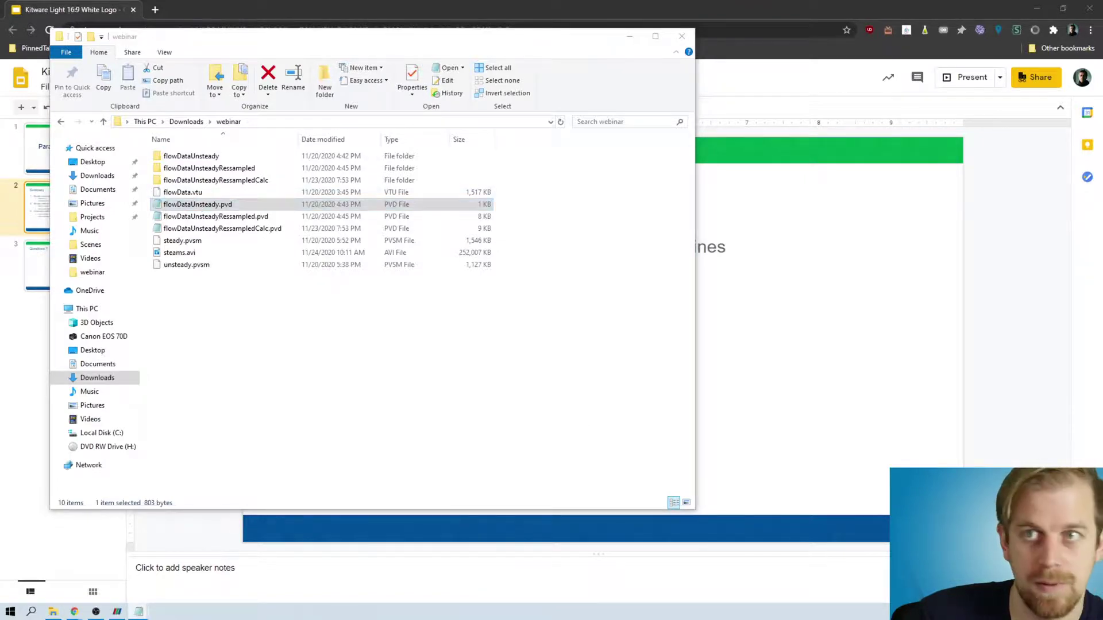
{"action": "left_click_drag", "start_coordinate": [665, 165], "coordinate": [459, 98]}
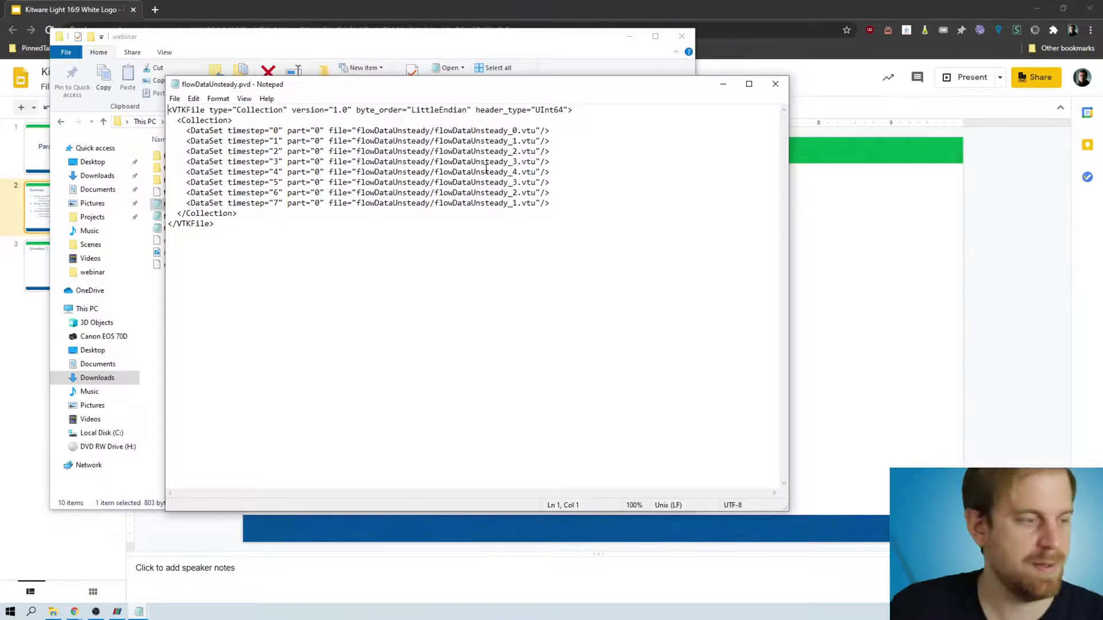
Step: Switch to ParaView and close the Output Messages window
{"action": "key", "text": "alt+Tab"}
{"action": "key", "text": "Tab"}
{"action": "key", "text": "Tab"}
{"action": "key", "text": "Tab"}
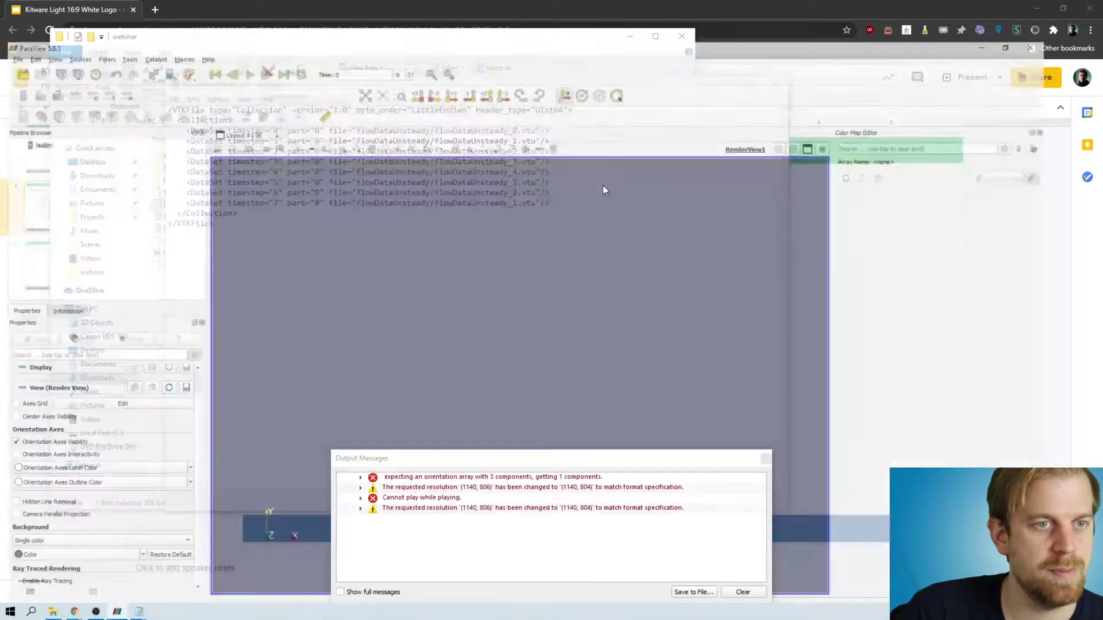
{"action": "scroll", "coordinate": [147, 376], "scroll_direction": "up", "scroll_amount": 1}
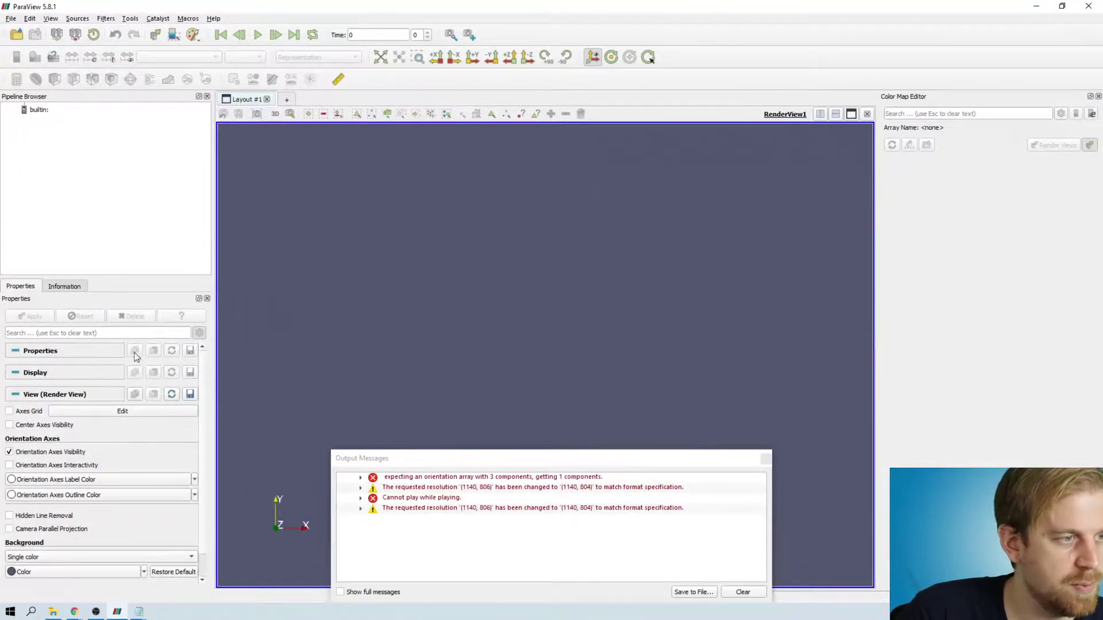
{"action": "left_click", "coordinate": [766, 458]}
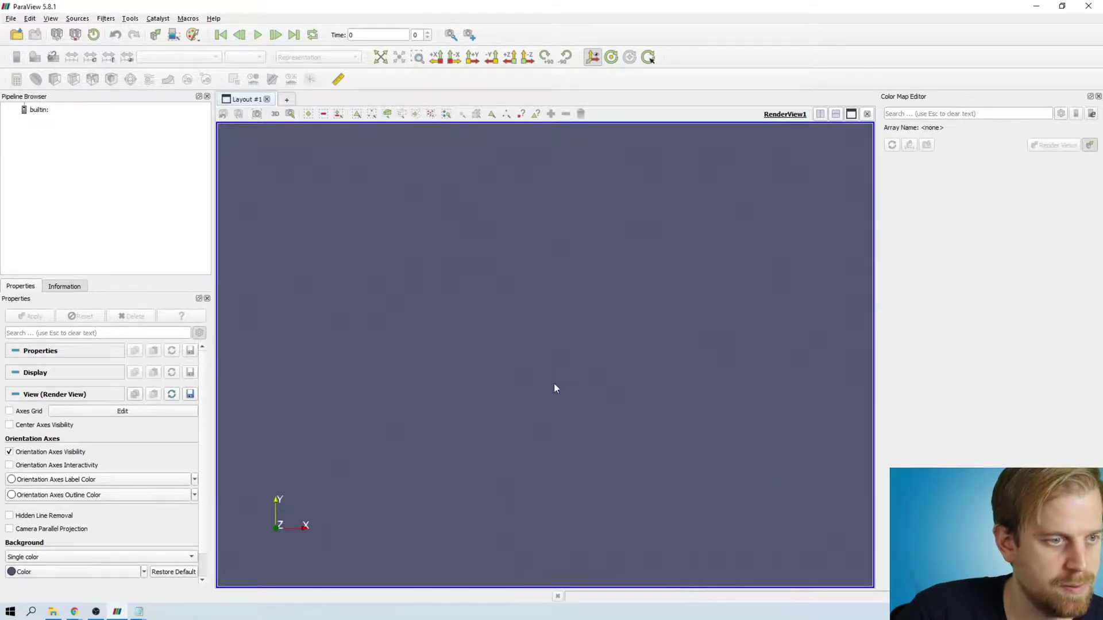
Step: Add a Wavelet source with its default settings and apply it
{"action": "key", "text": "ctrl+space"}
{"action": "type", "text": "wa"}
{"action": "key", "text": "Return"}
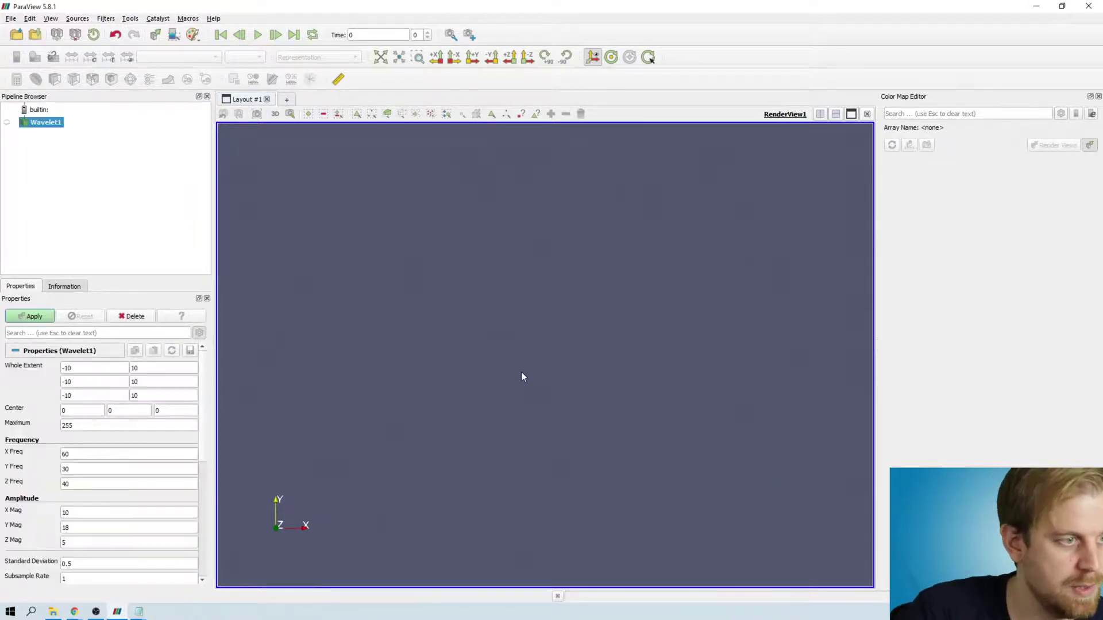
{"action": "left_click", "coordinate": [32, 317]}
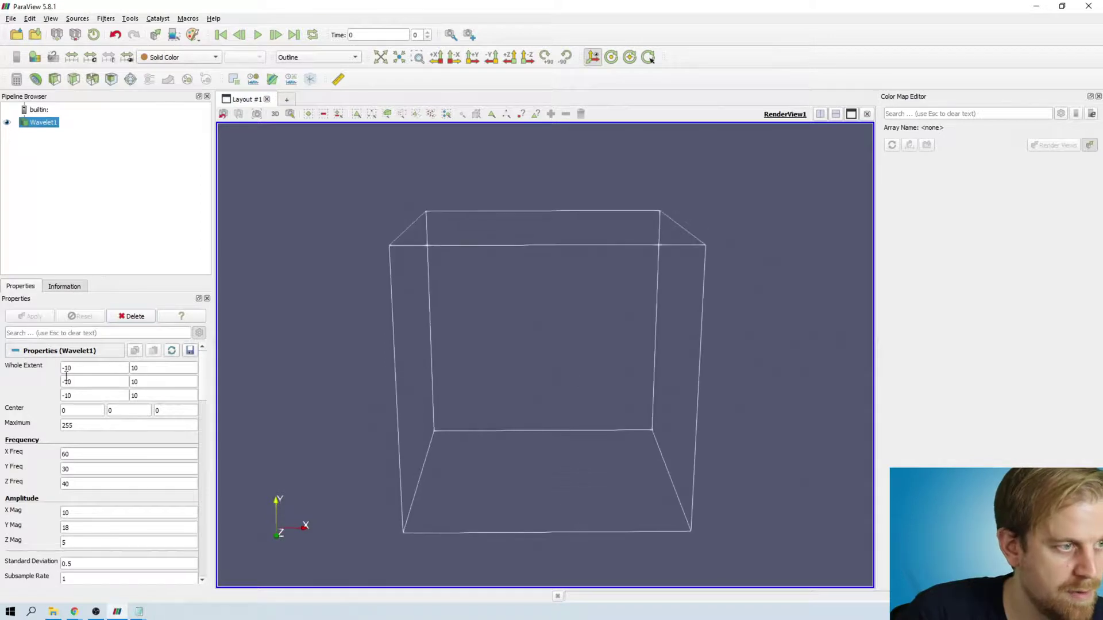
Step: Set the minimum X value of the Wavelet's Whole Extent to -2 and apply the change
{"action": "double_click", "coordinate": [97, 368]}
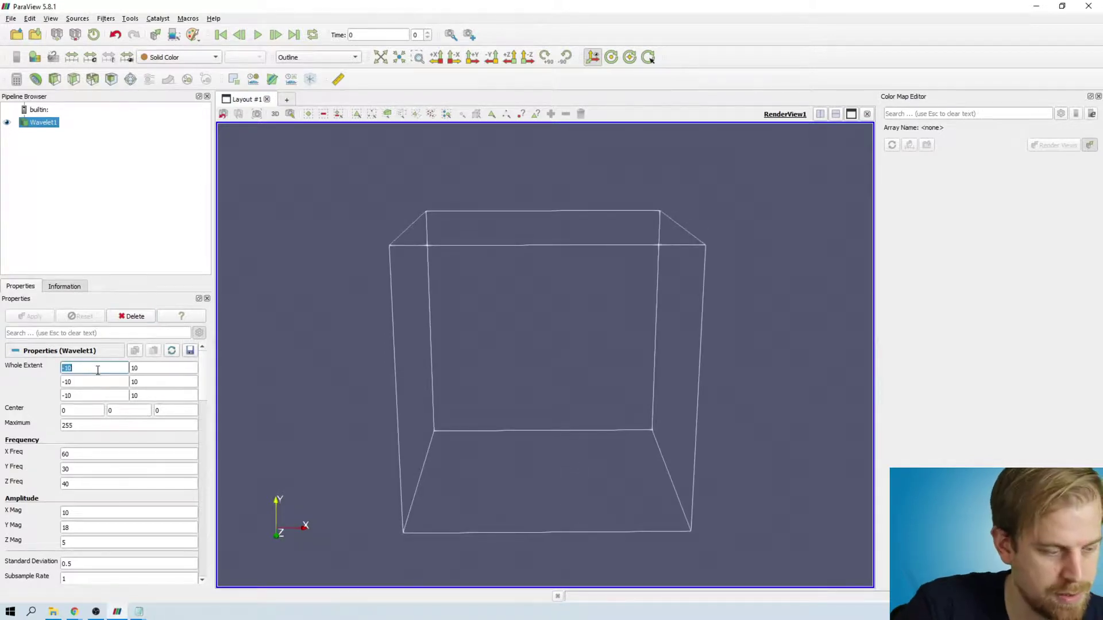
{"action": "type", "text": "-2"}
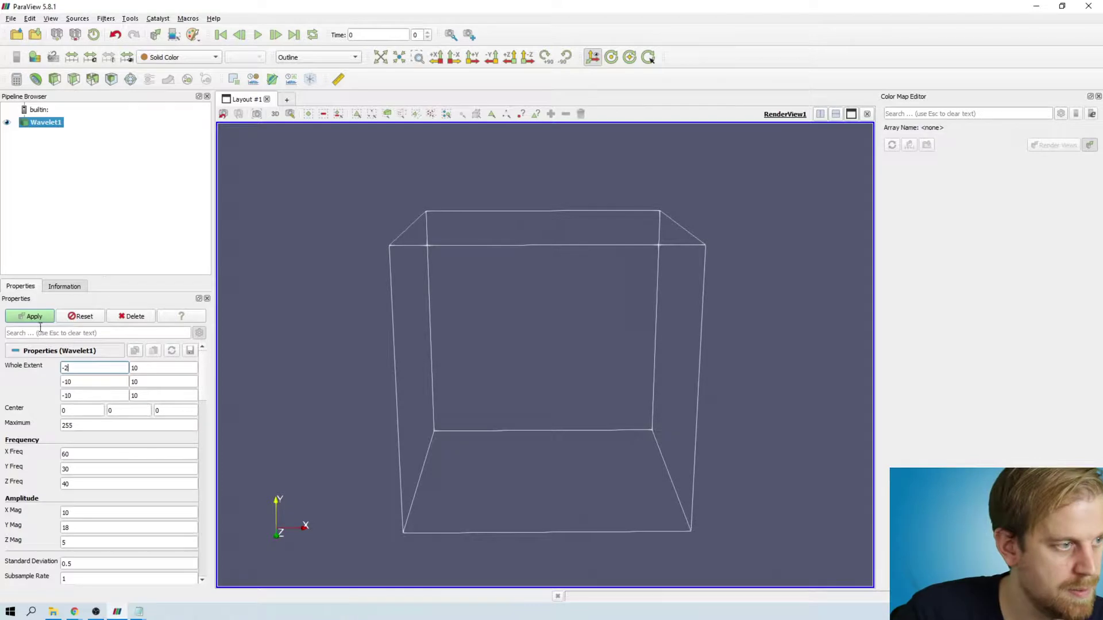
{"action": "left_click", "coordinate": [38, 320]}
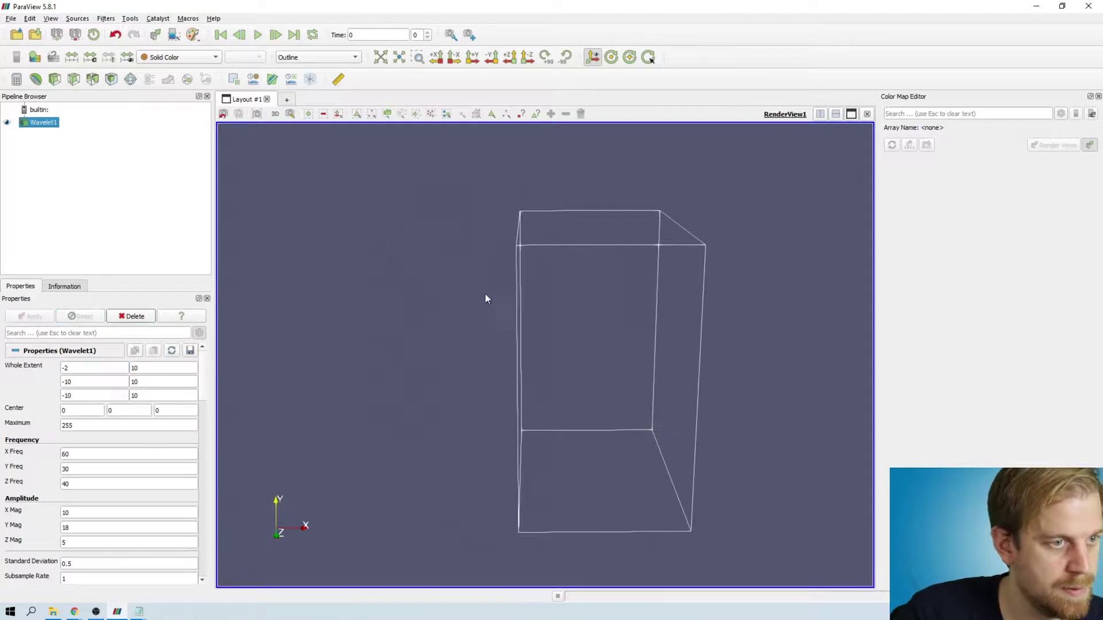
{"action": "key", "text": "ctrl+space"}
{"action": "type", "text": "w"}
{"action": "key", "text": "BackSpace"}
{"action": "type", "text": "wa"}
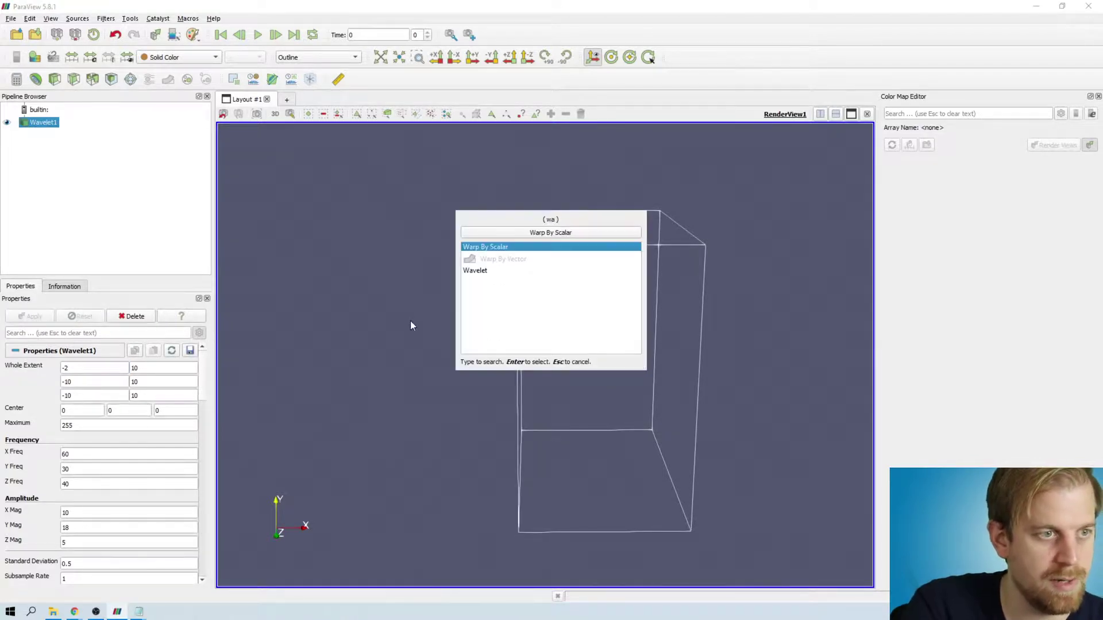
{"action": "key", "text": "Return"}
{"action": "left_click", "coordinate": [142, 321]}
Step: Add a second Wavelet source to the pipeline
{"action": "key", "text": "ctrl+space"}
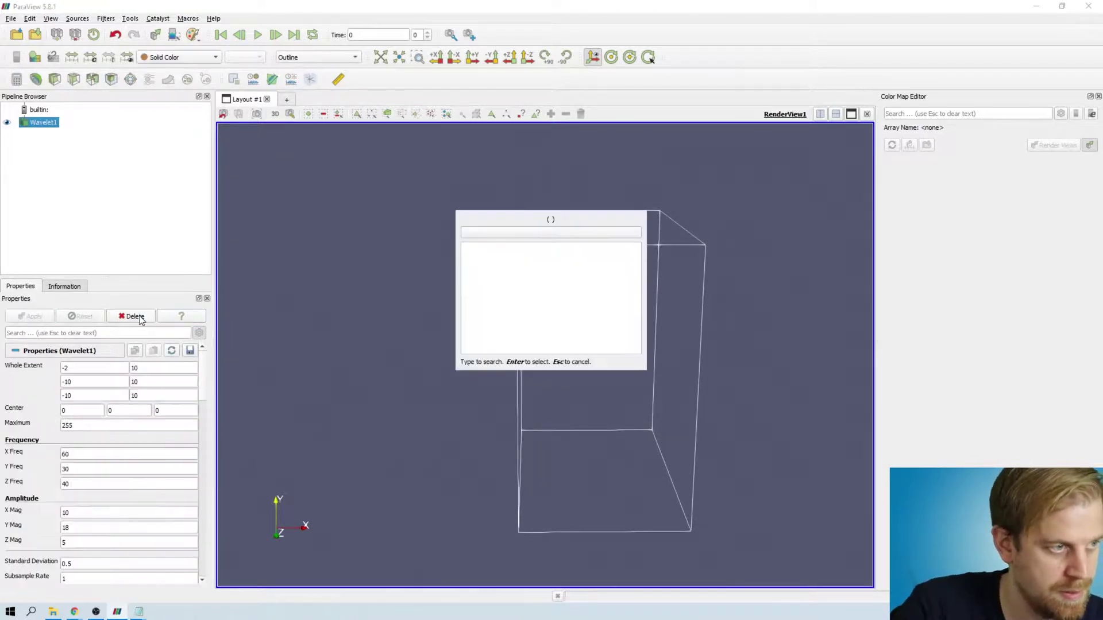
{"action": "type", "text": "wa"}
{"action": "key", "text": "Return"}
{"action": "scroll", "coordinate": [148, 362], "scroll_direction": "down", "scroll_amount": 1}
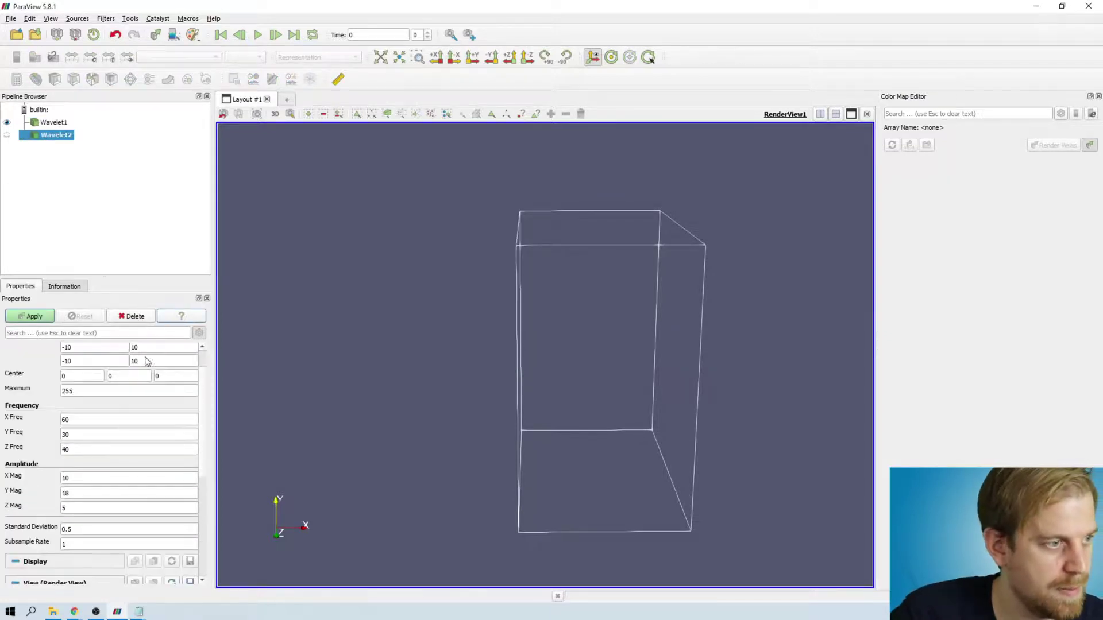
Step: Copy the properties of Wavelet1, paste them onto Wavelet2 and apply them
{"action": "left_click", "coordinate": [58, 124]}
{"action": "scroll", "coordinate": [154, 367], "scroll_direction": "up", "scroll_amount": 1}
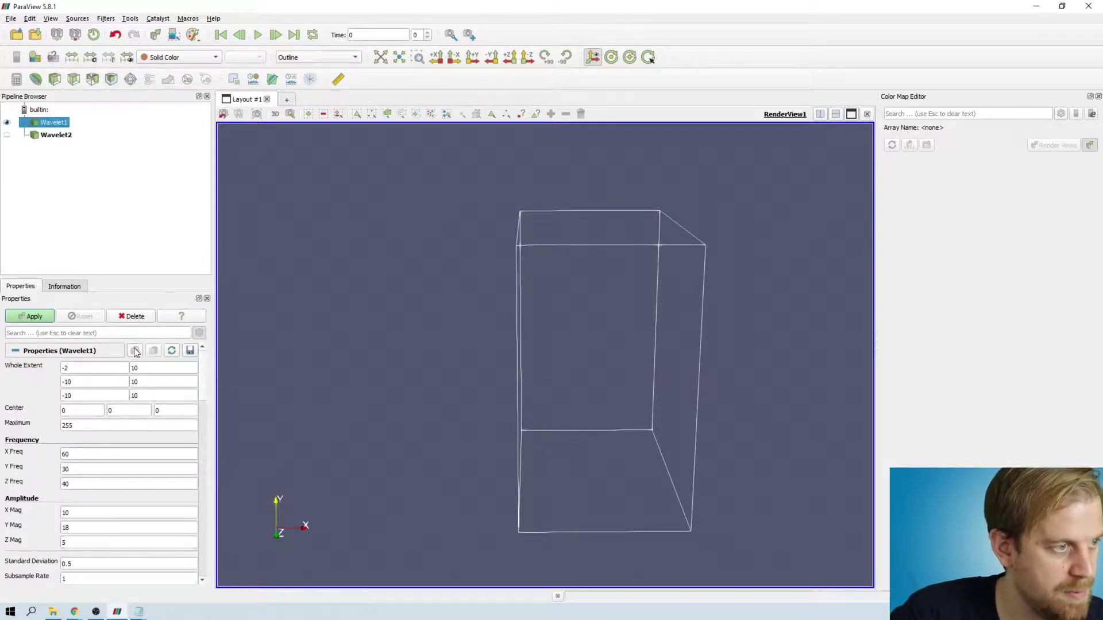
{"action": "left_click", "coordinate": [66, 138]}
{"action": "left_click", "coordinate": [155, 350]}
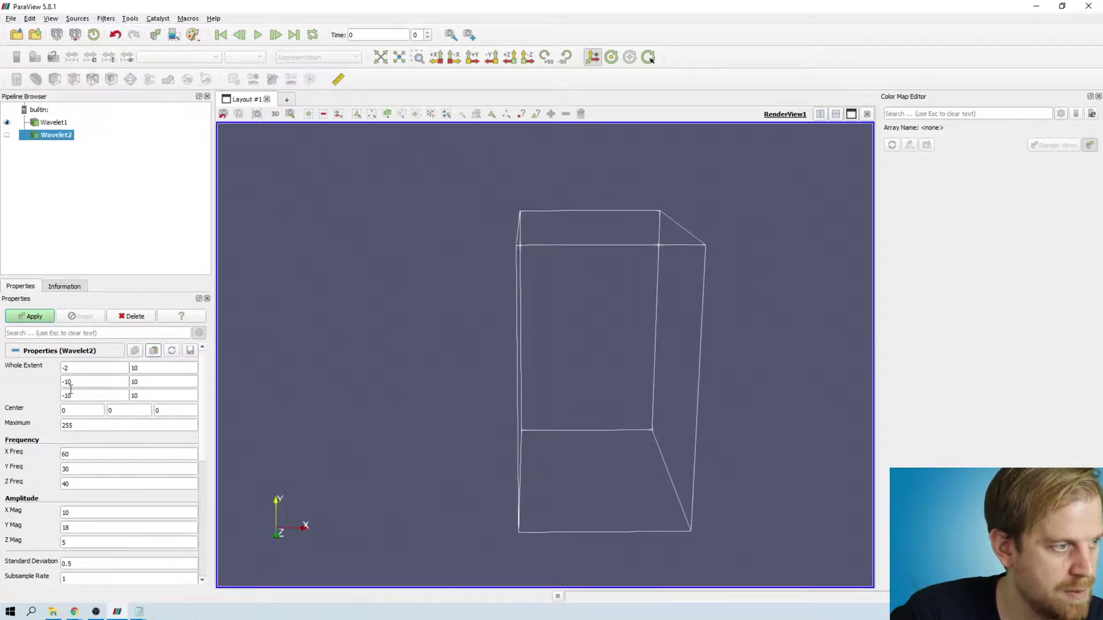
{"action": "left_click", "coordinate": [30, 316]}
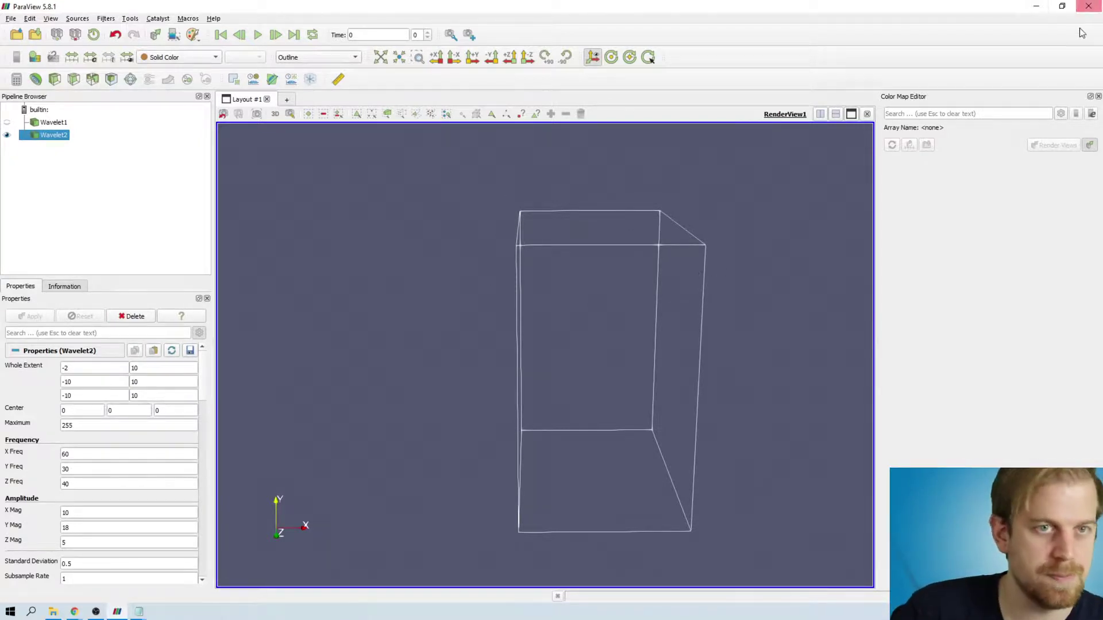
Step: Reset the session to discard both Wavelet sources
{"action": "key", "text": "ctrl+r"}
{"action": "key", "text": "Return"}
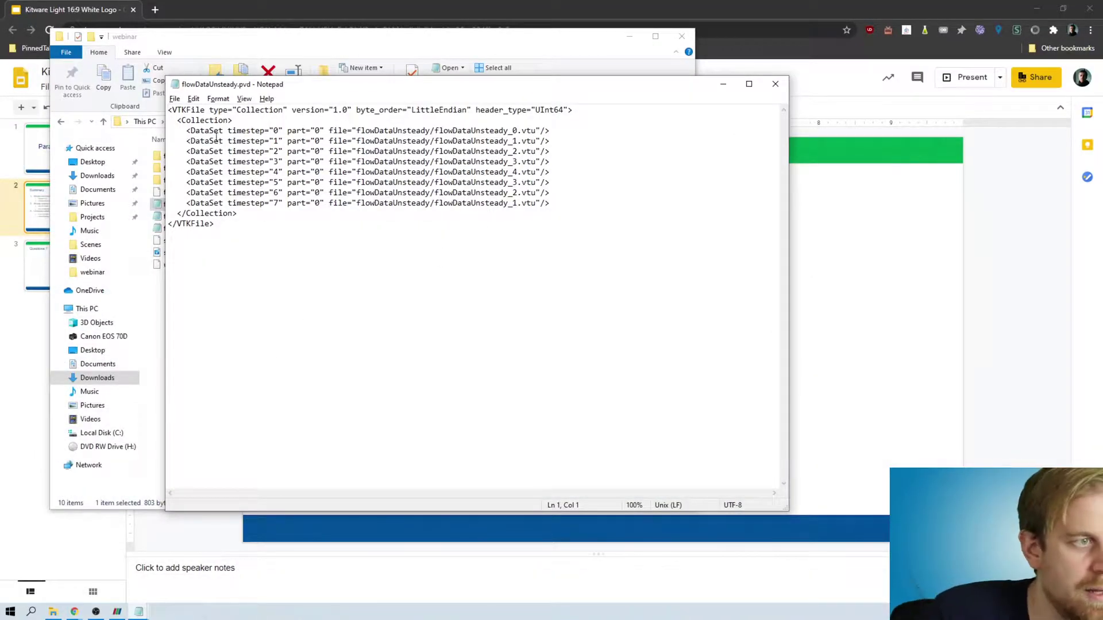
Step: Switch to Notepad, examine the DataSet timestep lines and place the window beside the webinar folder's file list
{"action": "left_click_drag", "start_coordinate": [191, 130], "coordinate": [468, 153]}
{"action": "left_click_drag", "start_coordinate": [593, 132], "coordinate": [592, 140]}
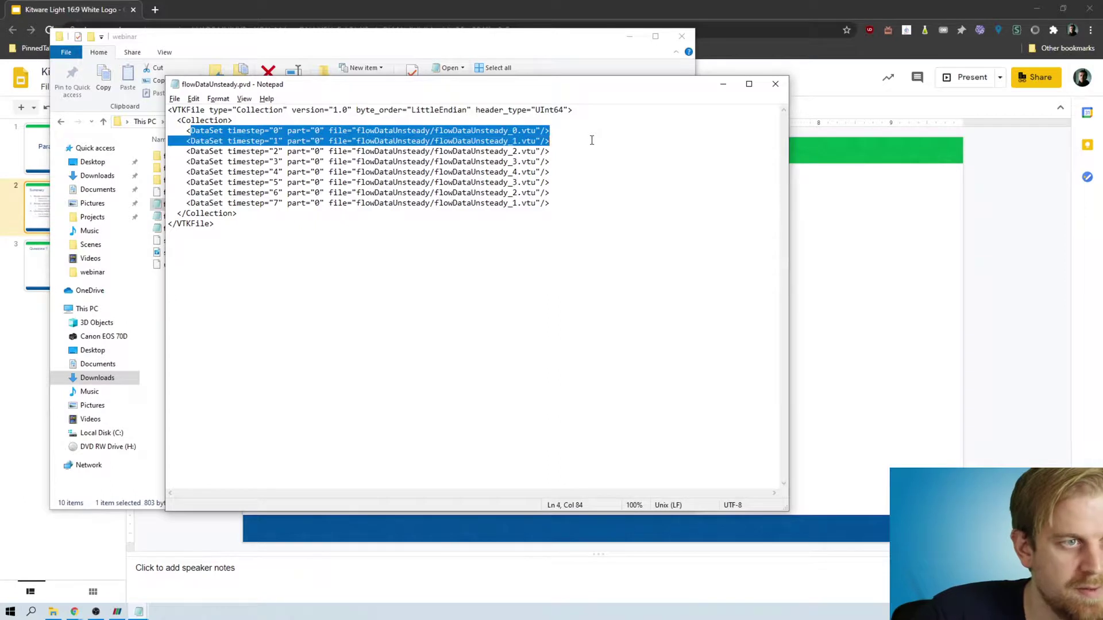
{"action": "left_click", "coordinate": [590, 152]}
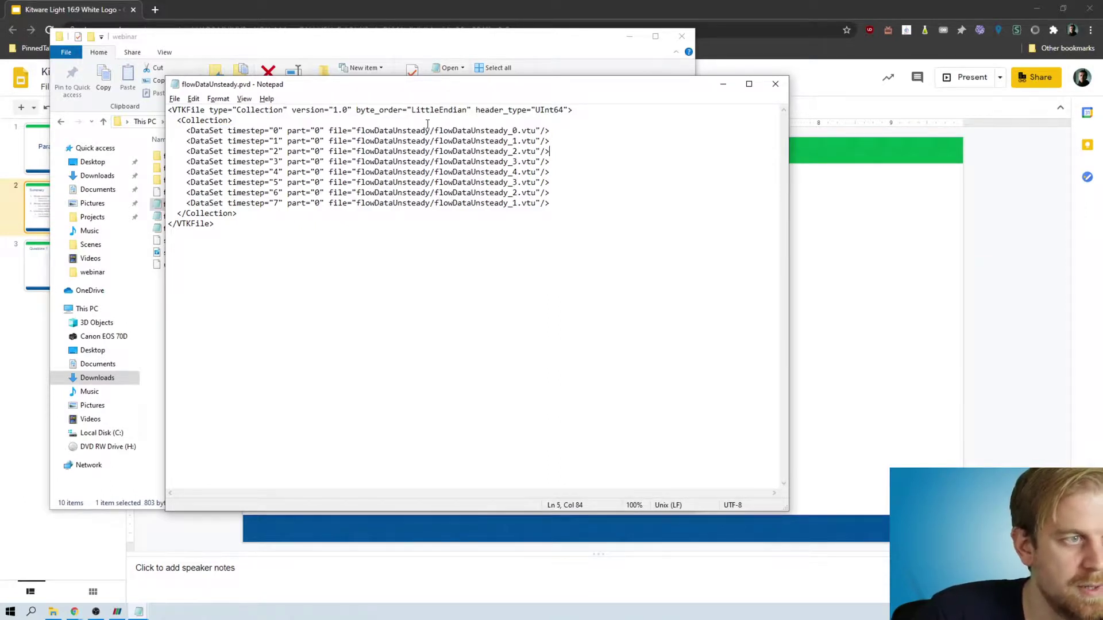
{"action": "double_click", "coordinate": [540, 90]}
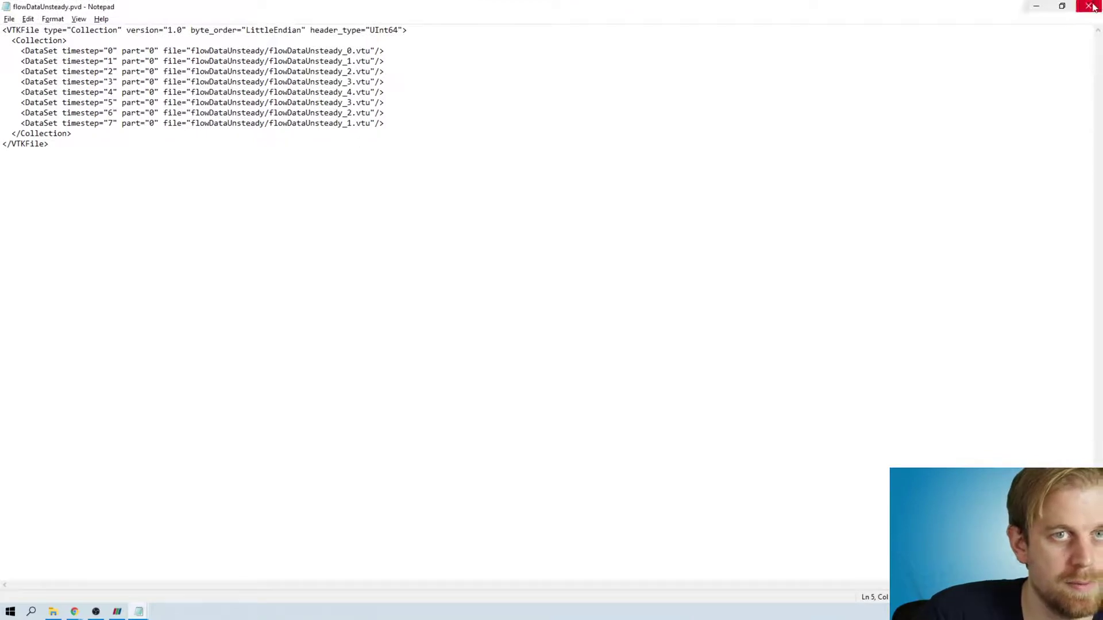
{"action": "left_click", "coordinate": [1062, 6]}
{"action": "left_click_drag", "start_coordinate": [615, 85], "coordinate": [912, 67]}
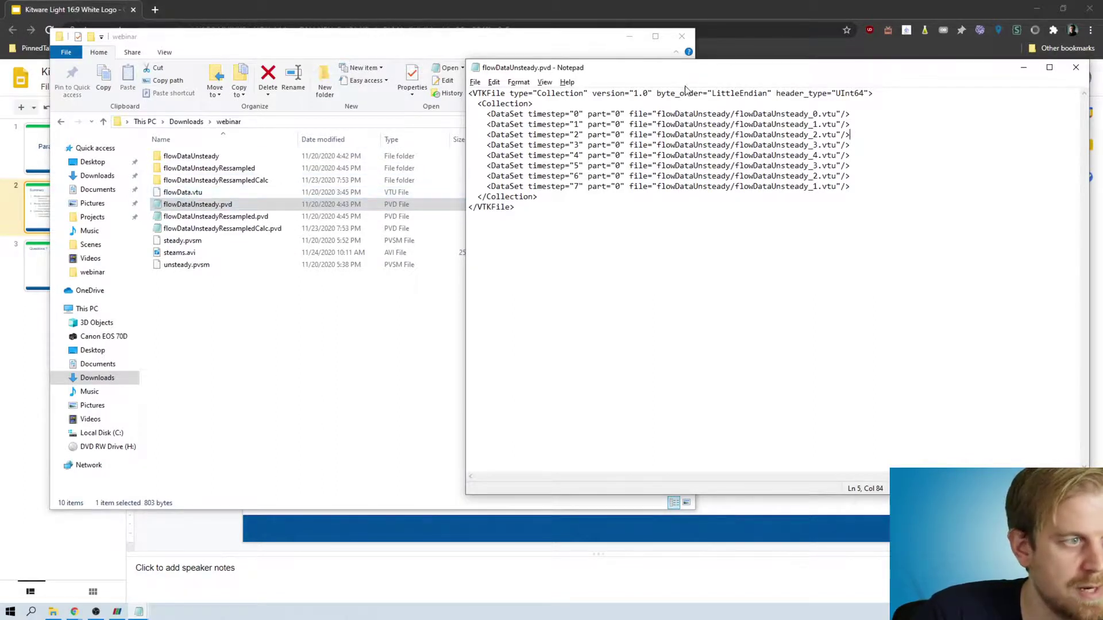
Step: Shorten the file paths of the timestep 0 and timestep 1 DataSet lines to flowData.vtu
{"action": "left_click_drag", "start_coordinate": [693, 113], "coordinate": [818, 114]}
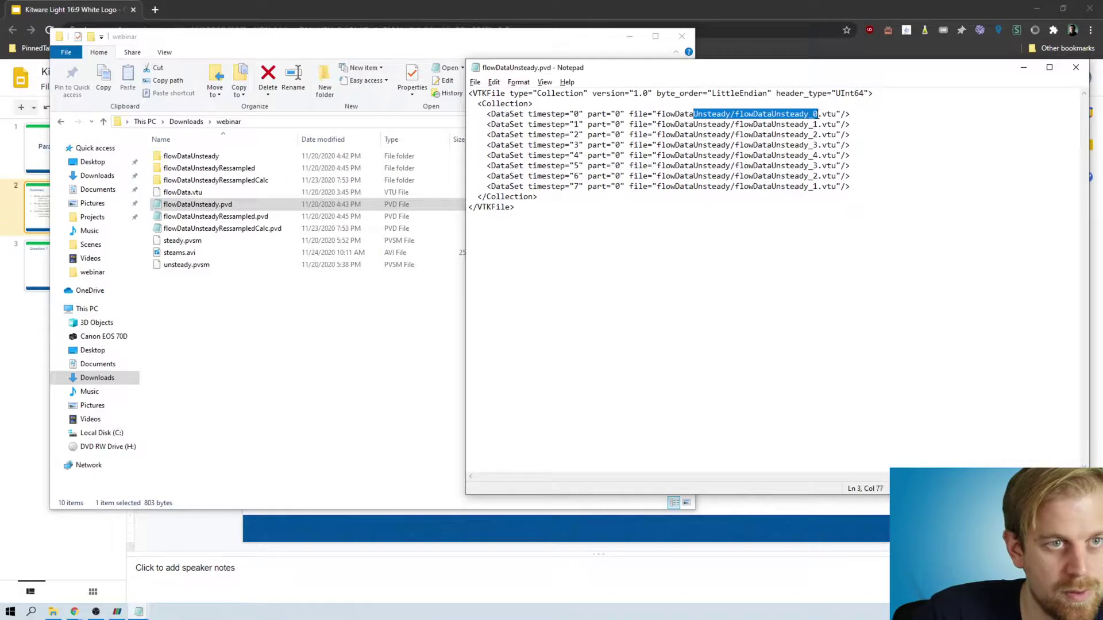
{"action": "key", "text": "BackSpace"}
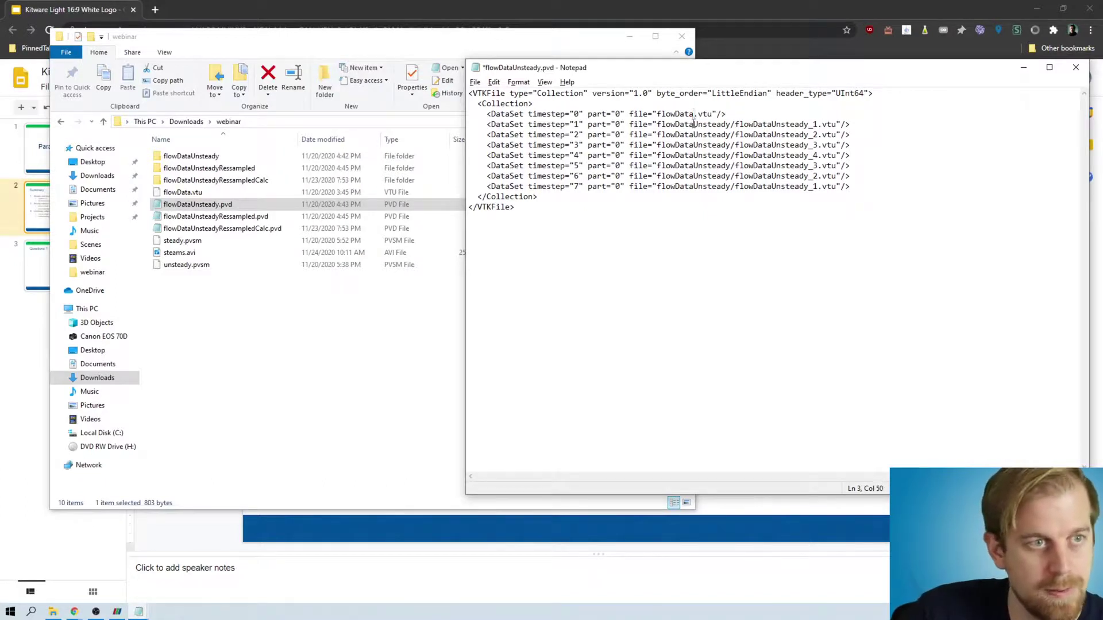
{"action": "left_click_drag", "start_coordinate": [694, 124], "coordinate": [820, 124]}
{"action": "key", "text": "BackSpace"}
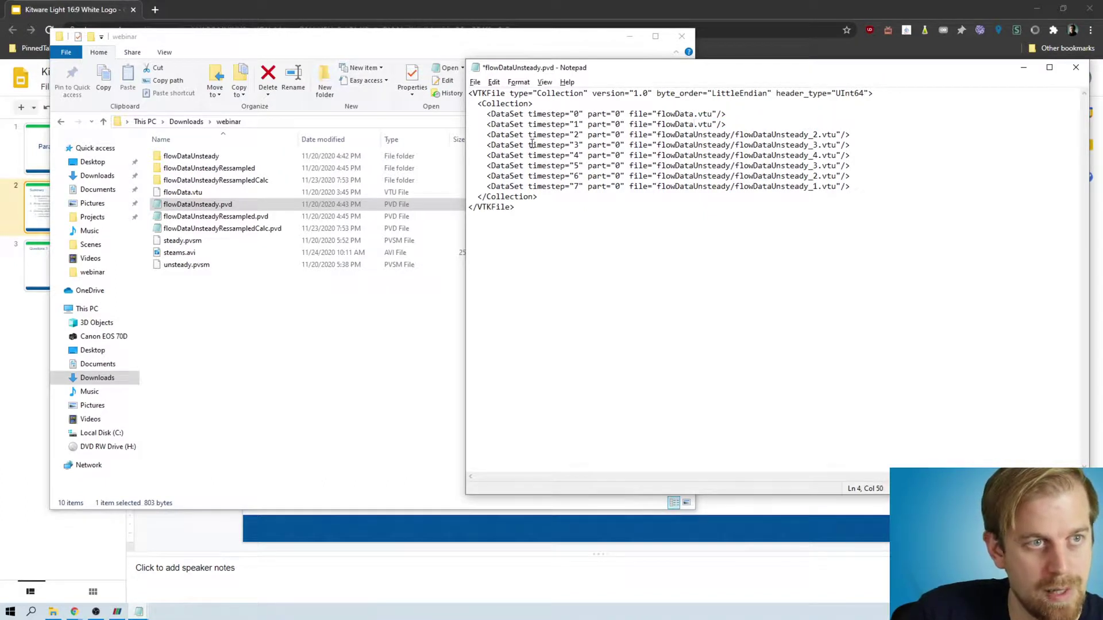
Step: Delete the DataSet lines for timesteps 2 to 7 from flowDataUnsteady.pvd and save the file
{"action": "left_click_drag", "start_coordinate": [476, 133], "coordinate": [882, 186]}
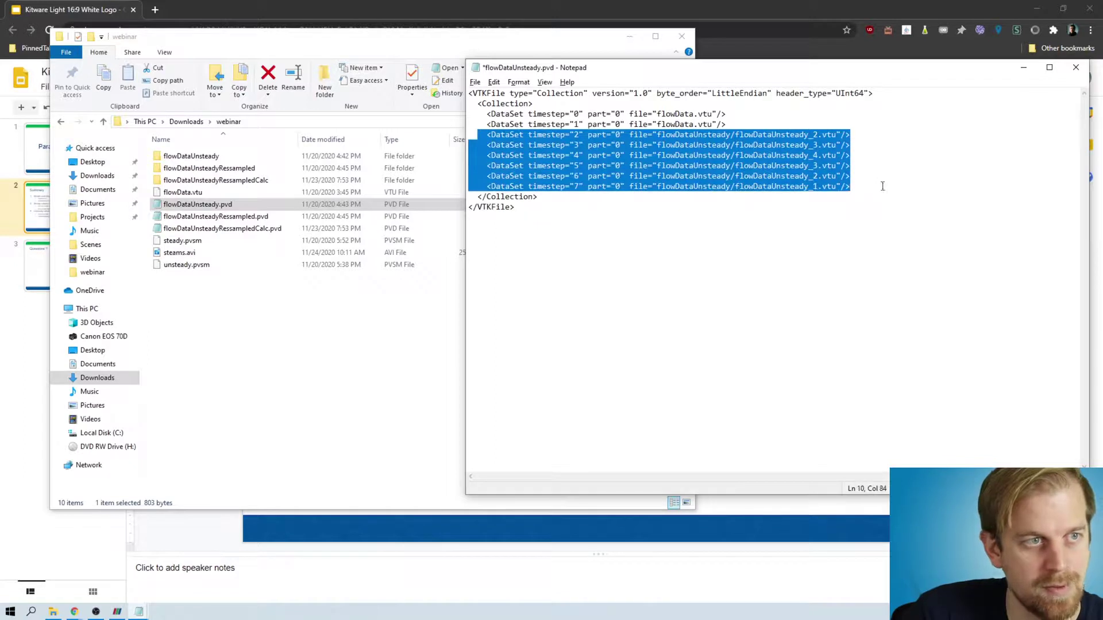
{"action": "left_click", "coordinate": [882, 186]}
{"action": "left_click_drag", "start_coordinate": [516, 136], "coordinate": [529, 145]}
{"action": "left_click_drag", "start_coordinate": [856, 187], "coordinate": [469, 138]}
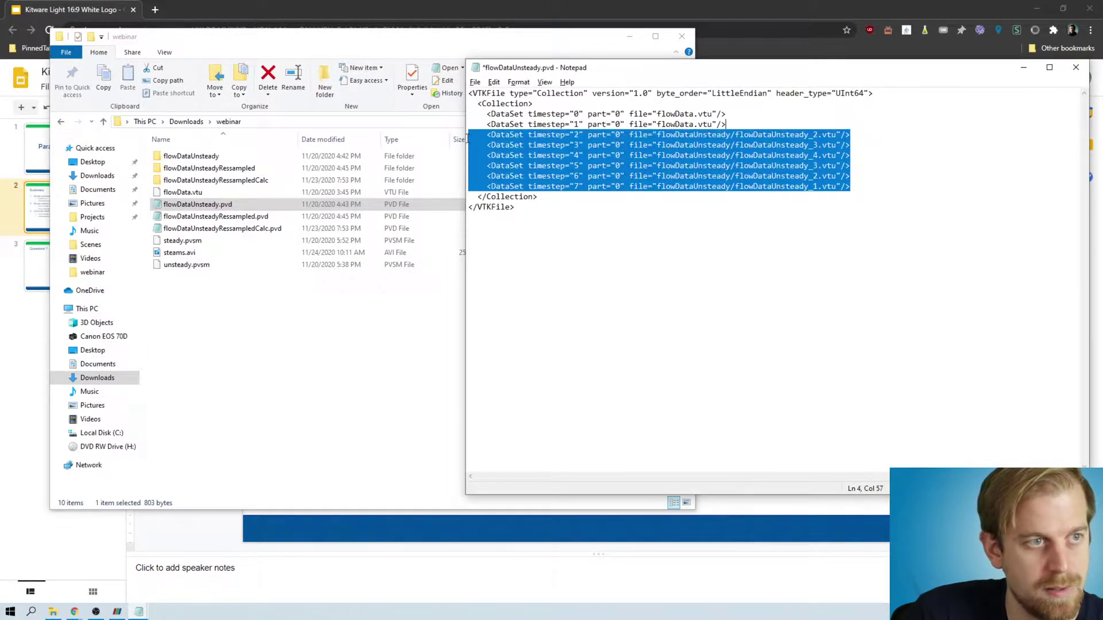
{"action": "key", "text": "Delete"}
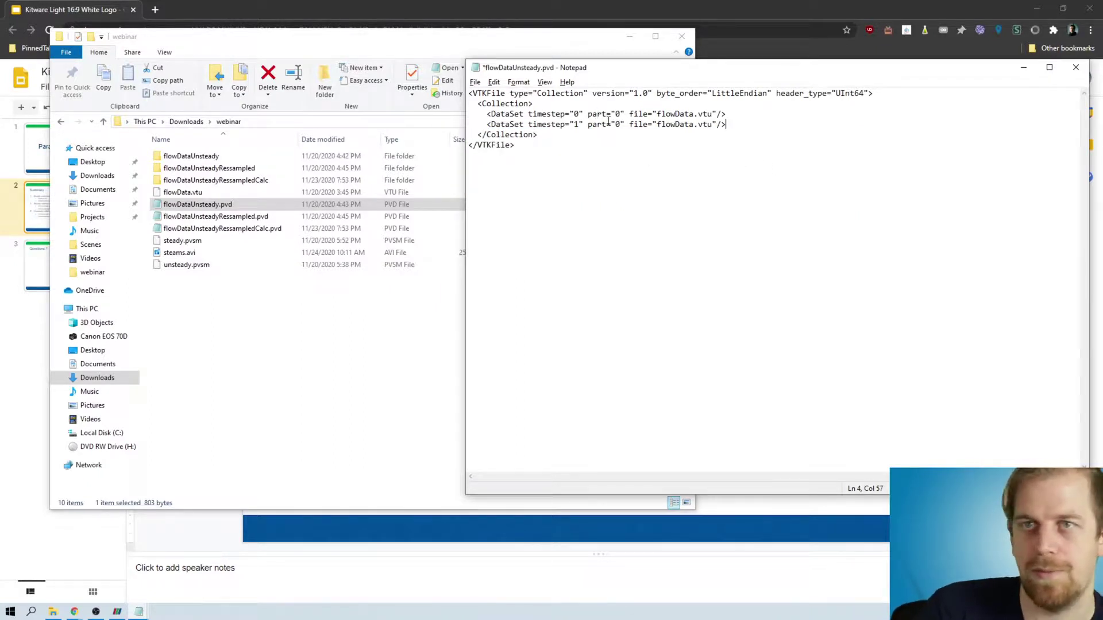
{"action": "left_click", "coordinate": [476, 84]}
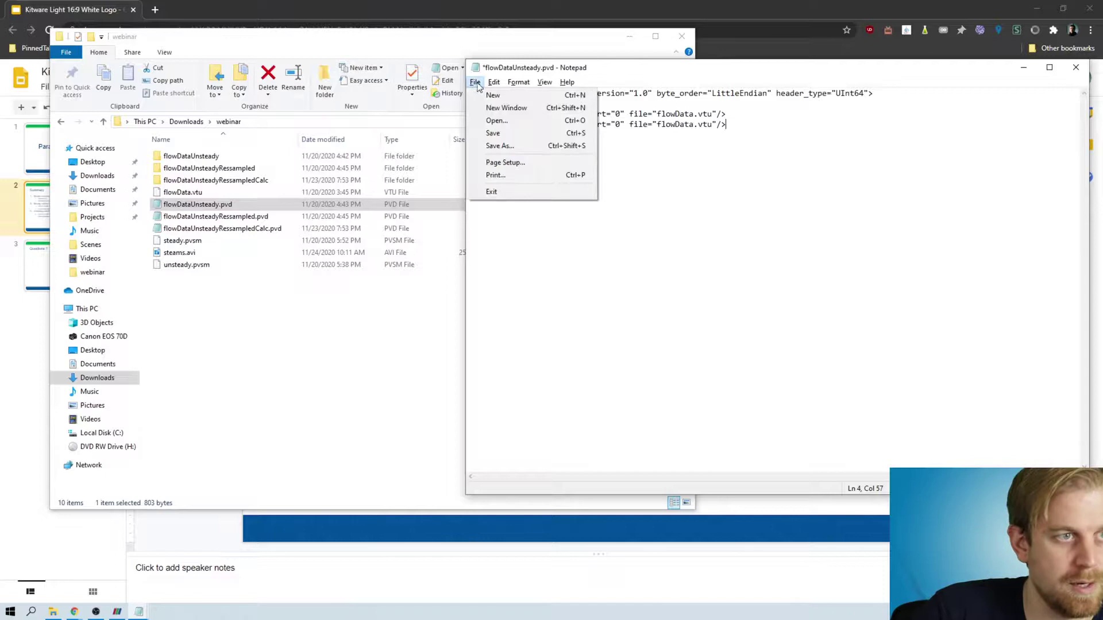
{"action": "left_click", "coordinate": [487, 133]}
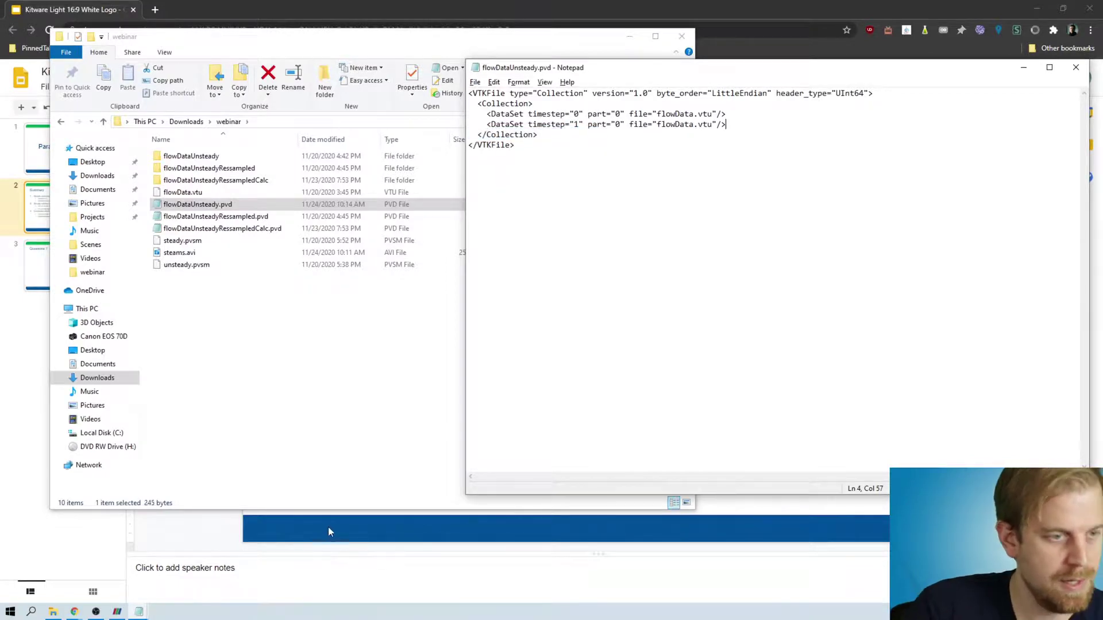
Step: Switch to ParaView, load flowDataUnsteady.pvd from the webinar folder and check its list of time values
{"action": "key", "text": "alt+Tab"}
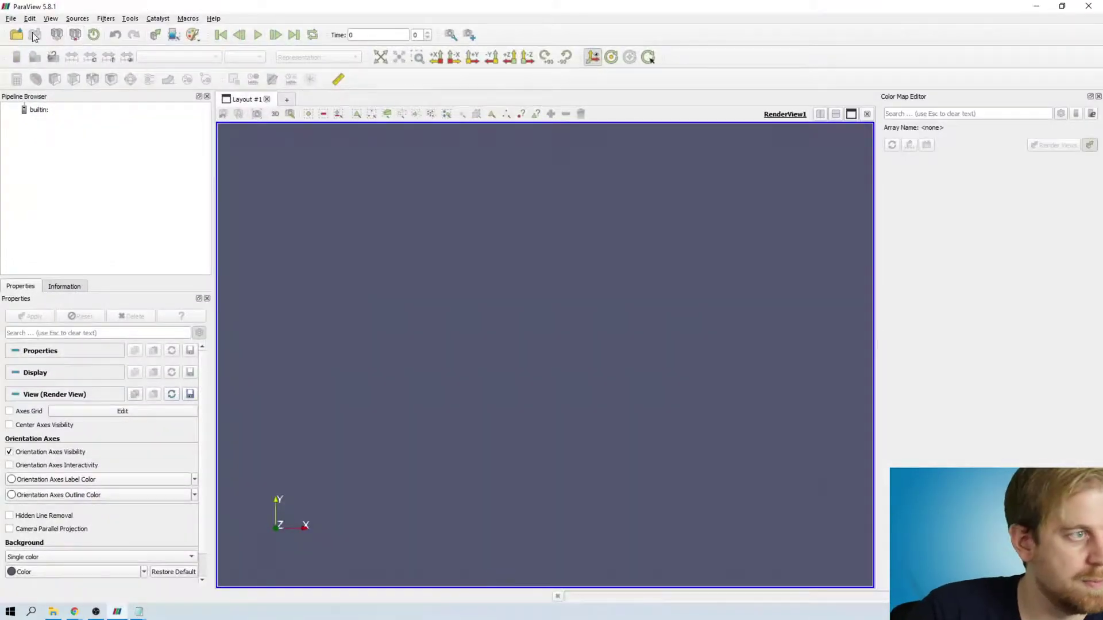
{"action": "left_click", "coordinate": [16, 34]}
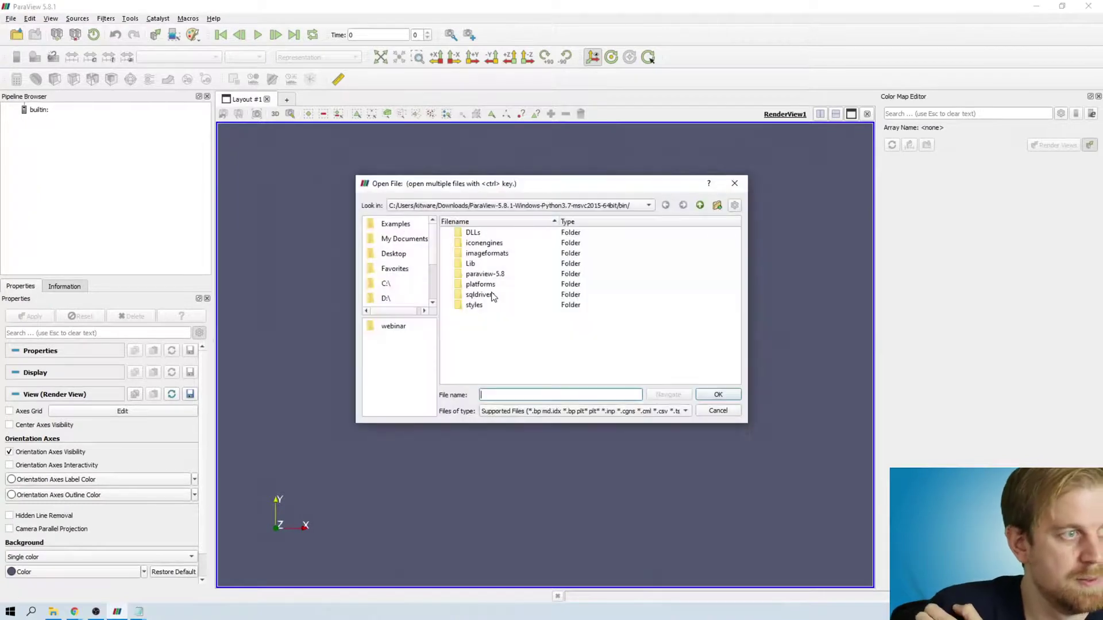
{"action": "left_click", "coordinate": [409, 329]}
{"action": "left_click", "coordinate": [487, 275]}
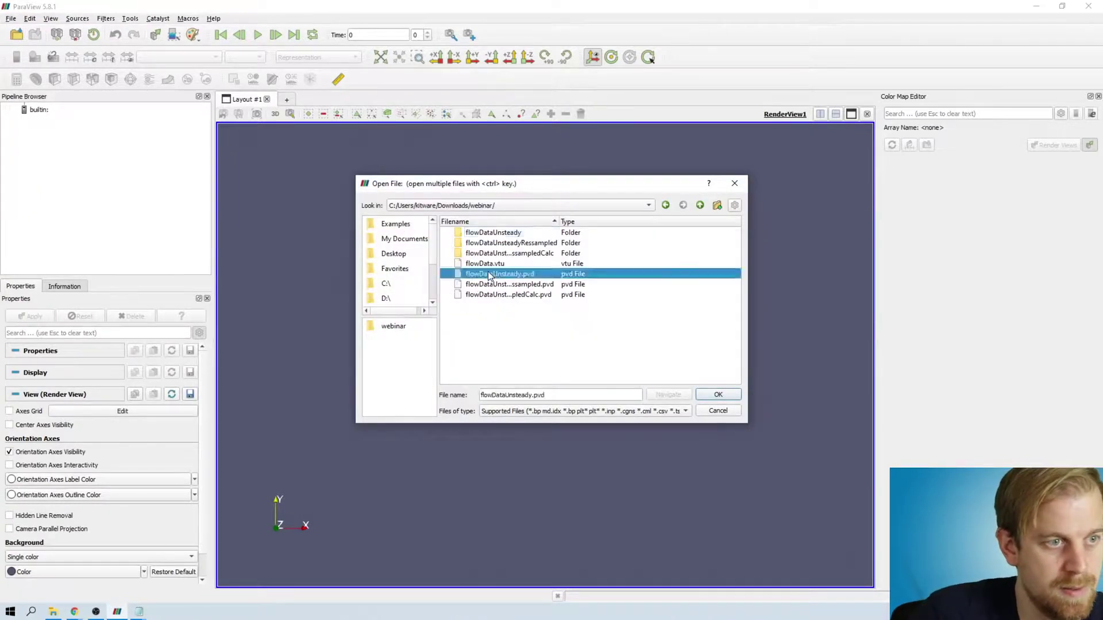
{"action": "double_click", "coordinate": [489, 274]}
{"action": "left_click", "coordinate": [30, 316]}
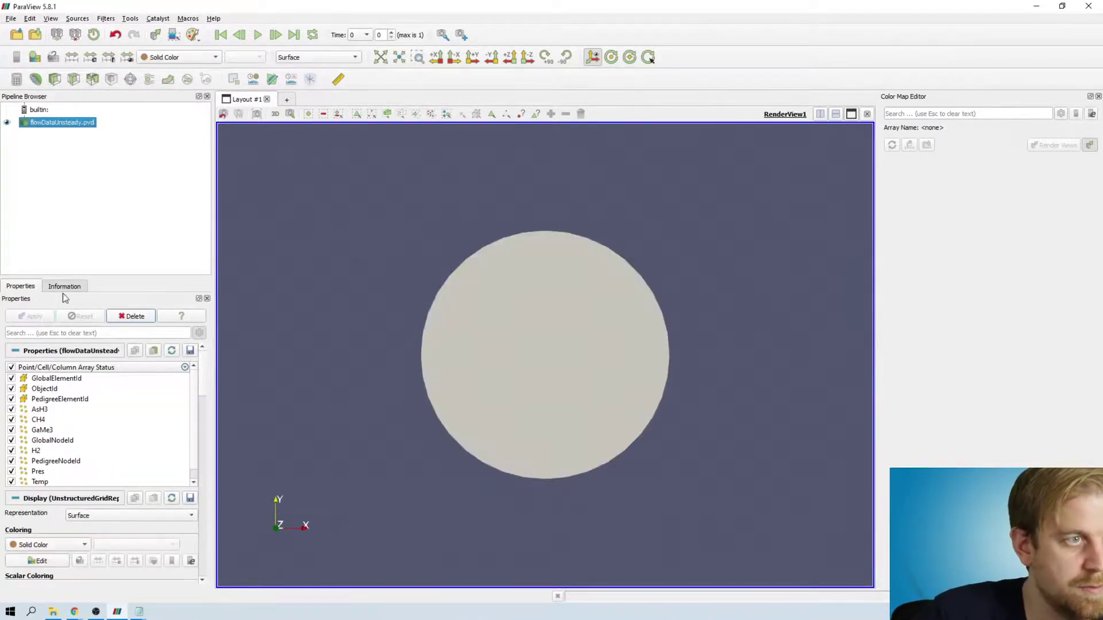
{"action": "left_click", "coordinate": [64, 286]}
{"action": "scroll", "coordinate": [102, 373], "scroll_direction": "down", "scroll_amount": 5}
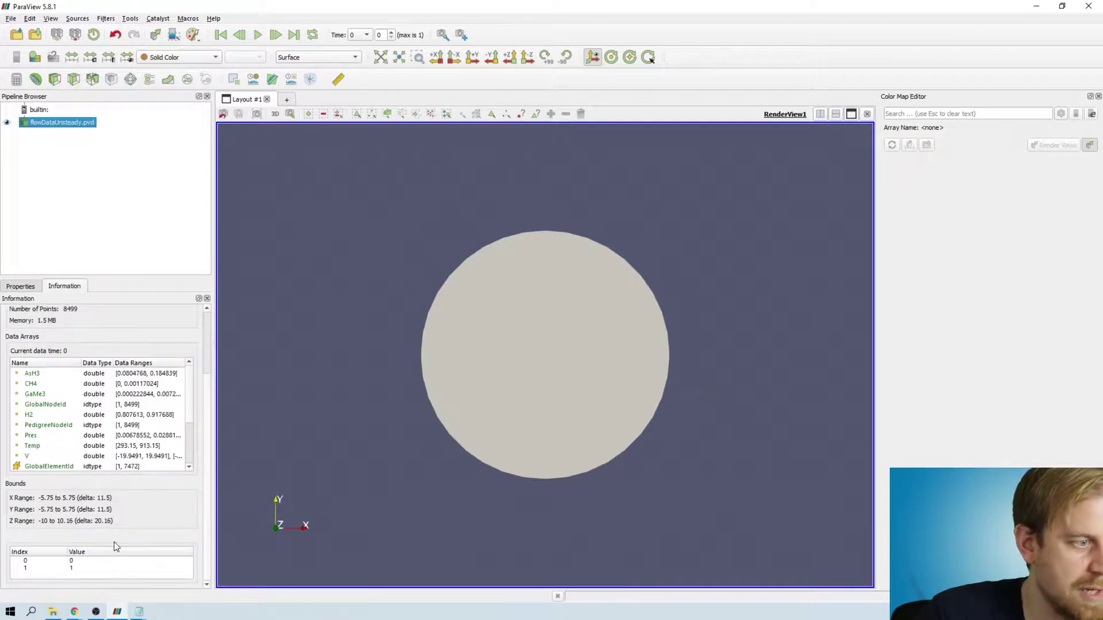
Step: Keep the Surface representation of the loaded cylinder and color it by Temp, switching the coloring to the V magnitude
{"action": "left_click_drag", "start_coordinate": [640, 322], "coordinate": [638, 430]}
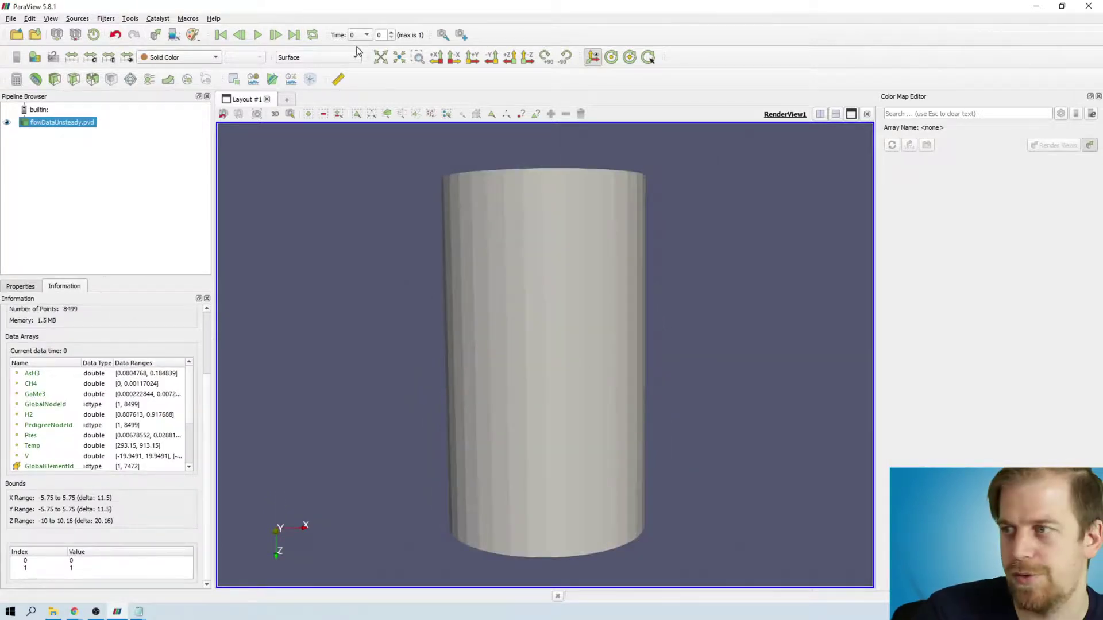
{"action": "left_click", "coordinate": [318, 57]}
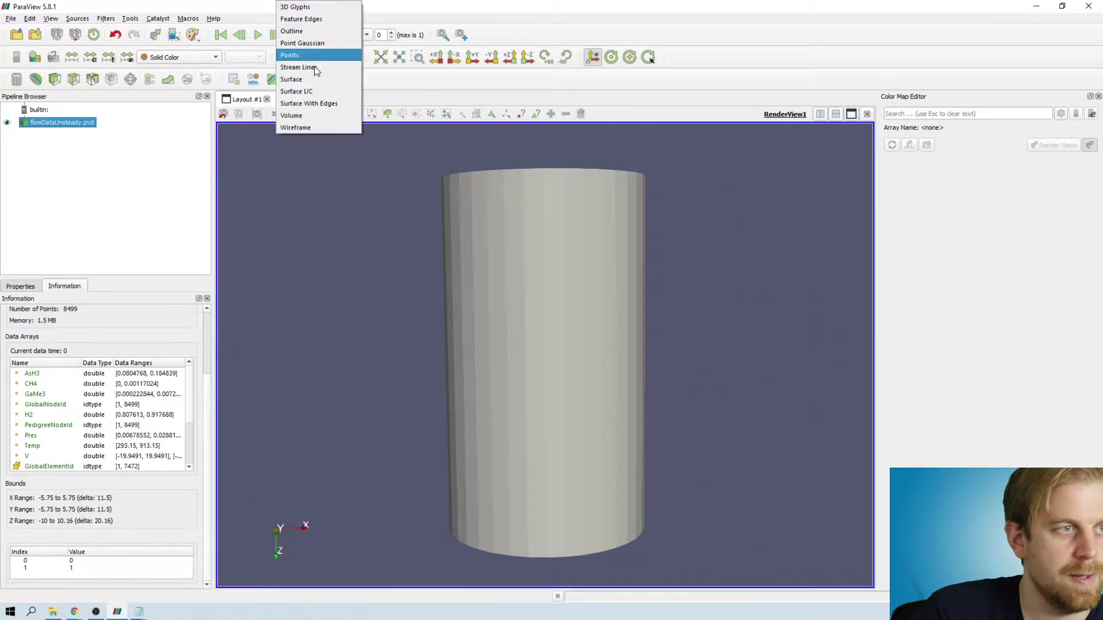
{"action": "left_click", "coordinate": [318, 80]}
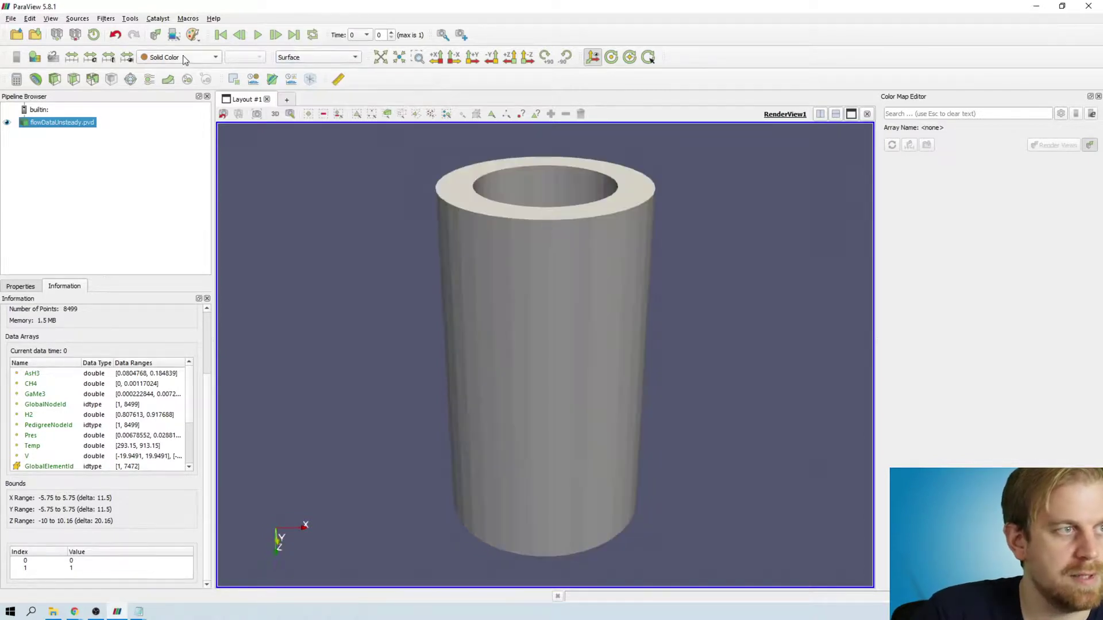
{"action": "left_click", "coordinate": [178, 56]}
{"action": "left_click", "coordinate": [184, 157]}
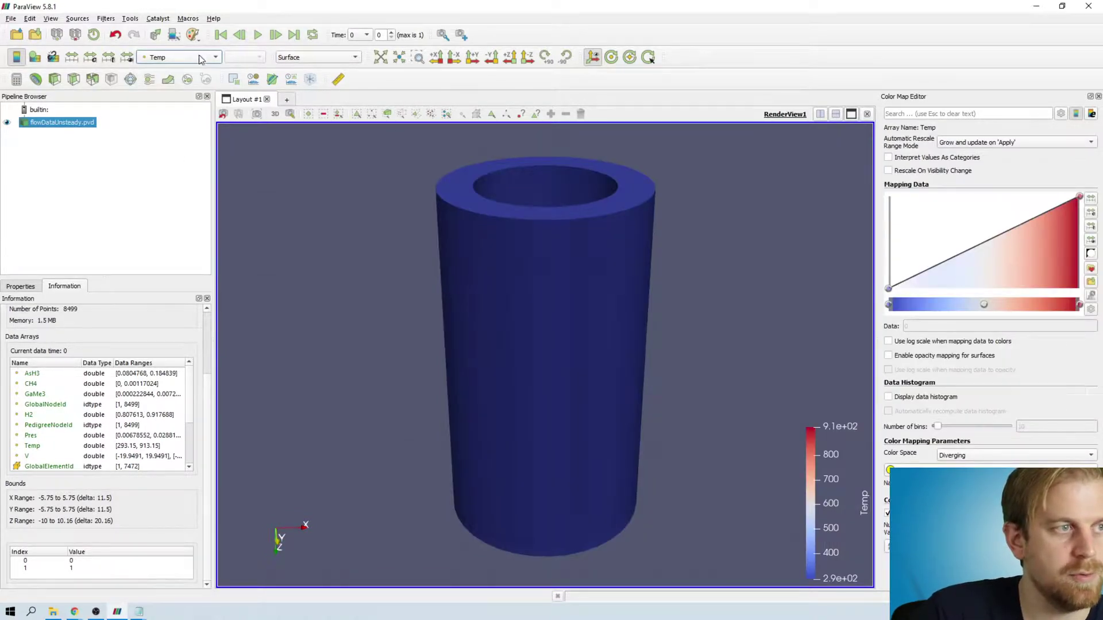
{"action": "left_click", "coordinate": [198, 57]}
{"action": "key", "text": "Up"}
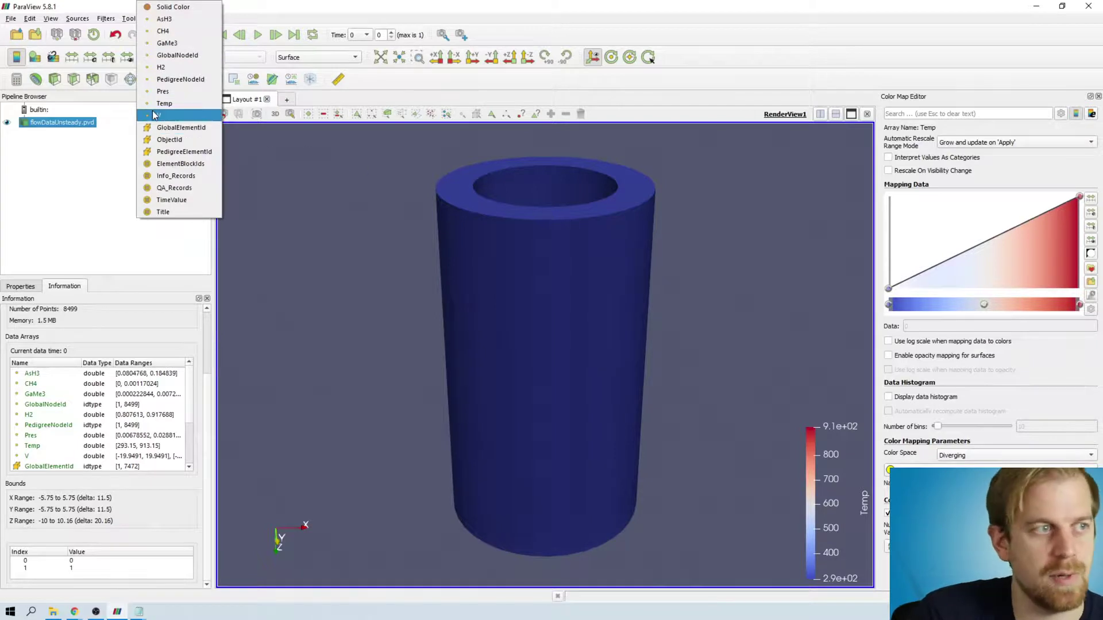
{"action": "key", "text": "Return"}
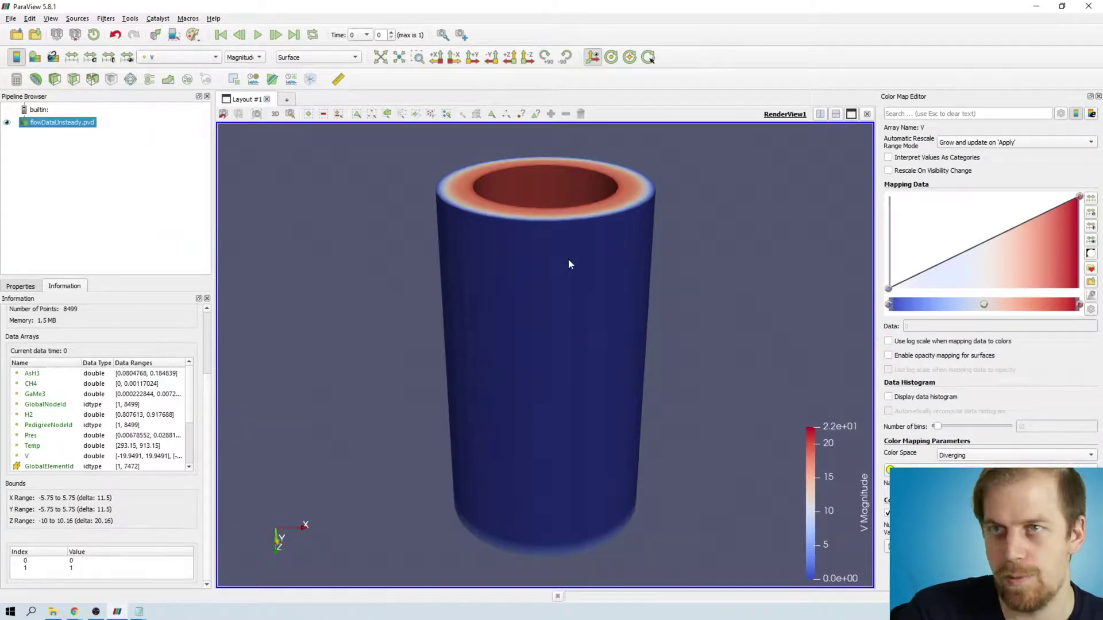
Step: Apply a Temporal Interpolator filter to flowDataUnsteady.pvd with a discrete time step interval of 100 and look at its data information
{"action": "left_click", "coordinate": [106, 18]}
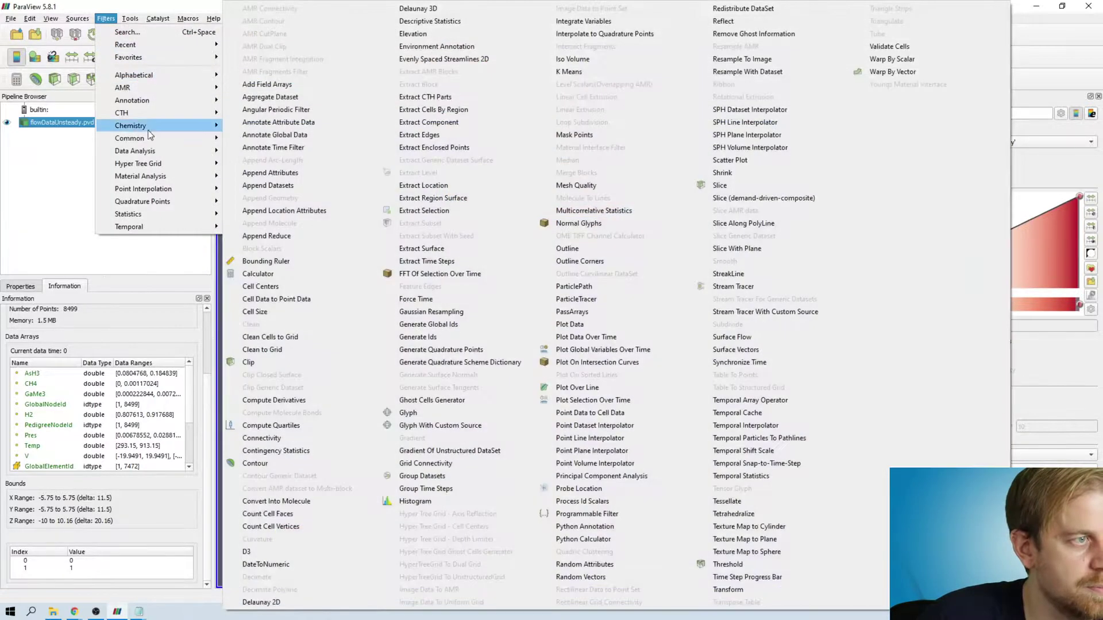
{"action": "mouse_move", "coordinate": [157, 227]}
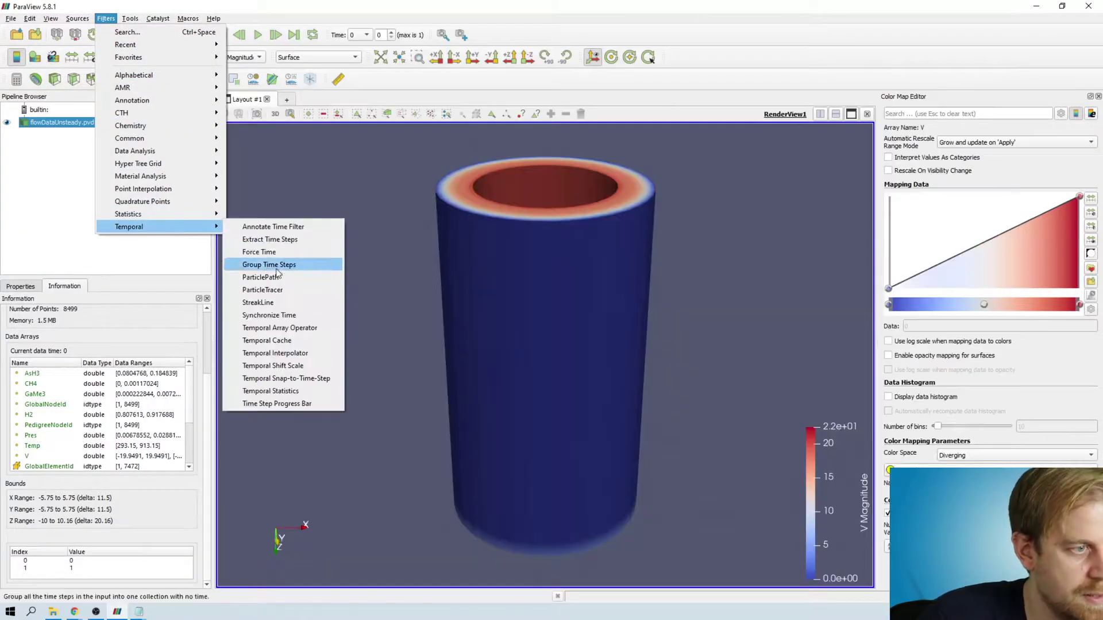
{"action": "left_click", "coordinate": [275, 352]}
{"action": "left_click", "coordinate": [21, 287]}
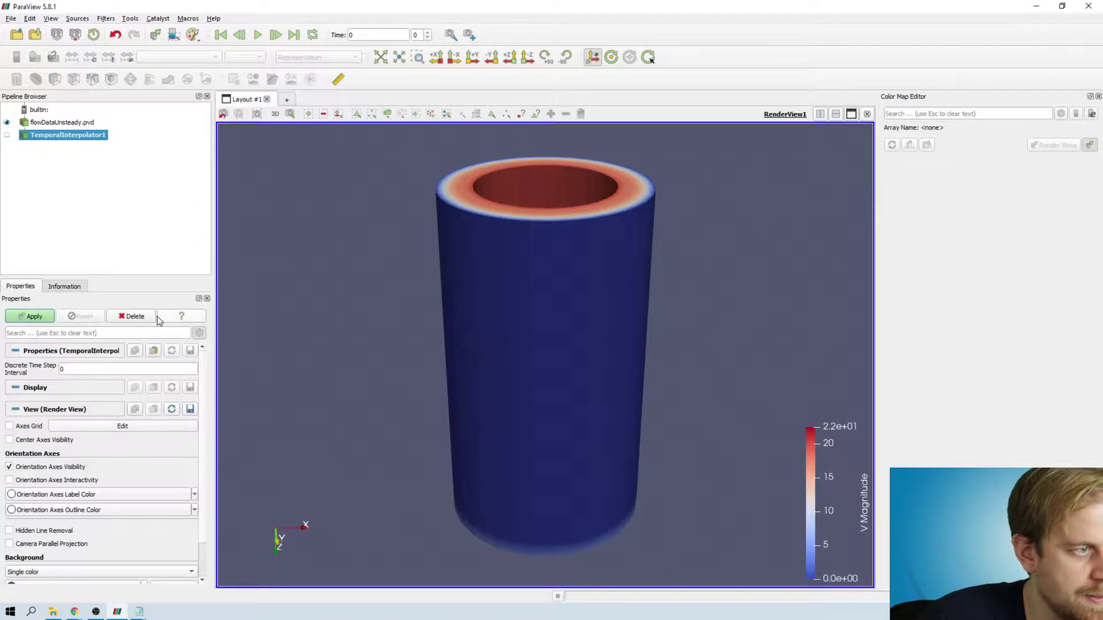
{"action": "double_click", "coordinate": [88, 369]}
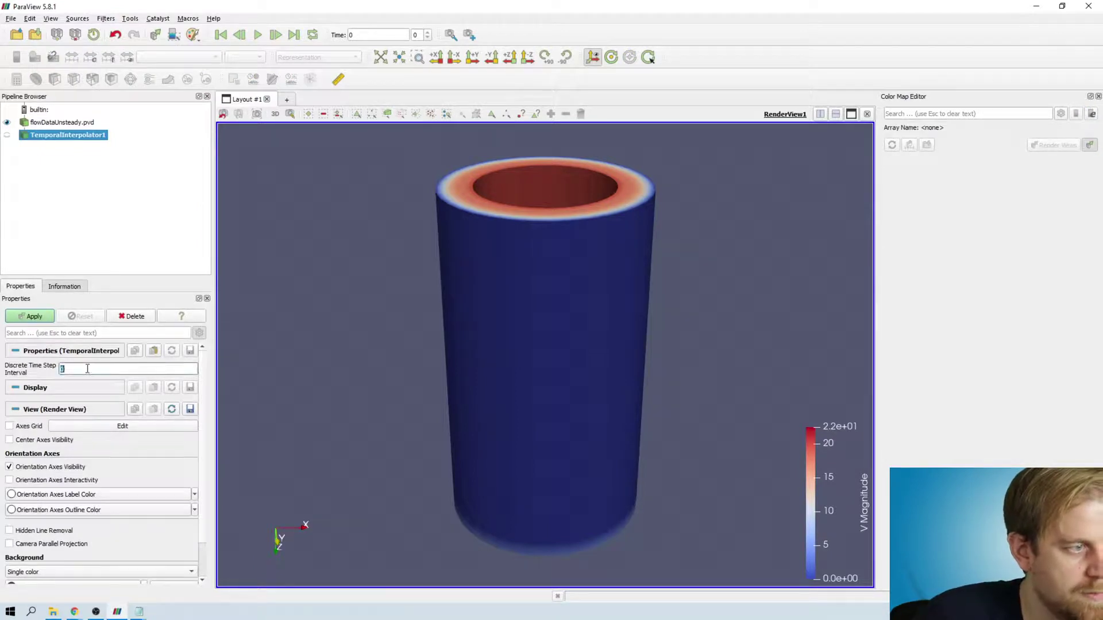
{"action": "type", "text": "100"}
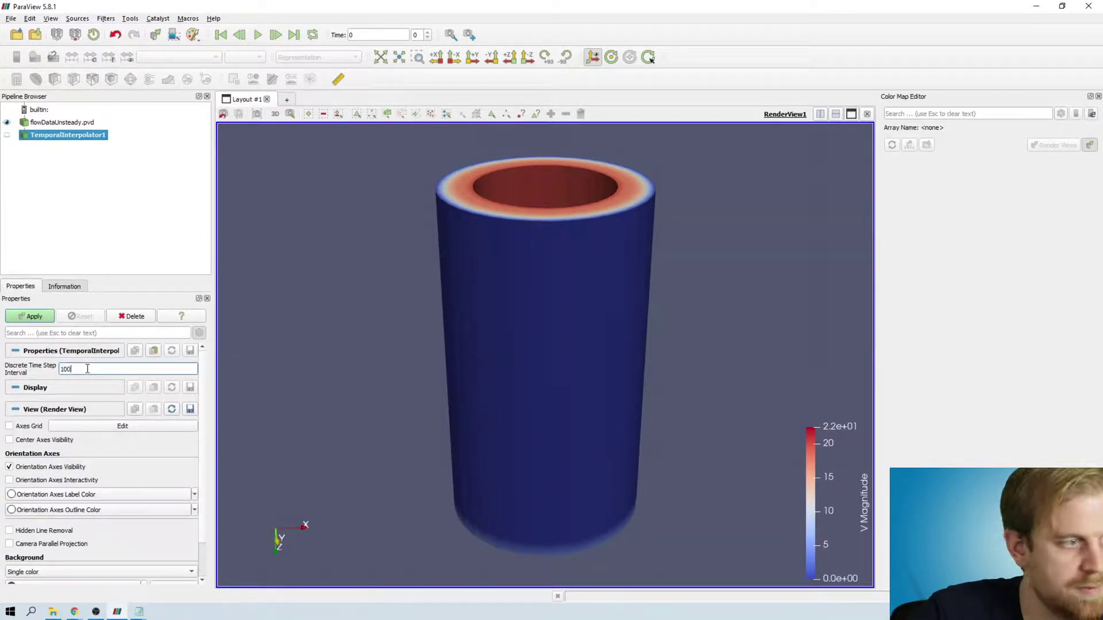
{"action": "left_click", "coordinate": [31, 316]}
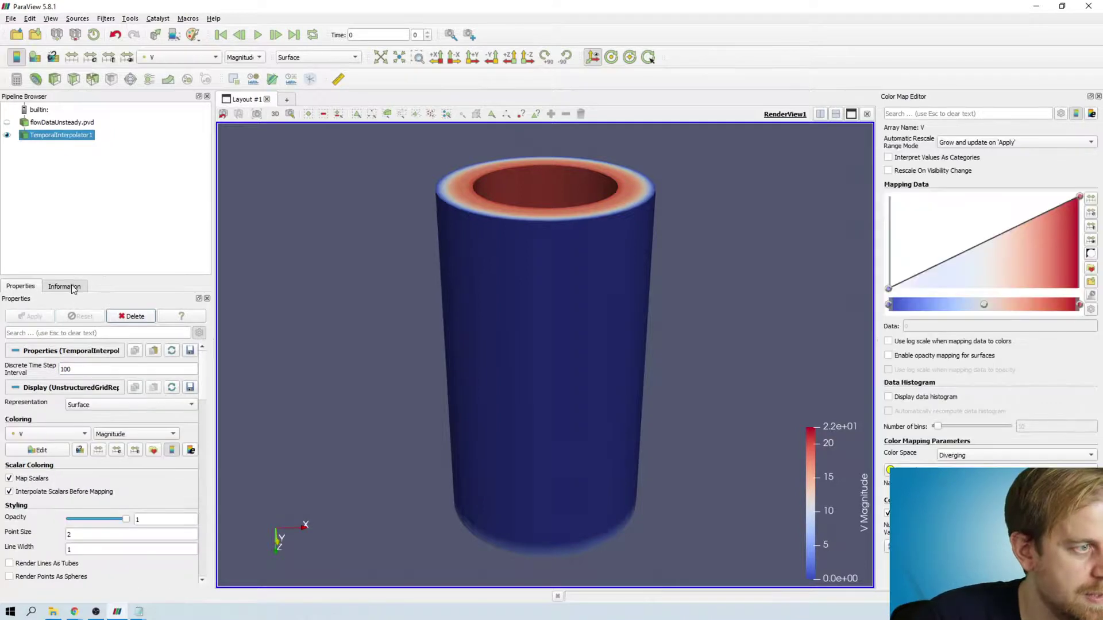
{"action": "left_click", "coordinate": [65, 286]}
Step: Set the Temporal Interpolator's discrete time step interval to 0.001, apply it and check the list of time values
{"action": "left_click", "coordinate": [21, 286]}
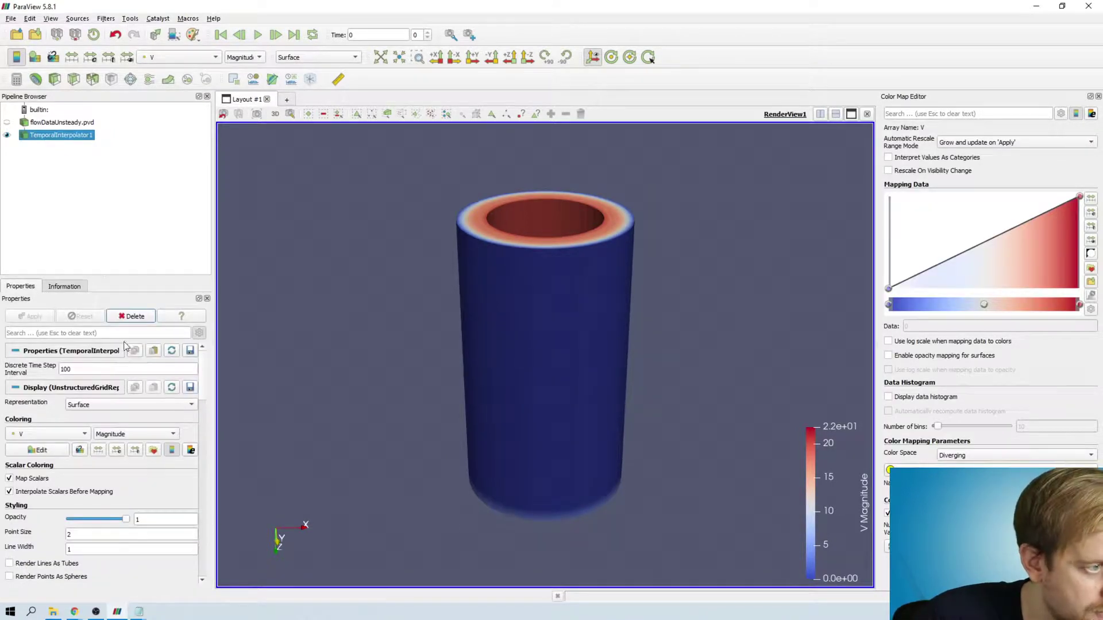
{"action": "double_click", "coordinate": [82, 369]}
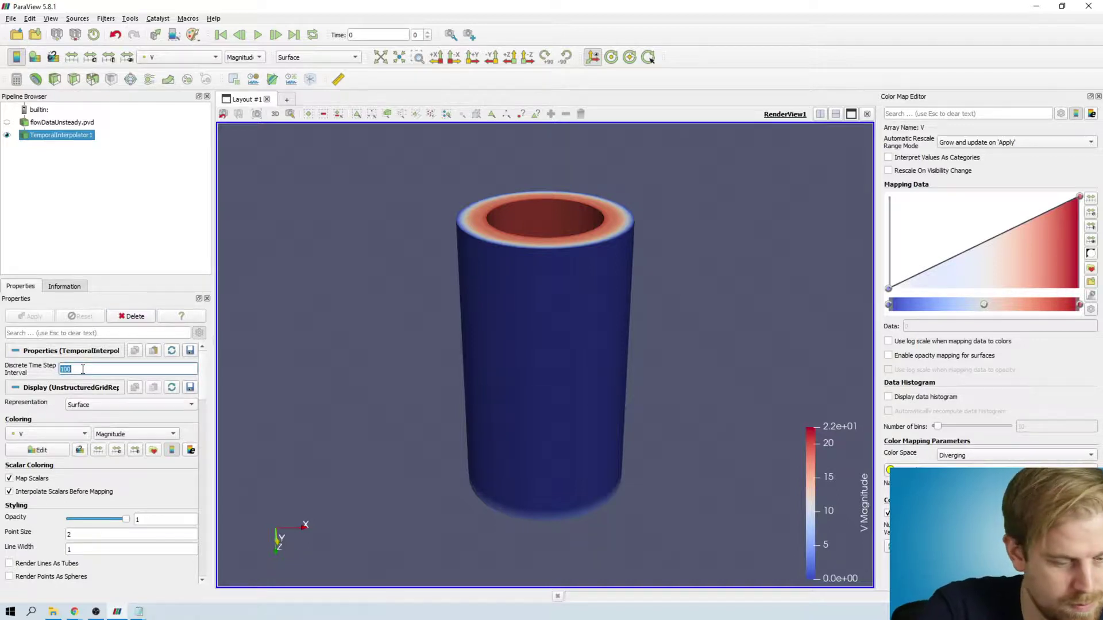
{"action": "type", "text": "0.001"}
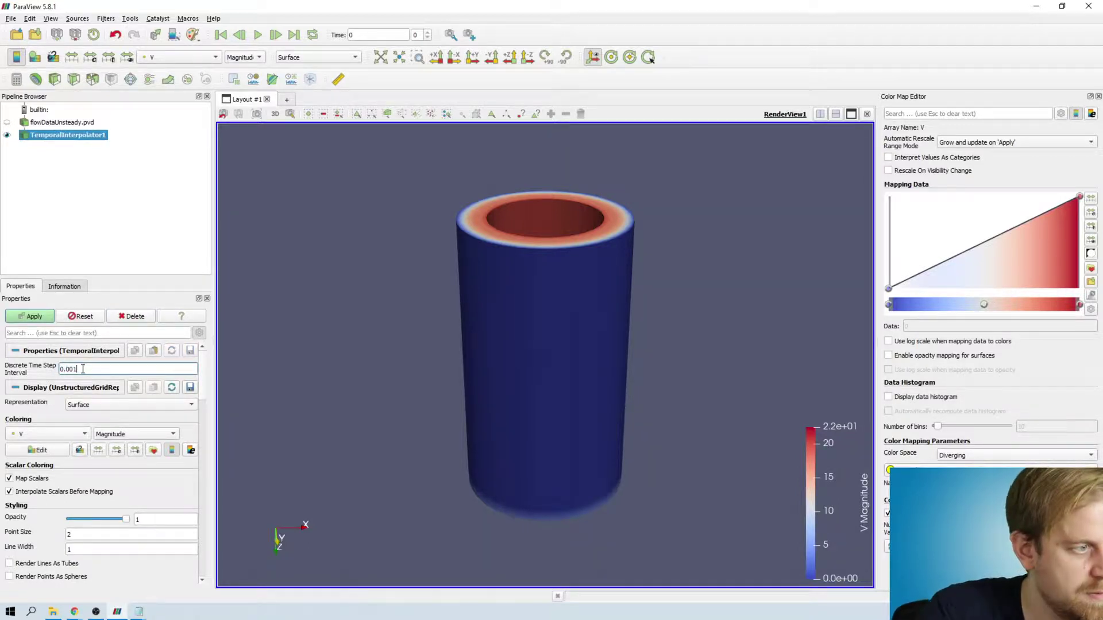
{"action": "left_click", "coordinate": [35, 317]}
{"action": "left_click", "coordinate": [64, 286]}
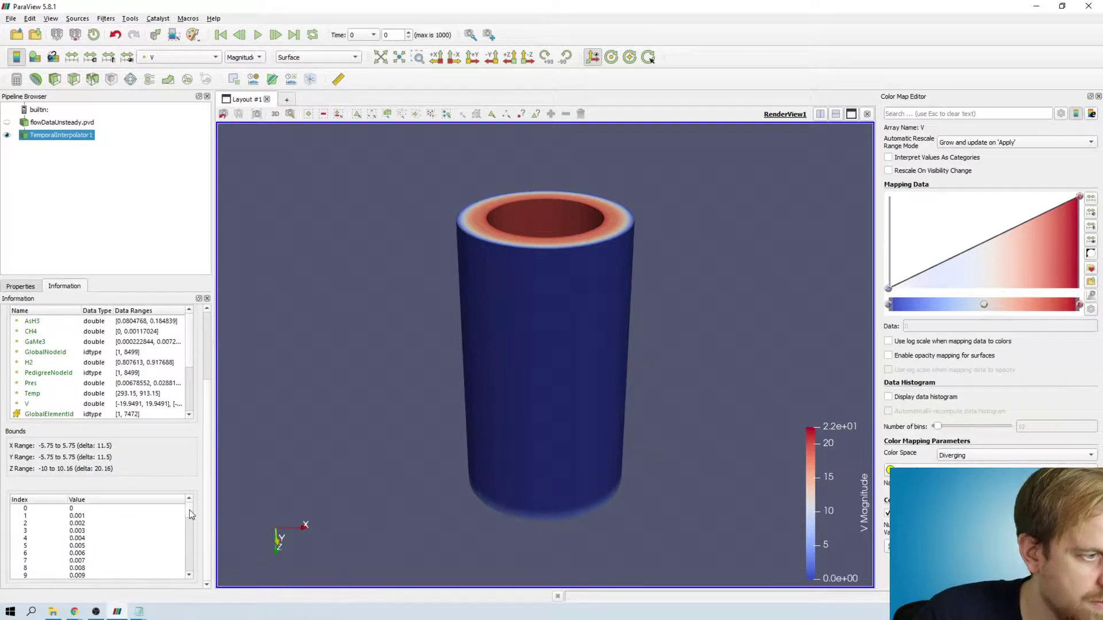
{"action": "left_click_drag", "start_coordinate": [189, 511], "coordinate": [190, 582]}
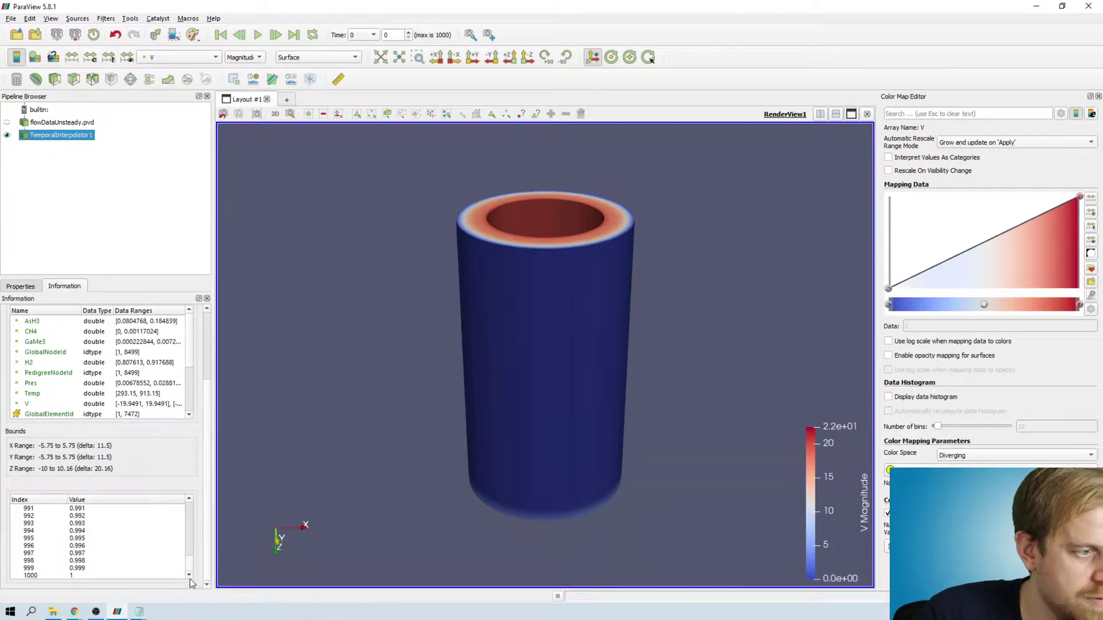
{"action": "left_click_drag", "start_coordinate": [189, 568], "coordinate": [192, 451]}
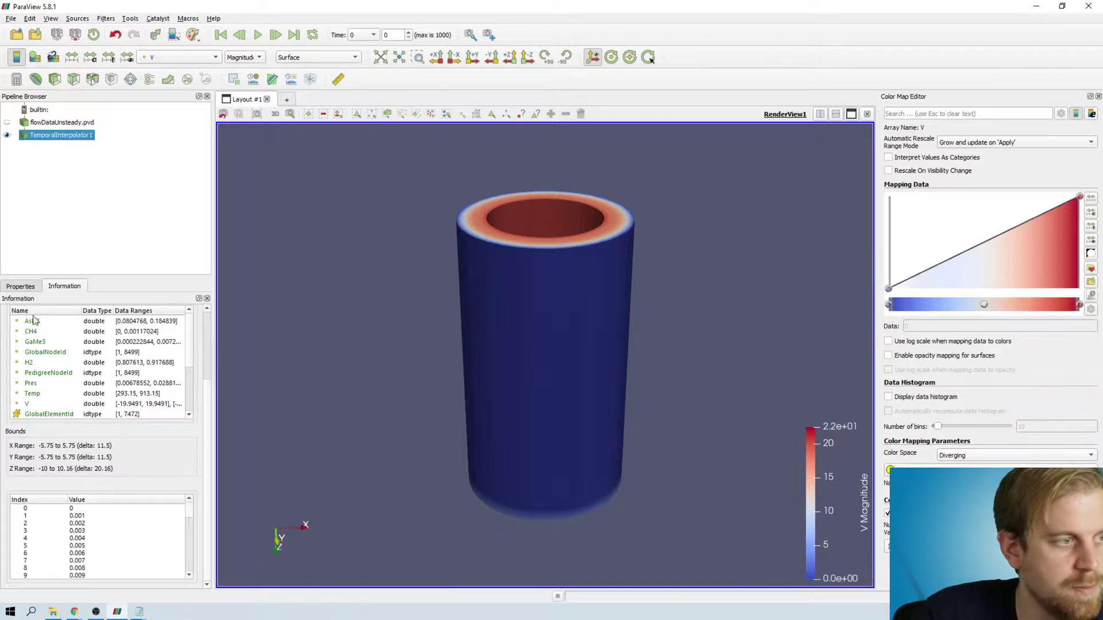
{"action": "left_click", "coordinate": [28, 286]}
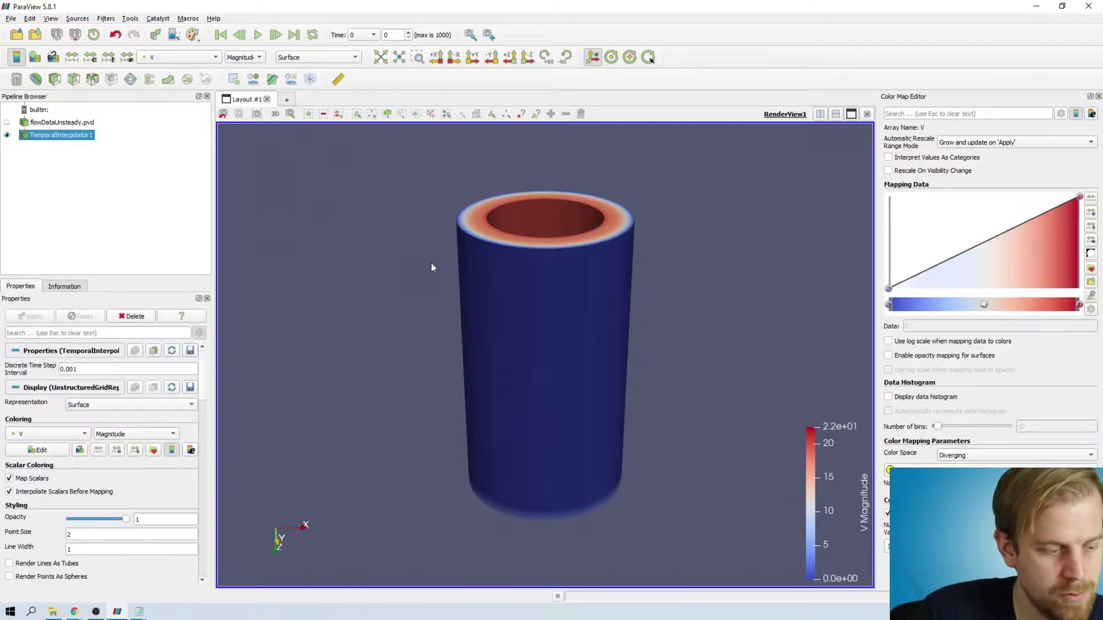
{"action": "key", "text": "ctrl+space"}
{"action": "type", "text": "parti"}
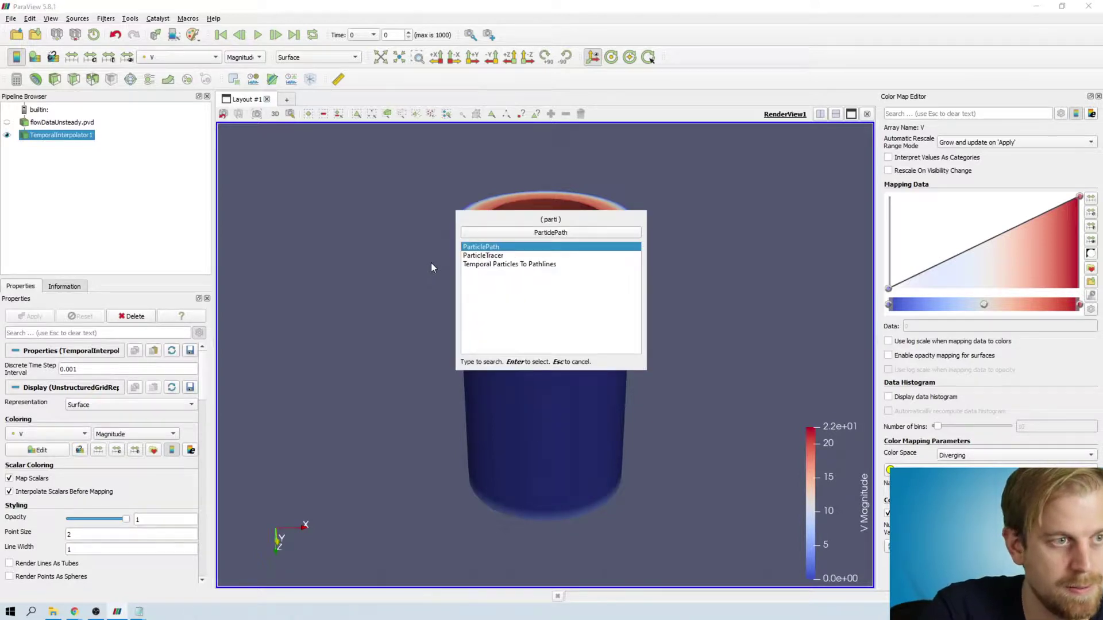
{"action": "key", "text": "Return"}
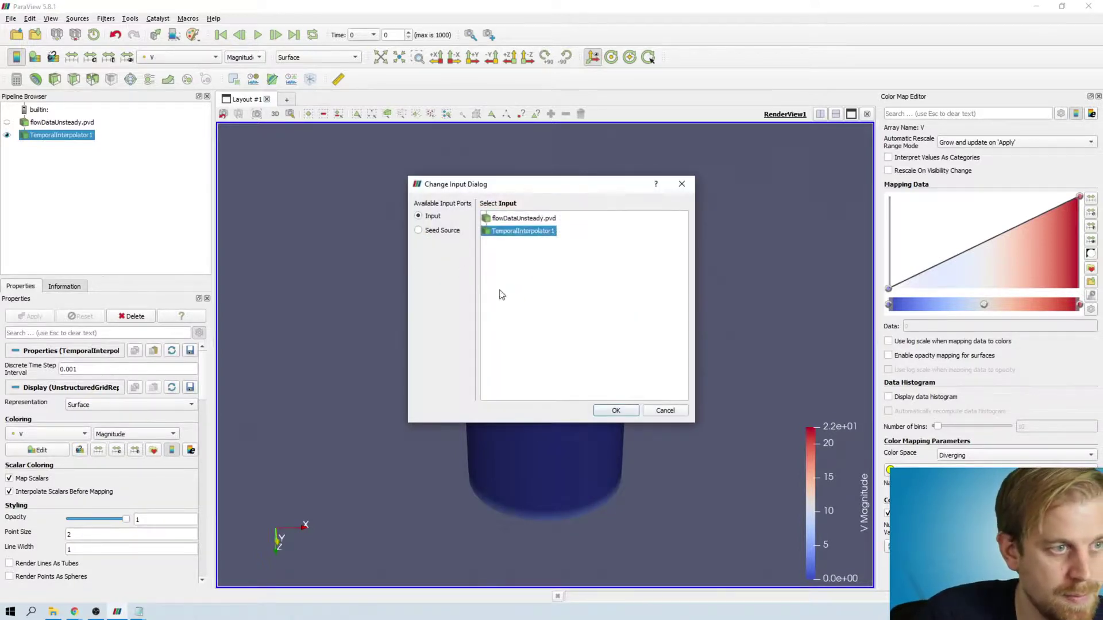
{"action": "left_click", "coordinate": [665, 412]}
Step: Add a Point Source with 100 points and a radius of 1, and apply it
{"action": "key", "text": "ctrl+space"}
{"action": "type", "text": "po"}
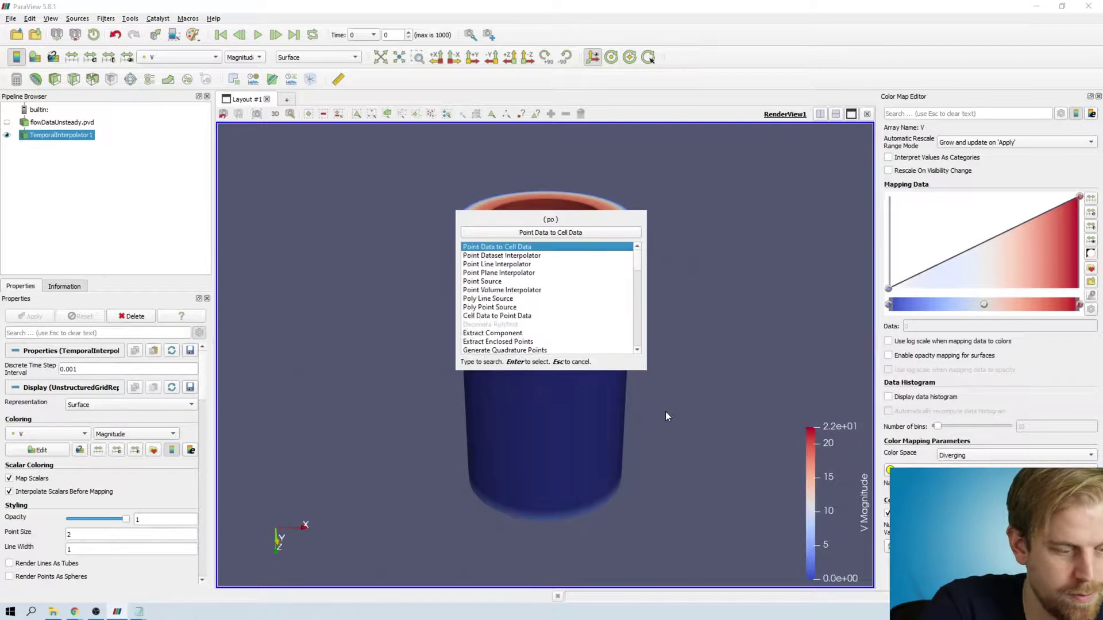
{"action": "type", "text": "int sour"}
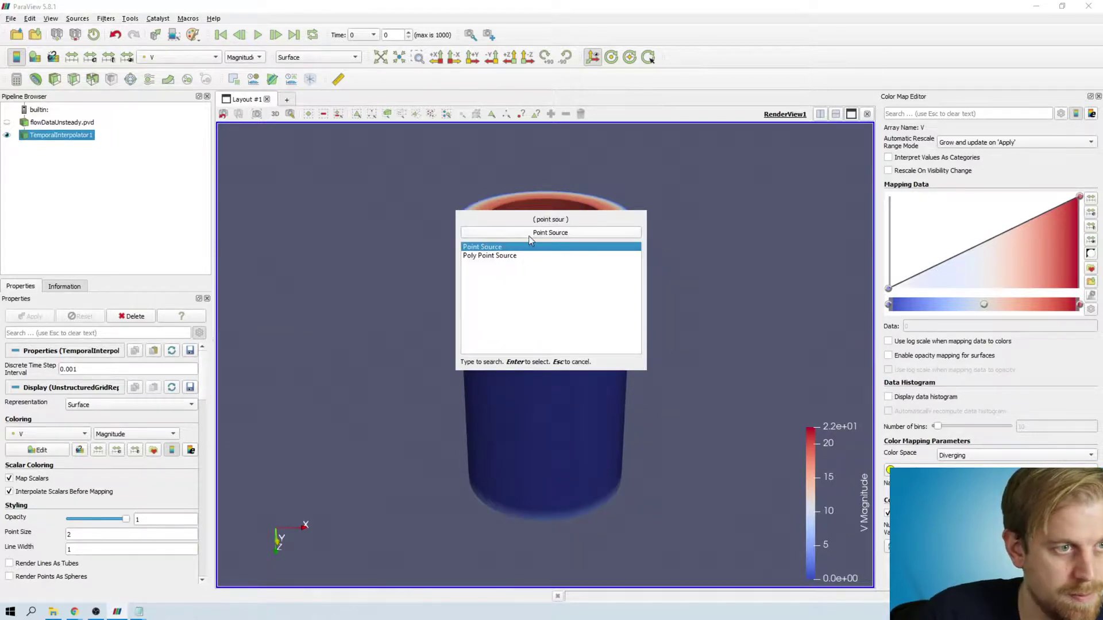
{"action": "key", "text": "Return"}
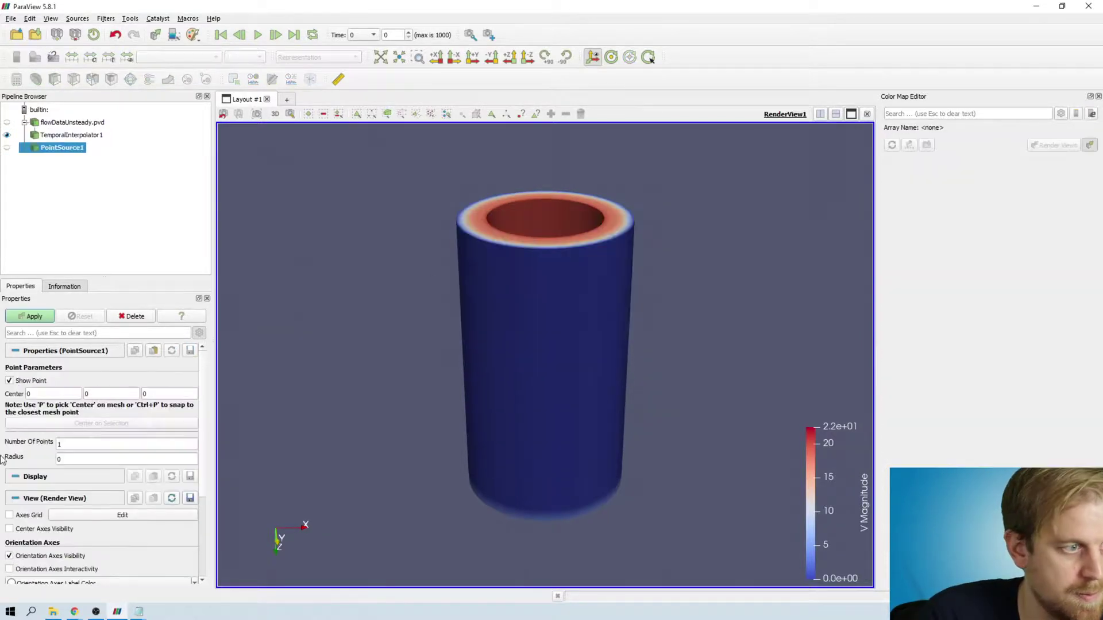
{"action": "left_click", "coordinate": [93, 444]}
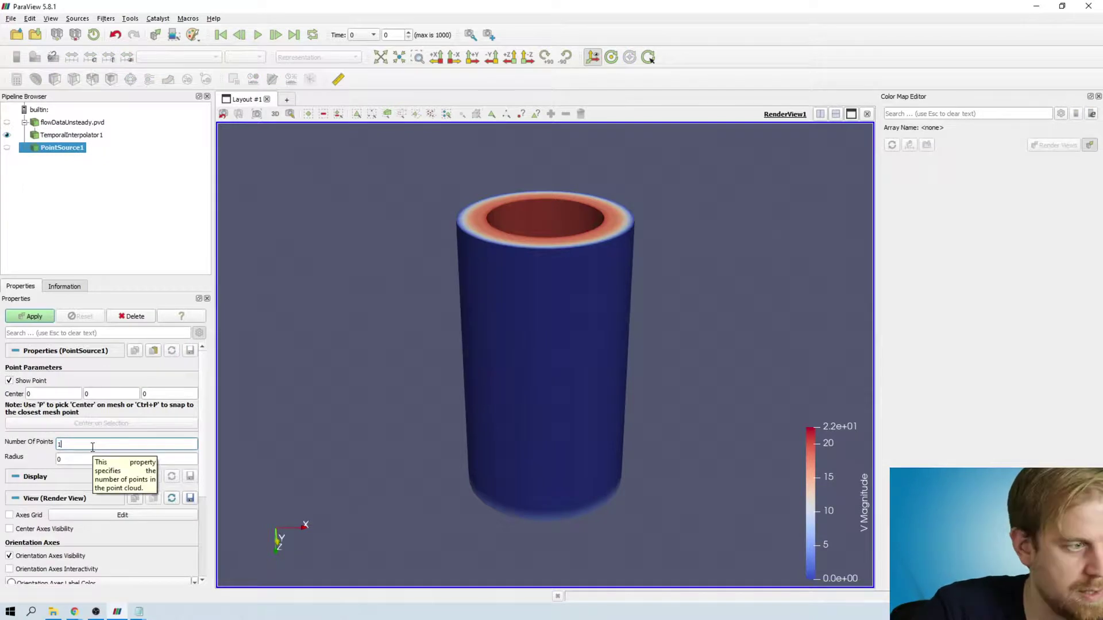
{"action": "type", "text": "00"}
{"action": "key", "text": "Tab"}
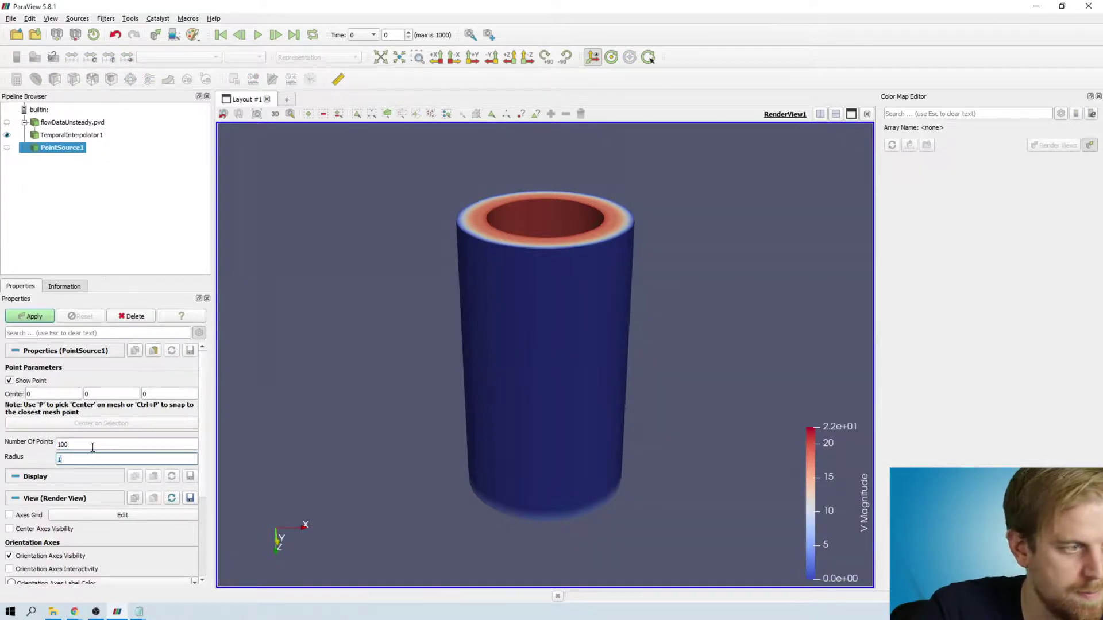
{"action": "type", "text": "1"}
{"action": "left_click", "coordinate": [28, 320]}
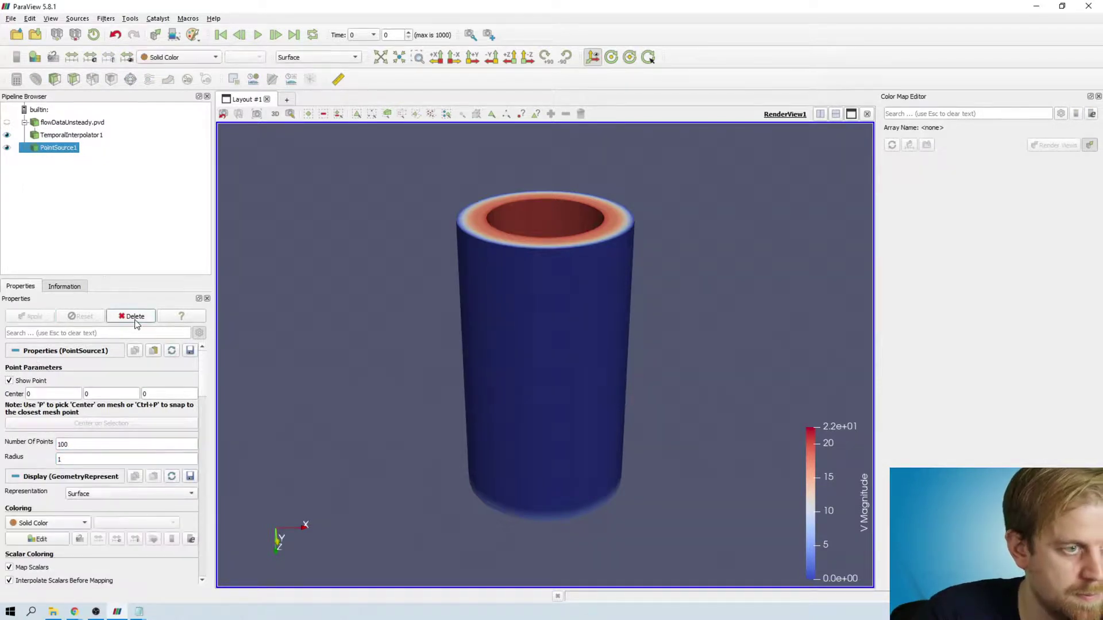
Step: Apply a ParticleTracer to the Temporal Interpolator output with the point source as Seed Source, and play its animation briefly
{"action": "left_click", "coordinate": [69, 135]}
{"action": "key", "text": "ctrl+space"}
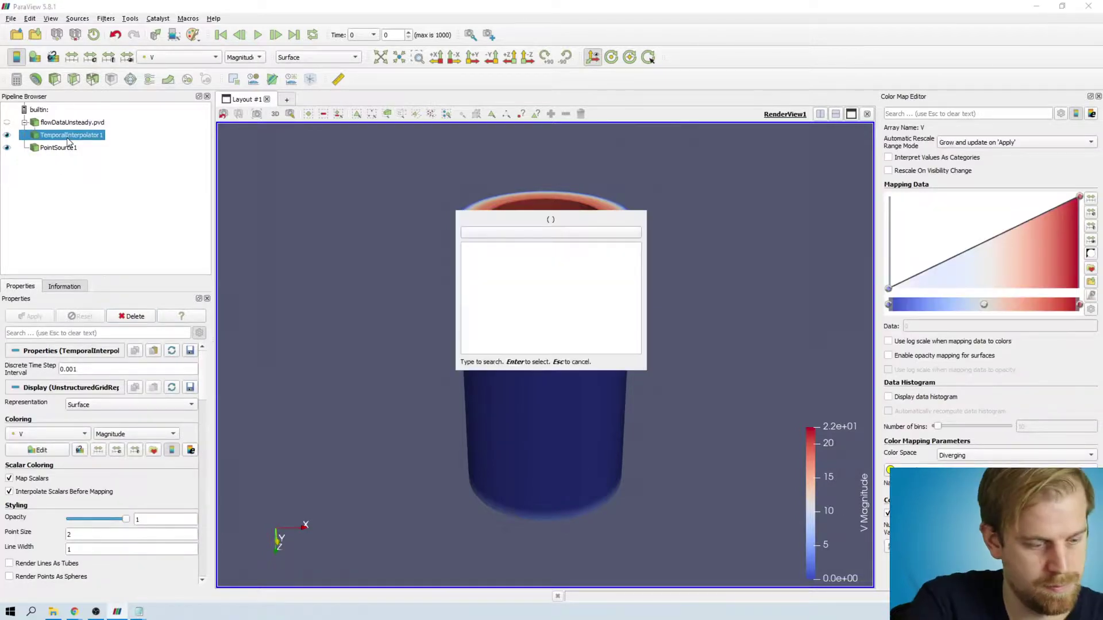
{"action": "type", "text": "part"}
{"action": "key", "text": "Down"}
{"action": "key", "text": "Return"}
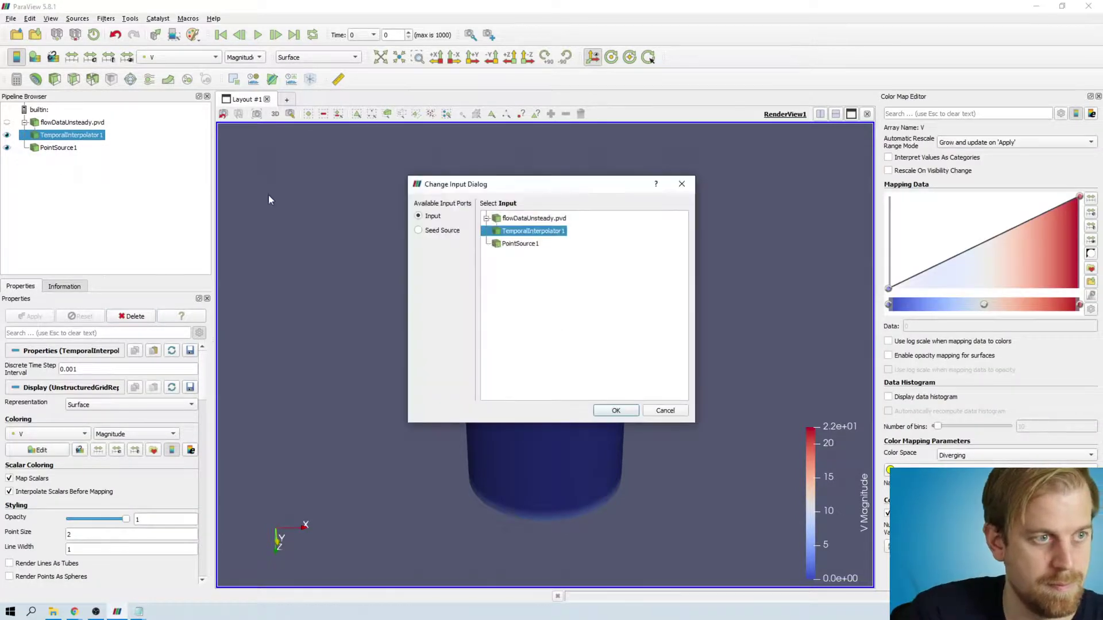
{"action": "left_click", "coordinate": [453, 231]}
{"action": "left_click", "coordinate": [519, 244]}
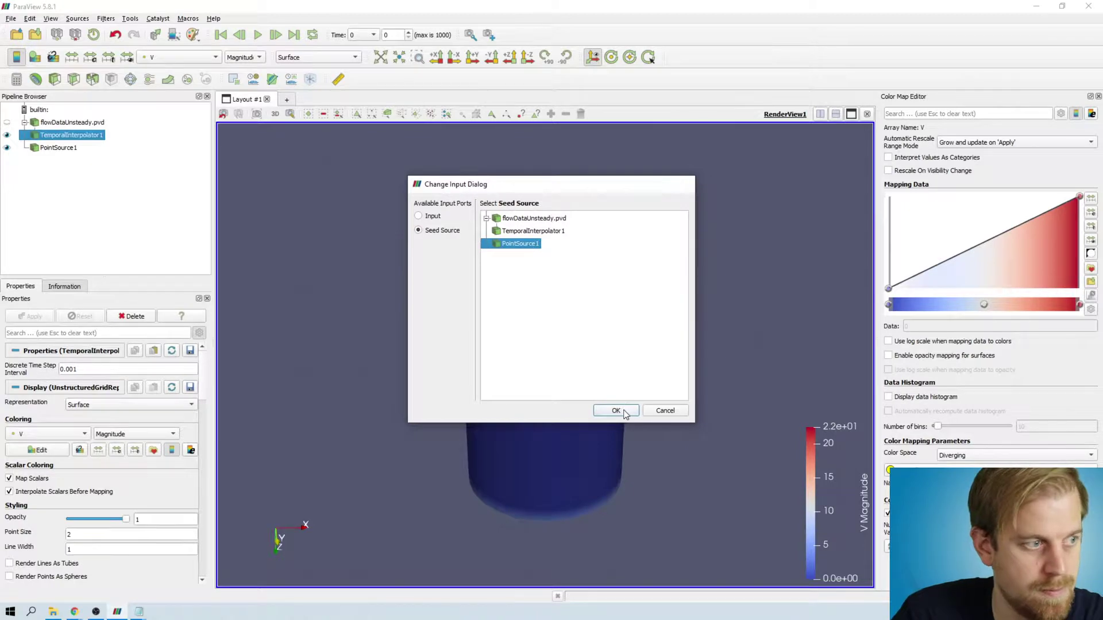
{"action": "left_click", "coordinate": [616, 410]}
{"action": "left_click", "coordinate": [31, 316]}
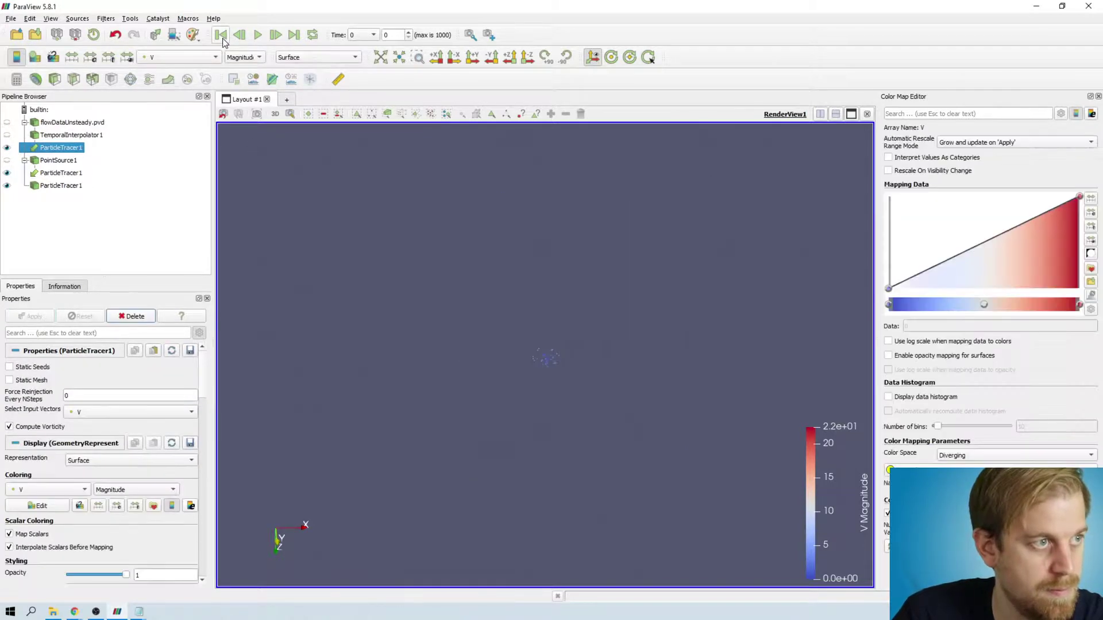
{"action": "left_click", "coordinate": [258, 35]}
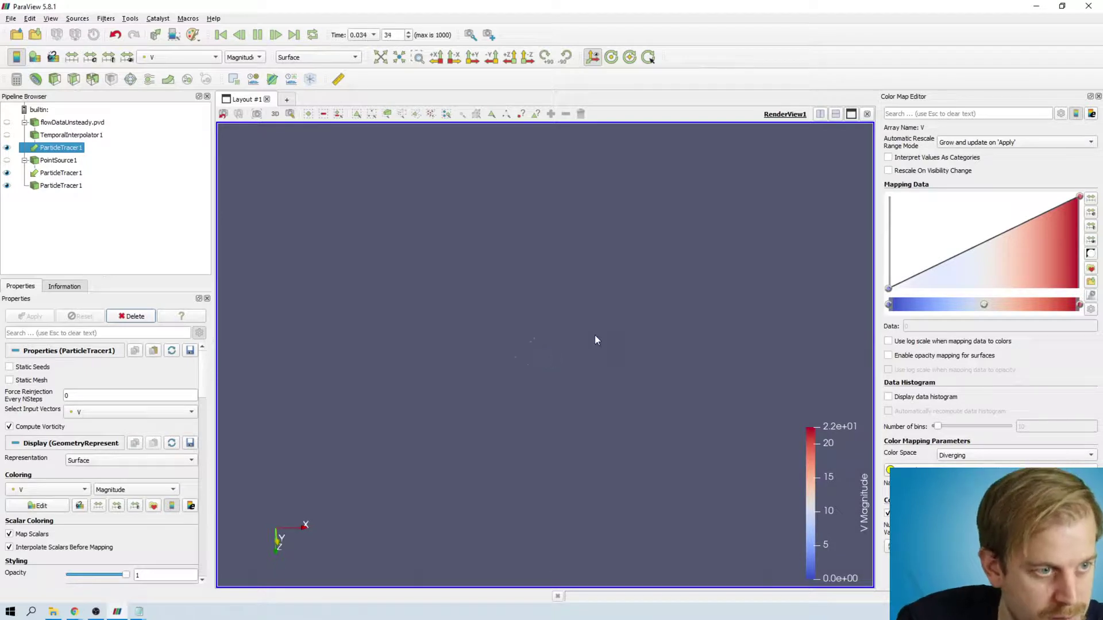
{"action": "left_click", "coordinate": [258, 35]}
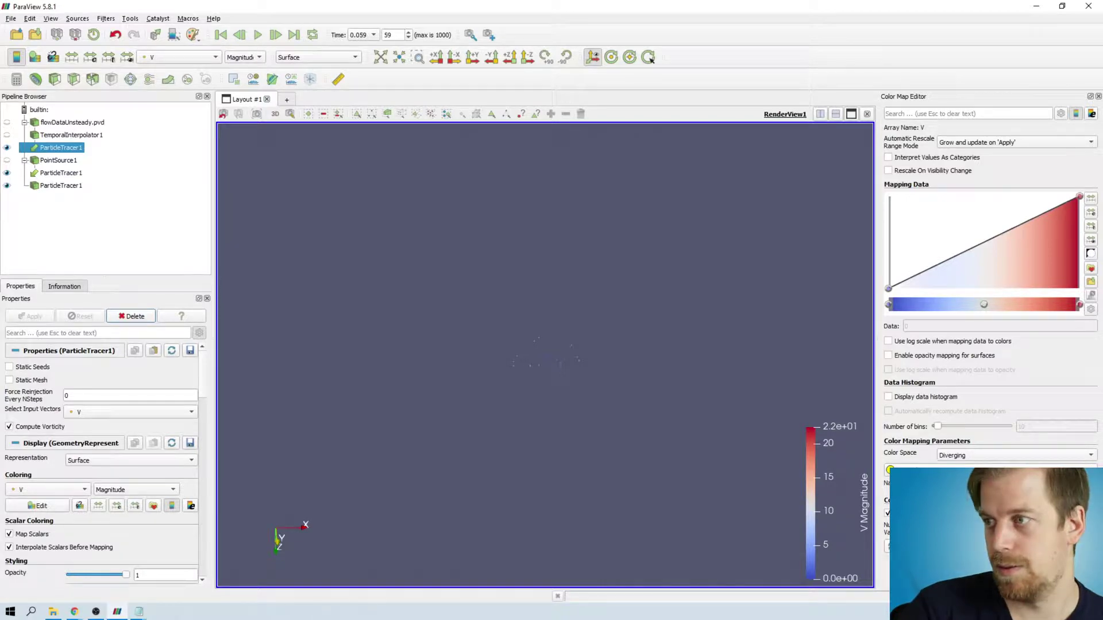
Step: Close ParaView, the Notepad window with flowDataUnsteady.pvd and the webinar folder window
{"action": "left_click", "coordinate": [1088, 7]}
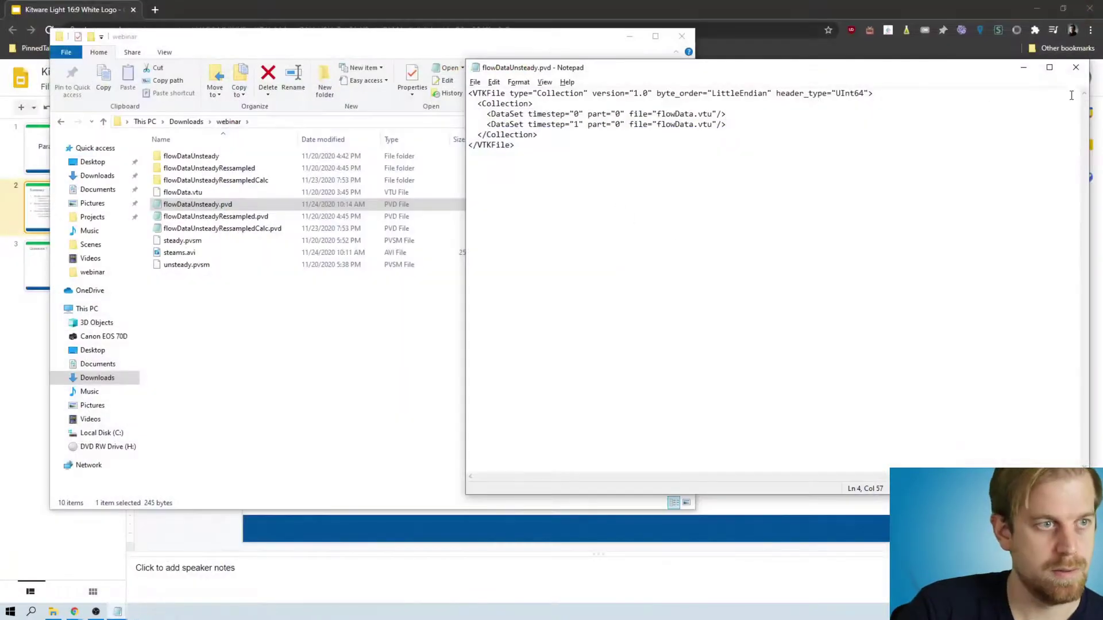
{"action": "left_click", "coordinate": [1076, 68]}
{"action": "left_click", "coordinate": [682, 36]}
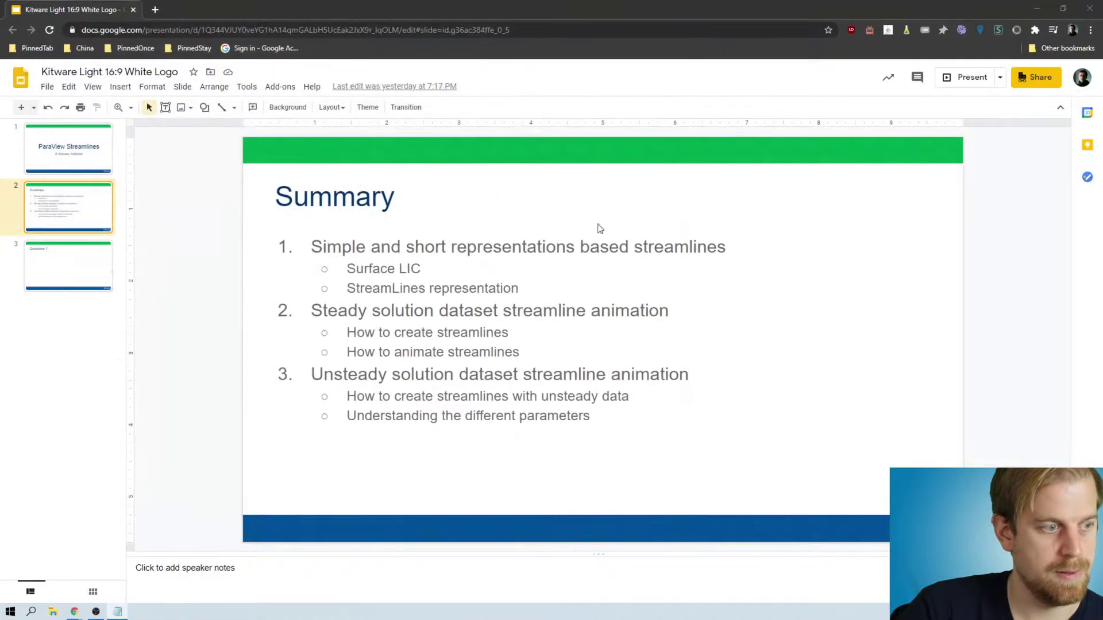
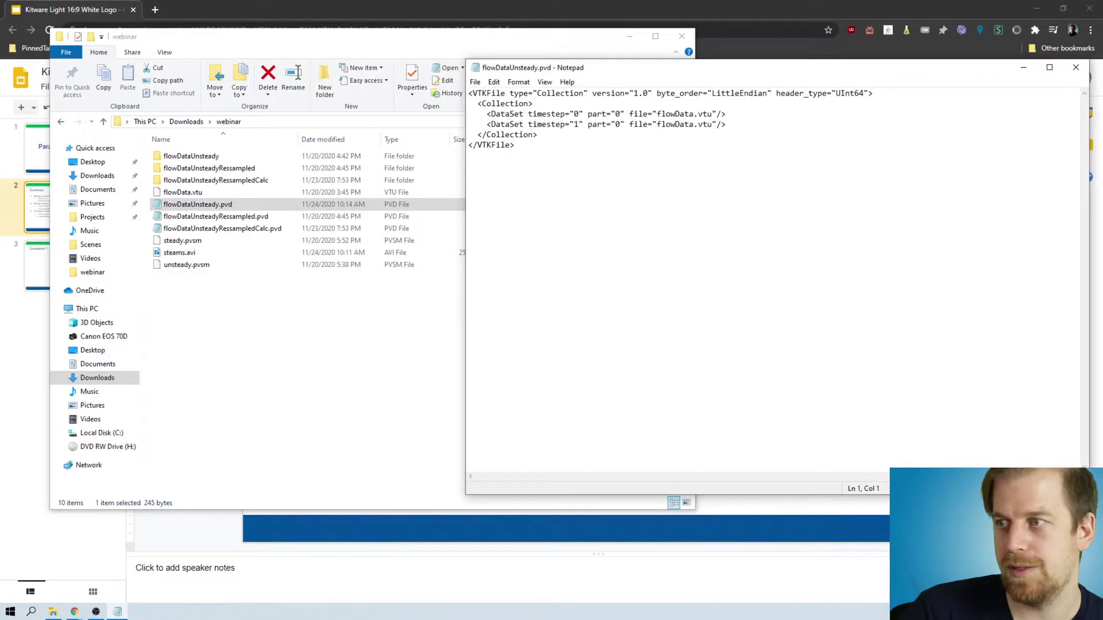
Step: Highlight the flowData.vtu file references of both time steps in flowDataUnsteady.pvd to inspect them
{"action": "double_click", "coordinate": [688, 114]}
{"action": "double_click", "coordinate": [683, 125]}
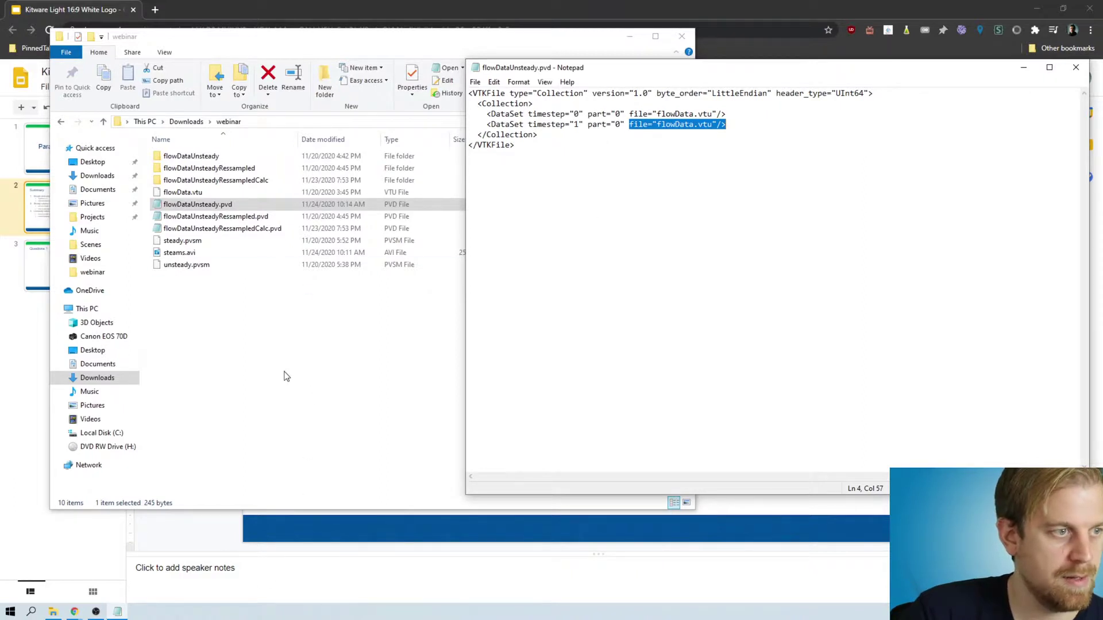
Step: Launch paraview.exe from the bin folder of the ParaView 5.8.1 directory in Downloads and dismiss its welcome window
{"action": "left_click", "coordinate": [248, 313]}
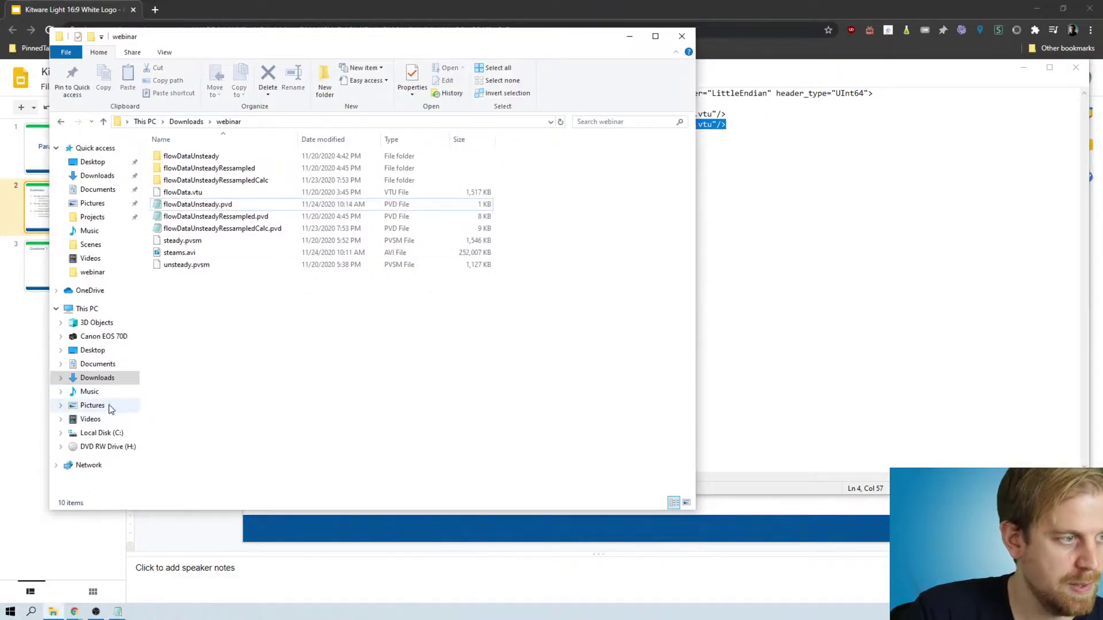
{"action": "left_click", "coordinate": [98, 378]}
{"action": "double_click", "coordinate": [212, 218]}
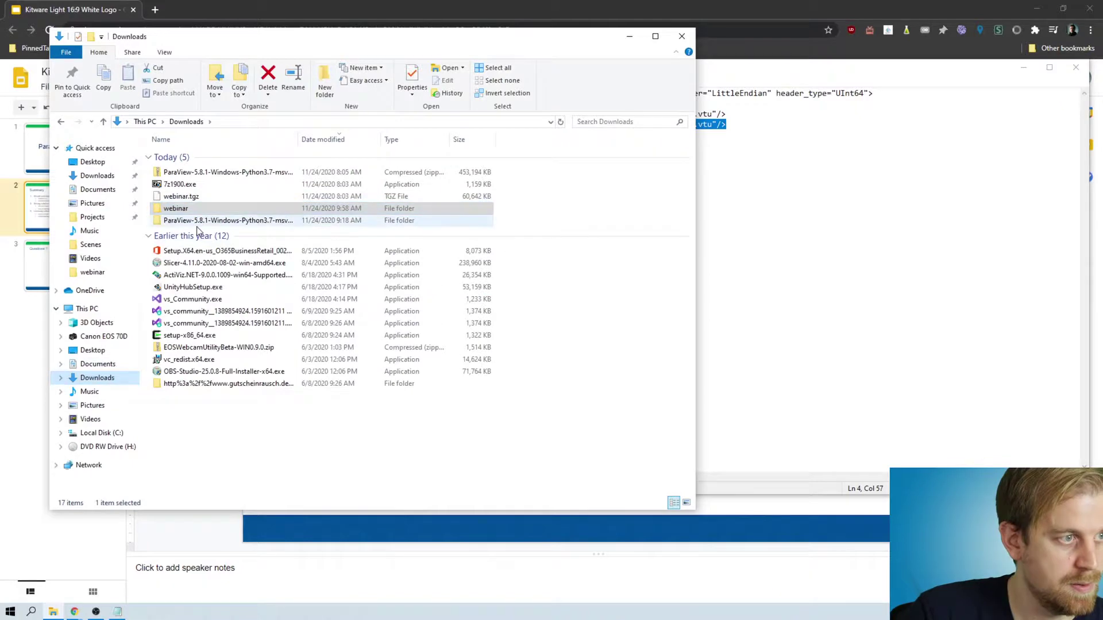
{"action": "double_click", "coordinate": [182, 160]}
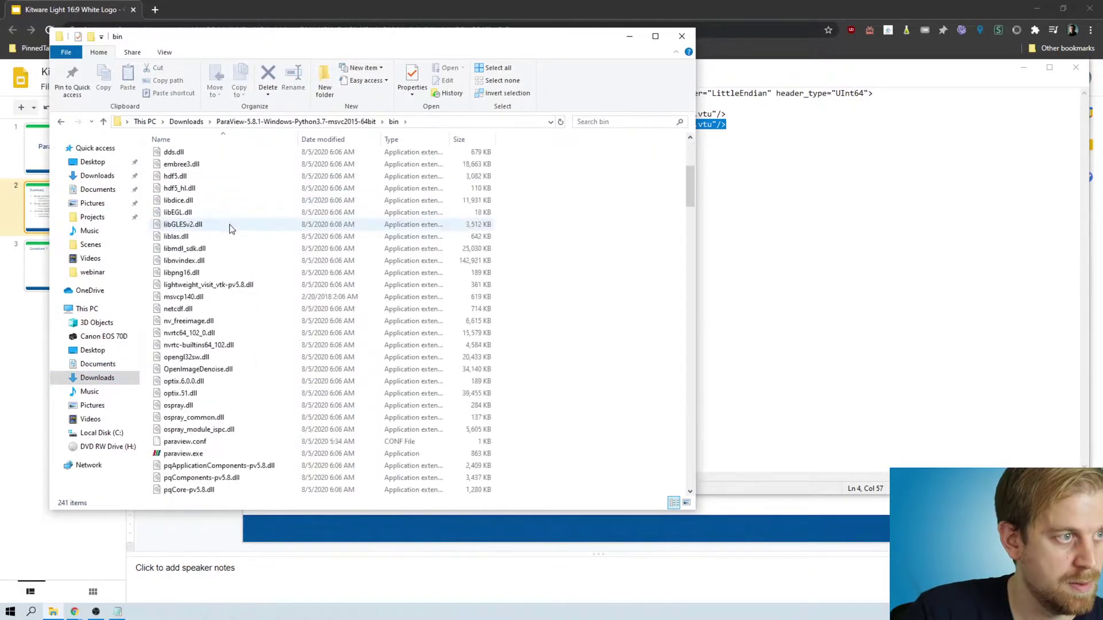
{"action": "double_click", "coordinate": [202, 453]}
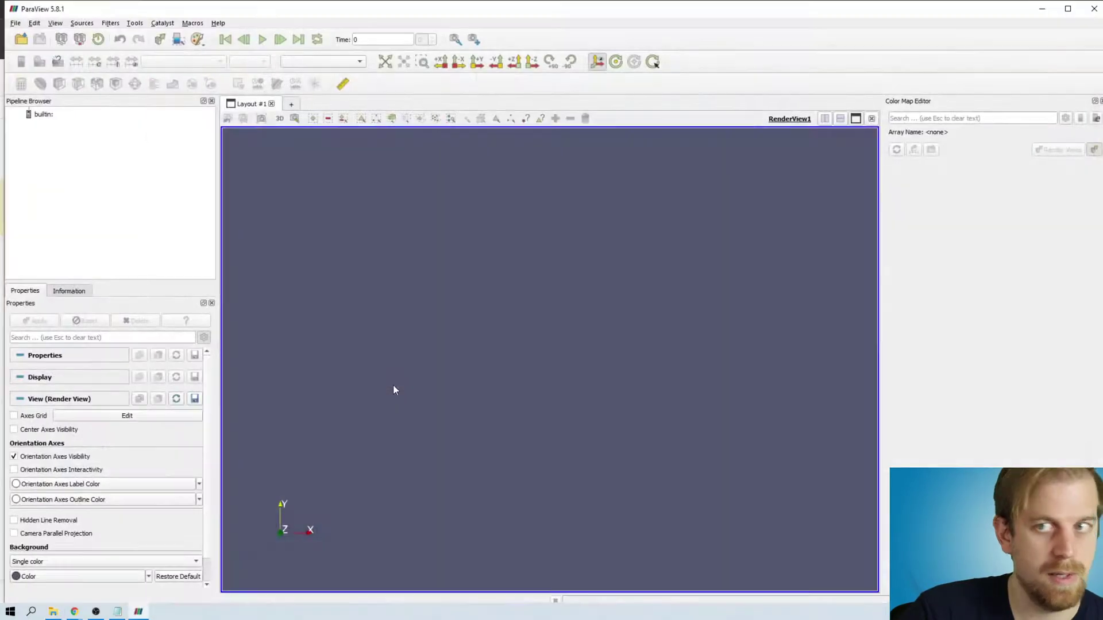
{"action": "key", "text": "Escape"}
Step: Load flowDataUnsteady.pvd from the webinar folder and check its list of time values
{"action": "left_click", "coordinate": [22, 40]}
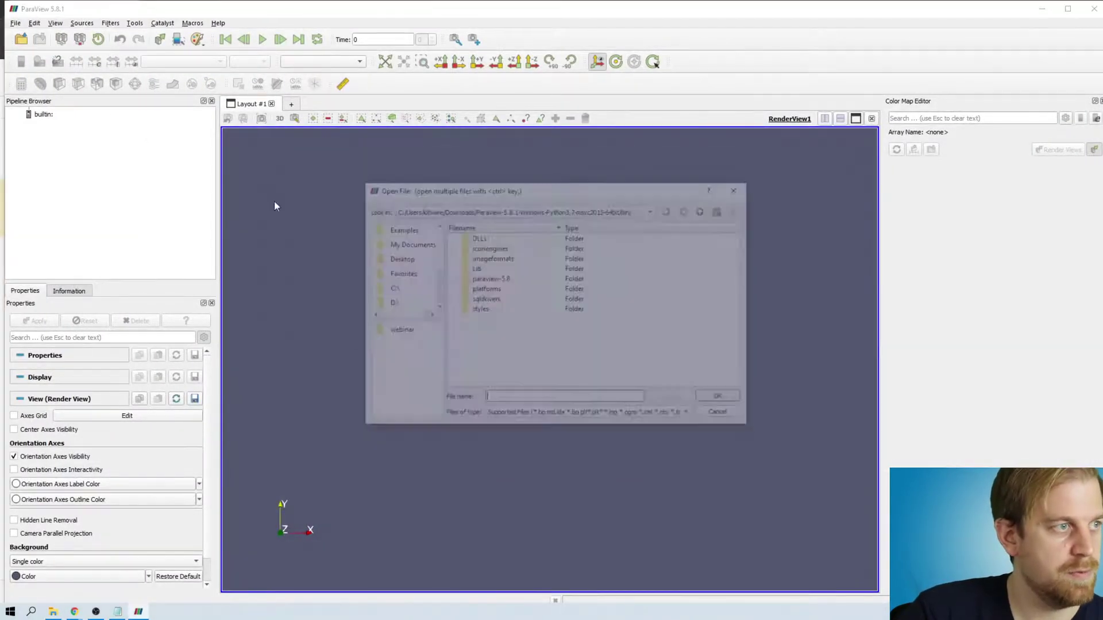
{"action": "left_click", "coordinate": [395, 331]}
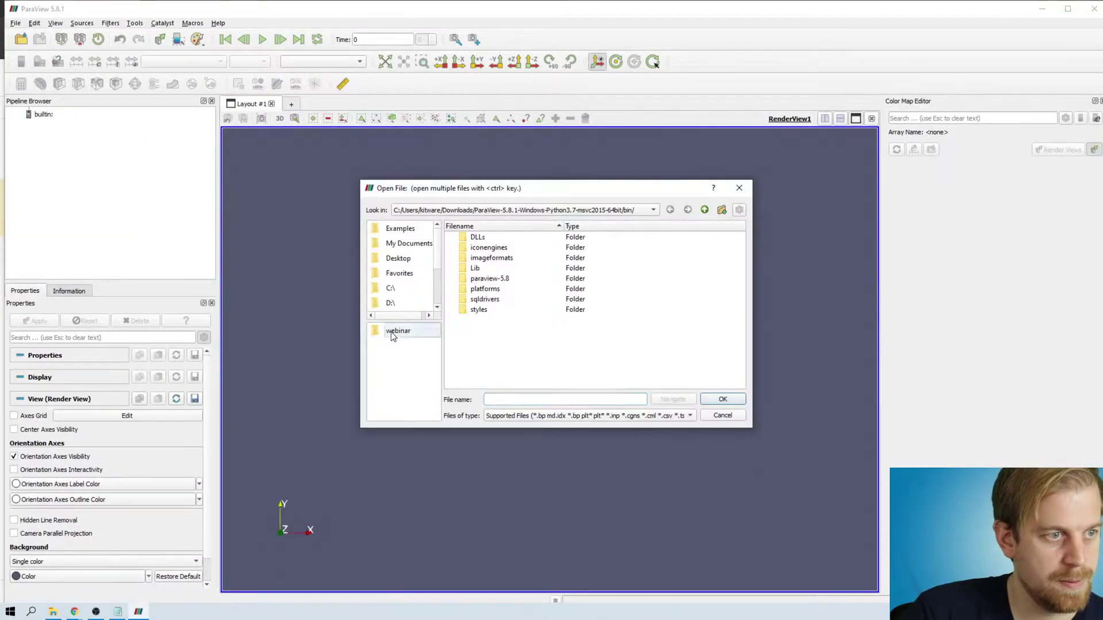
{"action": "double_click", "coordinate": [492, 280]}
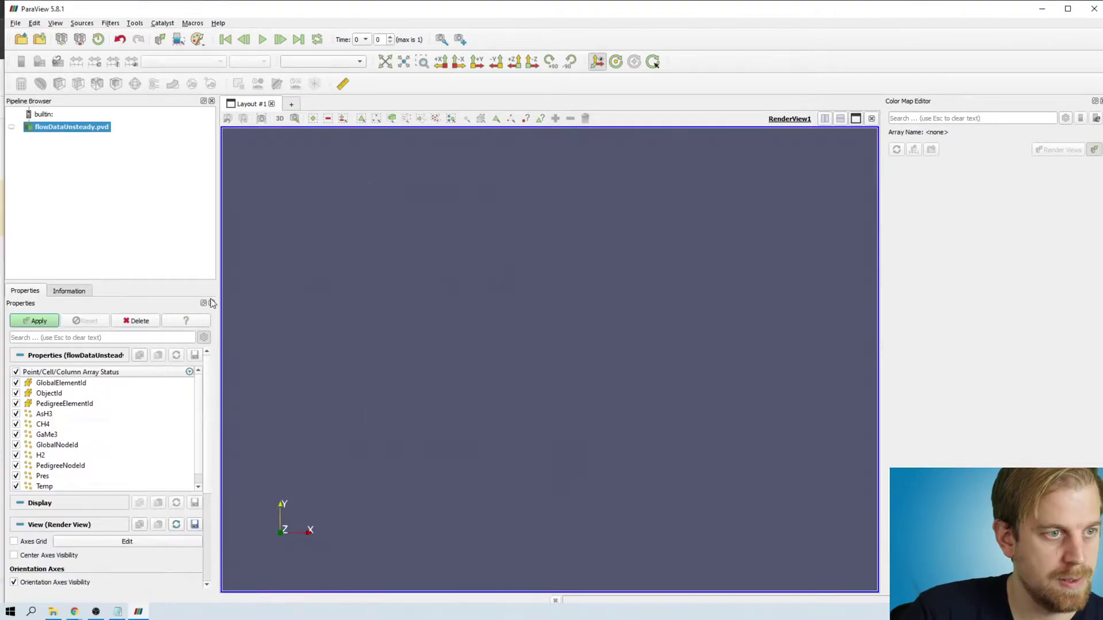
{"action": "left_click", "coordinate": [56, 320]}
{"action": "left_click_drag", "start_coordinate": [677, 304], "coordinate": [416, 156]}
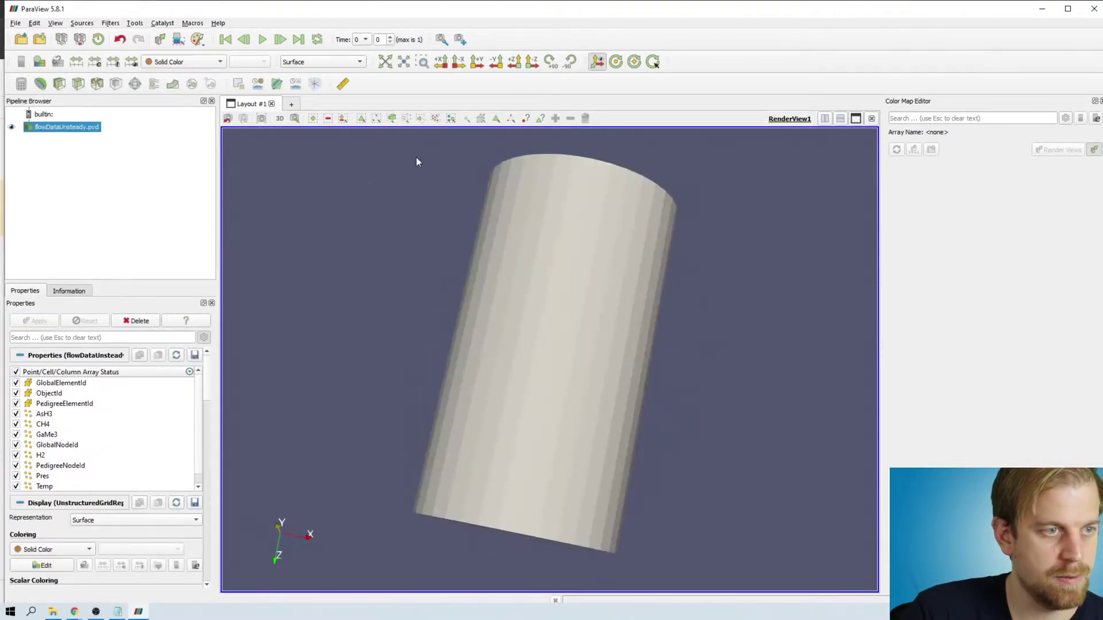
{"action": "left_click", "coordinate": [89, 291]}
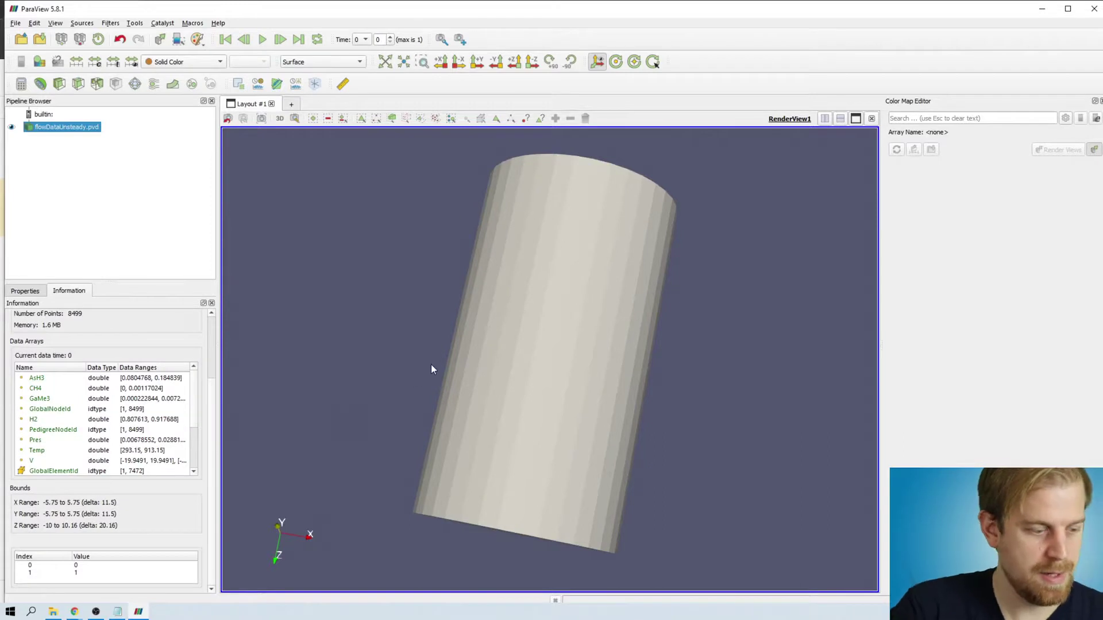
Step: Apply a Temporal Interpolator to flowDataUnsteady.pvd with a discrete time step interval of 0.01 and look at its data information
{"action": "key", "text": "ctrl+space"}
{"action": "type", "text": "t"}
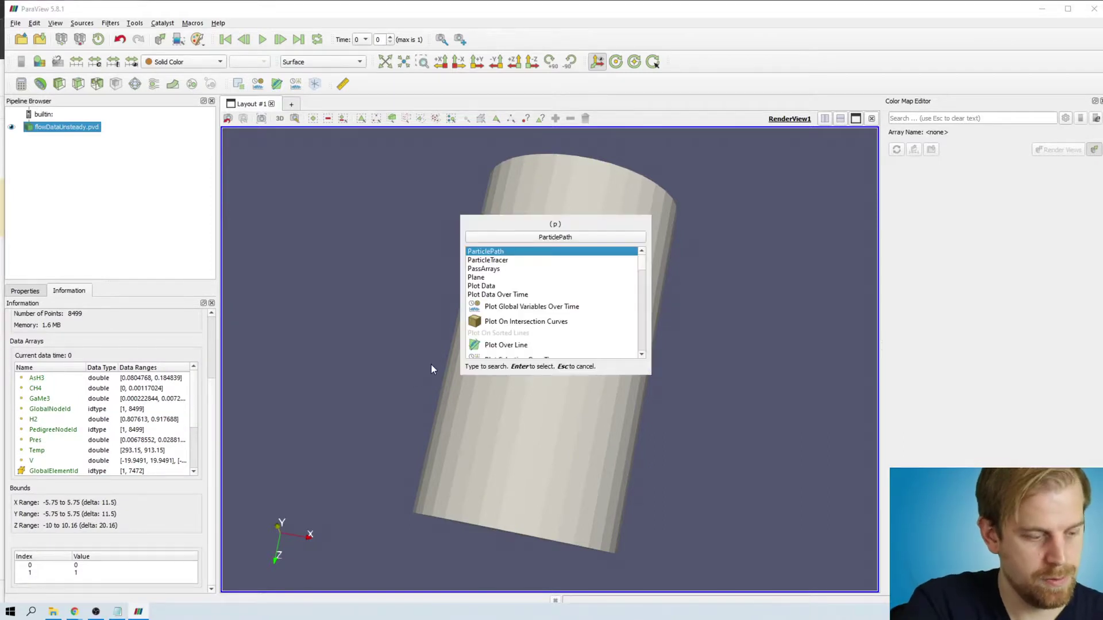
{"action": "type", "text": "em"}
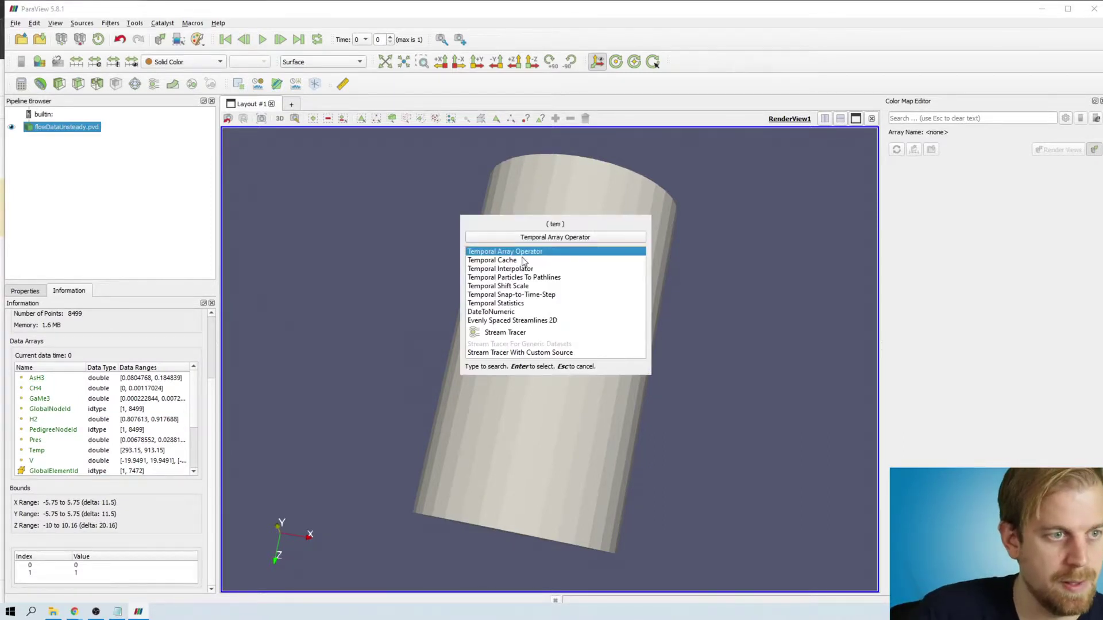
{"action": "double_click", "coordinate": [499, 269]}
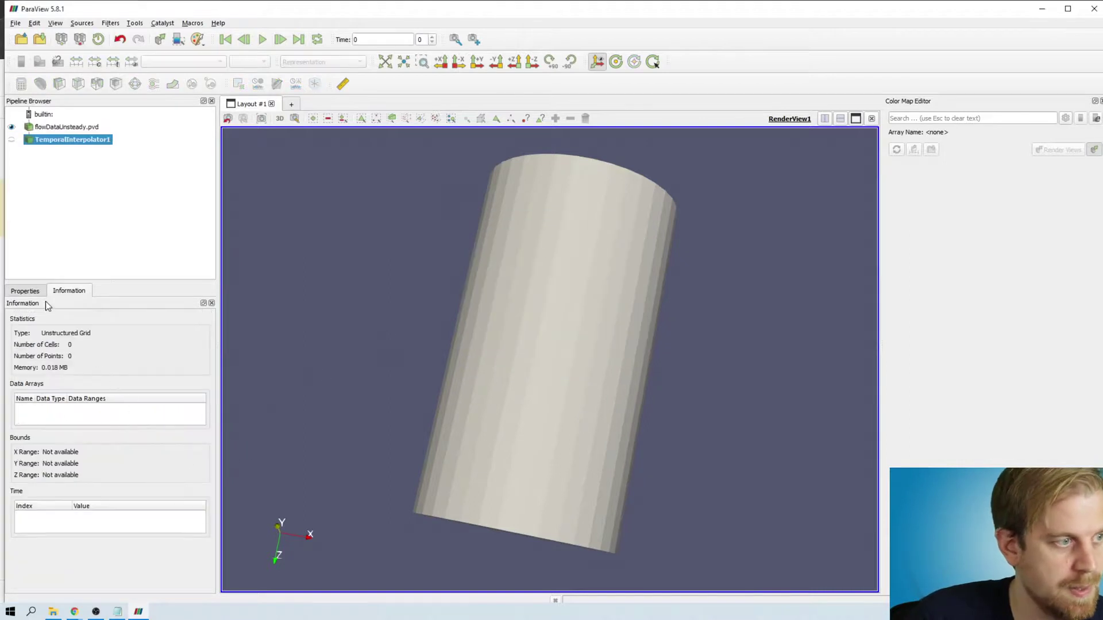
{"action": "left_click", "coordinate": [29, 291]}
{"action": "double_click", "coordinate": [99, 374]}
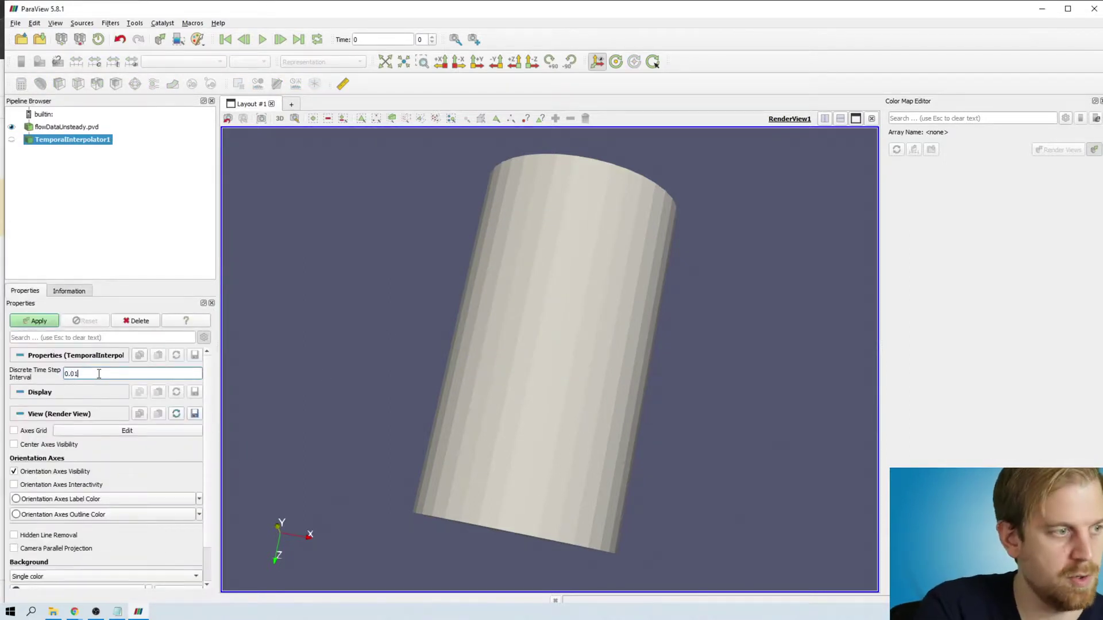
{"action": "type", "text": "0.01"}
{"action": "left_click", "coordinate": [31, 321]}
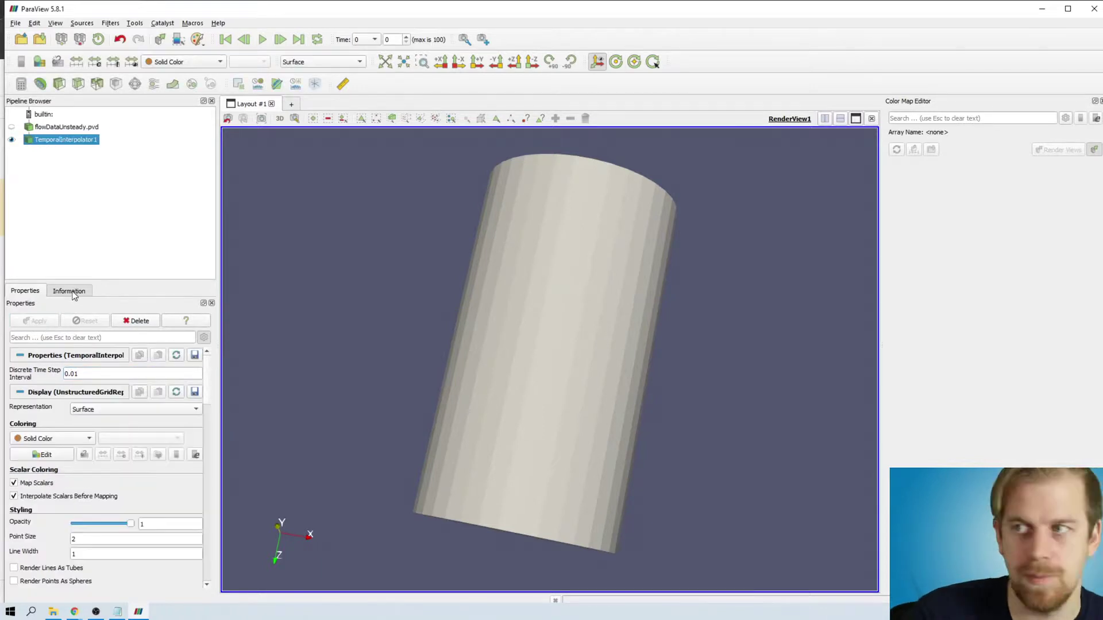
{"action": "left_click", "coordinate": [73, 293]}
{"action": "scroll", "coordinate": [130, 487], "scroll_direction": "down", "scroll_amount": 1}
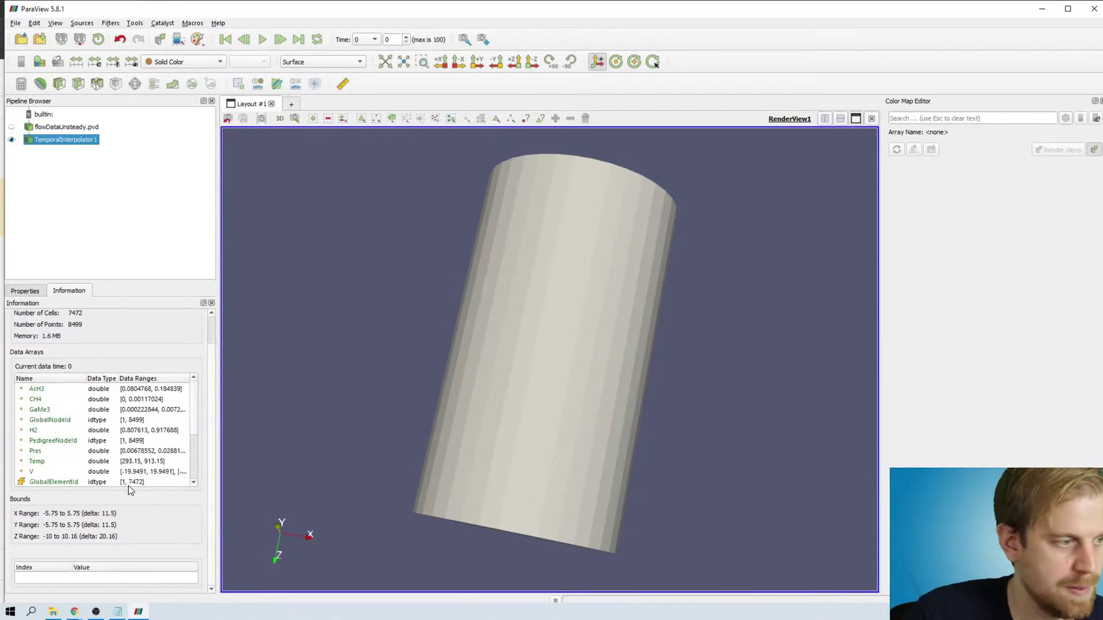
Step: Change the Temporal Interpolator's discrete time step interval to 0.001, apply it and inspect the resulting time values
{"action": "left_click", "coordinate": [26, 290]}
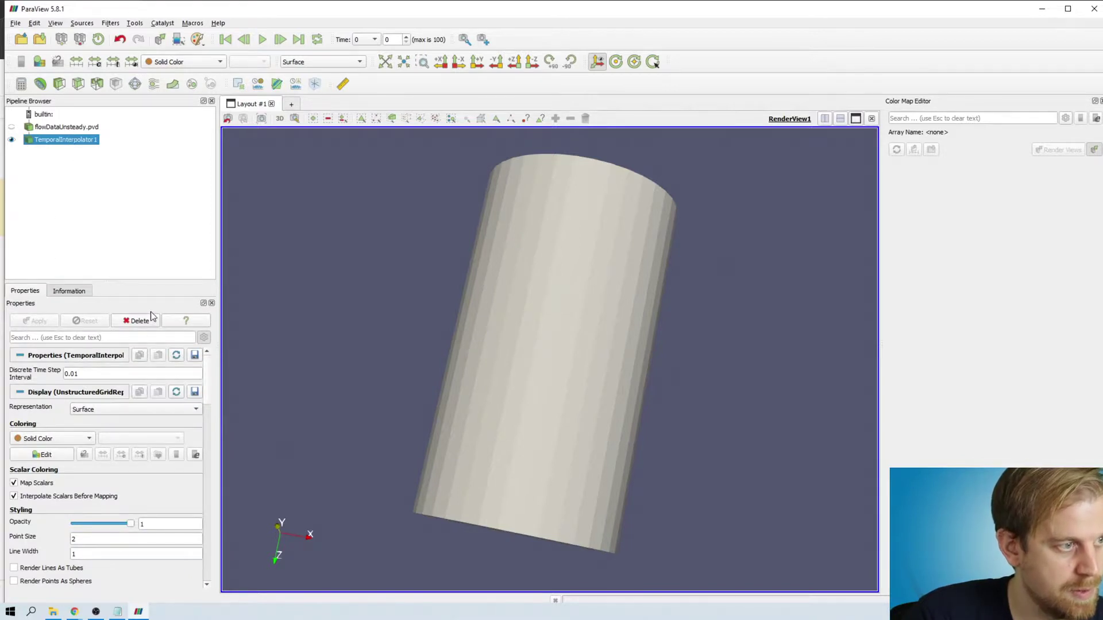
{"action": "left_click", "coordinate": [81, 376]}
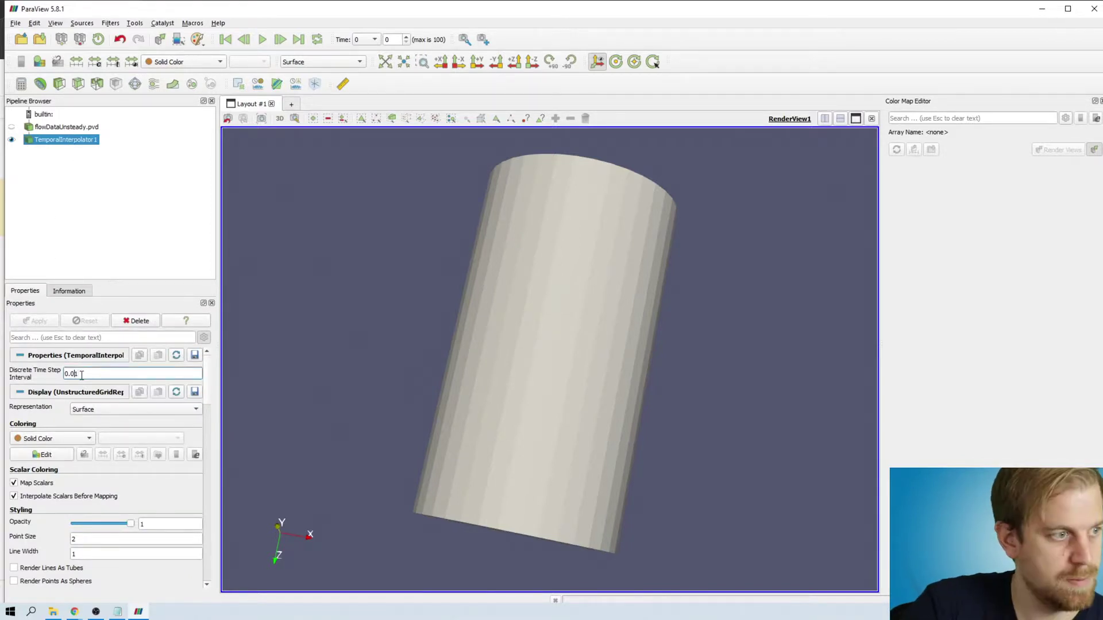
{"action": "type", "text": "0"}
{"action": "left_click", "coordinate": [40, 323]}
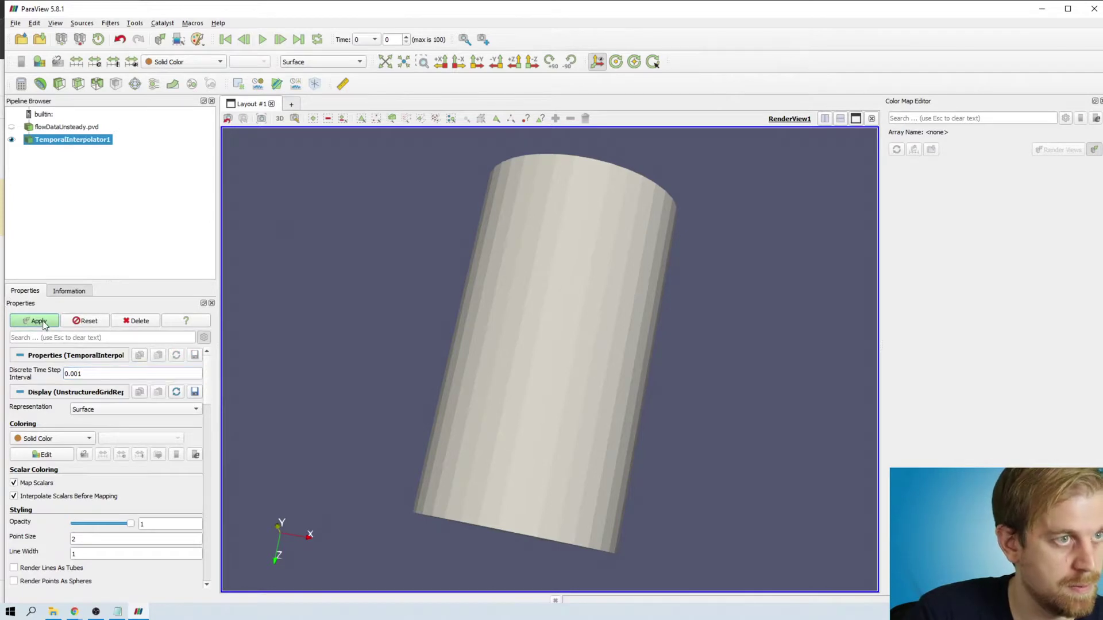
{"action": "left_click", "coordinate": [71, 292]}
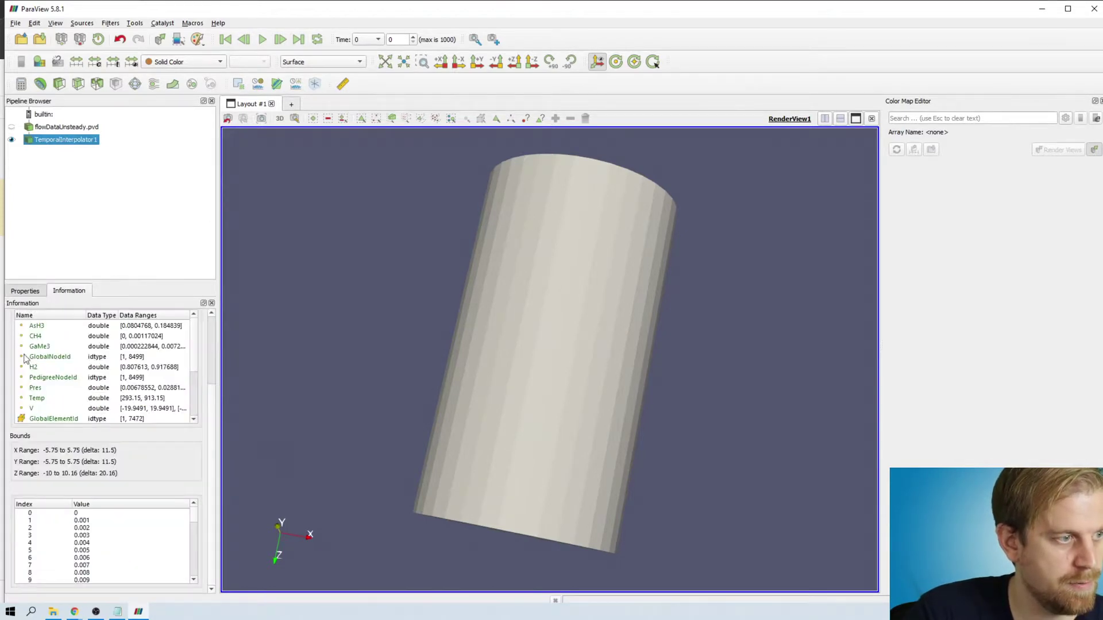
Step: Play the TemporalInterpolator1 animation through its interpolated time steps for a moment, then pause it and view the cylinder's open end
{"action": "left_click", "coordinate": [23, 291]}
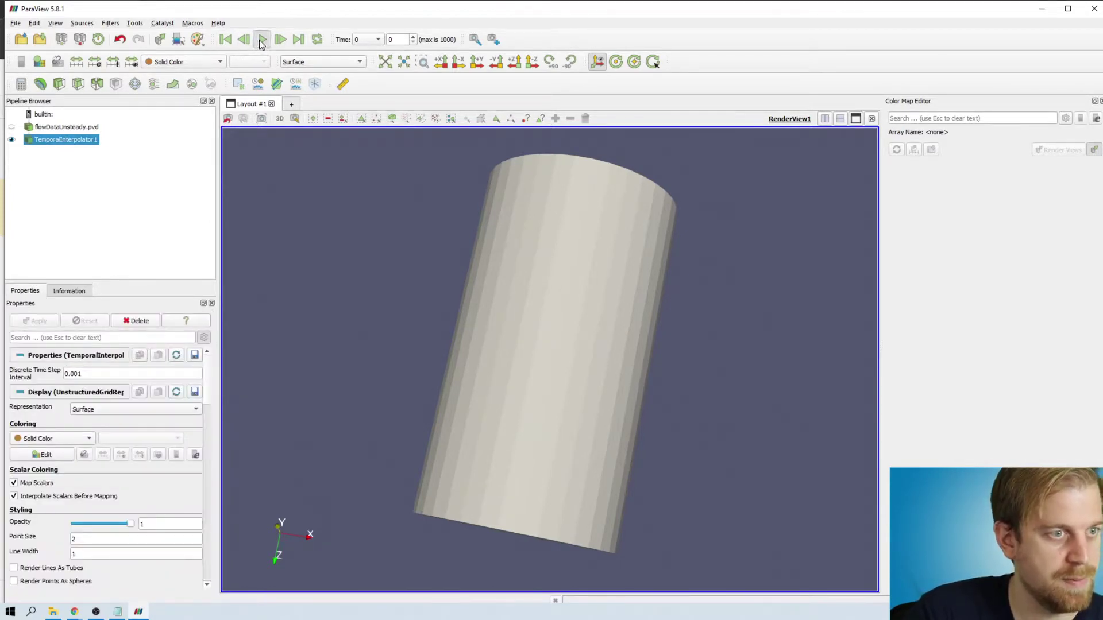
{"action": "left_click", "coordinate": [261, 41]}
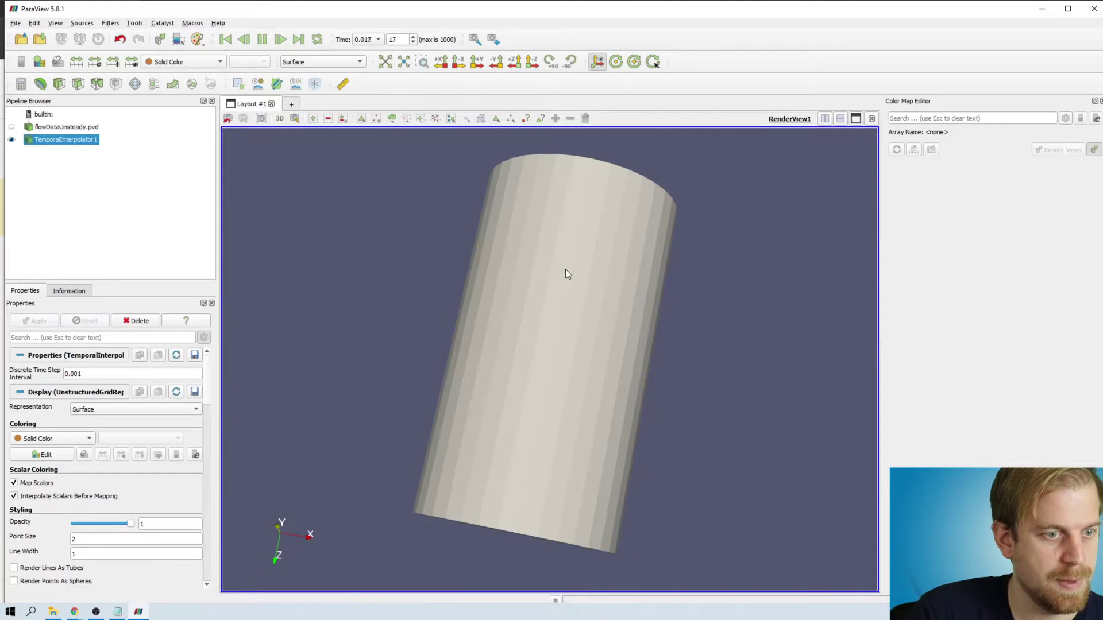
{"action": "left_click", "coordinate": [263, 40]}
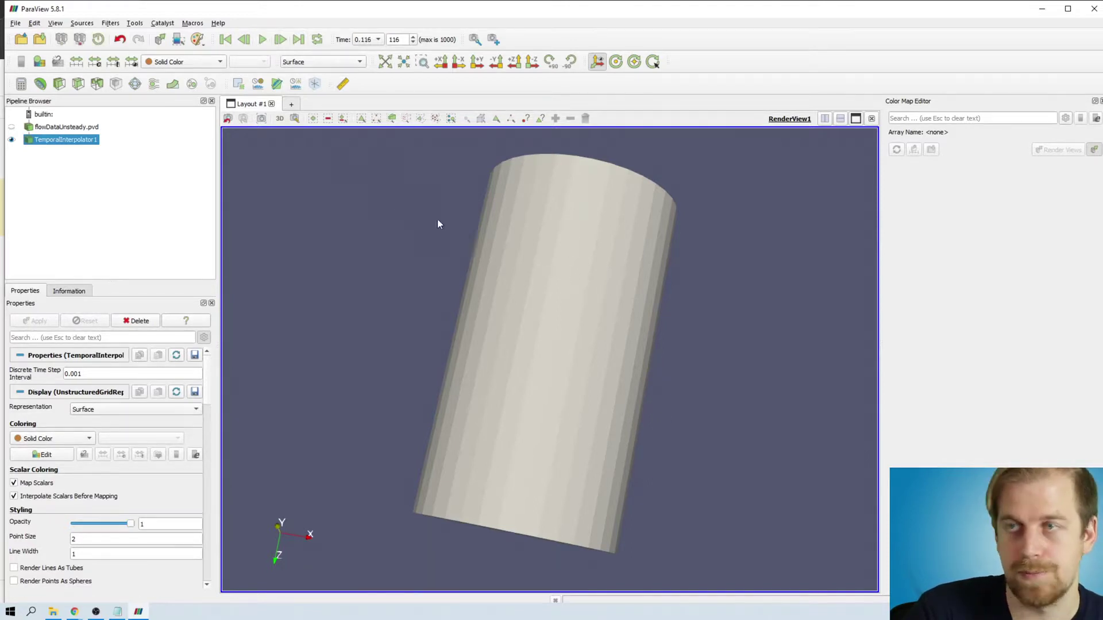
{"action": "left_click_drag", "start_coordinate": [438, 224], "coordinate": [512, 294]}
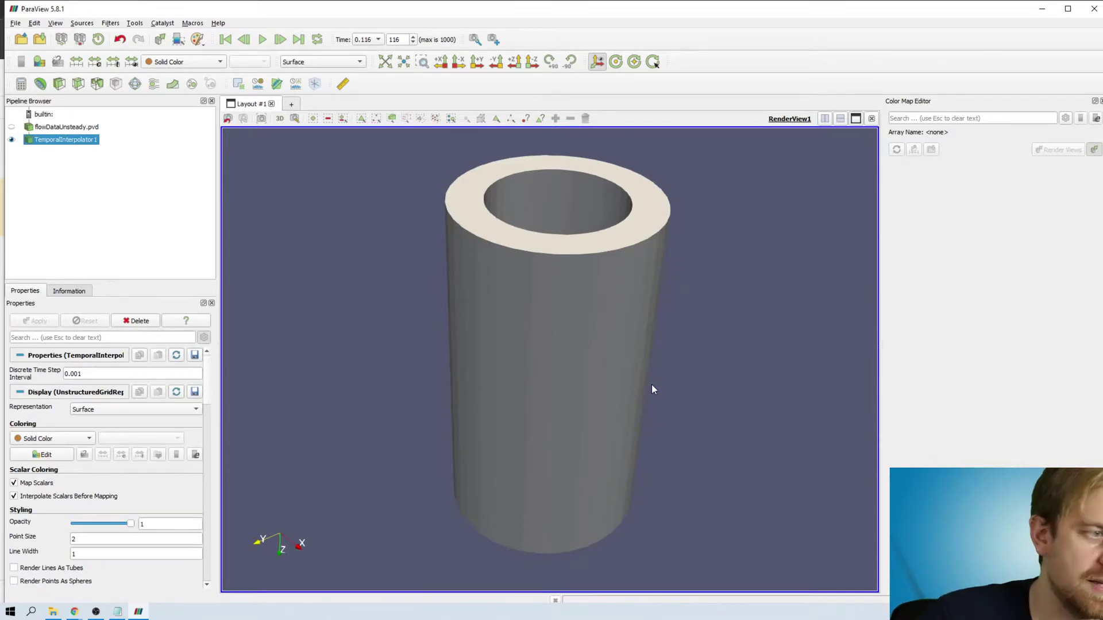
{"action": "mouse_move", "coordinate": [652, 386]}
{"action": "left_mouse_down"}
{"action": "mouse_move", "coordinate": [640, 357]}
{"action": "mouse_move", "coordinate": [639, 372]}
{"action": "left_mouse_up"}
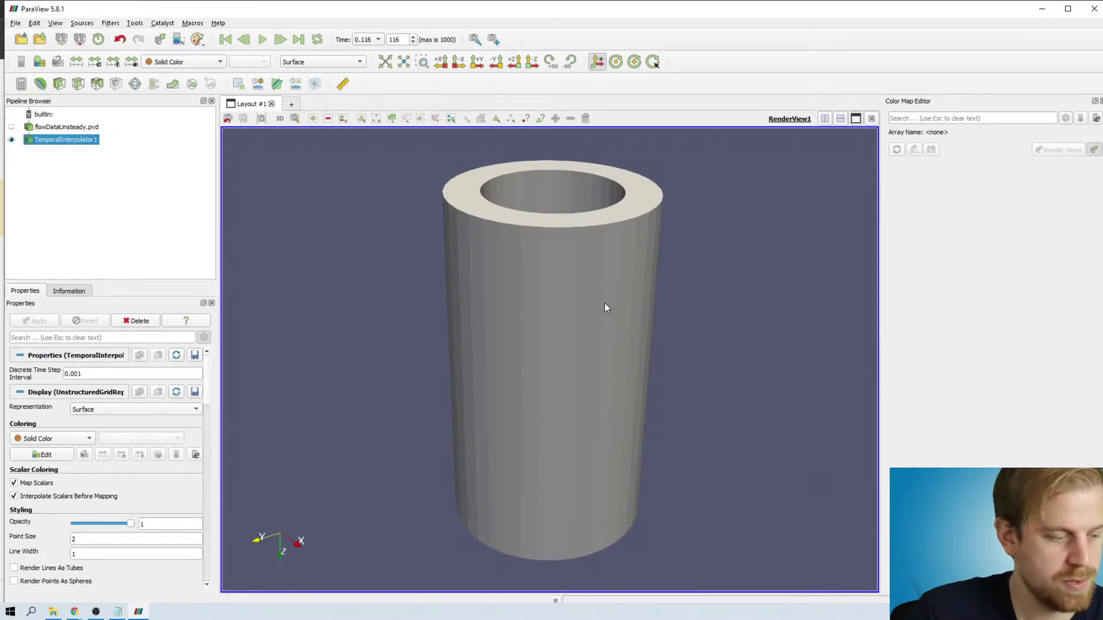
Step: Switch to Notepad to review the two DataSet timestep lines of flowDataUnsteady.pvd, then return to ParaView
{"action": "key", "text": "alt+Tab"}
{"action": "key", "text": "alt+Tab"}
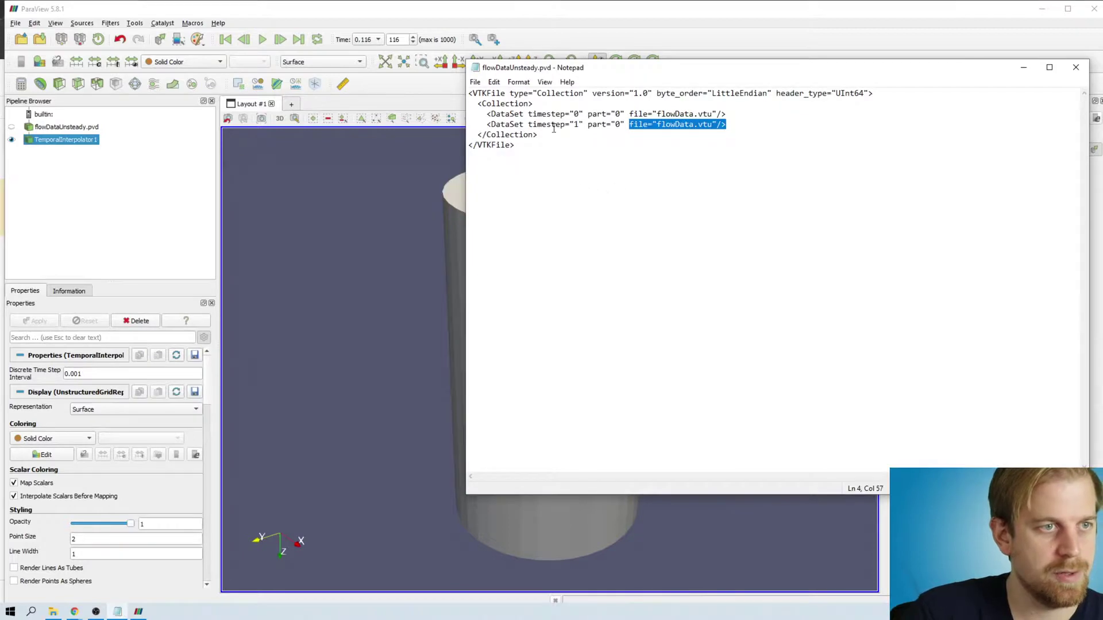
{"action": "left_click_drag", "start_coordinate": [523, 114], "coordinate": [747, 124]}
{"action": "key", "text": "alt+Tab"}
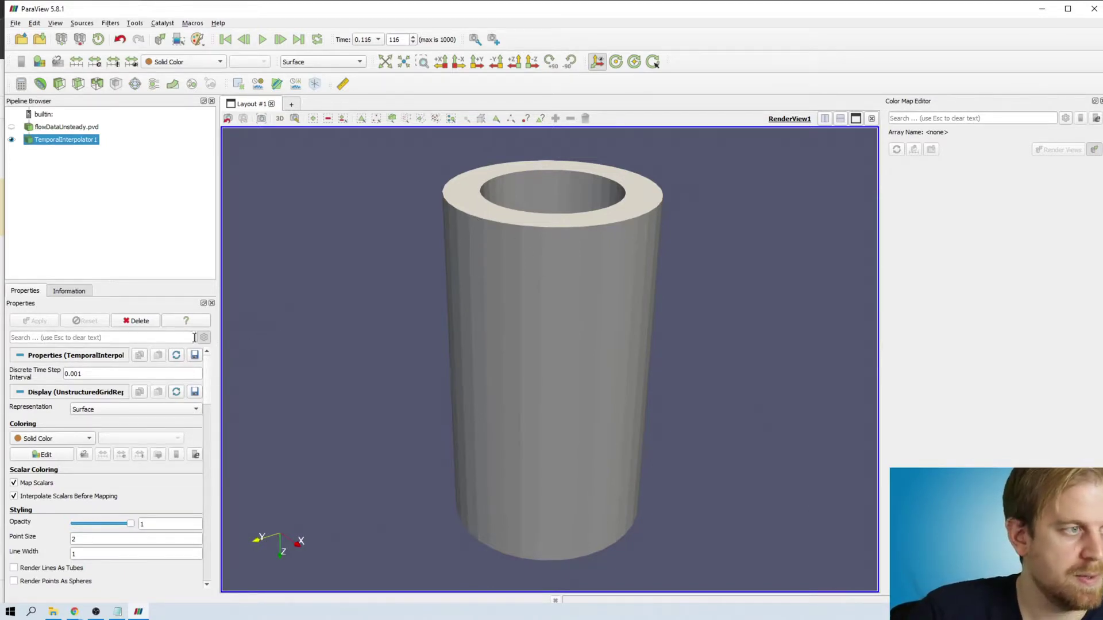
{"action": "left_click_drag", "start_coordinate": [208, 366], "coordinate": [206, 353]}
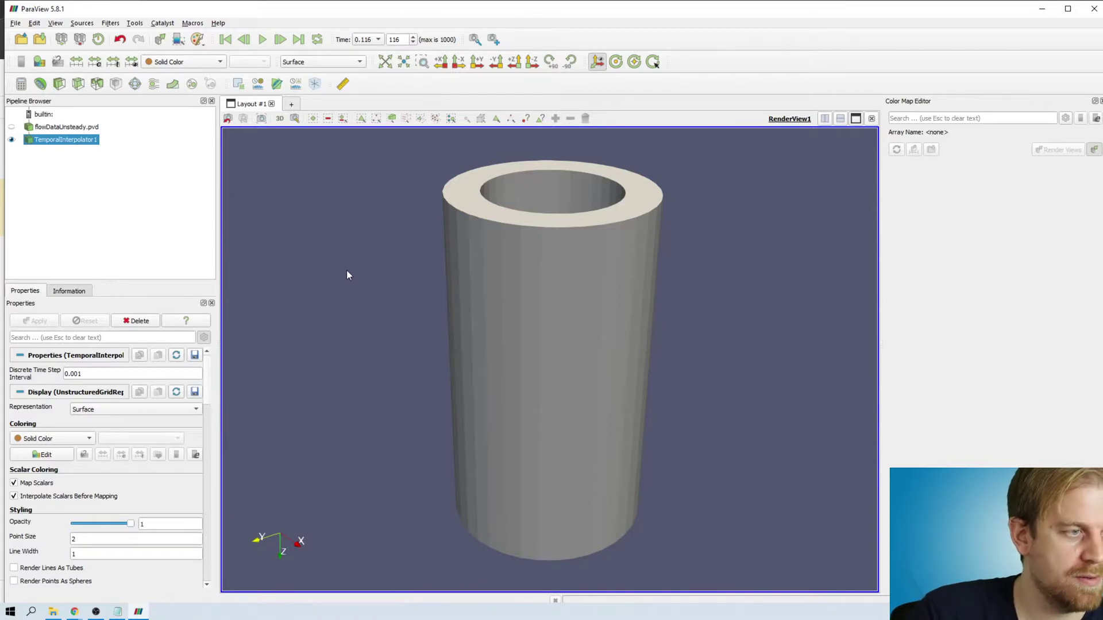
{"action": "key", "text": "ctrl+space"}
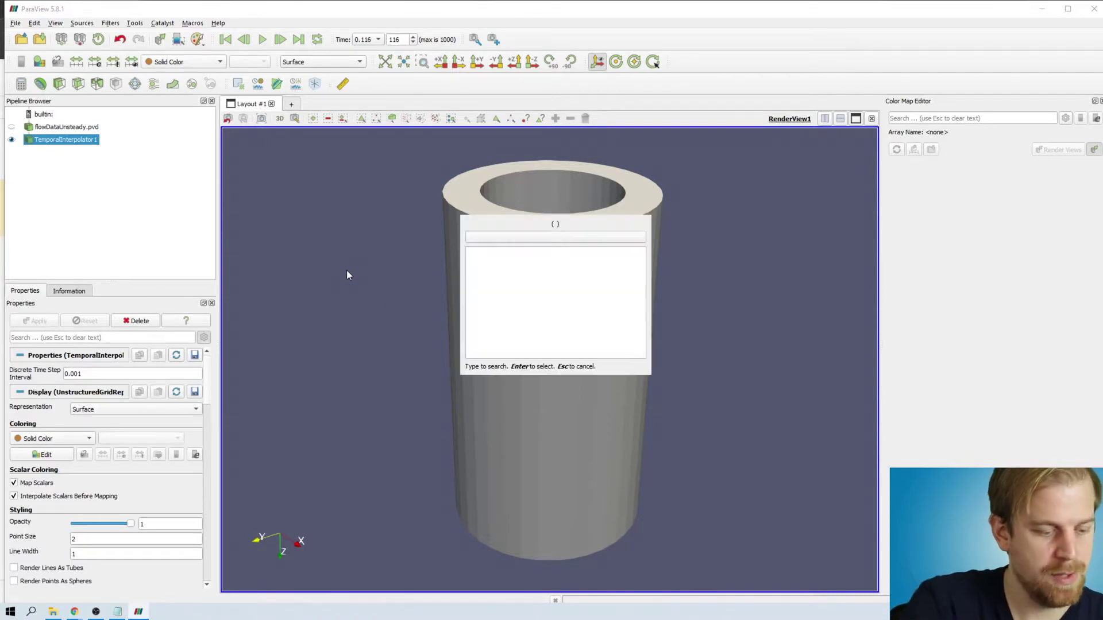
{"action": "type", "text": "gly"}
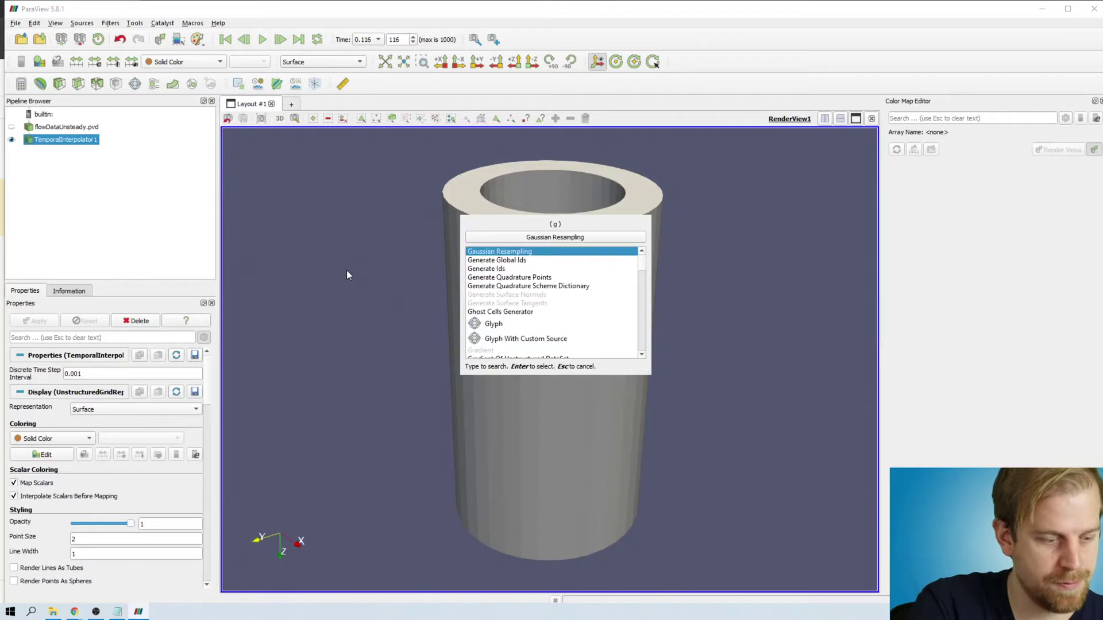
{"action": "key", "text": "Return"}
{"action": "scroll", "coordinate": [86, 494], "scroll_direction": "down", "scroll_amount": 5}
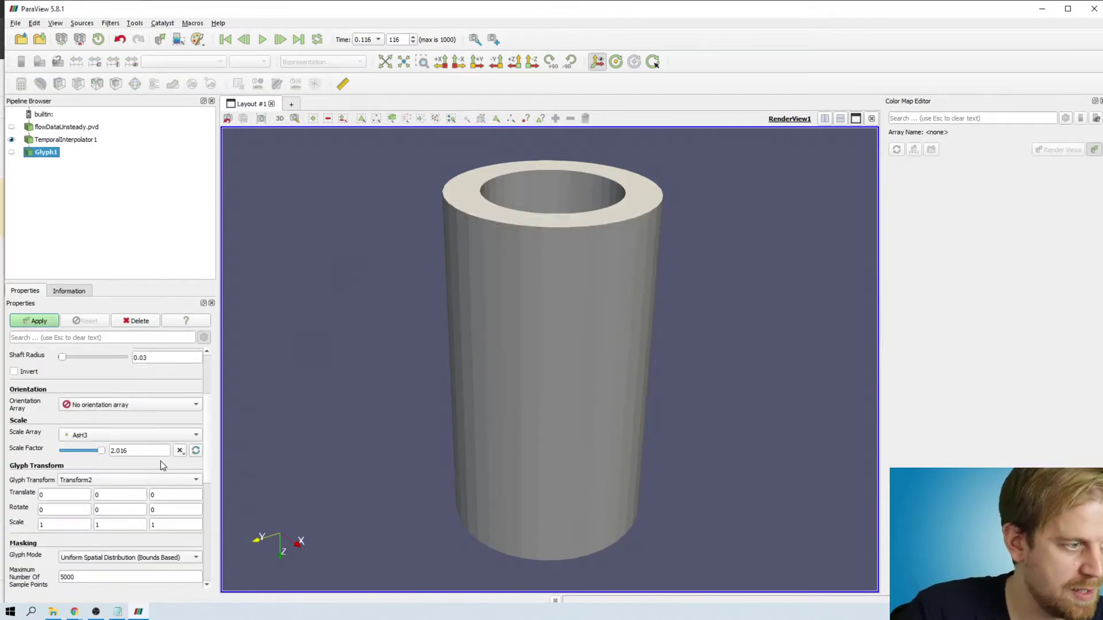
{"action": "left_click", "coordinate": [86, 489]}
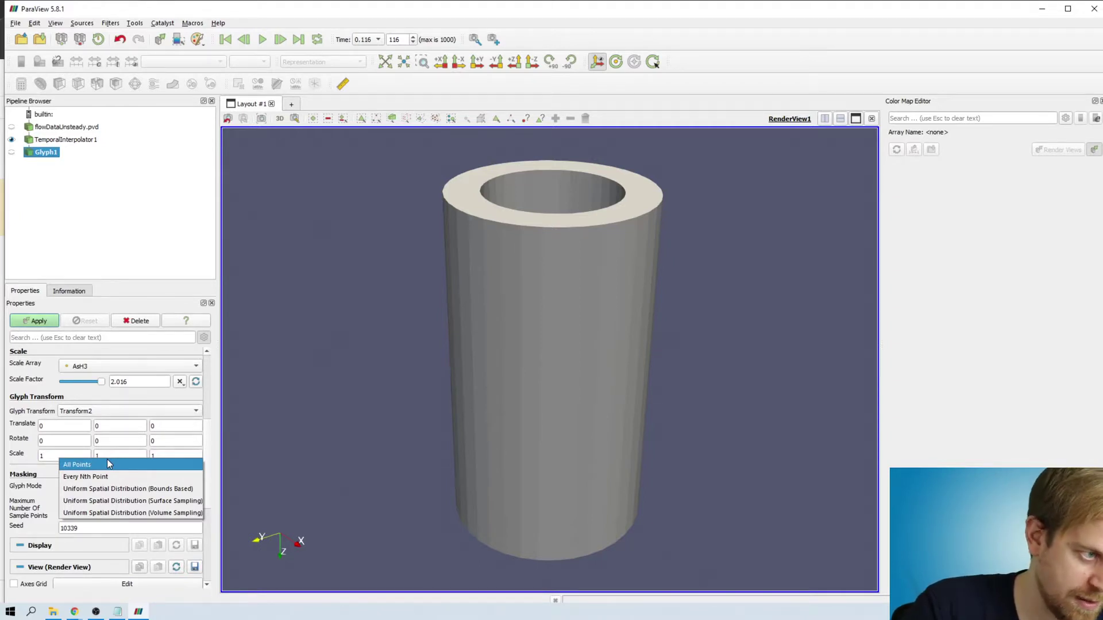
{"action": "left_click", "coordinate": [171, 244]}
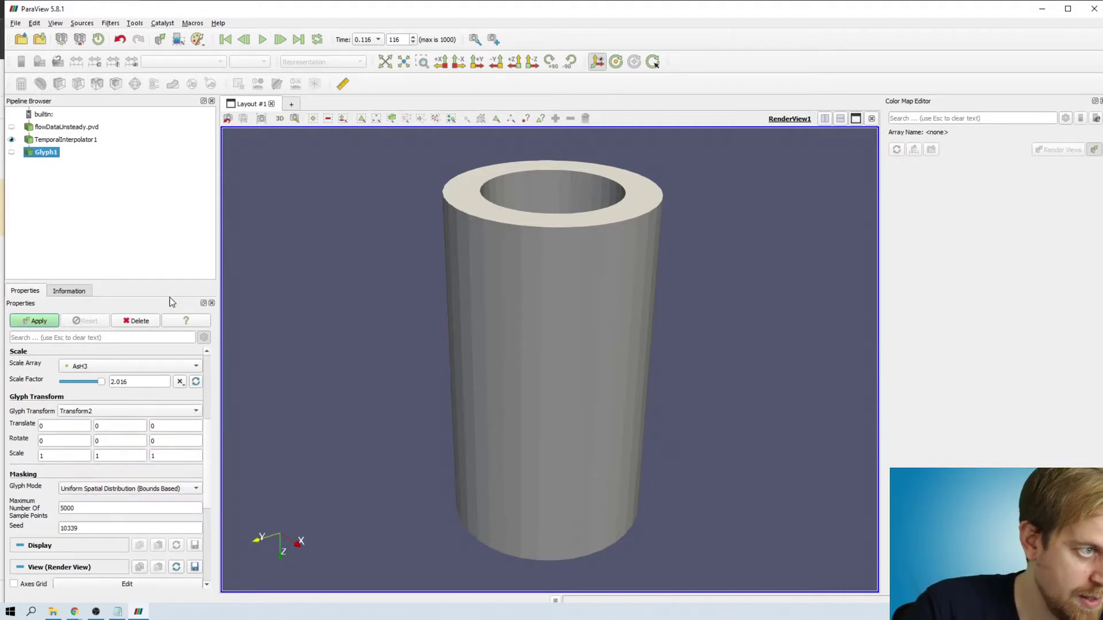
{"action": "left_click", "coordinate": [154, 322]}
Step: Try to apply a ParticleTracer to TemporalInterpolator1, using TemporalInterpolator1 itself as the seed source
{"action": "key", "text": "ctrl+space"}
{"action": "type", "text": "par"}
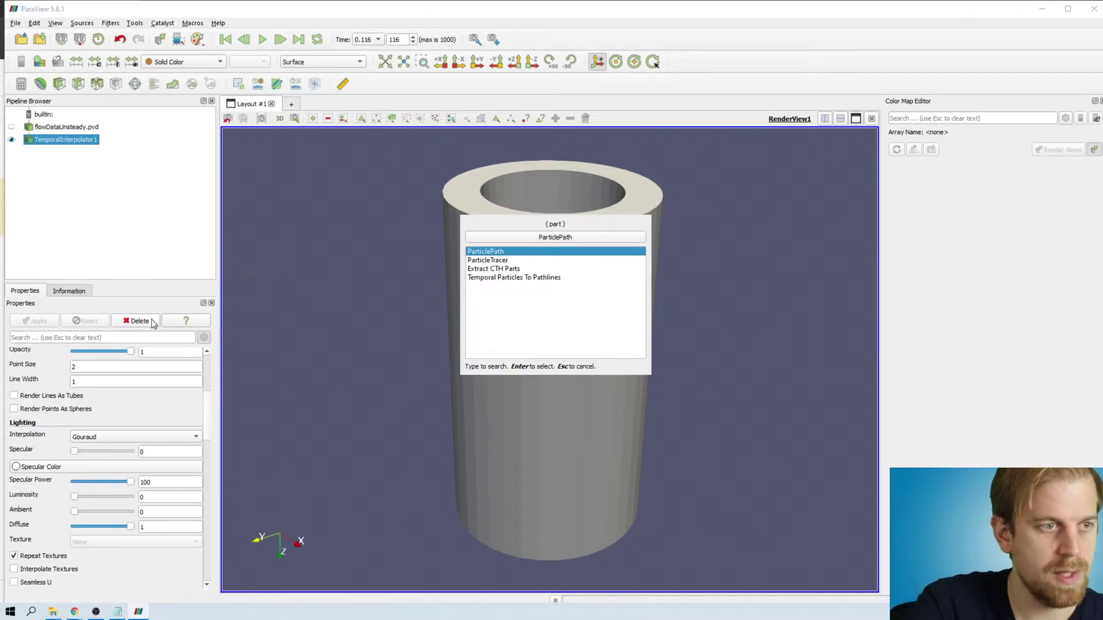
{"action": "key", "text": "Down"}
{"action": "key", "text": "Return"}
{"action": "left_click", "coordinate": [451, 240]}
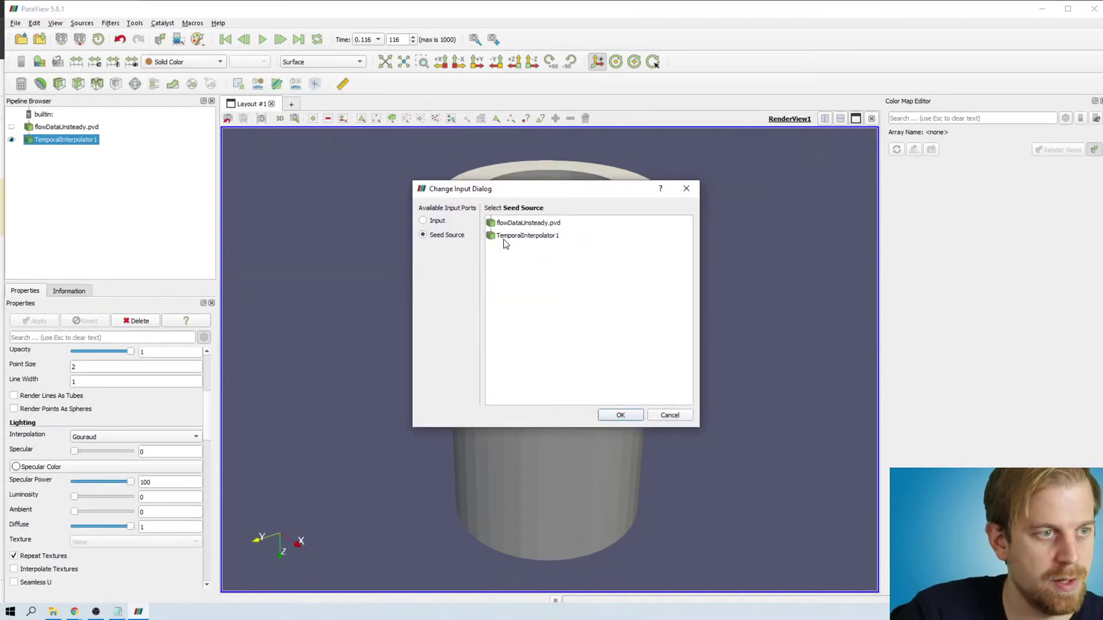
{"action": "left_click", "coordinate": [520, 235]}
{"action": "left_click", "coordinate": [620, 414]}
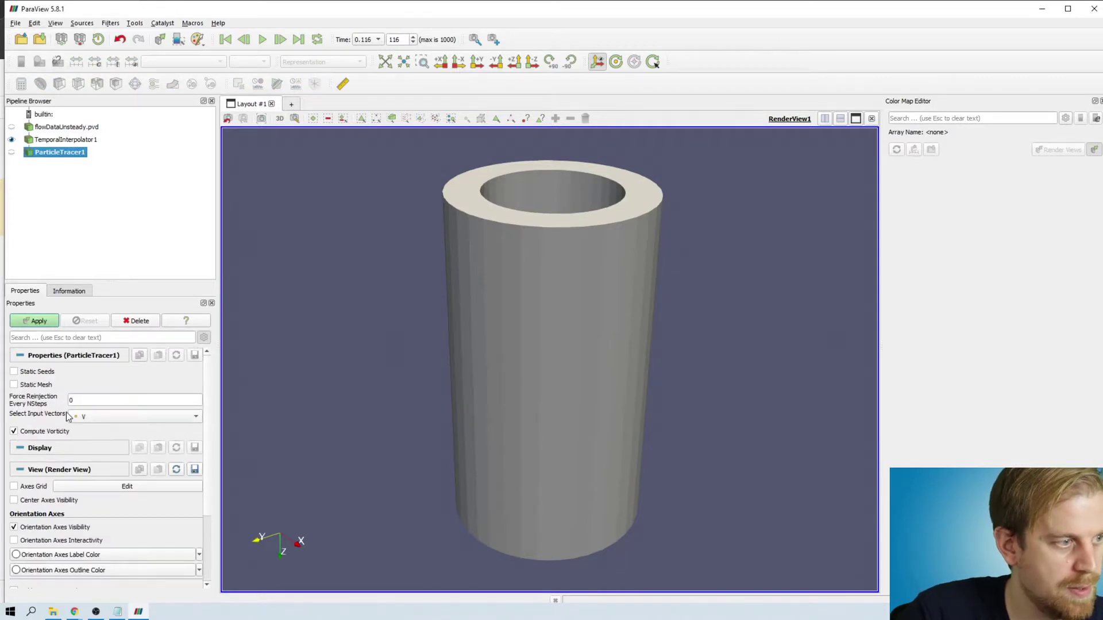
{"action": "double_click", "coordinate": [103, 398]}
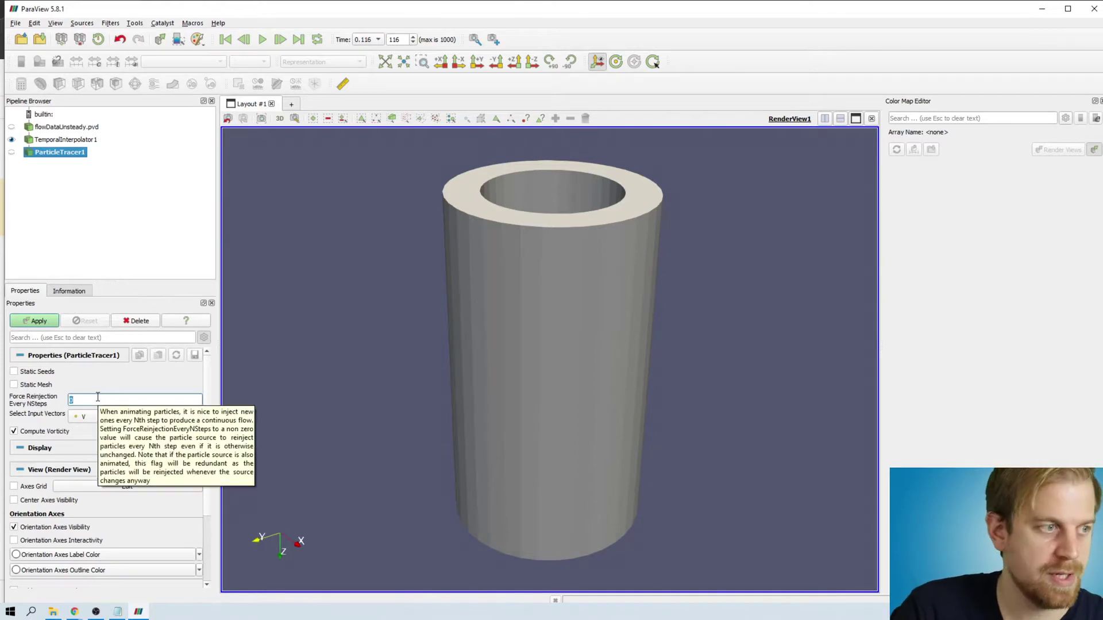
{"action": "left_click", "coordinate": [48, 318]}
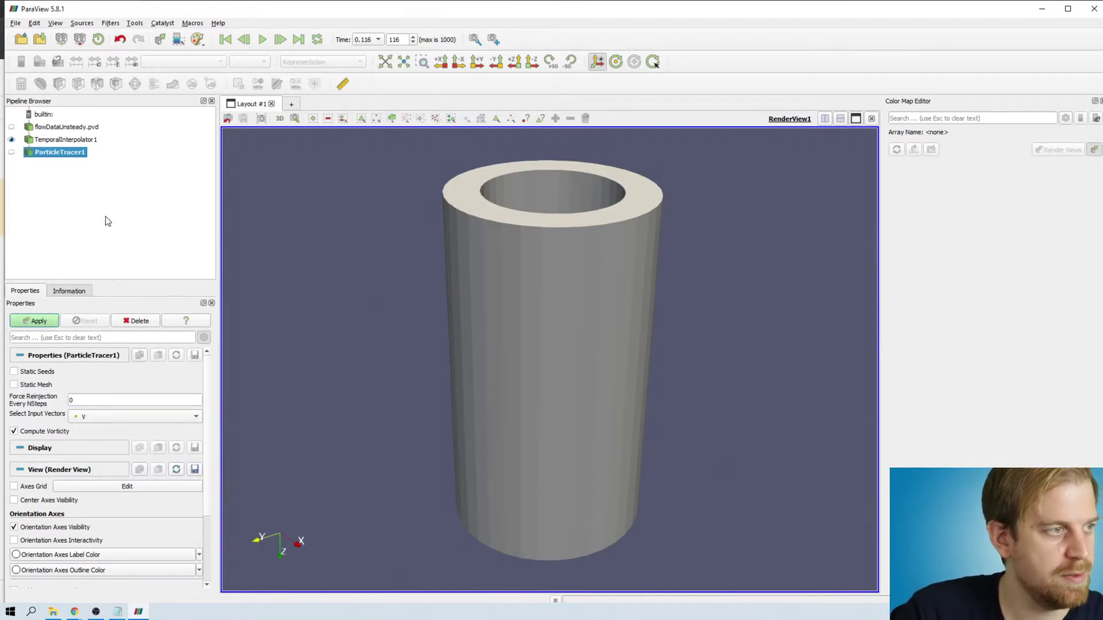
Step: End the paraview.exe task in Task Manager, then relaunch paraview.exe from the bin folder and dismiss its welcome window
{"action": "key", "text": "alt+Tab"}
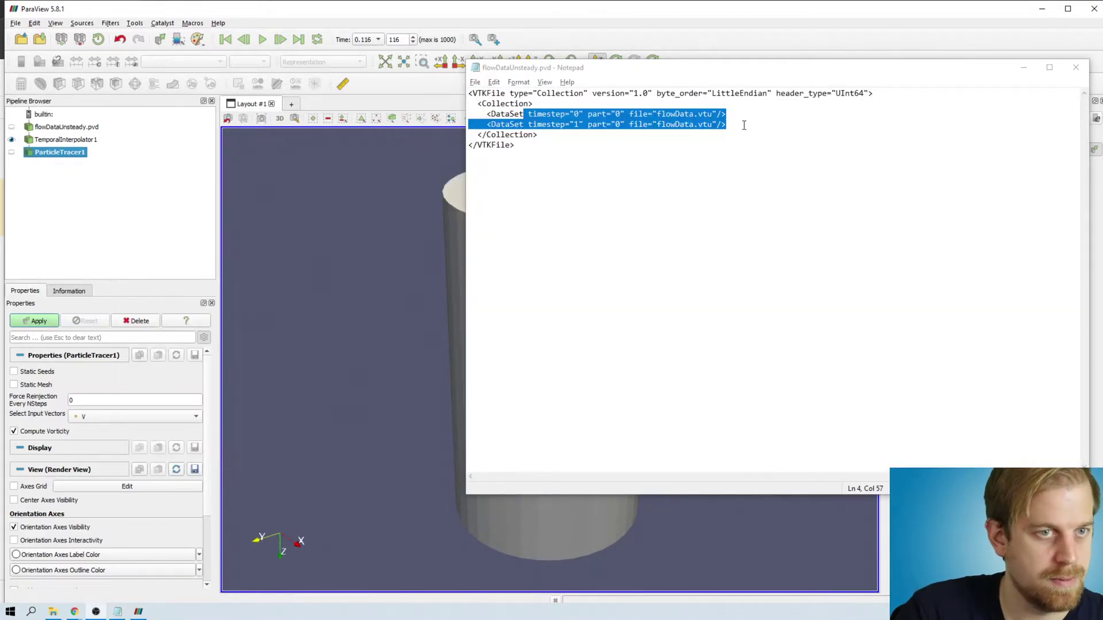
{"action": "key", "text": "alt+Tab"}
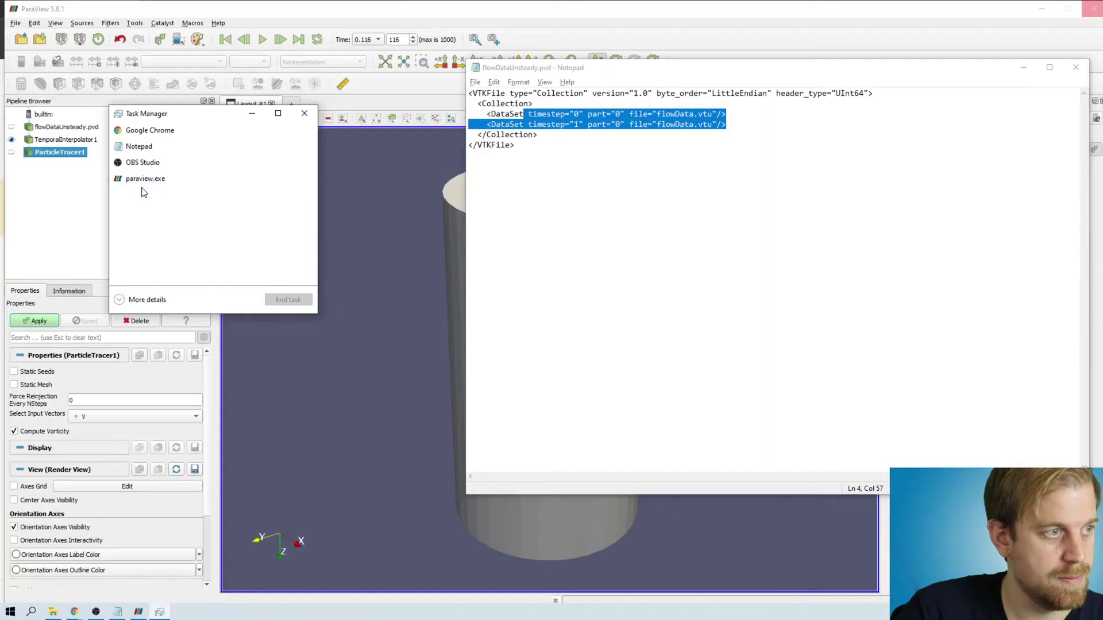
{"action": "left_click", "coordinate": [143, 183]}
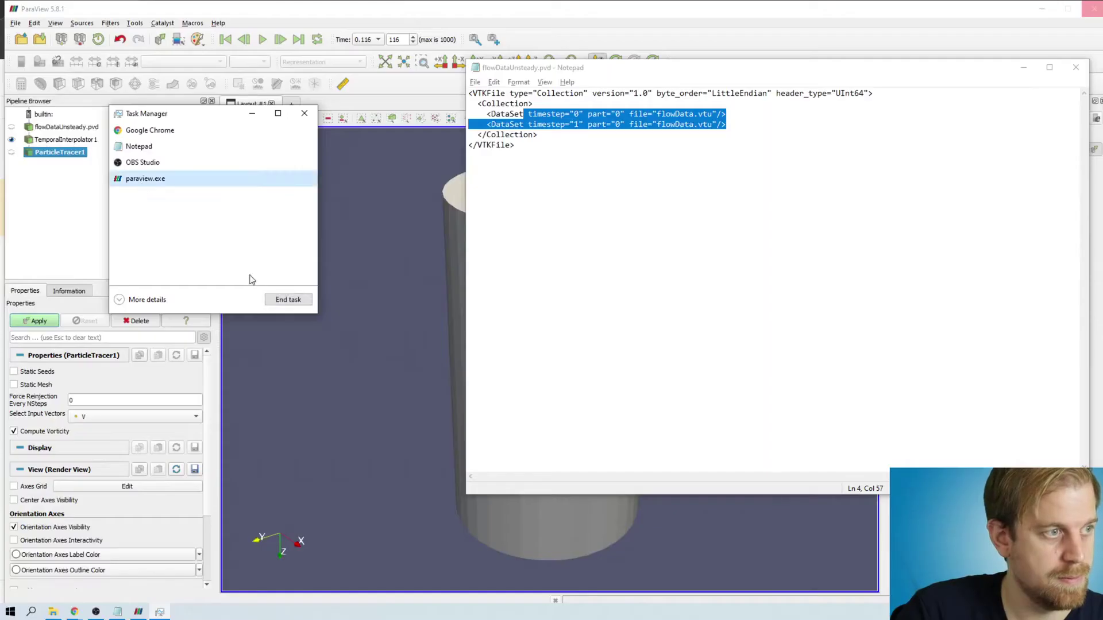
{"action": "left_click", "coordinate": [276, 300]}
{"action": "left_click", "coordinate": [304, 113]}
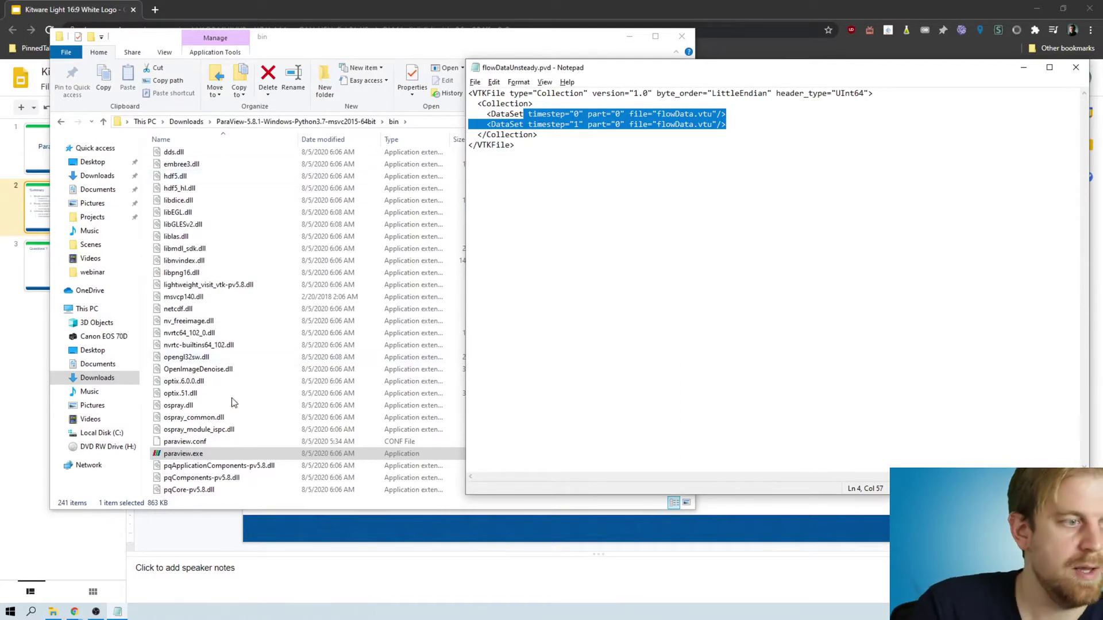
{"action": "double_click", "coordinate": [217, 453]}
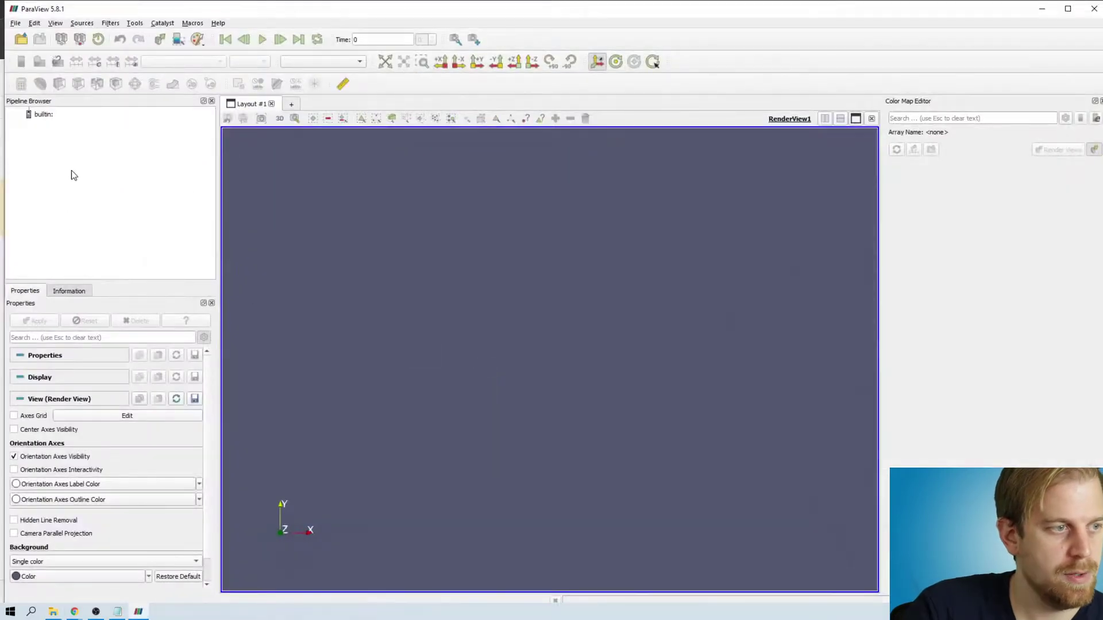
{"action": "left_click", "coordinate": [724, 448]}
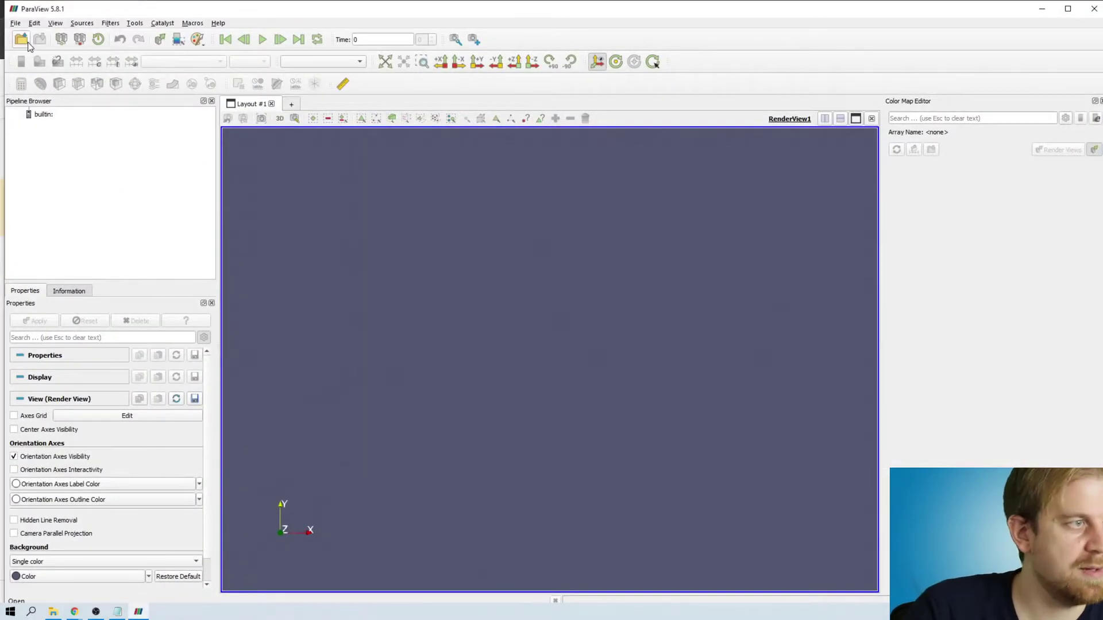
Step: Load flowDataUnsteadyRessampledCalc.pvd from the webinar folder with all its arrays and show it in the render view
{"action": "left_click", "coordinate": [21, 39]}
{"action": "left_click", "coordinate": [399, 329]}
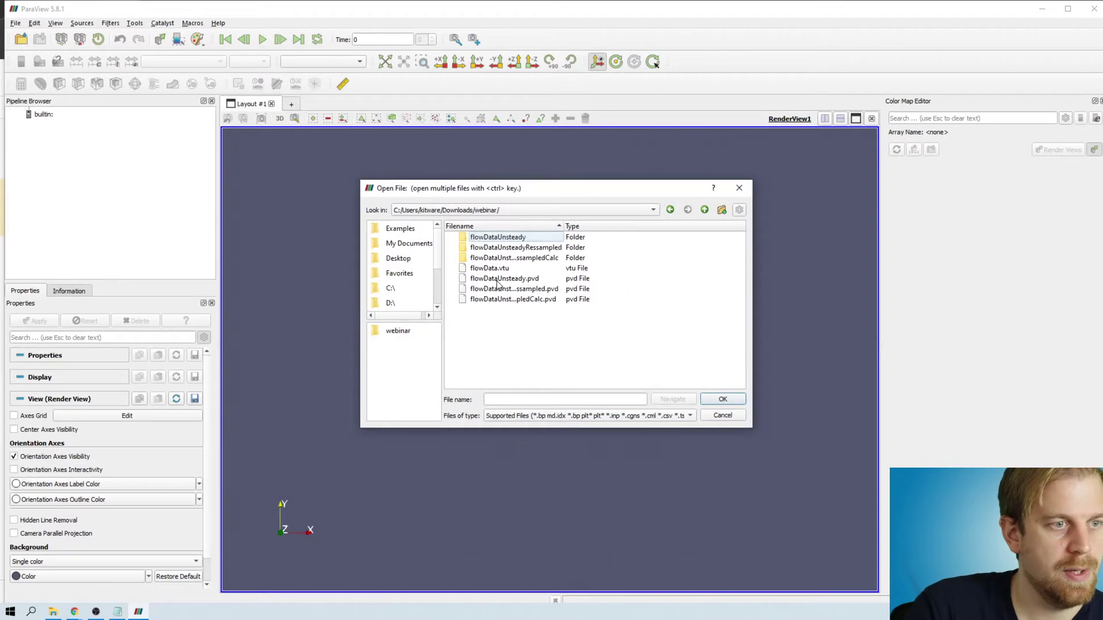
{"action": "double_click", "coordinate": [506, 299]}
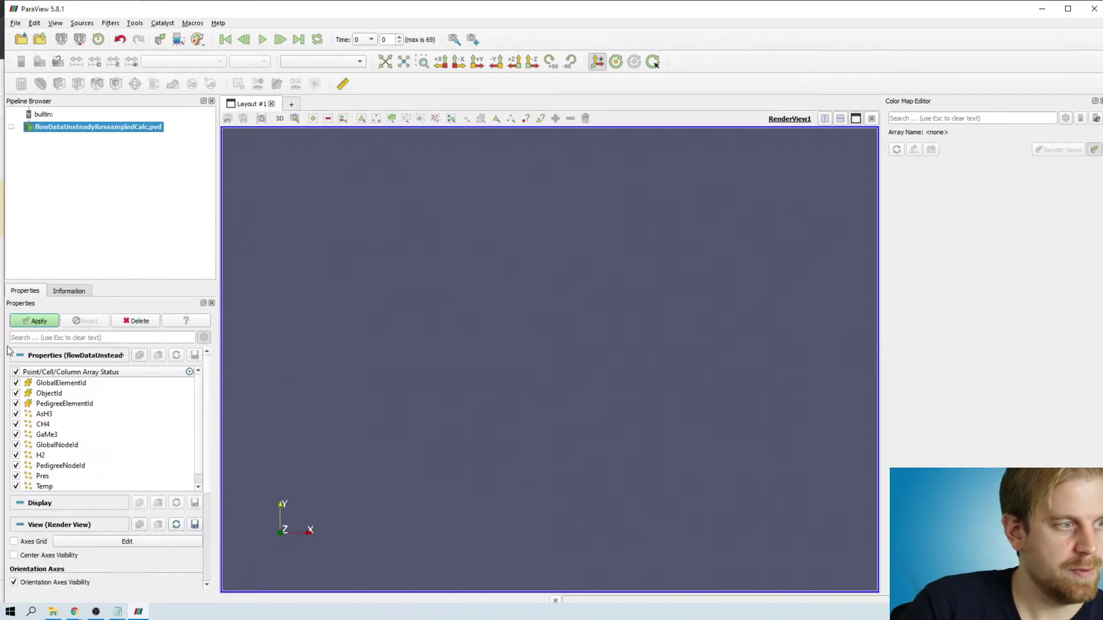
{"action": "left_click", "coordinate": [39, 323]}
{"action": "left_click_drag", "start_coordinate": [545, 305], "coordinate": [578, 374]}
Step: Create a Point Source and apply it with its default parameters
{"action": "key", "text": "ctrl+space"}
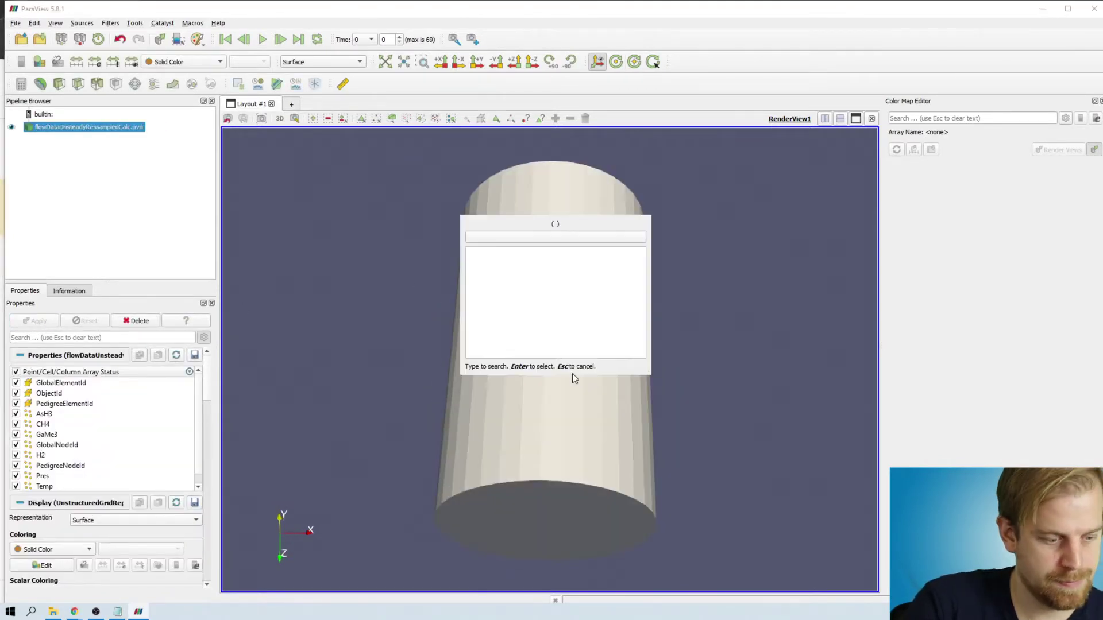
{"action": "type", "text": "point"}
{"action": "key", "text": "Down"}
{"action": "key", "text": "Down"}
{"action": "key", "text": "Down"}
{"action": "key", "text": "Down"}
{"action": "key", "text": "Return"}
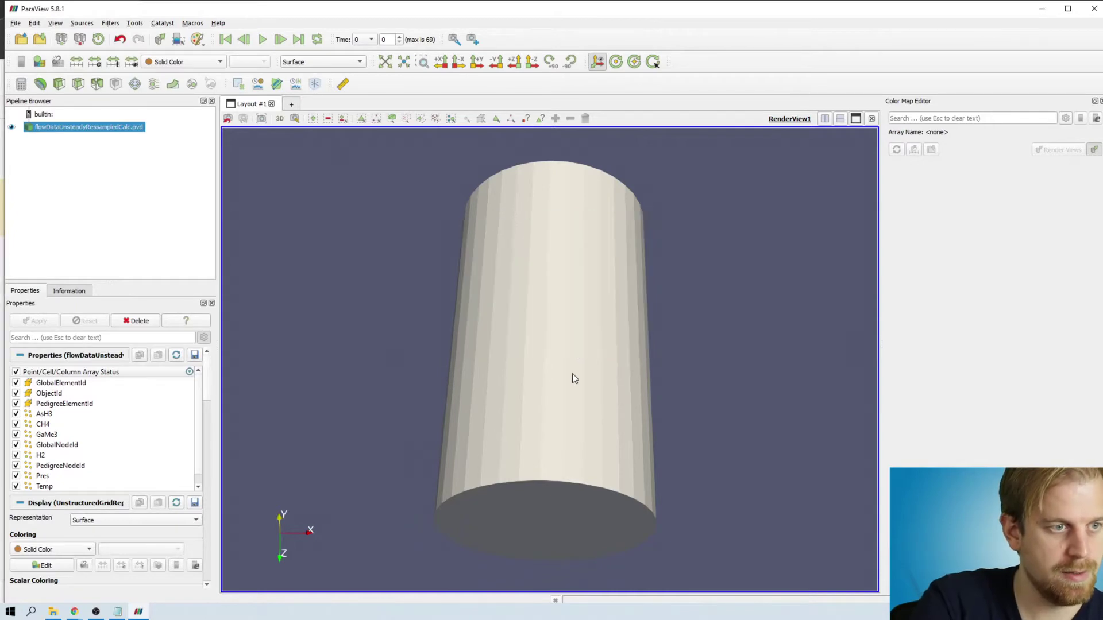
{"action": "left_click", "coordinate": [38, 321]}
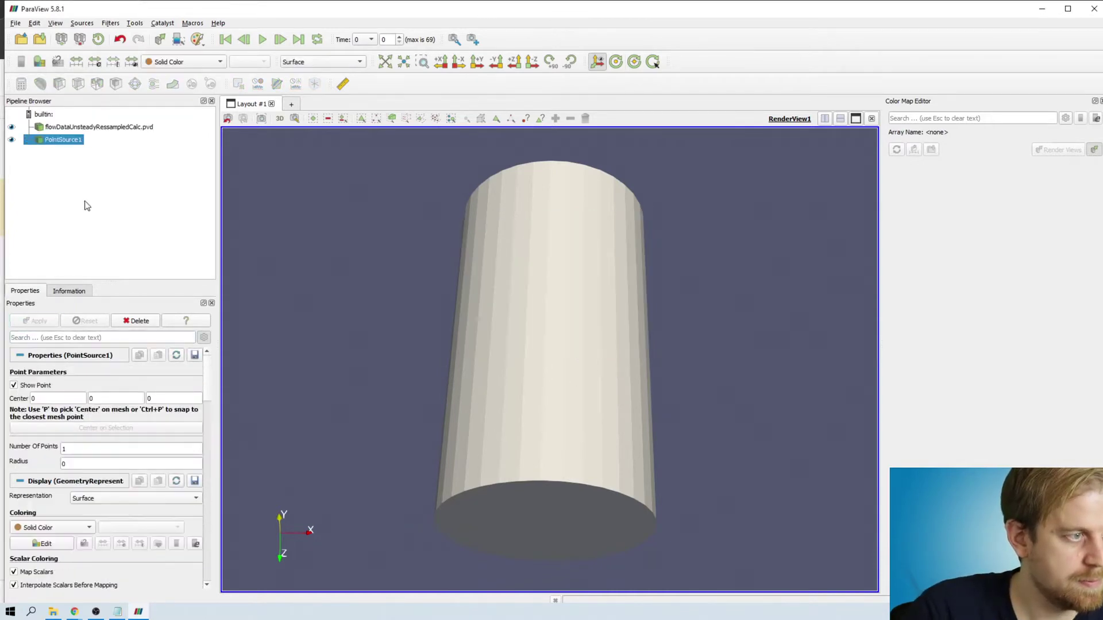
Step: Apply a ParticleTracer to flowDataUnsteadyRessampledCalc.pvd with PointSource1 as the seed source and V as the input vectors
{"action": "left_click", "coordinate": [95, 127]}
{"action": "key", "text": "ctrl+space"}
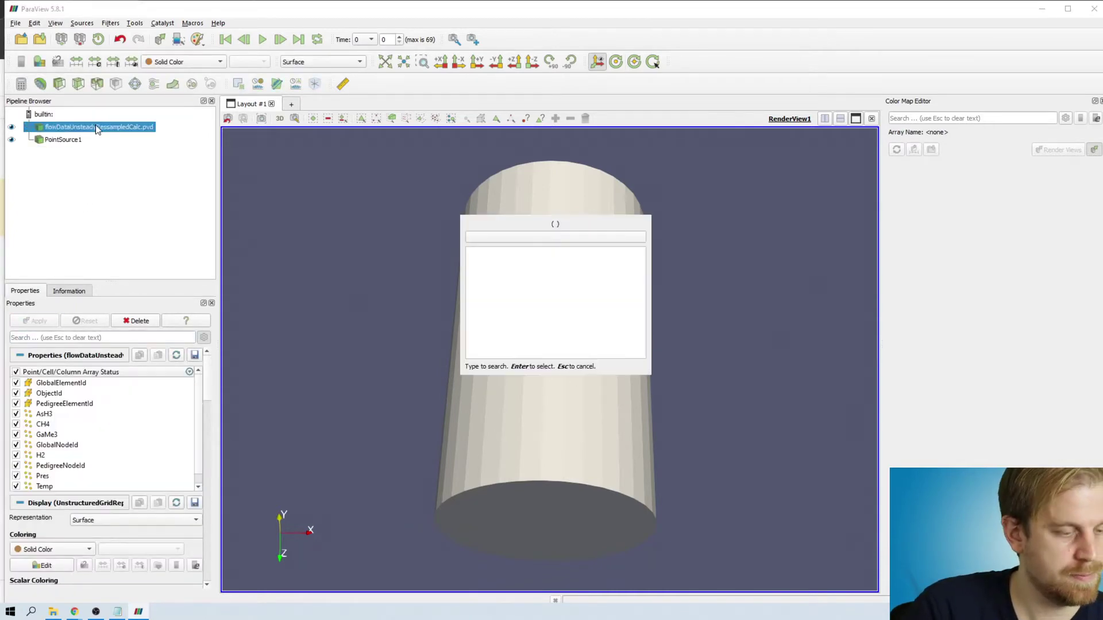
{"action": "type", "text": "part"}
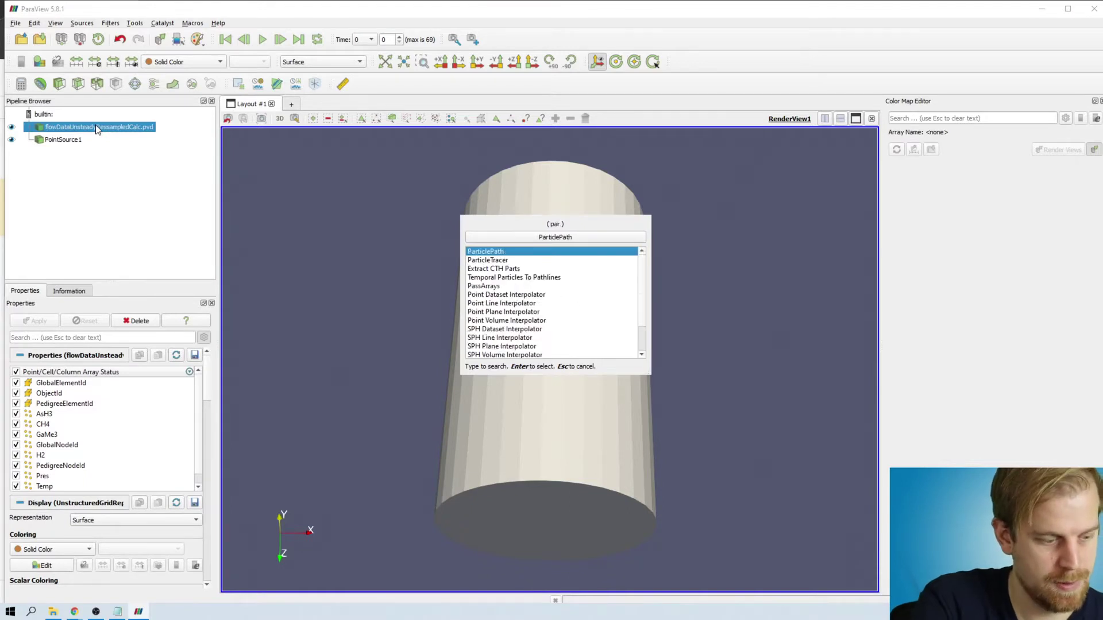
{"action": "key", "text": "Down"}
{"action": "key", "text": "Return"}
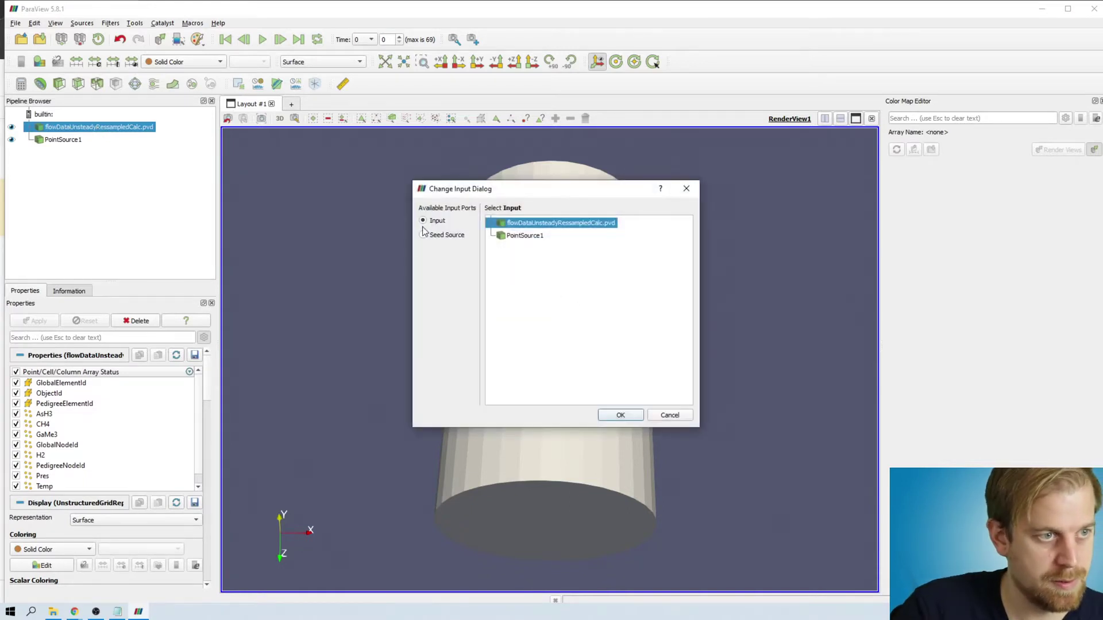
{"action": "left_click", "coordinate": [525, 236]}
{"action": "left_click", "coordinate": [623, 414]}
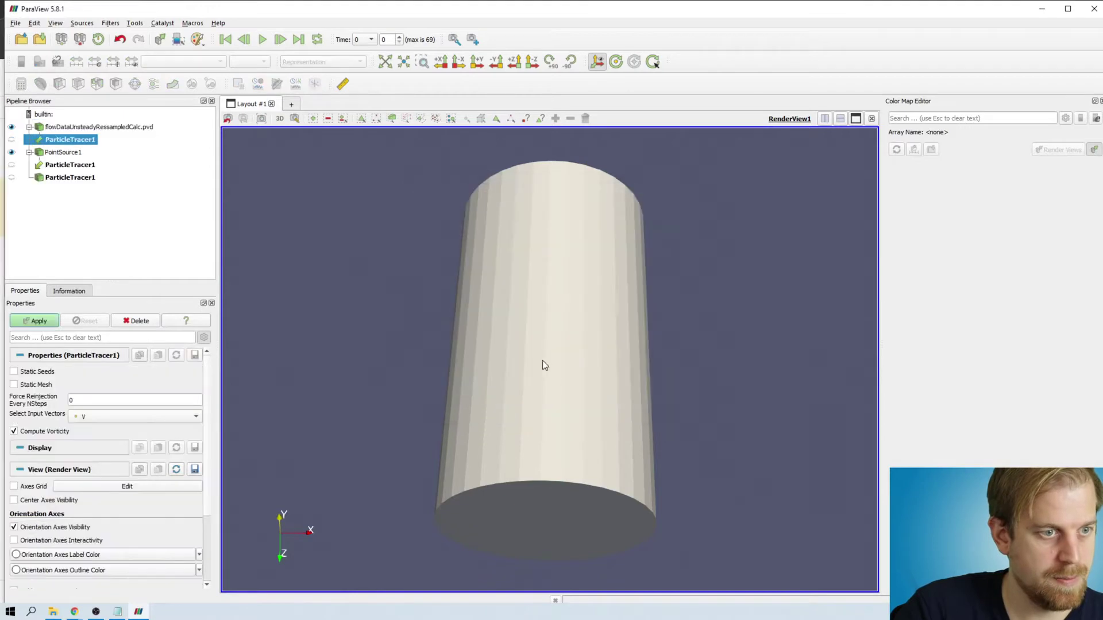
{"action": "left_click", "coordinate": [52, 321]}
Step: Add a Temporal Particles To Pathlines filter to the ParticleTracer1 output and apply it with its default parameters
{"action": "key", "text": "ctrl+space"}
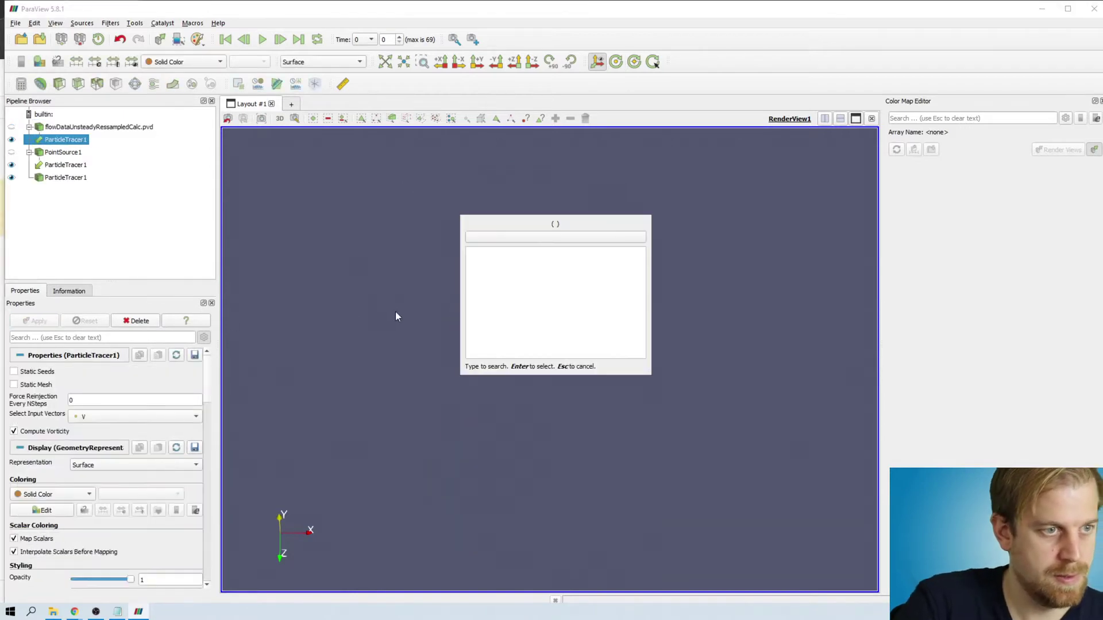
{"action": "type", "text": "temporal"}
{"action": "key", "text": "Down"}
{"action": "key", "text": "Down"}
{"action": "key", "text": "Down"}
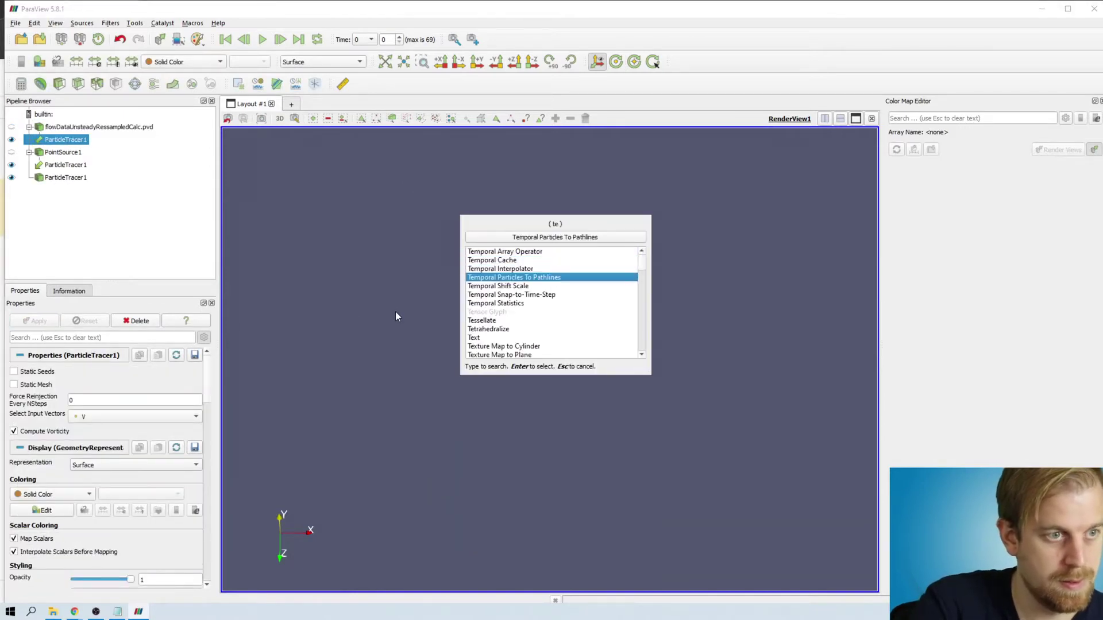
{"action": "key", "text": "Return"}
{"action": "left_click", "coordinate": [30, 322]}
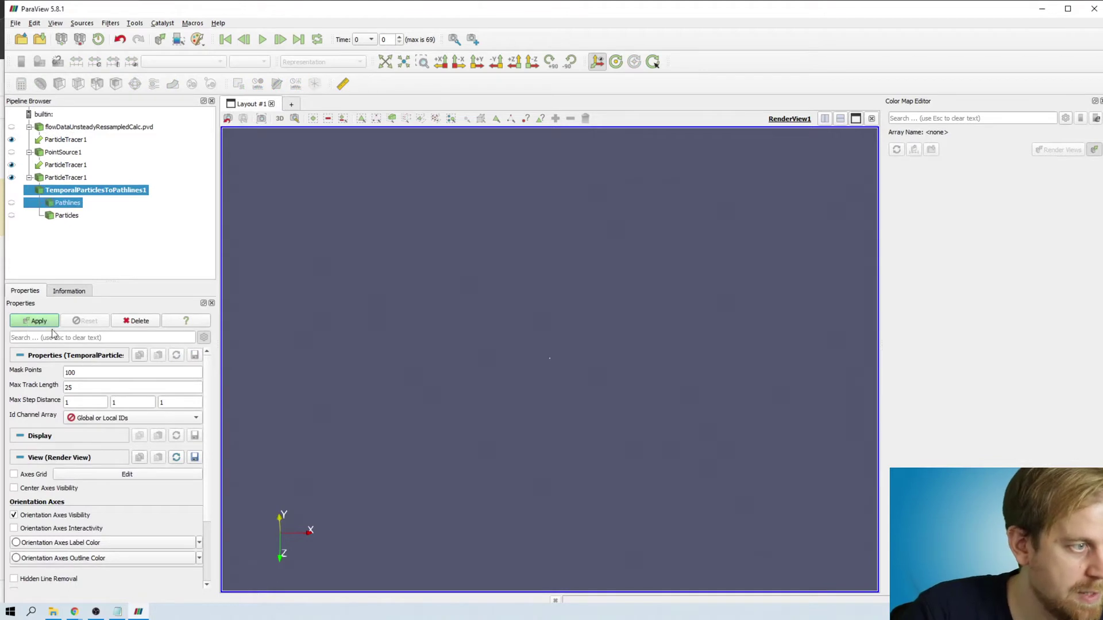
Step: Examine the pathlines filter's Mask Points, Max Track Length, Max Step Distance and Id Channel Array parameters without changing them
{"action": "double_click", "coordinate": [85, 373]}
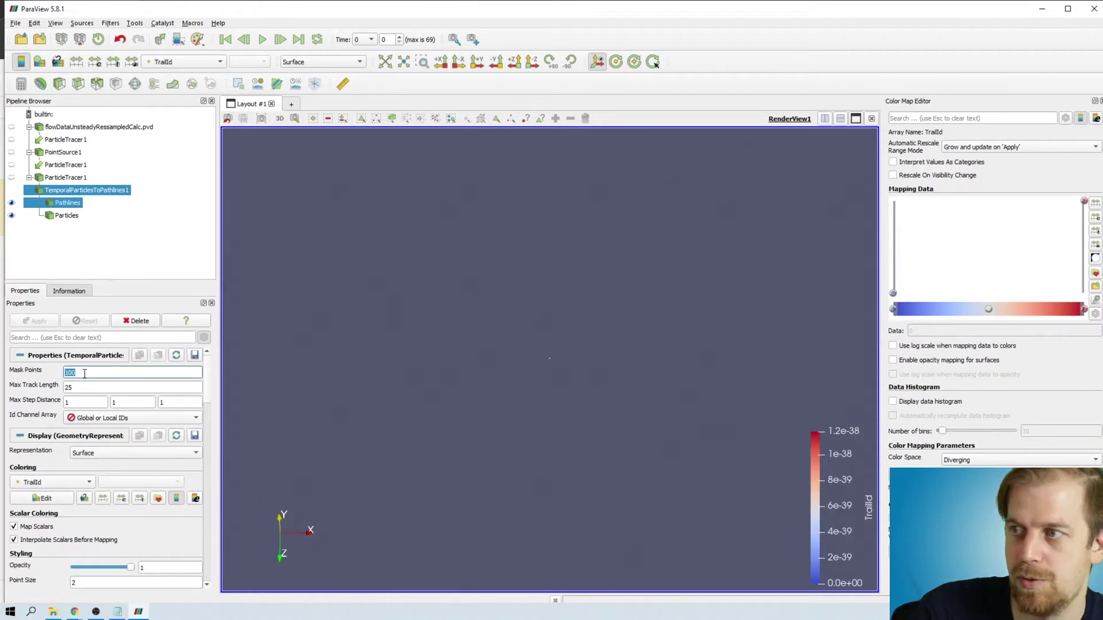
{"action": "double_click", "coordinate": [84, 388]}
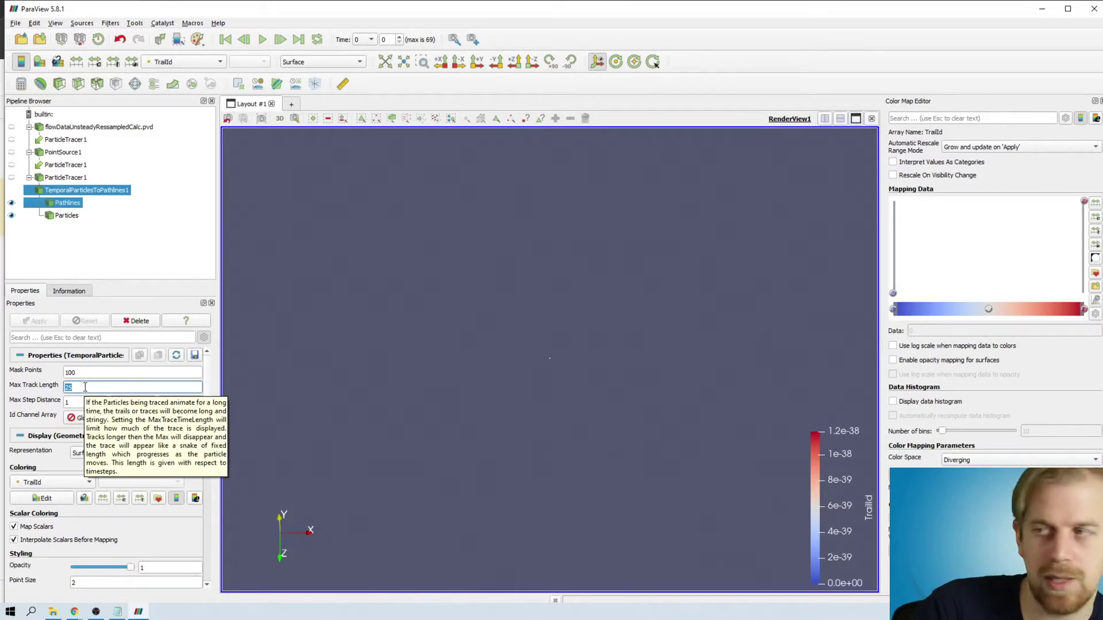
{"action": "double_click", "coordinate": [80, 404]}
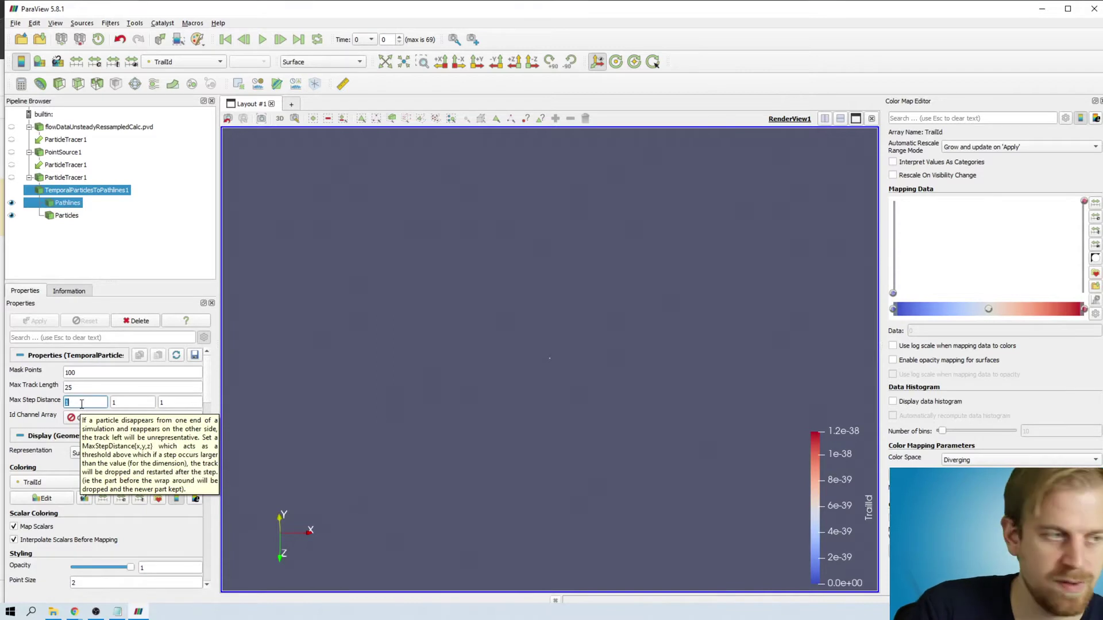
{"action": "left_click", "coordinate": [86, 418]}
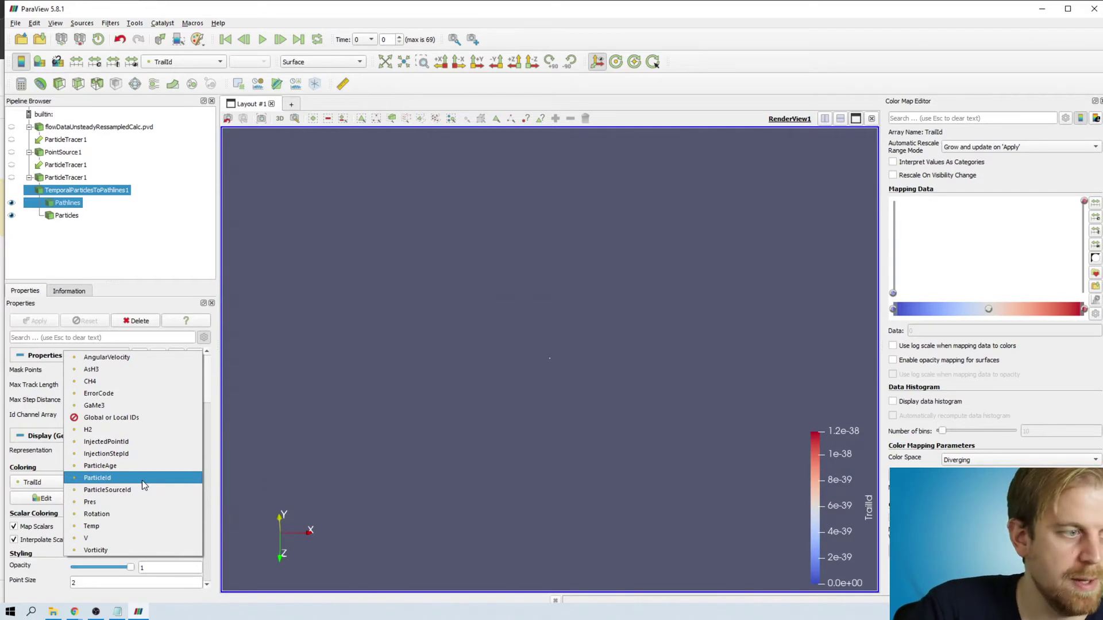
{"action": "left_click", "coordinate": [42, 406]}
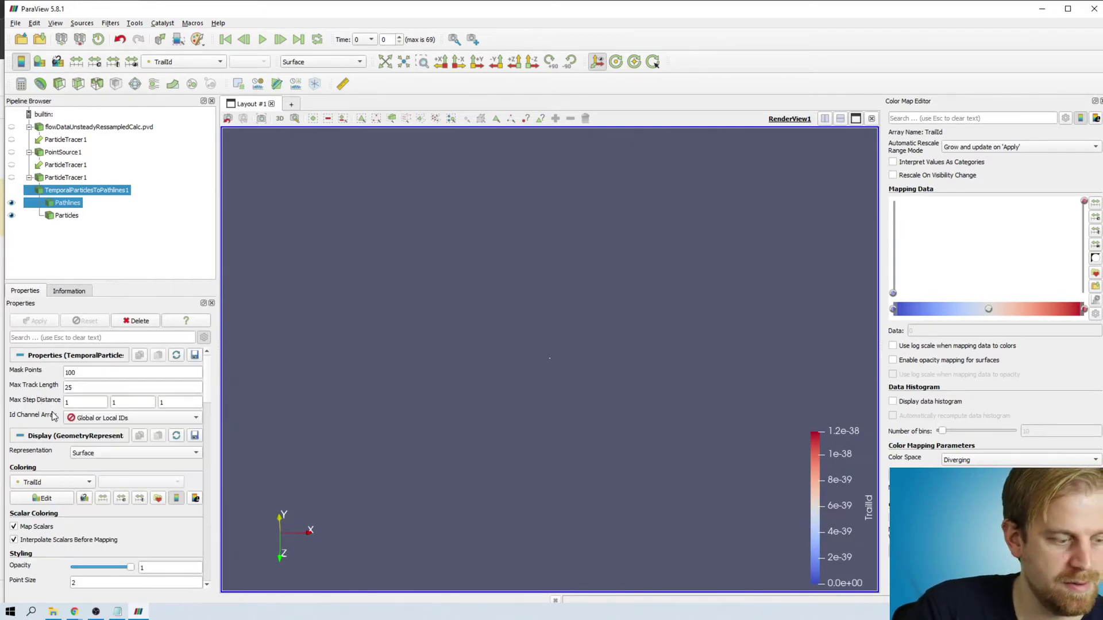
{"action": "key", "text": "alt+Tab"}
{"action": "key", "text": "alt+Tab"}
{"action": "key", "text": "alt+Tab"}
{"action": "key", "text": "alt+Tab"}
{"action": "key", "text": "alt+Tab"}
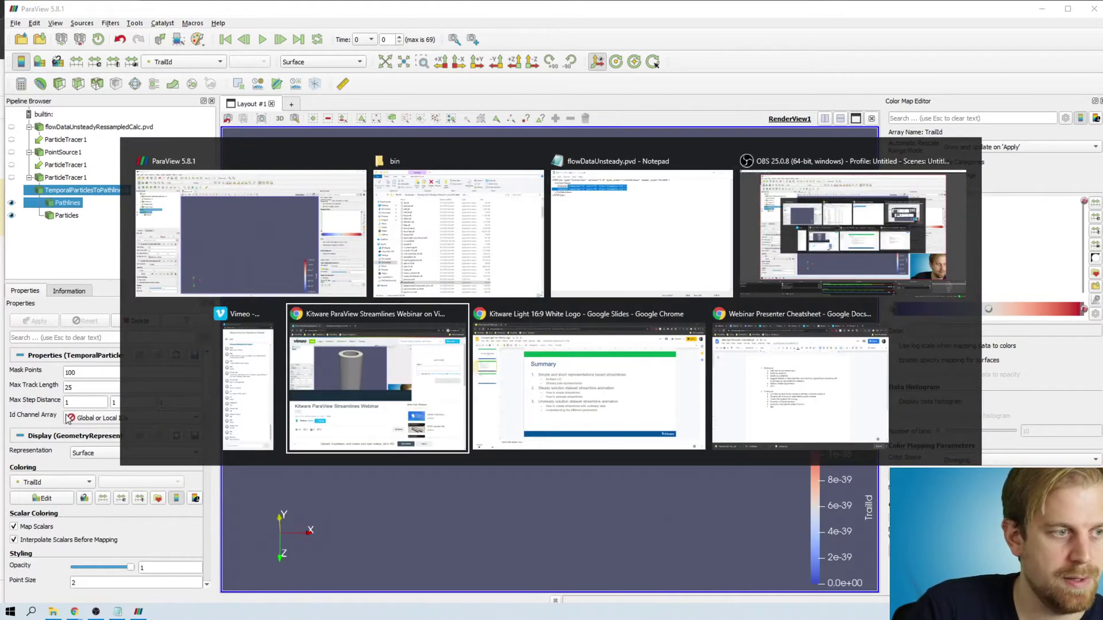
{"action": "key", "text": "Escape"}
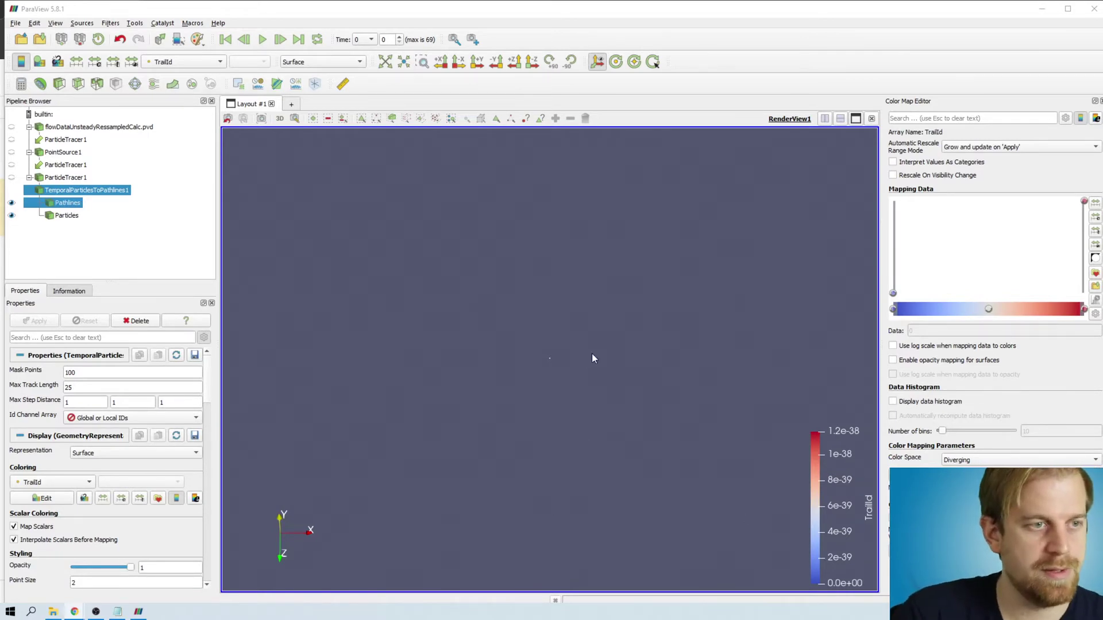
Step: Switch to the Google Slides presentation in Chrome to view the webinar's Summary slide
{"action": "key", "text": "alt+Tab"}
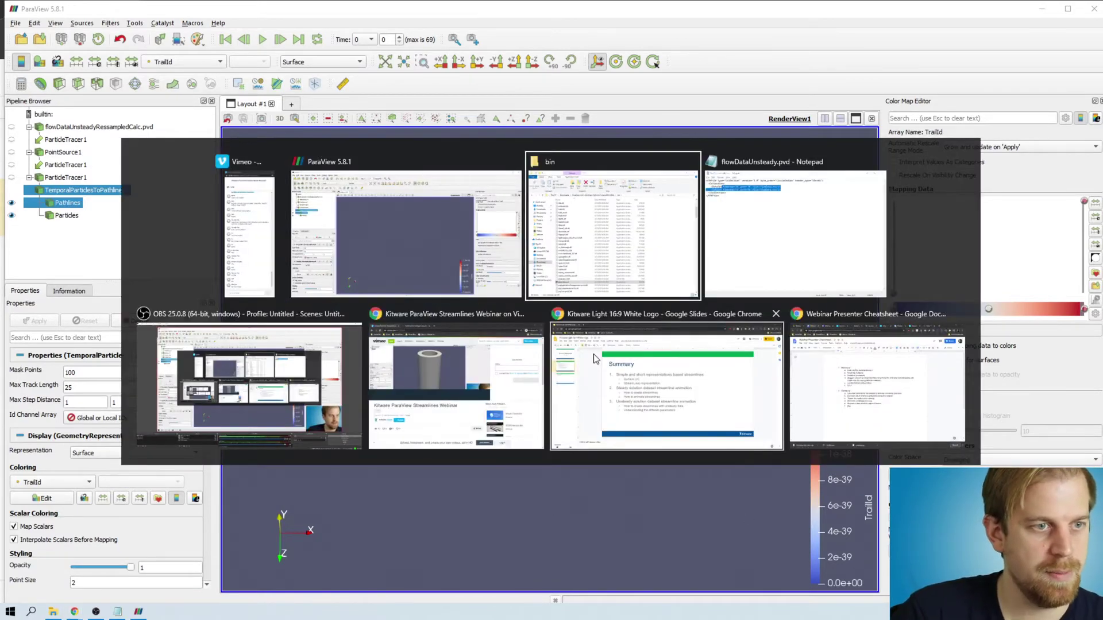
{"action": "key", "text": "Tab"}
{"action": "key", "text": "Tab"}
{"action": "key", "text": "Tab"}
{"action": "key", "text": "Tab"}
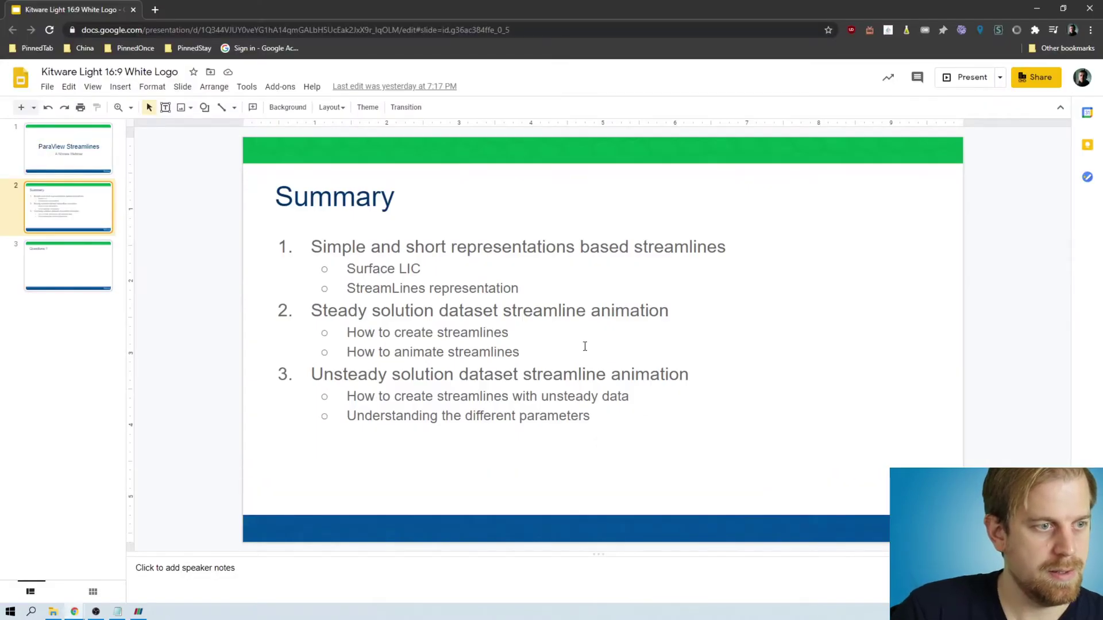
Step: Switch to the Webinar Presenter Cheatsheet document in Google Docs
{"action": "key", "text": "alt+Tab"}
{"action": "key", "text": "Tab"}
{"action": "key", "text": "Tab"}
{"action": "key", "text": "Tab"}
{"action": "key", "text": "Tab"}
{"action": "key", "text": "Tab"}
{"action": "key", "text": "Tab"}
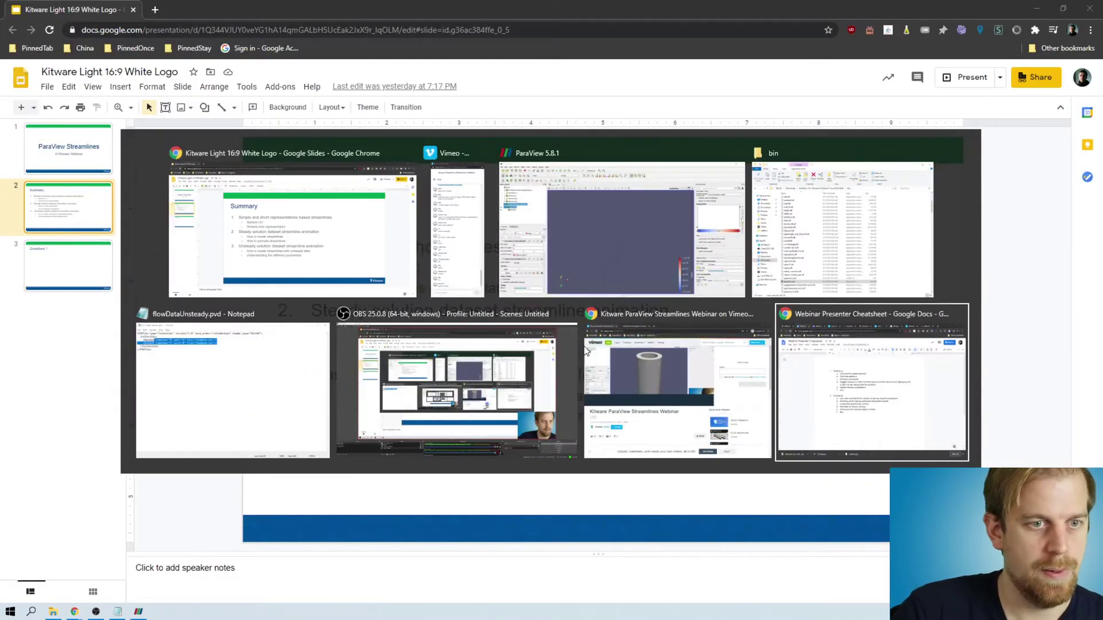